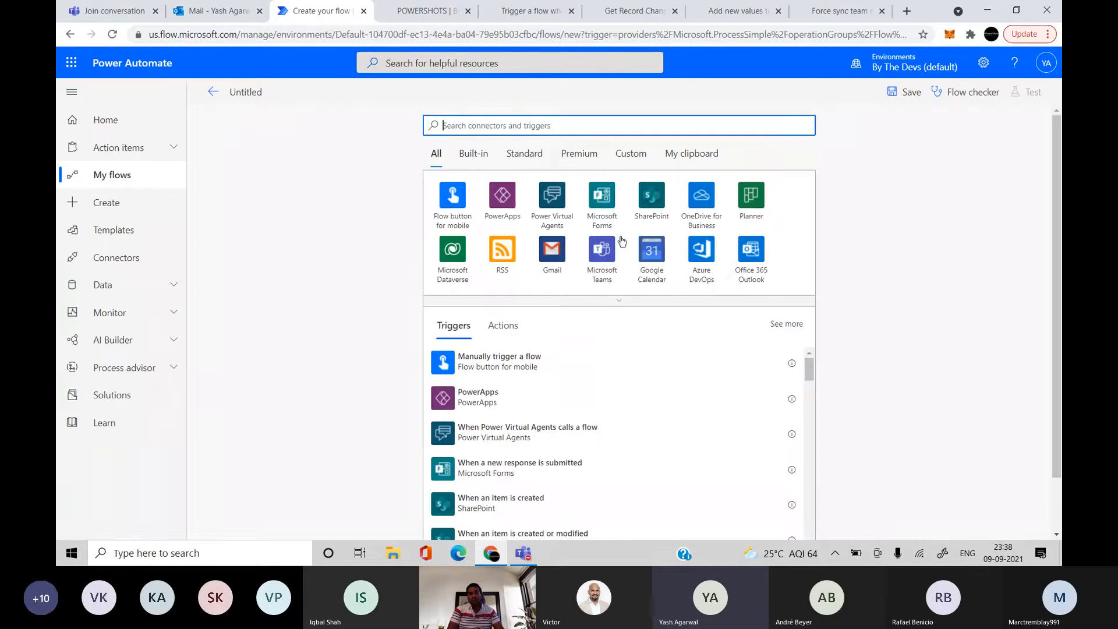
List the Microsoft Dataverse connector's triggers as starting options for the untitled flow
left_click(528, 126)
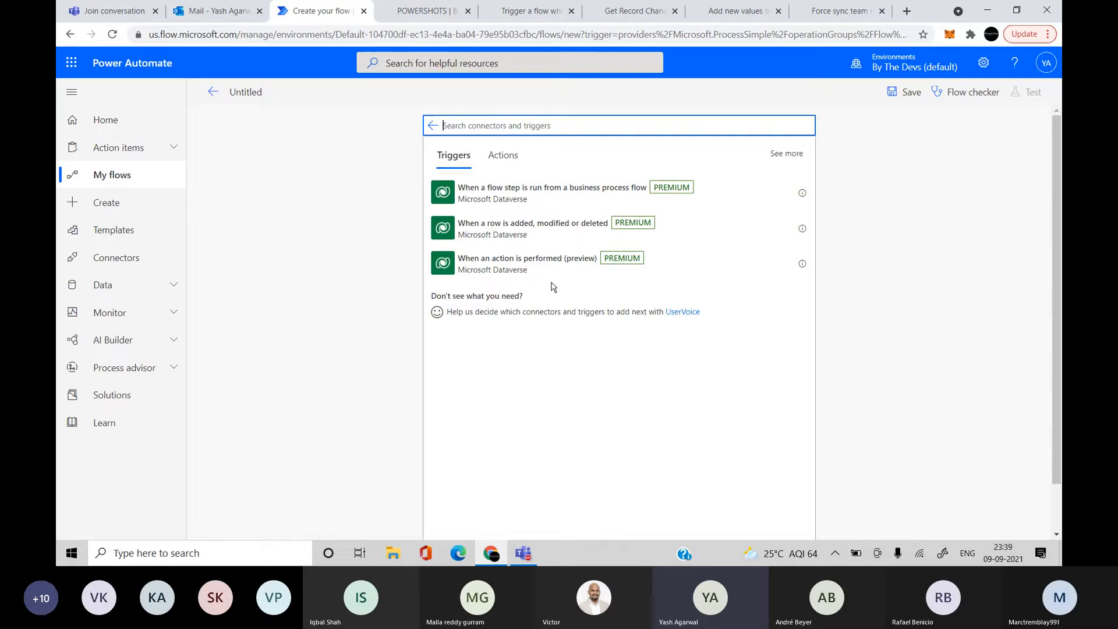
Search 'datverse' and show the Microsoft Dataverse (legacy) triggers: row added, deleted, modified, selected
left_click(432, 126)
type("datverse")
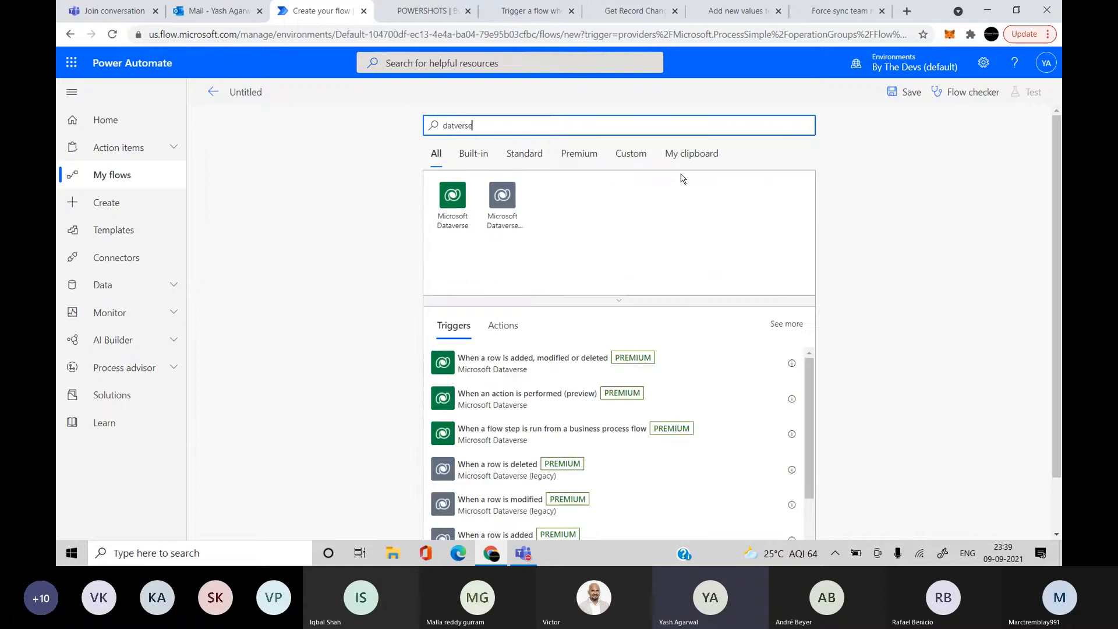
left_click(507, 214)
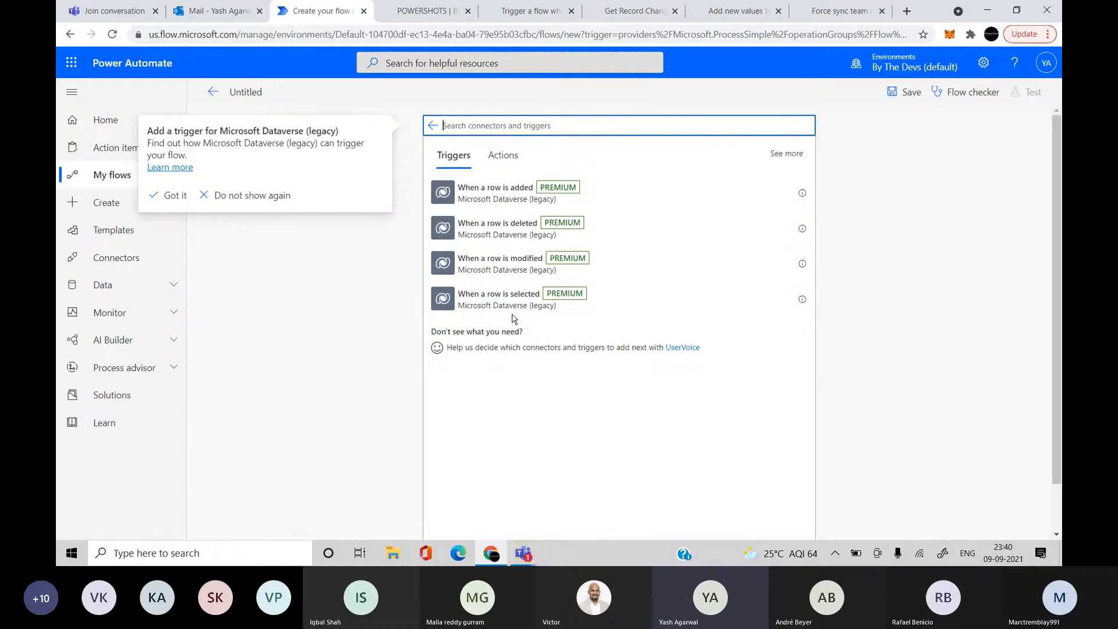
Browse Microsoft Dataverse actions such as Get a row by ID, List rows and Update a row
left_click(434, 133)
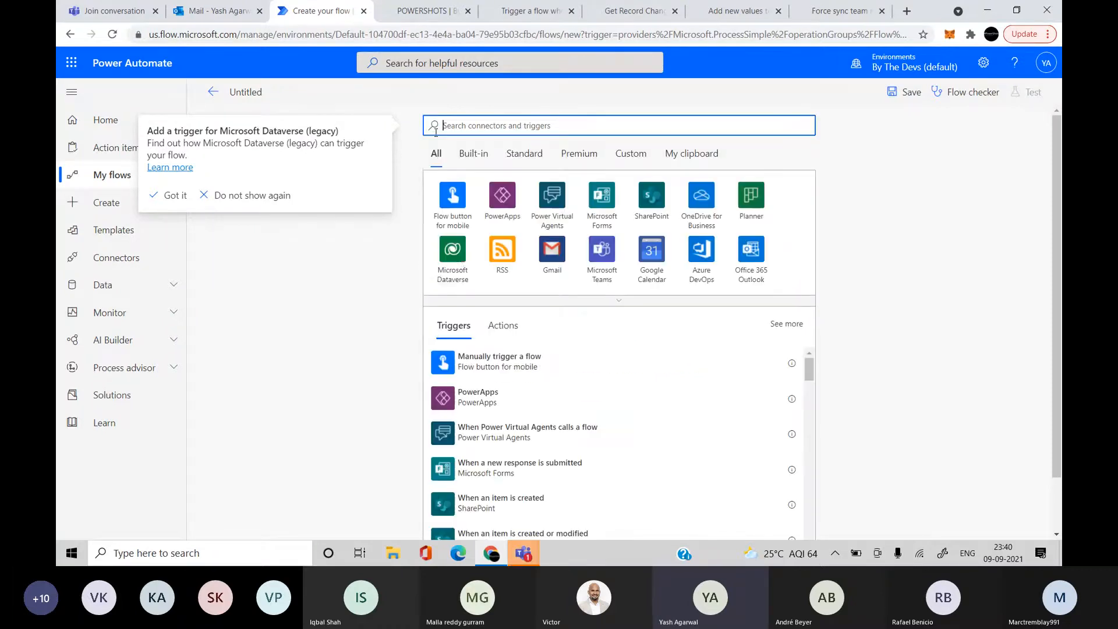
left_click(464, 260)
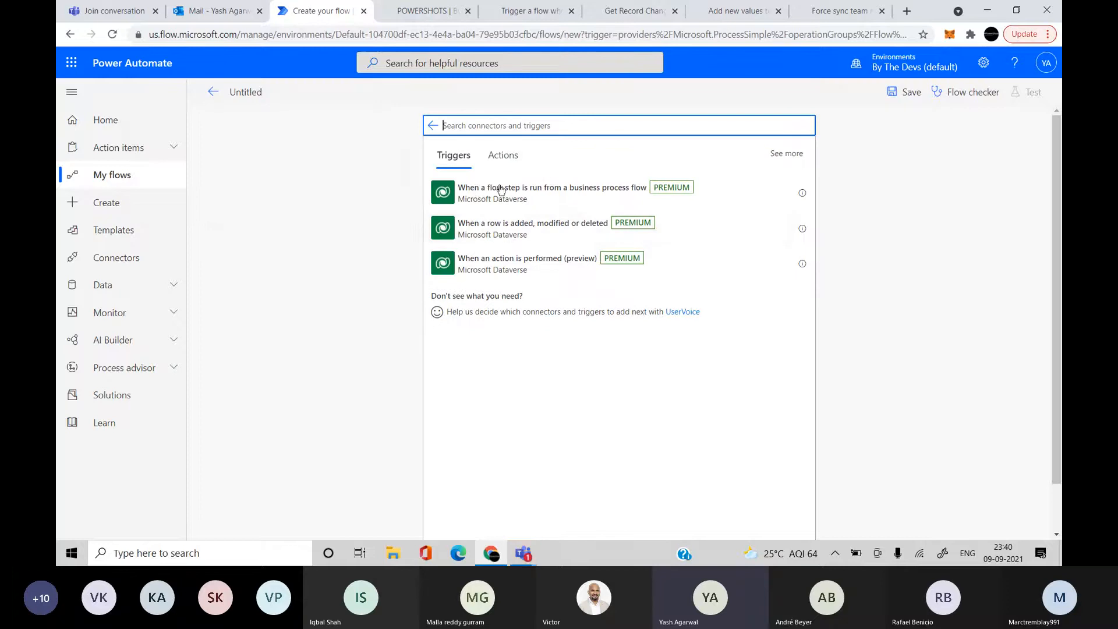
left_click(503, 155)
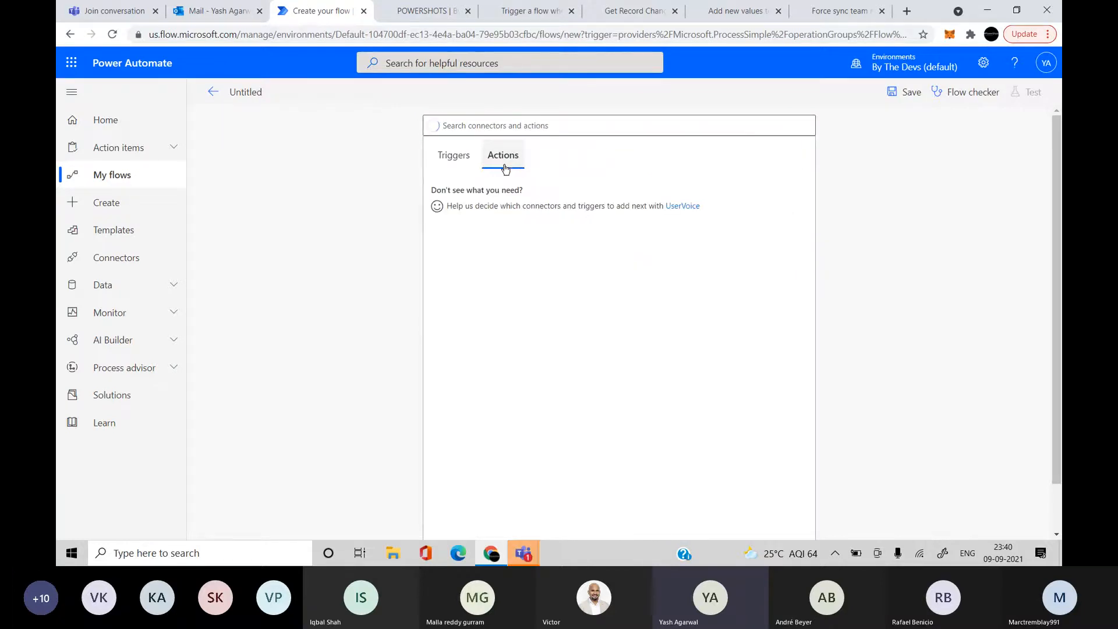
scroll(515, 385, "down", 3)
scroll(514, 384, "up", 3)
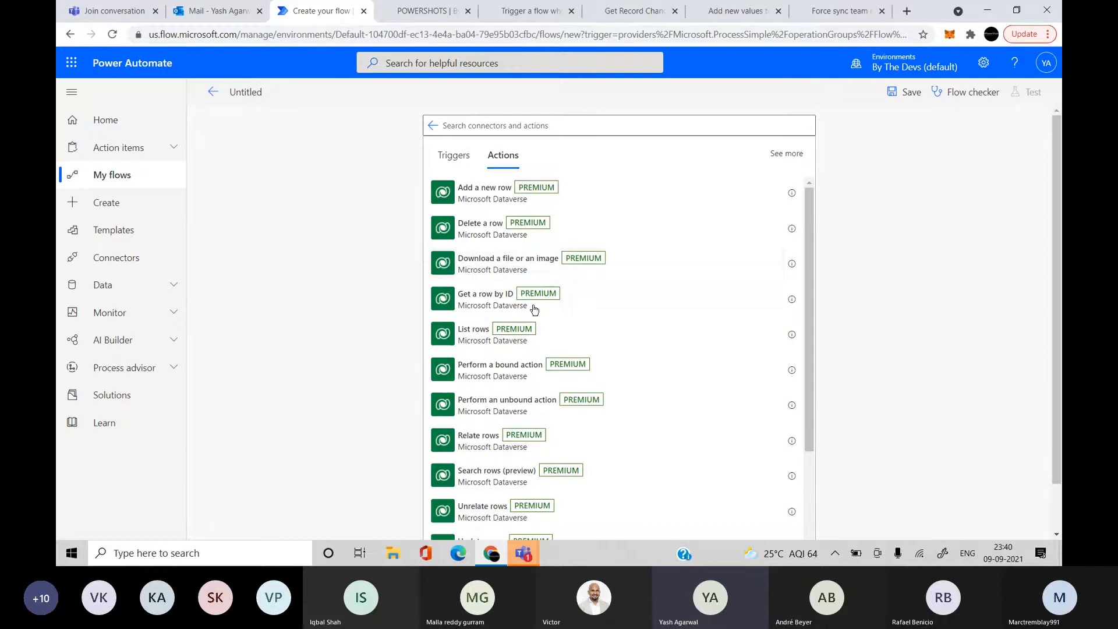
scroll(574, 307, "down", 1)
scroll(573, 307, "down", 1)
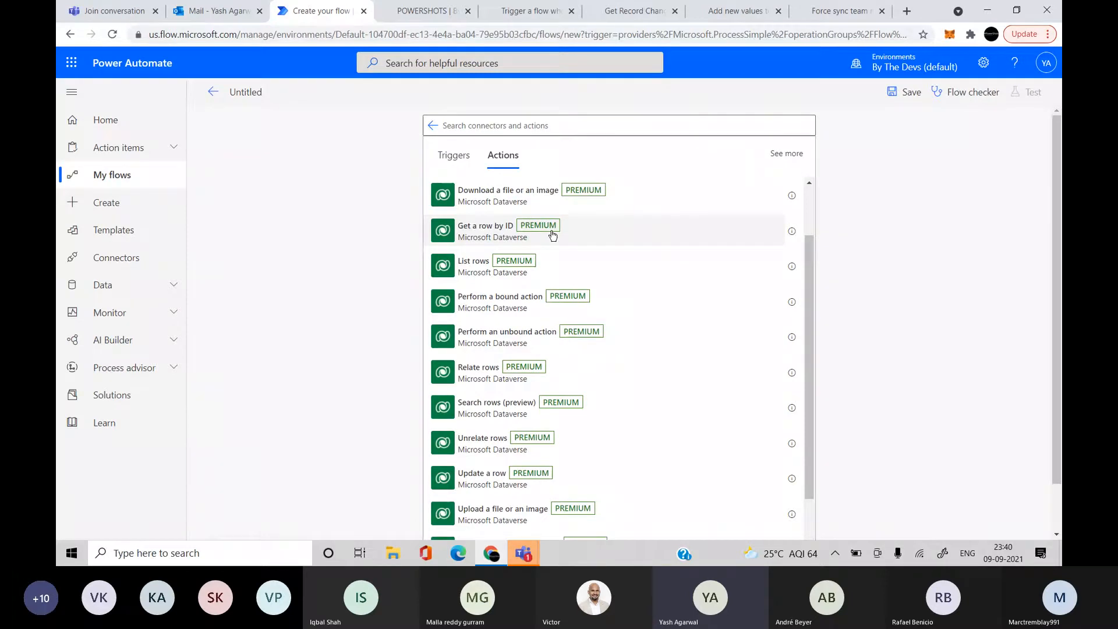
scroll(568, 270, "down", 1)
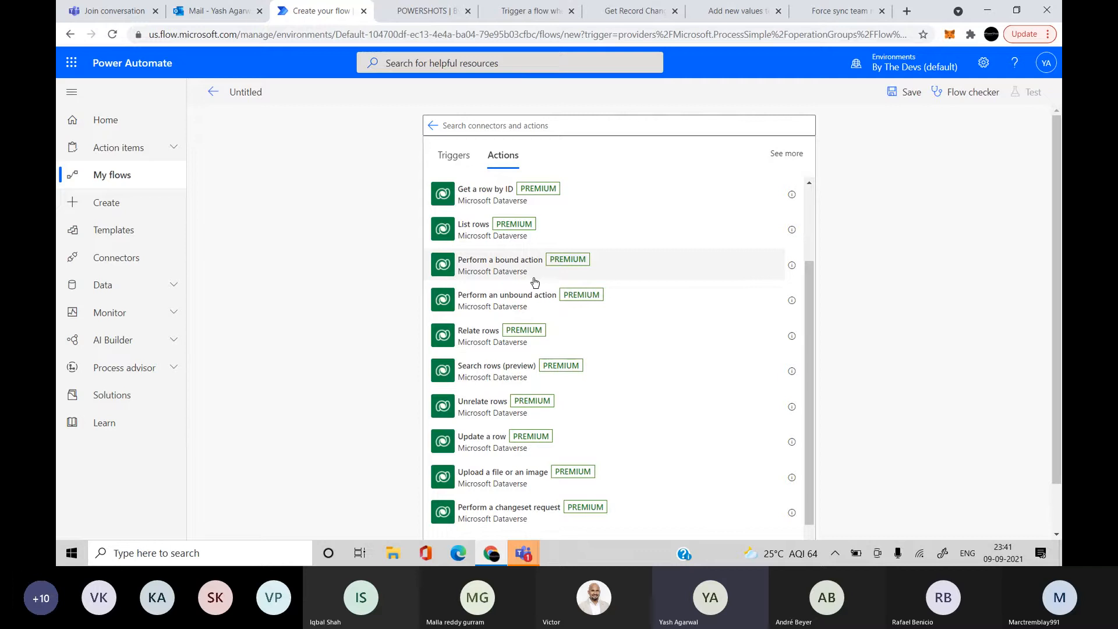
mouse_move(532, 558)
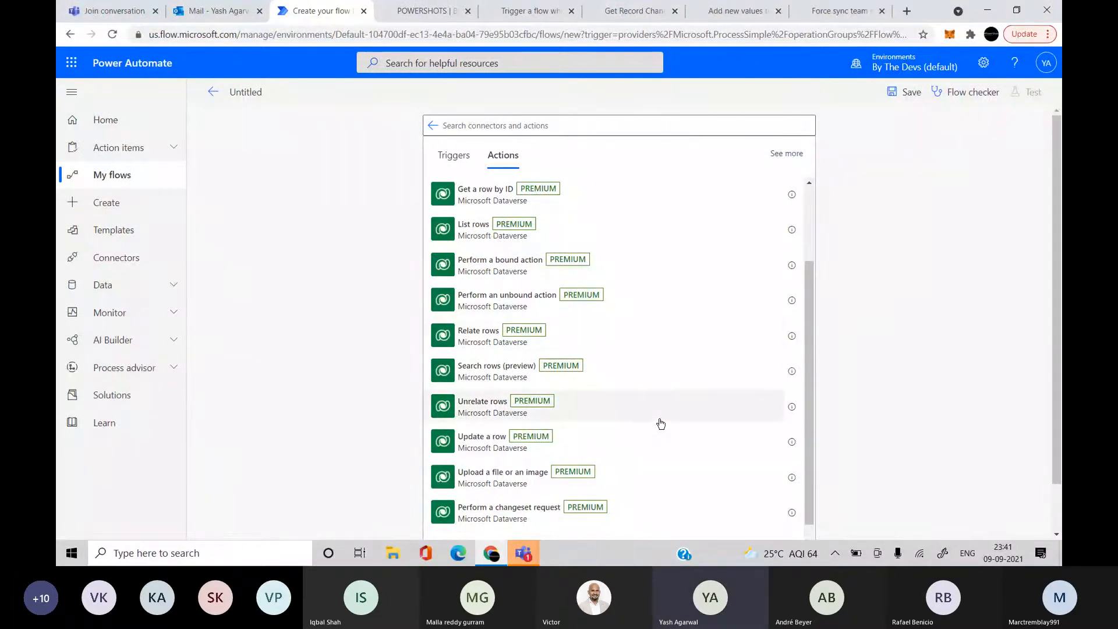
scroll(673, 333, "down", 1)
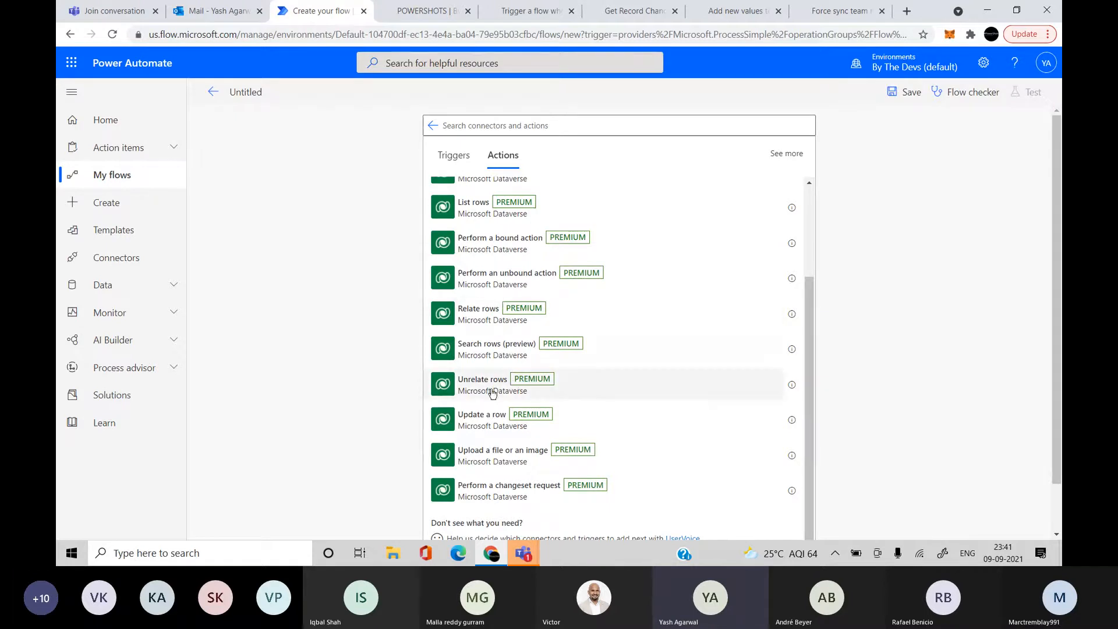
scroll(535, 392, "down", 1)
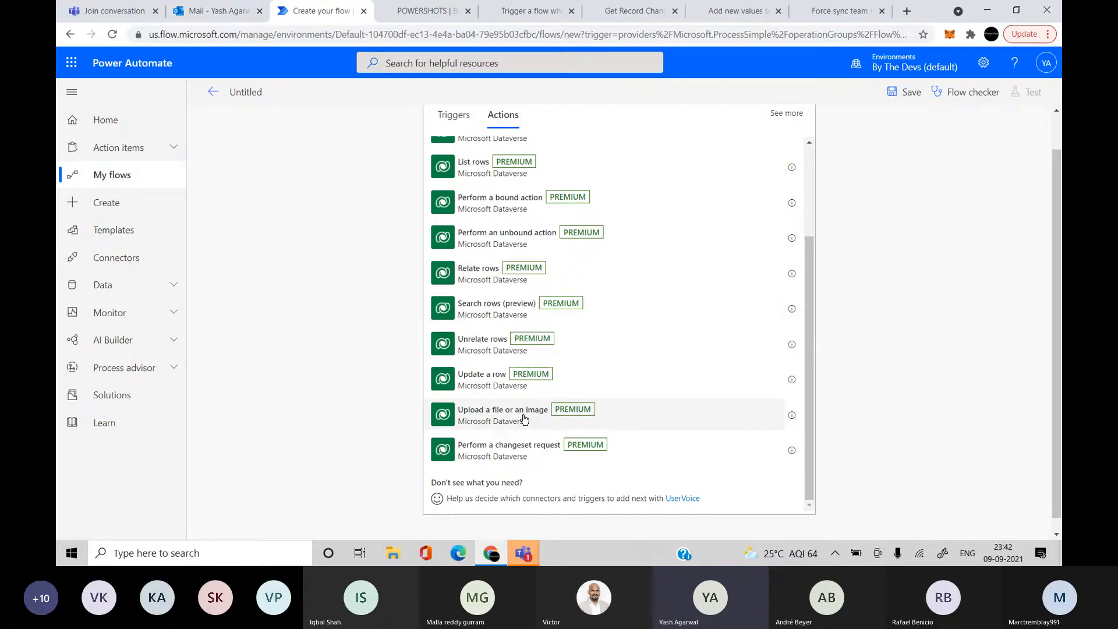
scroll(524, 418, "up", 2)
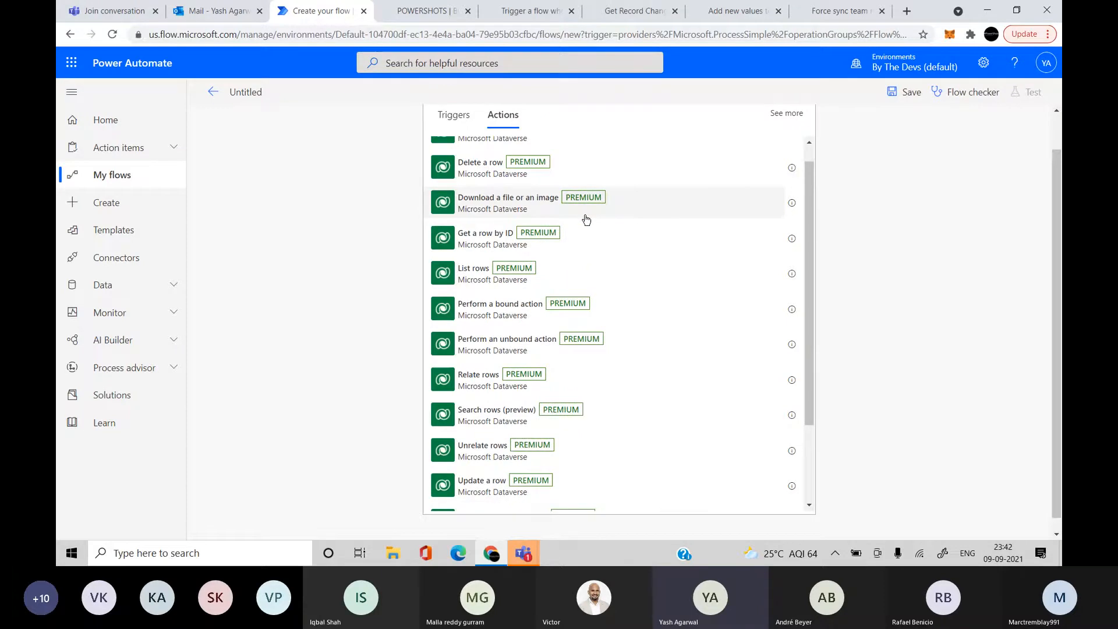
scroll(619, 361, "down", 2)
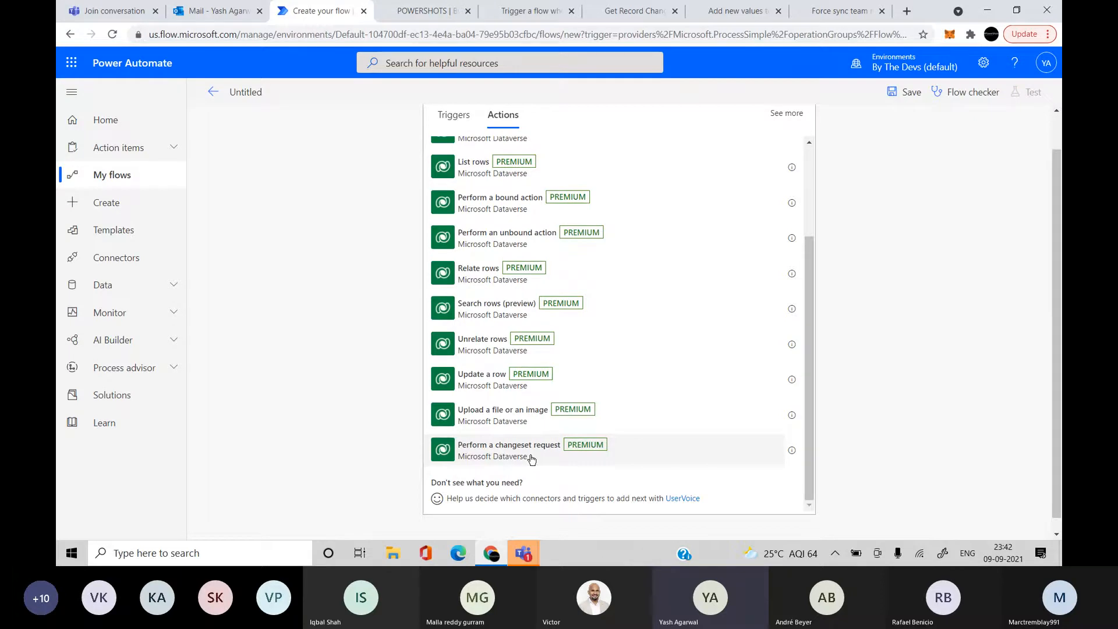
scroll(531, 459, "up", 5)
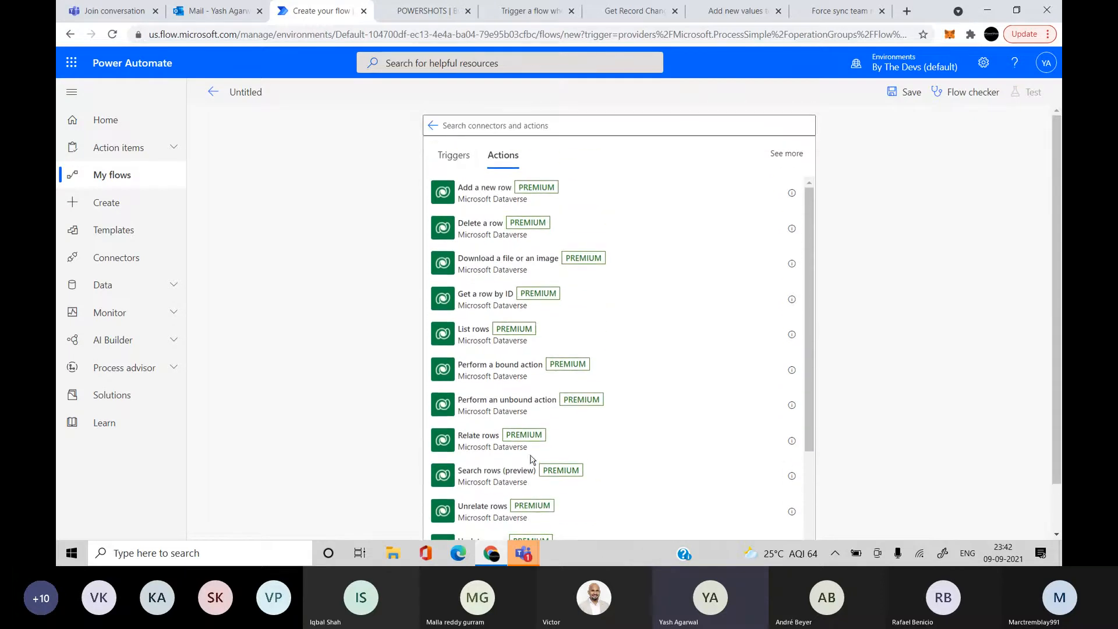
Search 'datavers' to view the Dataverse (legacy) actions, then head to My flows
left_click(434, 126)
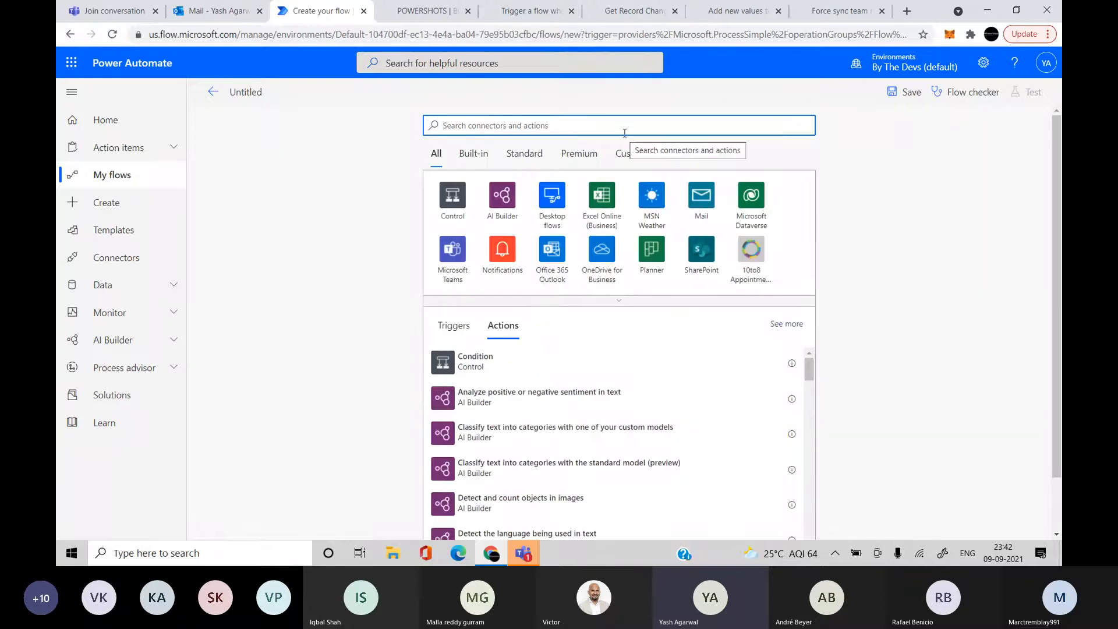
type("datavers")
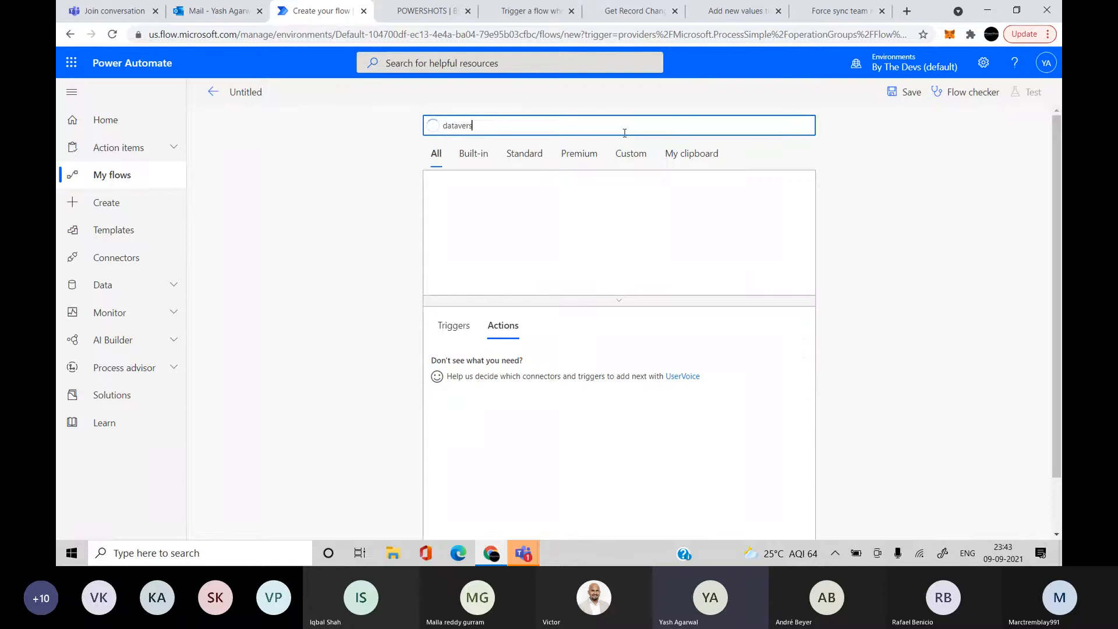
left_click(556, 202)
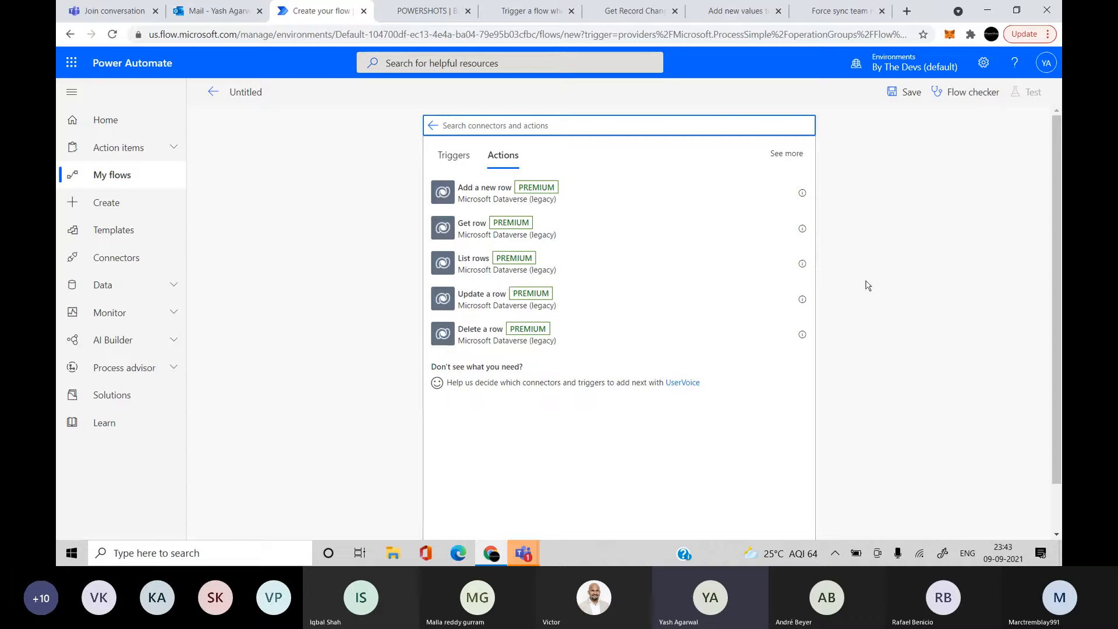
left_click(146, 184)
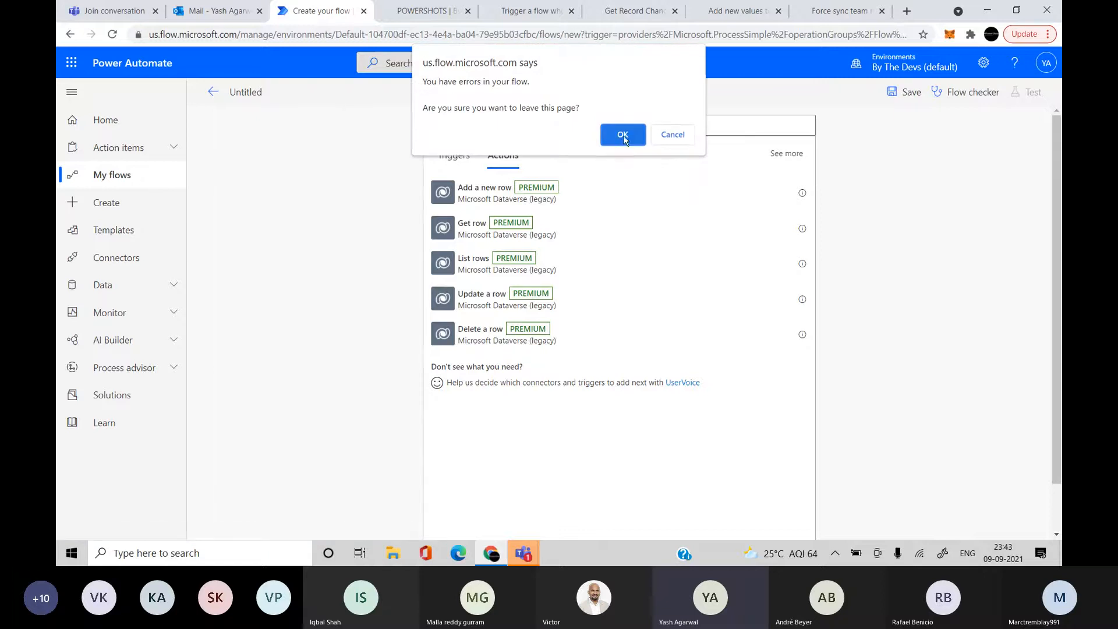
Discard the unsaved flow, switch to the By The Devs environment, and list its solutions
left_click(622, 135)
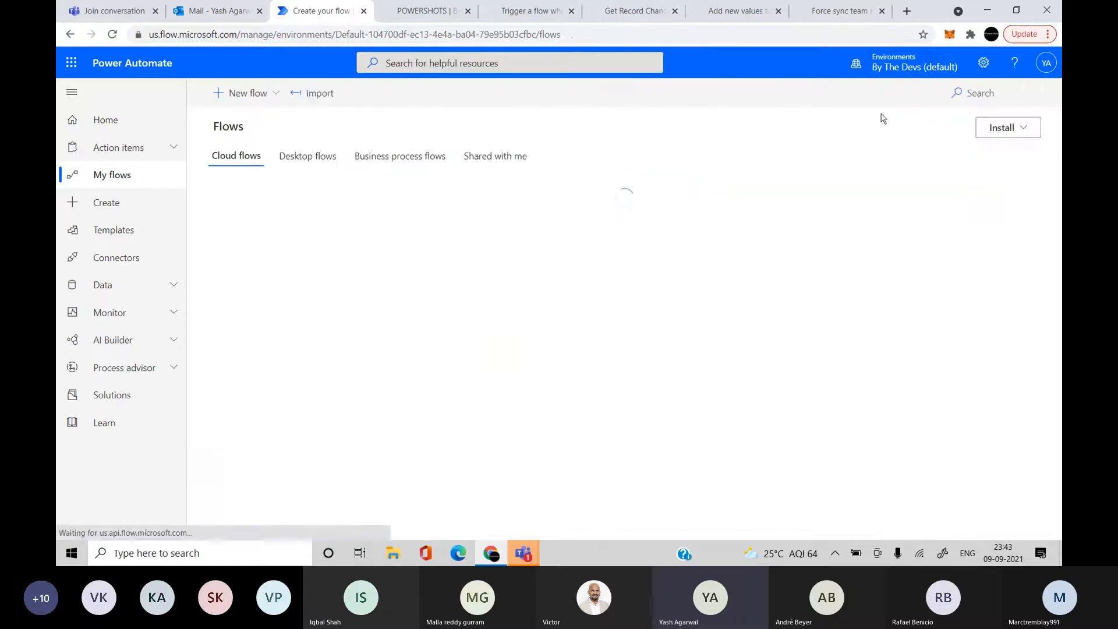
left_click(900, 68)
left_click(940, 174)
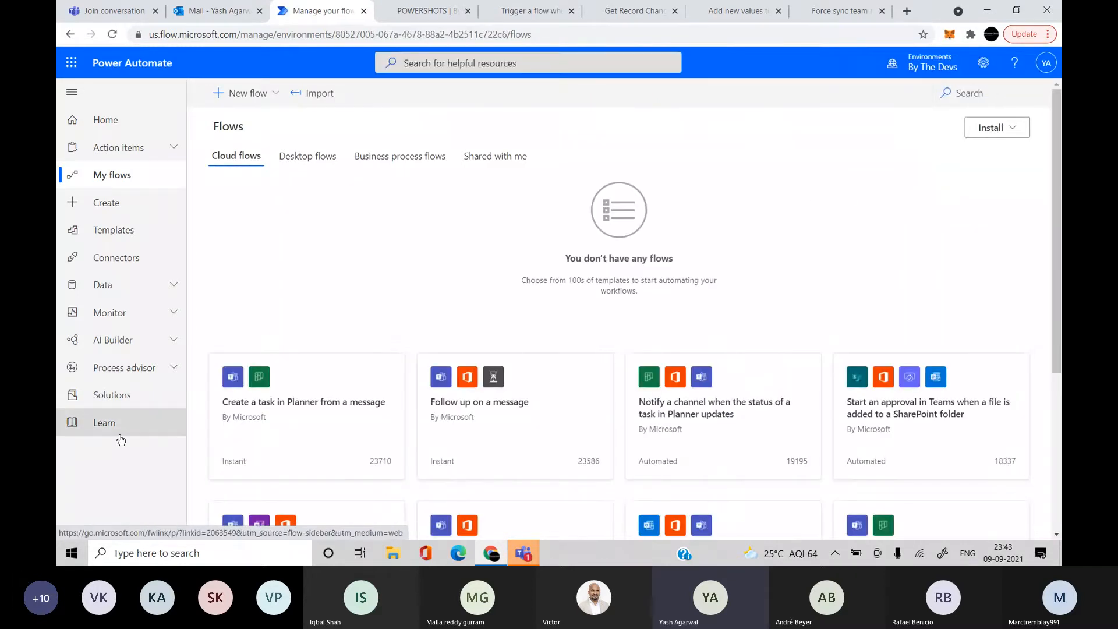
left_click(143, 401)
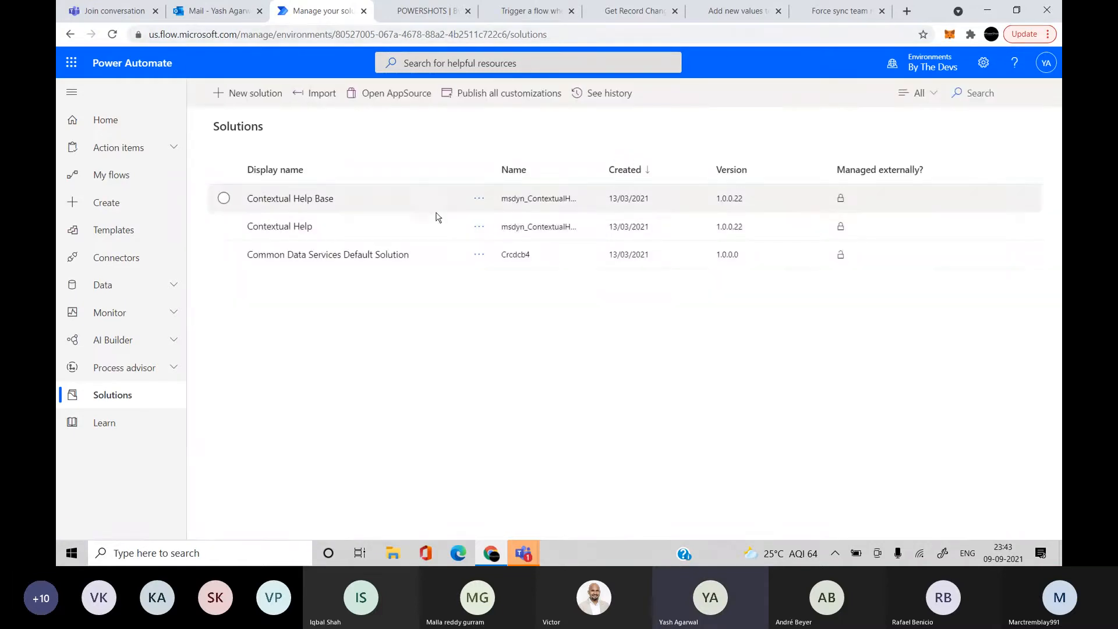
Create 'Test Solution' with CDS Default Publisher (Cref75f), open it, and show the New menu
left_click(243, 95)
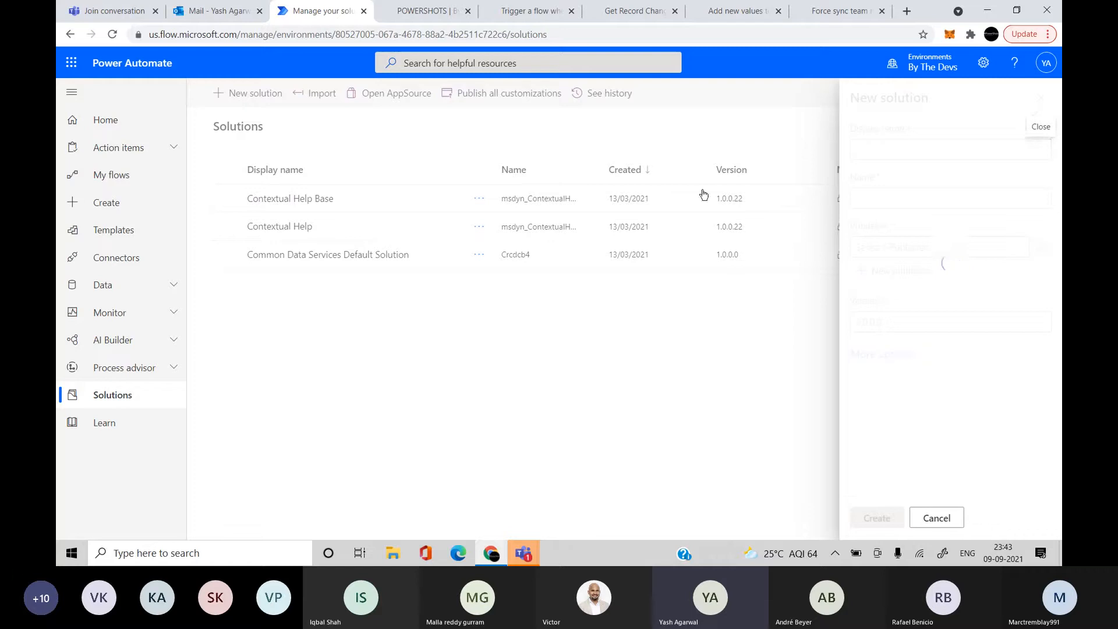
left_click(908, 157)
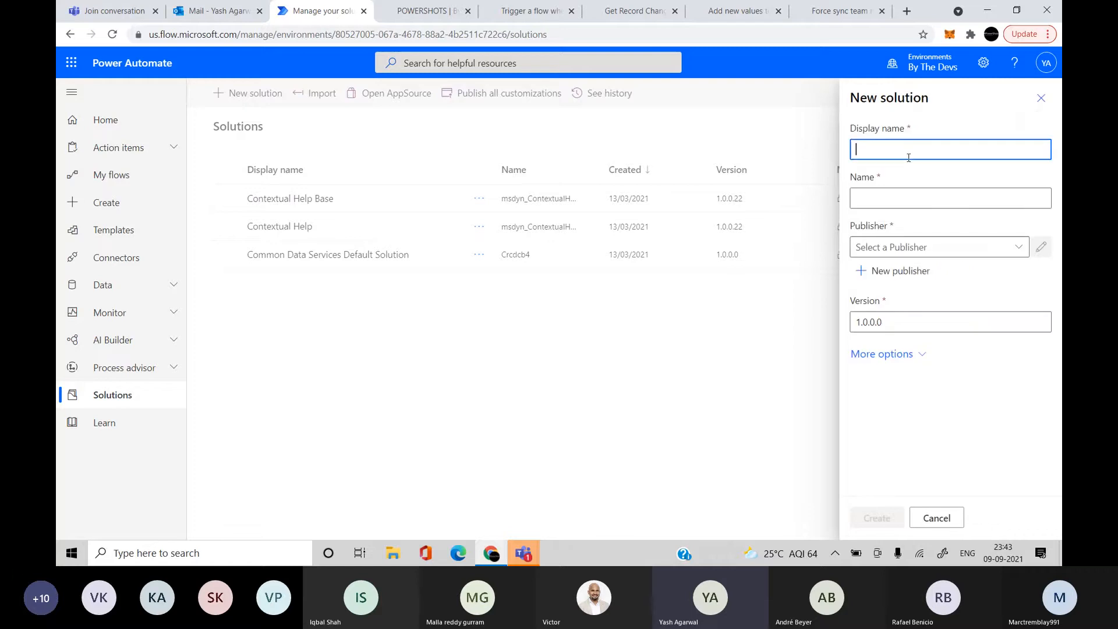
type("Test Solution")
left_click(961, 391)
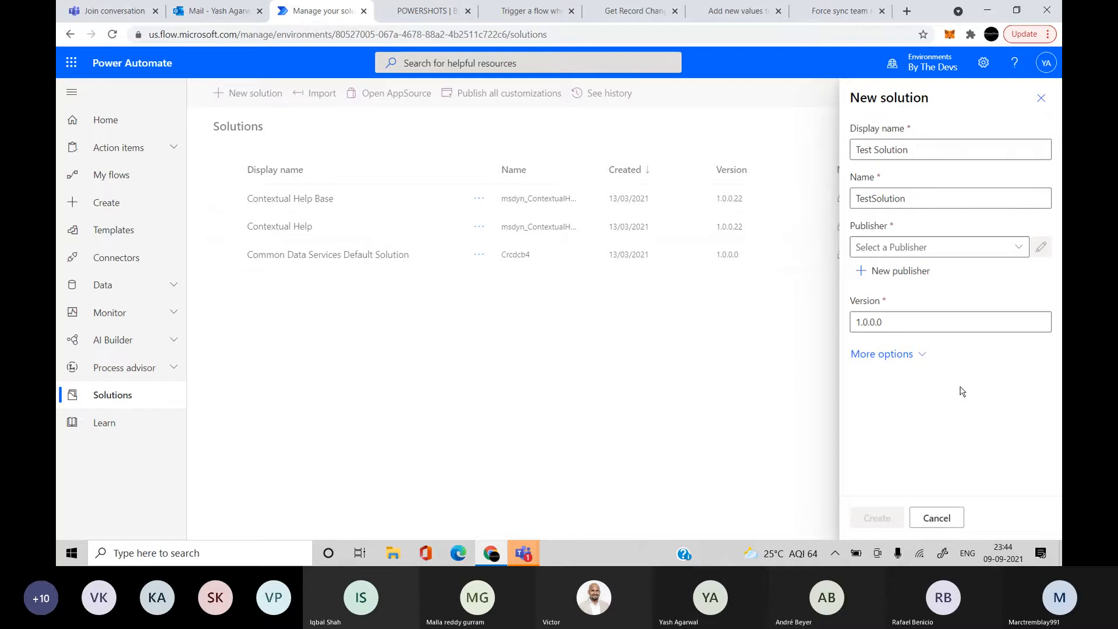
left_click(993, 249)
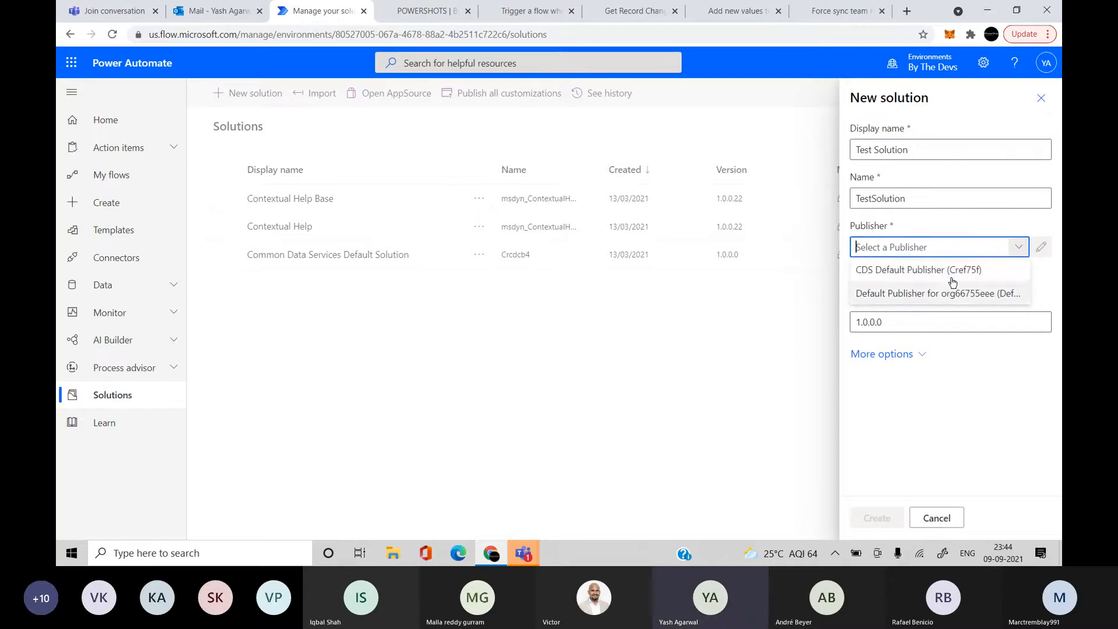
left_click(951, 274)
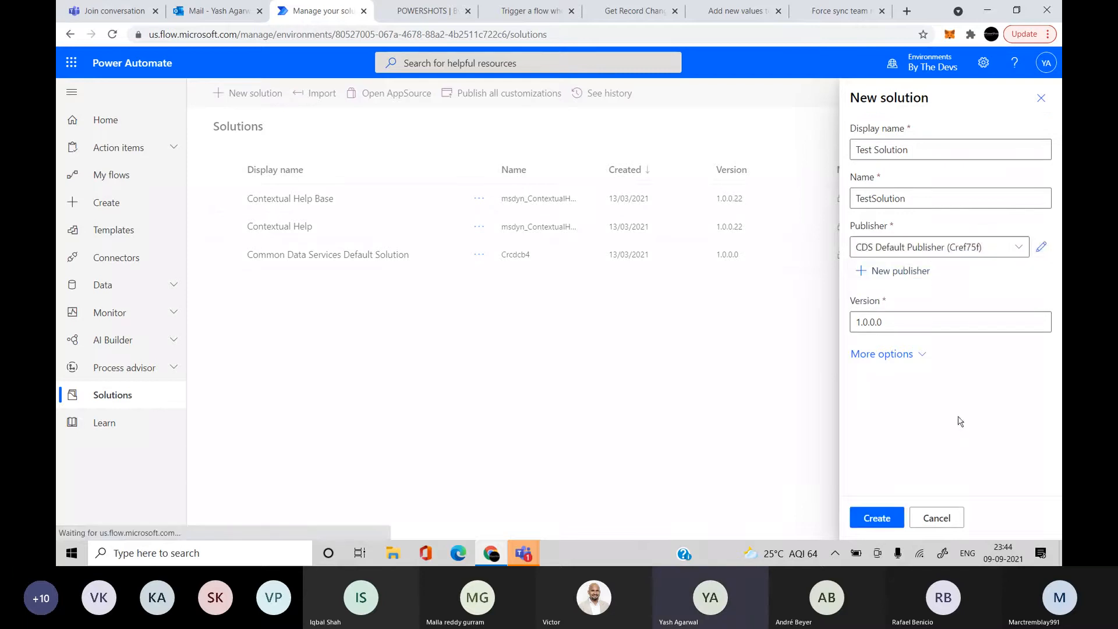
left_click(880, 517)
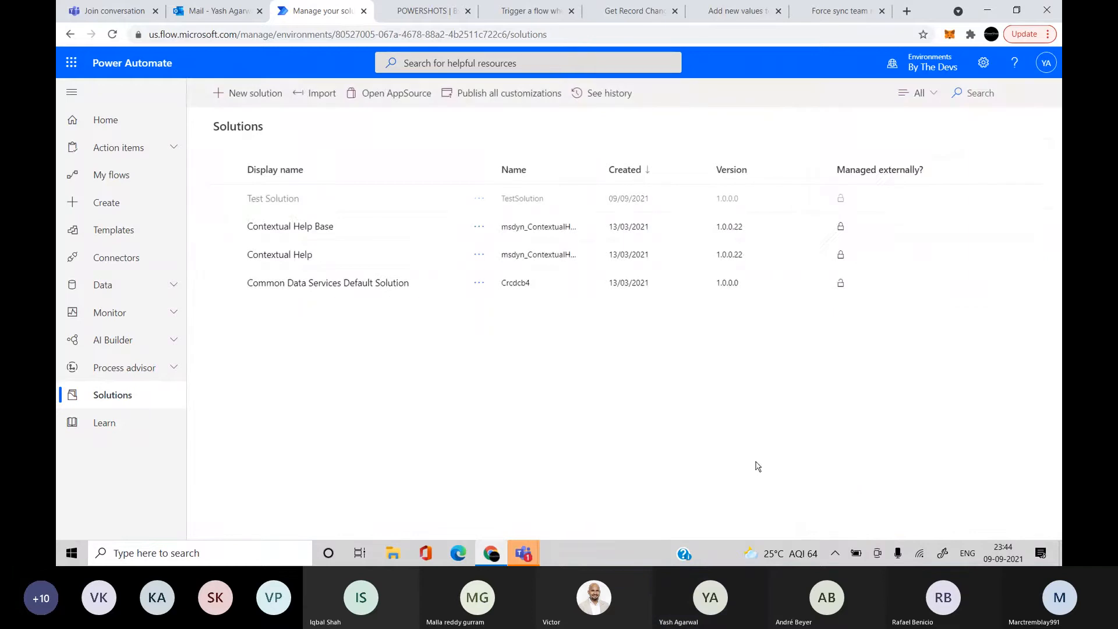
left_click(285, 199)
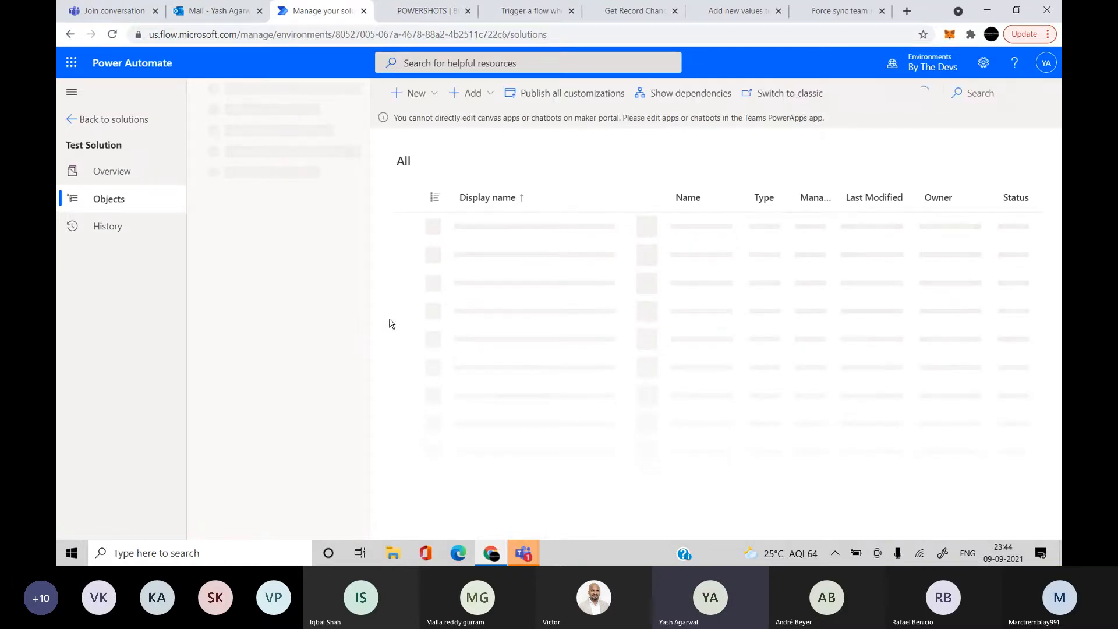
left_click(413, 93)
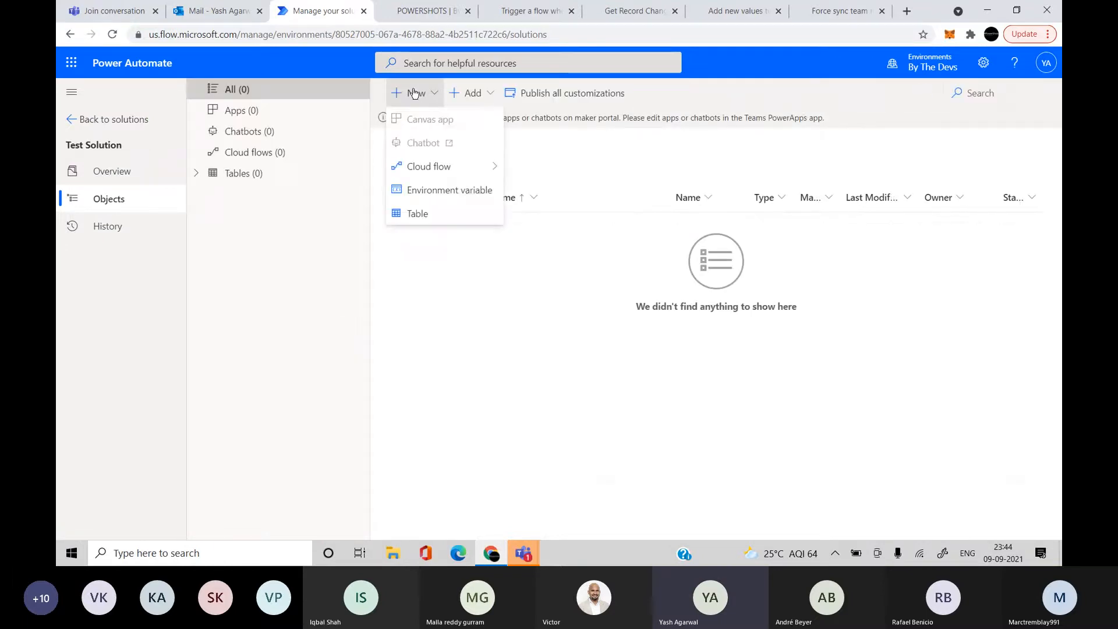
Start a new table named 'Customer Requests', auto-filling plural name and schema name CustomerRequests
left_click(447, 211)
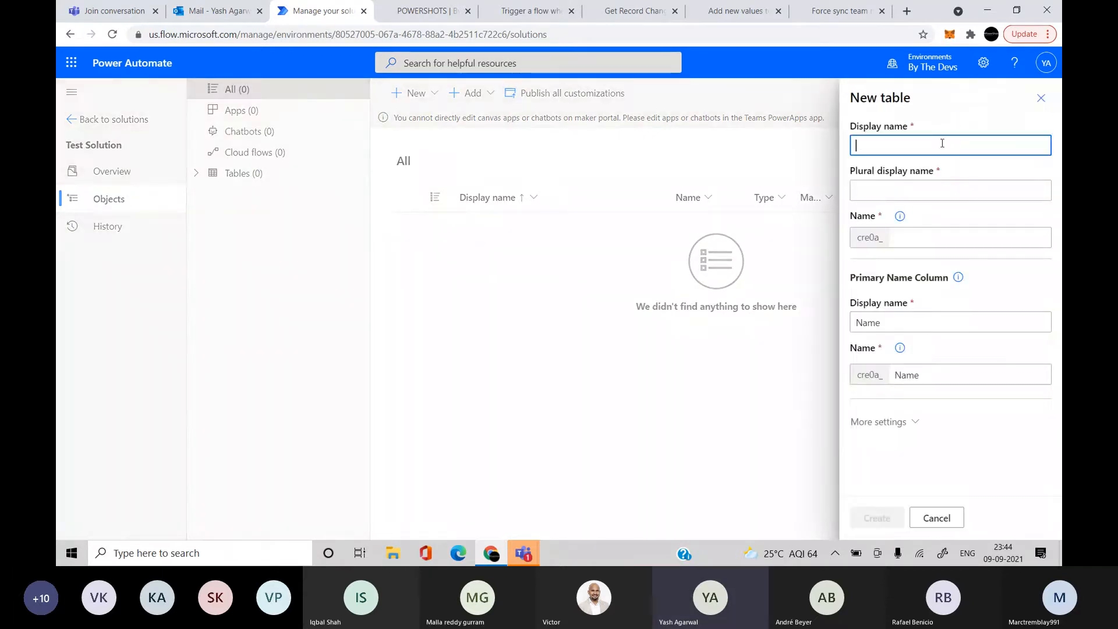
type("Customer ")
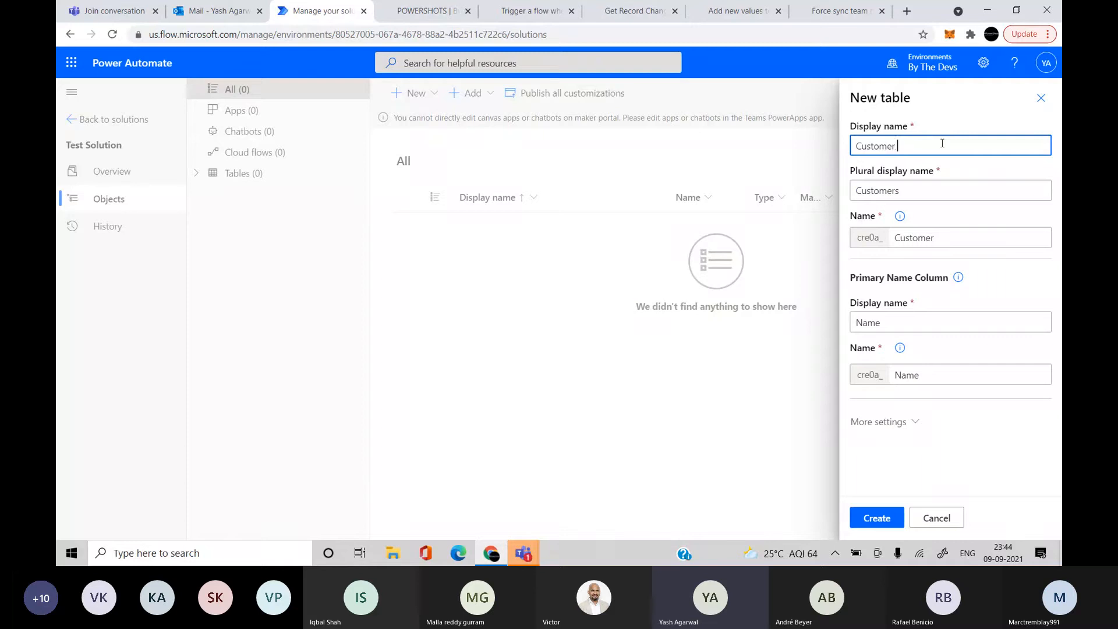
type("Requests")
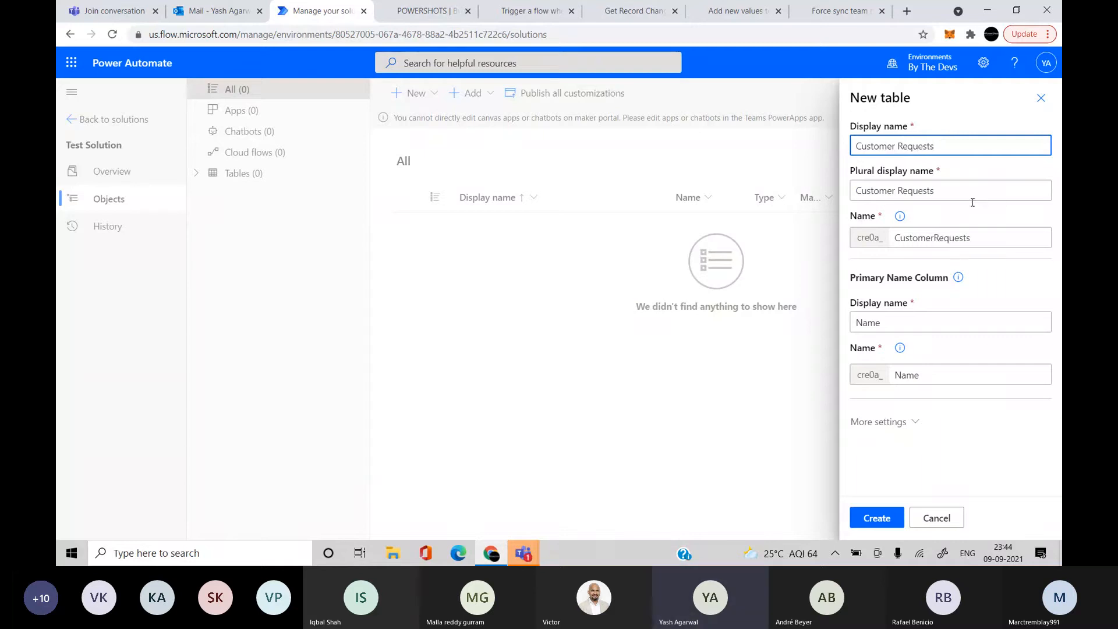
left_click(978, 218)
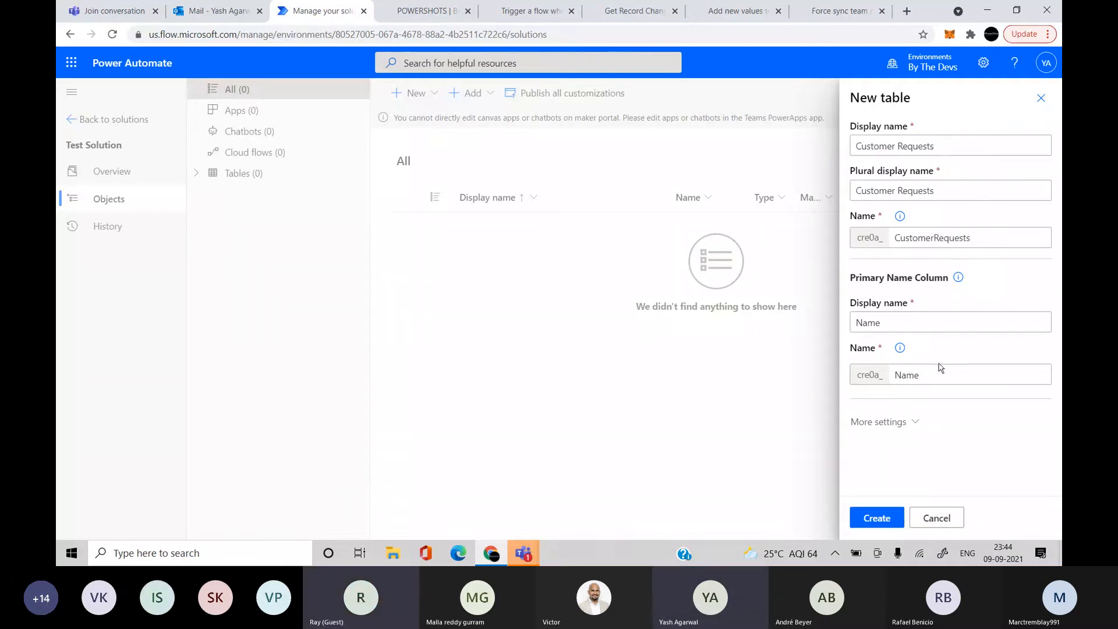
Review the table's extra settings, keep User or team ownership, and create Customer Requests
left_click(905, 422)
scroll(978, 425, "down", 2)
left_click(880, 387)
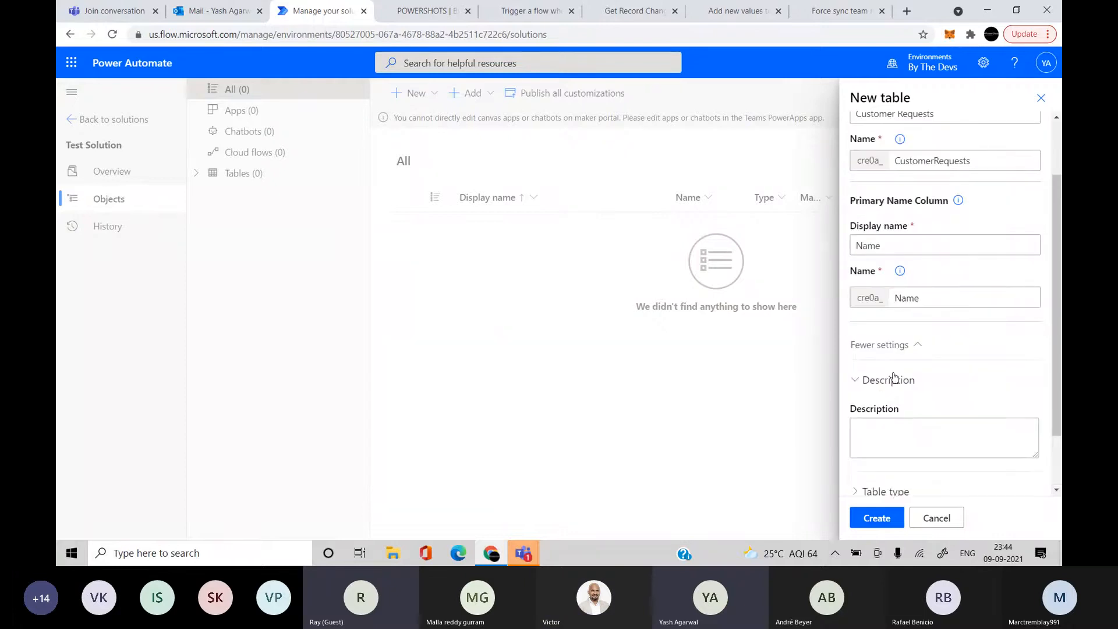
scroll(920, 362, "down", 2)
left_click(878, 419)
scroll(931, 424, "down", 2)
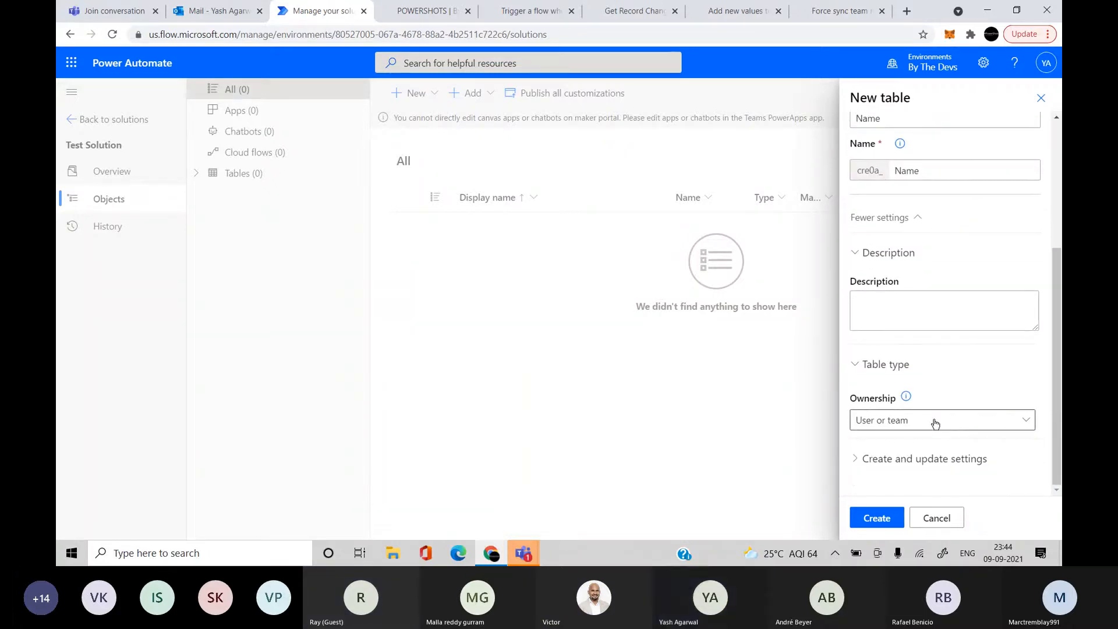
left_click(882, 451)
scroll(881, 450, "down", 1)
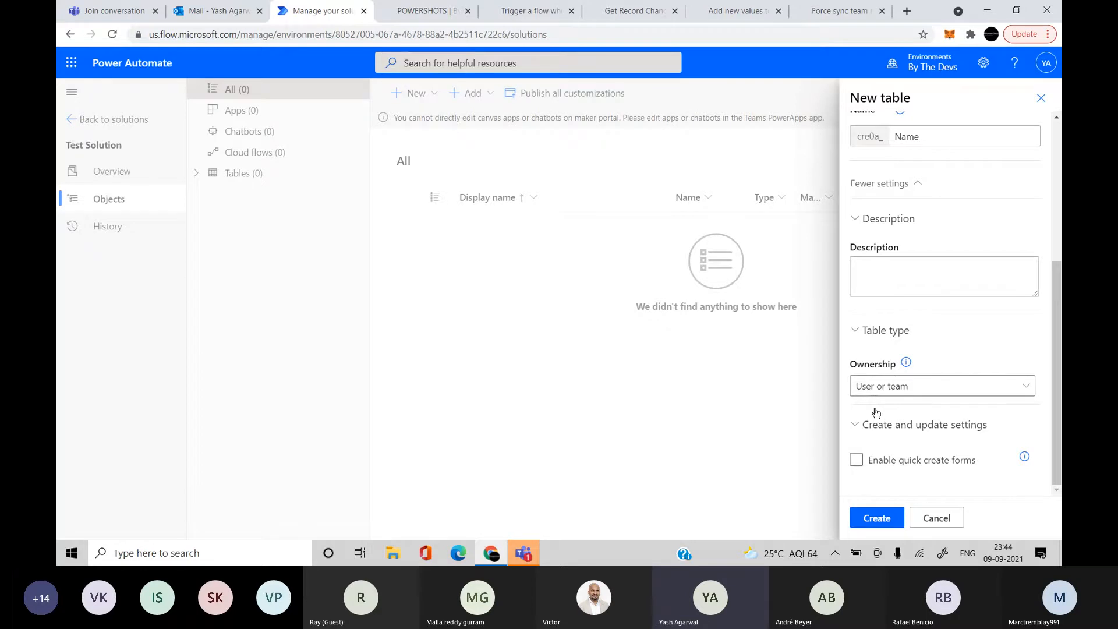
scroll(912, 428, "up", 4)
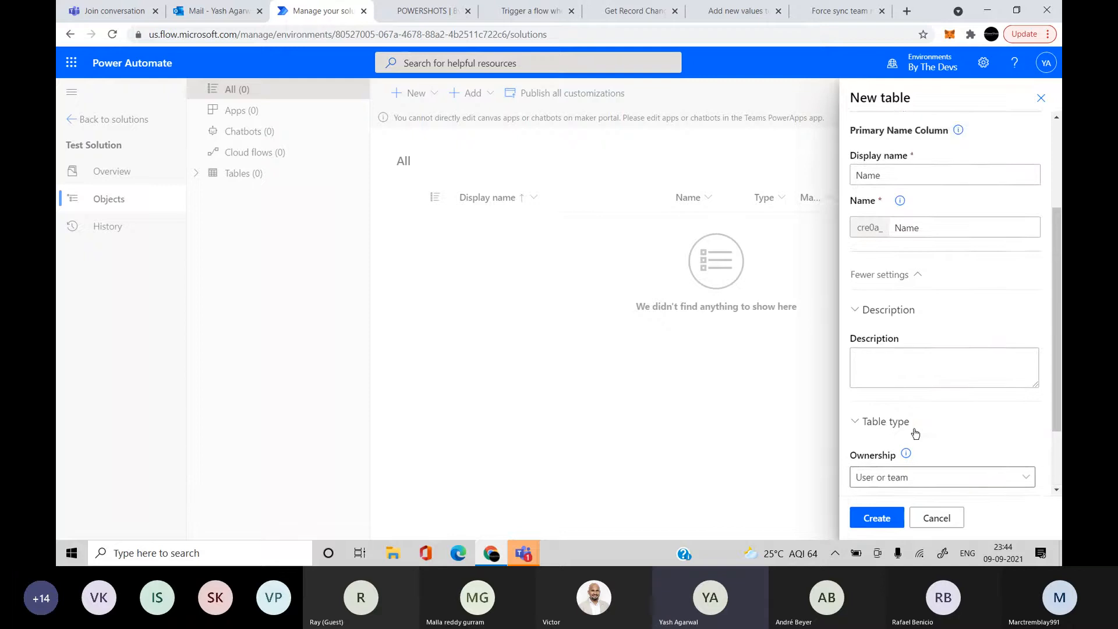
left_click(877, 517)
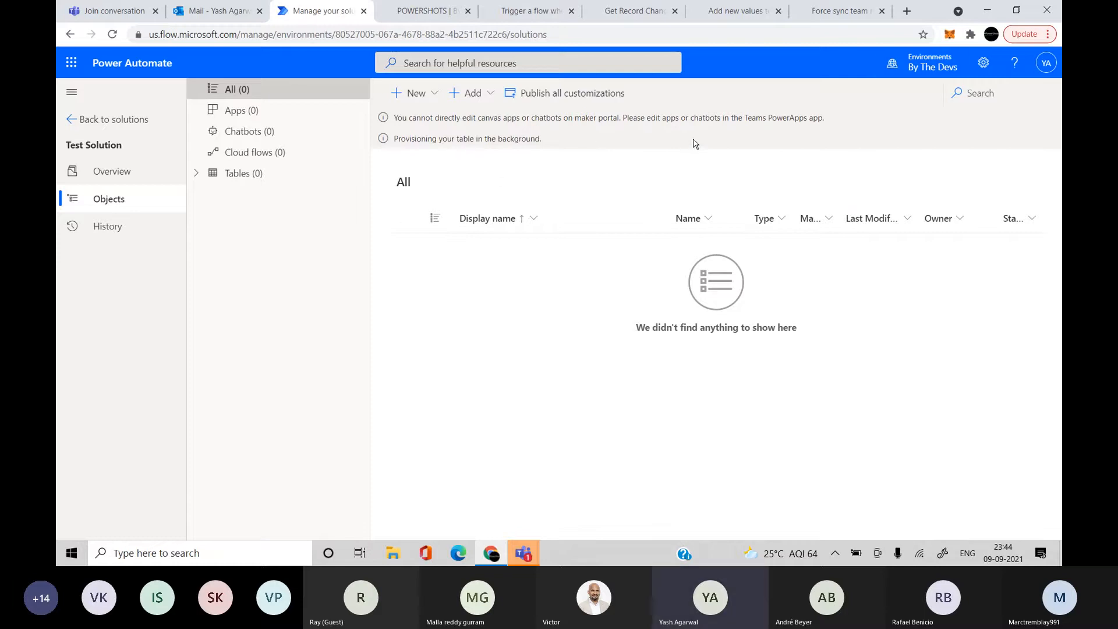
Change to MPP Project 2020, showing solutions like Microsoft Flow Approvals and testSol
left_click(942, 70)
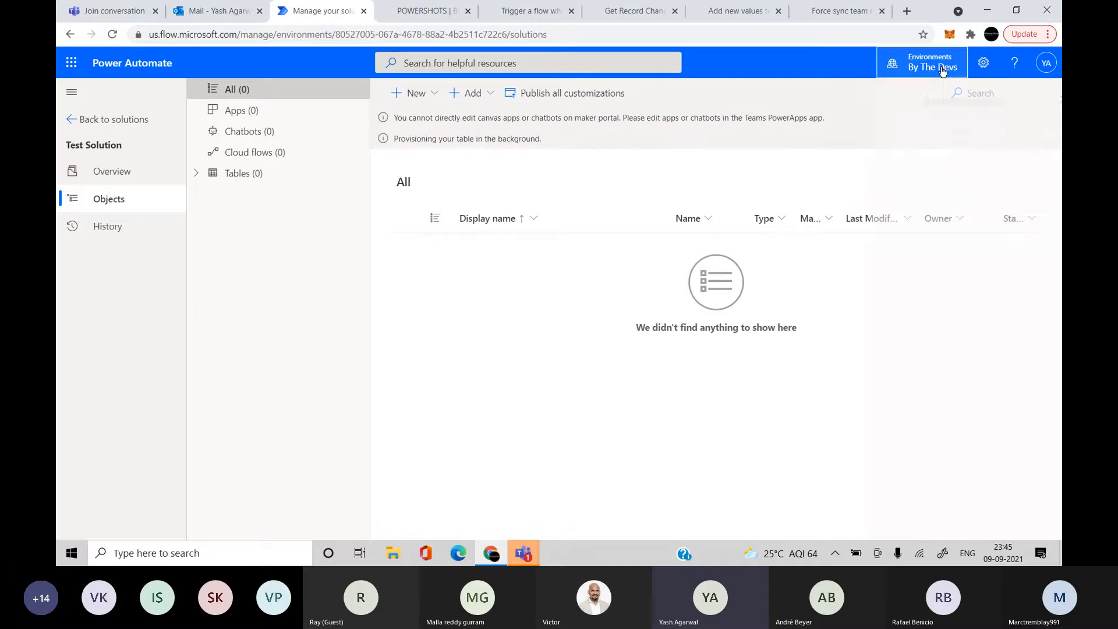
left_click(947, 228)
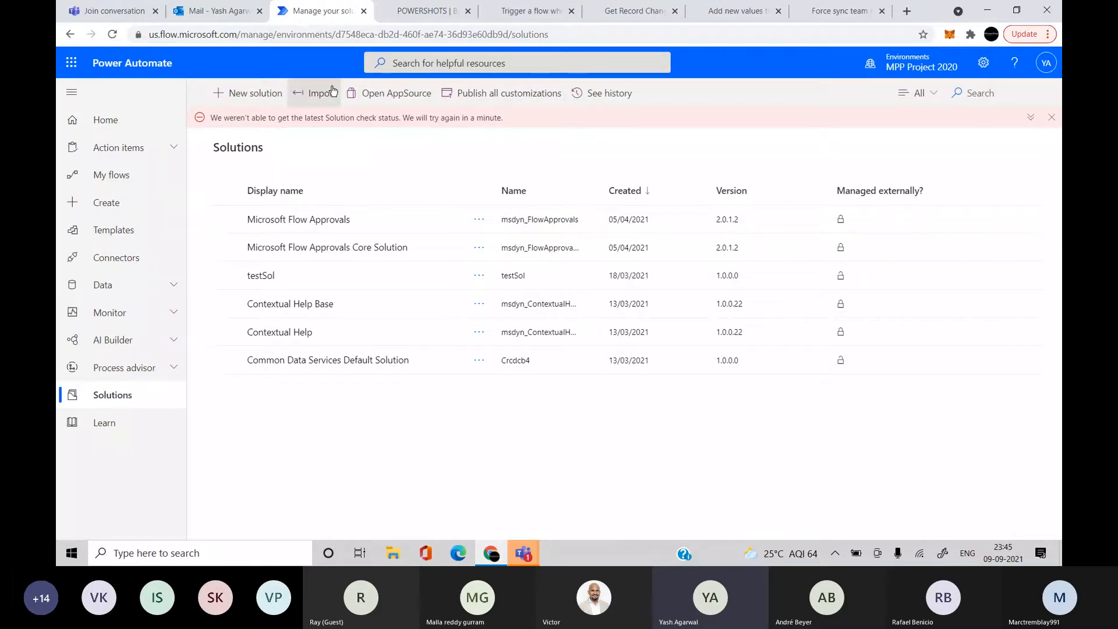
Add 'Test Solution' with CDS Default Publisher (Cref75f) in MPP Project 2020 and open it
left_click(257, 100)
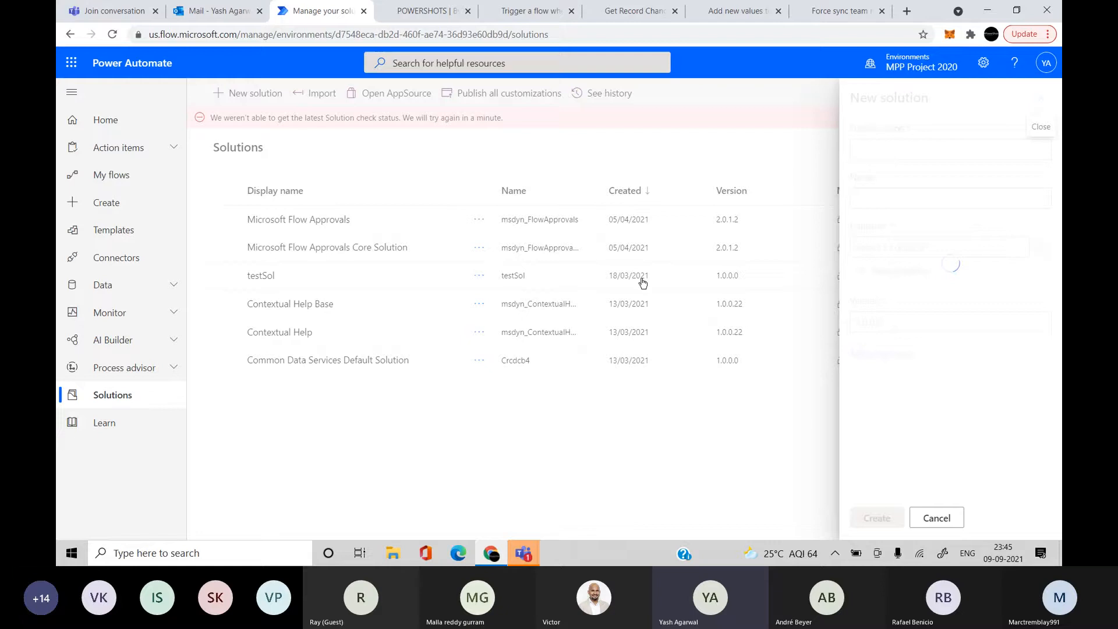
left_click(918, 153)
type("Test ")
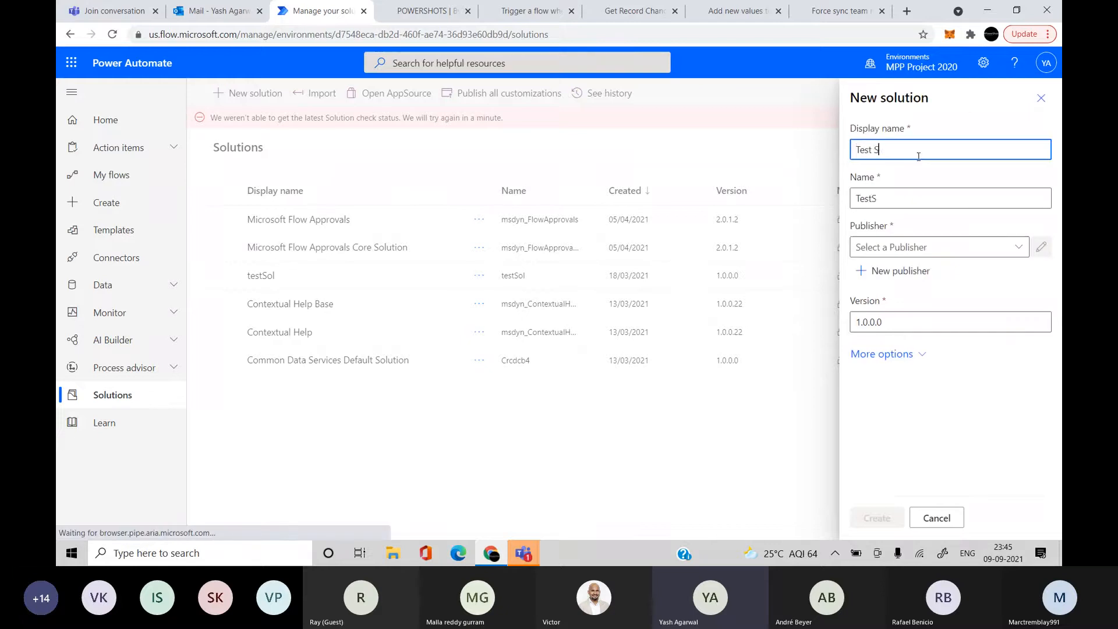
type("Solution")
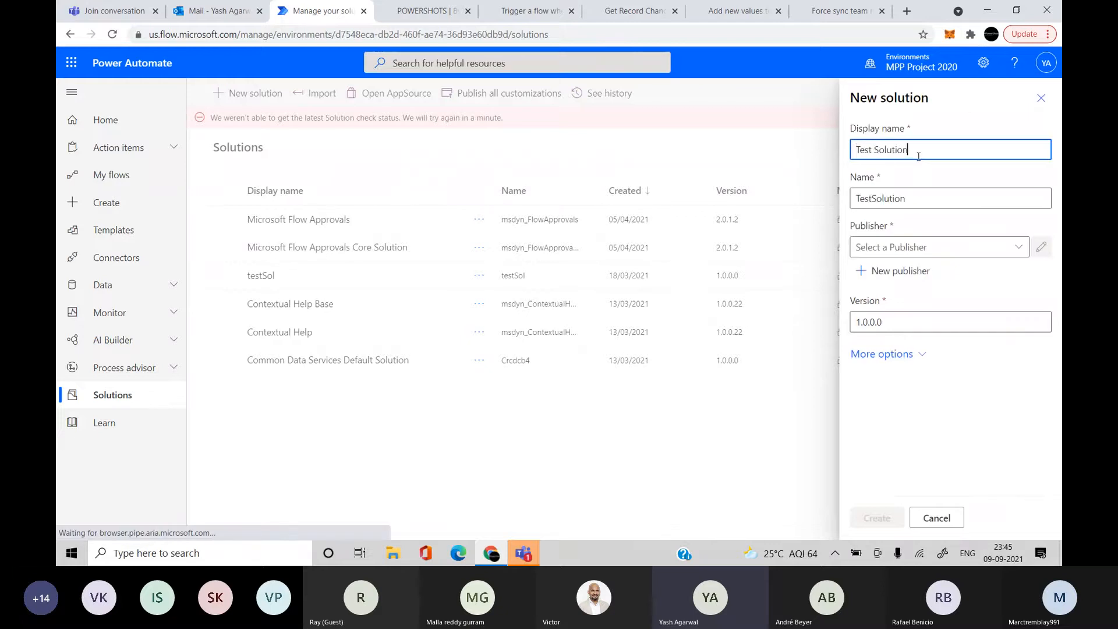
left_click(1013, 248)
left_click(961, 267)
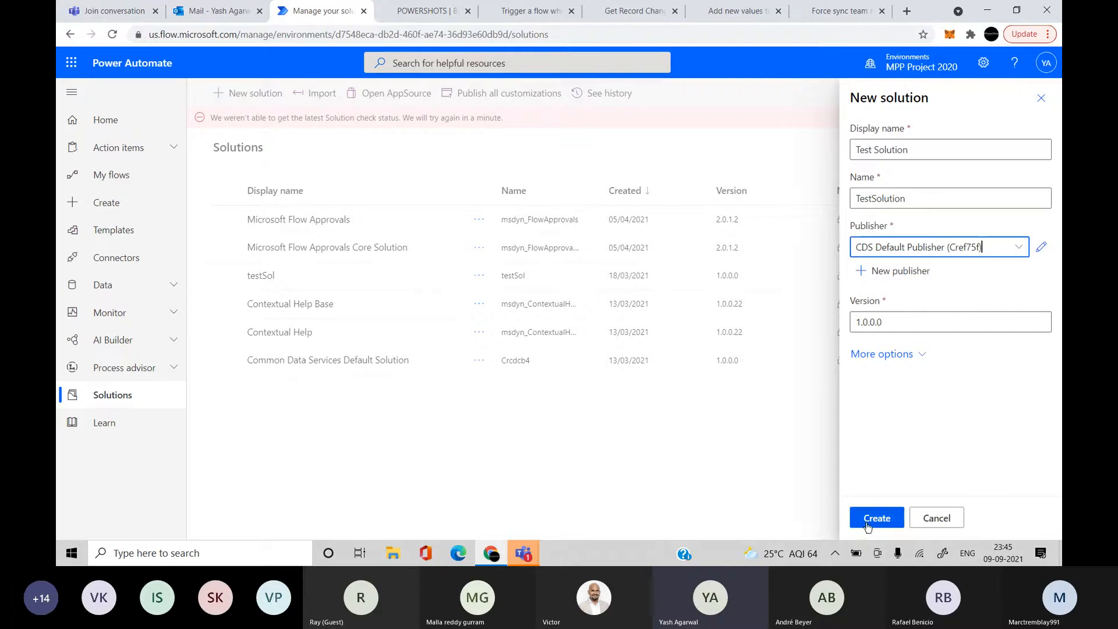
left_click(868, 523)
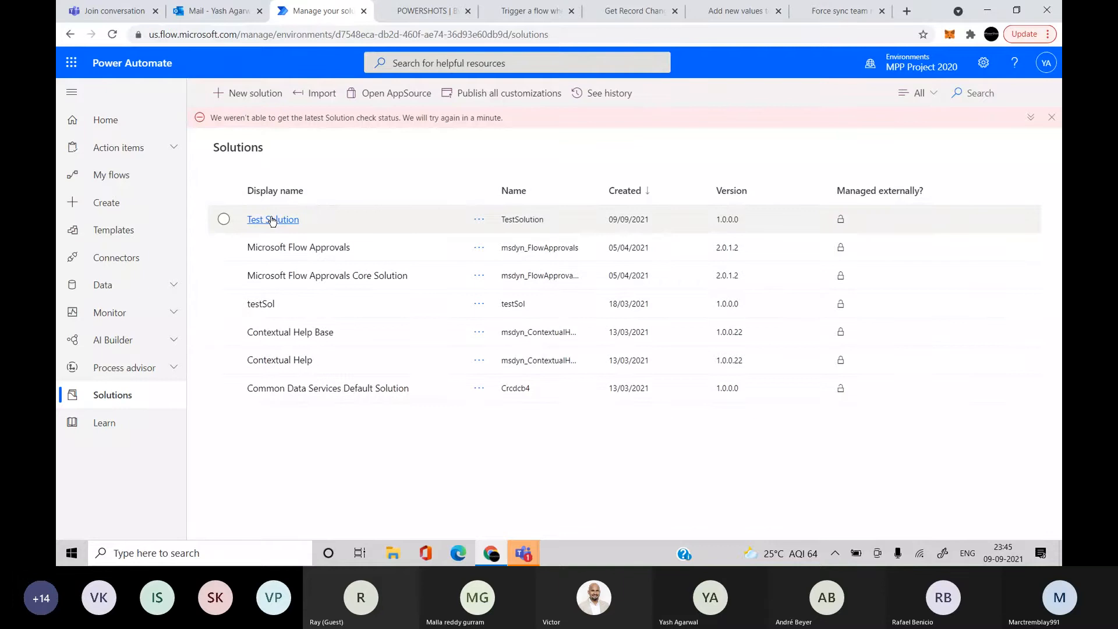
left_click(271, 220)
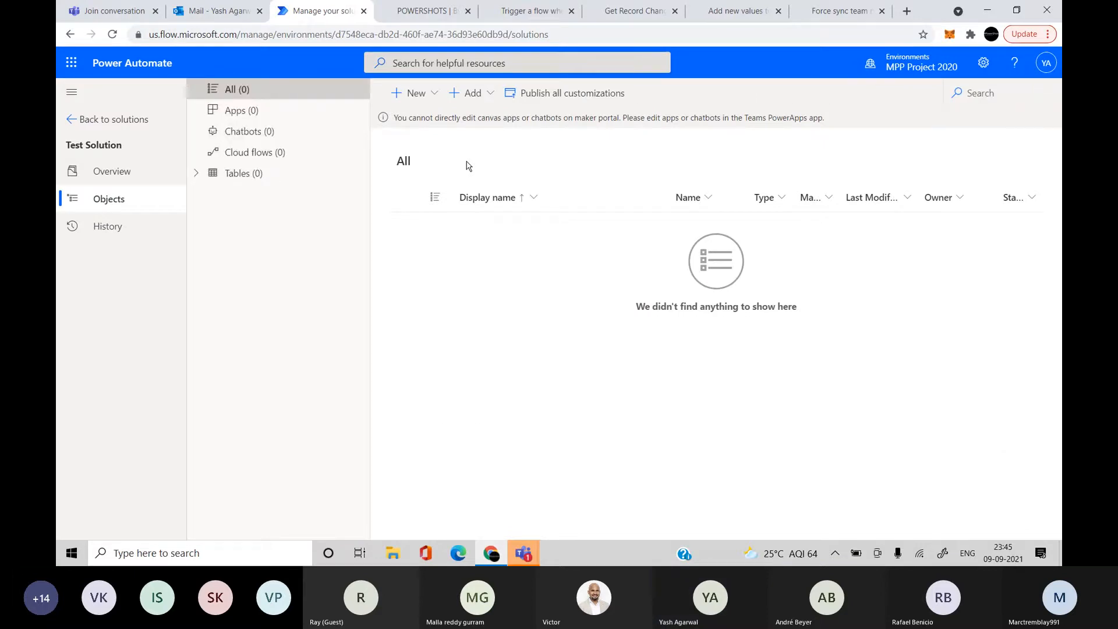
Create a new table named 'Customer Requests' (schema name CustomerRequests) in Test Solution
left_click(407, 93)
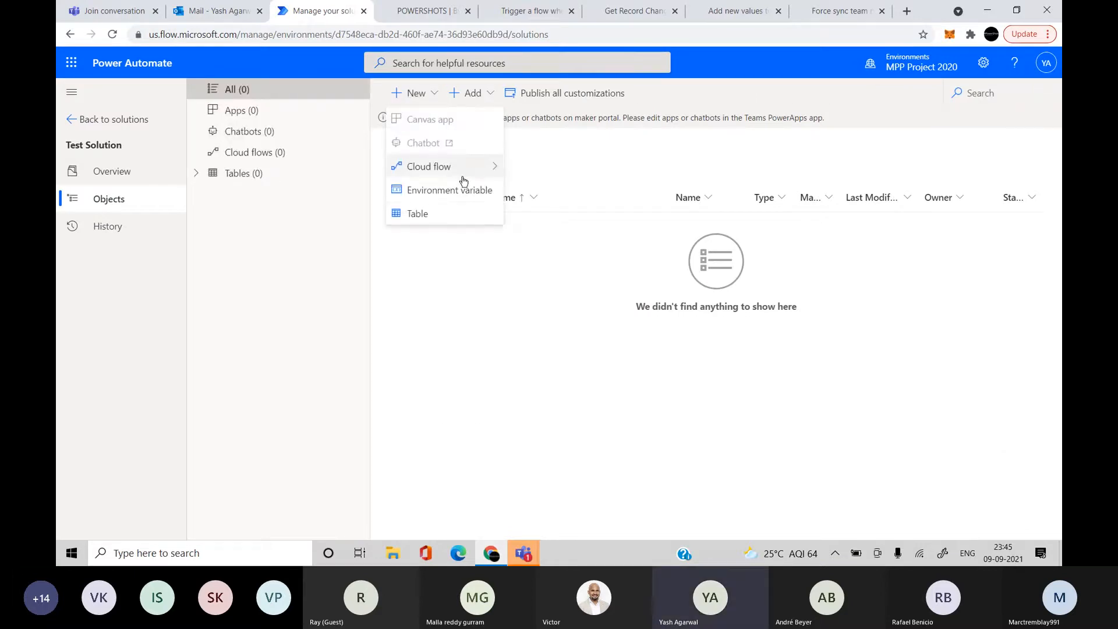
left_click(436, 212)
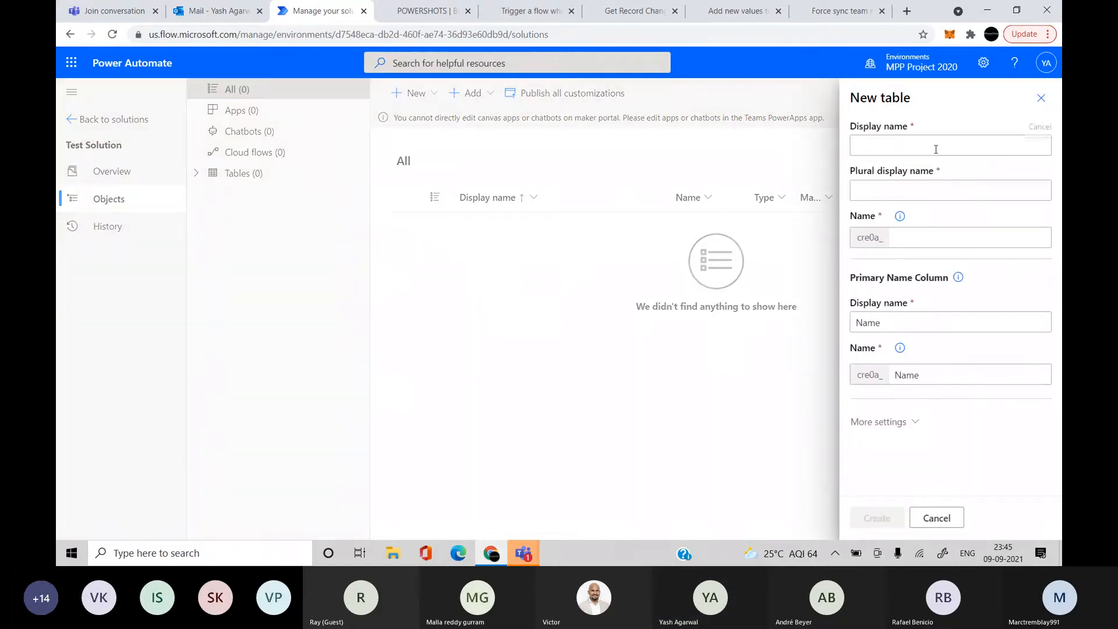
left_click(935, 147)
type("Customer Requests")
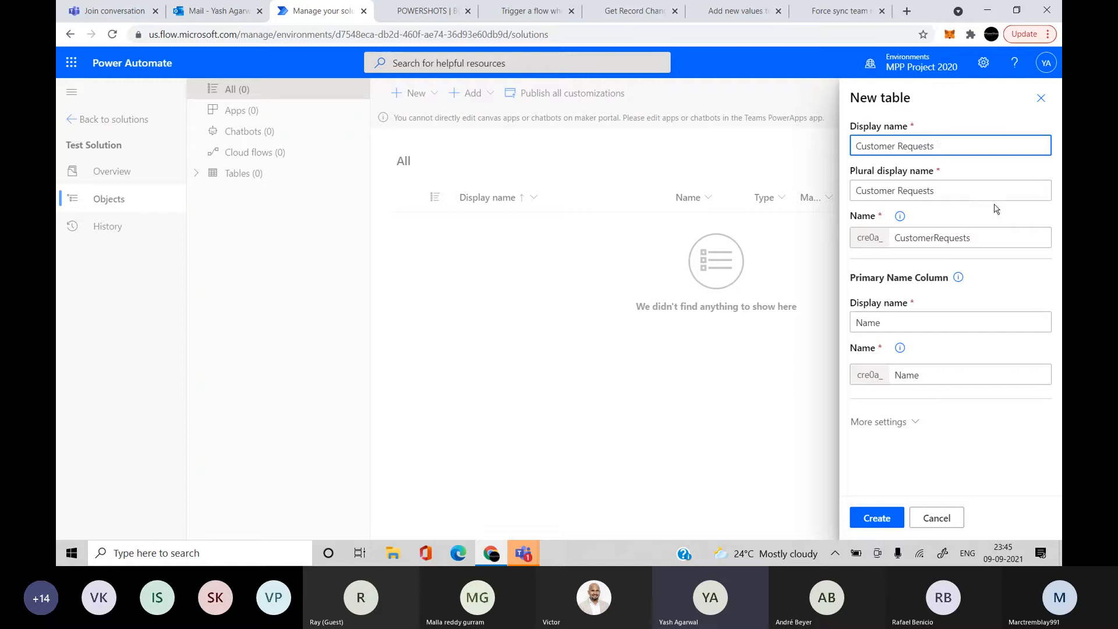
left_click(995, 230)
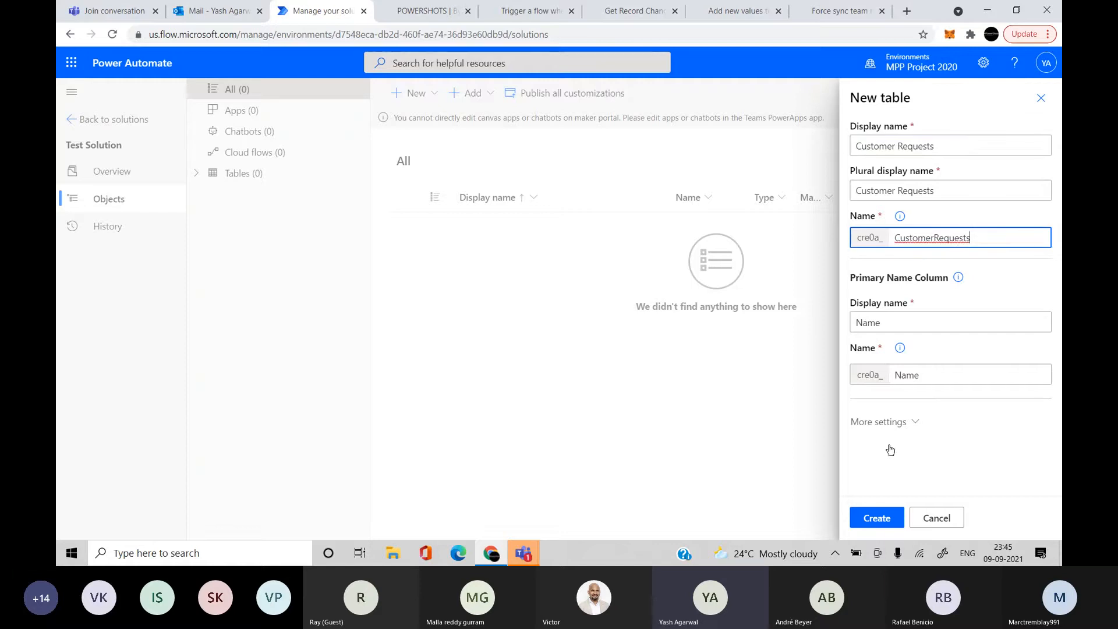
left_click(876, 518)
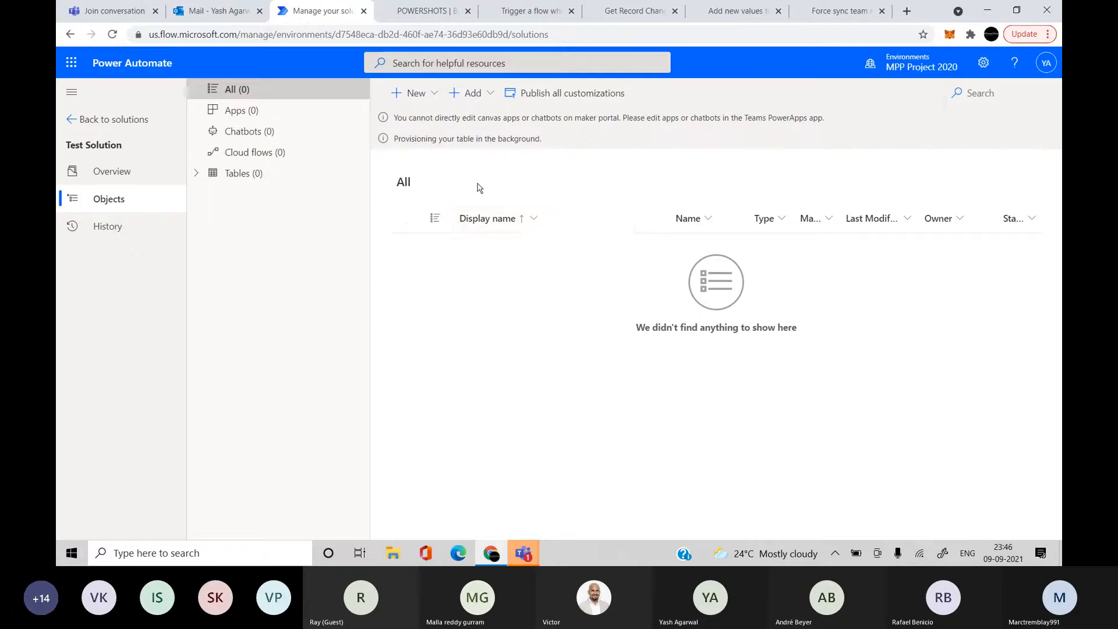
left_click(434, 93)
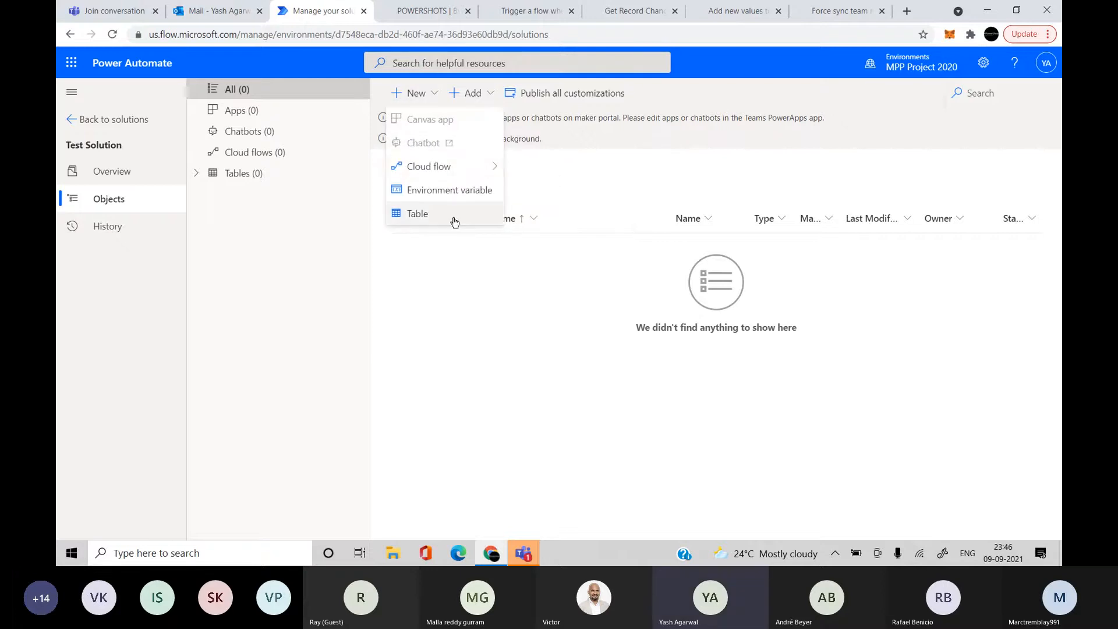
left_click(573, 186)
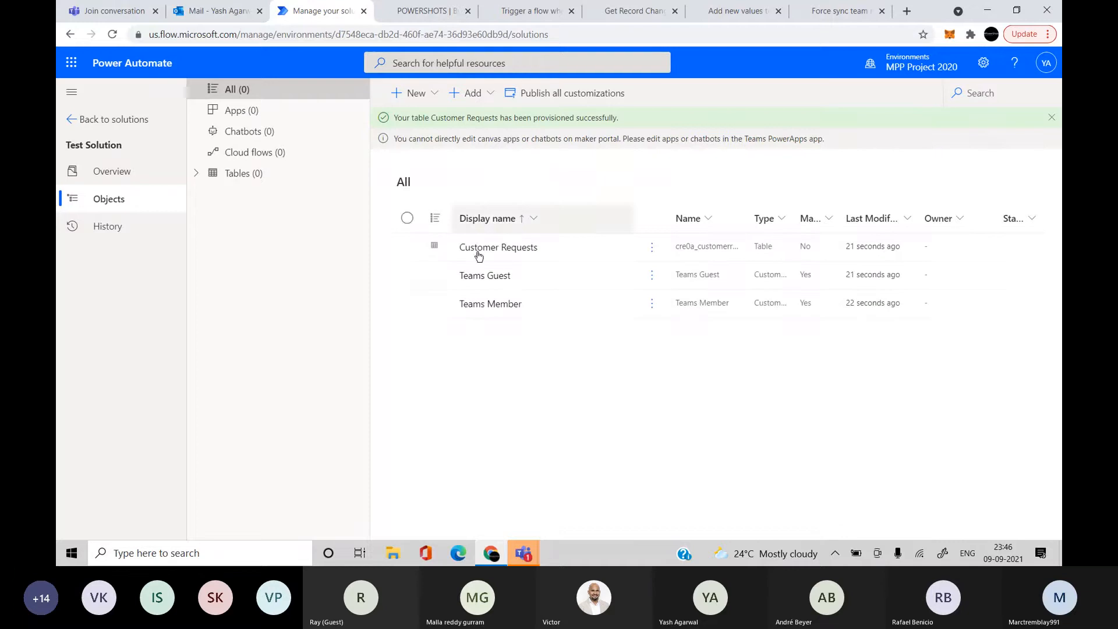
In Customer Requests, add a column named 'Request Priority' with data type Choice
left_click(512, 250)
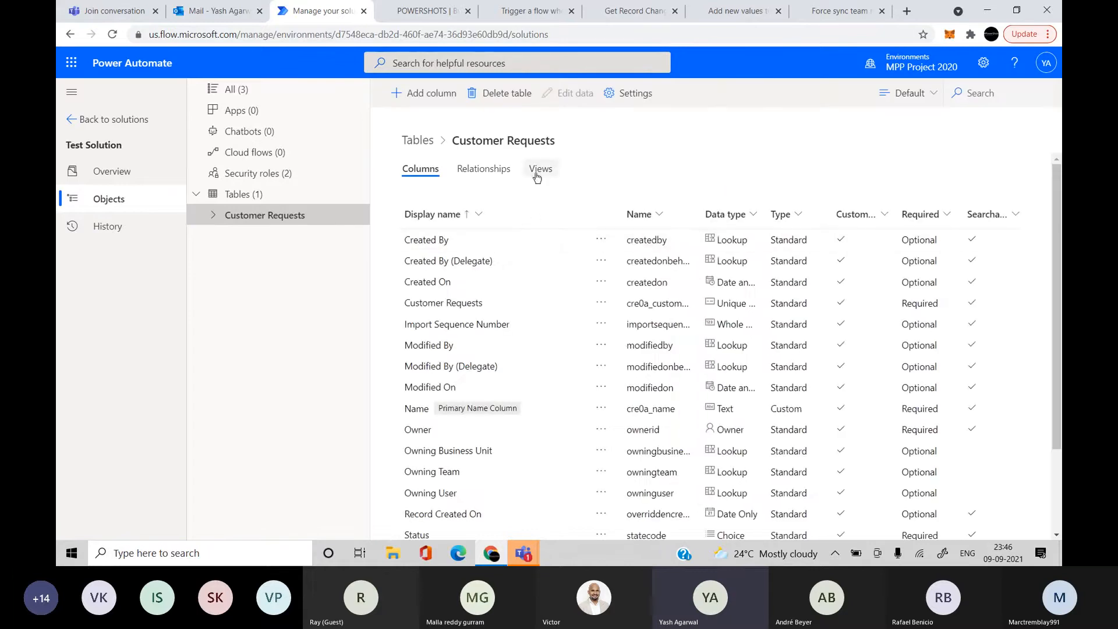
scroll(594, 419, "down", 3)
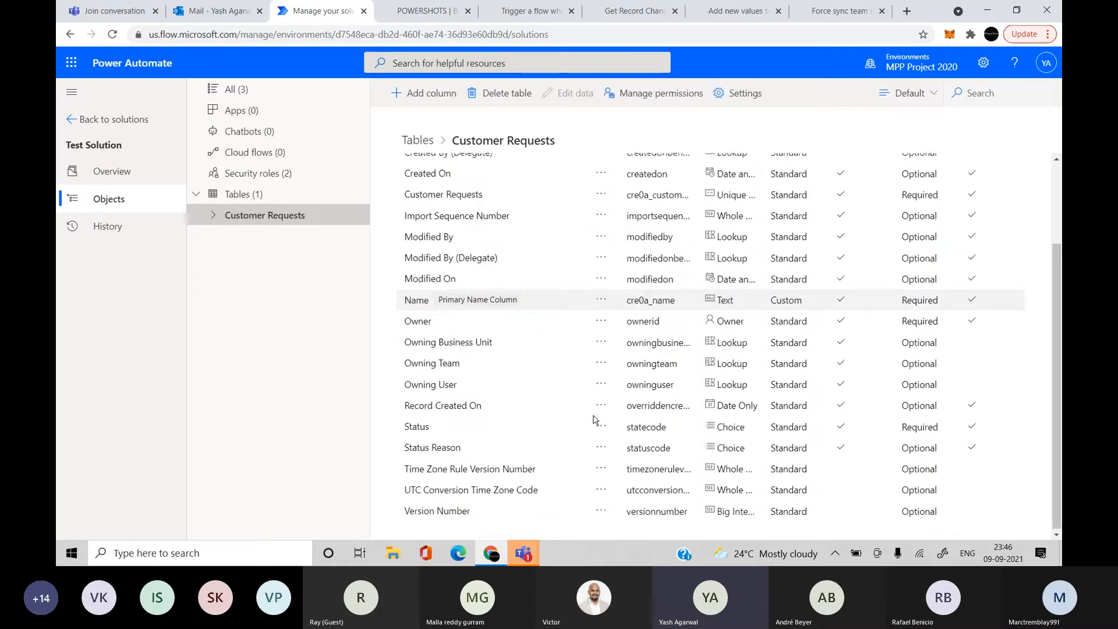
scroll(594, 420, "up", 3)
left_click(428, 98)
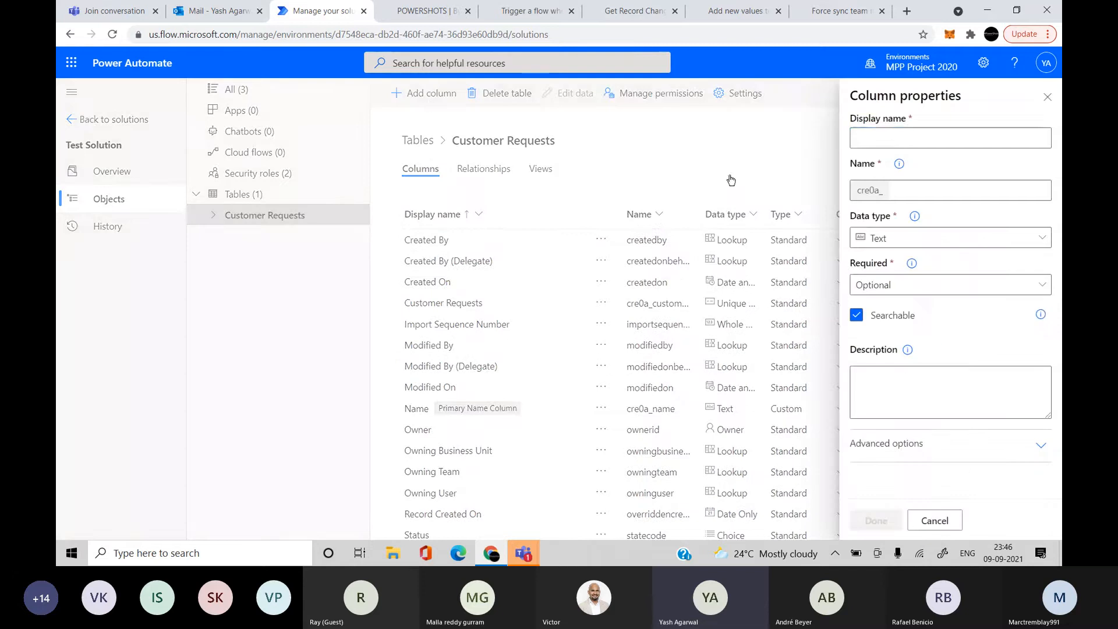
left_click(879, 135)
type("Custo")
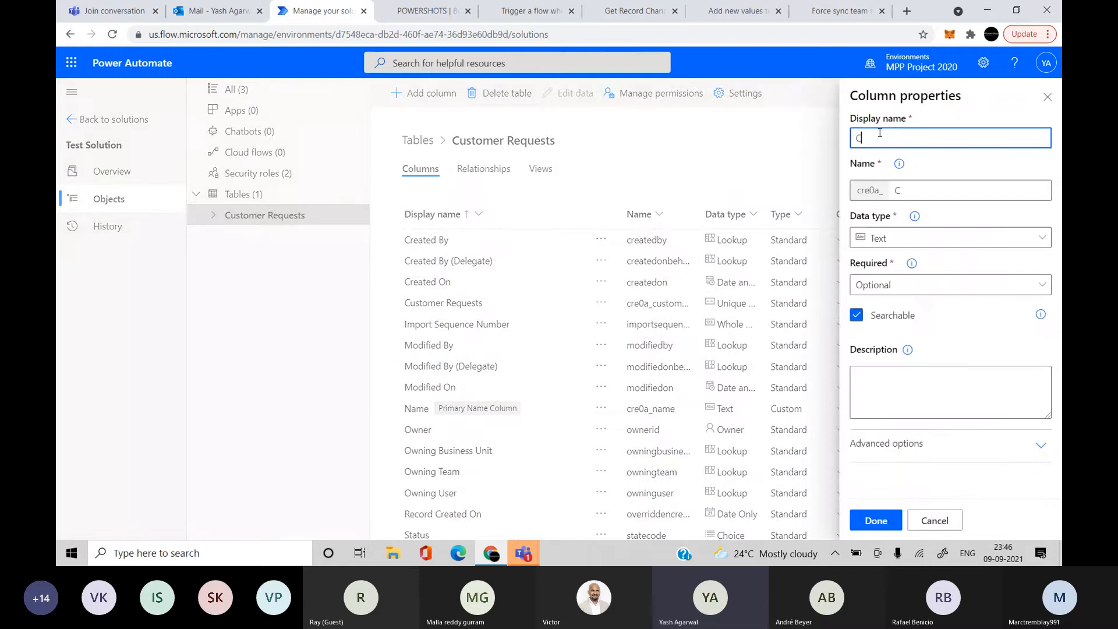
key("BackSpace")
key("BackSpace")
key("BackSpace")
key("BackSpace")
key("BackSpace")
type("Request P")
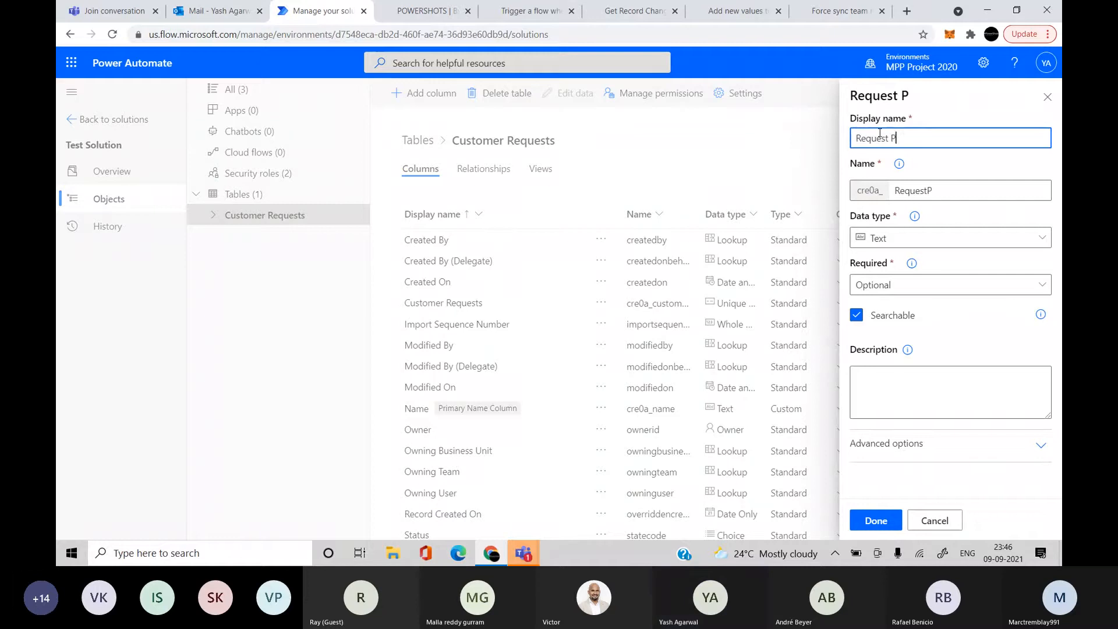
type("riority")
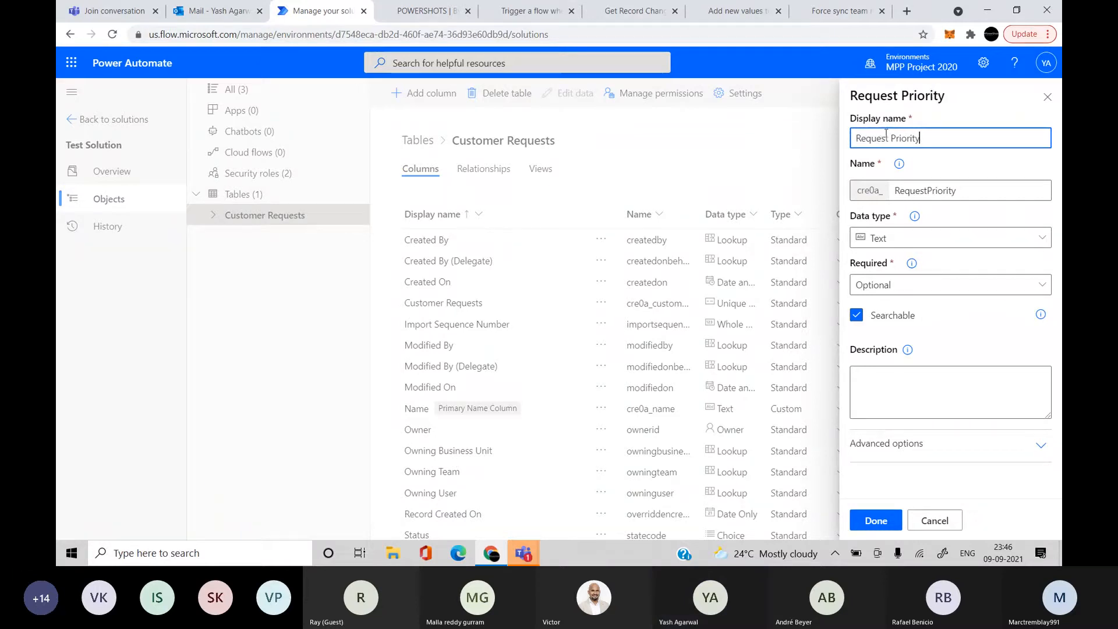
left_click(923, 238)
scroll(769, 474, "down", 3)
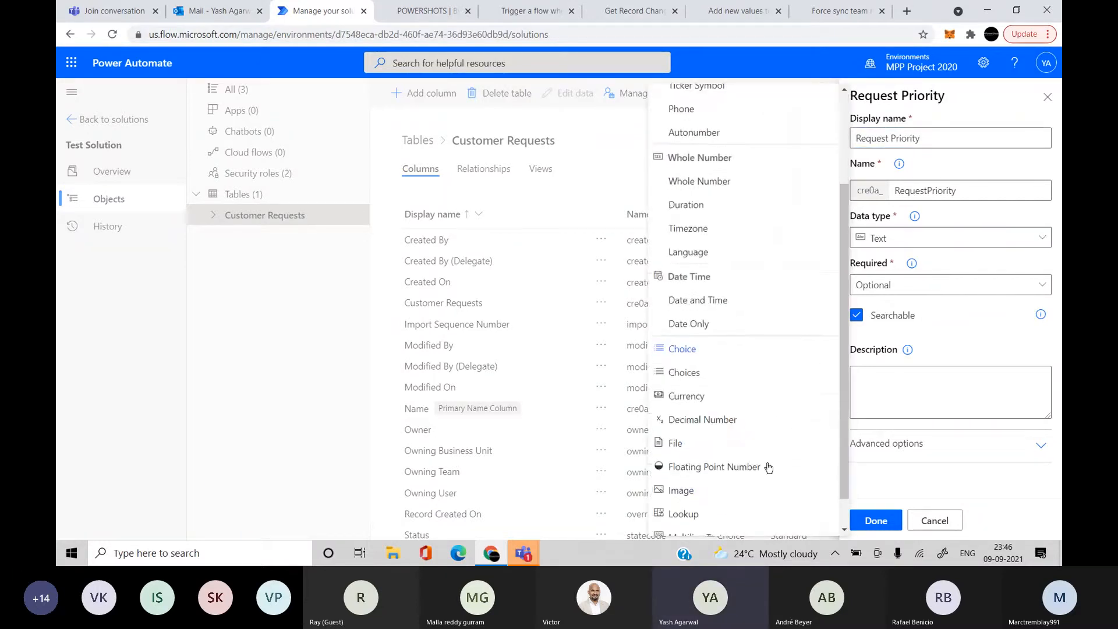
left_click(732, 352)
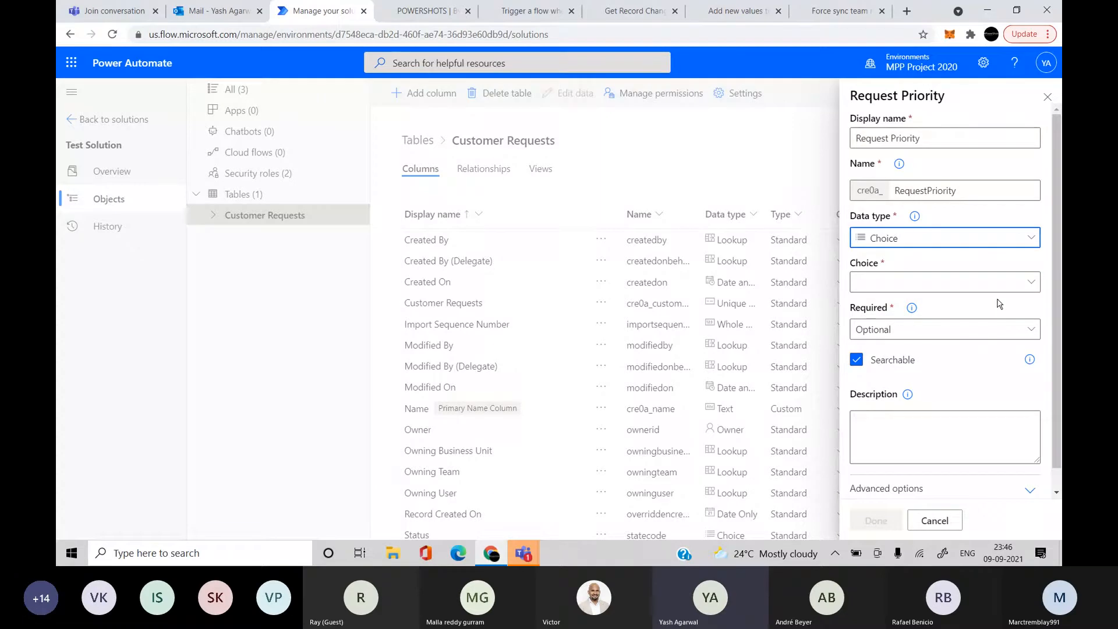
Create and save a new choice set with options High, Medium and Low
left_click(969, 284)
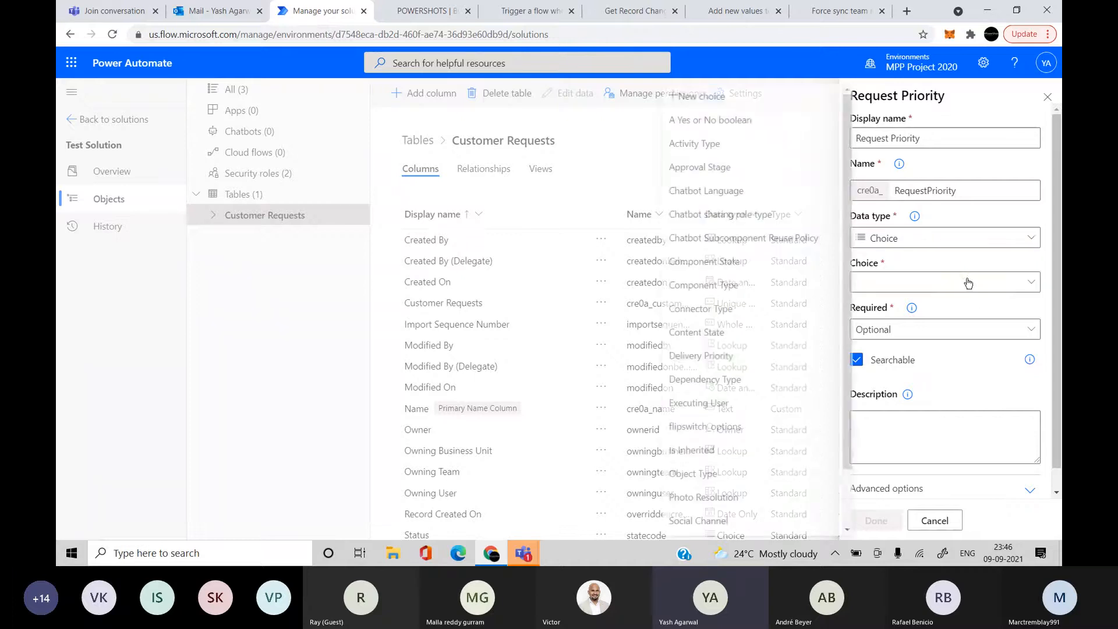
left_click(746, 104)
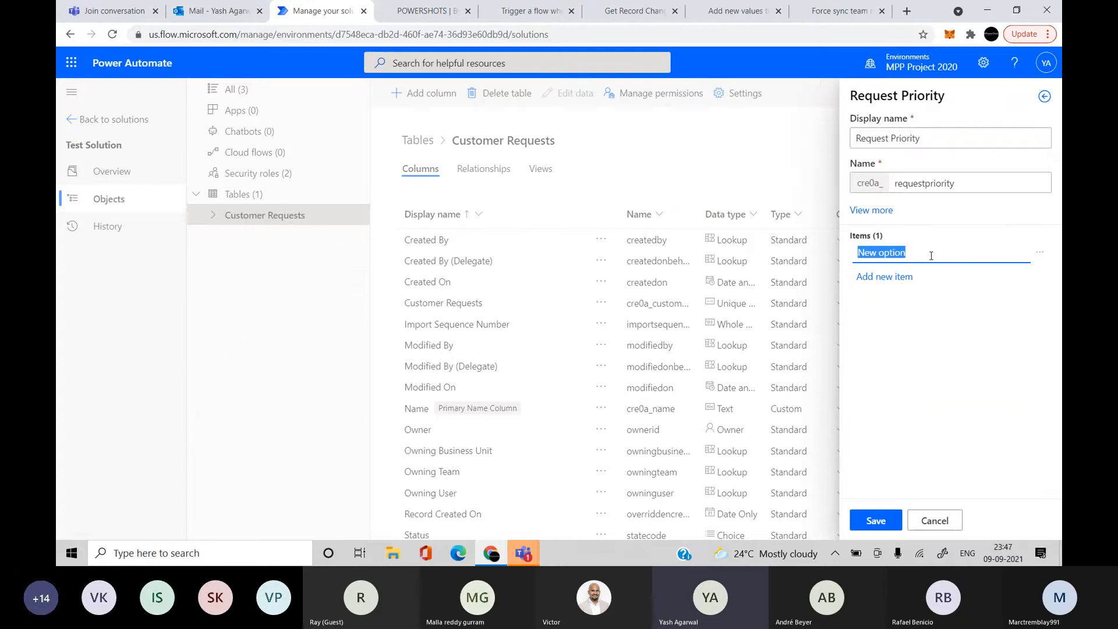
type("High")
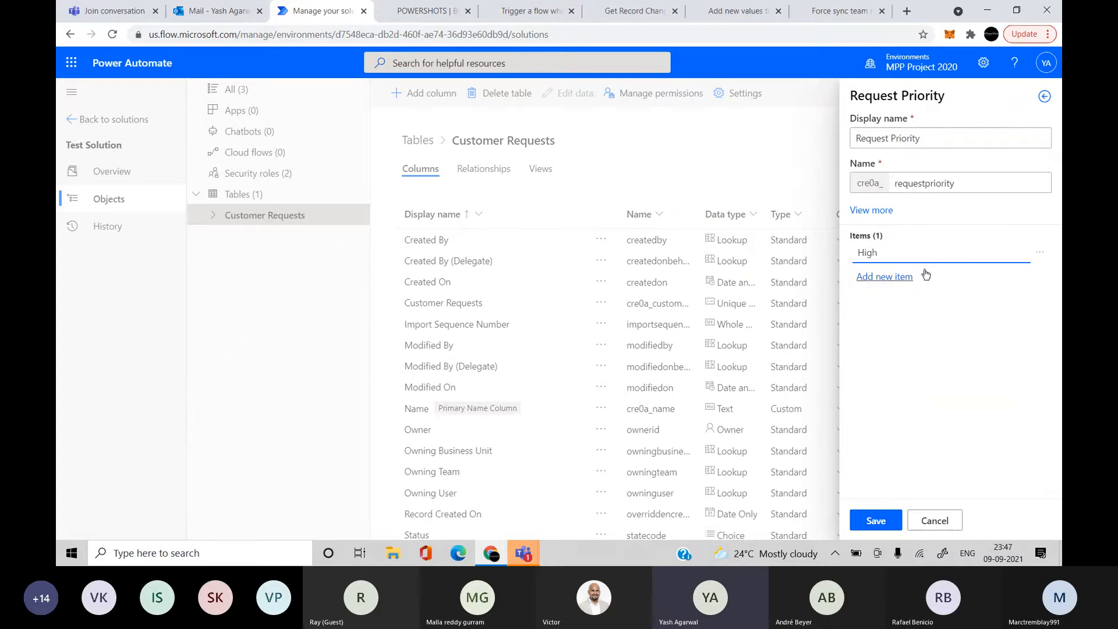
left_click(921, 276)
type("<")
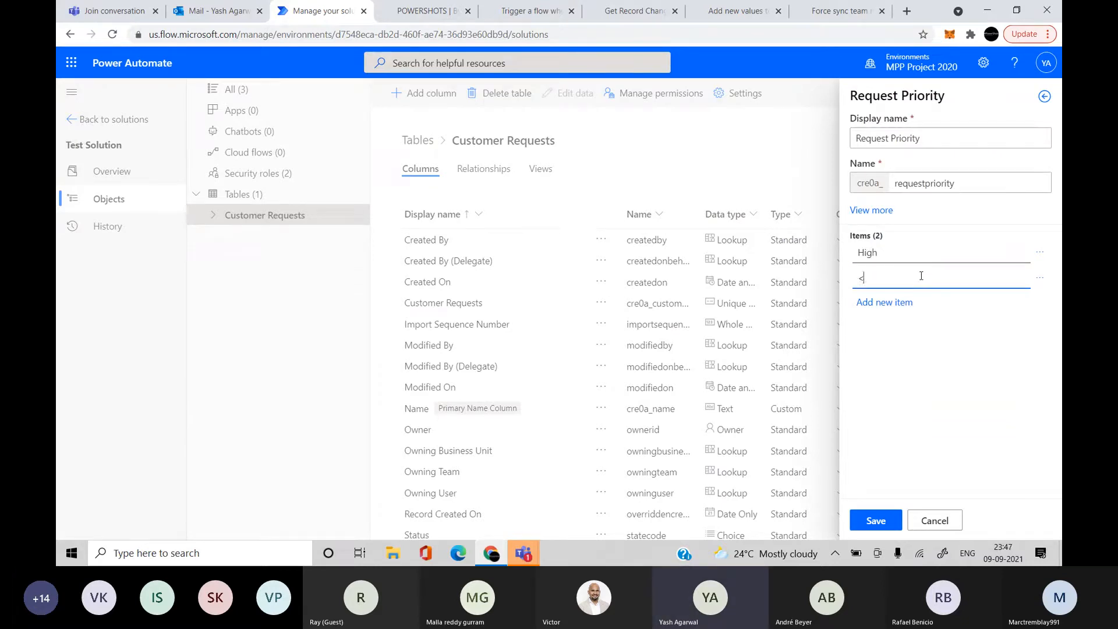
type("edium")
left_click(907, 301)
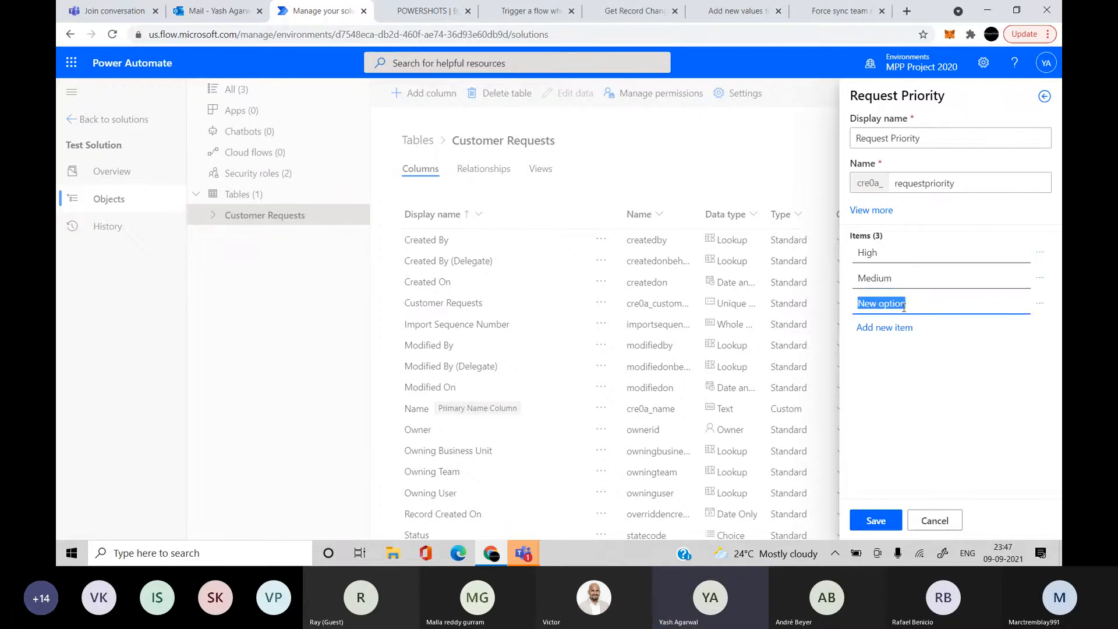
type("Low")
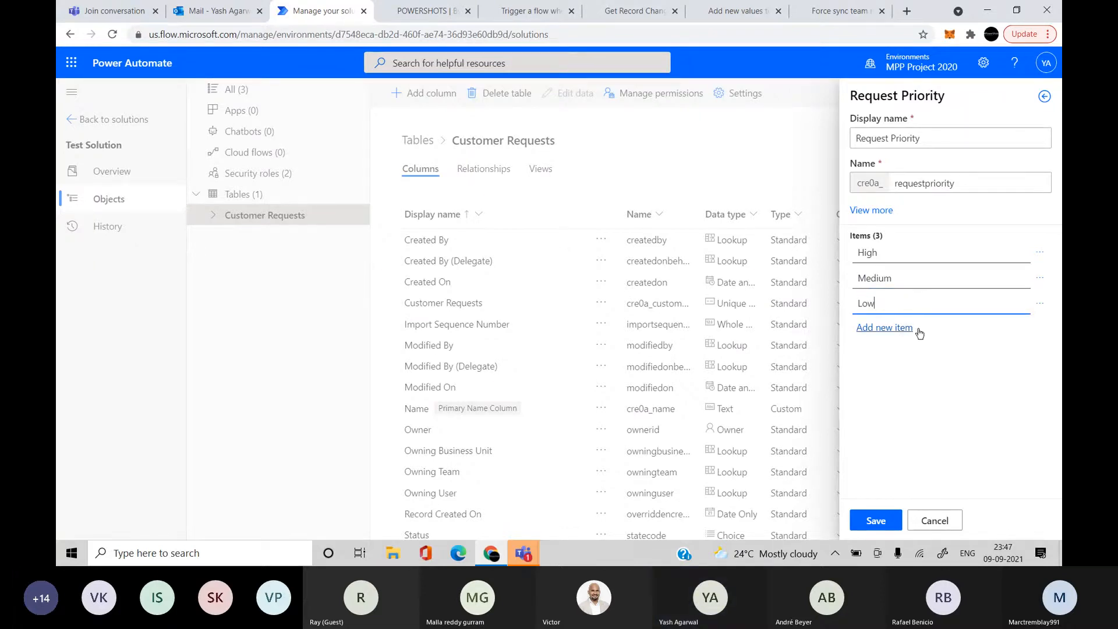
left_click(876, 521)
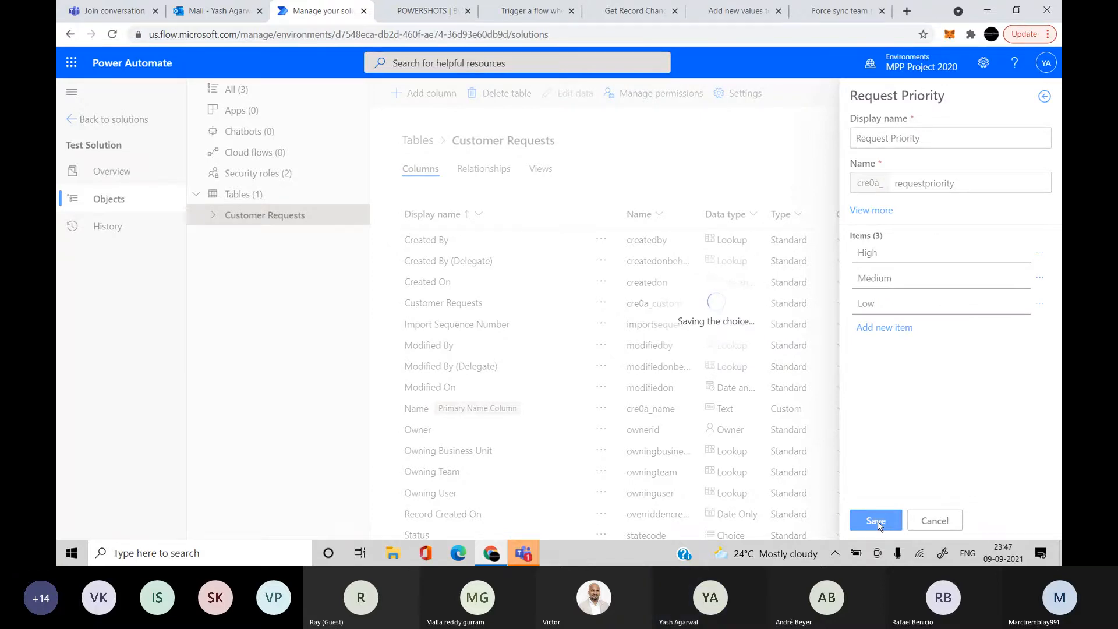
Leave Request Priority with no default value and finish the column
scroll(937, 390, "down", 3)
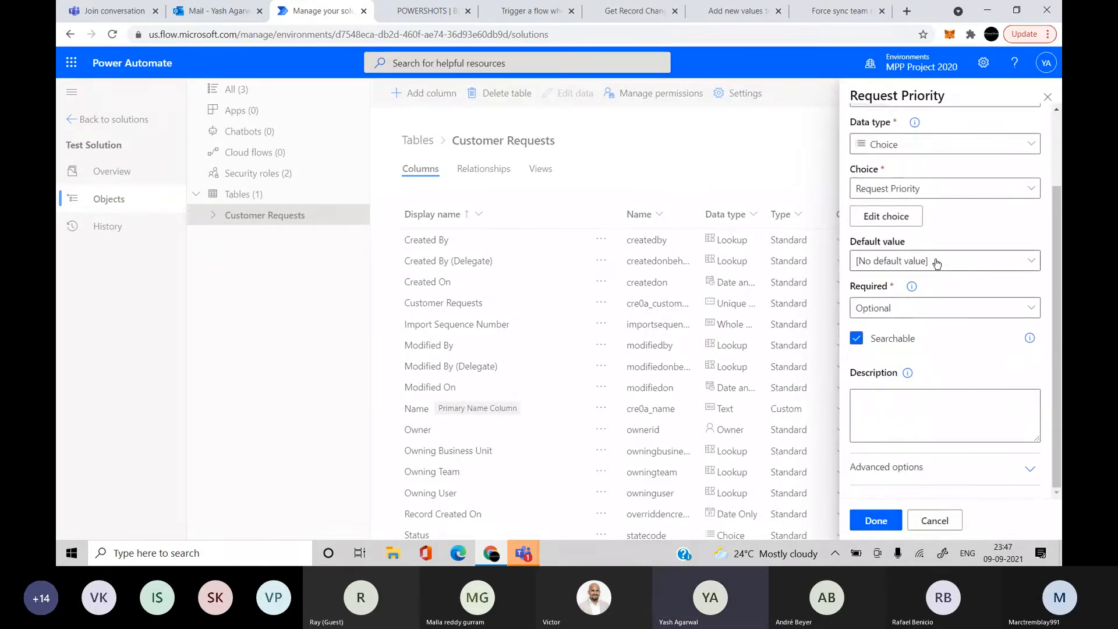
scroll(933, 331, "up", 3)
left_click(961, 353)
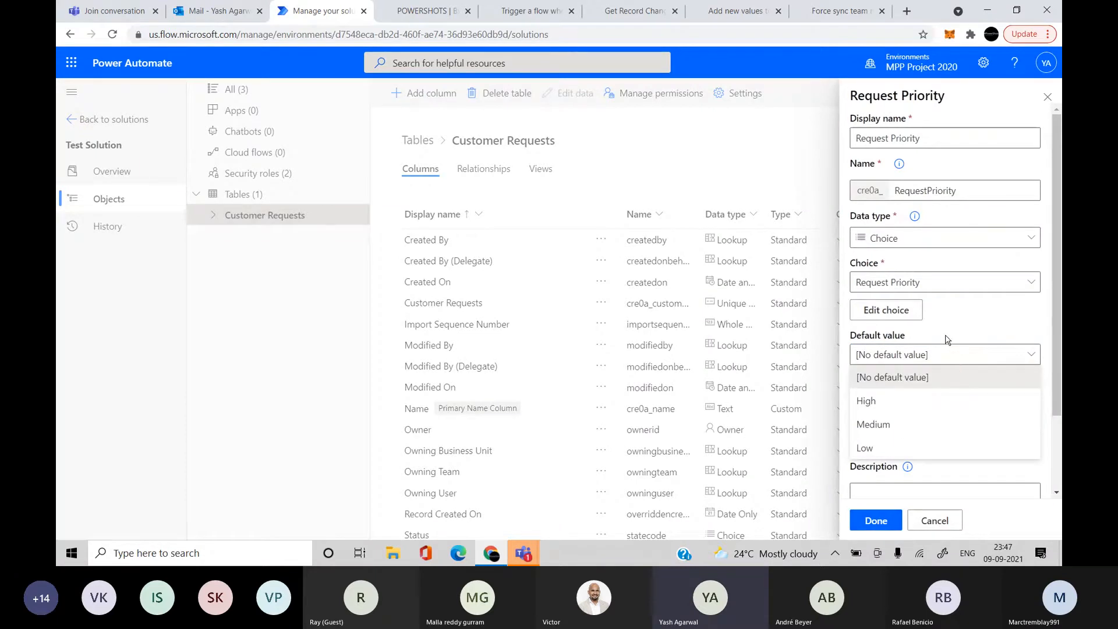
left_click(947, 341)
scroll(955, 394, "down", 2)
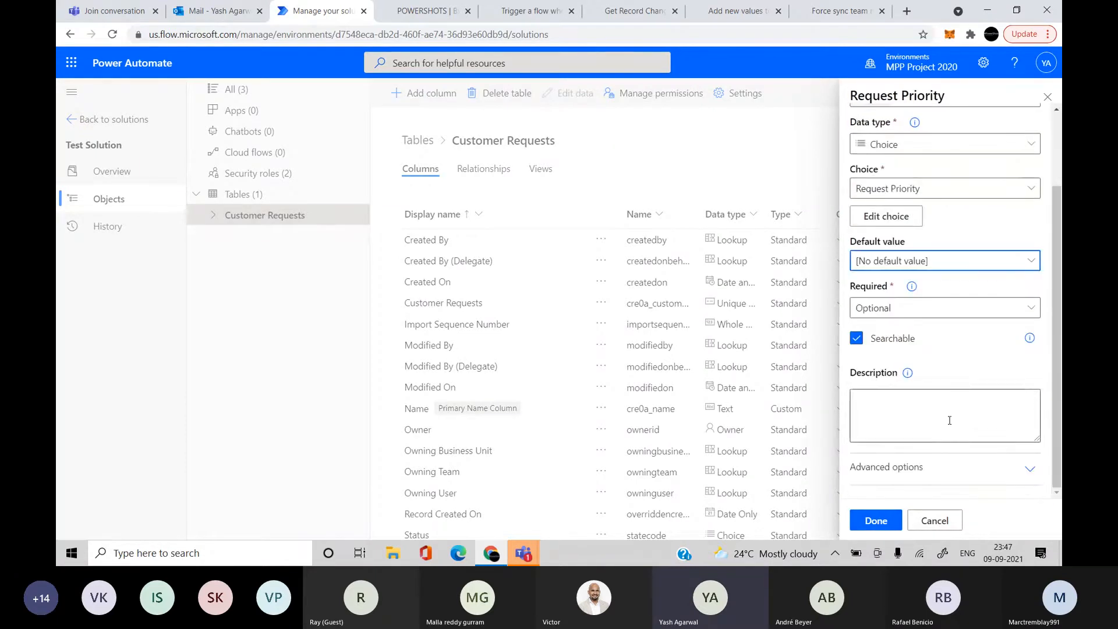
left_click(886, 514)
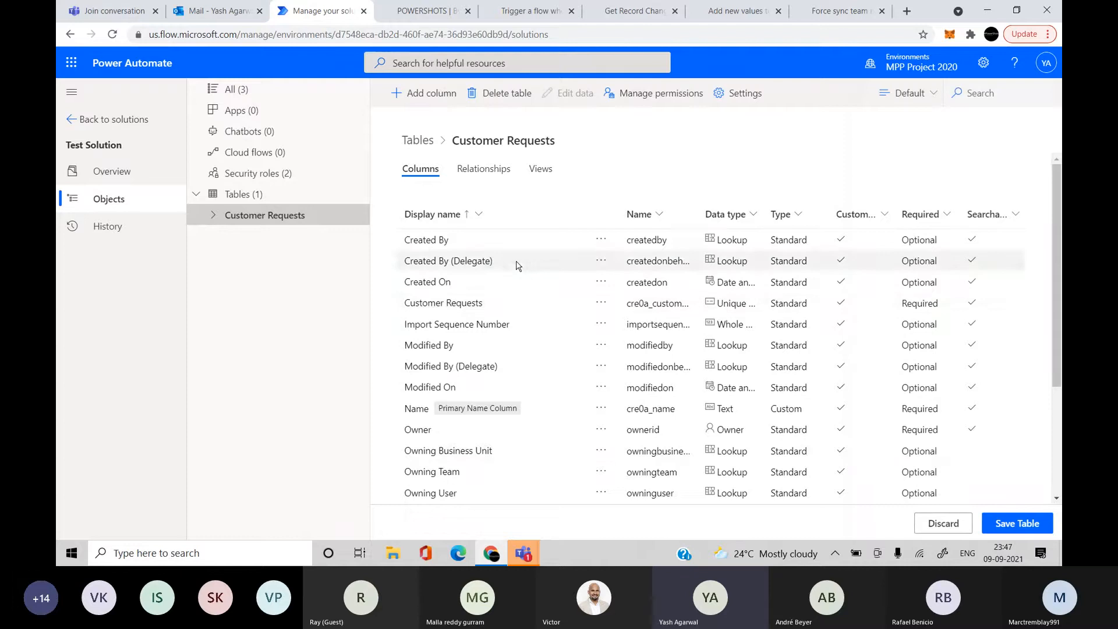
Add a 'Request Description' Text Area column with a maximum length of 1000
left_click(402, 94)
left_click(937, 137)
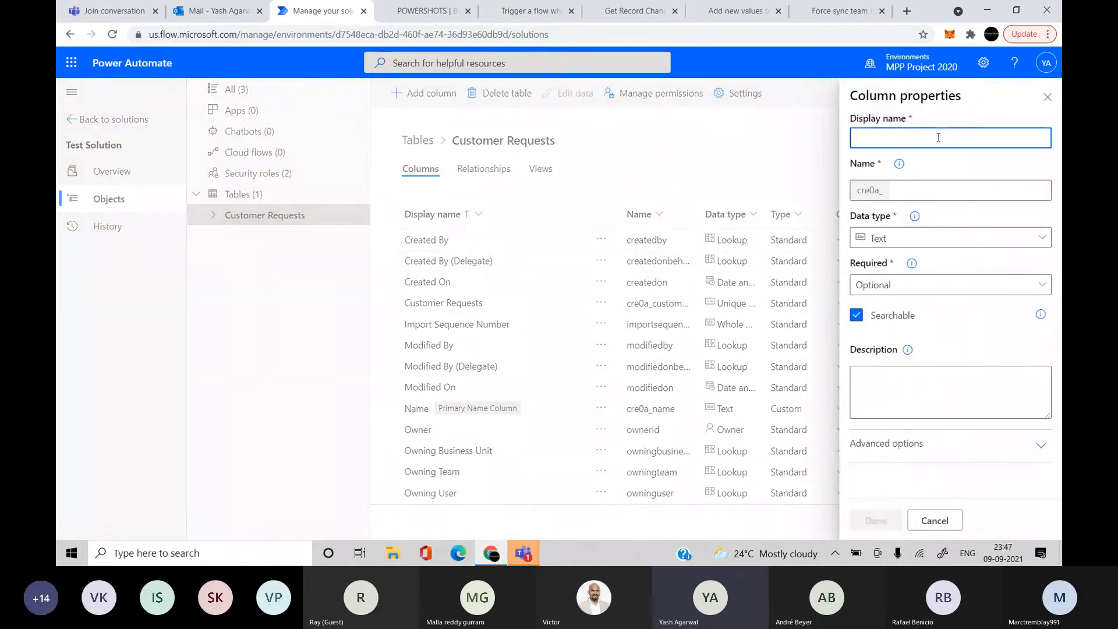
type("R")
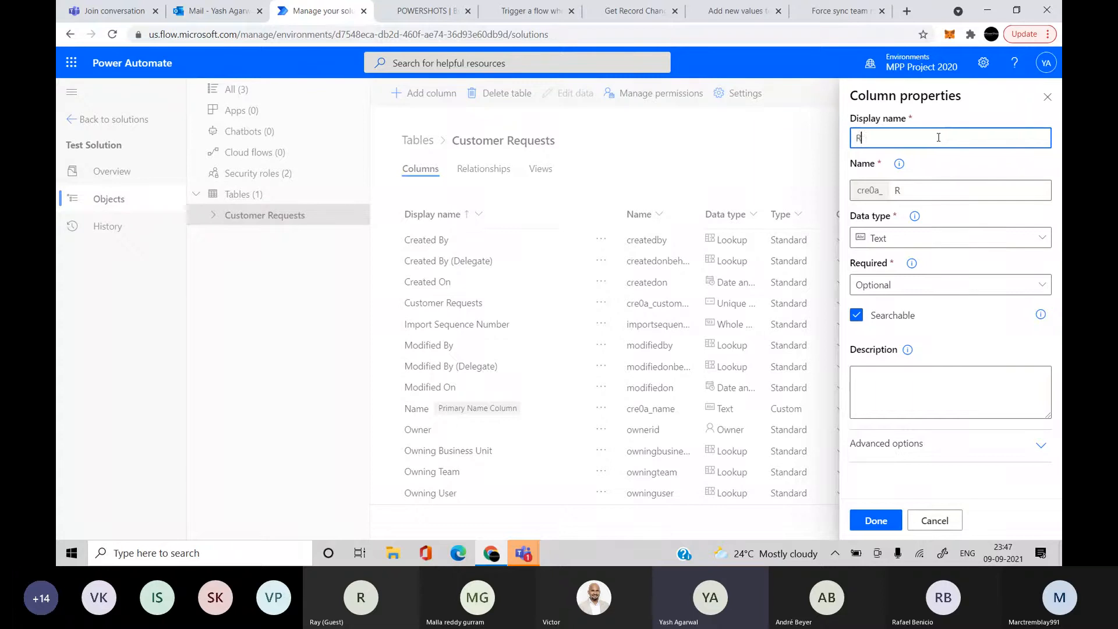
type("equest Description")
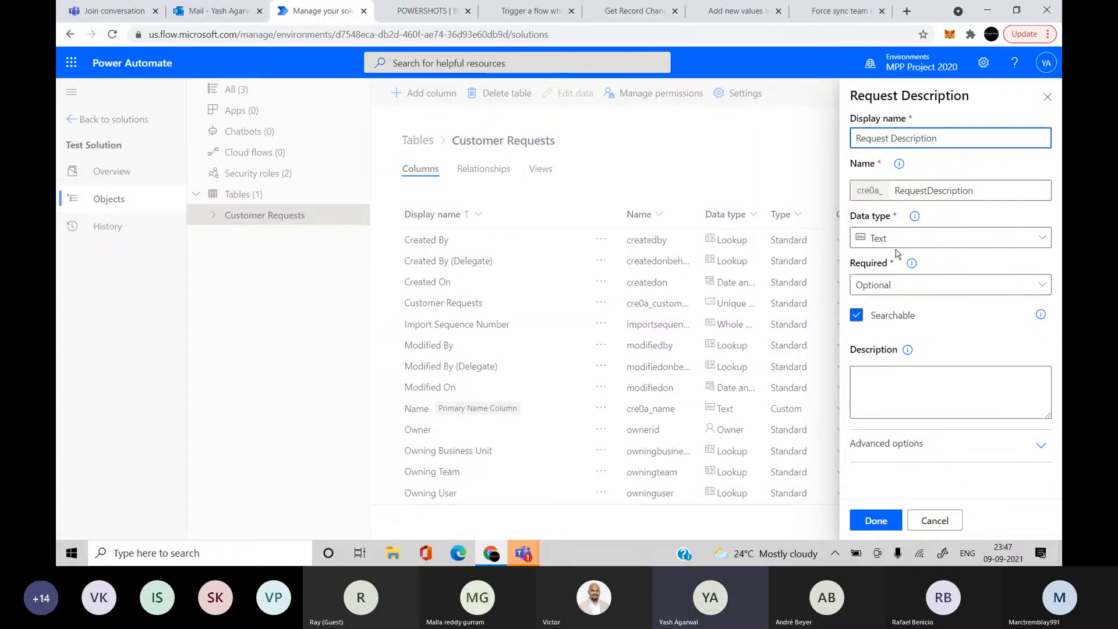
left_click(955, 238)
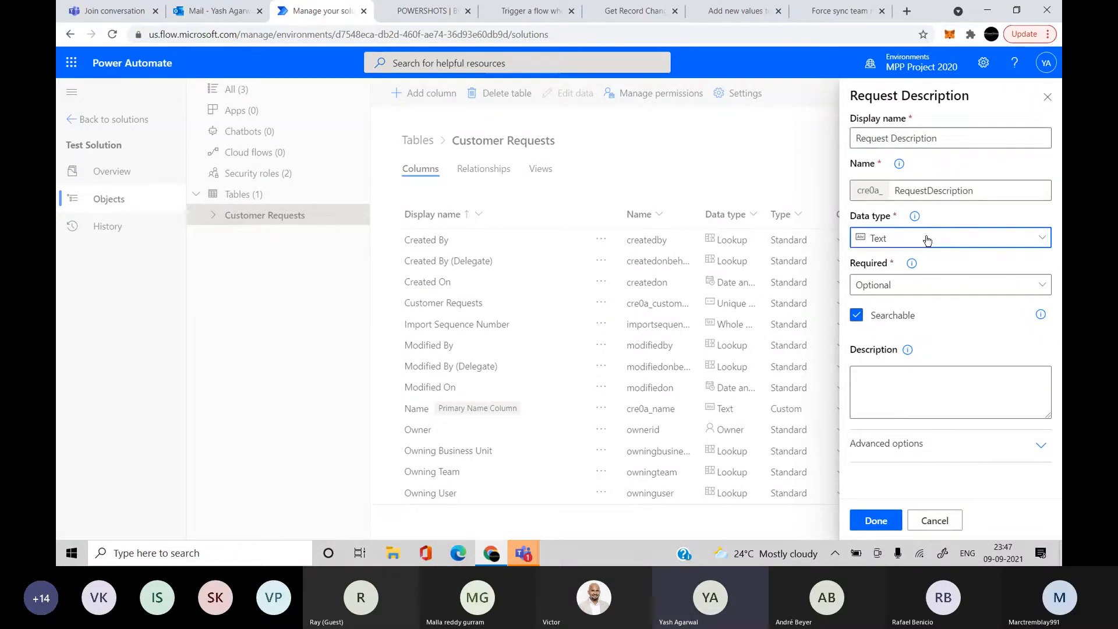
scroll(751, 362, "down", 3)
scroll(754, 365, "up", 3)
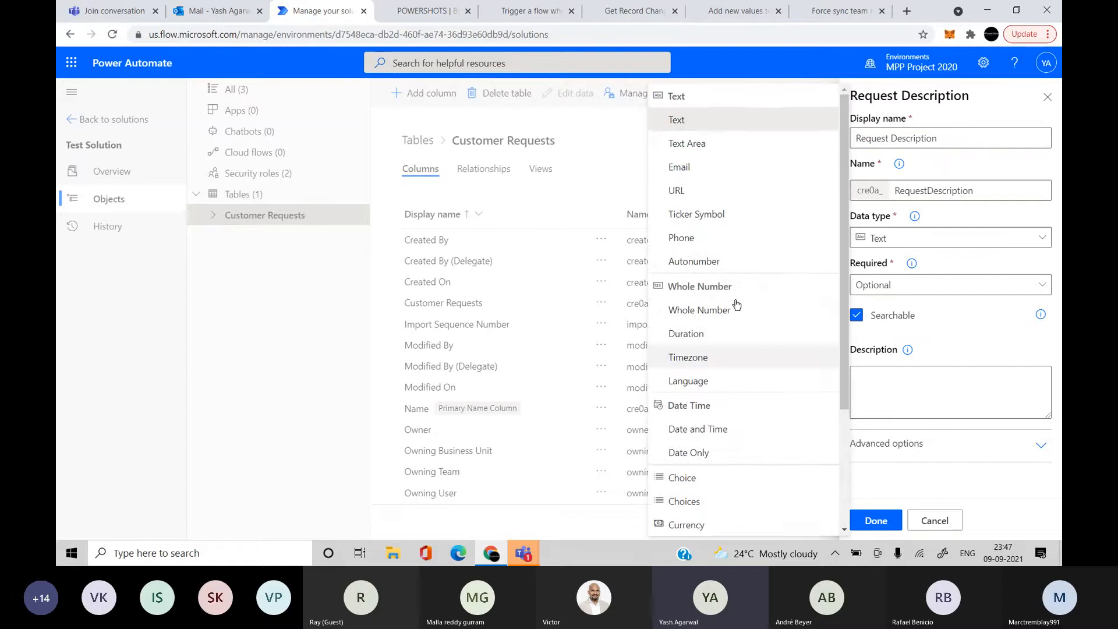
left_click(707, 147)
left_click(920, 448)
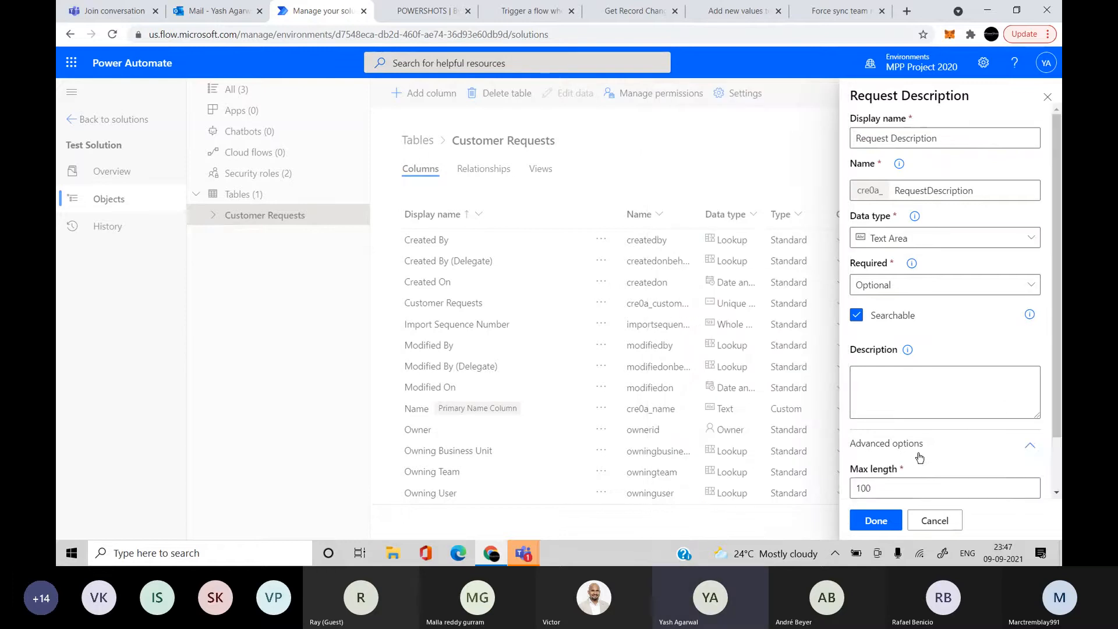
scroll(920, 457, "down", 1)
left_click(898, 433)
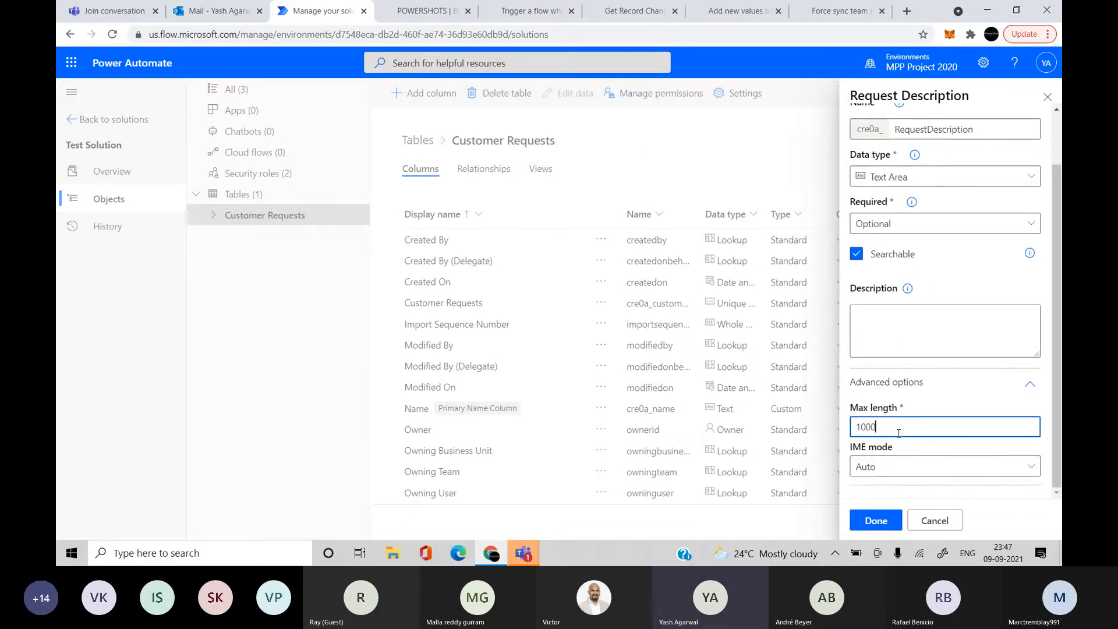
left_click(875, 519)
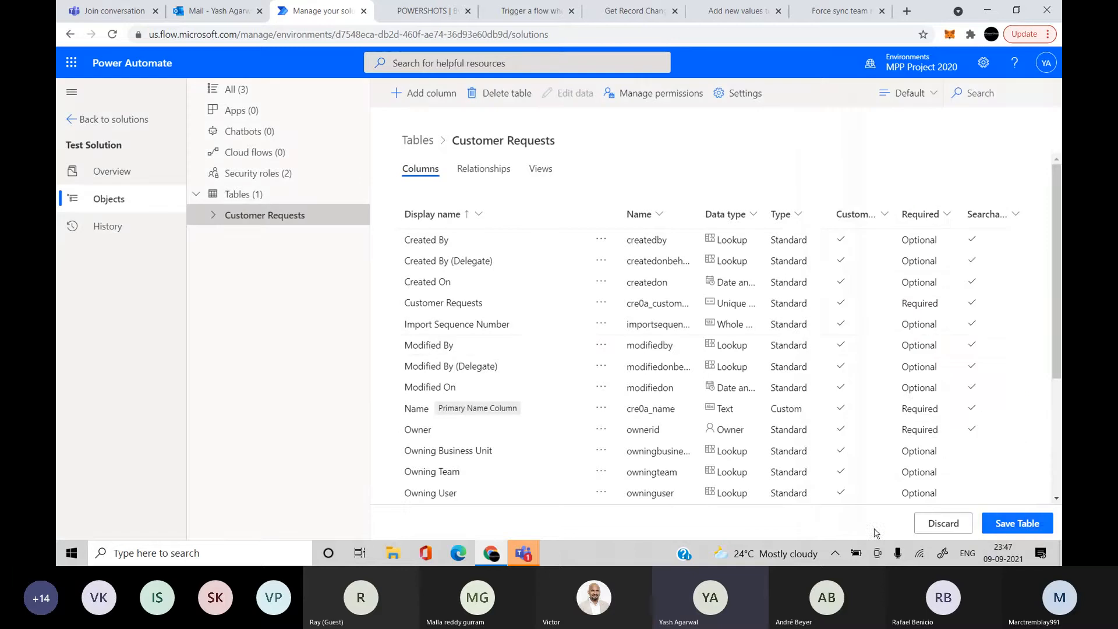
scroll(640, 355, "down", 3)
scroll(639, 355, "up", 5)
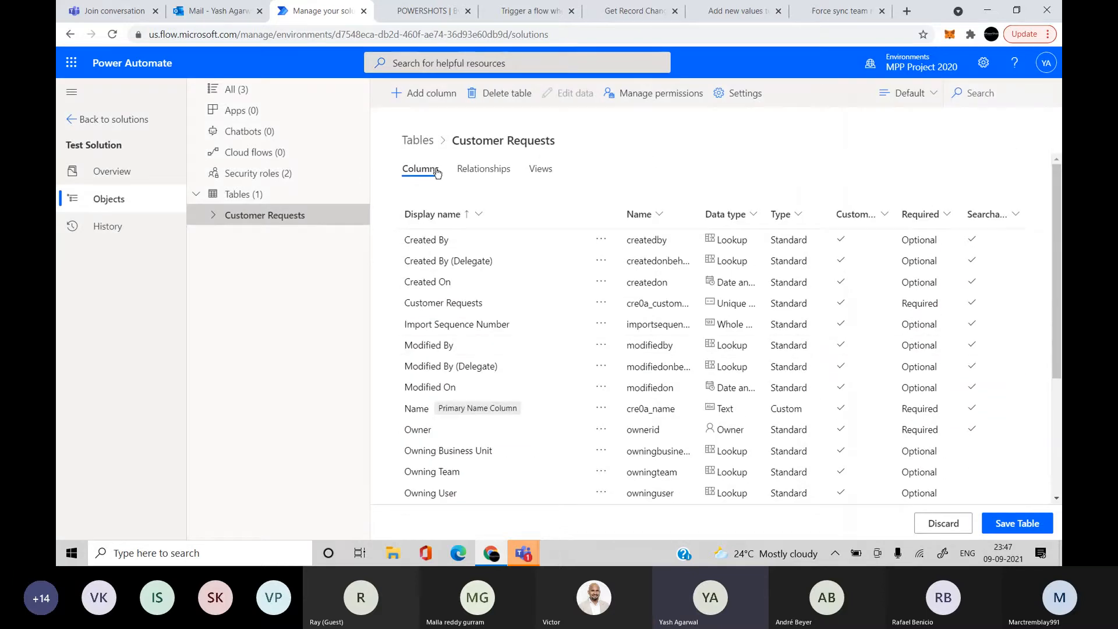
Add an 'Assigned To' Lookup column whose related table is User
left_click(424, 95)
left_click(908, 133)
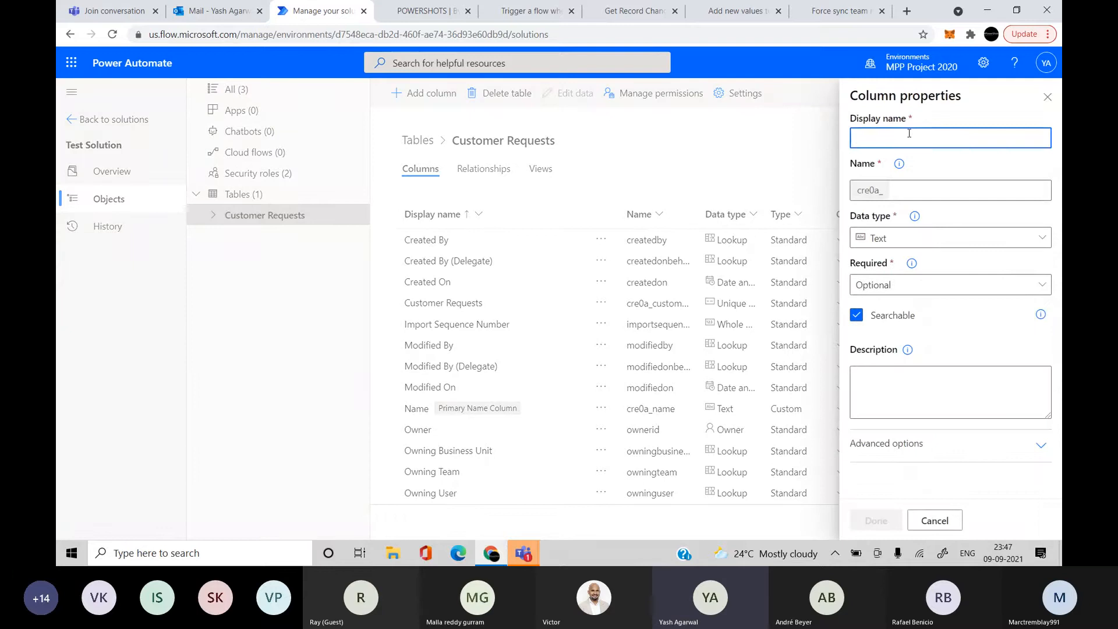
type("Assigned To")
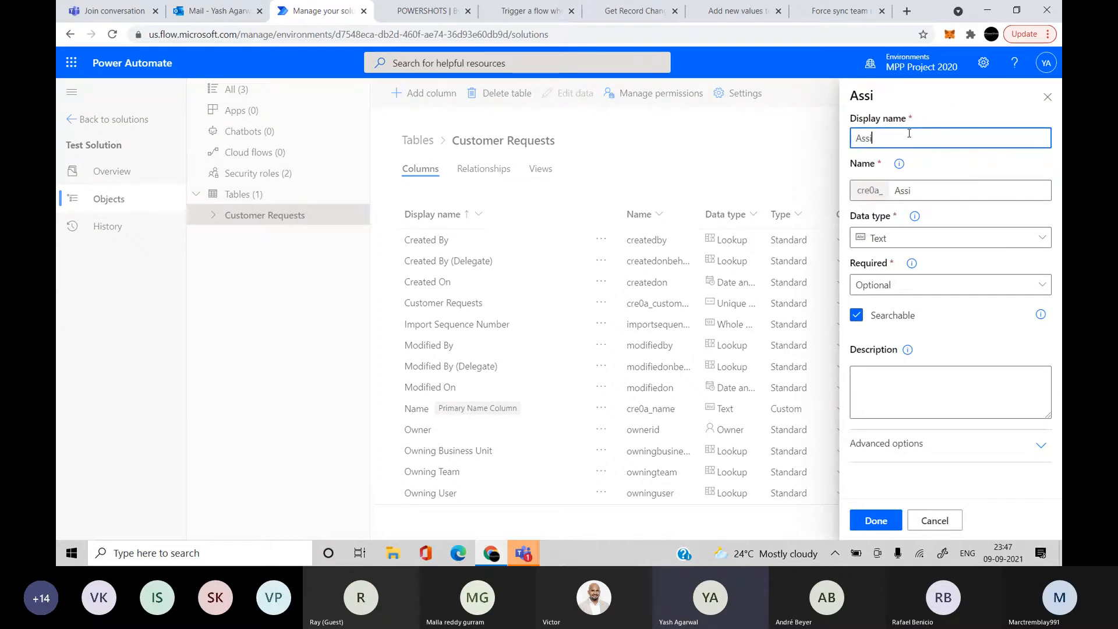
left_click(947, 237)
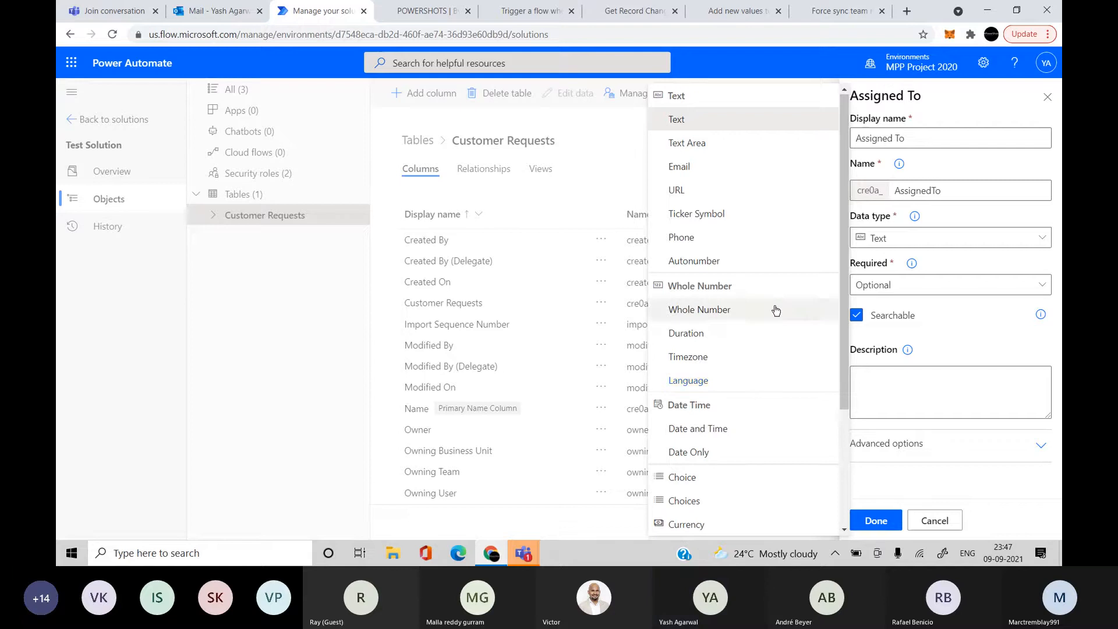
scroll(775, 310, "down", 3)
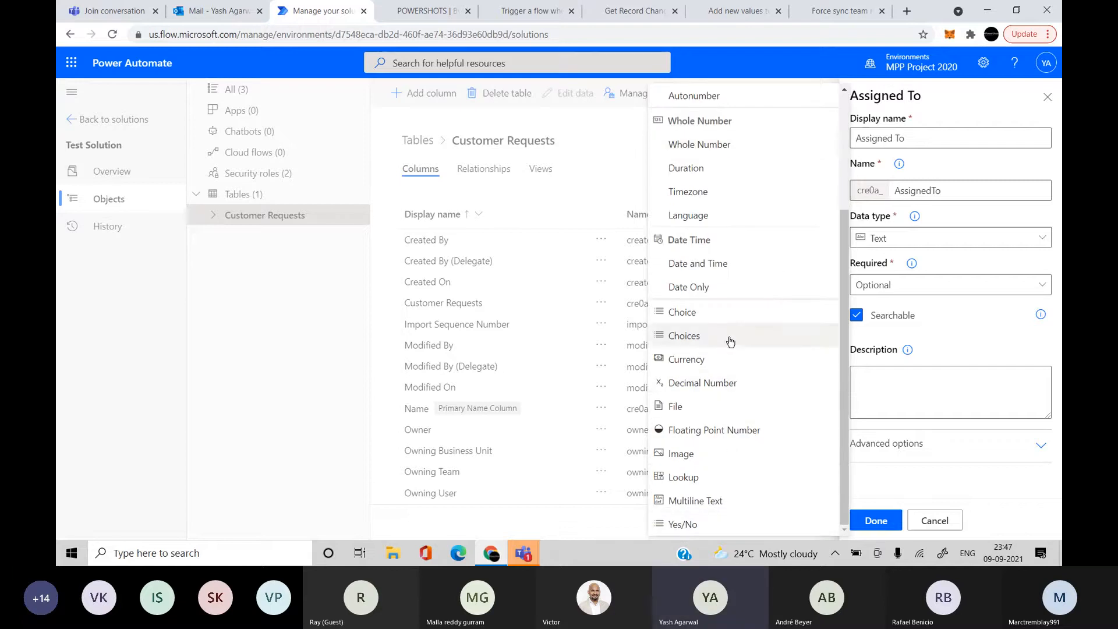
left_click(700, 479)
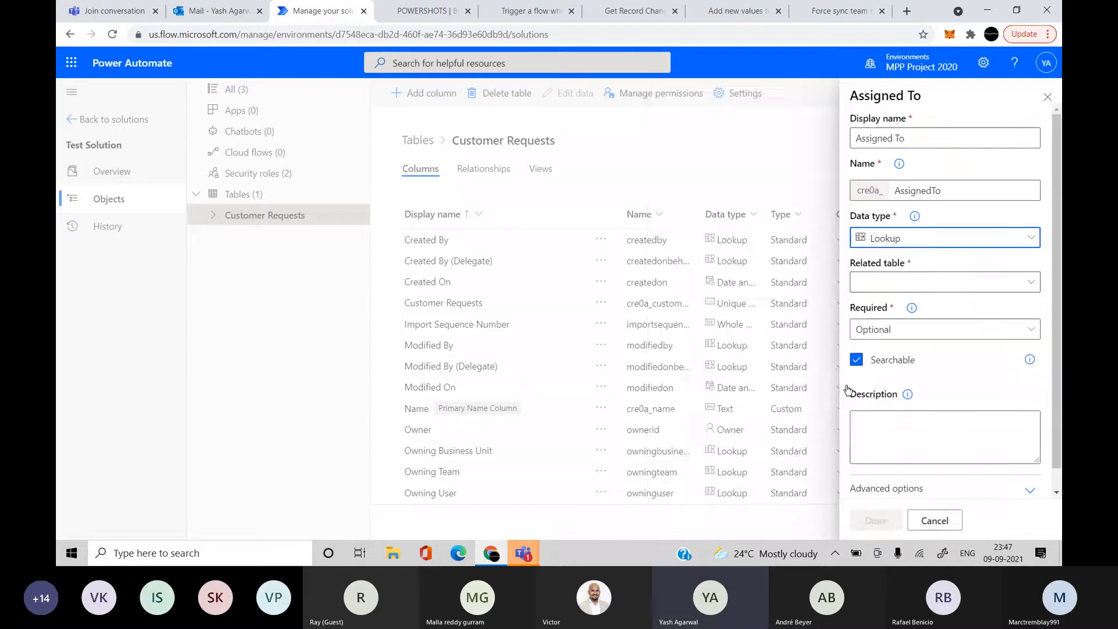
left_click(932, 283)
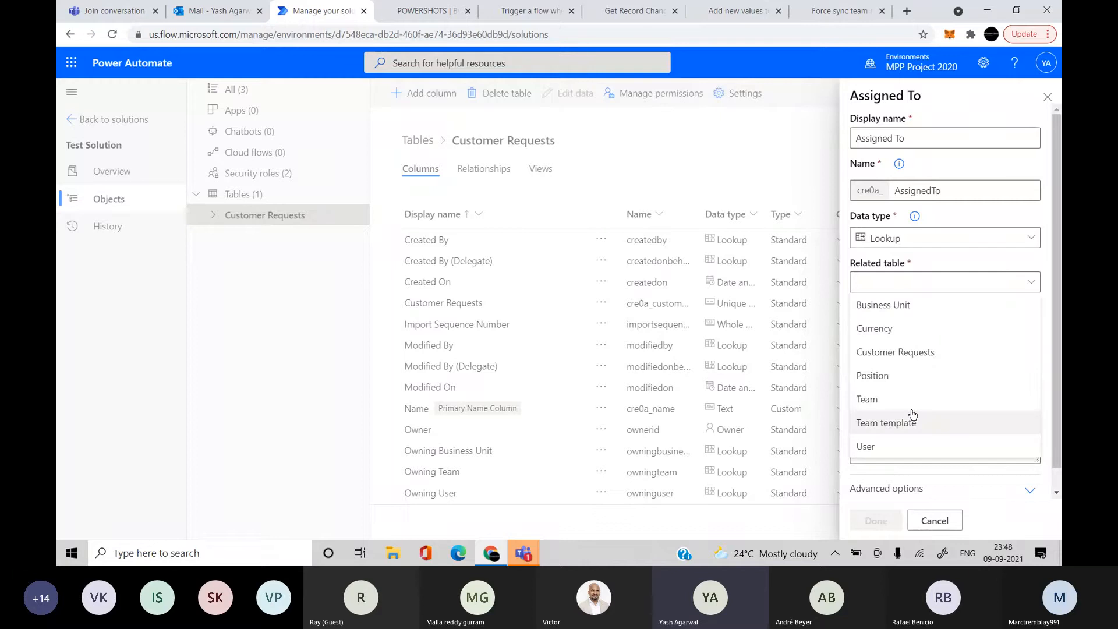
left_click(910, 453)
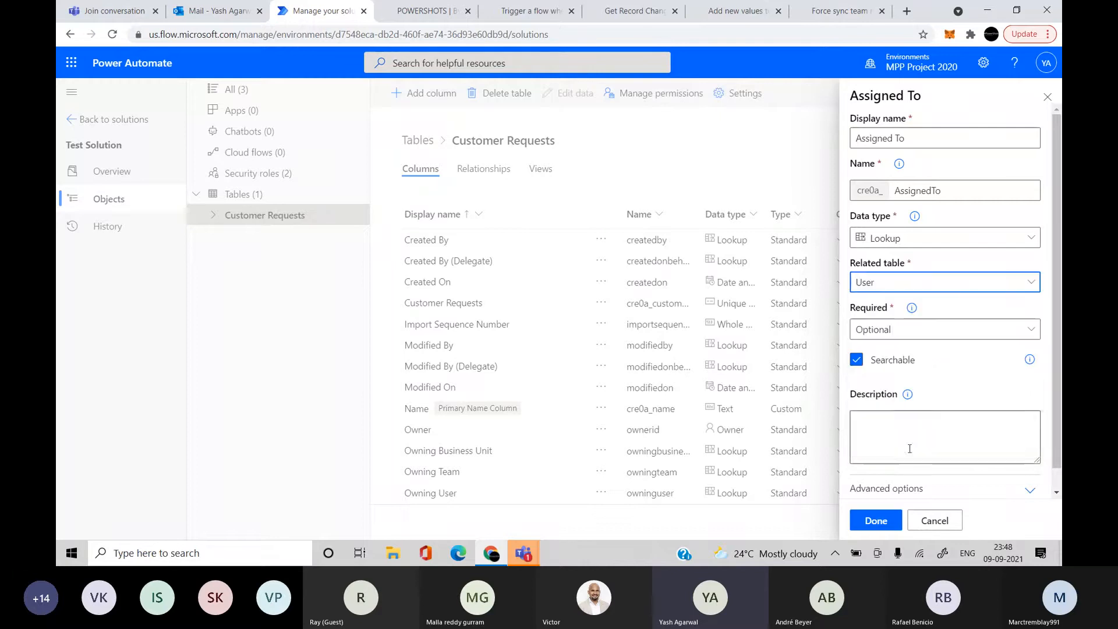
scroll(952, 403, "down", 1)
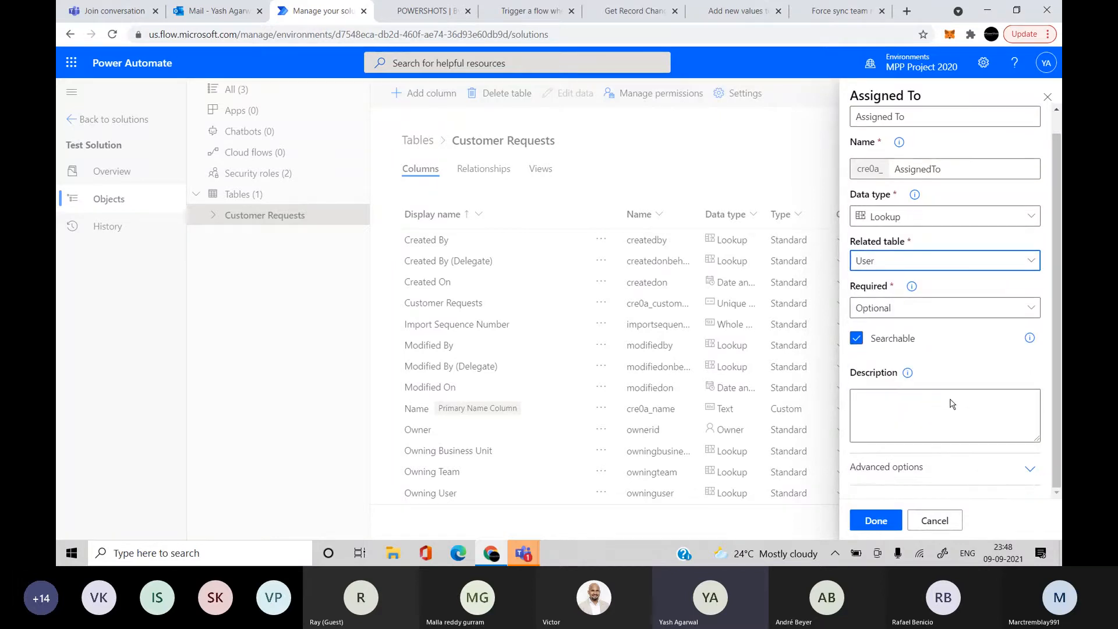
left_click(875, 521)
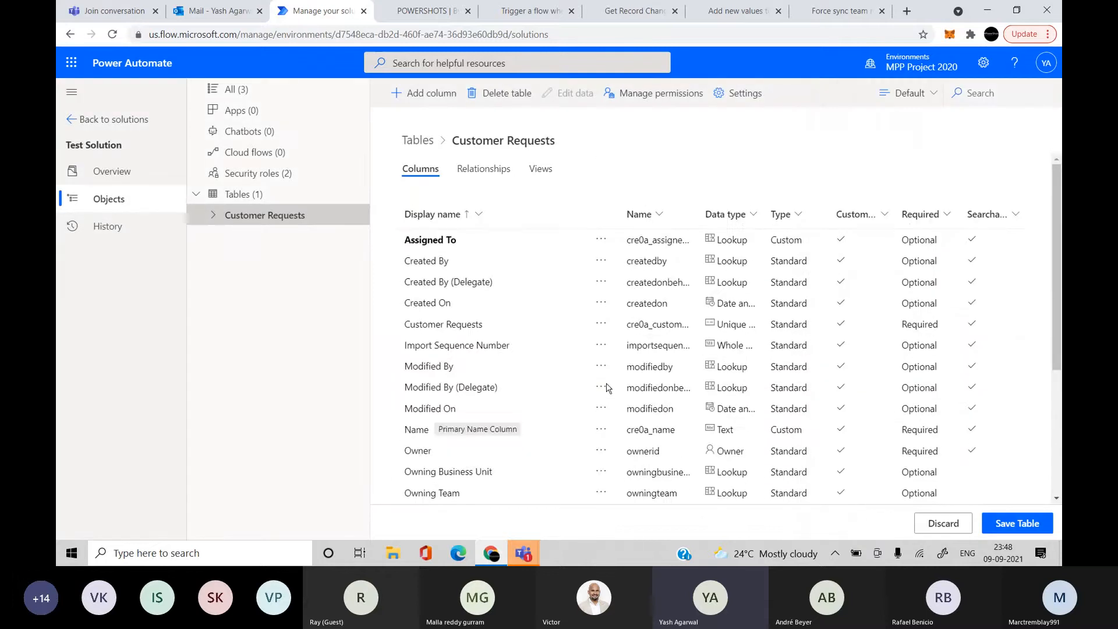
Add a column named 'Resolve By Date' with data type Date Only
left_click(405, 95)
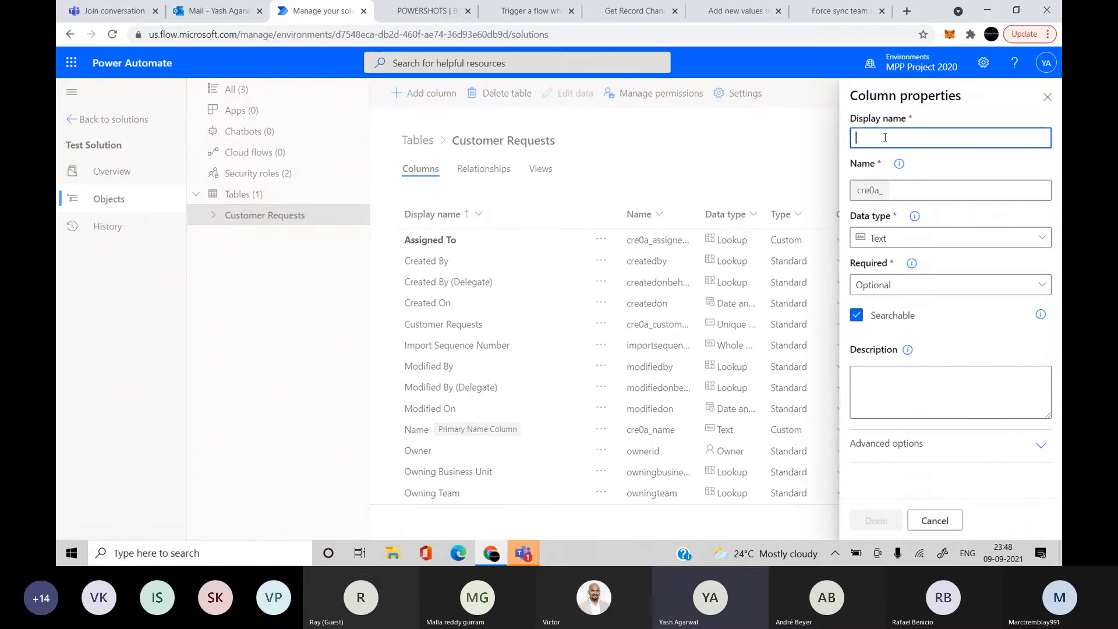
type("Requ")
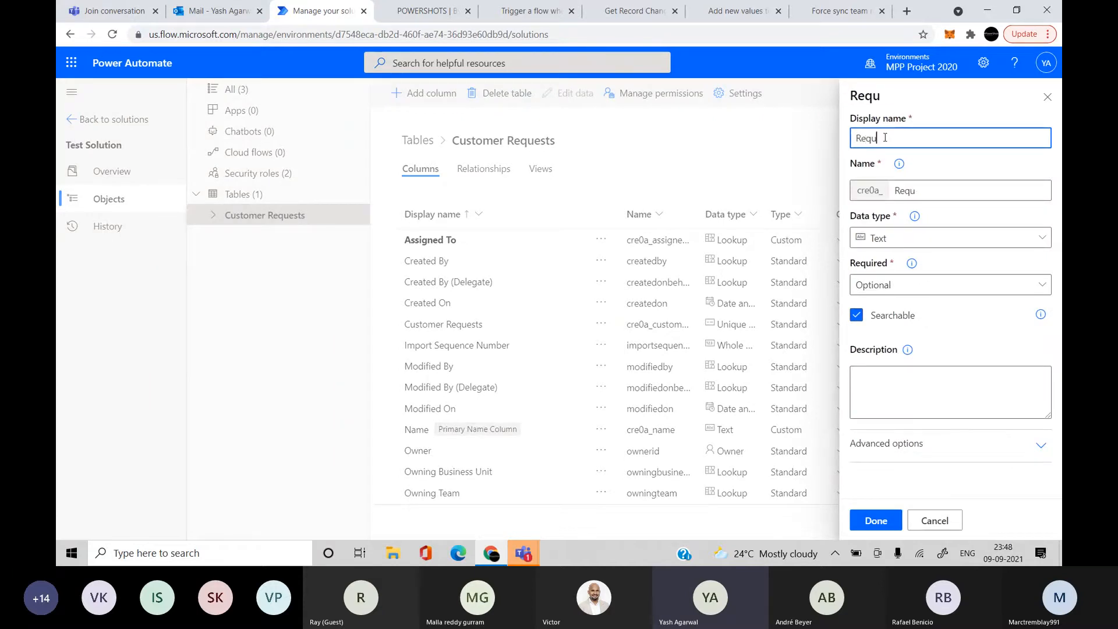
type("est Updated ")
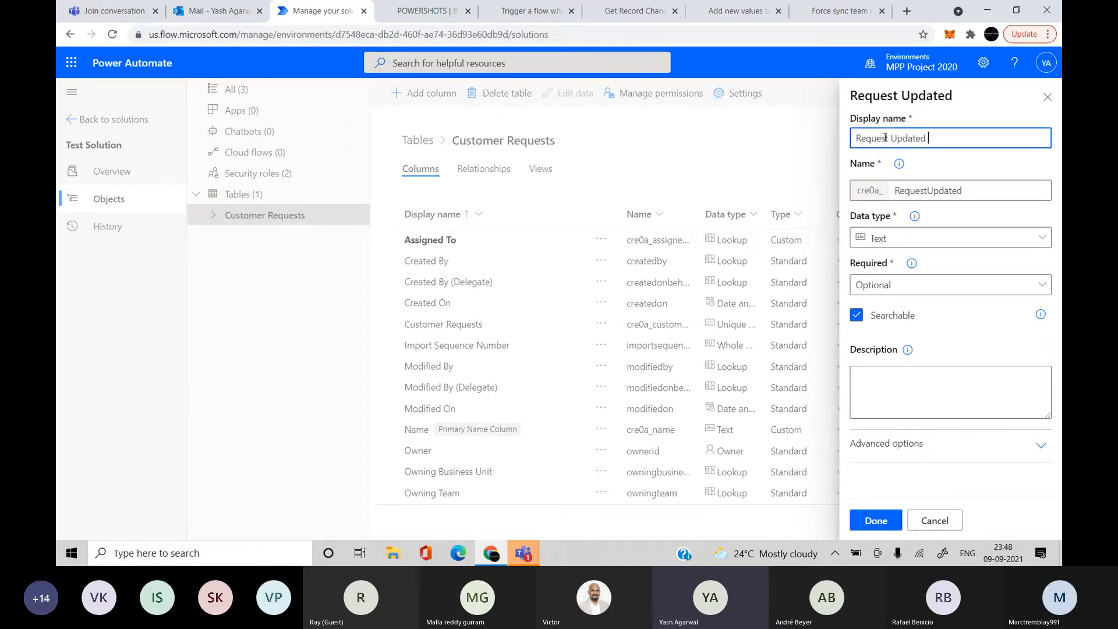
type("Dat")
key("BackSpace")
key("BackSpace")
key("BackSpace")
key("BackSpace")
key("BackSpace")
key("BackSpace")
key("BackSpace")
key("BackSpace")
key("BackSpace")
key("BackSpace")
key("BackSpace")
key("BackSpace")
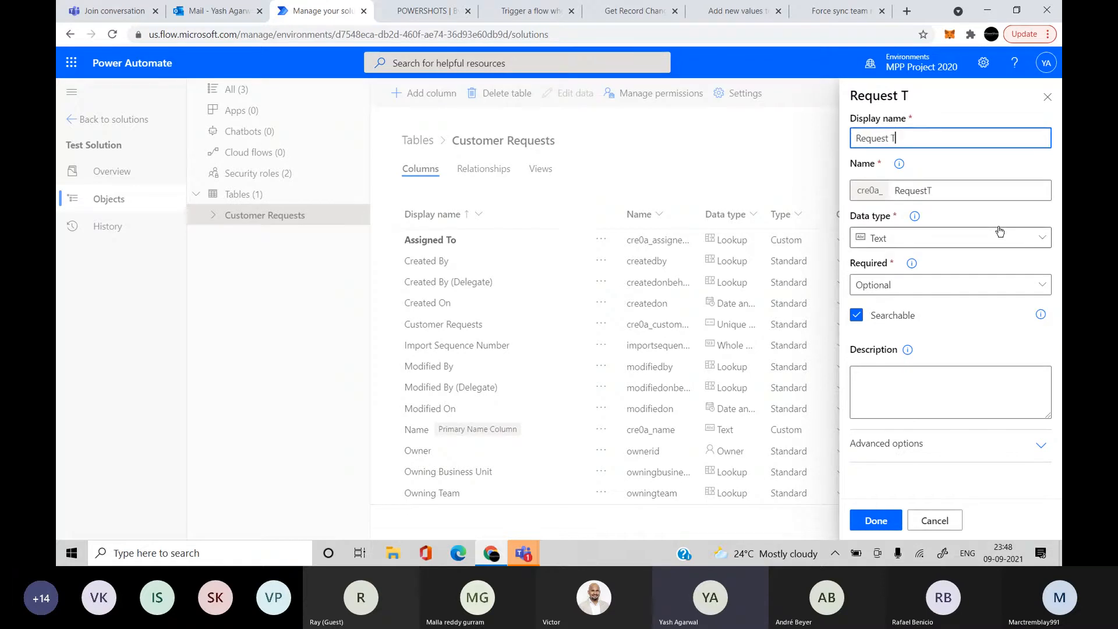
key("BackSpace")
key("BackSpace")
key("BackSpace")
key("BackSpace")
key("BackSpace")
key("BackSpace")
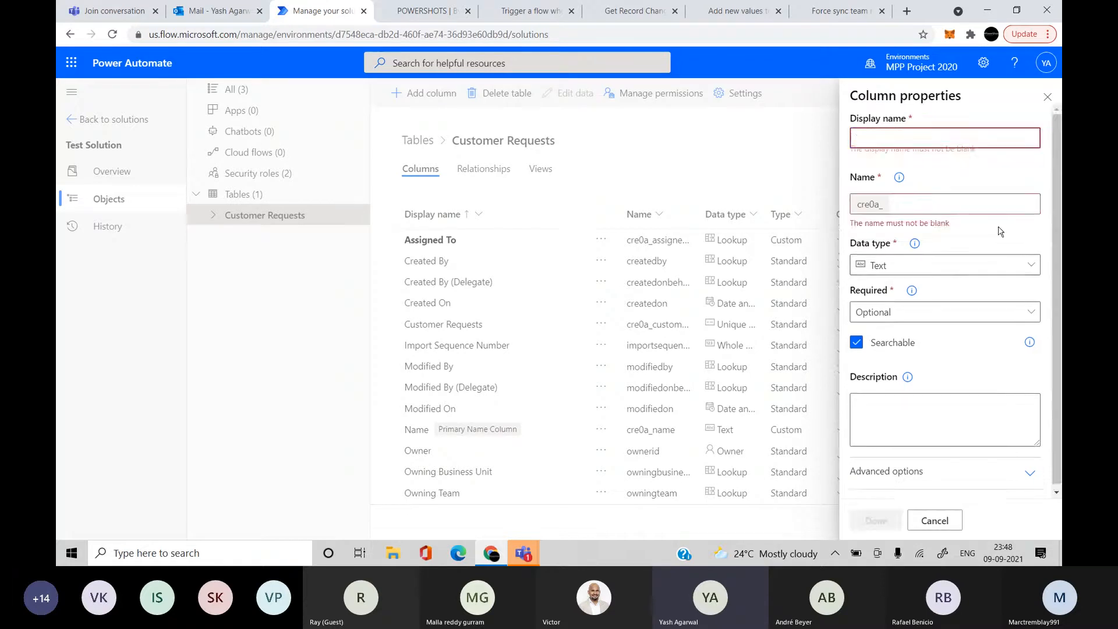
type("Target Resolve")
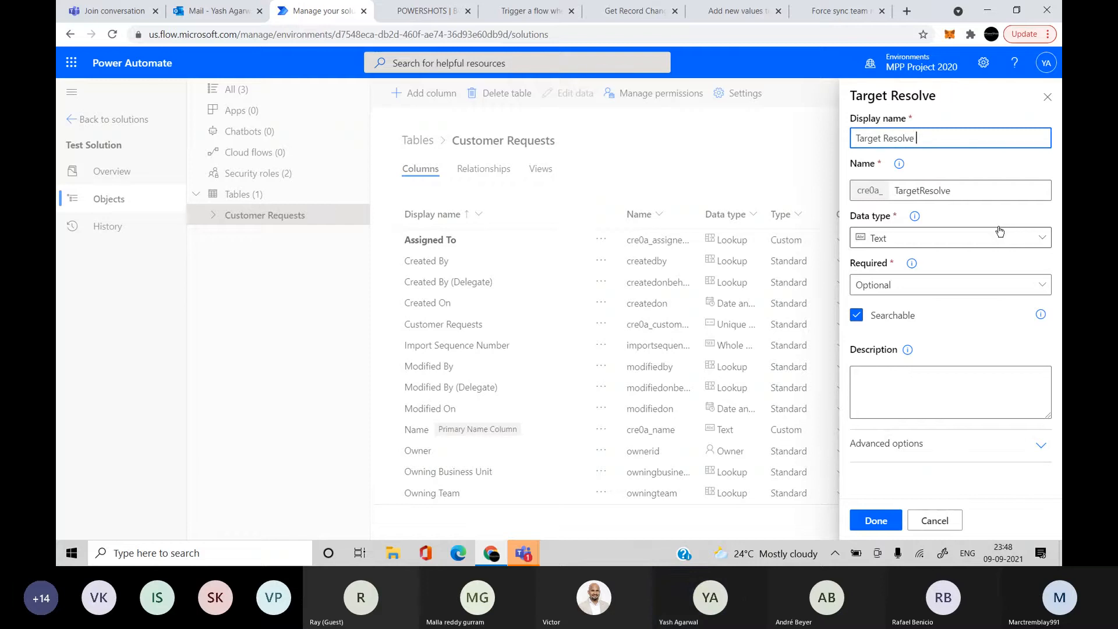
type("d Date")
double_click(871, 140)
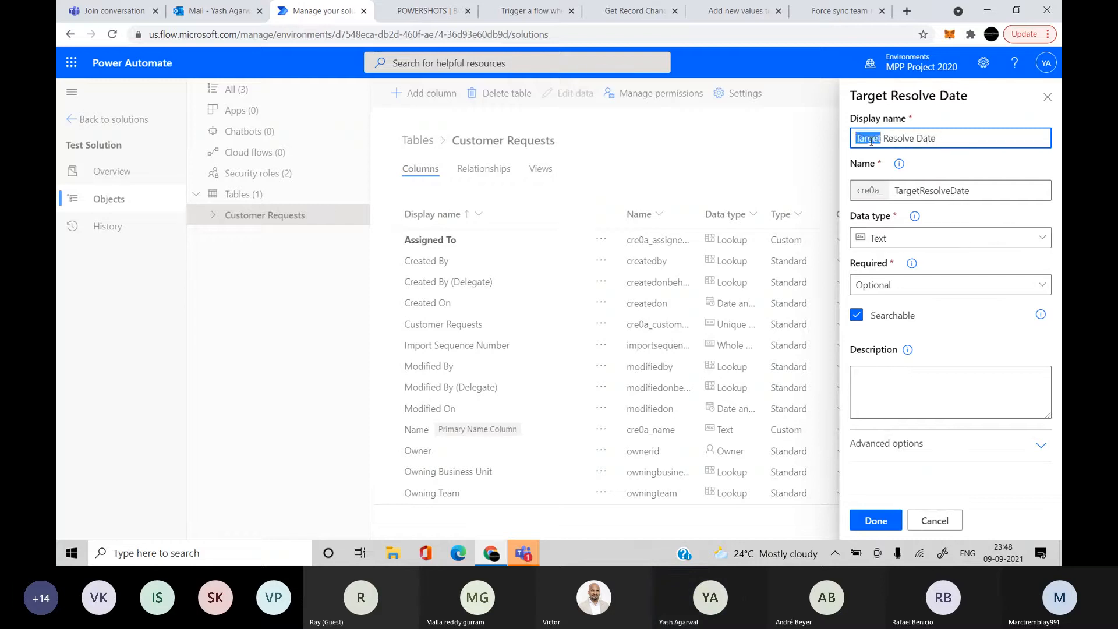
key("BackSpace")
key("Right")
key("Right")
key("Right")
key("Right")
key("Right")
key("Right")
key("Right")
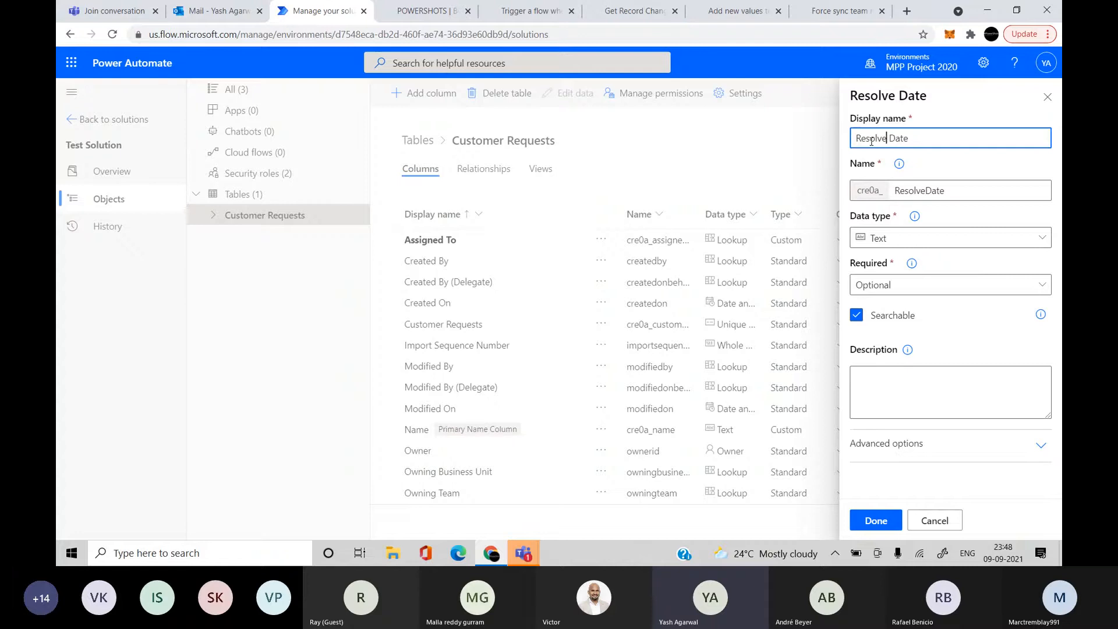
type("By")
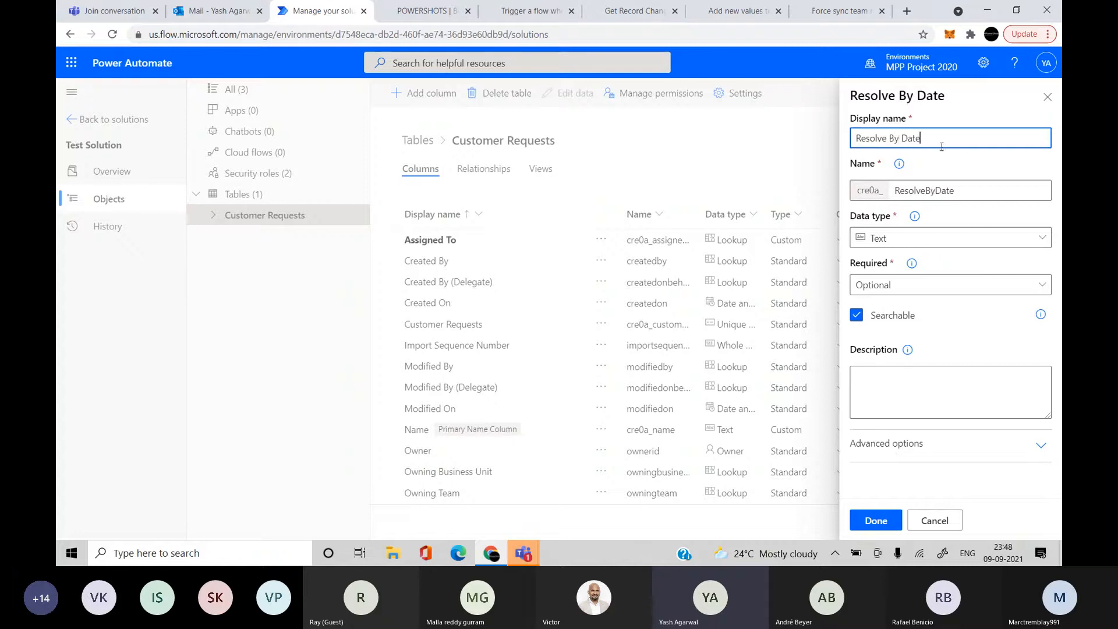
left_click(965, 238)
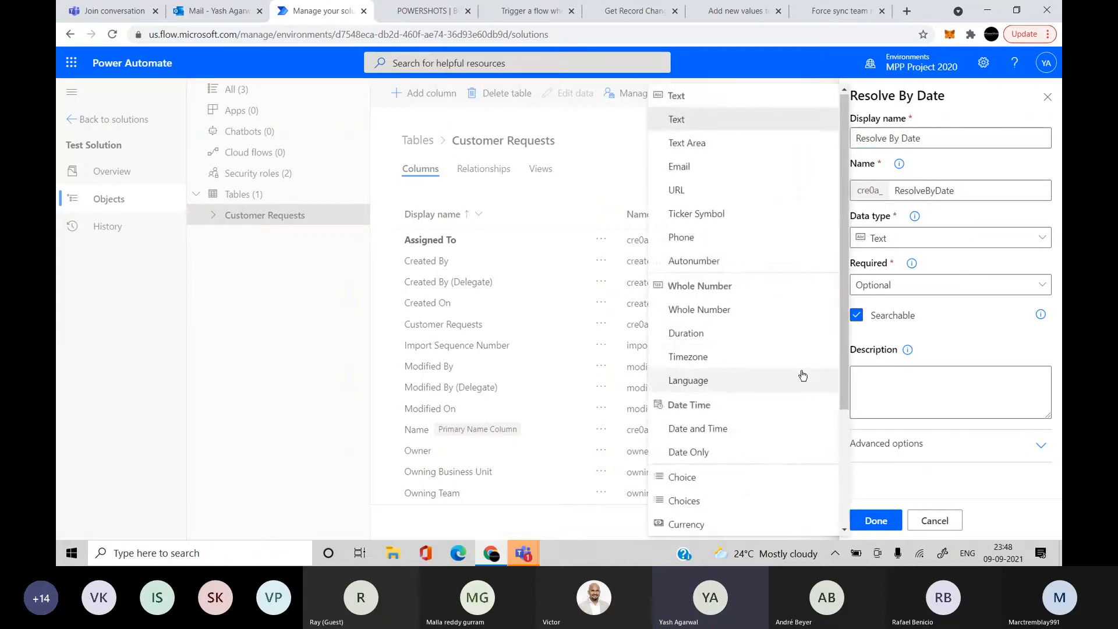
scroll(802, 375, "down", 3)
left_click(751, 287)
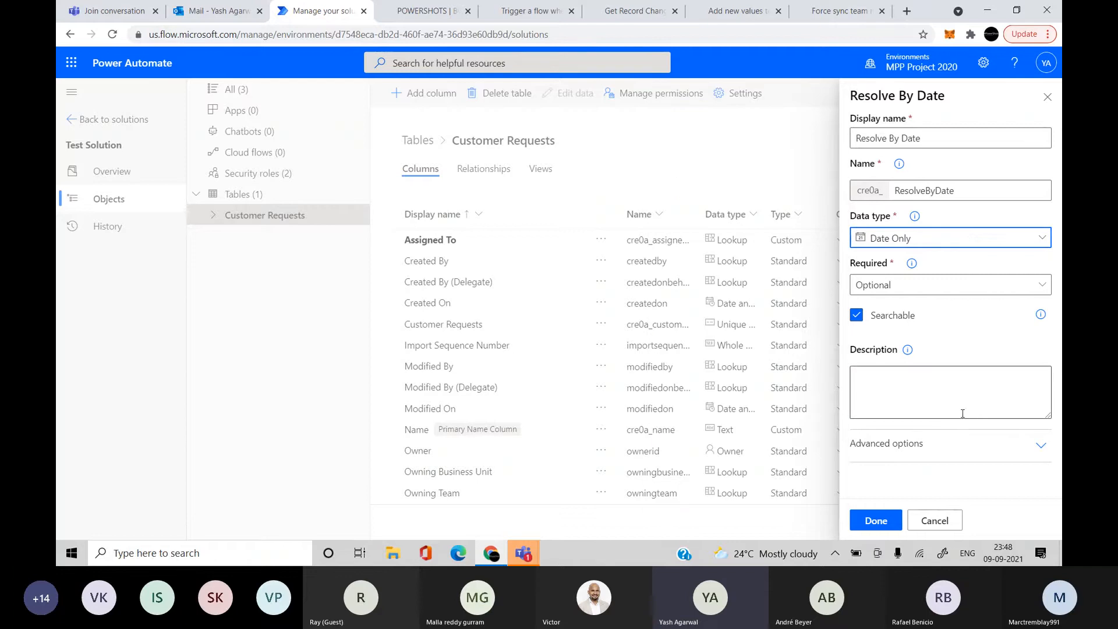
left_click(875, 520)
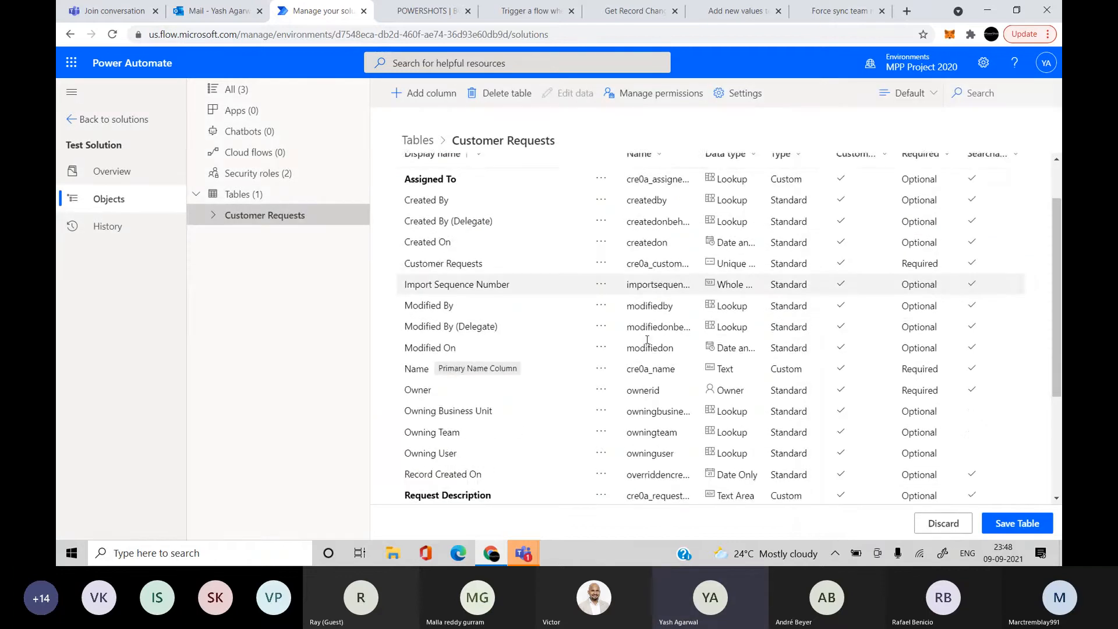
Check that Resolve By Date is in the column list, then save the Customer Requests table
scroll(647, 340, "down", 3)
scroll(646, 340, "up", 3)
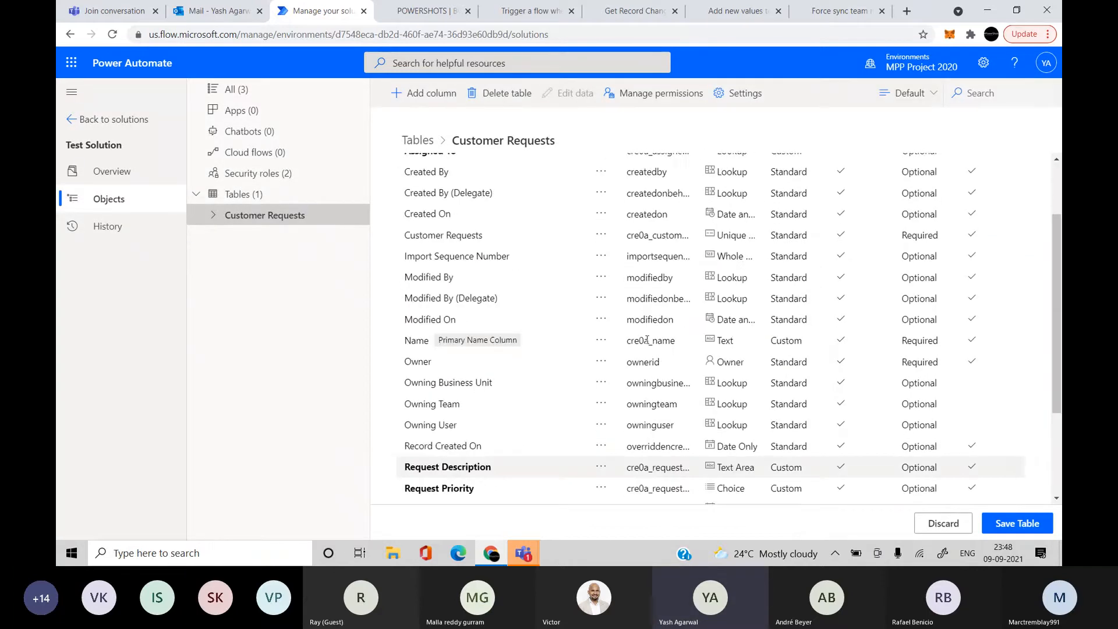
scroll(646, 340, "up", 3)
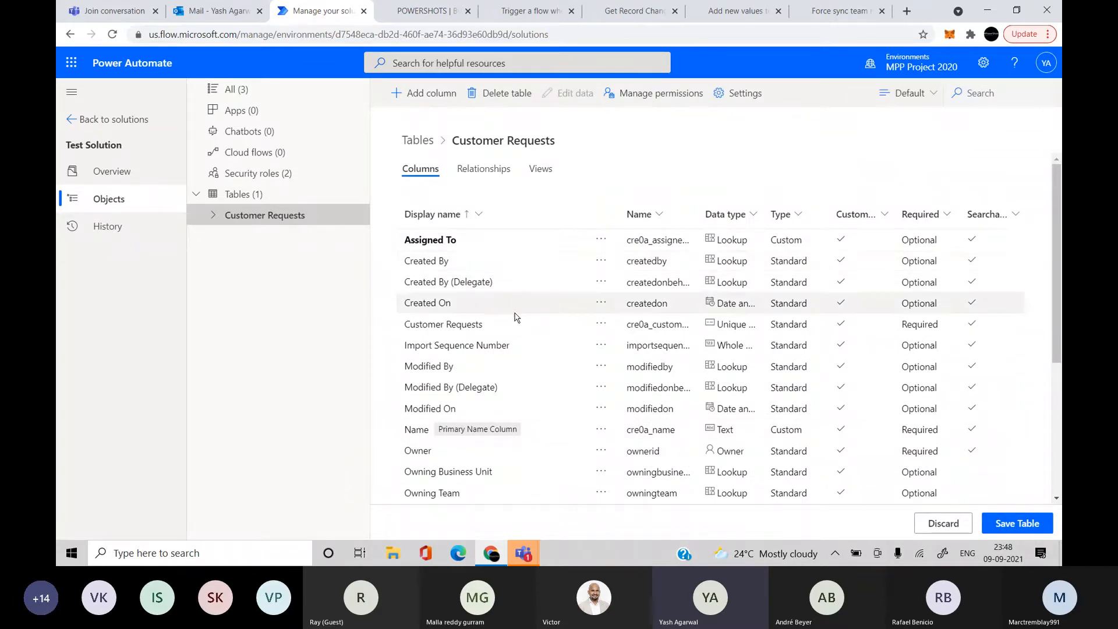
scroll(517, 317, "down", 1)
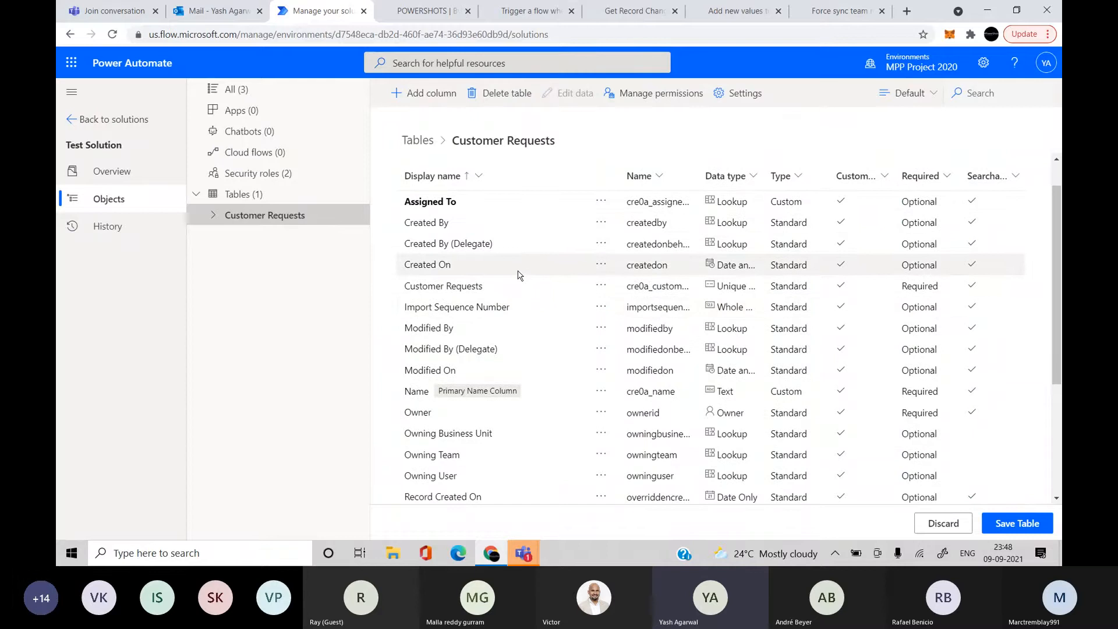
scroll(599, 303, "down", 3)
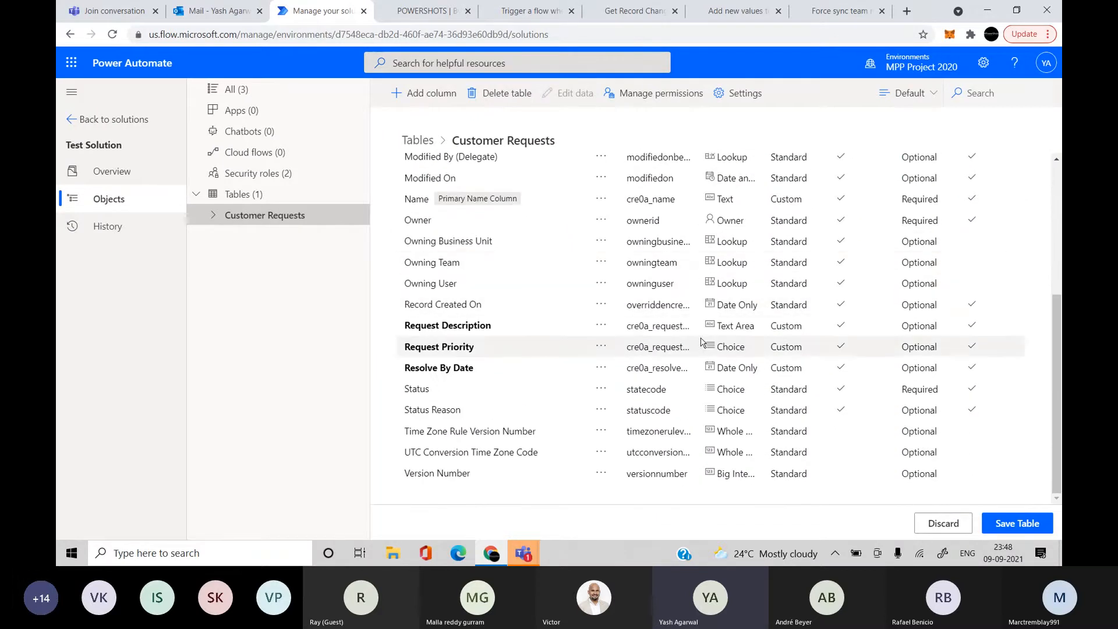
left_click(1003, 524)
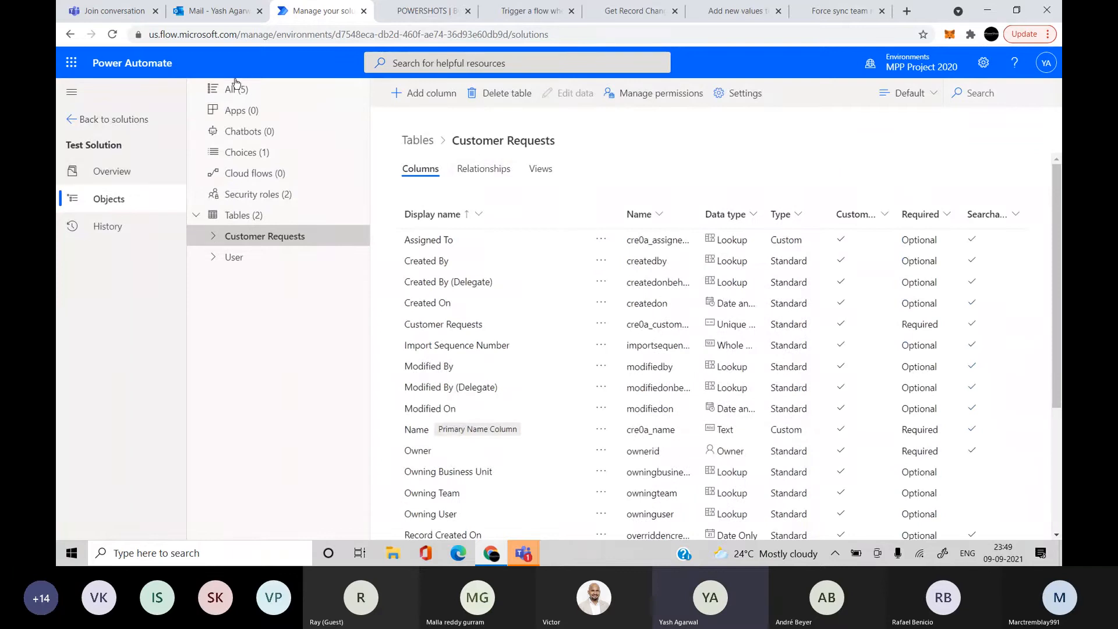
Publish all customizations from the solutions list and duplicate the browser tab
left_click(82, 129)
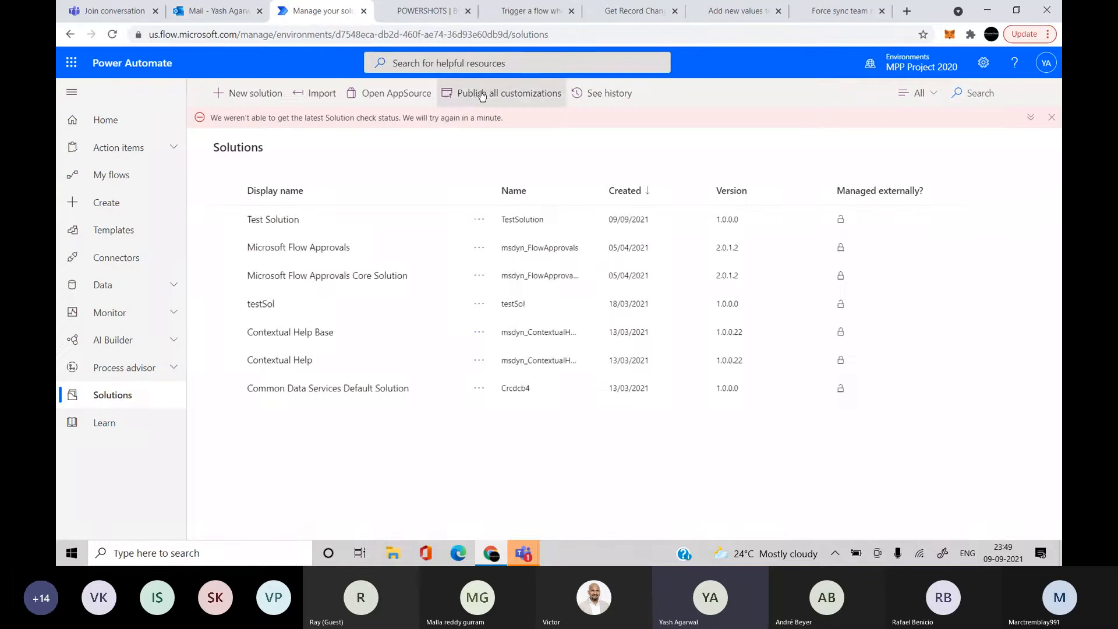
left_click(482, 94)
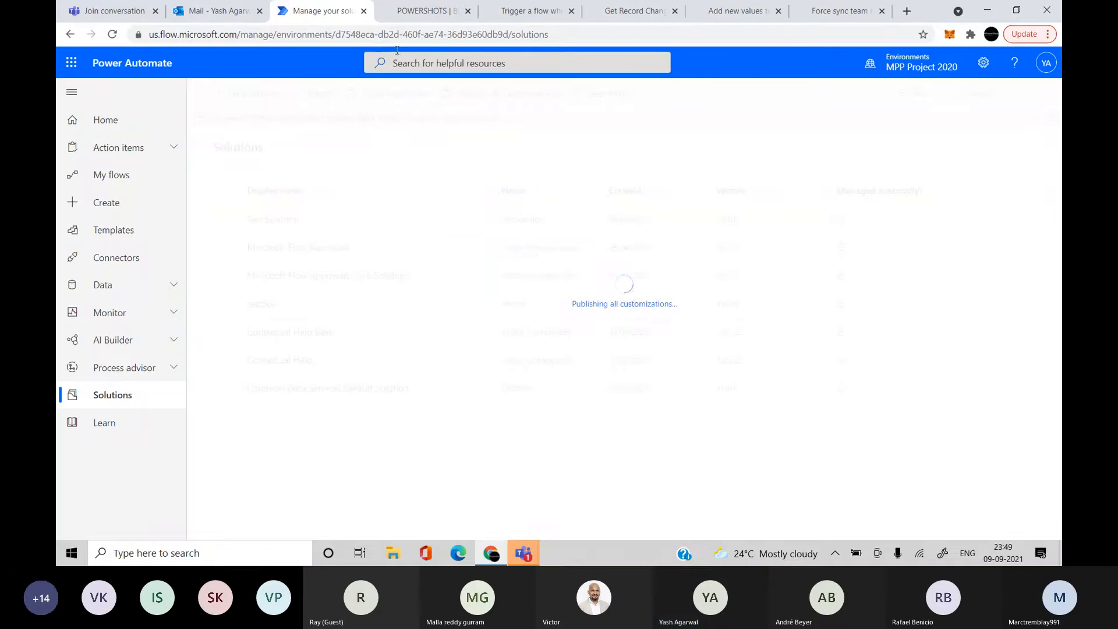
right_click(321, 12)
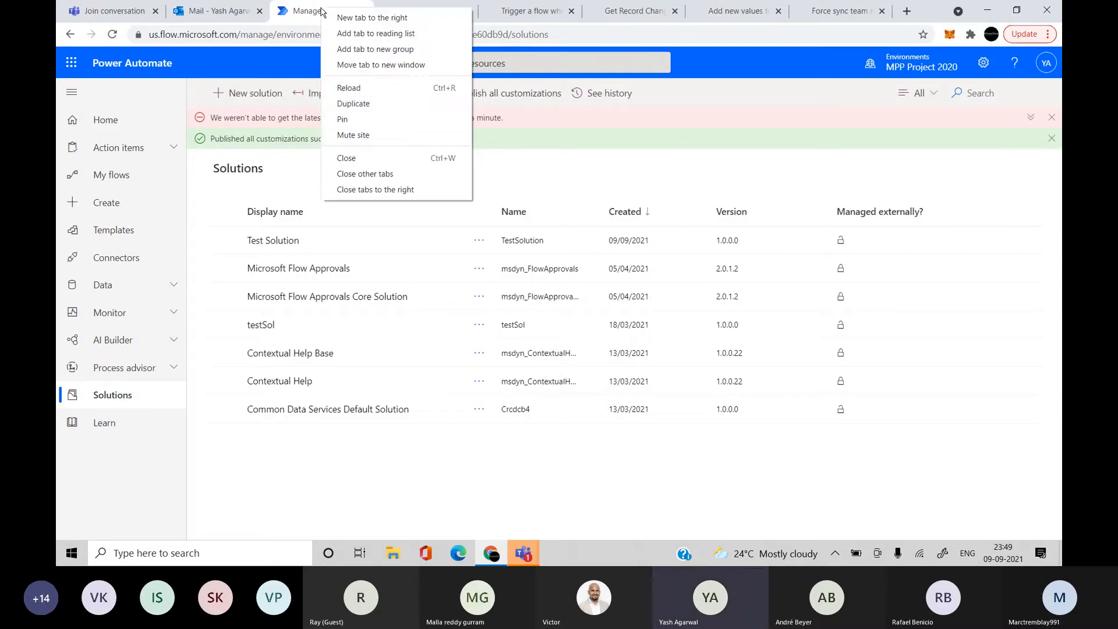
left_click(391, 104)
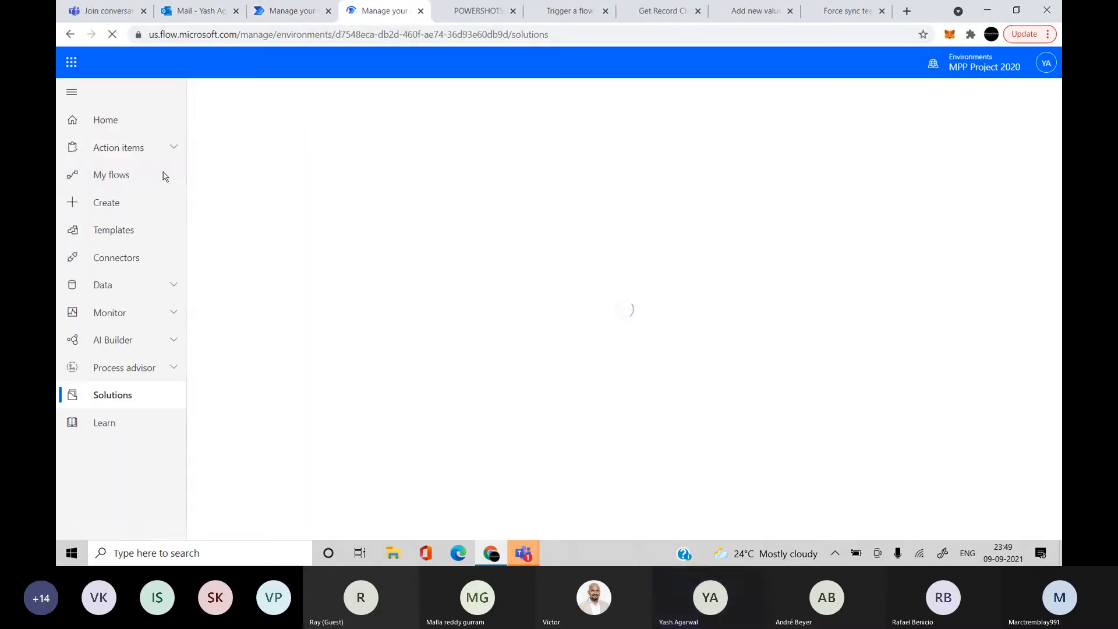
Show My flows in the duplicate tab, then expand Data in the original tab
left_click(145, 182)
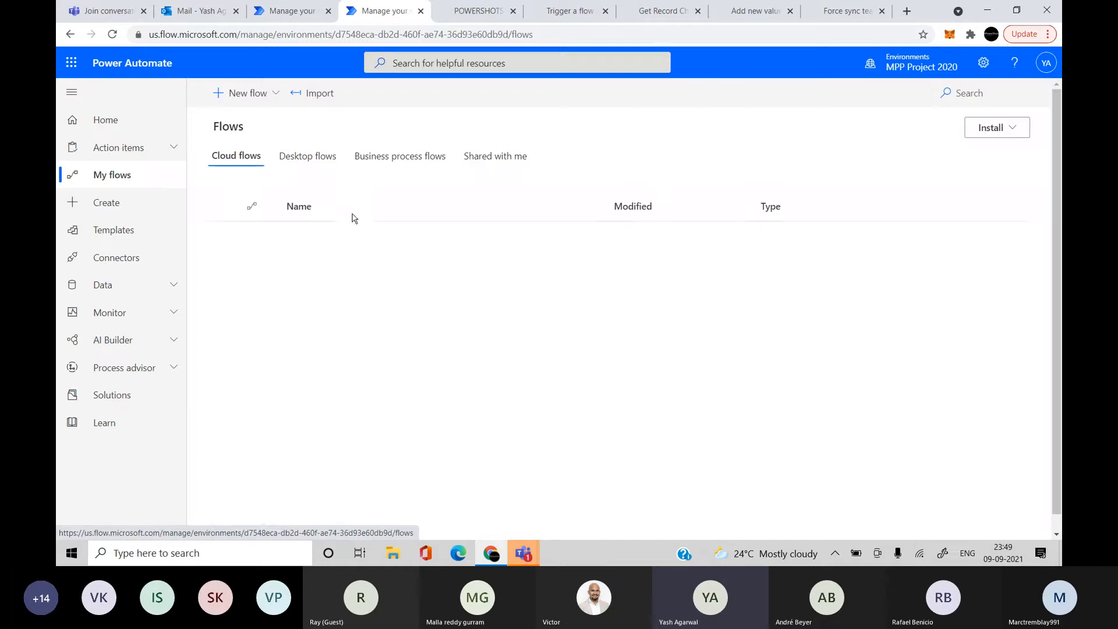
left_click(269, 7)
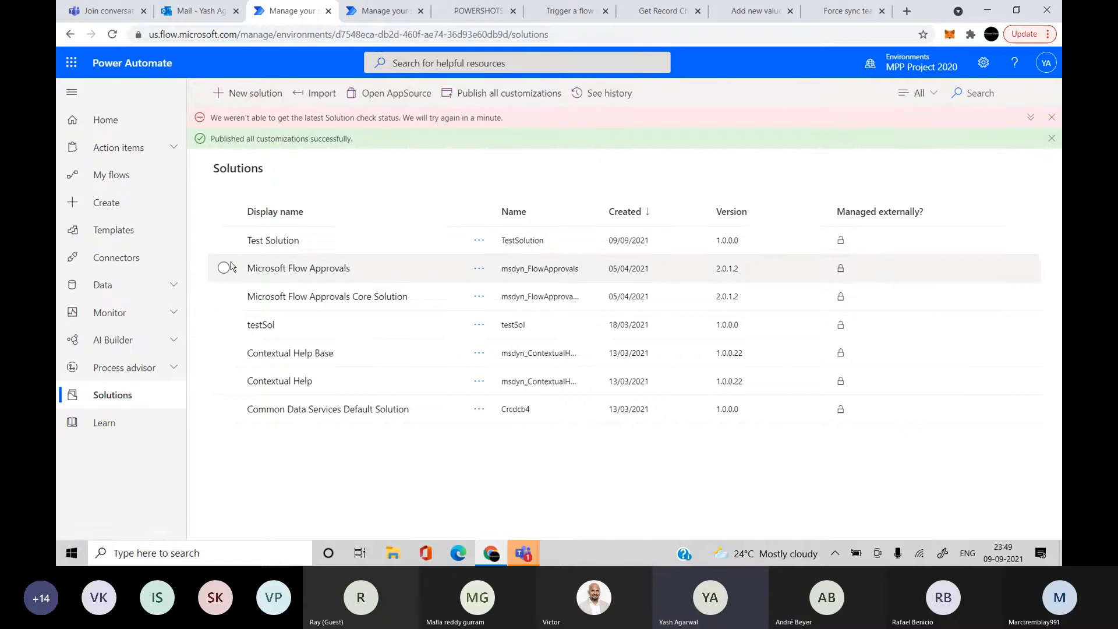
left_click(142, 285)
Browse the Dataverse tables, opening Customer Requests and then the User table via search
left_click(105, 309)
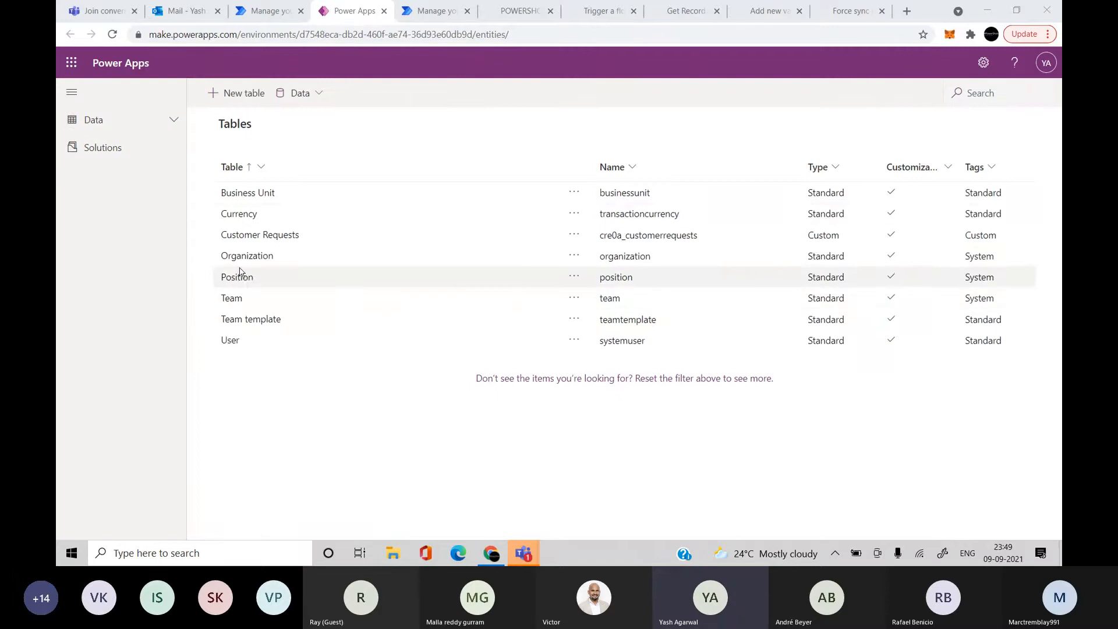
left_click(260, 235)
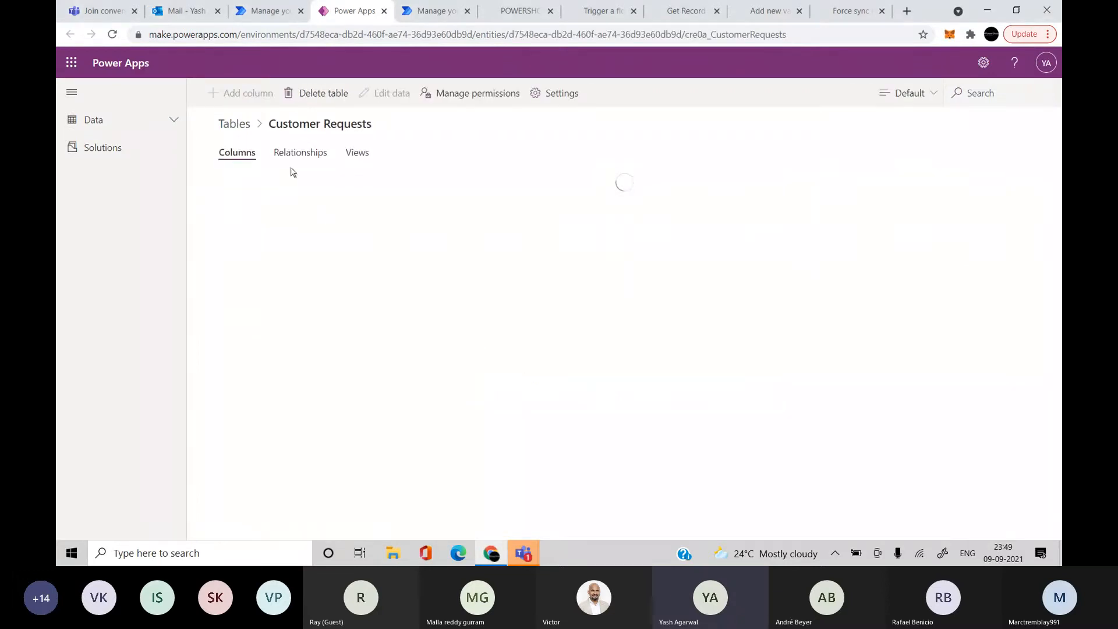
left_click(238, 124)
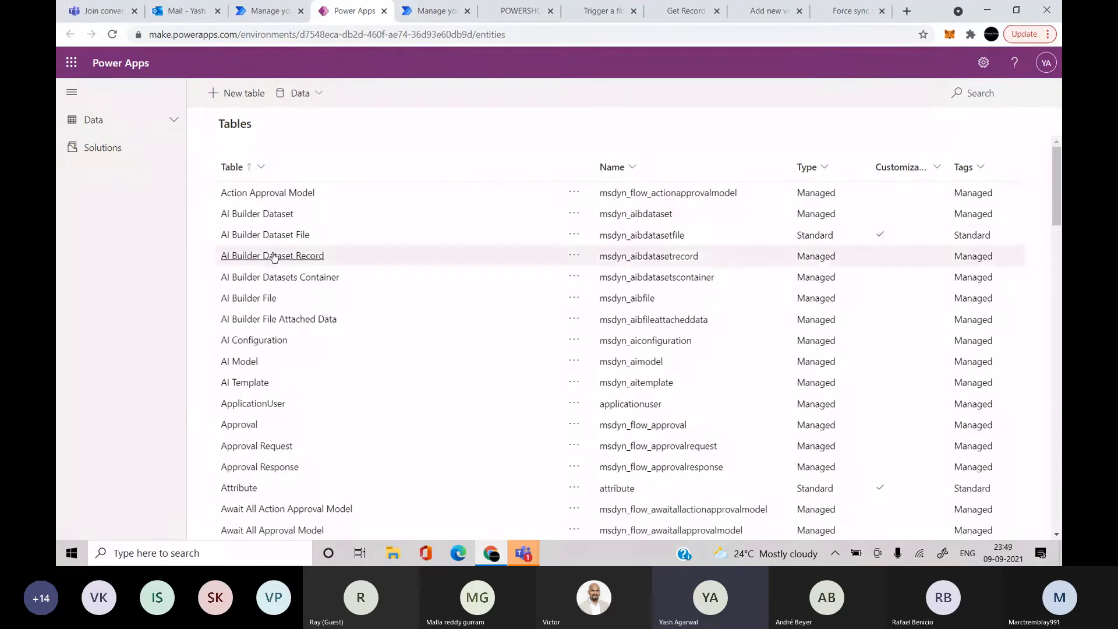
left_click(980, 91)
type("us")
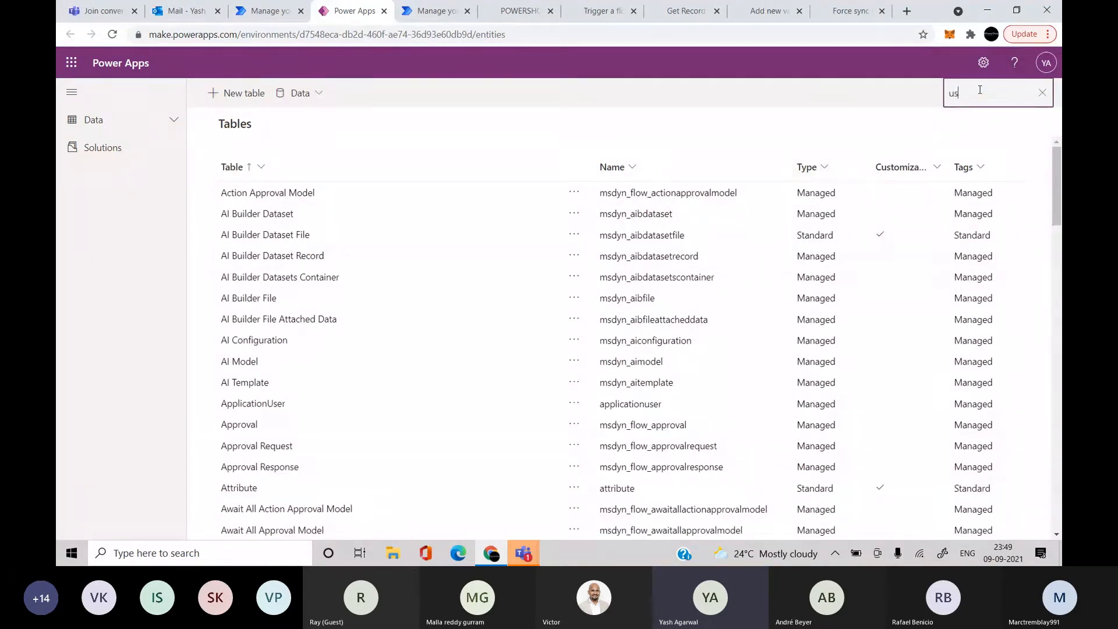
type("er")
left_click(231, 276)
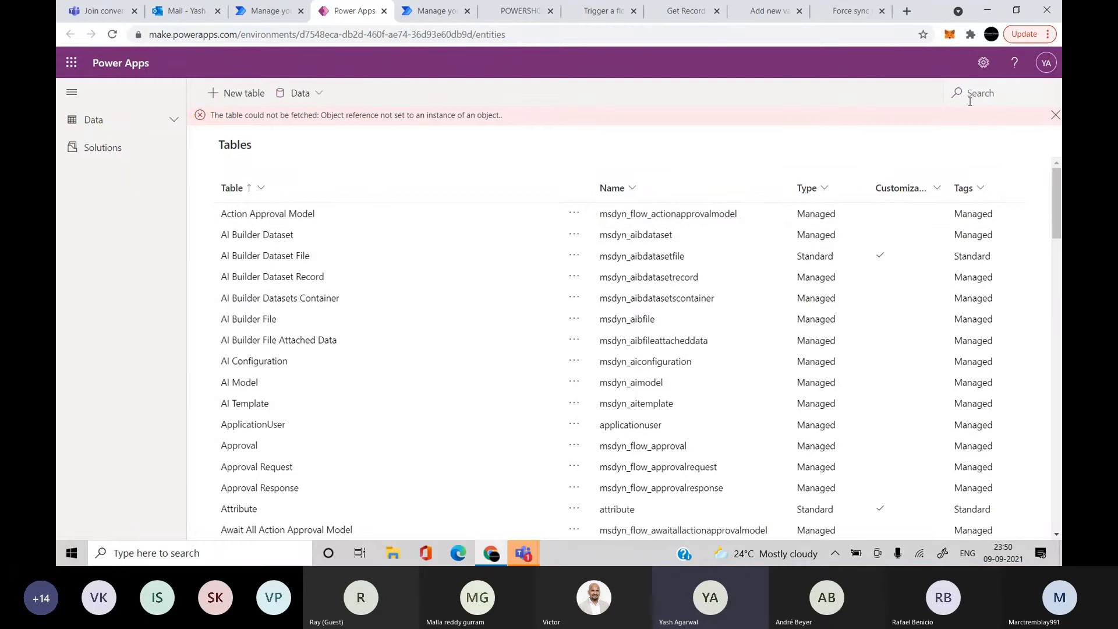
Search 'customer' and review Customer Requests' columns, views and relationships
left_click(978, 94)
type("customer")
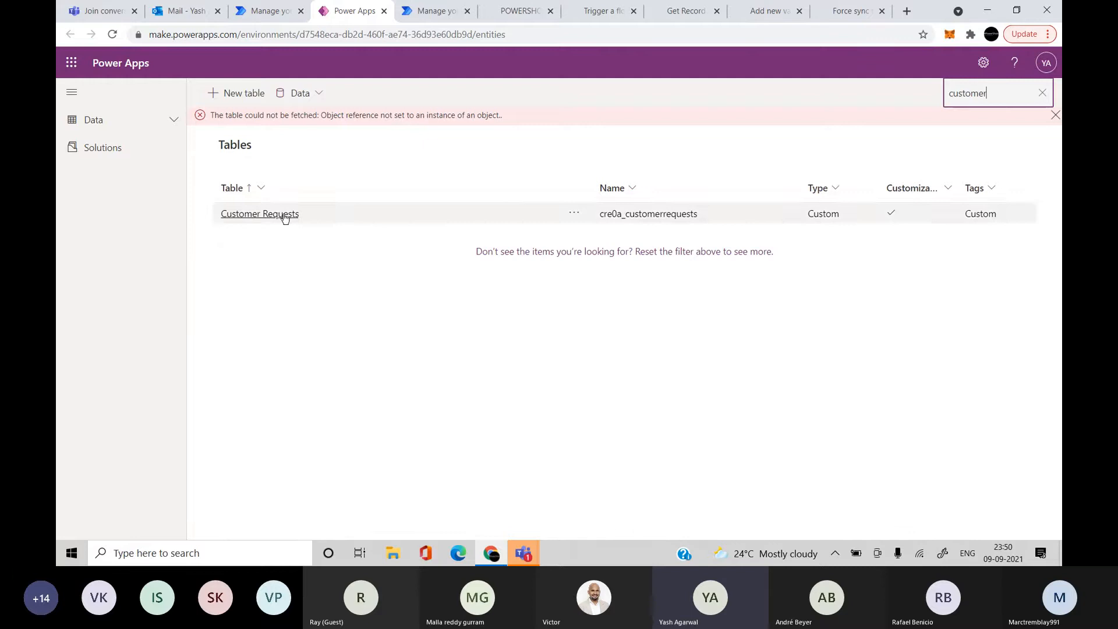
left_click(285, 215)
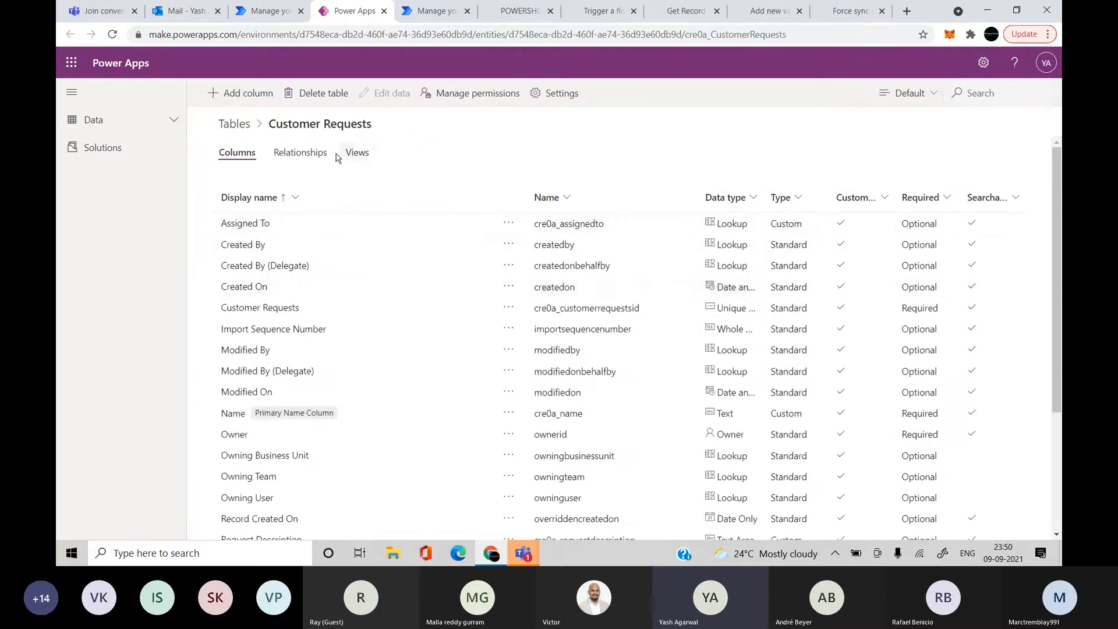
left_click(358, 165)
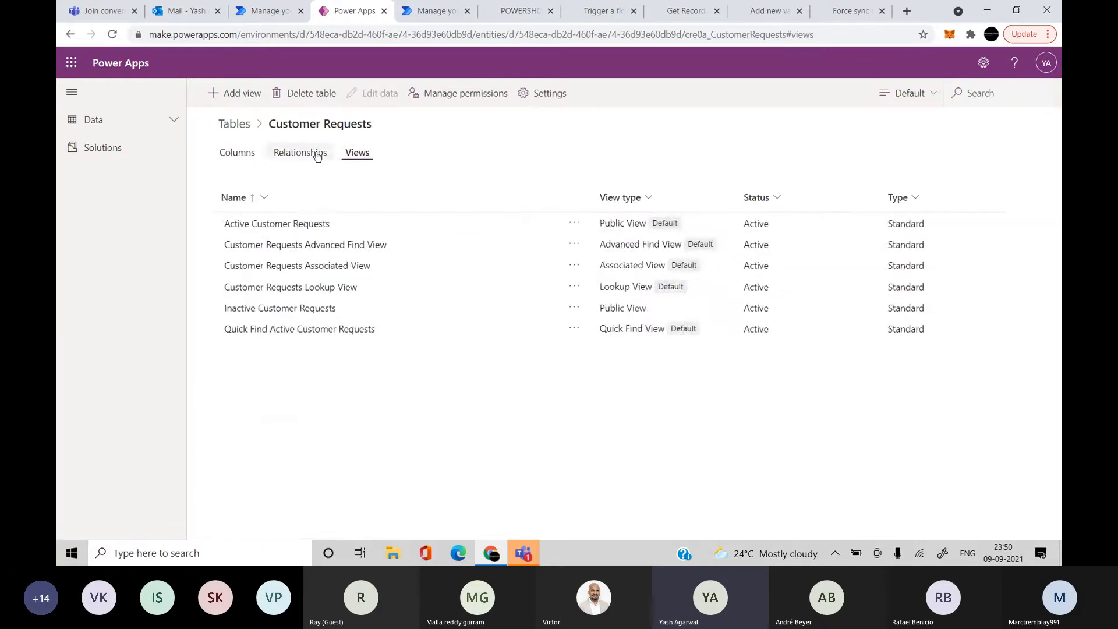
left_click(317, 153)
left_click(240, 155)
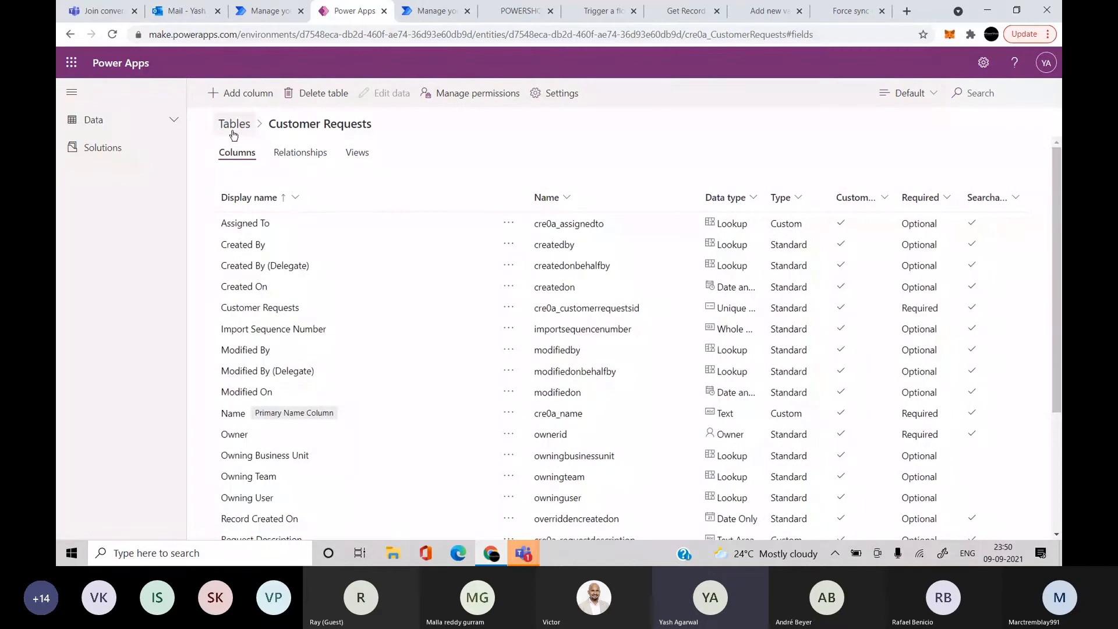
left_click(233, 125)
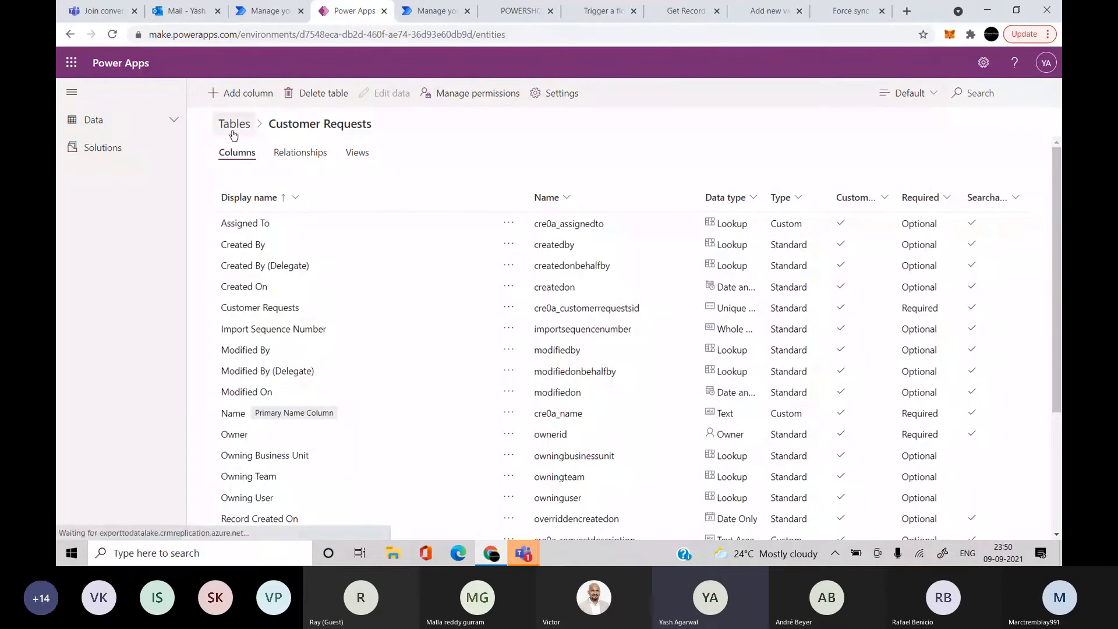
Expand the Data section and switch back to the Power Automate solutions tab
right_click(103, 129)
left_click(98, 127)
left_click(99, 129)
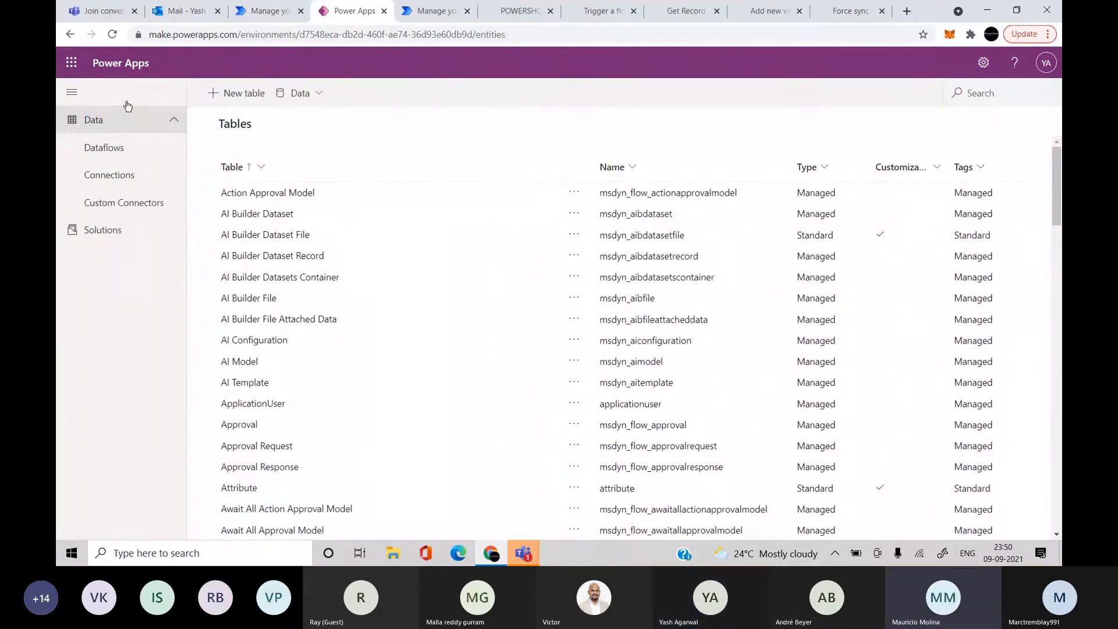
left_click(277, 5)
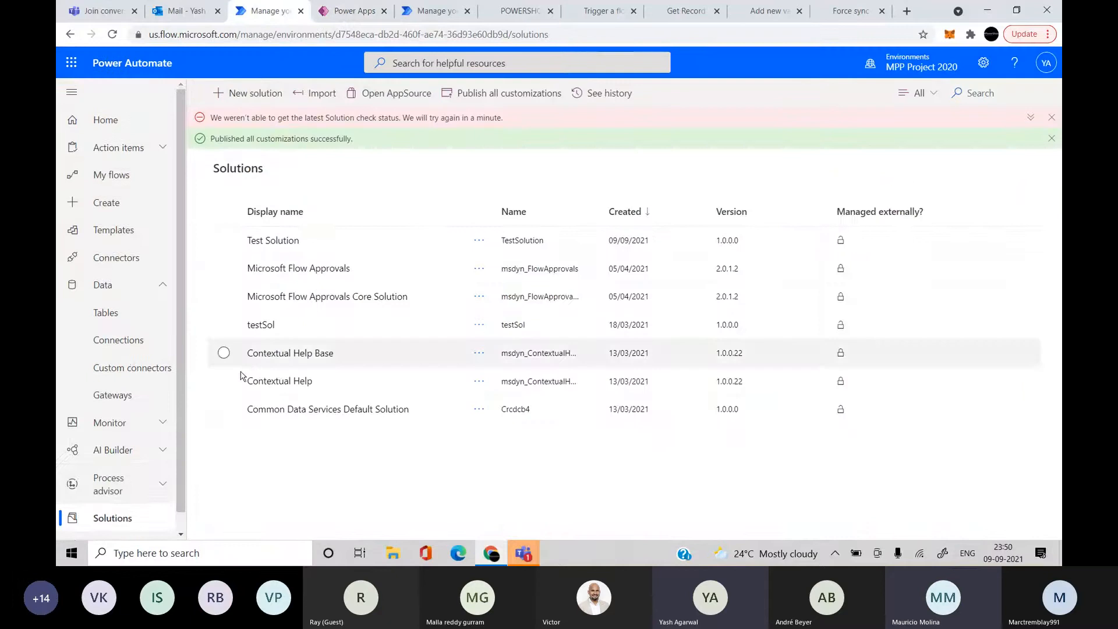
Open Test Solution, view the Customer Requests columns, then switch to the My flows tab
scroll(134, 475, "down", 1)
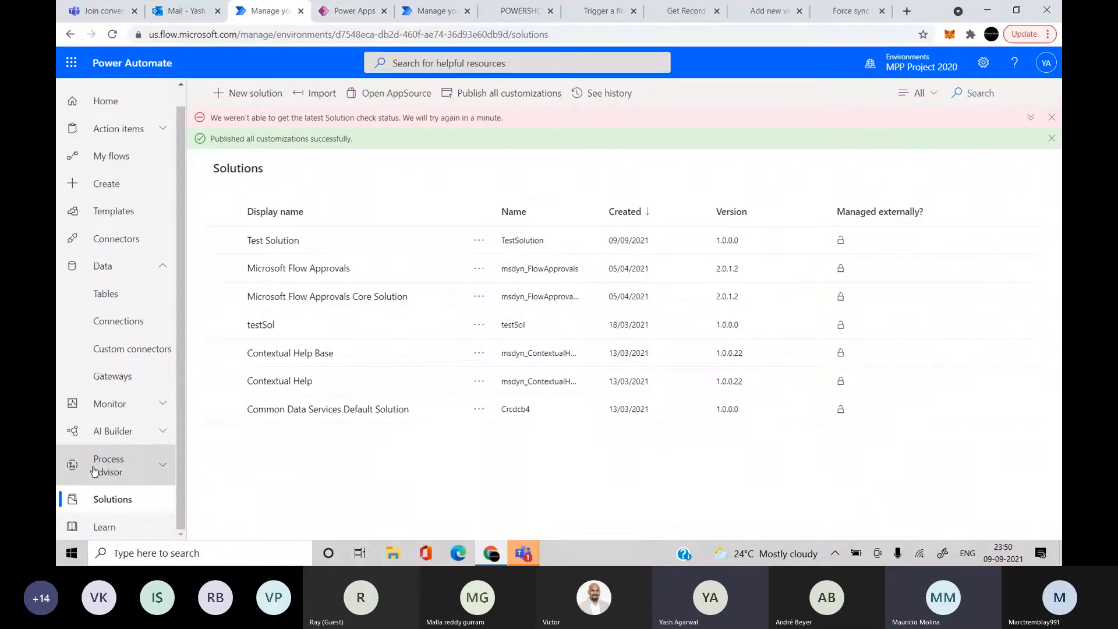
left_click(284, 241)
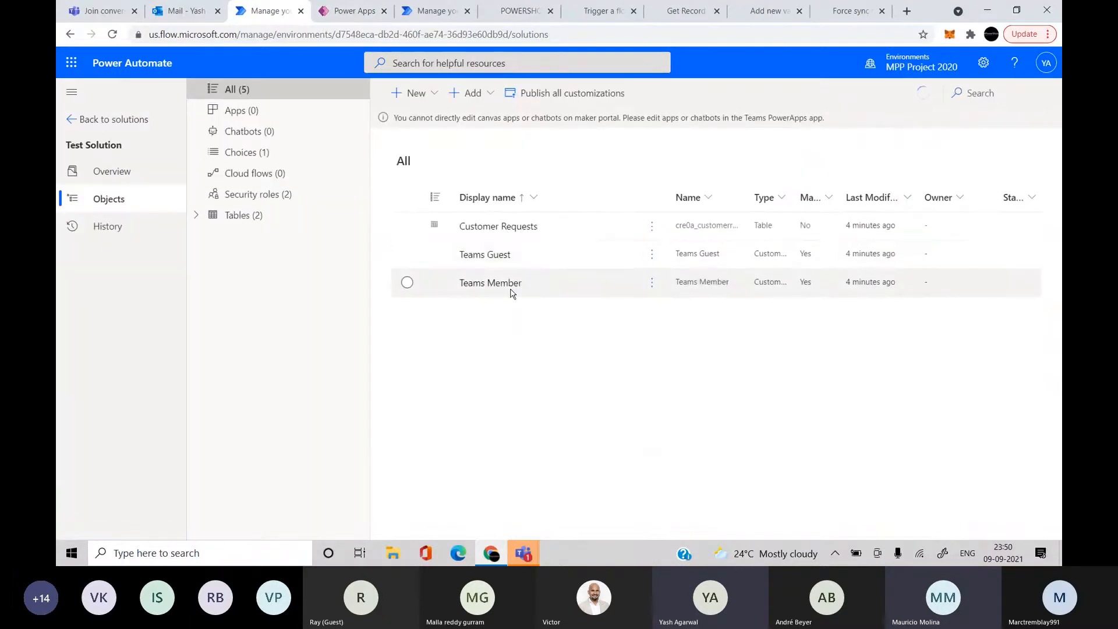
left_click(490, 229)
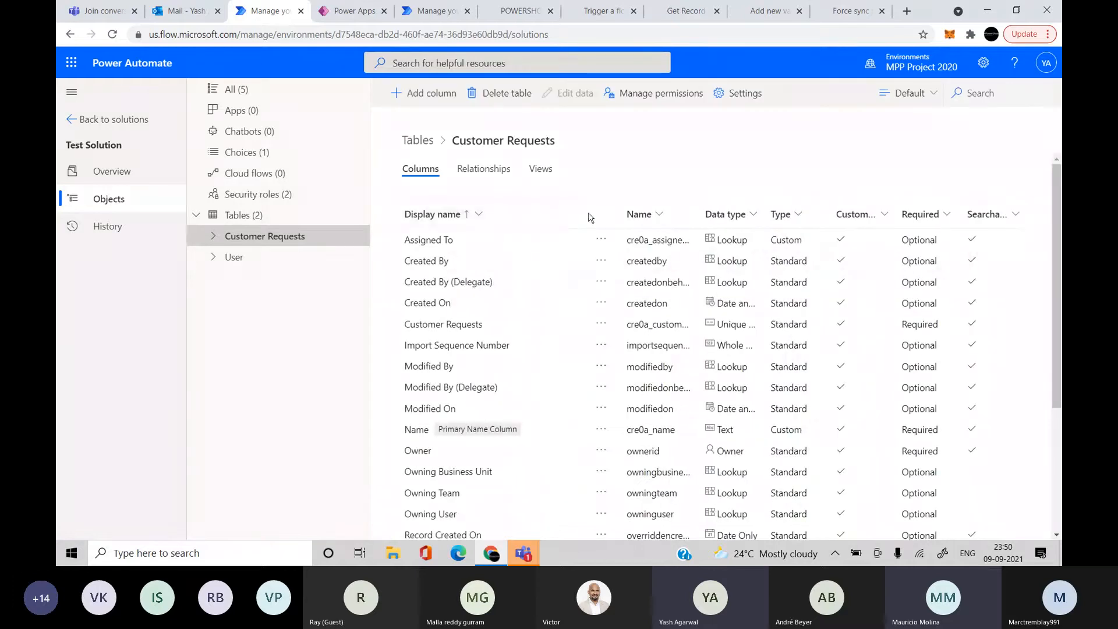
left_click(432, 11)
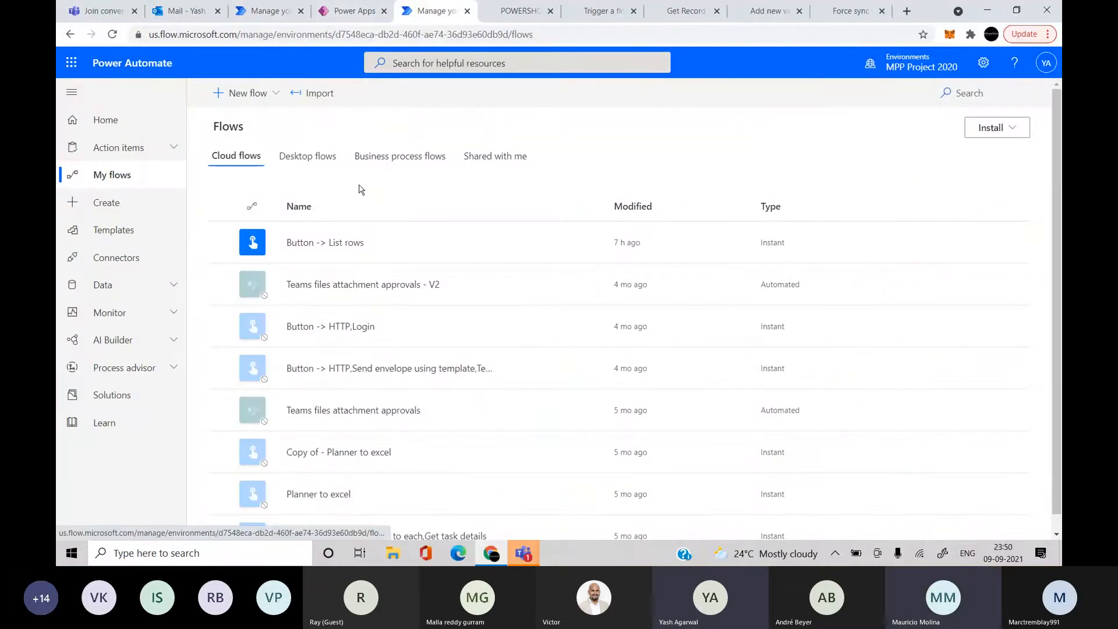
Create a new instant cloud flow with the 'Manually trigger a flow' trigger
left_click(256, 91)
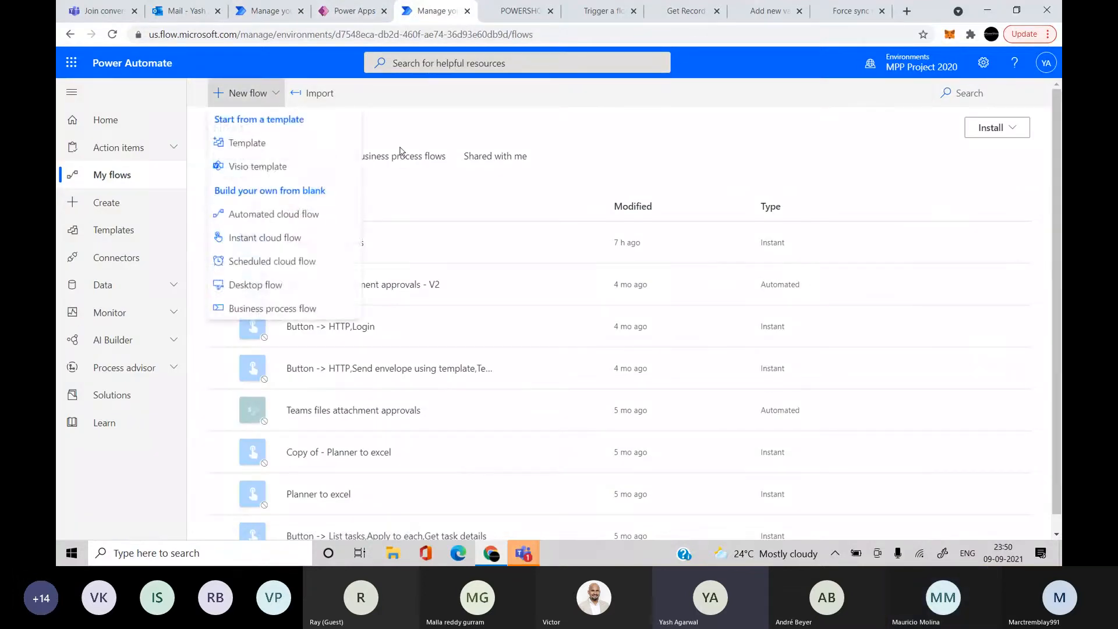
left_click(467, 194)
left_click(336, 243)
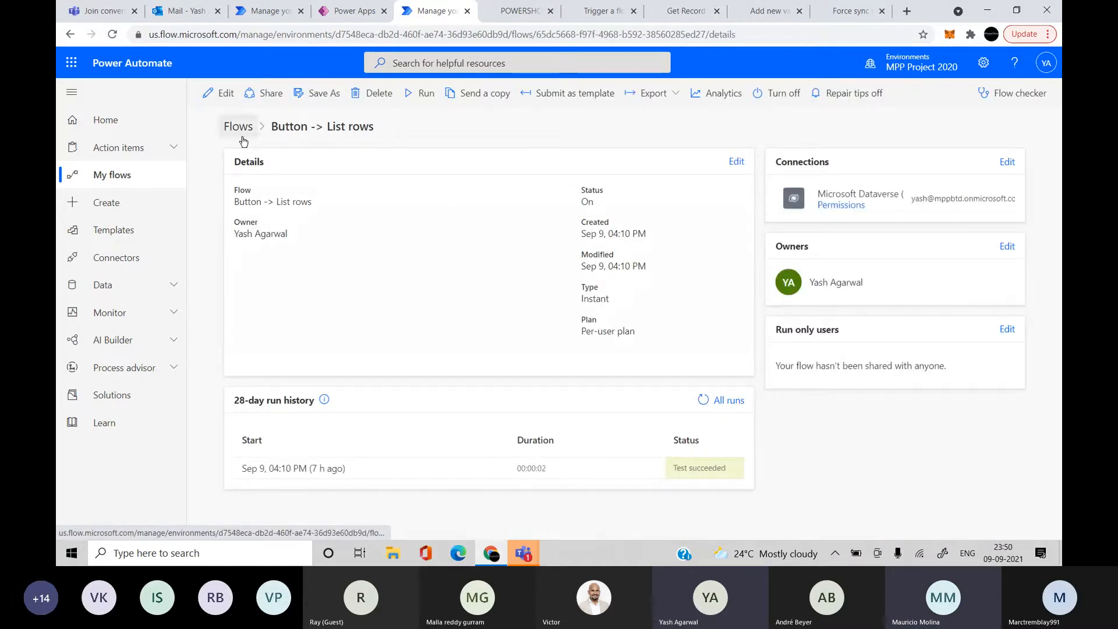
left_click(239, 126)
left_click(236, 92)
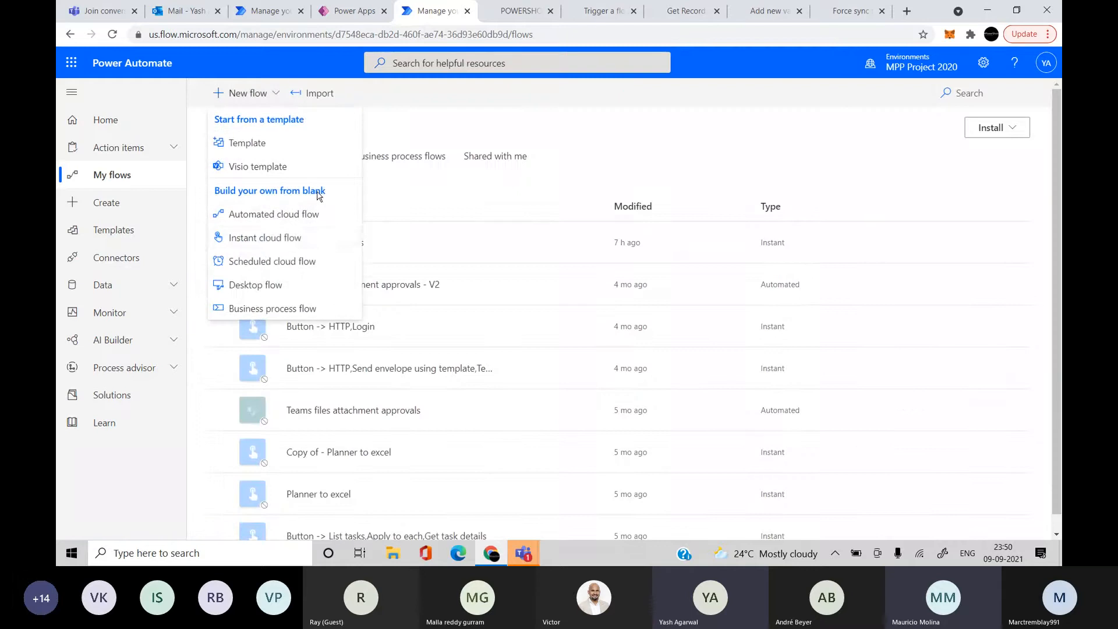
left_click(281, 239)
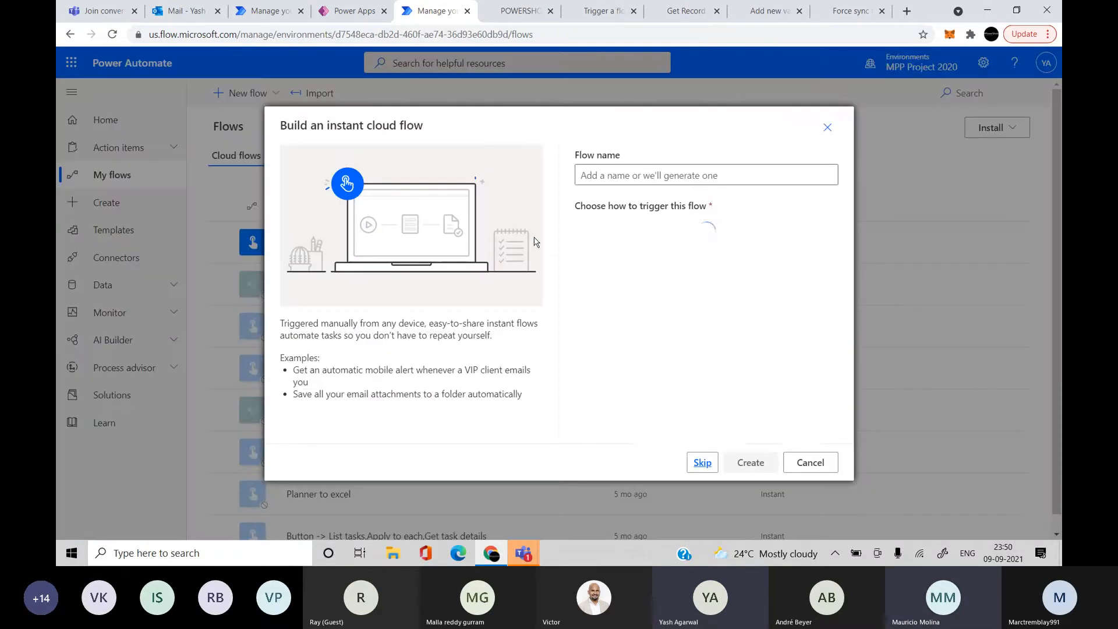
left_click(697, 244)
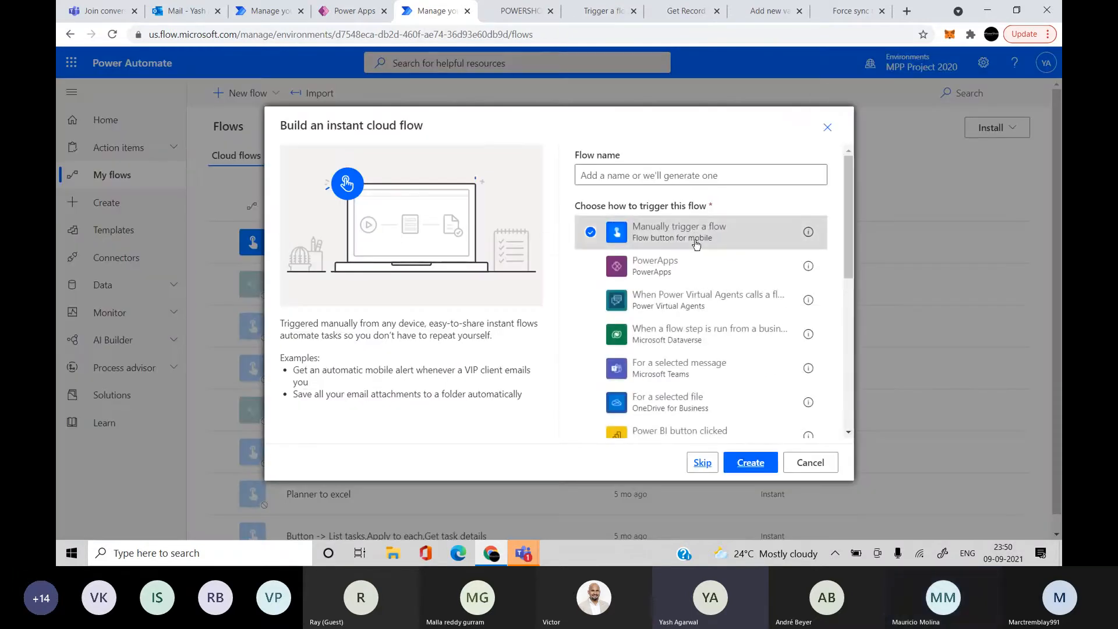
left_click(751, 462)
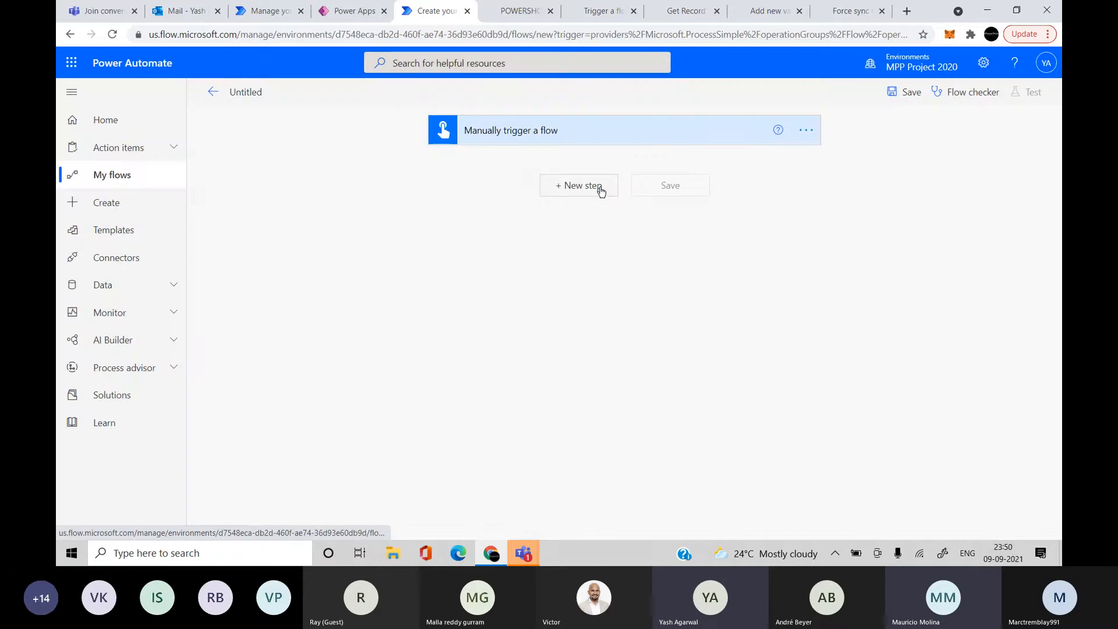
Add the Microsoft Dataverse List rows action beneath 'Manually trigger a flow'
left_click(600, 187)
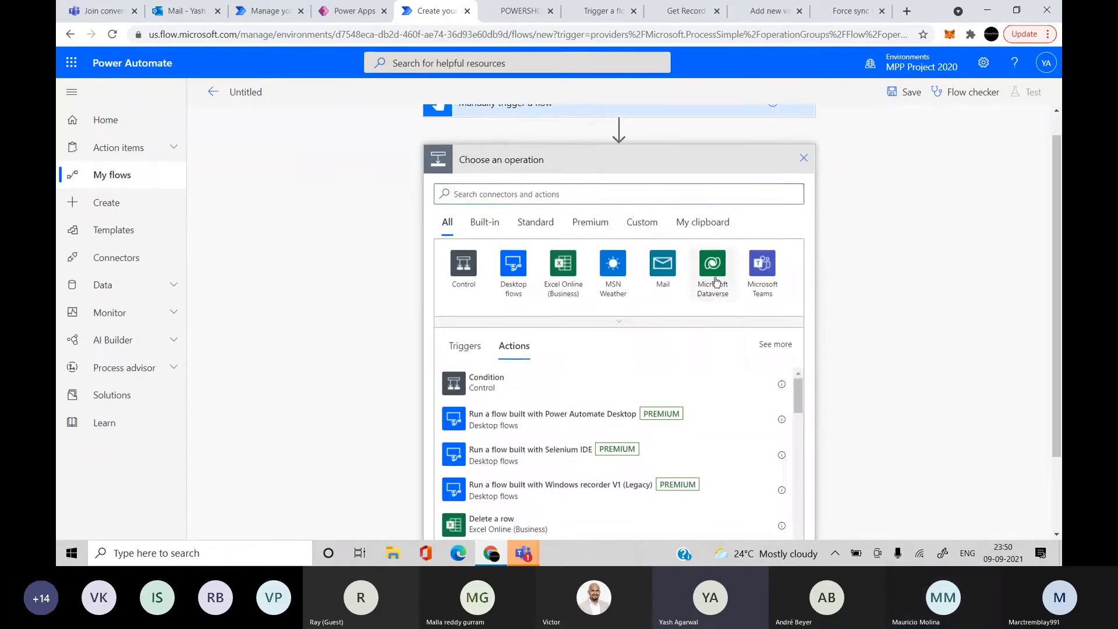
left_click(712, 280)
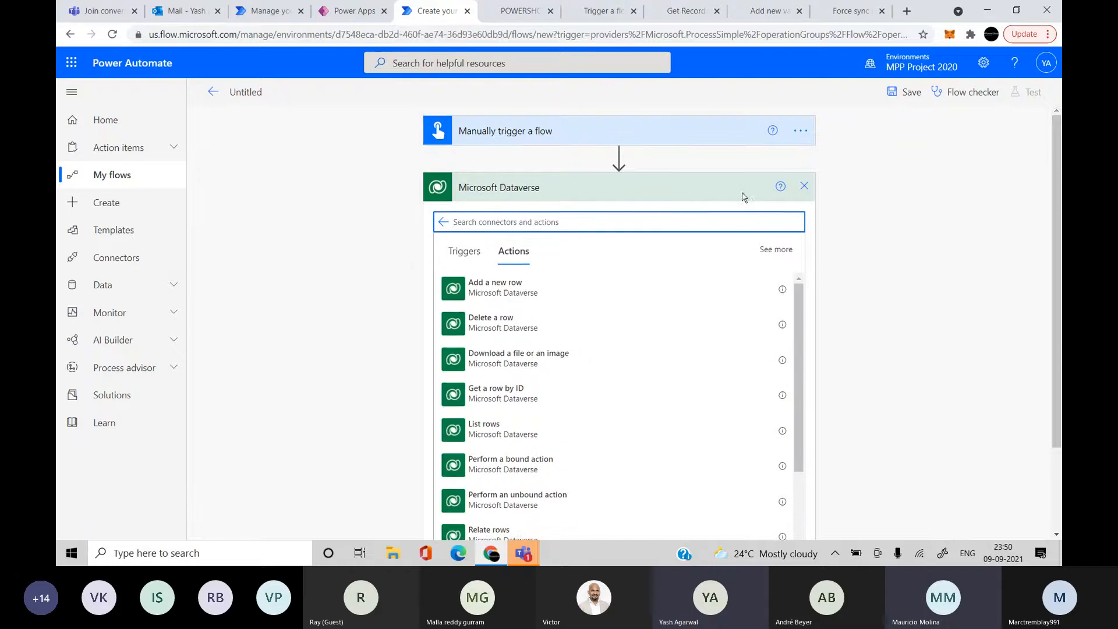
left_click(804, 184)
left_click(584, 187)
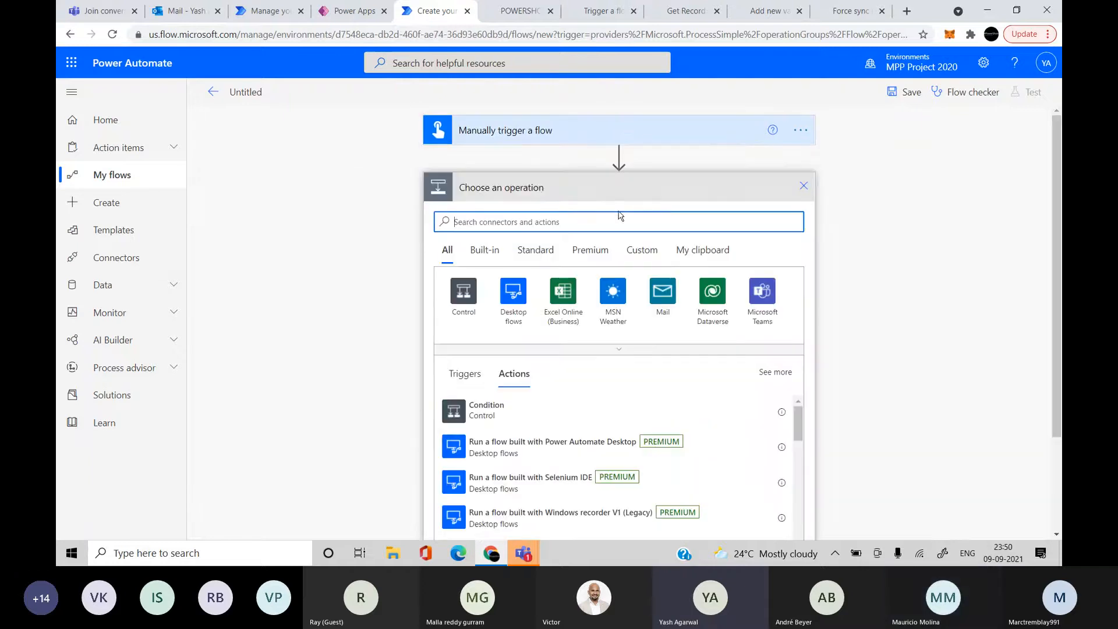
left_click(714, 307)
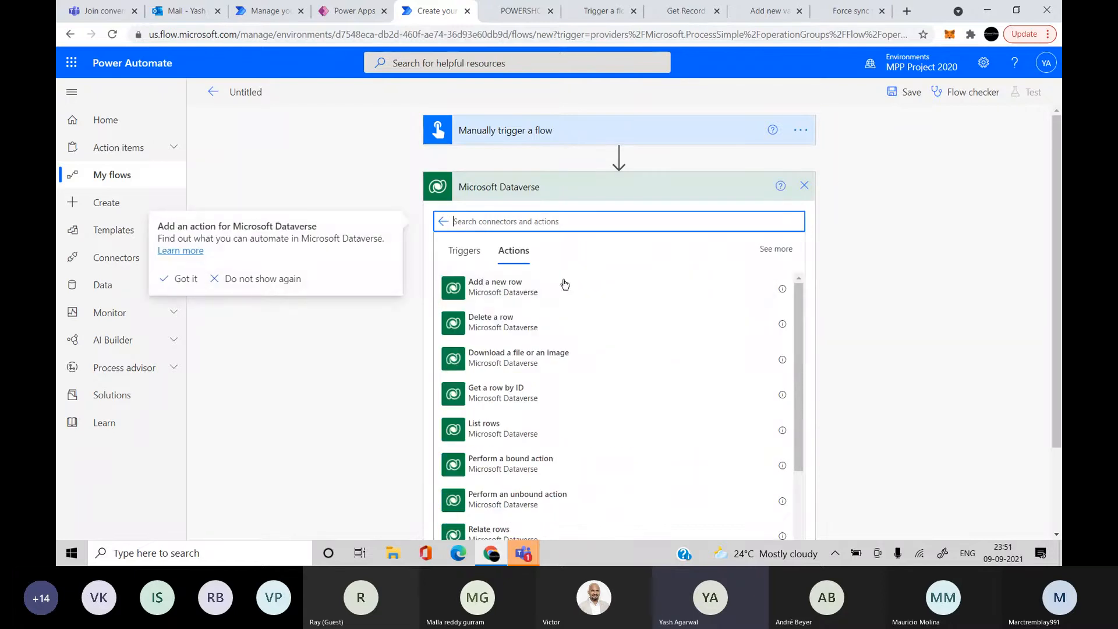
scroll(928, 350, "down", 2)
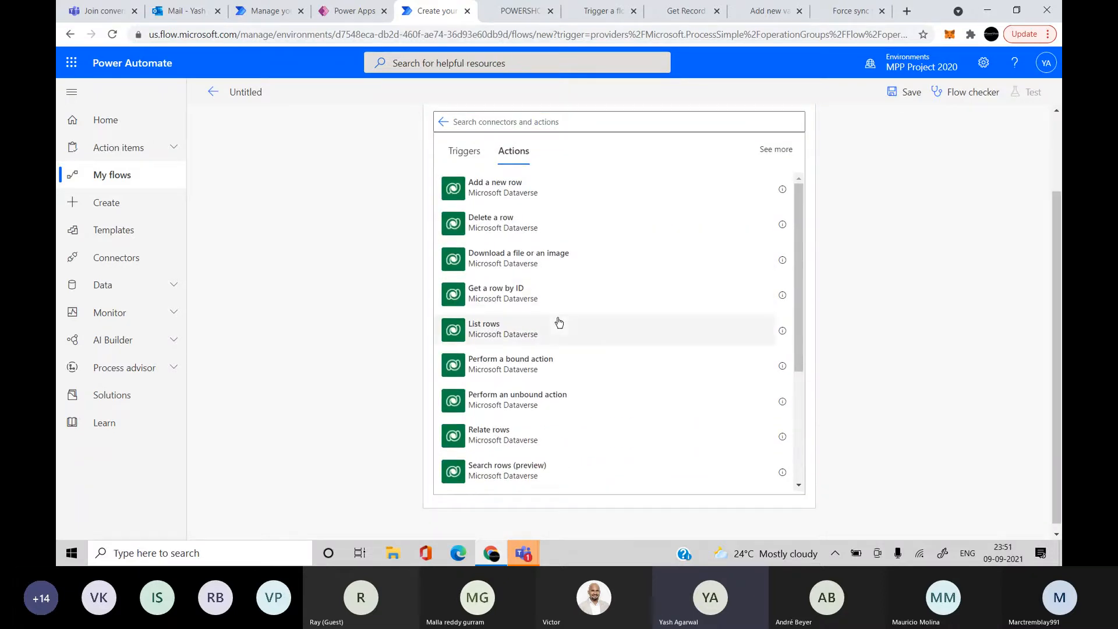
left_click(557, 321)
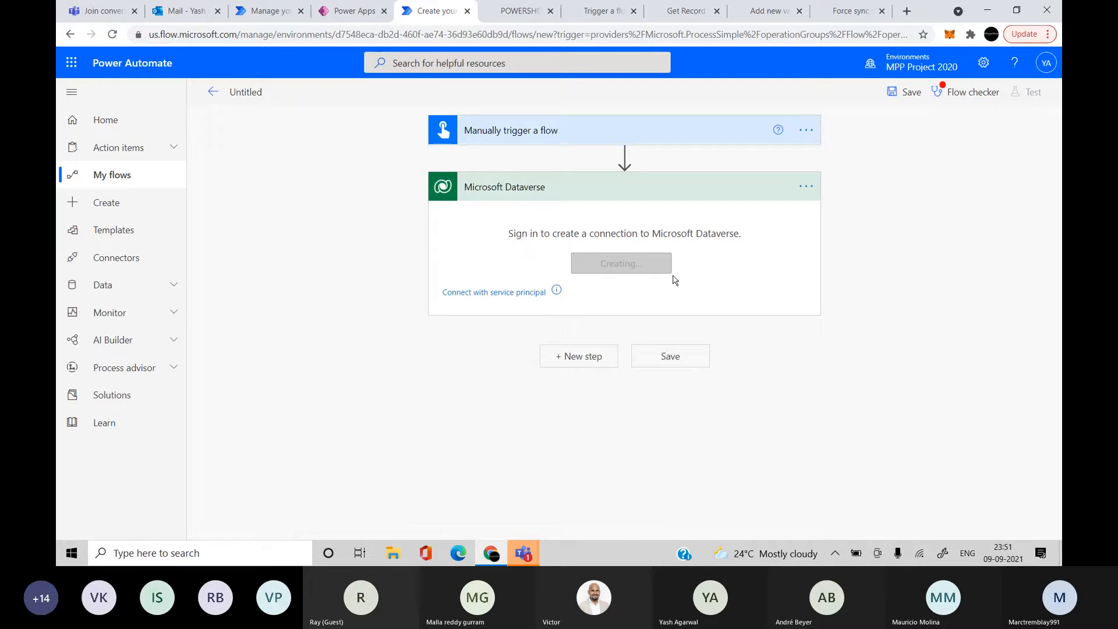
Collapse and re-expand the new Dataverse step
left_click(658, 194)
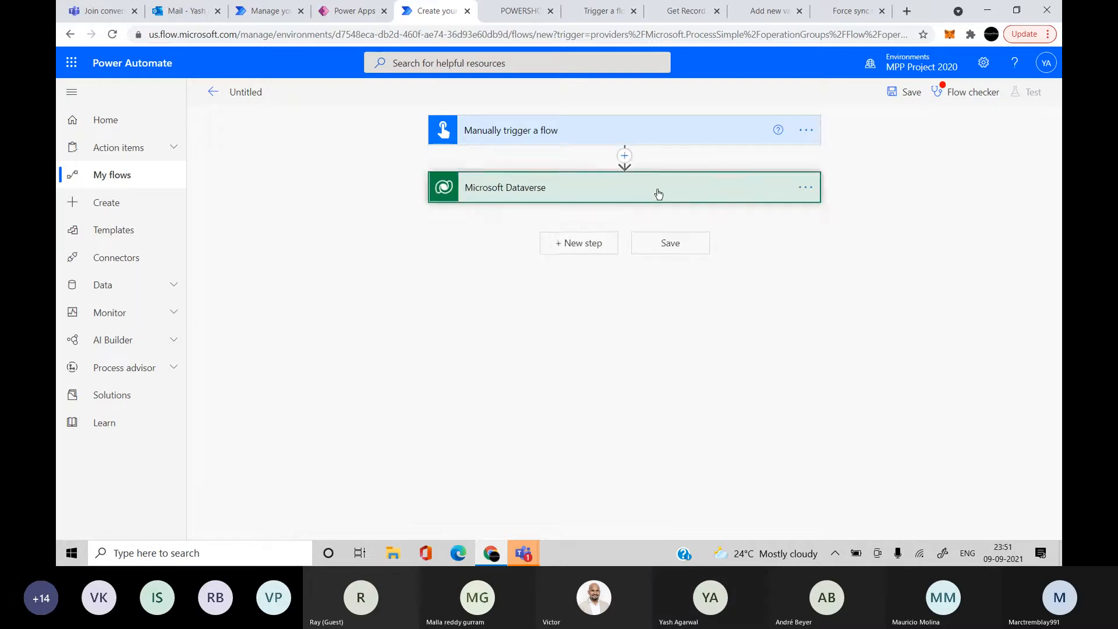
left_click(658, 194)
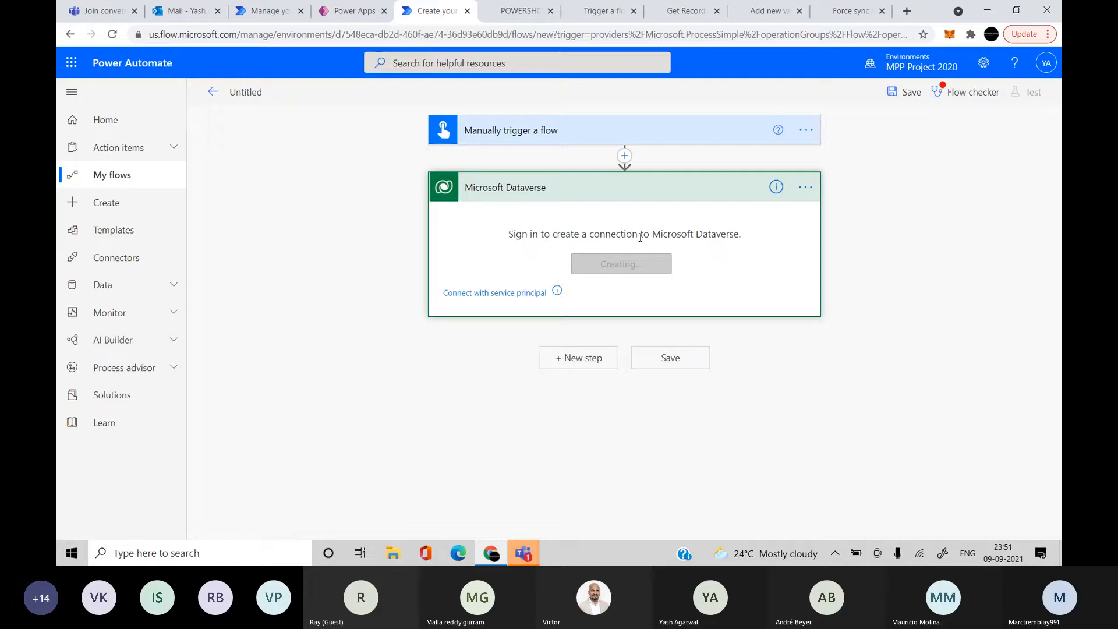
right_click(422, 16)
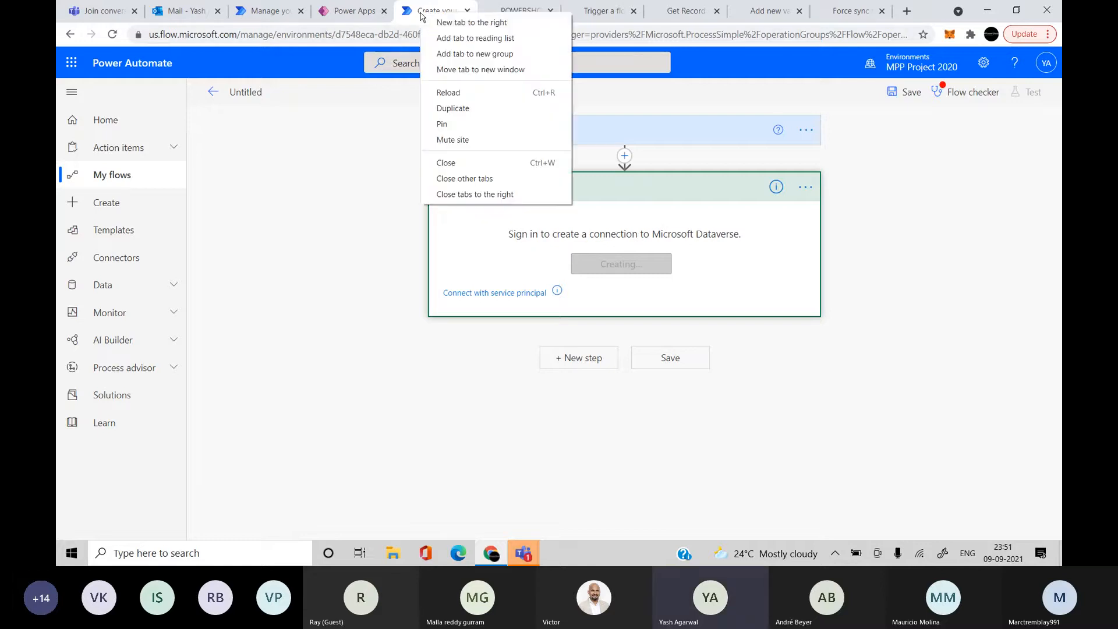
Set the List rows Table name to Users, view its advanced options, then collapse the card
left_click(793, 218)
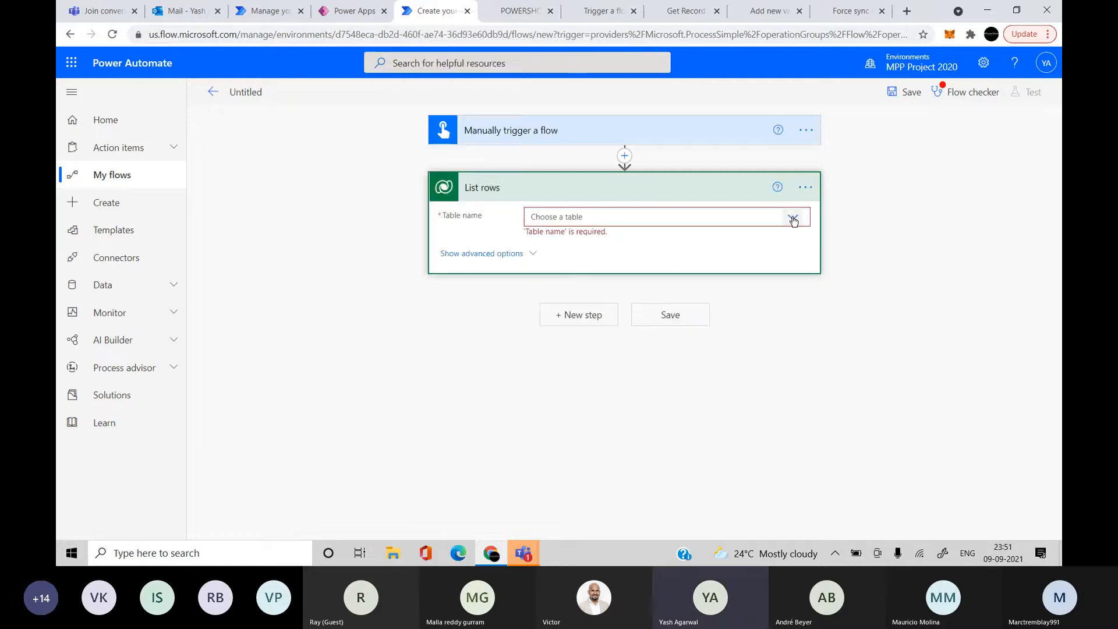
left_click(793, 218)
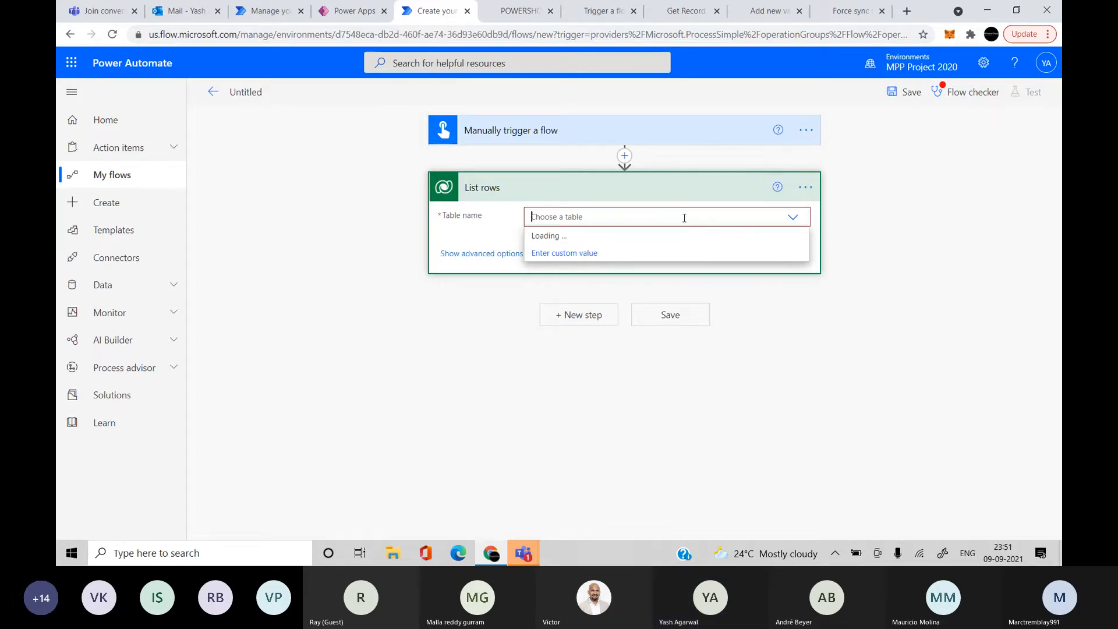
type("us")
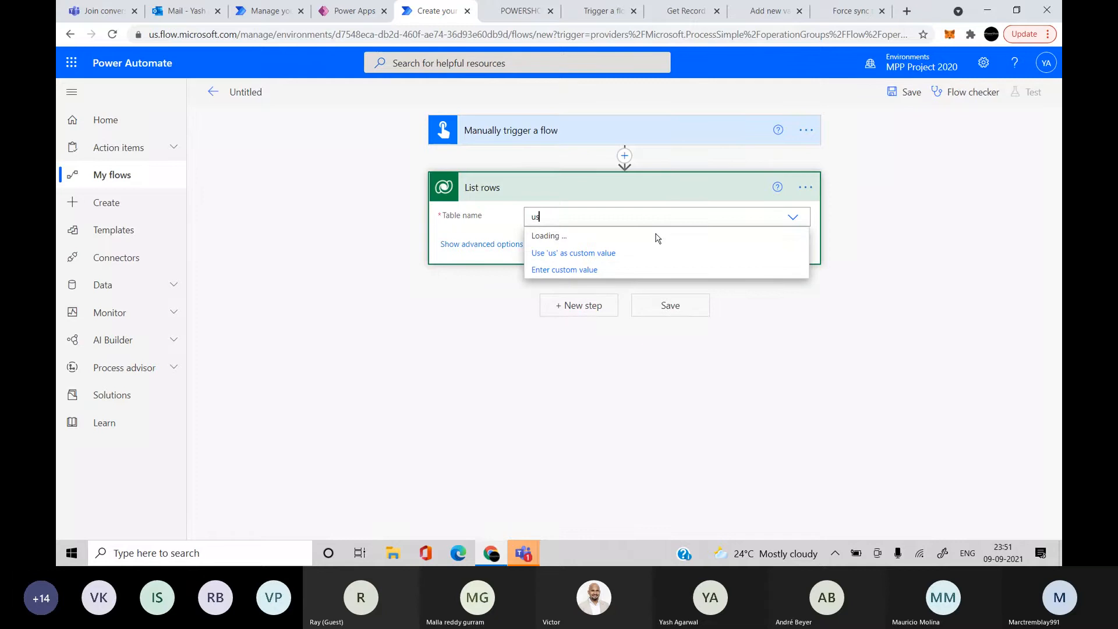
type("er")
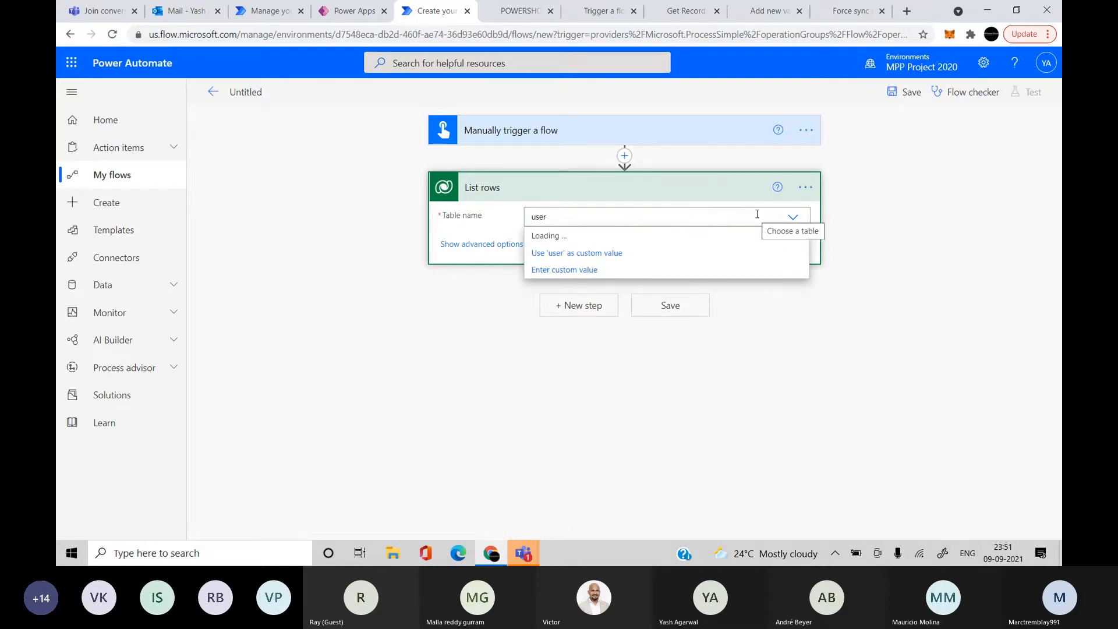
left_click(796, 218)
left_click(796, 217)
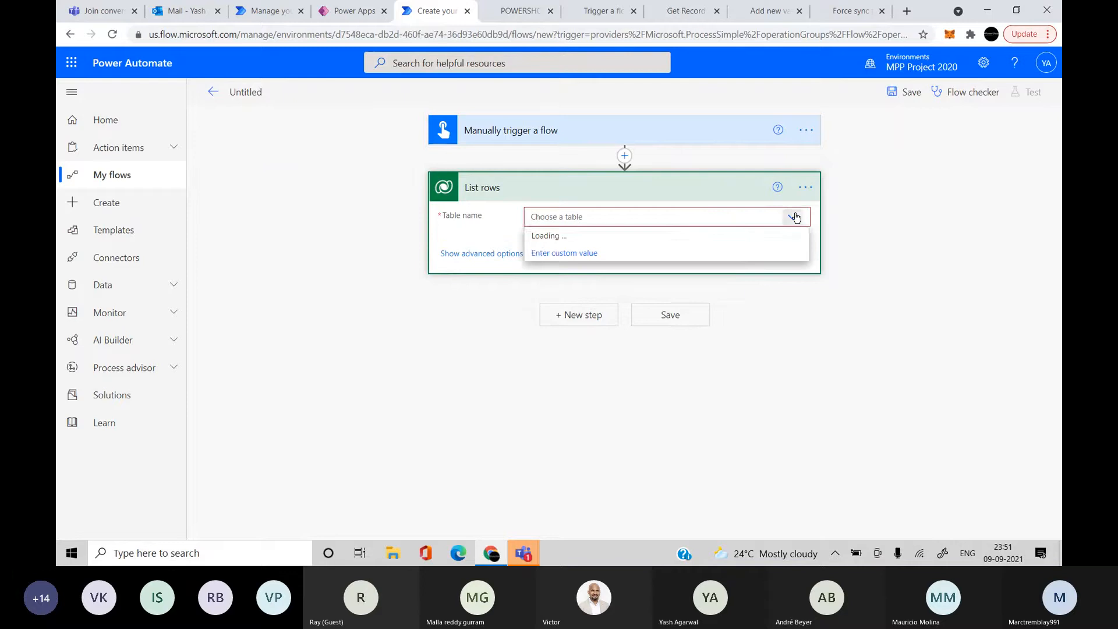
left_click(796, 218)
left_click(796, 217)
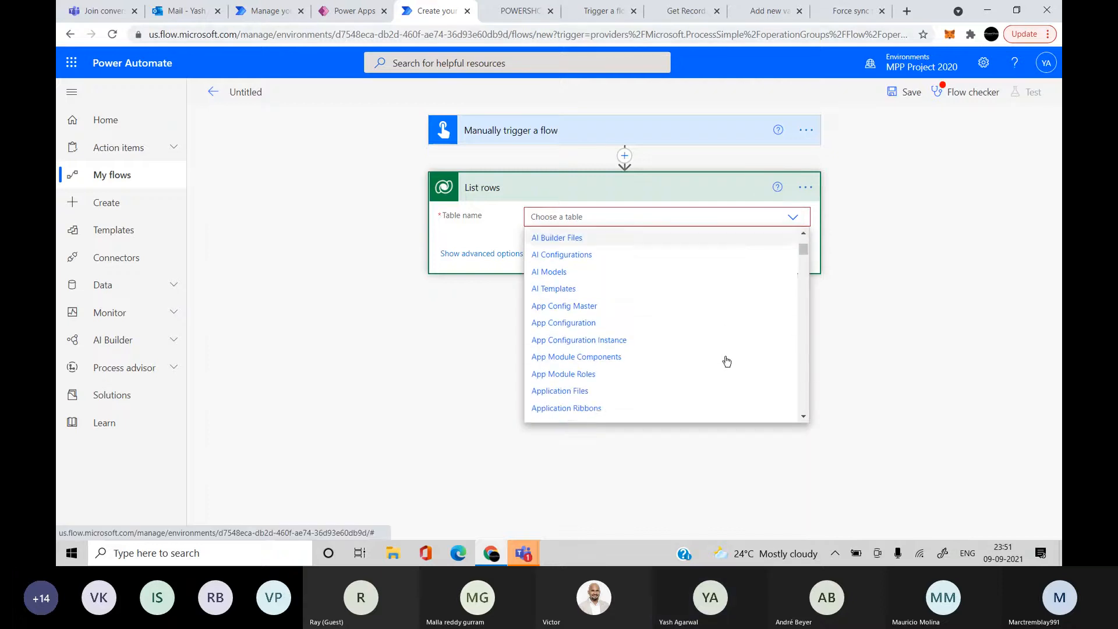
left_click(624, 215)
type("us")
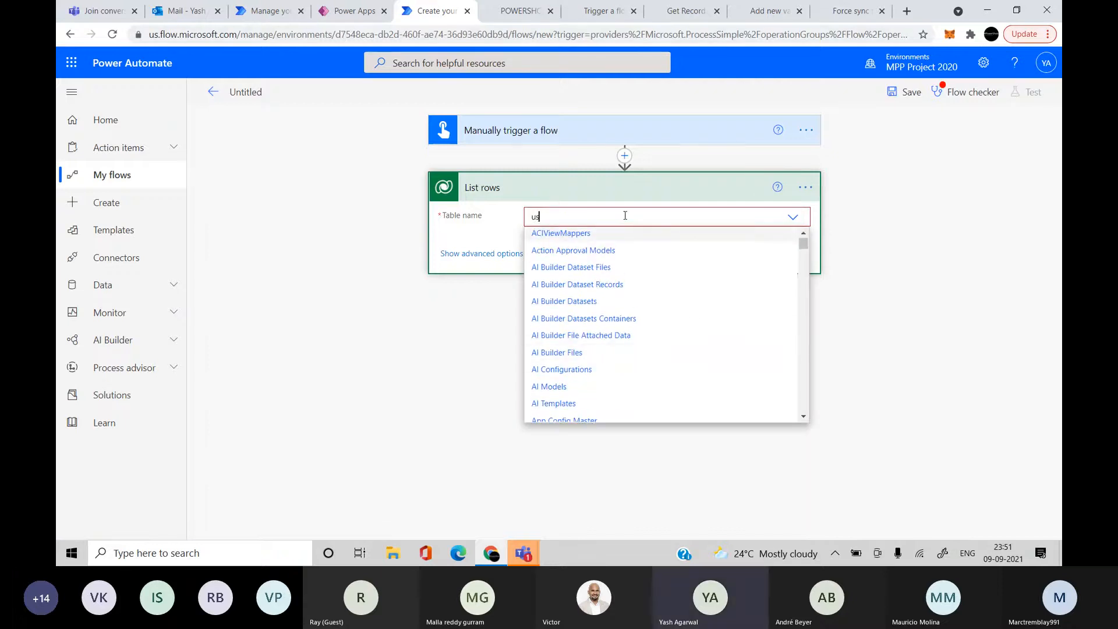
type("er")
scroll(622, 379, "down", 3)
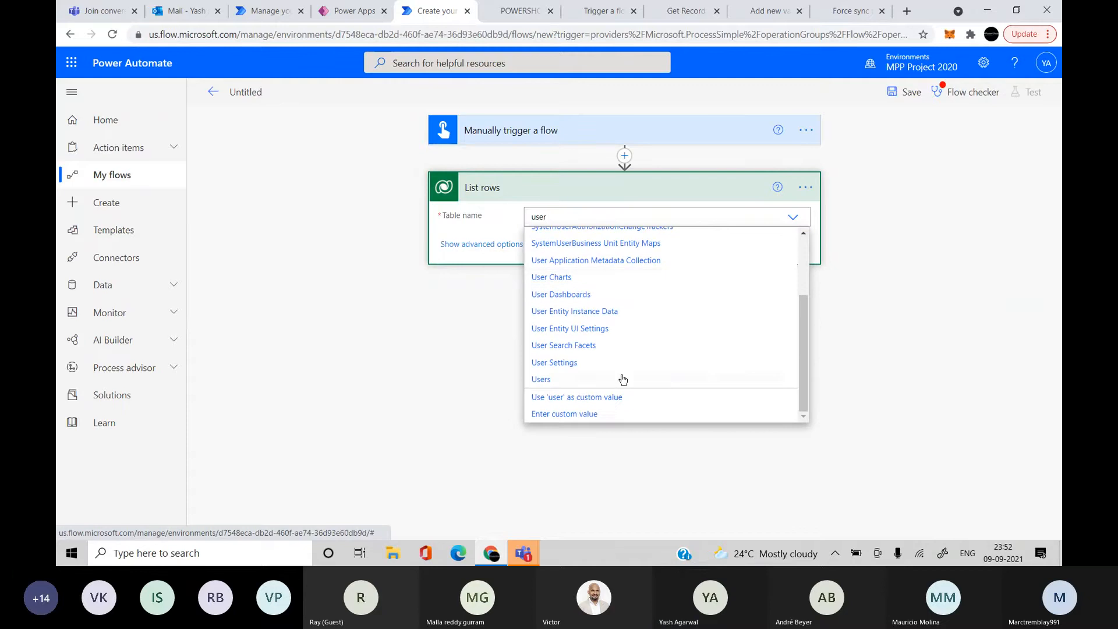
left_click(576, 379)
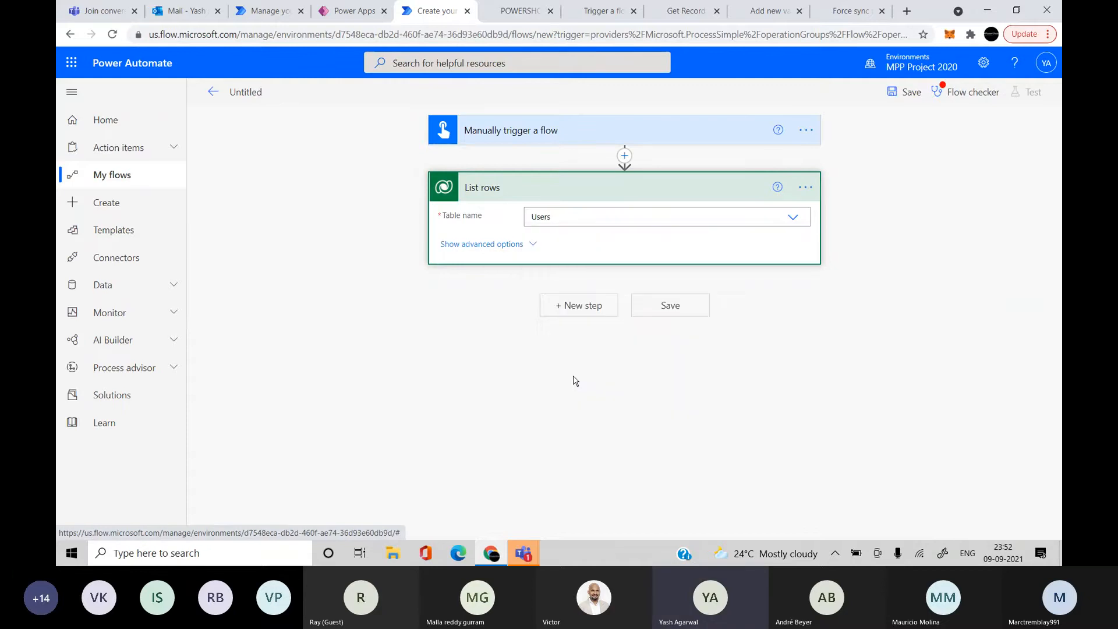
left_click(496, 252)
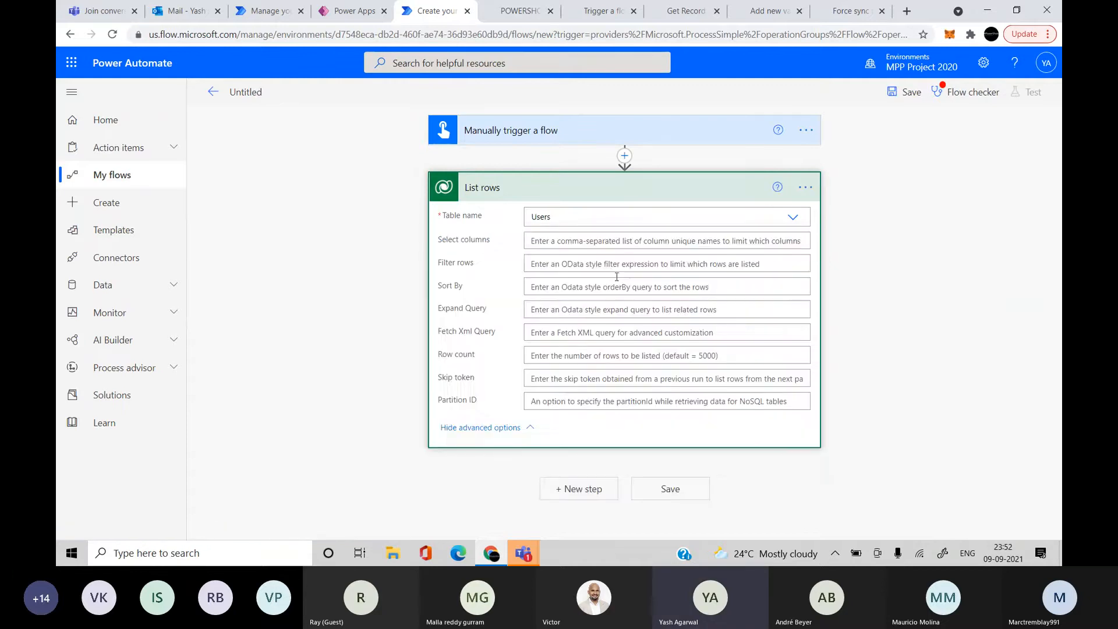
left_click(563, 198)
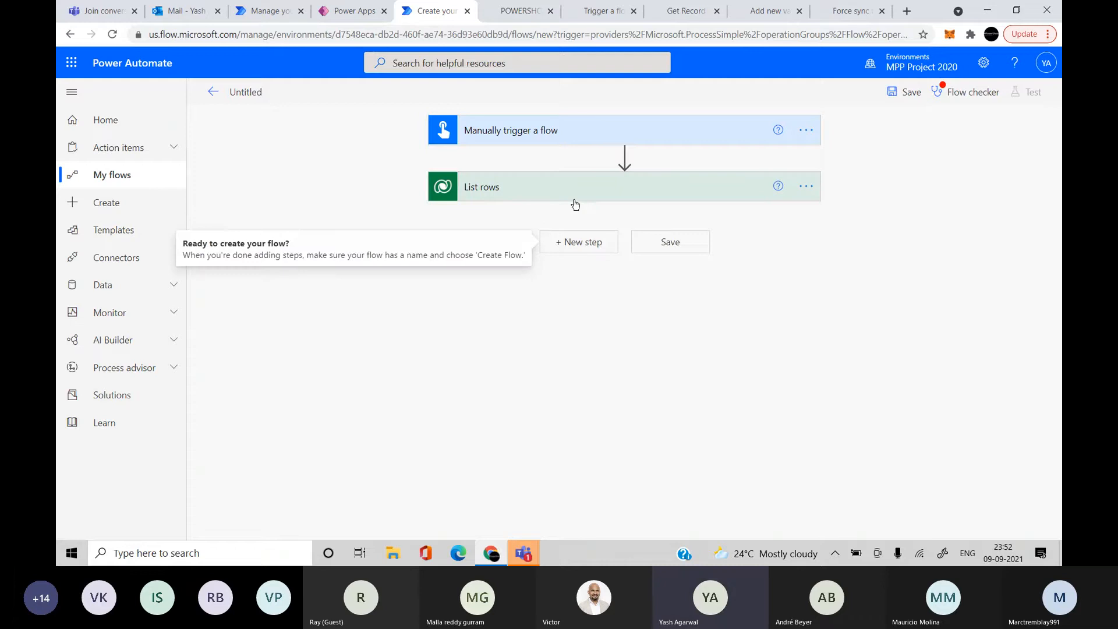
Add a Compose action after List rows with the List rows 'value' output as Inputs
left_click(594, 243)
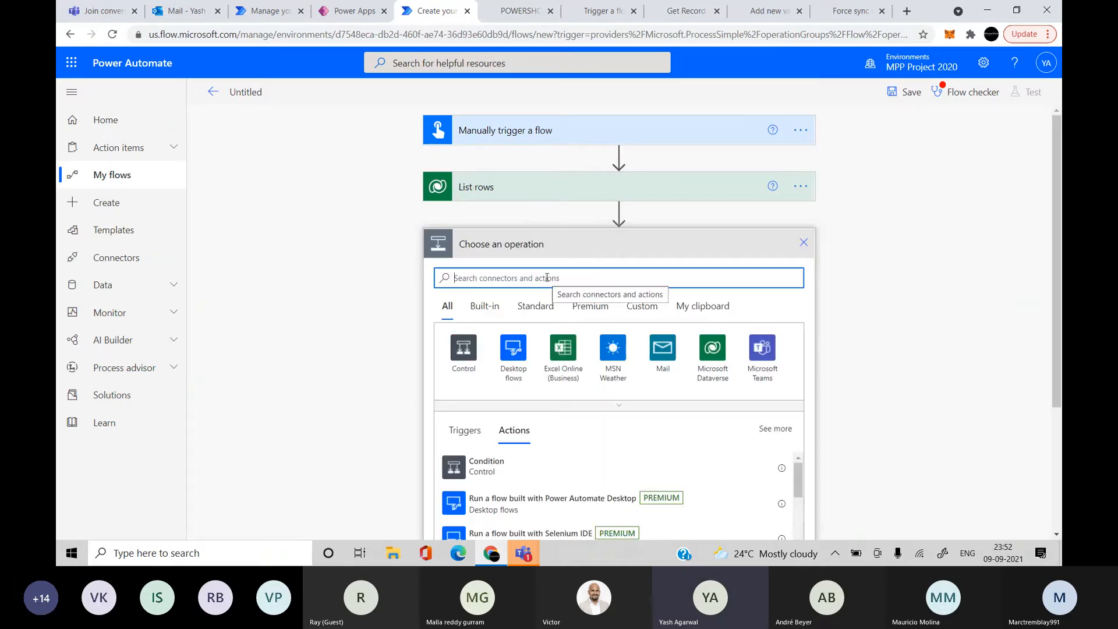
type("compos")
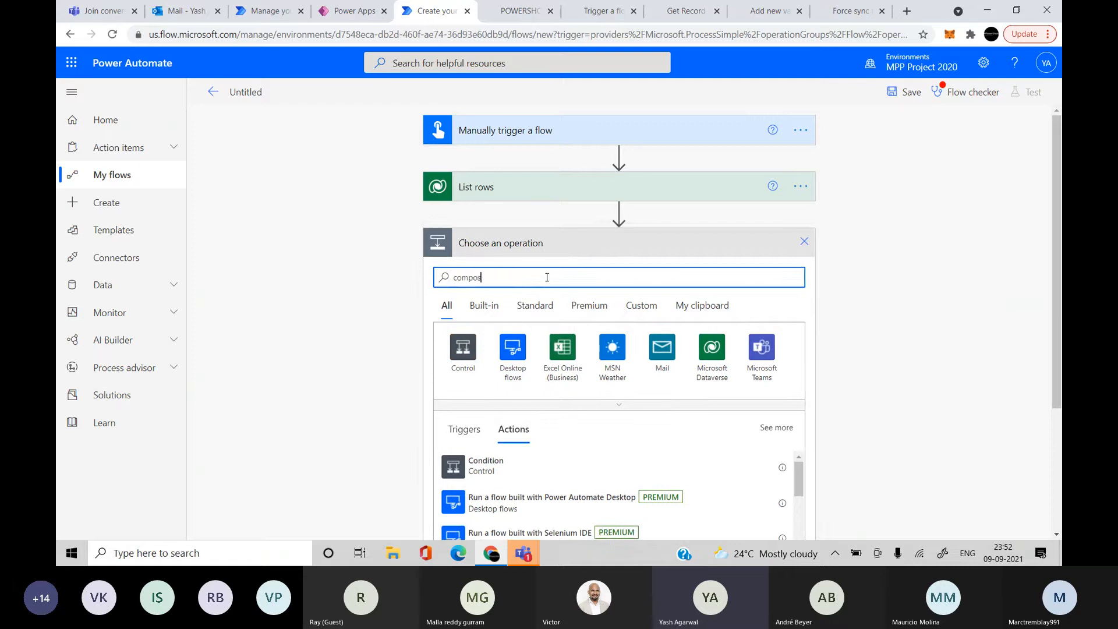
type("e")
scroll(379, 362, "down", 1)
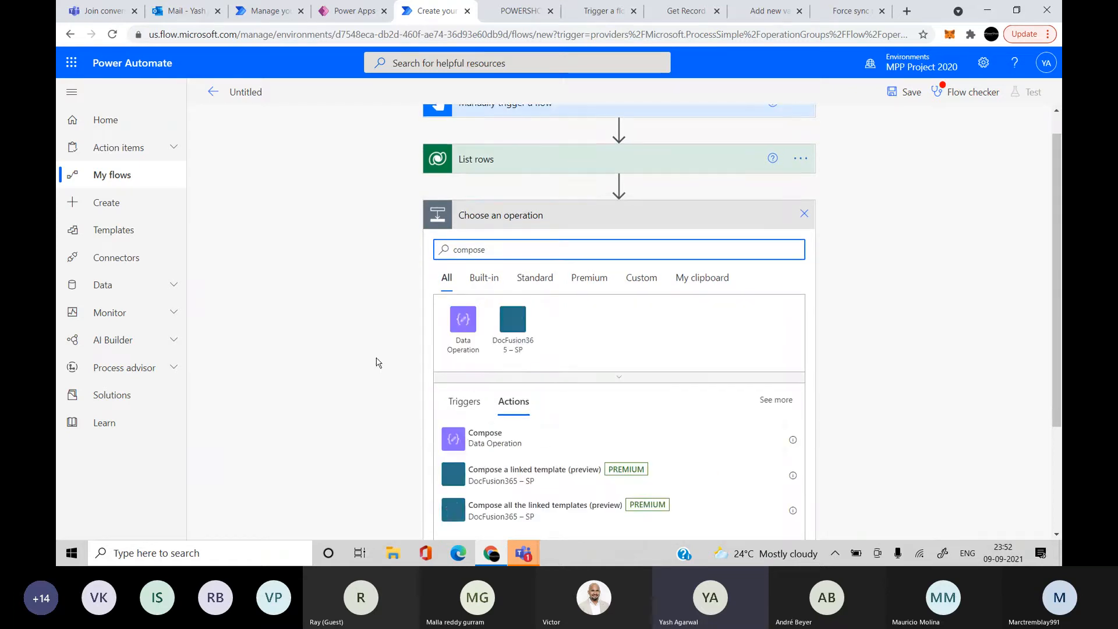
left_click(463, 433)
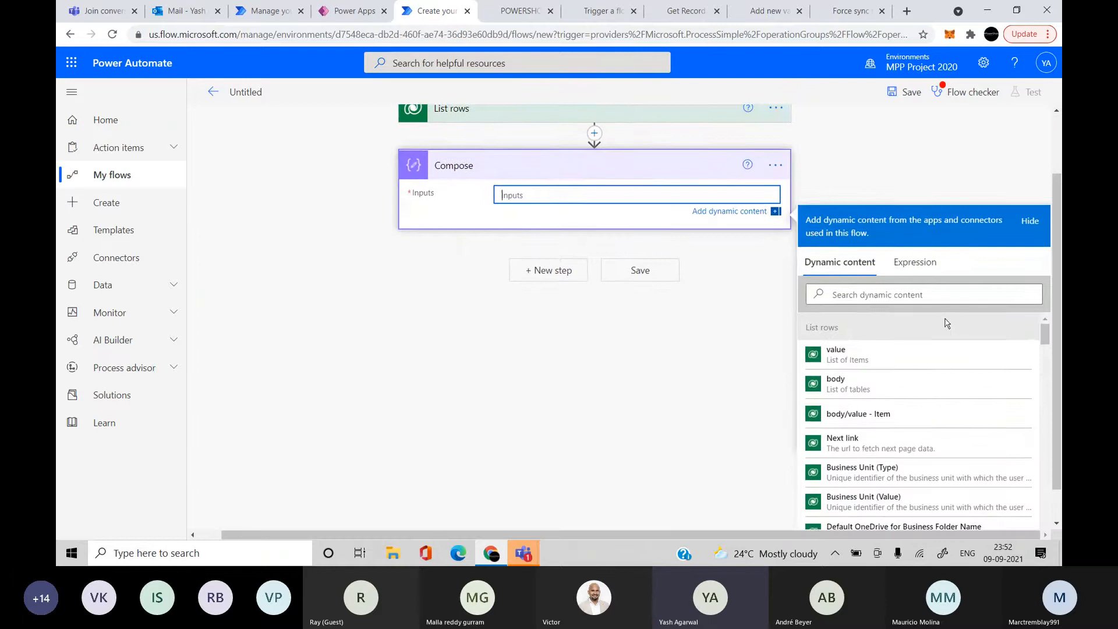
left_click(911, 353)
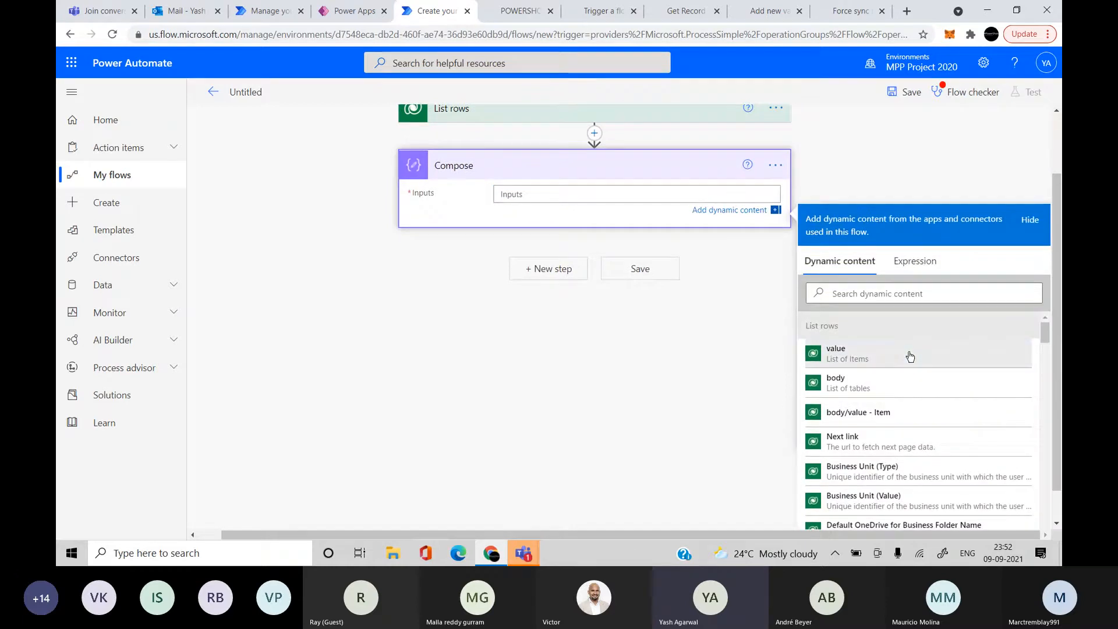
left_click(893, 175)
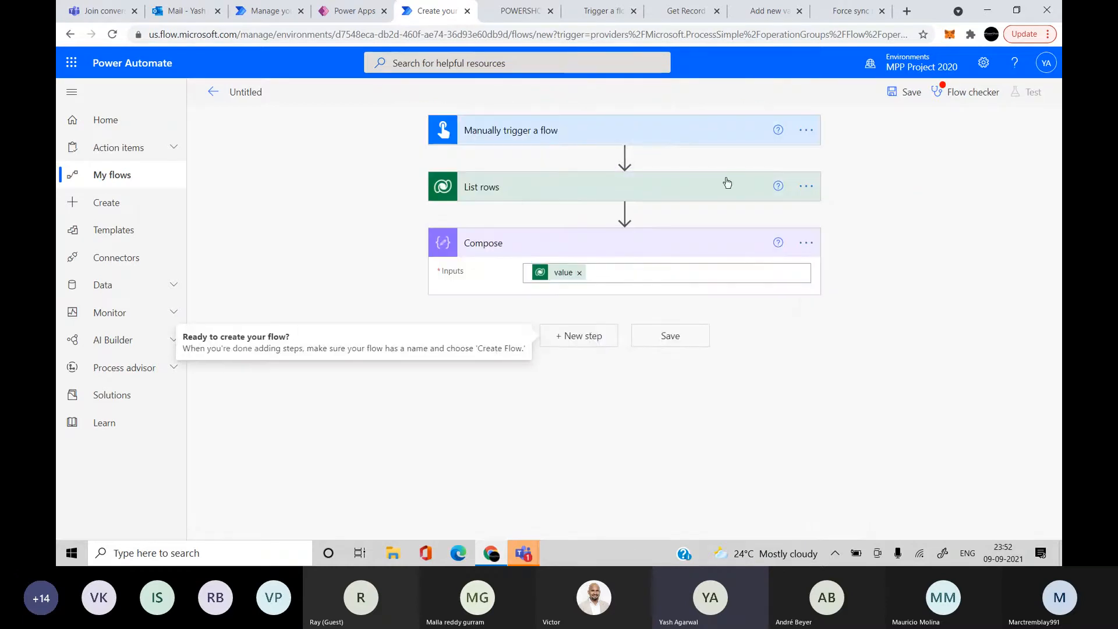
Add an Apply to each loop over the List rows 'value' output
left_click(573, 337)
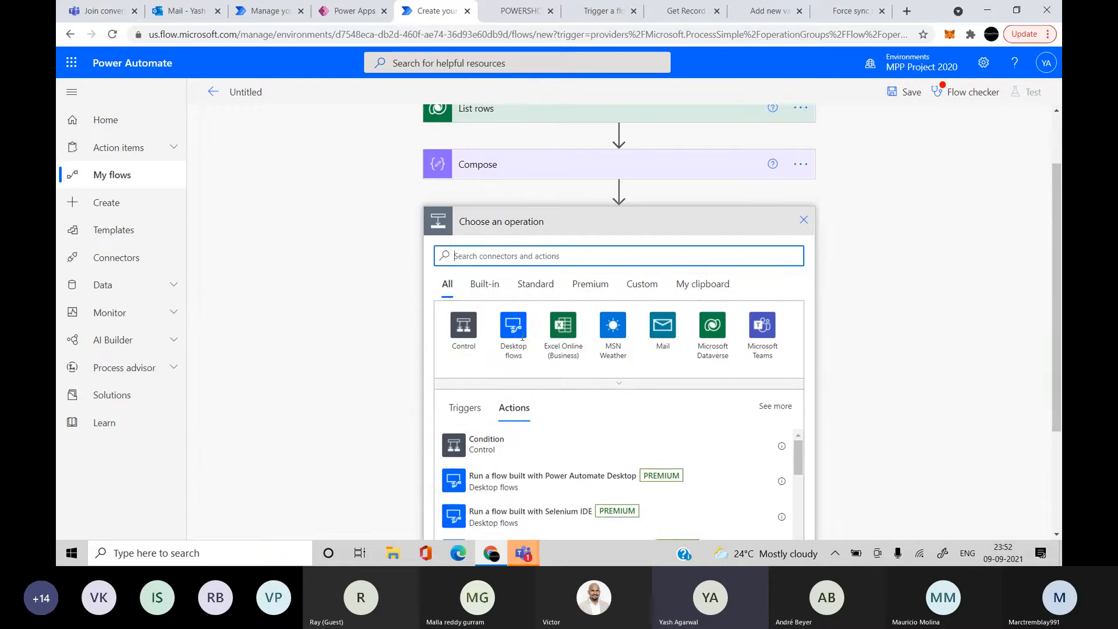
left_click(464, 377)
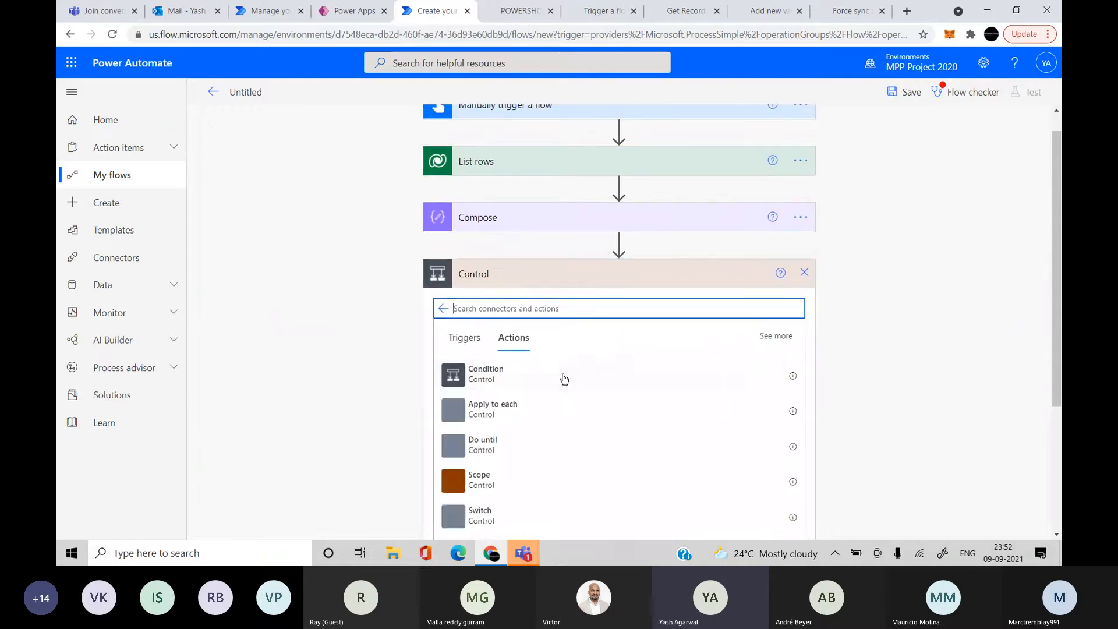
left_click(522, 418)
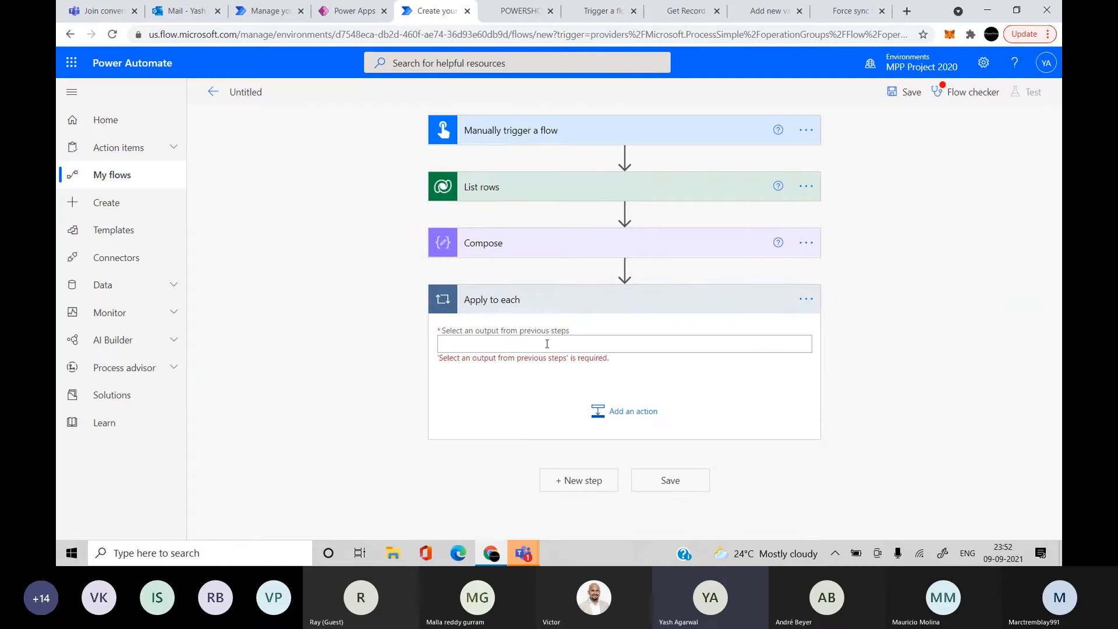
left_click(546, 344)
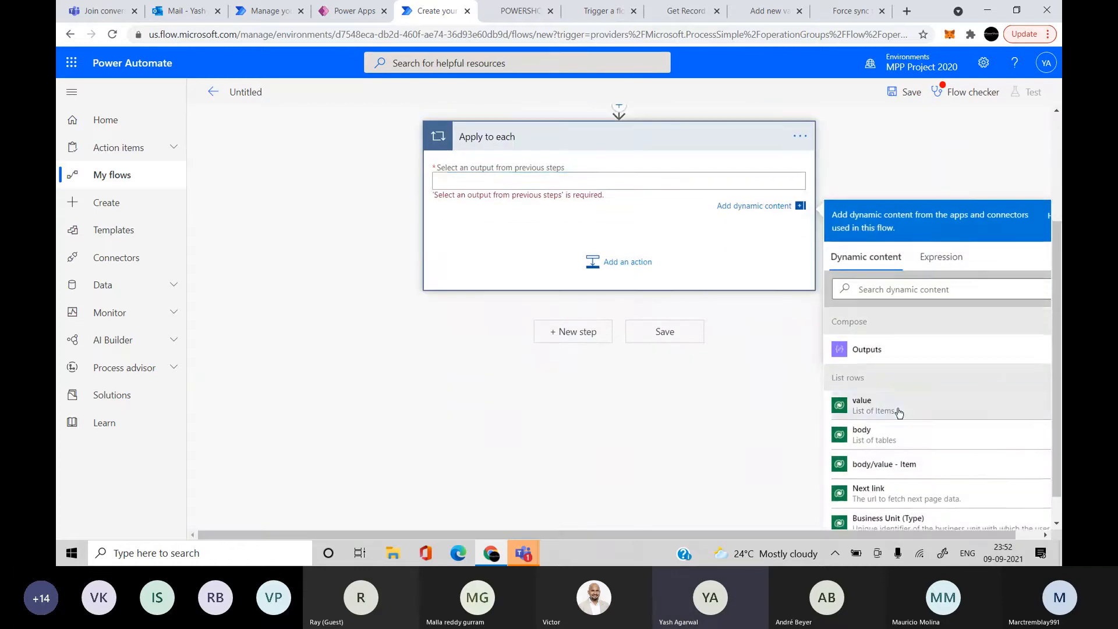
left_click(899, 410)
Inside the loop add Compose 2 with 'Current item' as Inputs, then save the flow
left_click(640, 262)
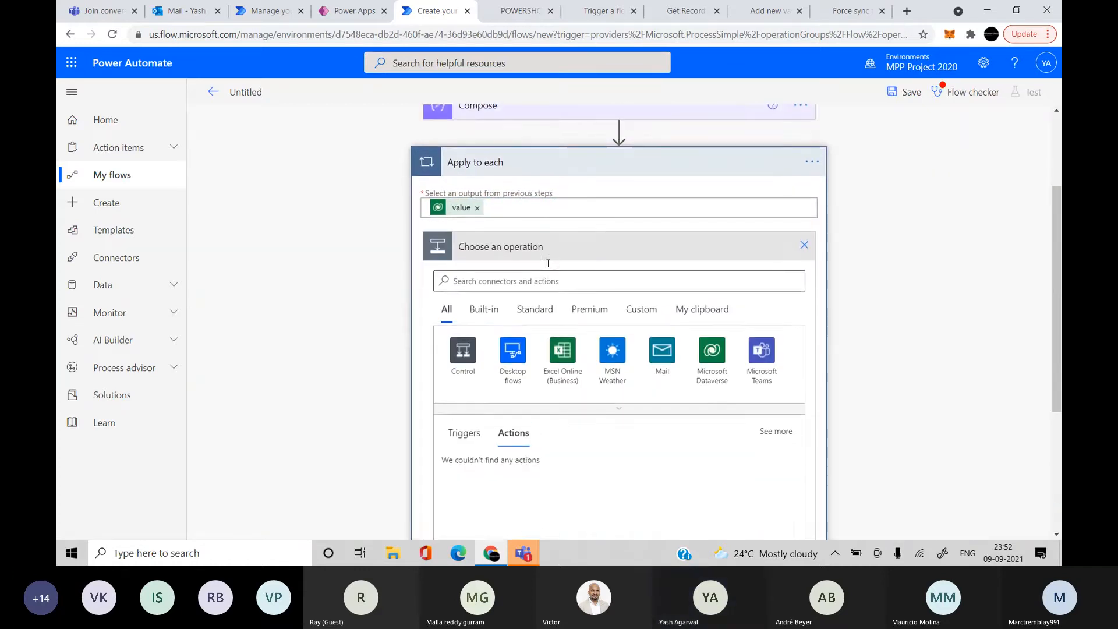
left_click(537, 278)
type("com")
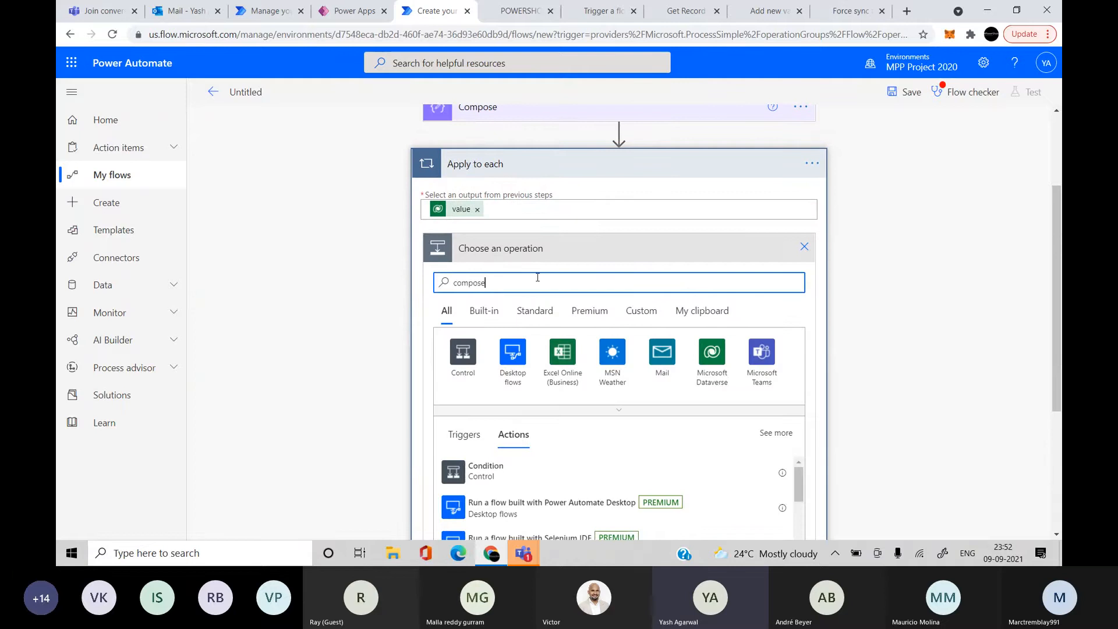
type("pose")
left_click(531, 410)
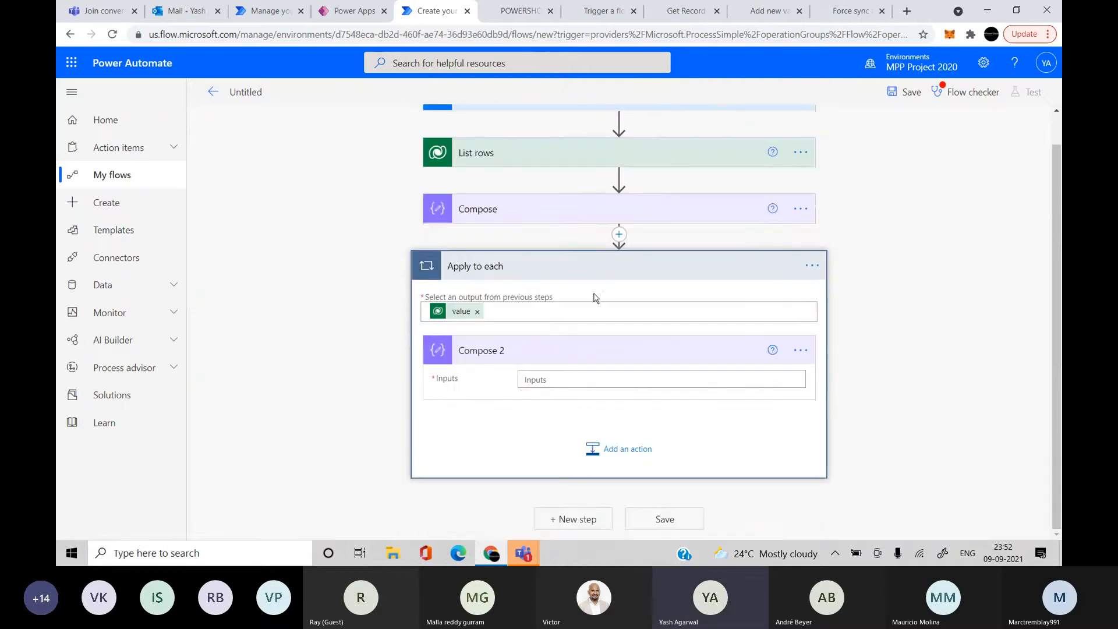
left_click(553, 378)
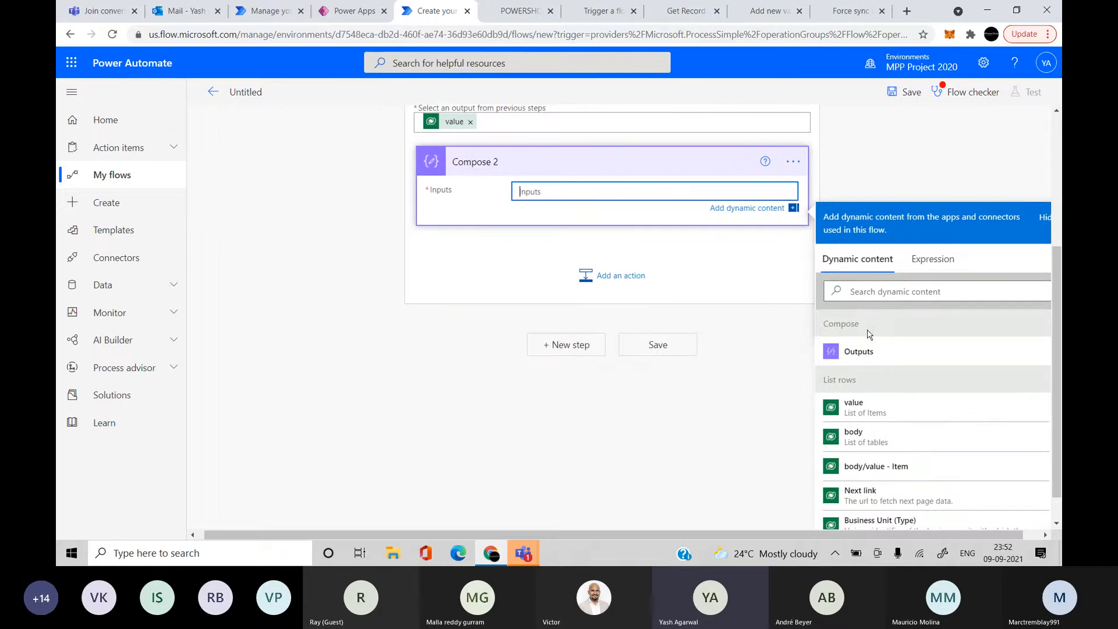
left_click(892, 296)
type("cur")
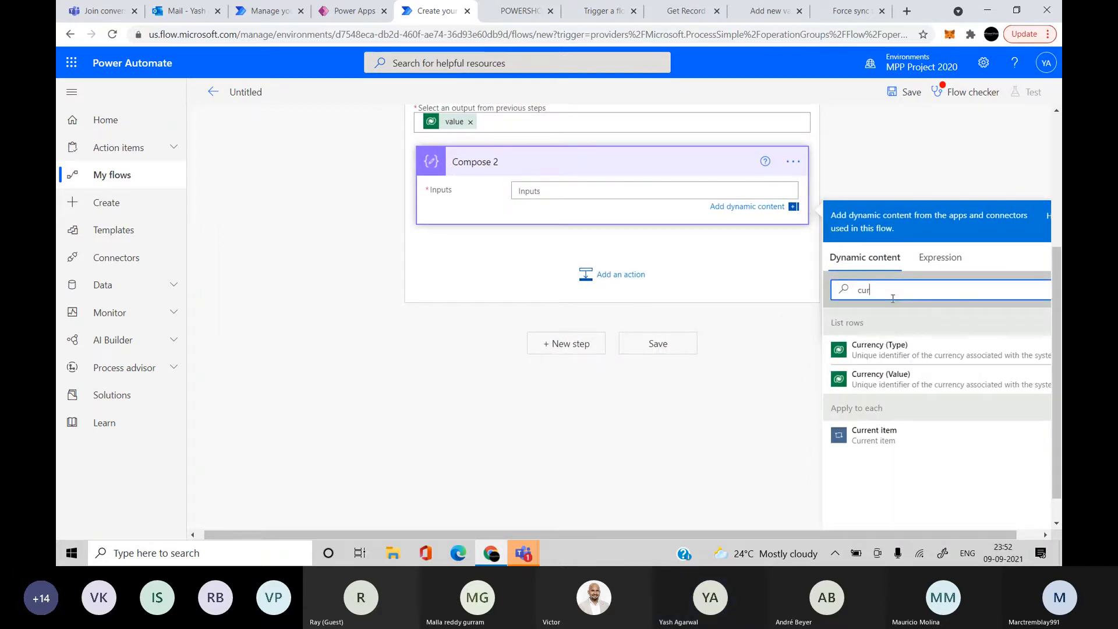
left_click(902, 439)
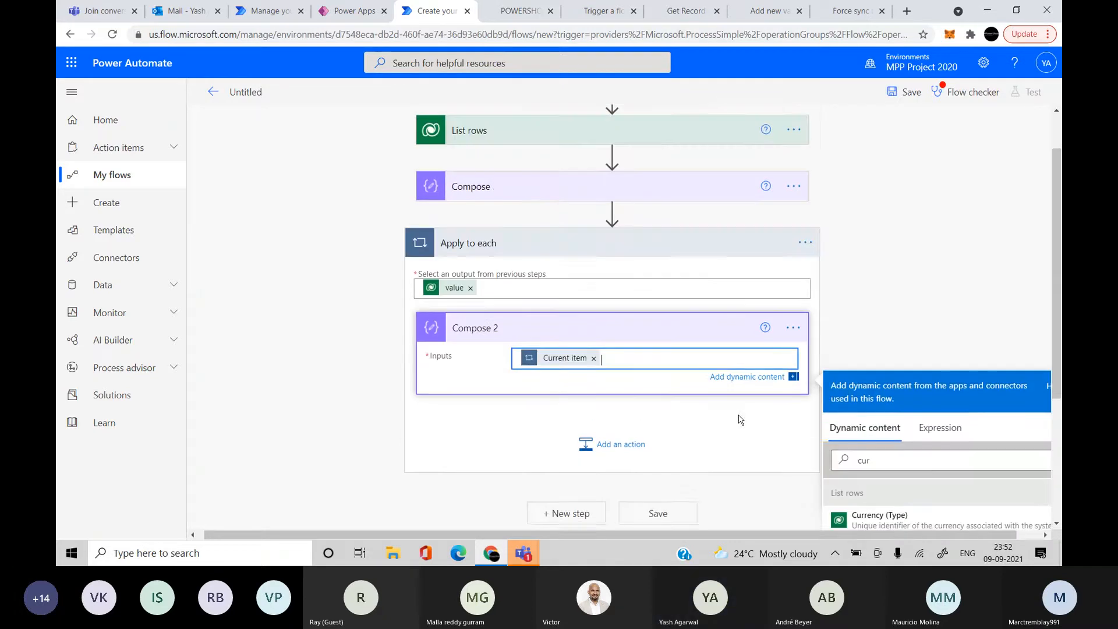
left_click(904, 92)
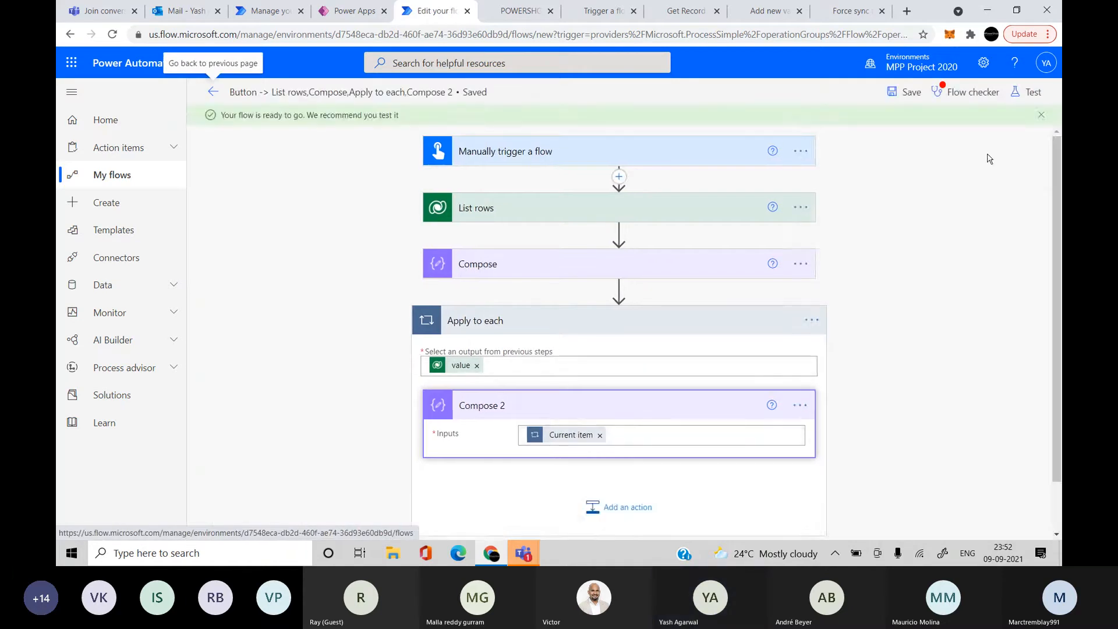
Check the flow for errors, then trigger a manual test run with Run flow
left_click(984, 93)
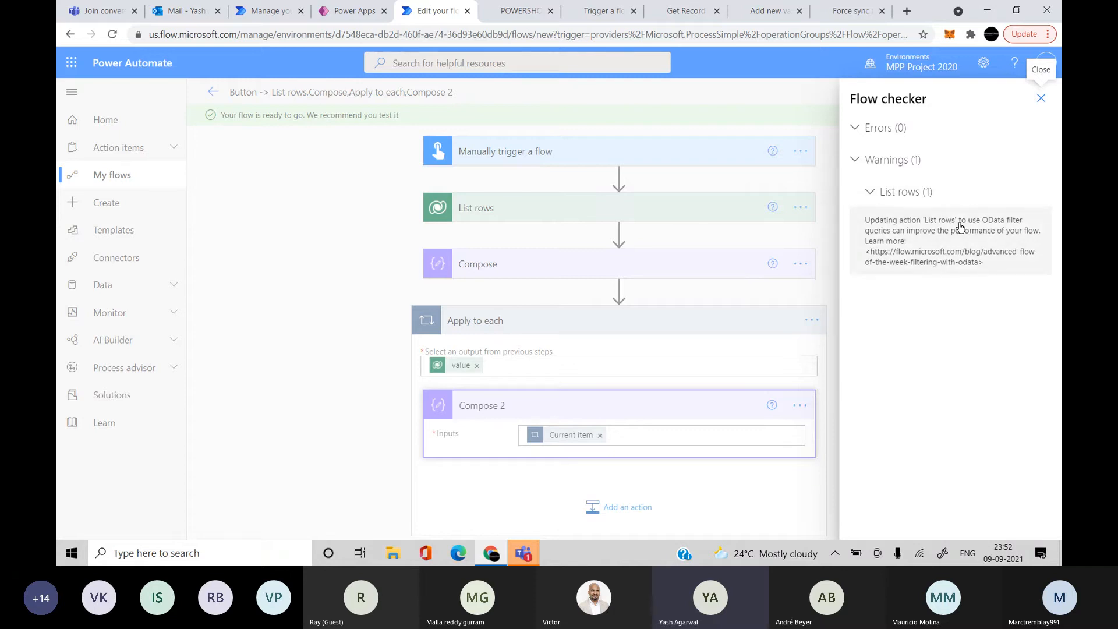
left_click(1040, 98)
left_click(1029, 92)
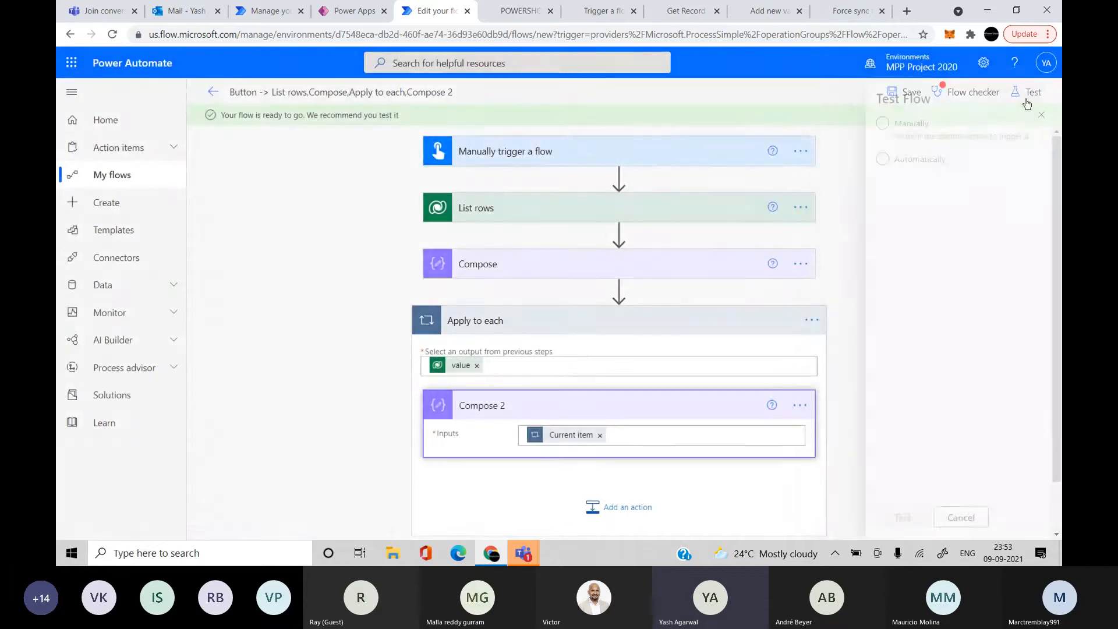
left_click(895, 130)
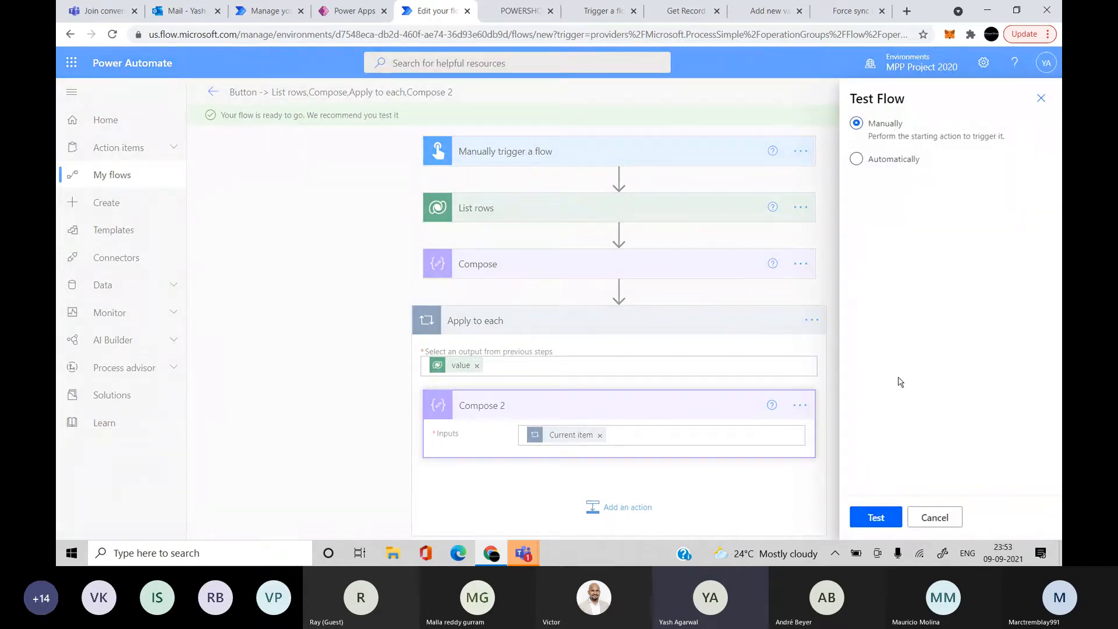
left_click(873, 518)
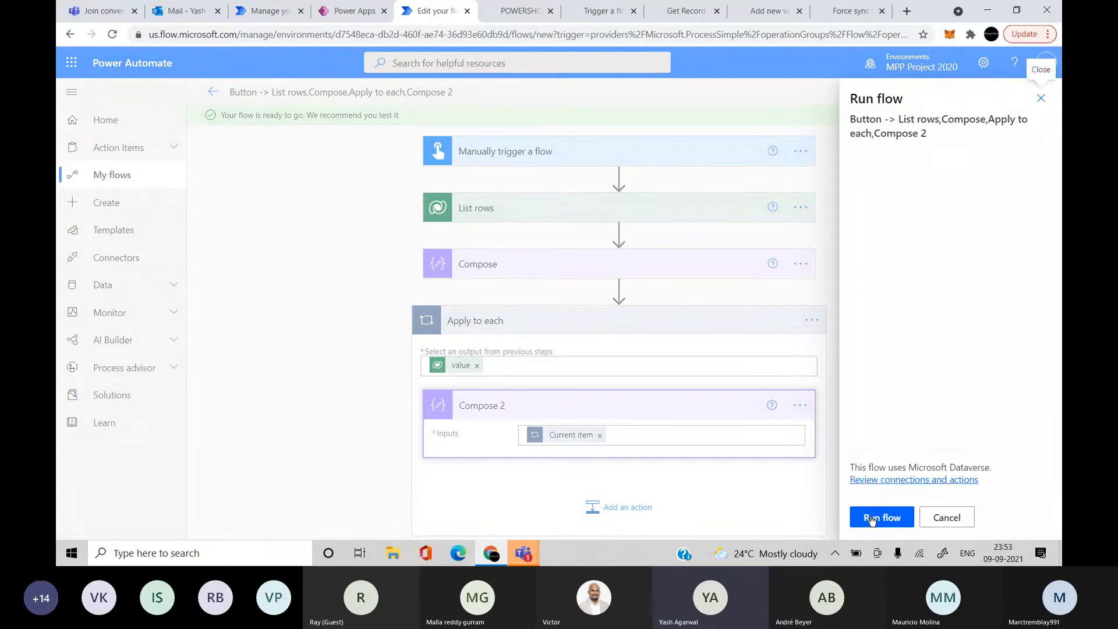
left_click(873, 517)
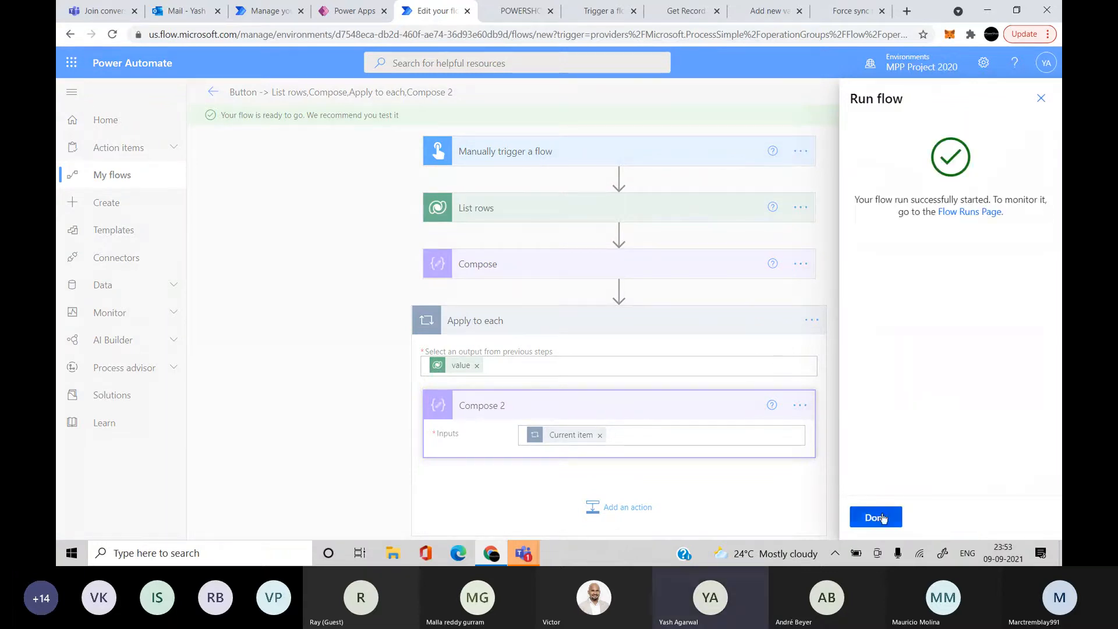
Review the Apply to each, Compose and List rows run details, including the raw List rows output
left_click(875, 517)
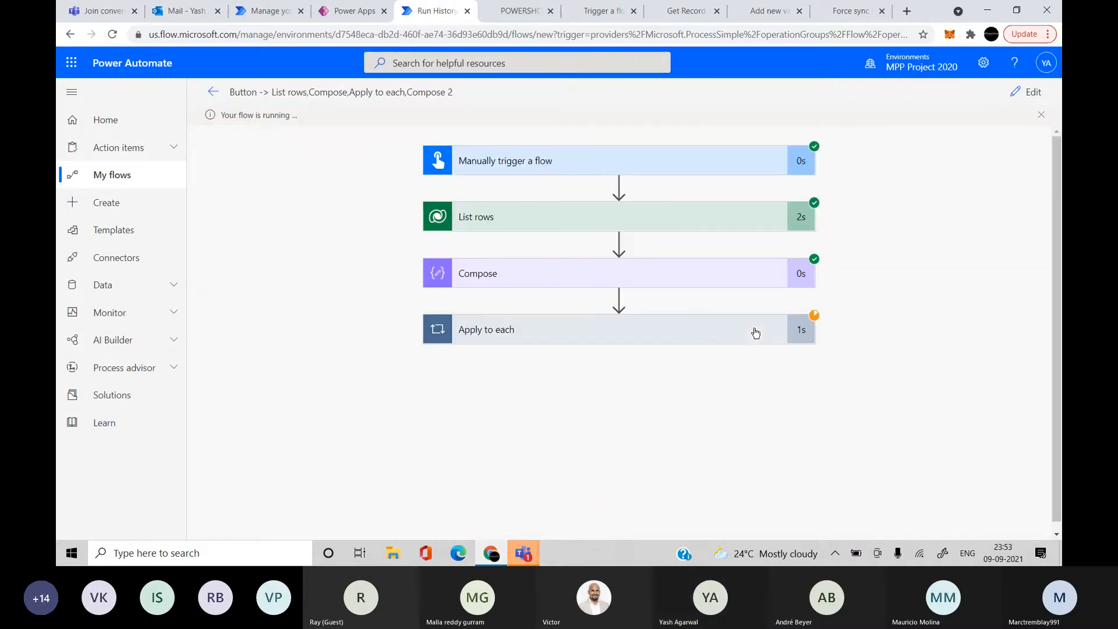
left_click(762, 336)
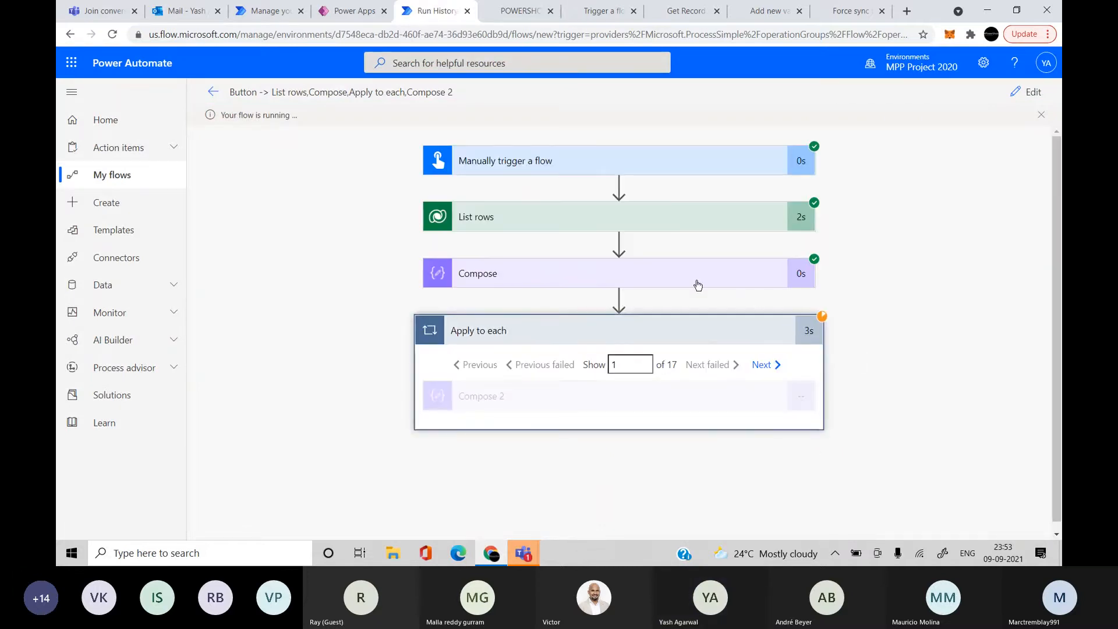
left_click(698, 285)
scroll(648, 299, "down", 2)
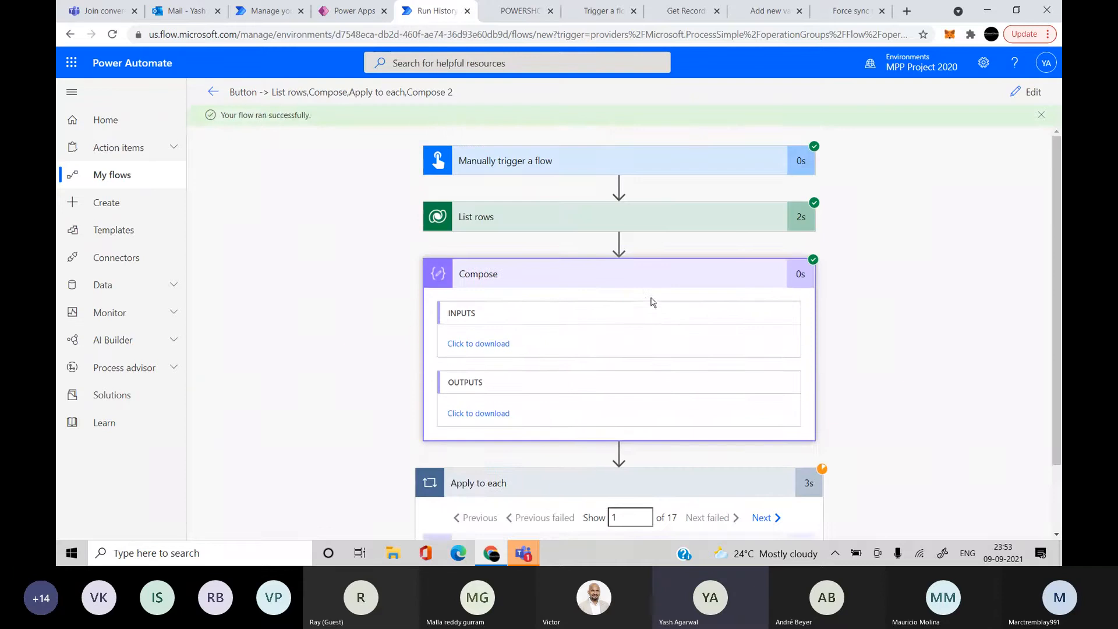
left_click(579, 225)
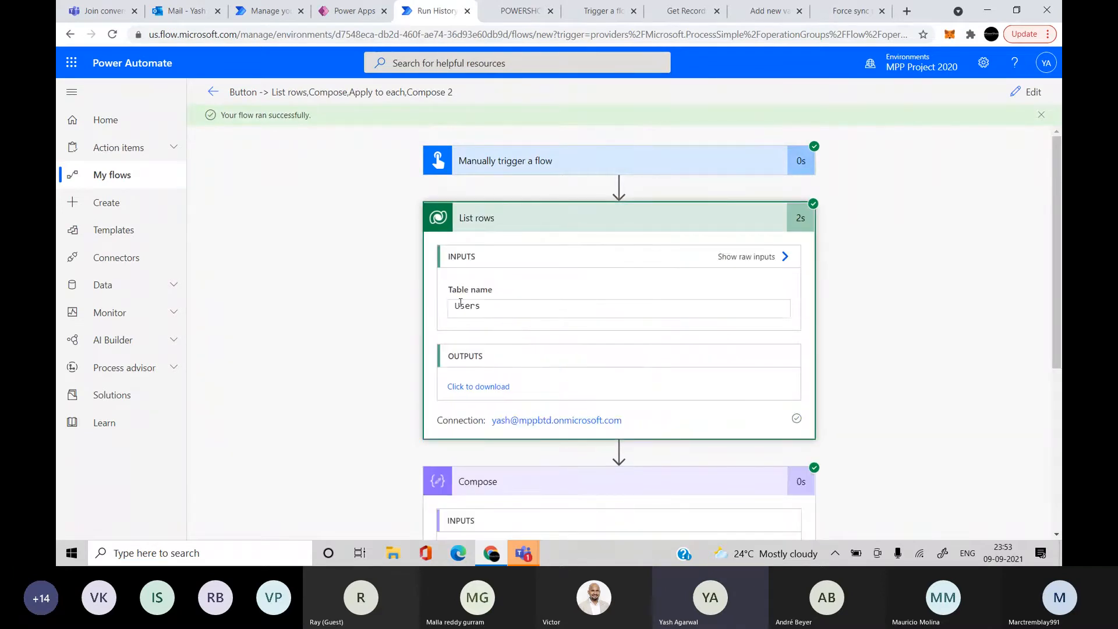
scroll(460, 303, "down", 1)
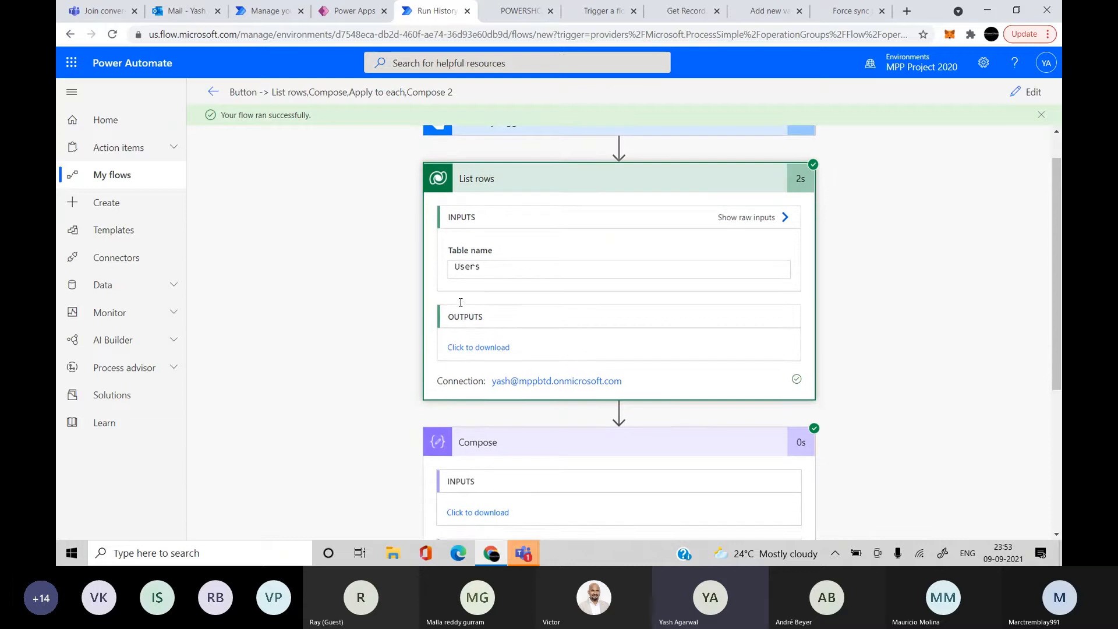
left_click(477, 347)
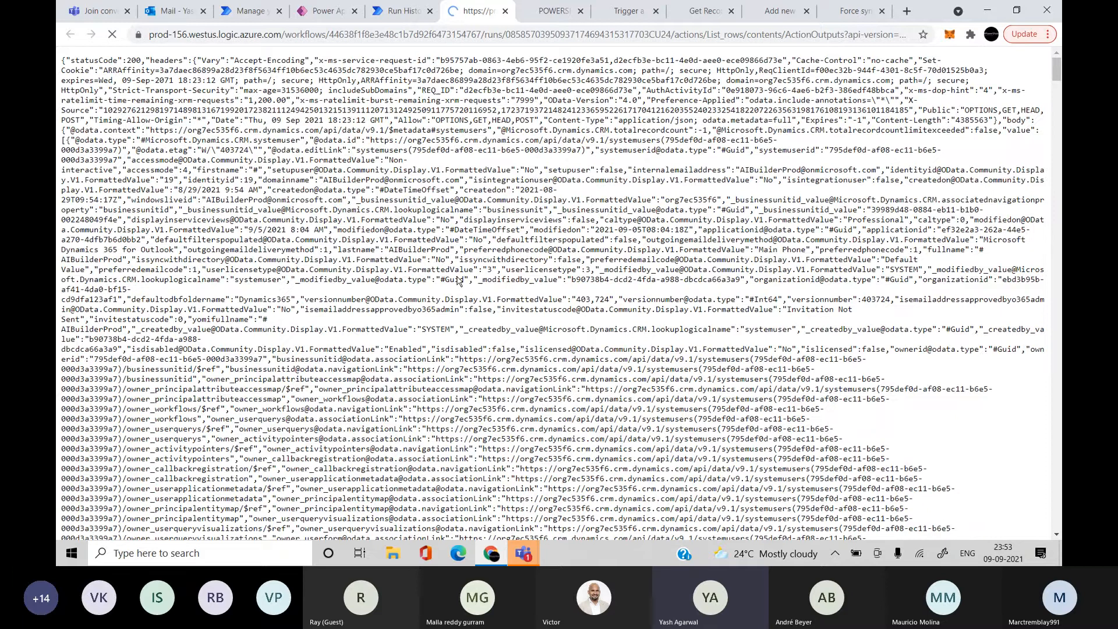
scroll(459, 281, "down", 7)
Back in the run history, expand Compose 2 and scroll through its outputted user record
left_click(378, 11)
scroll(608, 375, "down", 4)
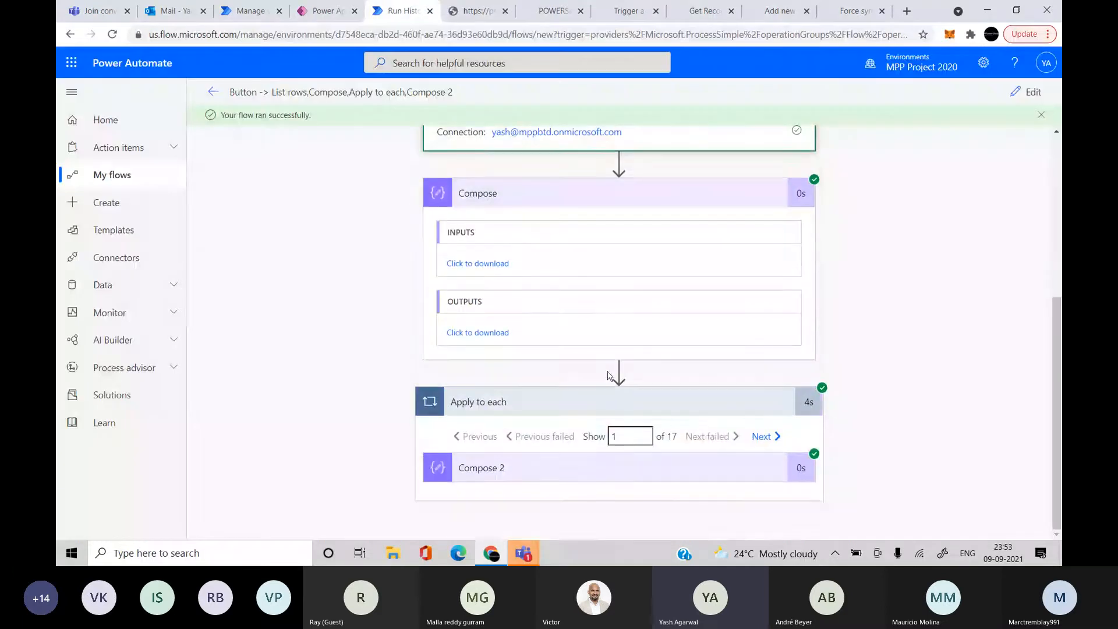
left_click(592, 466)
scroll(731, 501, "down", 4)
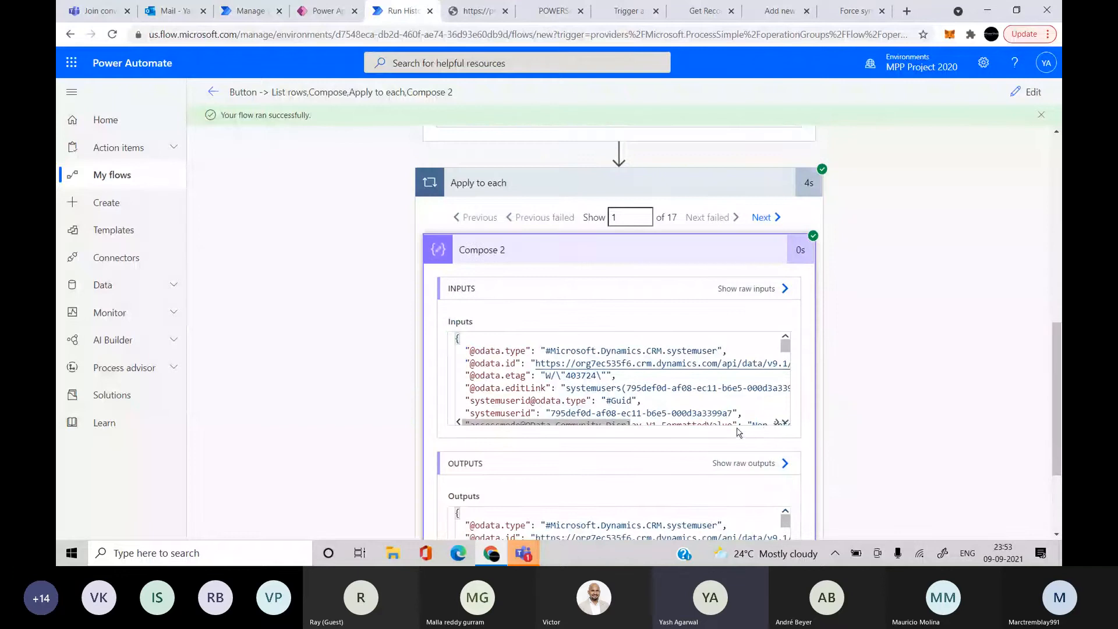
scroll(812, 438, "down", 1)
scroll(812, 438, "down", 1)
scroll(712, 431, "down", 3)
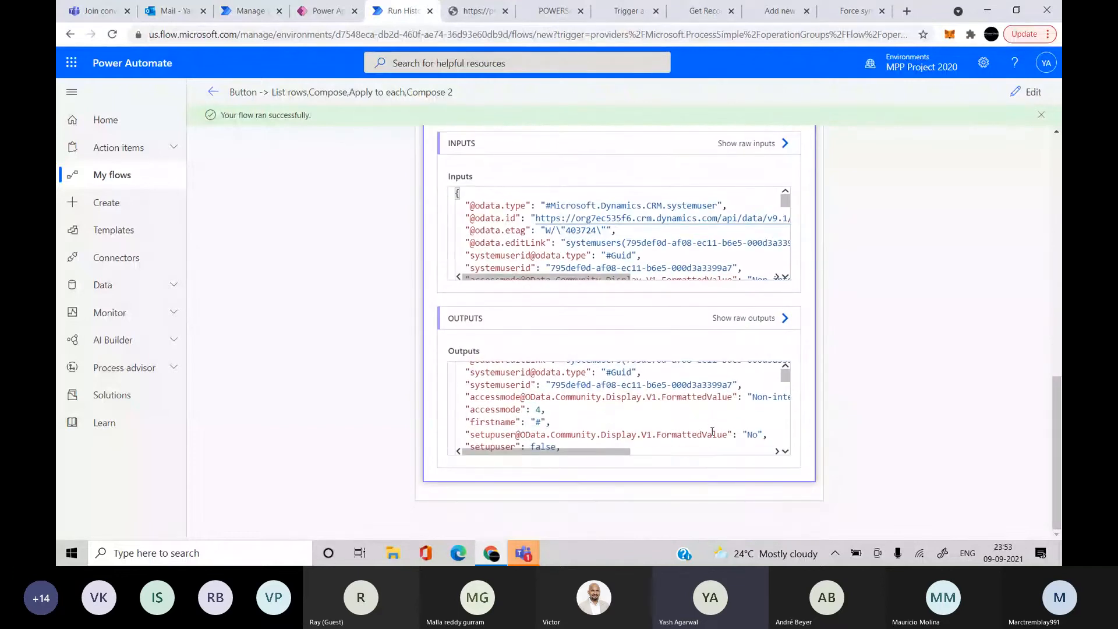
scroll(711, 431, "down", 5)
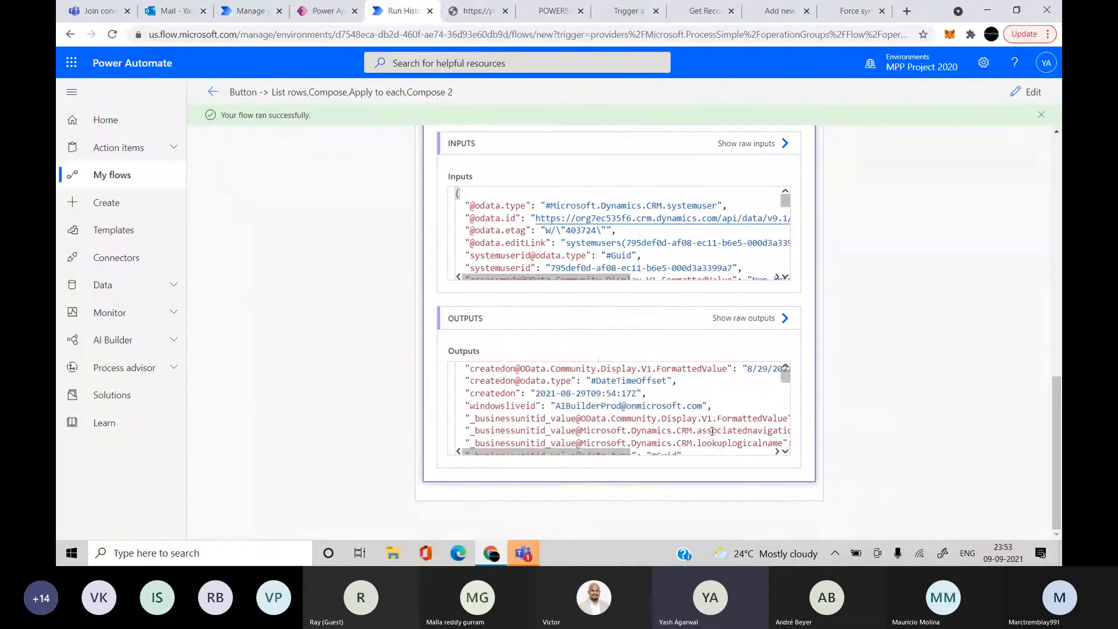
scroll(712, 432, "down", 5)
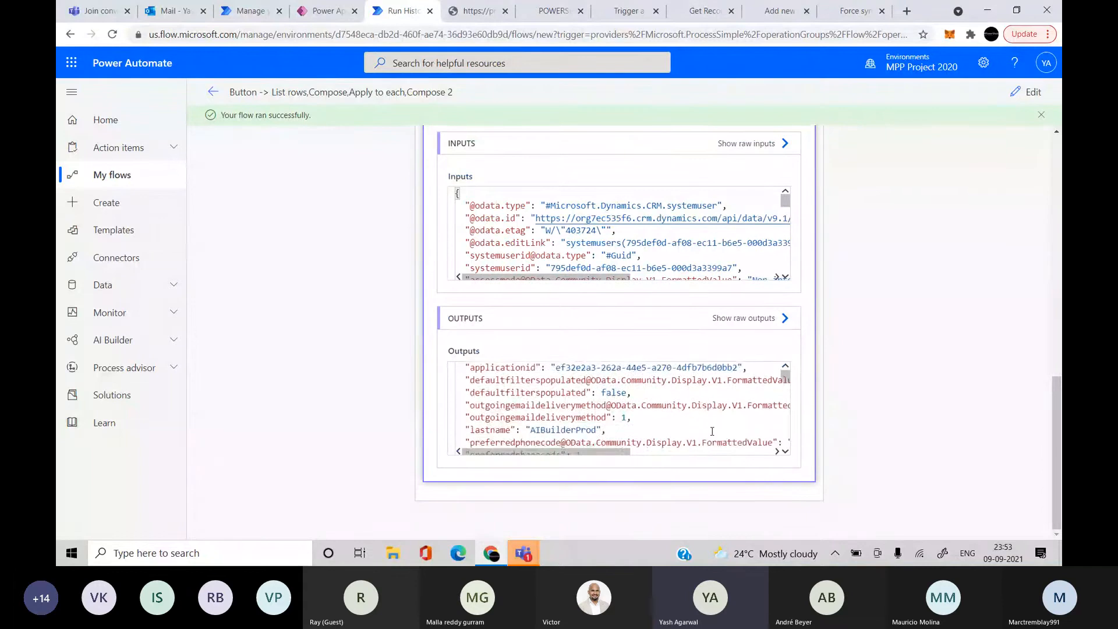
scroll(711, 432, "down", 5)
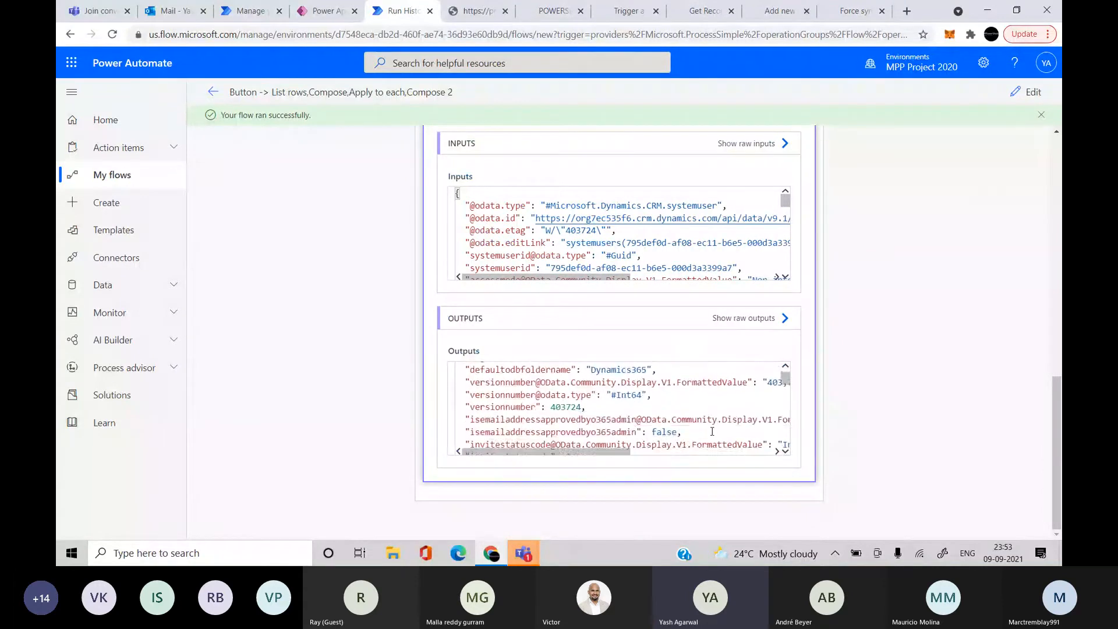
scroll(711, 431, "up", 15)
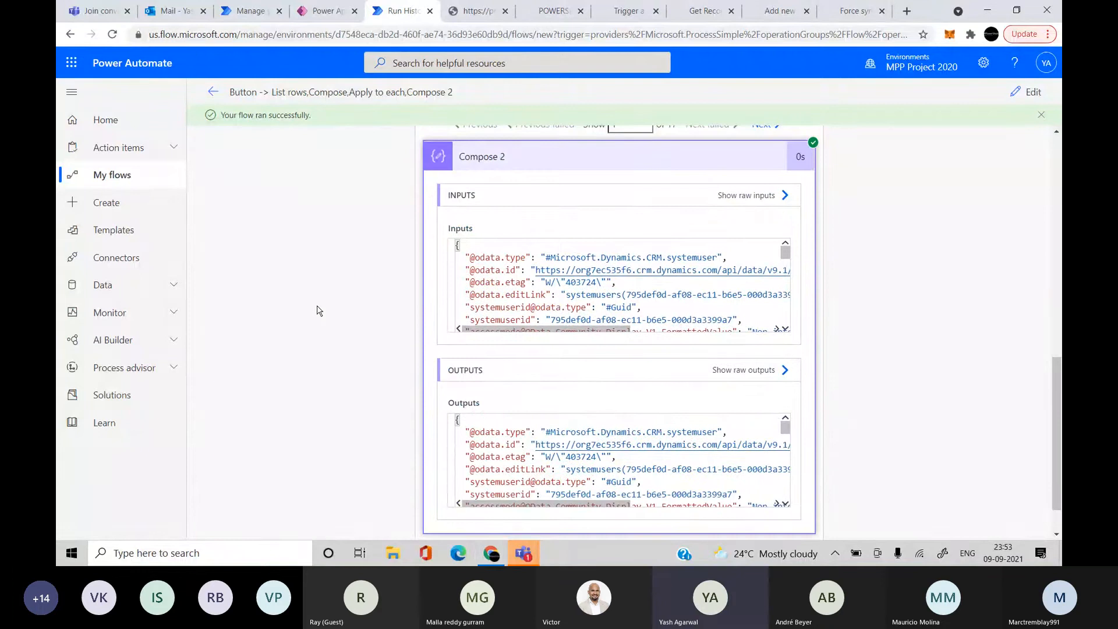
Search the raw JSON output for the user's name with Ctrl+F and scroll around the match
left_click(464, 19)
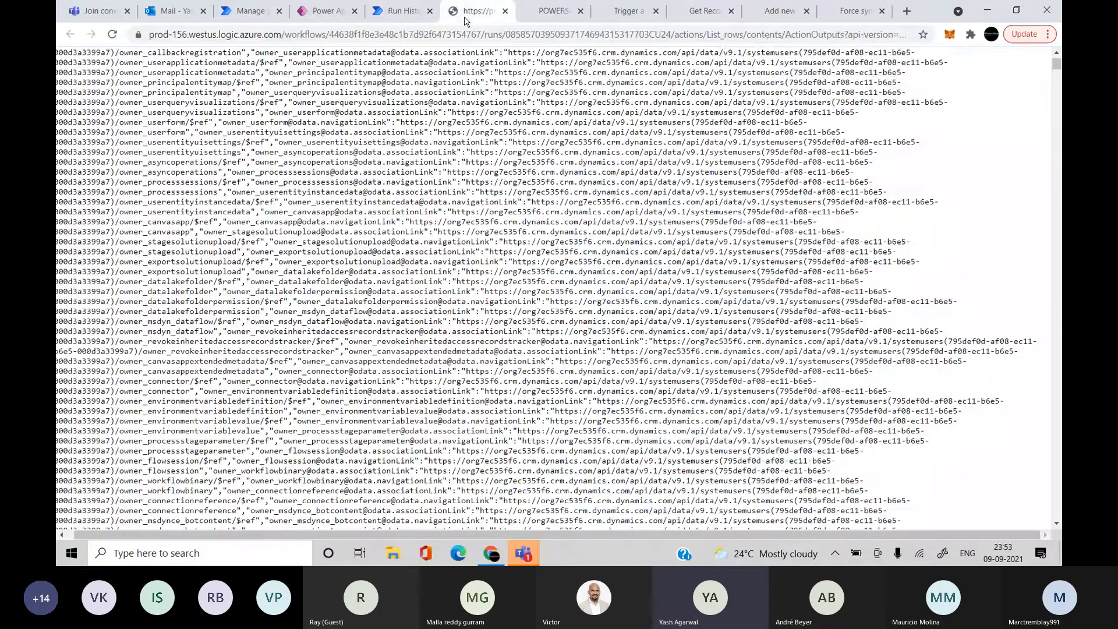
key("ctrl+f")
type("yash")
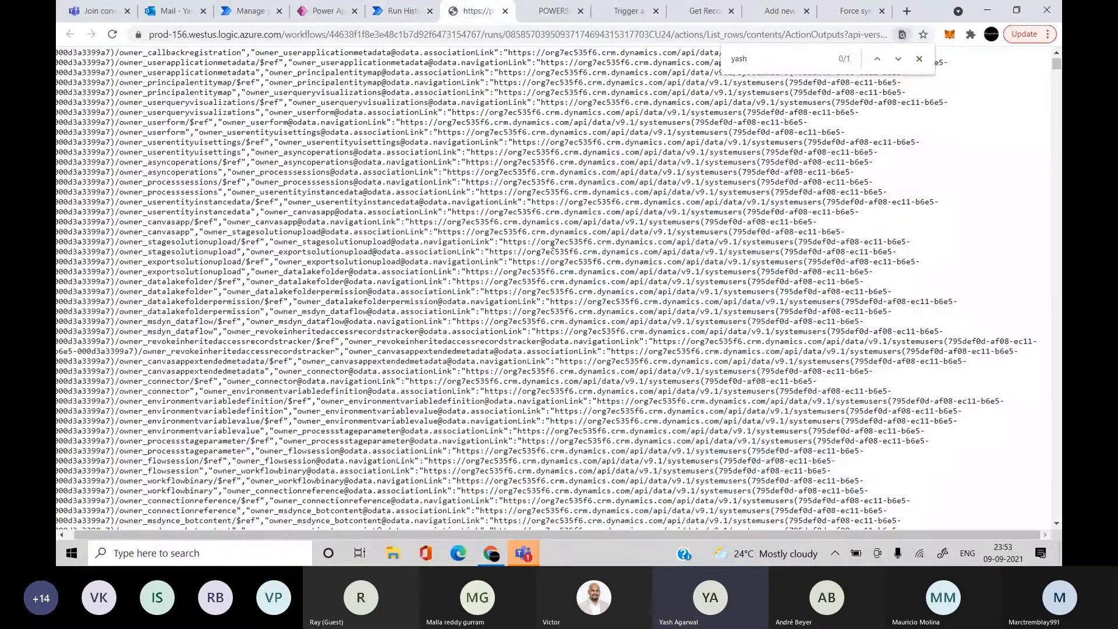
key("Return")
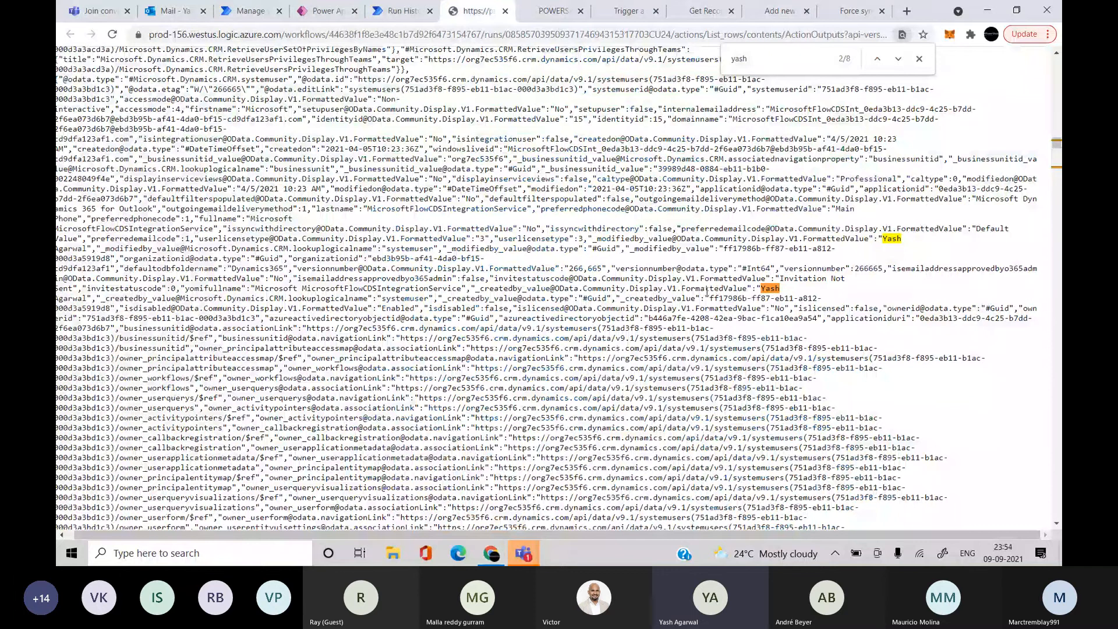
scroll(707, 293, "up", 1)
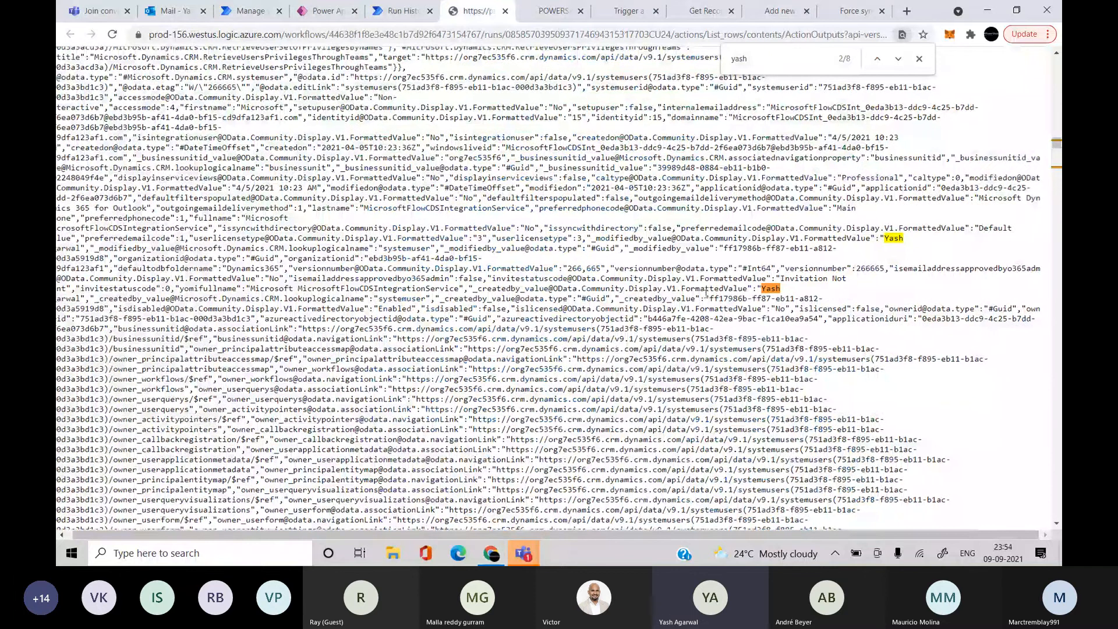
scroll(707, 293, "up", 3)
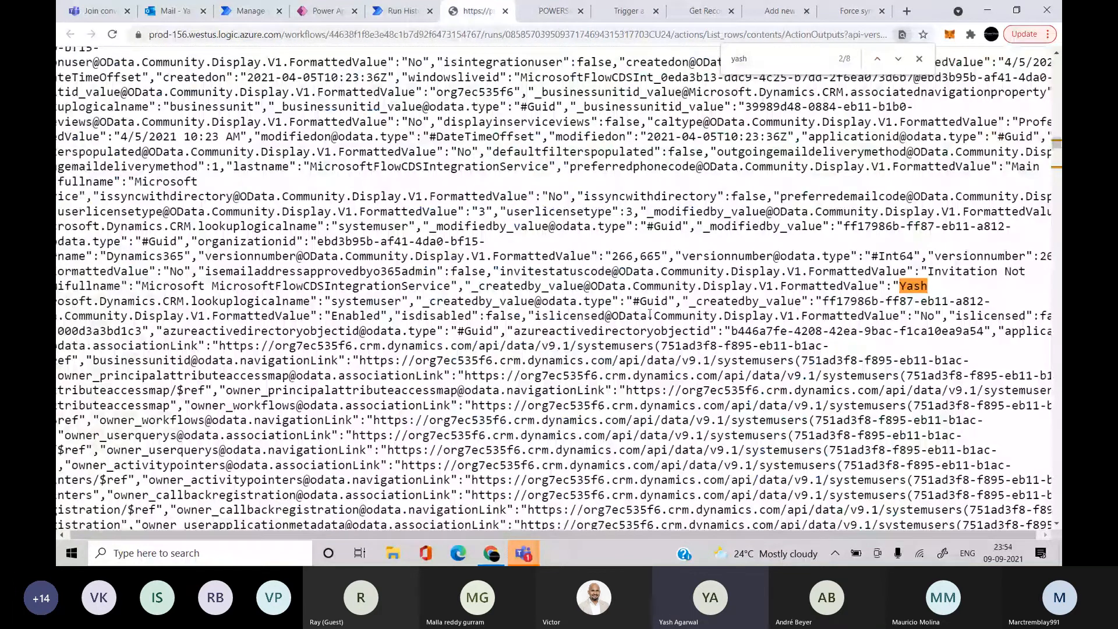
scroll(650, 314, "left", 4)
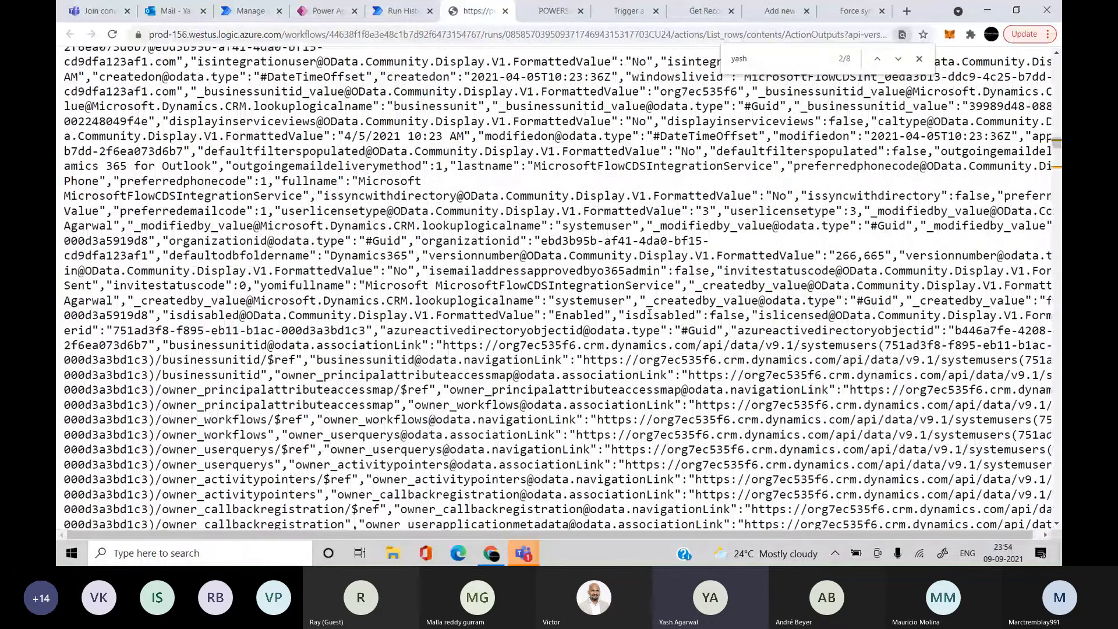
scroll(649, 314, "right", 9)
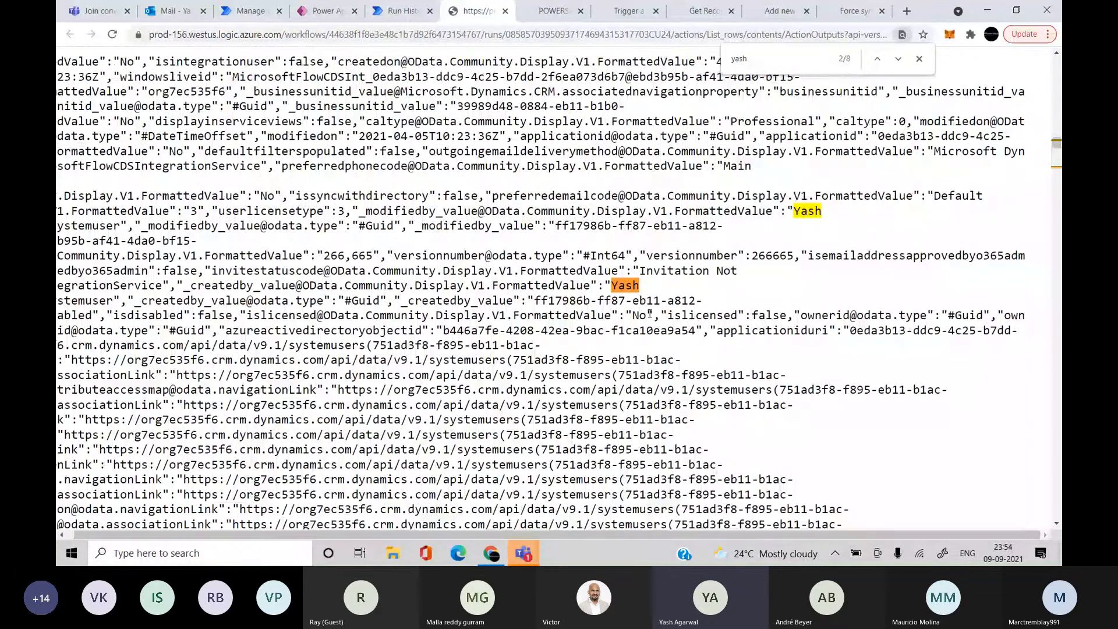
scroll(649, 314, "left", 1)
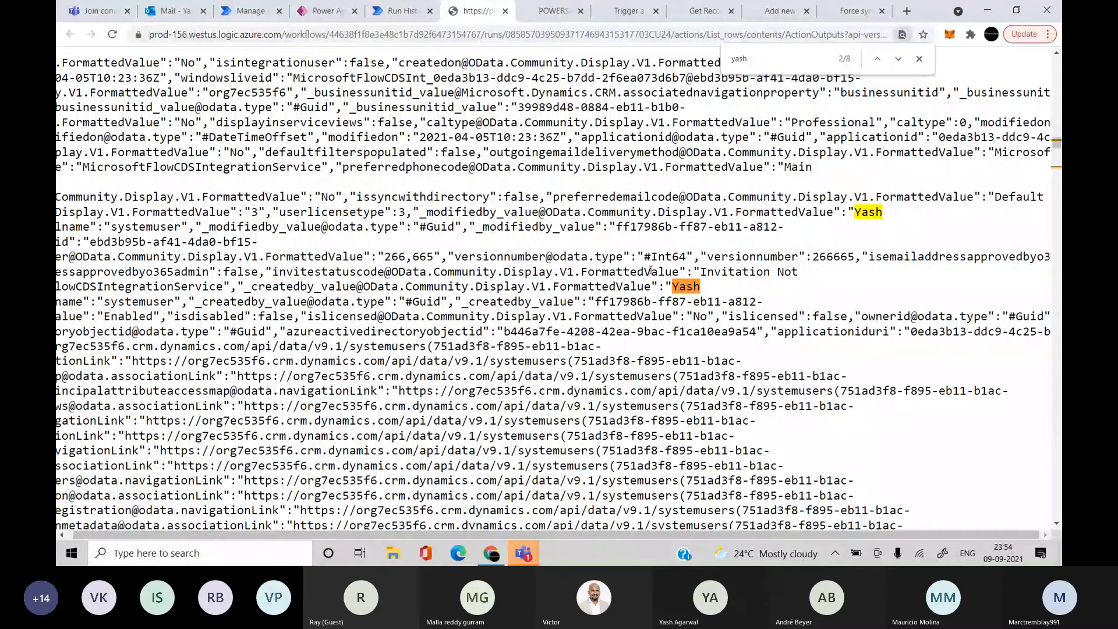
scroll(650, 271, "left", 6)
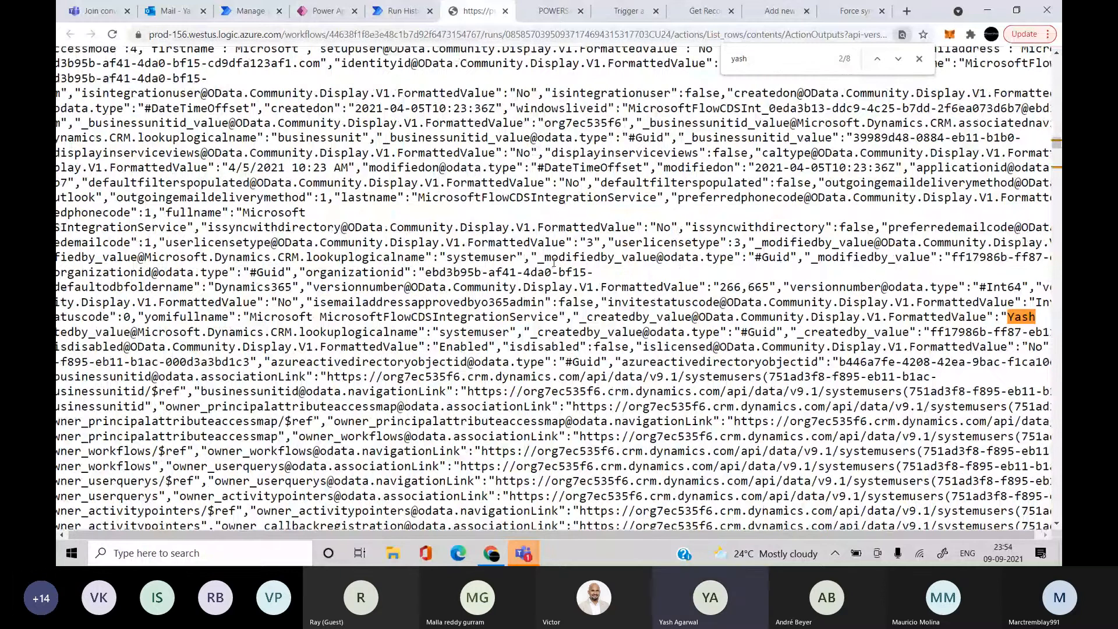
scroll(554, 263, "left", 1)
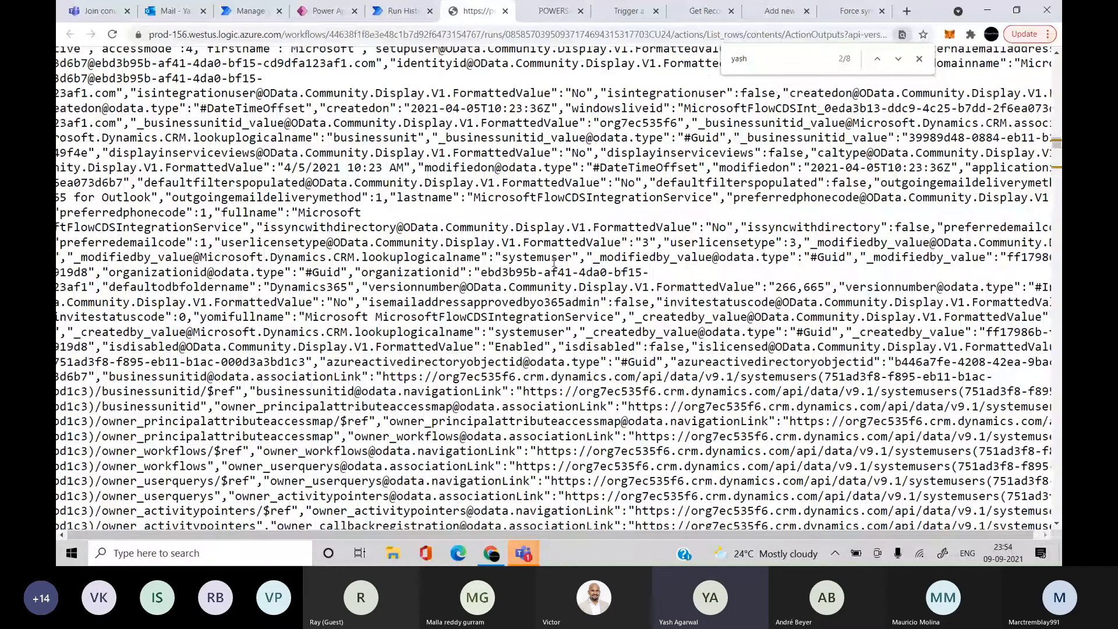
scroll(554, 264, "left", 1)
scroll(553, 263, "down", 2)
scroll(398, 168, "down", 1)
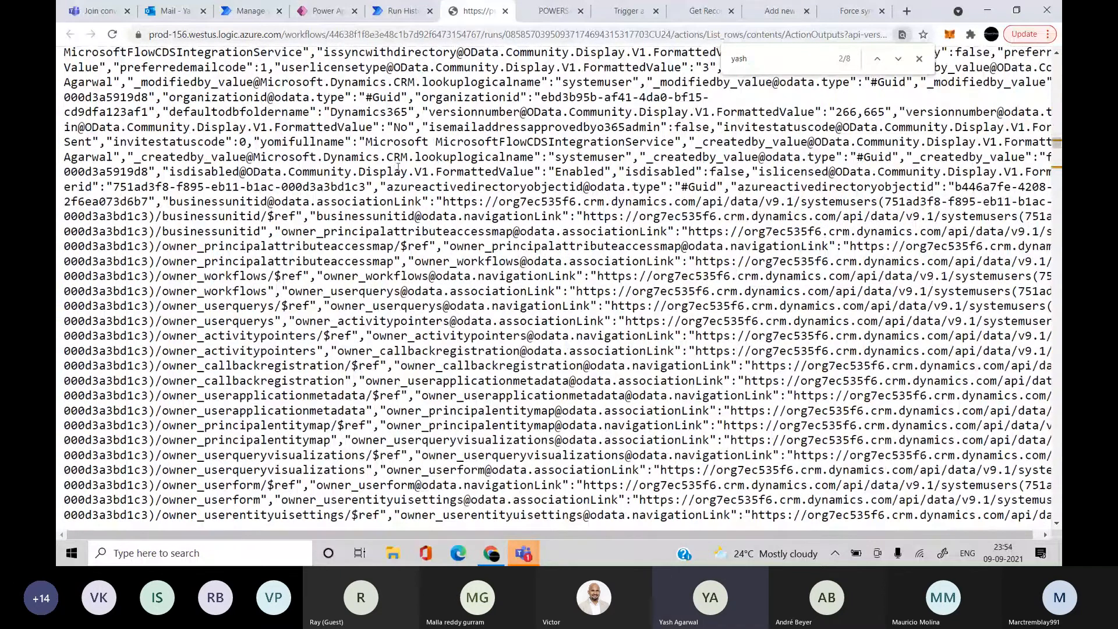
Return to the run, open the flow in edit mode, and expand List rows
left_click(388, 6)
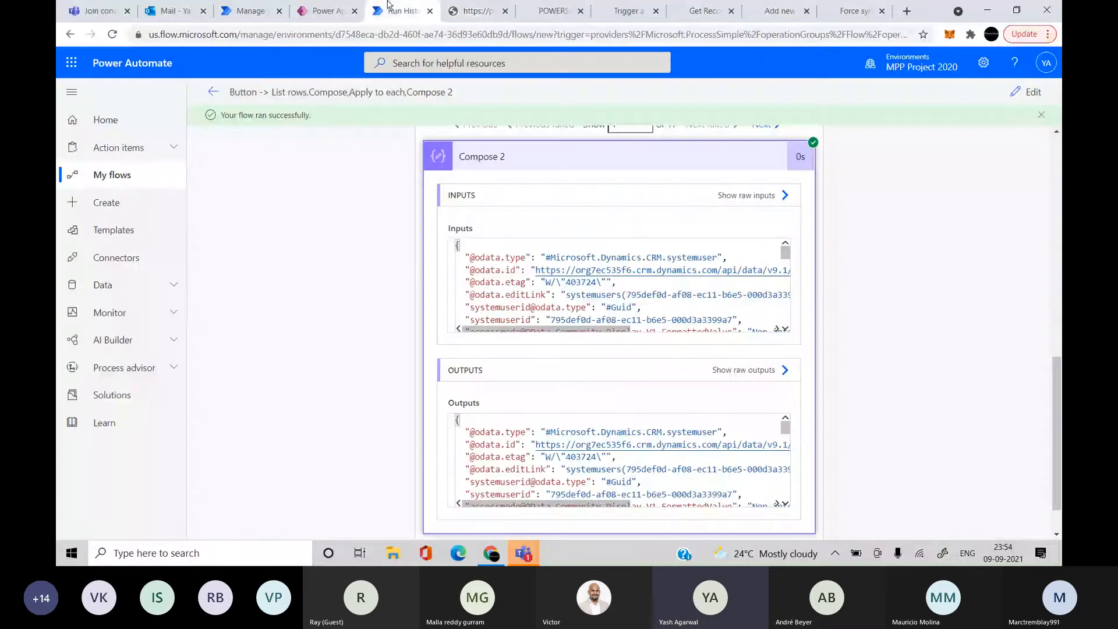
left_click(1027, 92)
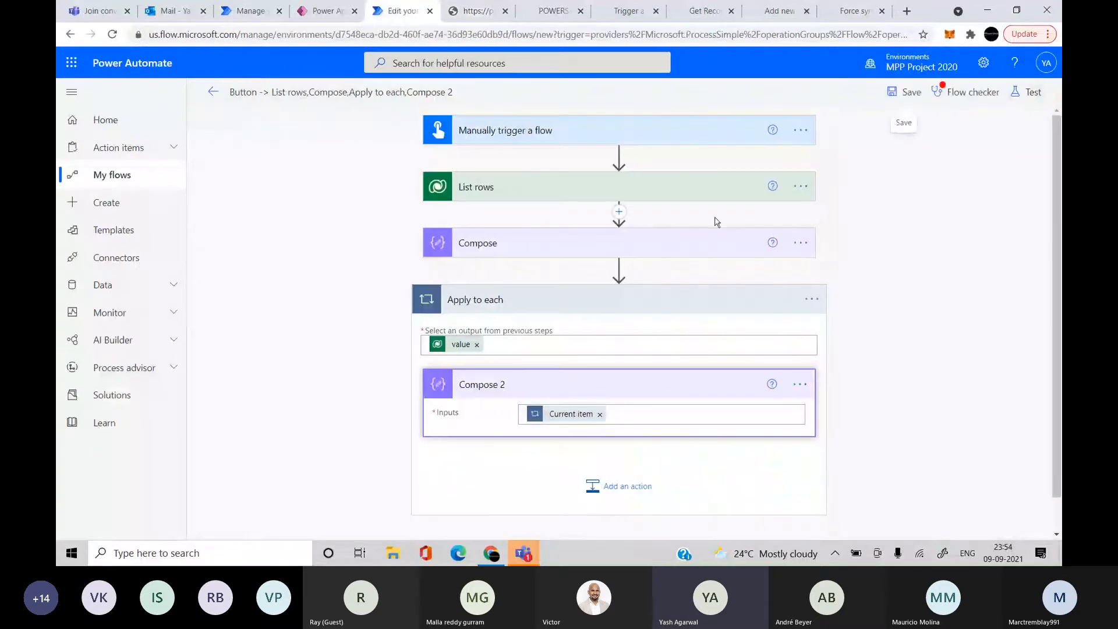
left_click(694, 186)
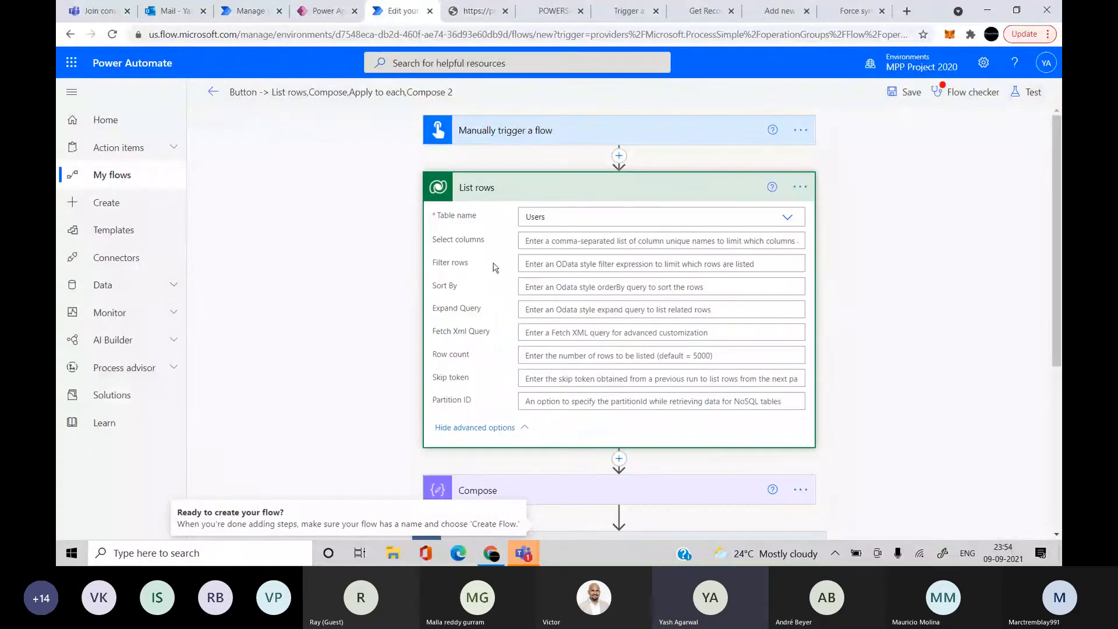
Filter the Power Apps tables list for 'users'
left_click(325, 10)
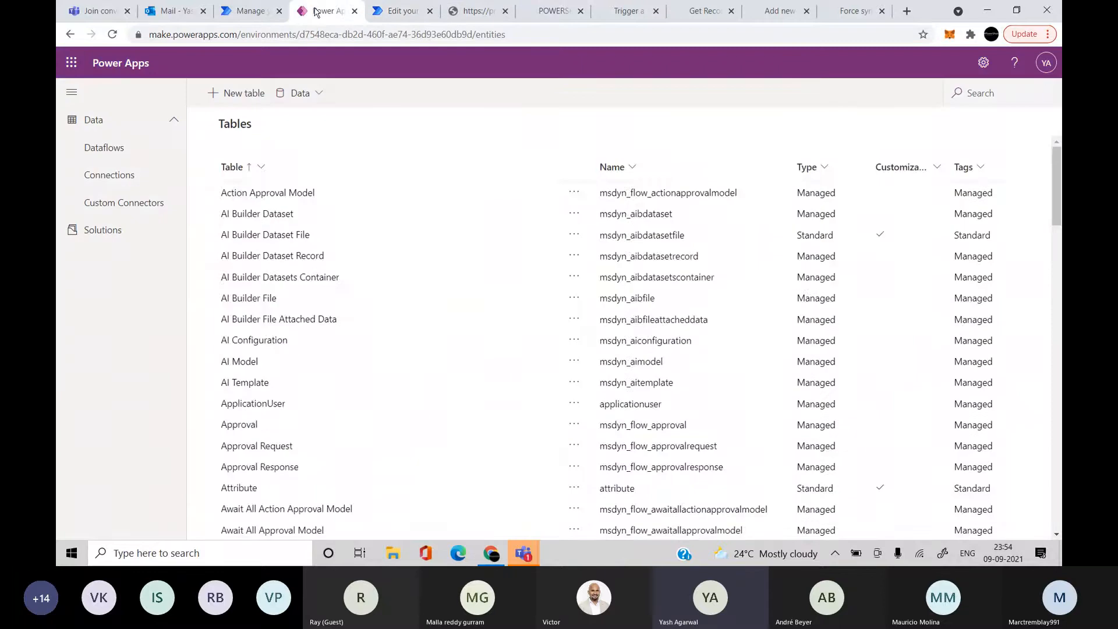
scroll(317, 495, "down", 20)
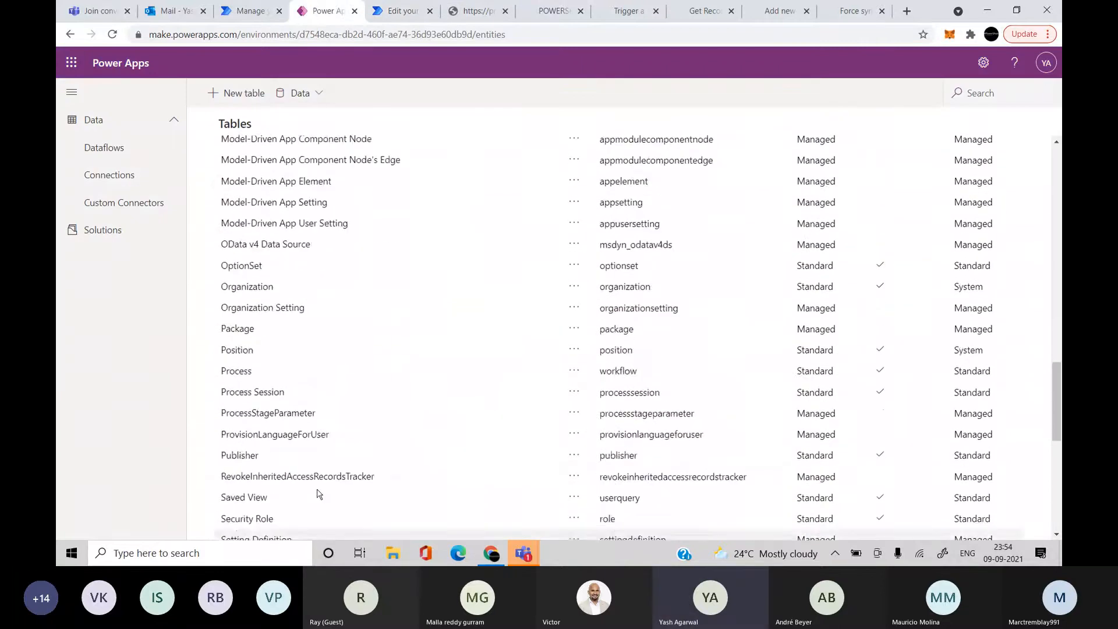
left_click(986, 91)
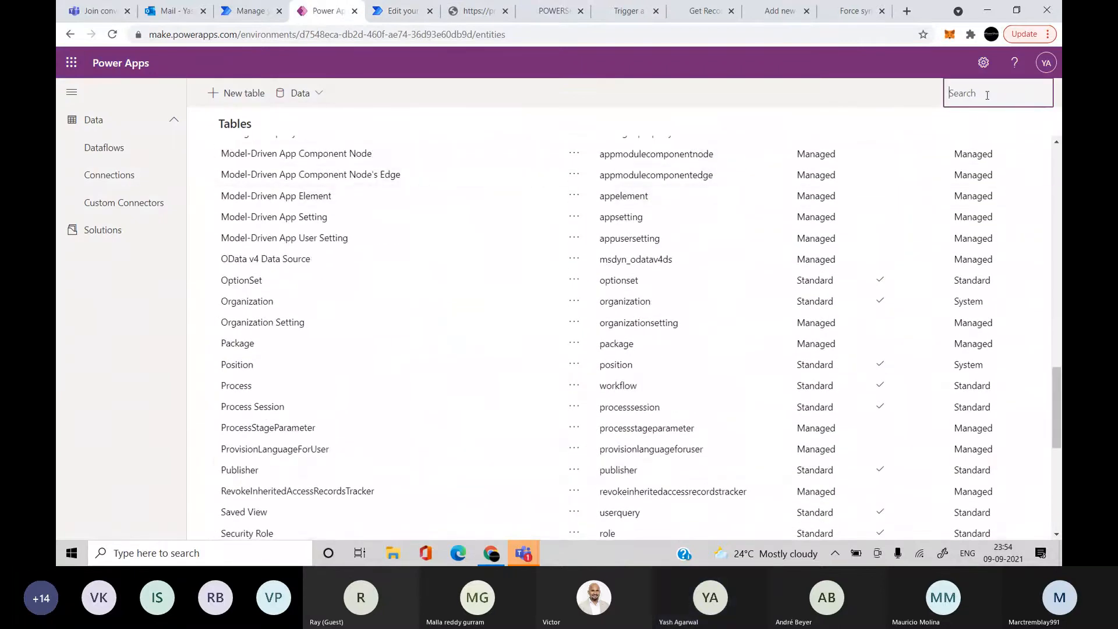
type("users")
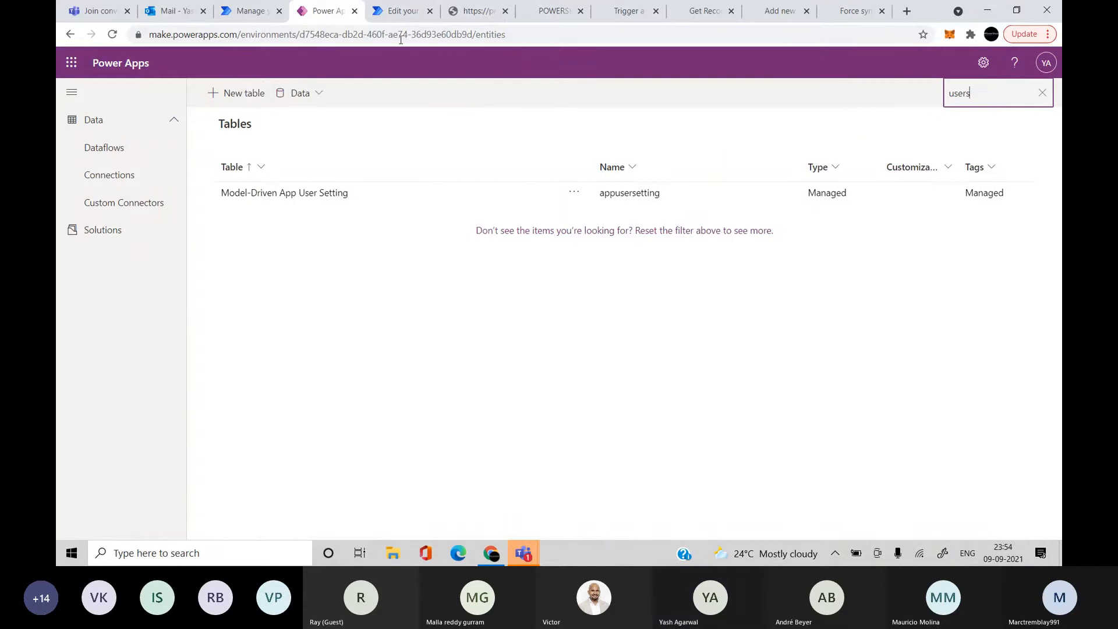
Check the solution's tables and the User table's columns, then go back to the flow
left_click(266, 17)
scroll(438, 404, "down", 4)
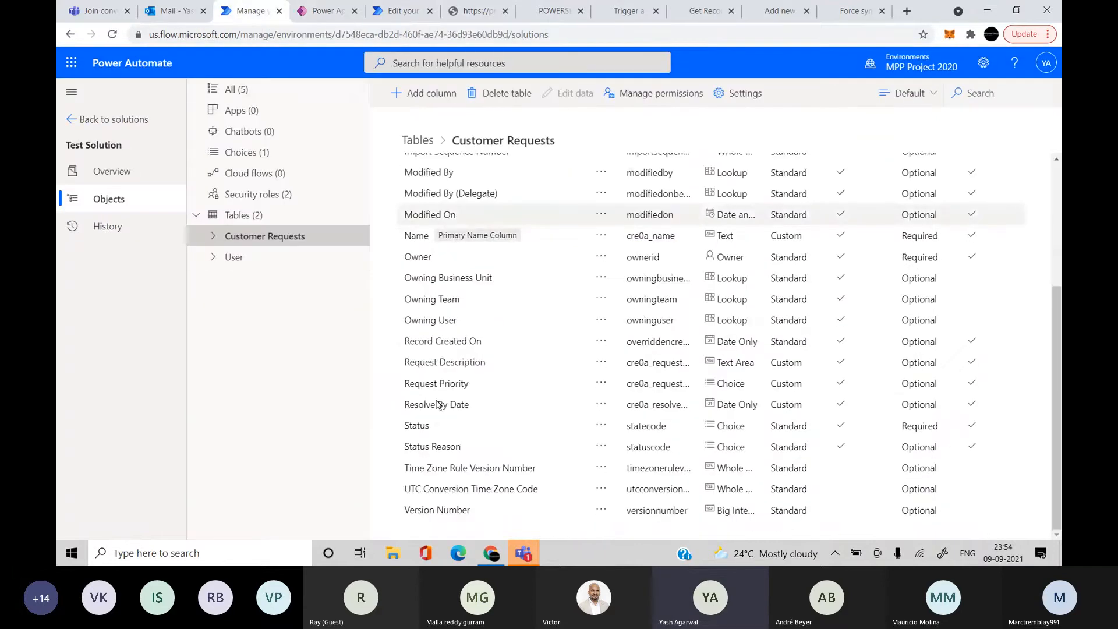
left_click(416, 140)
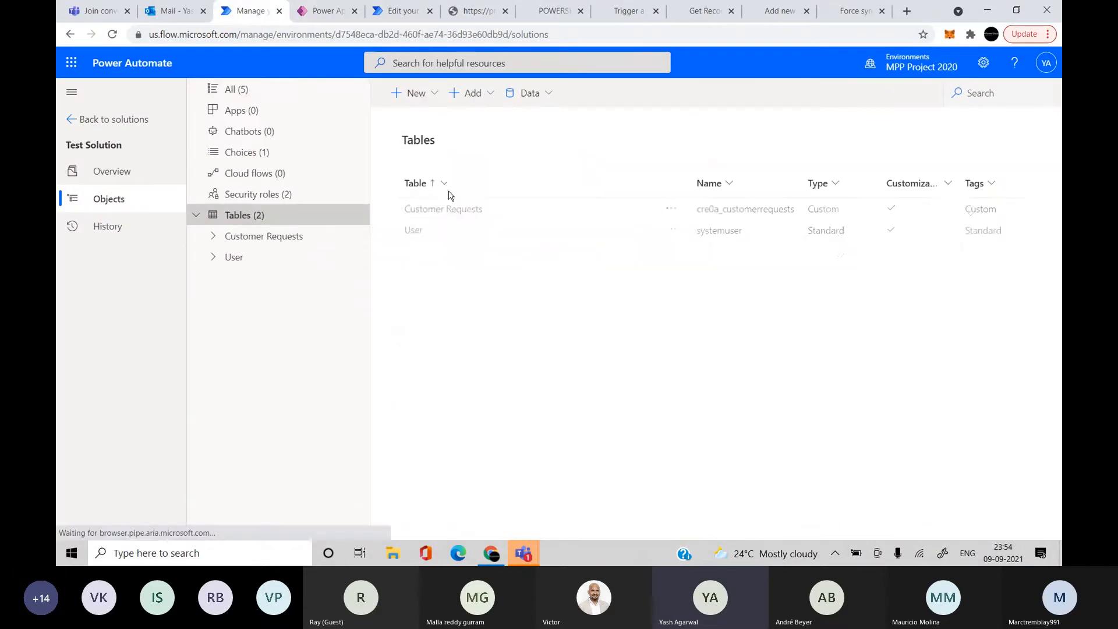
left_click(412, 230)
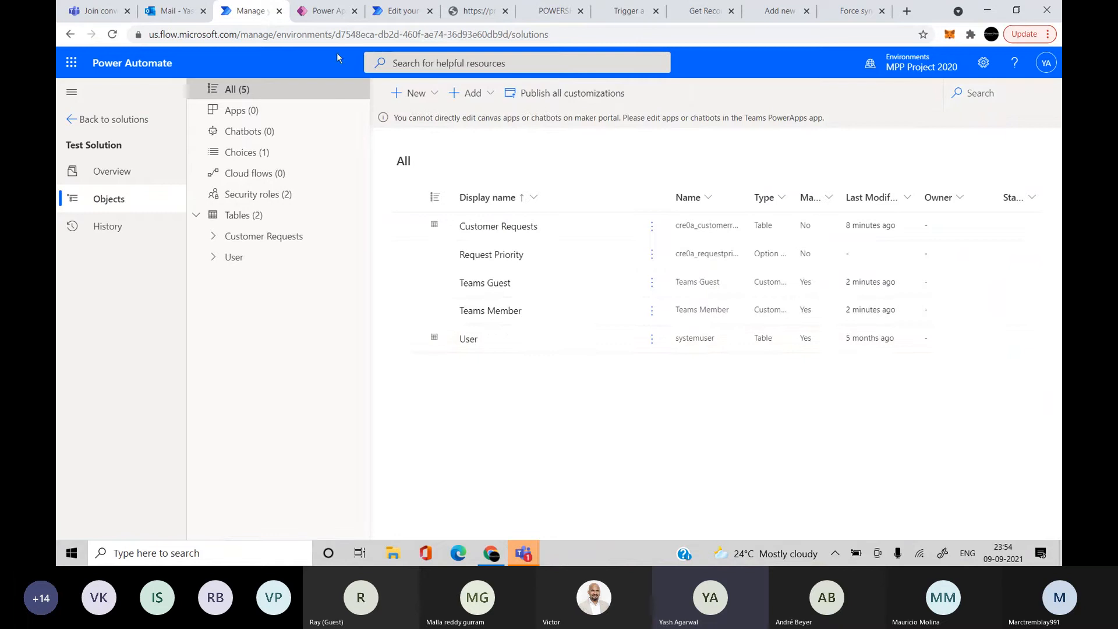
left_click(317, 11)
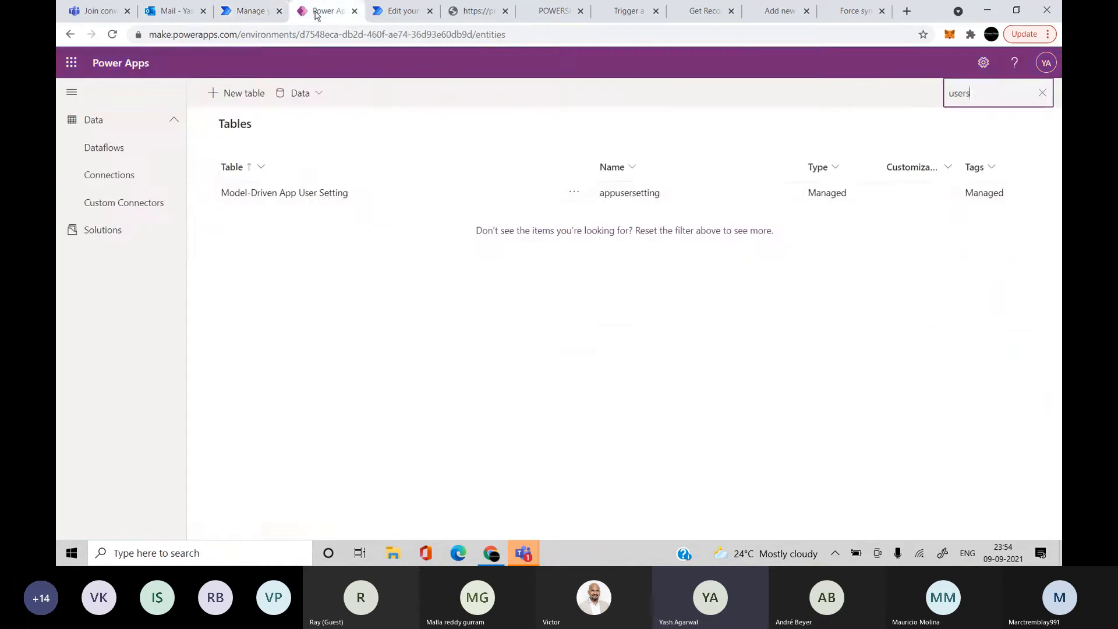
left_click(402, 11)
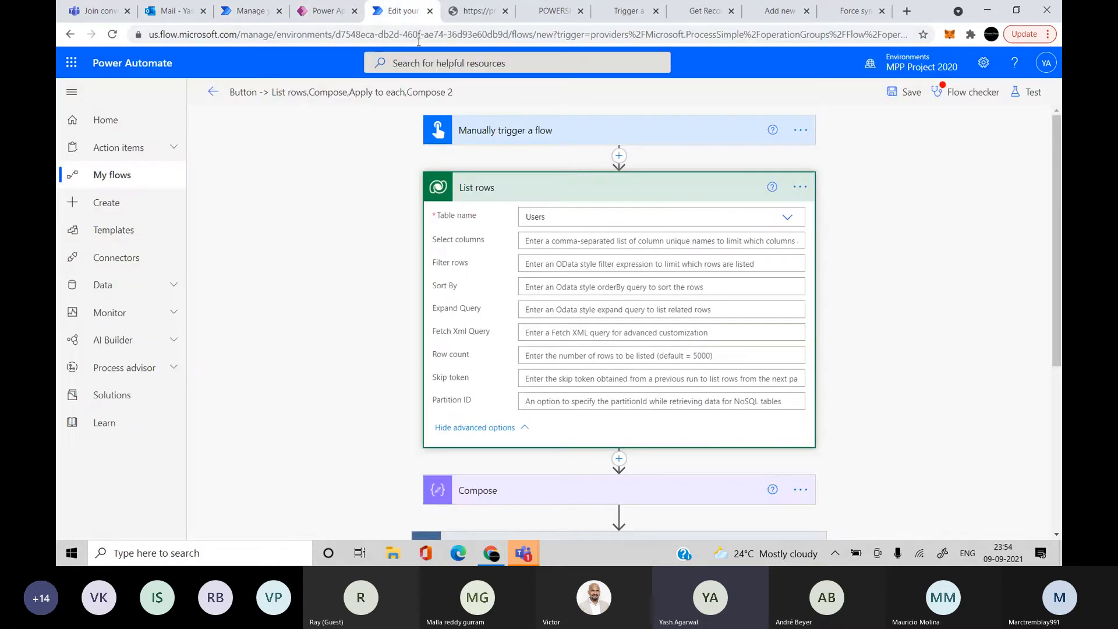
Try typing a primary email filter in List rows Filter rows, then clear it
left_click(560, 263)
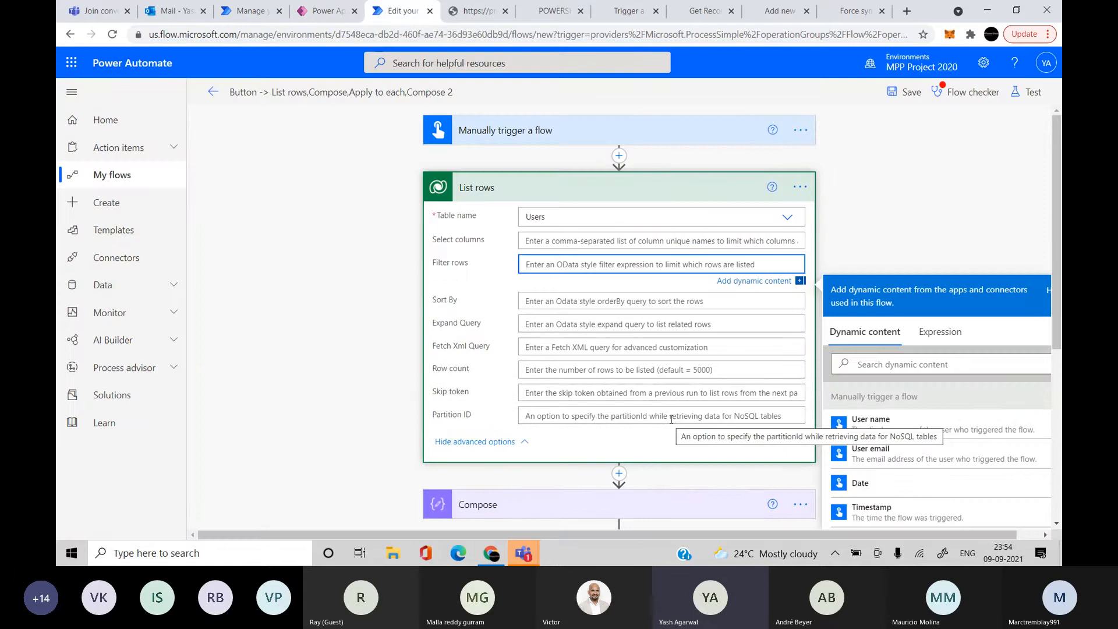
type("pr")
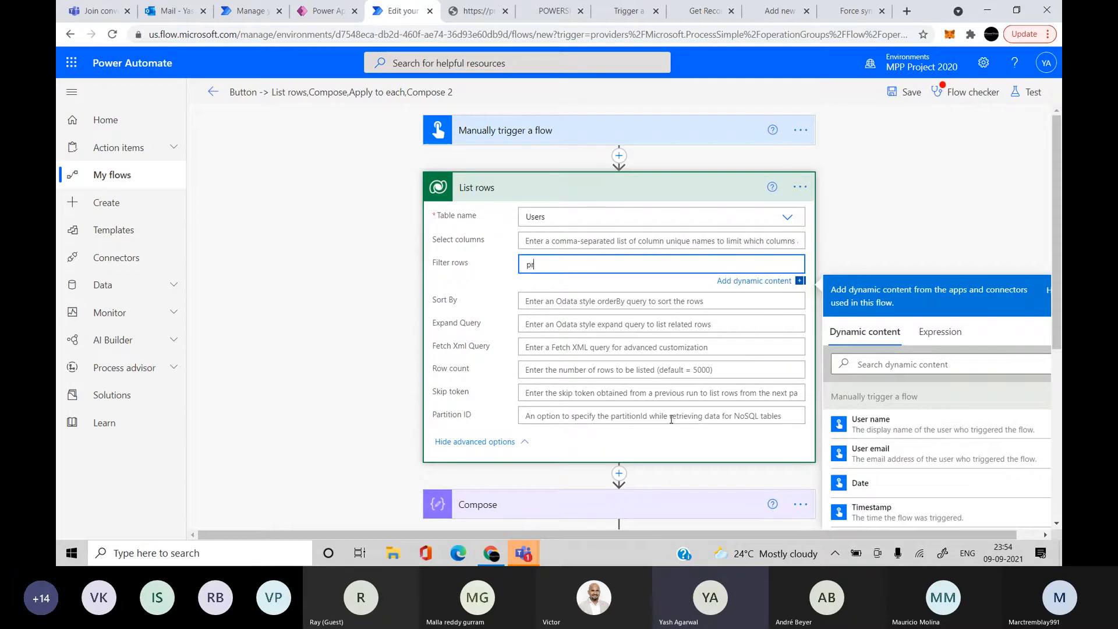
key("BackSpace")
key("BackSpace")
key("BackSpace")
key("BackSpace")
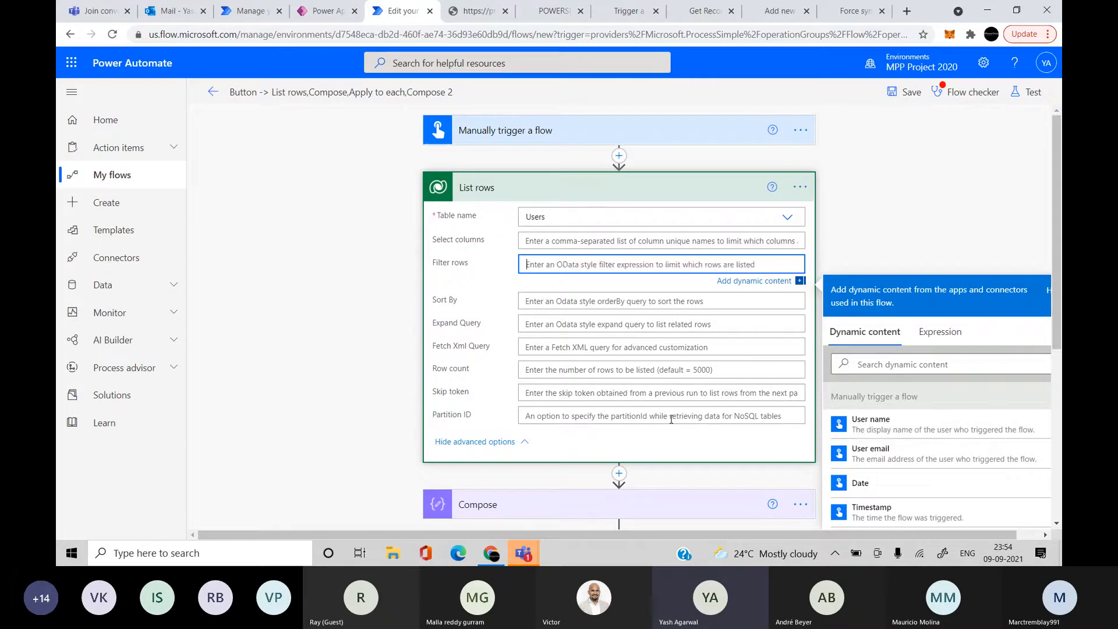
type("primaryemail")
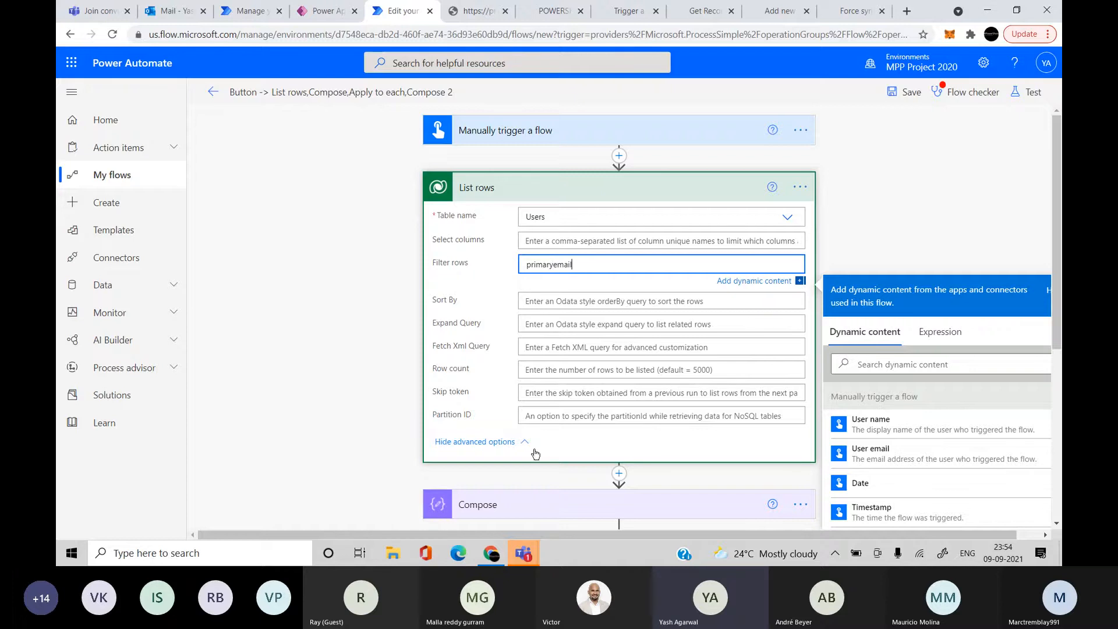
key("ctrl+a")
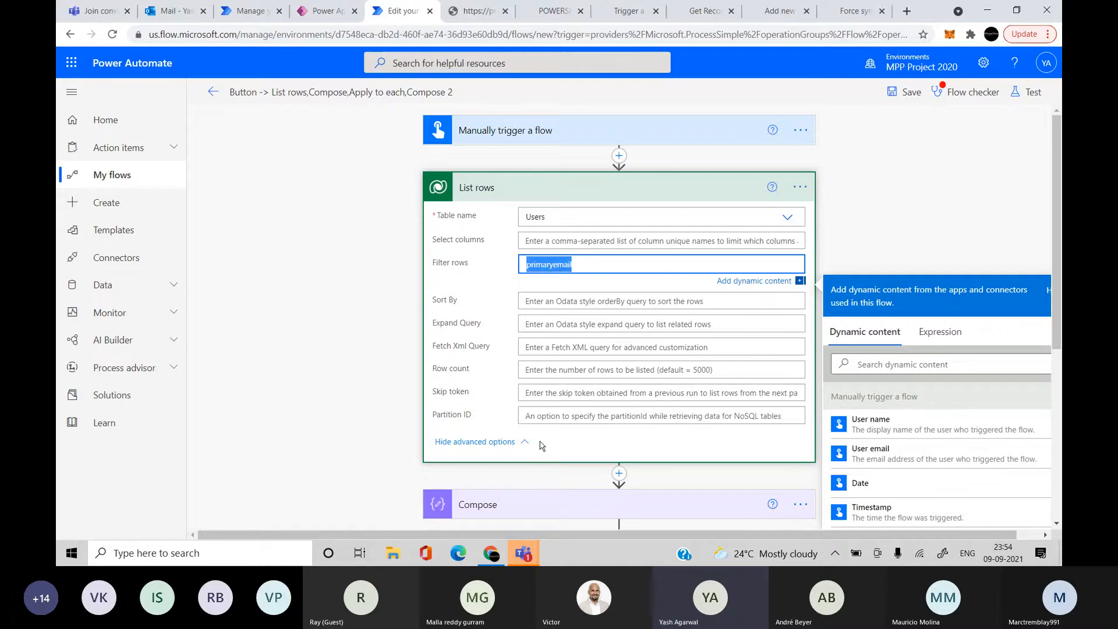
key("BackSpace")
scroll(535, 453, "down", 4)
Add Primary Email from dynamic content to Compose 2's inputs
left_click(499, 260)
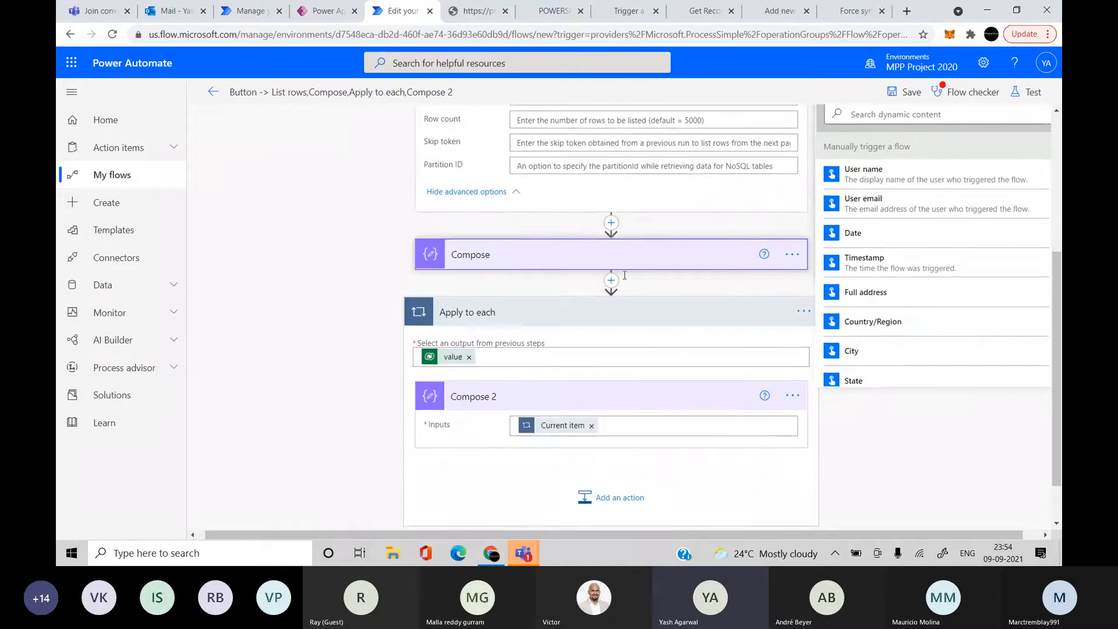
left_click(664, 447)
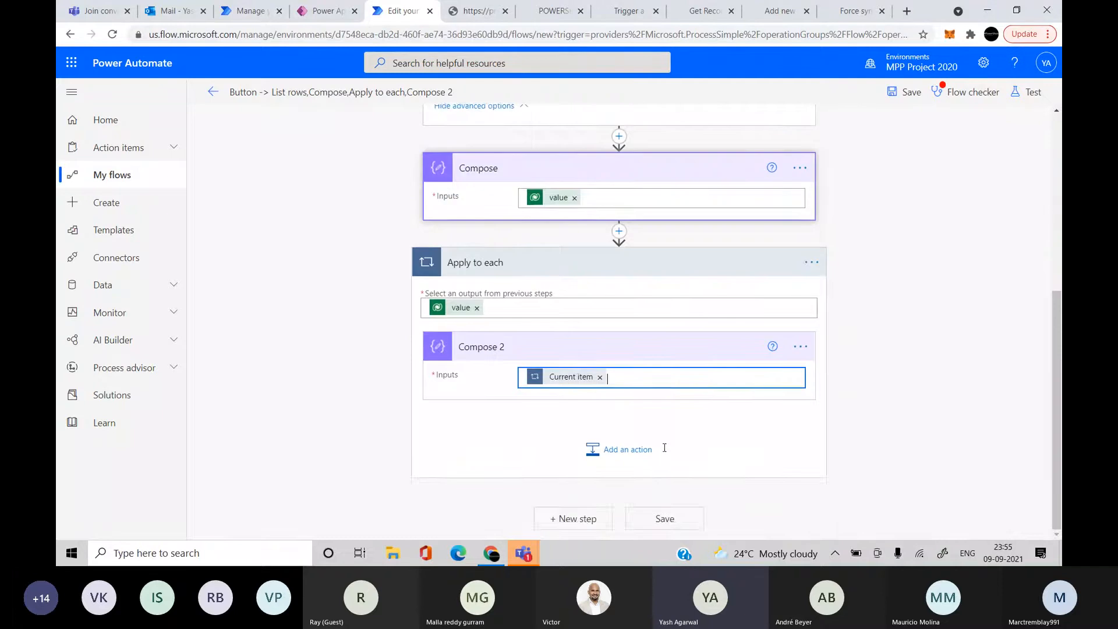
type("cur")
key("ctrl+a")
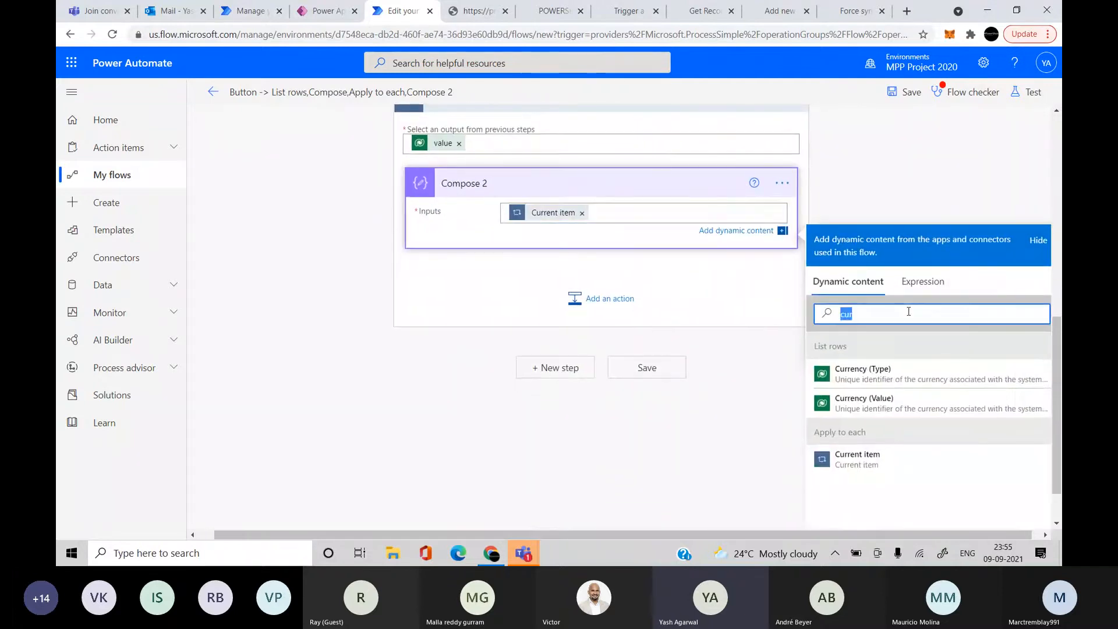
type("prima")
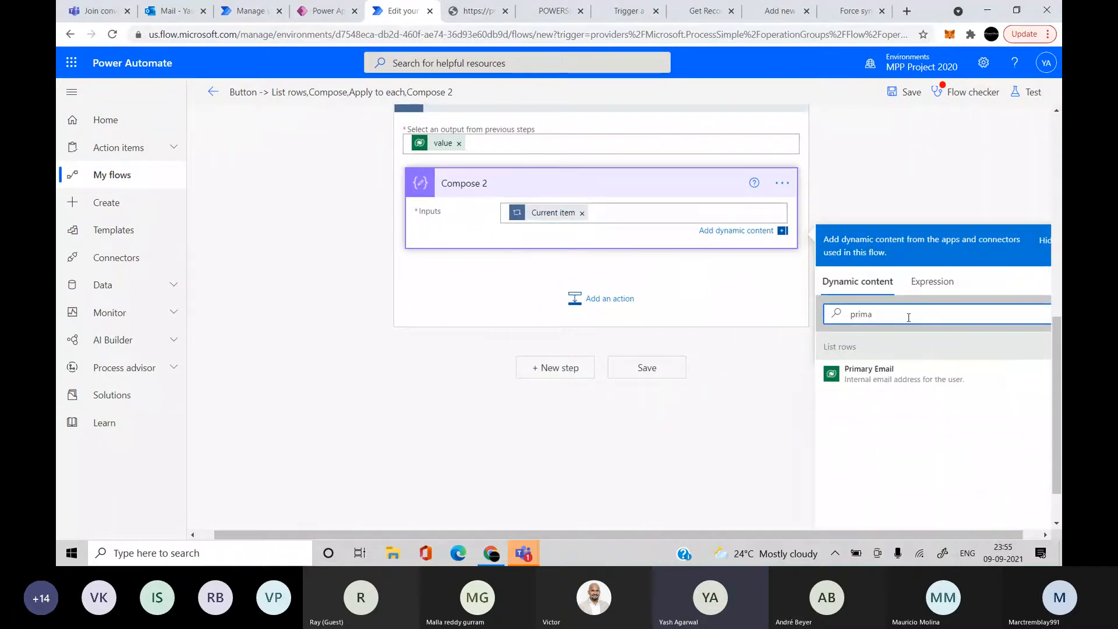
left_click(906, 376)
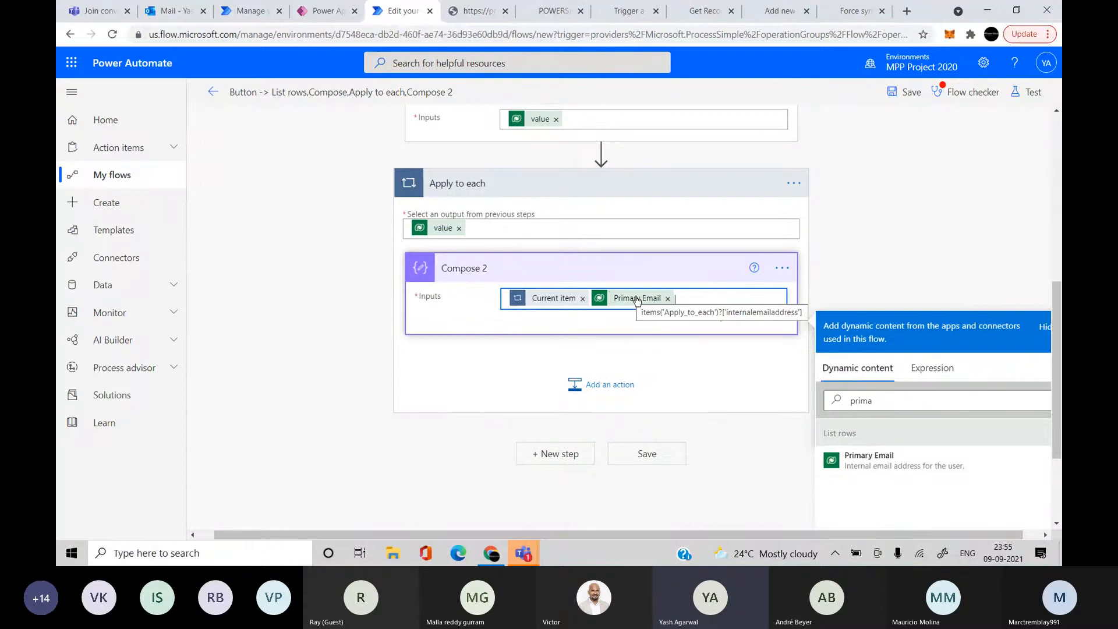
Set the List rows filter to internalemailaddress eq the user's email address
scroll(636, 300, "up", 7)
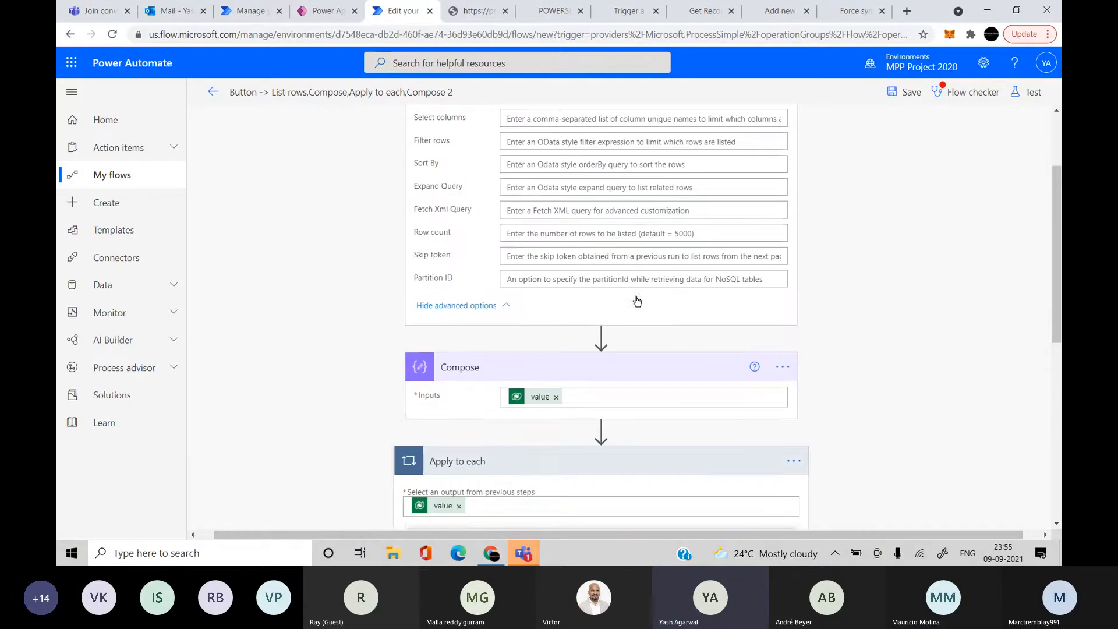
left_click(532, 256)
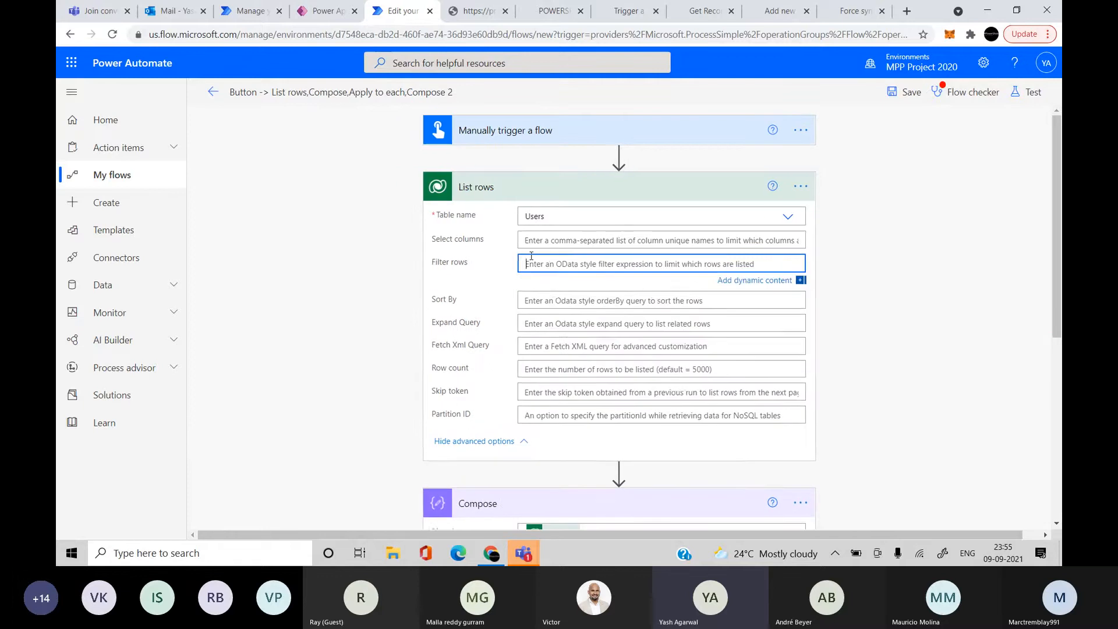
type("internalem")
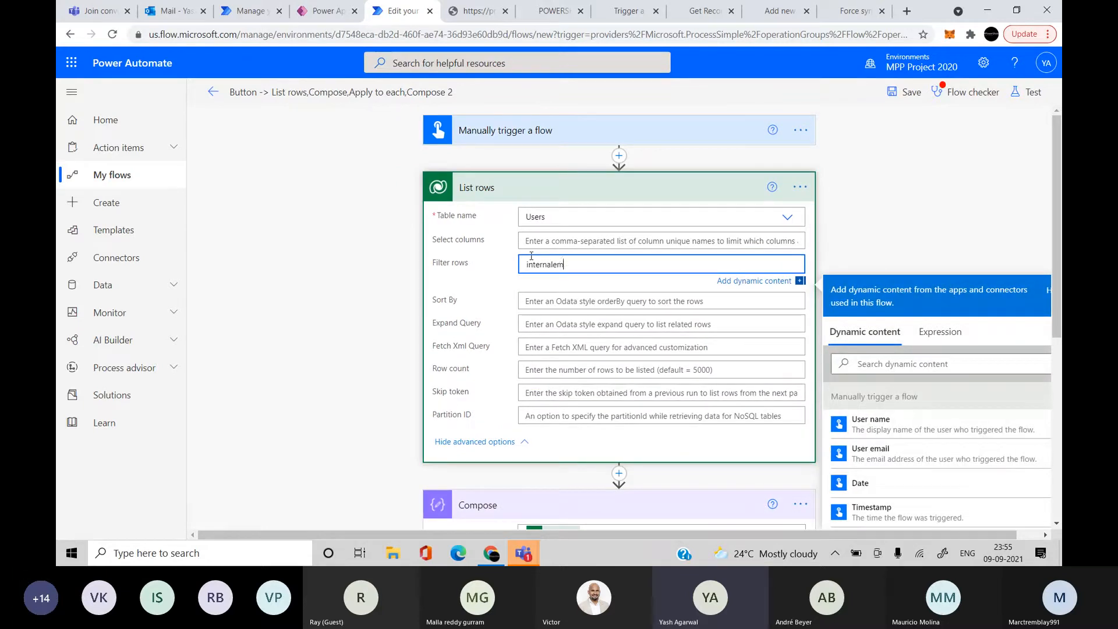
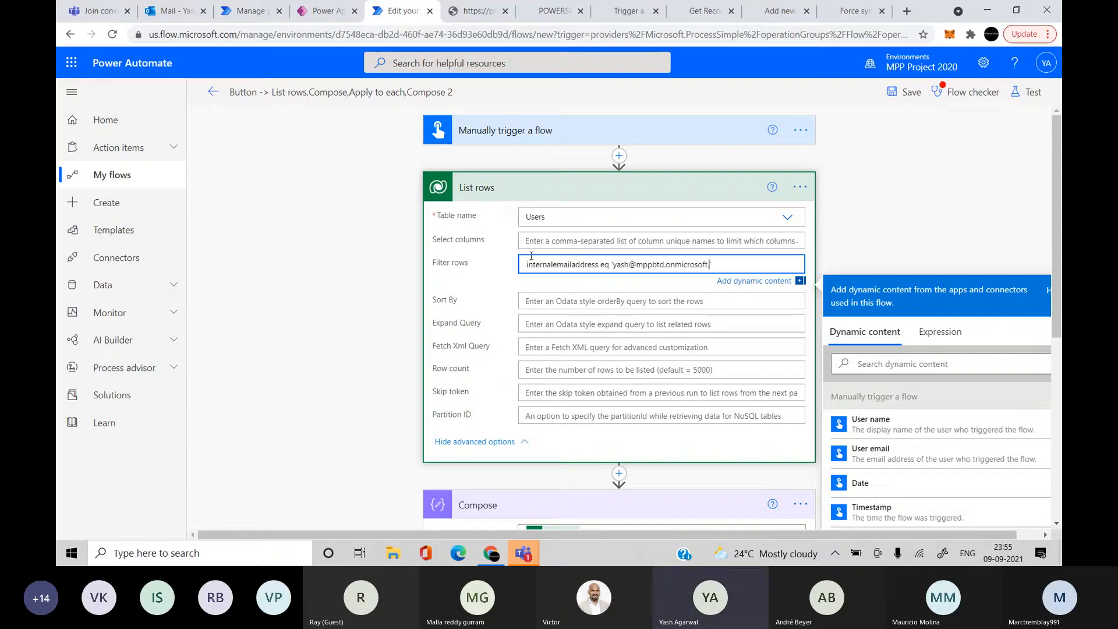
Save and run a manual test of the flow
left_click(963, 177)
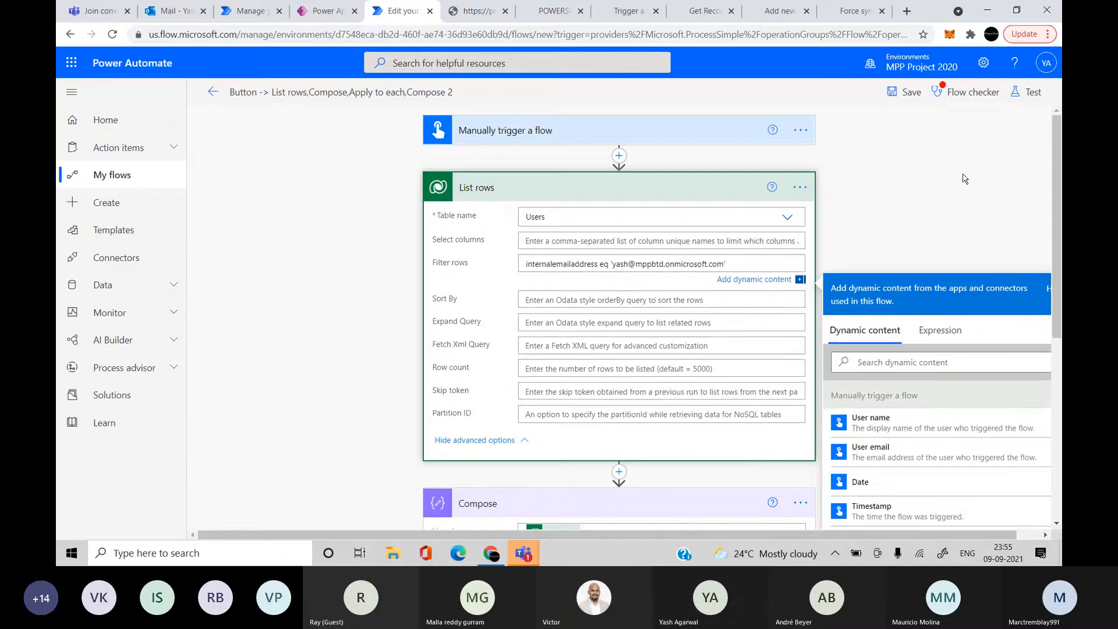
left_click(1026, 100)
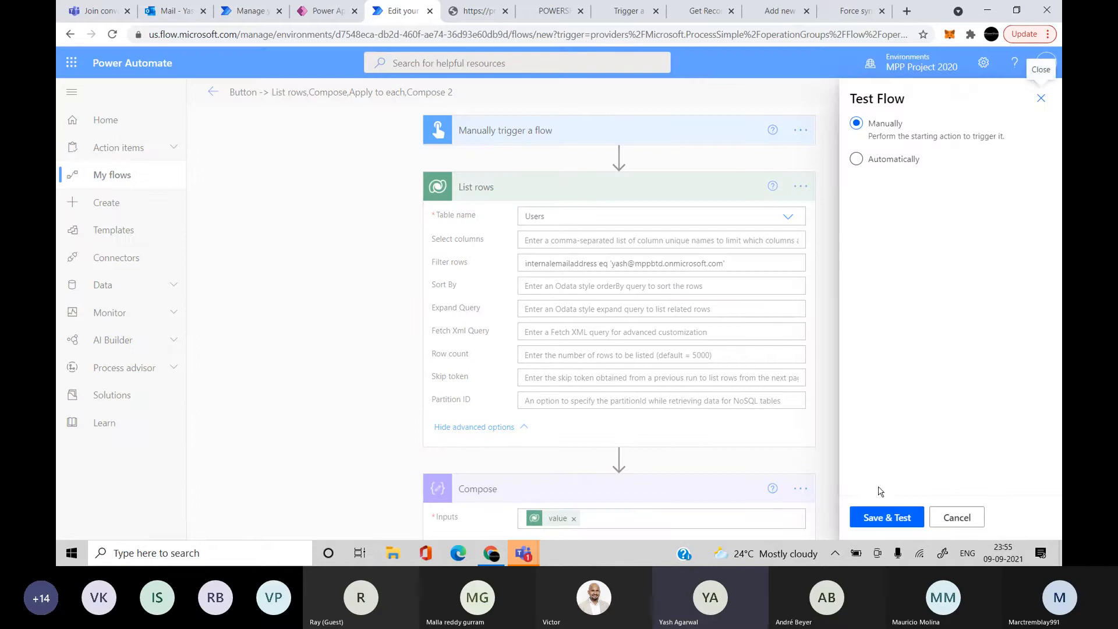
left_click(887, 515)
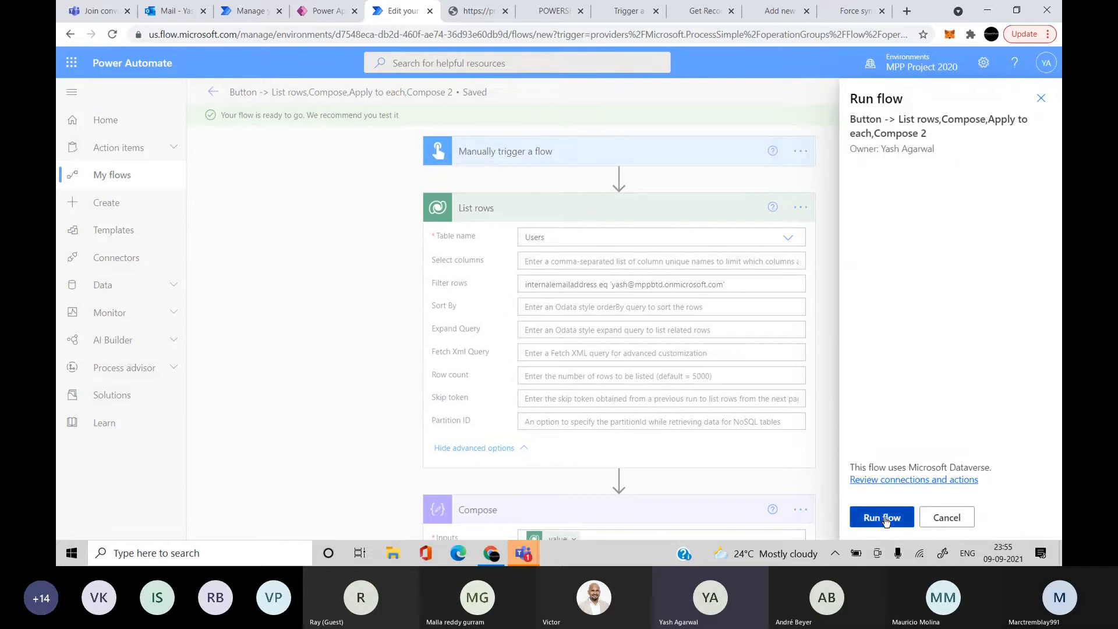
left_click(883, 518)
left_click(882, 517)
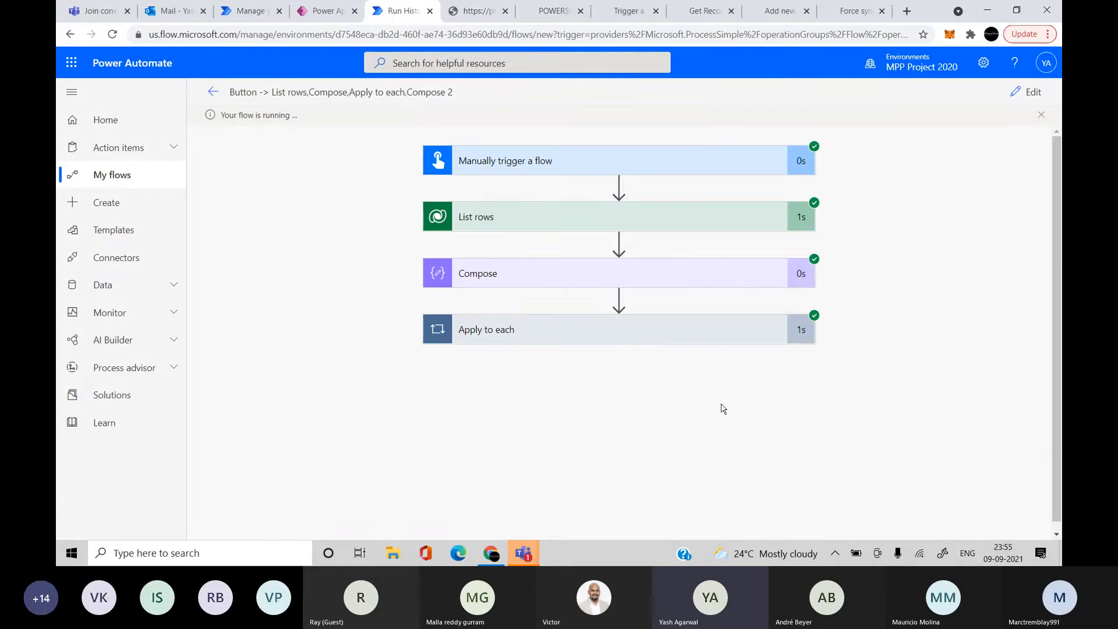
Expand Apply to each and Compose 2, download Compose 2's inputs, then return to the editor
left_click(677, 336)
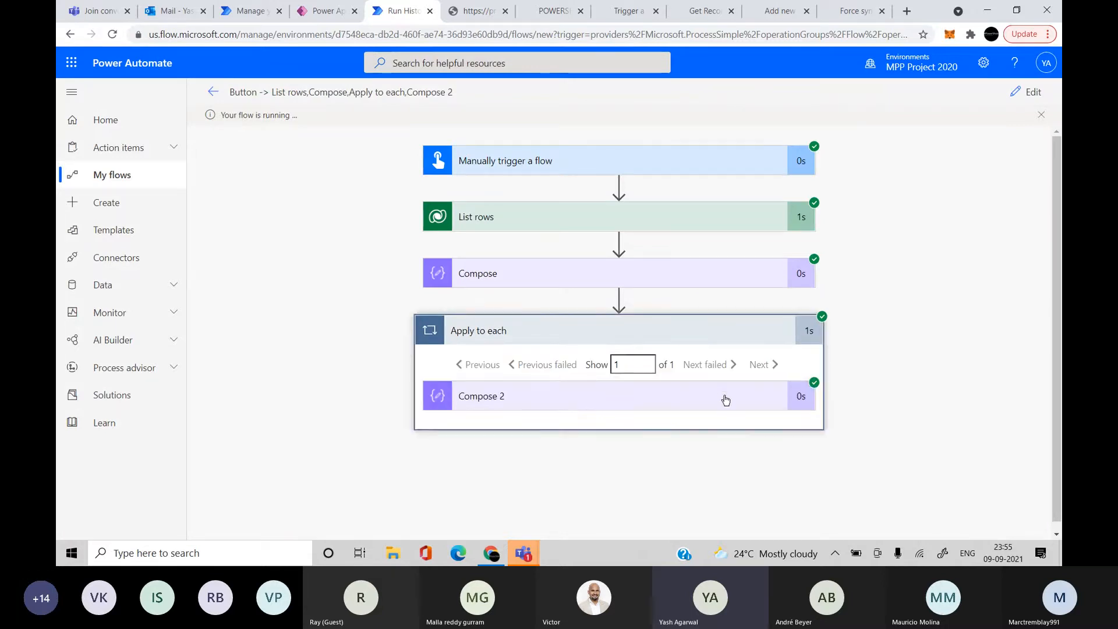
left_click(706, 394)
scroll(841, 414, "down", 1)
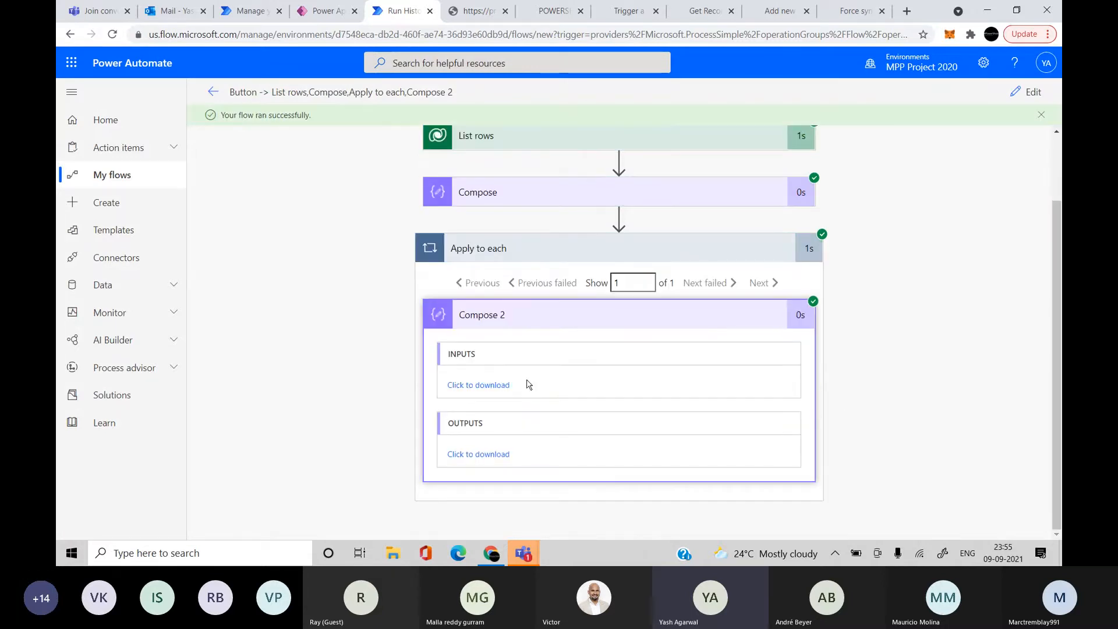
left_click(486, 385)
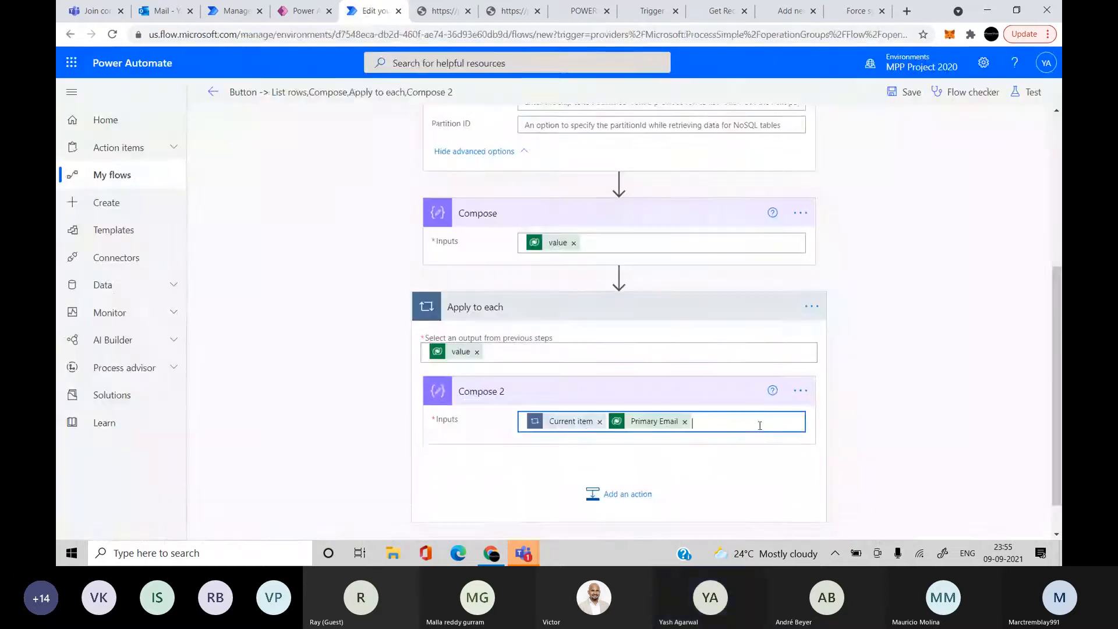
left_click(759, 424)
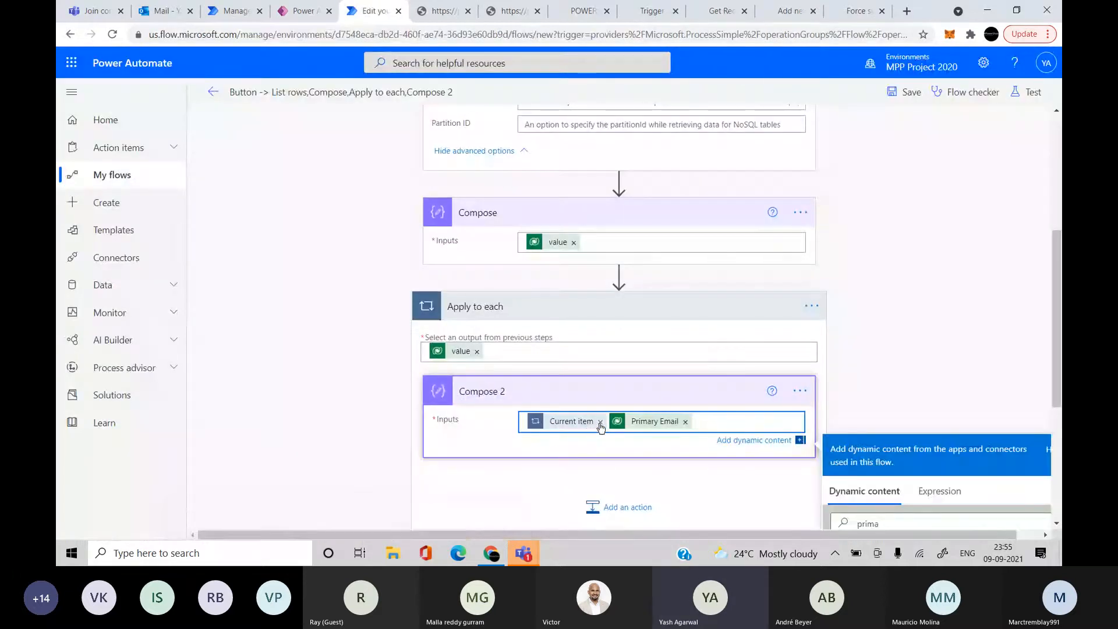
Replace Current item in Compose 2's inputs with the User unique identifier, keeping Primary Email
left_click(600, 422)
key("Return")
key("Return")
scroll(696, 422, "down", 3)
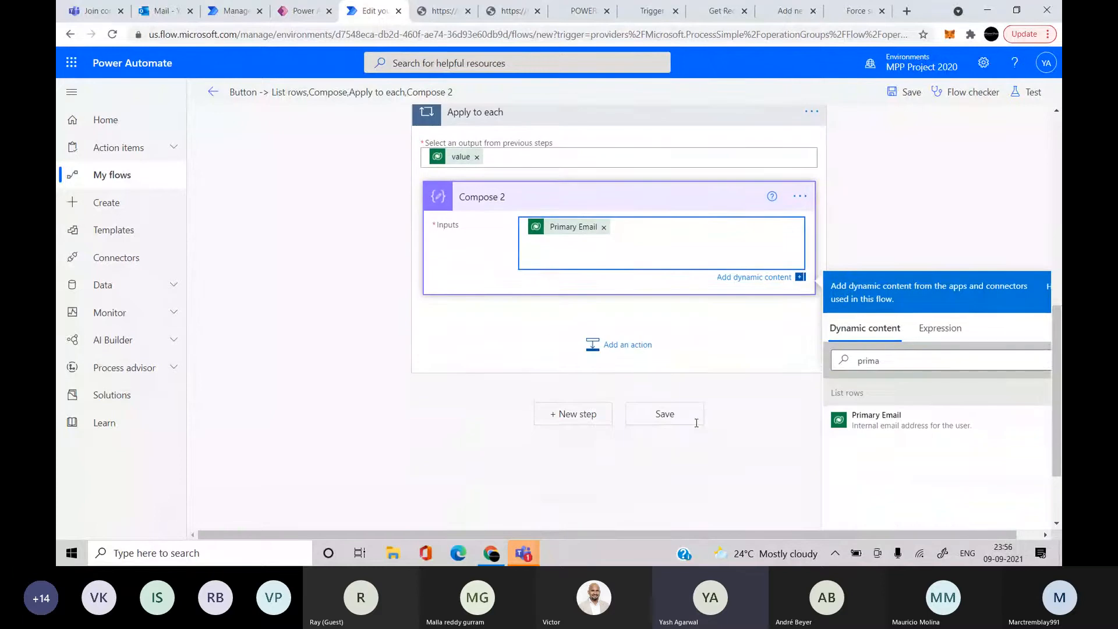
double_click(923, 361)
type("user")
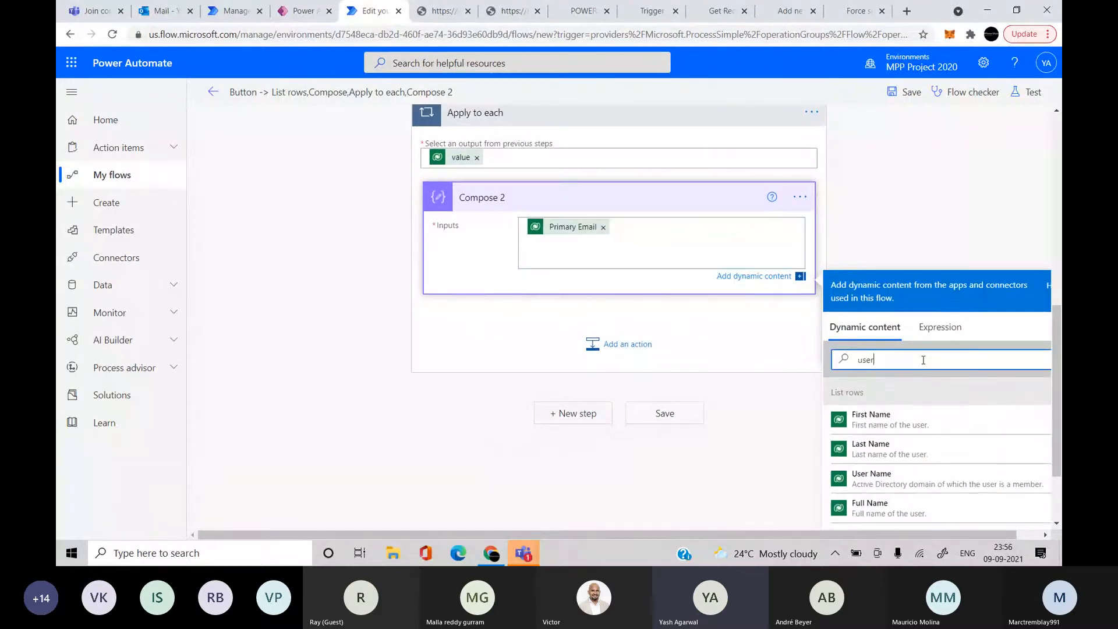
scroll(937, 466, "down", 2)
scroll(937, 476, "down", 5)
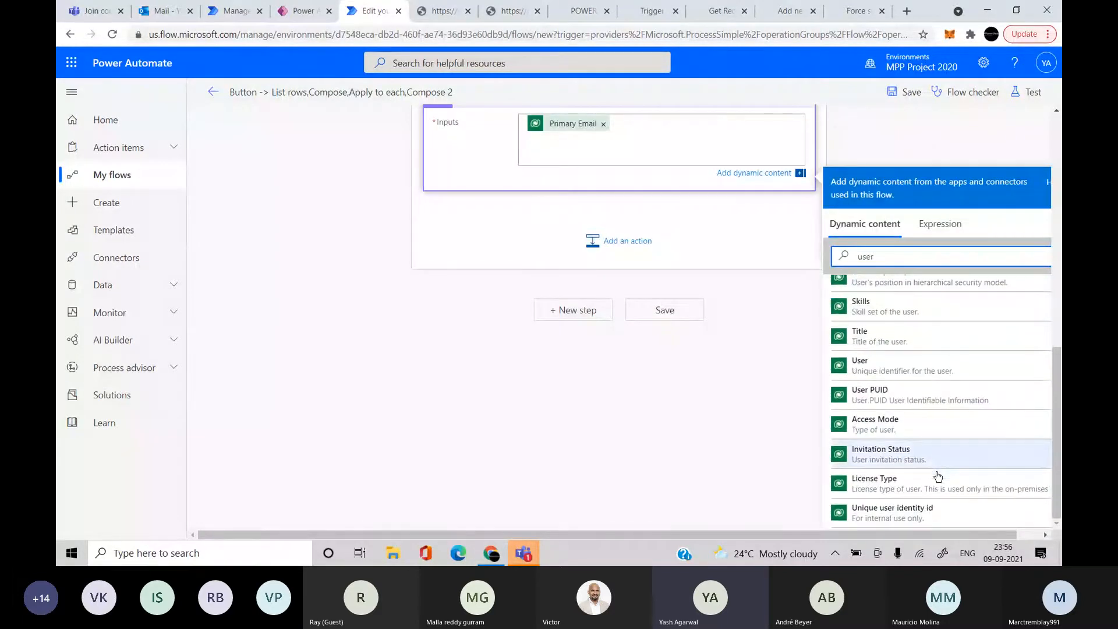
left_click(917, 362)
scroll(743, 313, "up", 3)
left_click(943, 237)
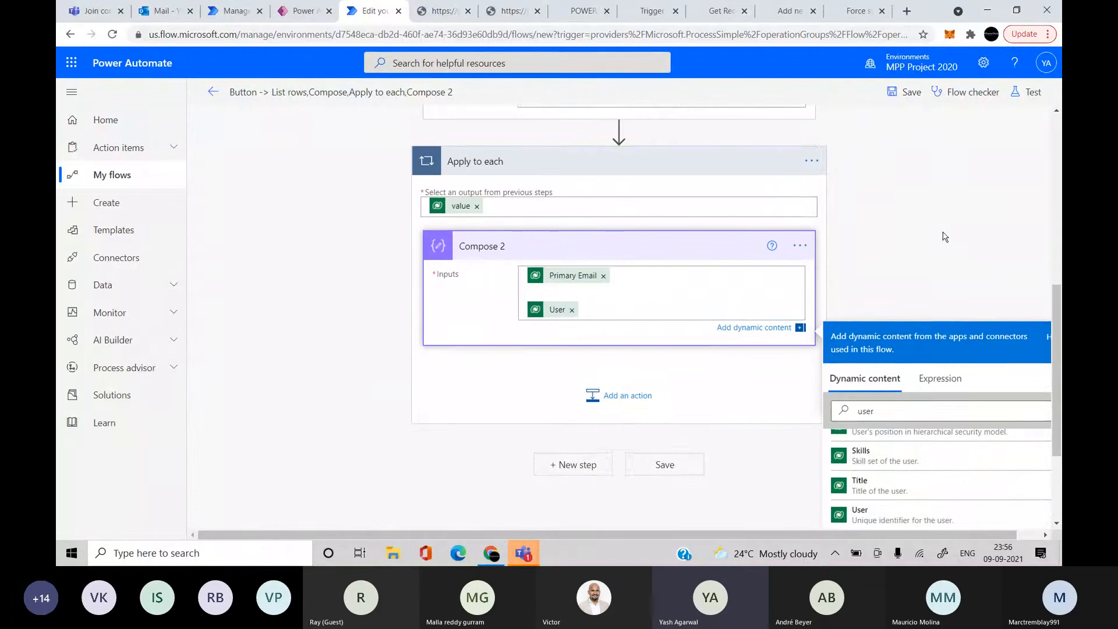
scroll(943, 237, "up", 5)
Save the flow and run a manual test
left_click(1025, 93)
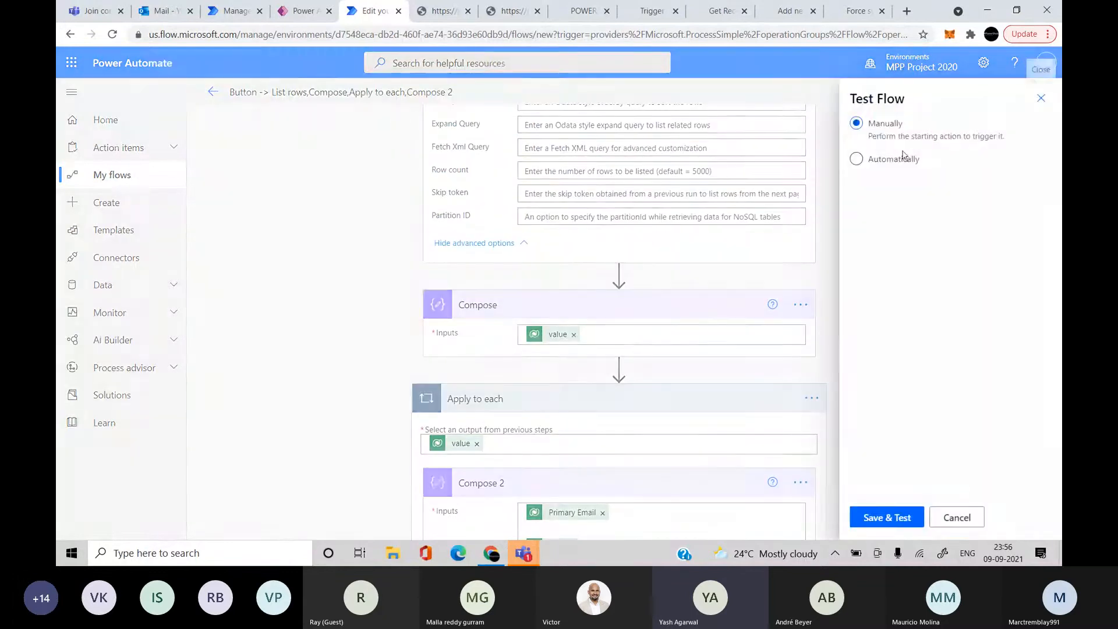
left_click(899, 525)
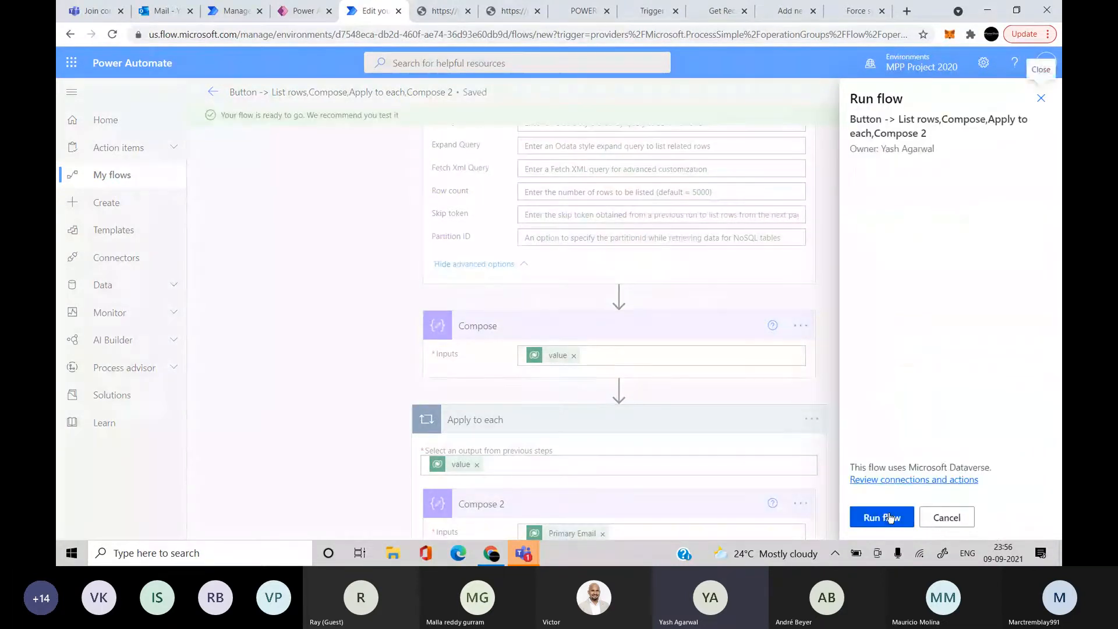
left_click(889, 518)
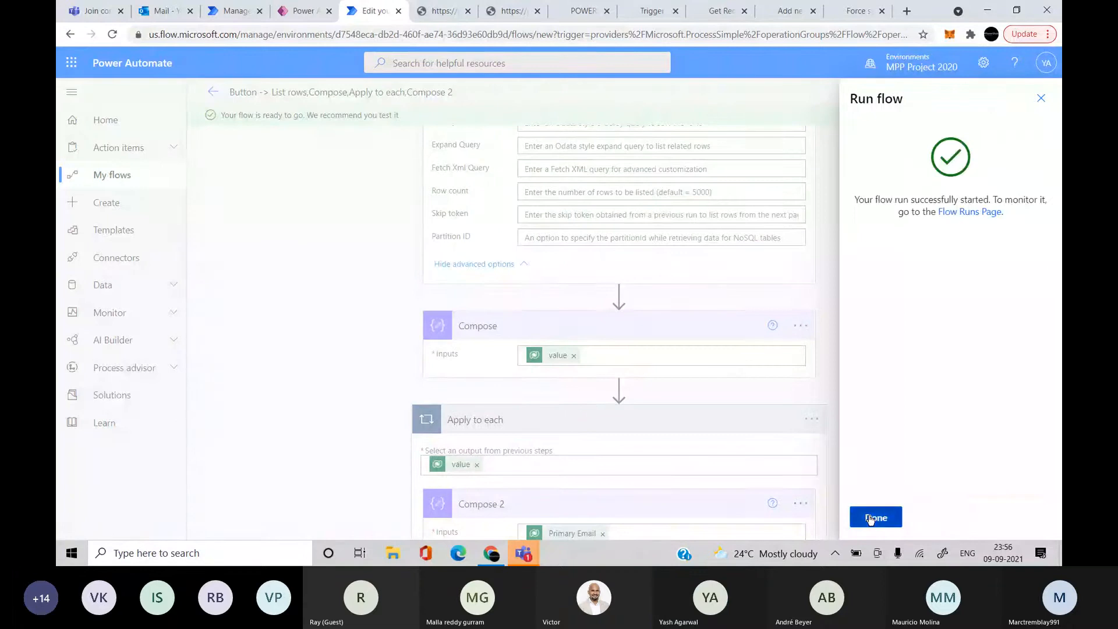
left_click(875, 517)
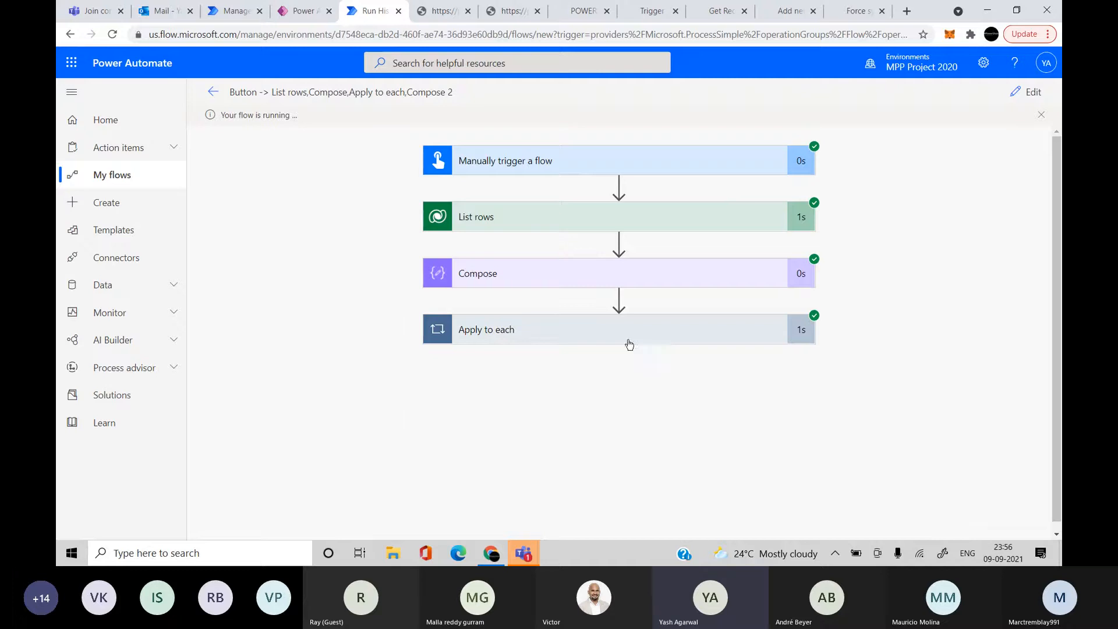
Inspect Compose 2's inputs and outputs under Apply to each in the run results
left_click(629, 343)
left_click(656, 399)
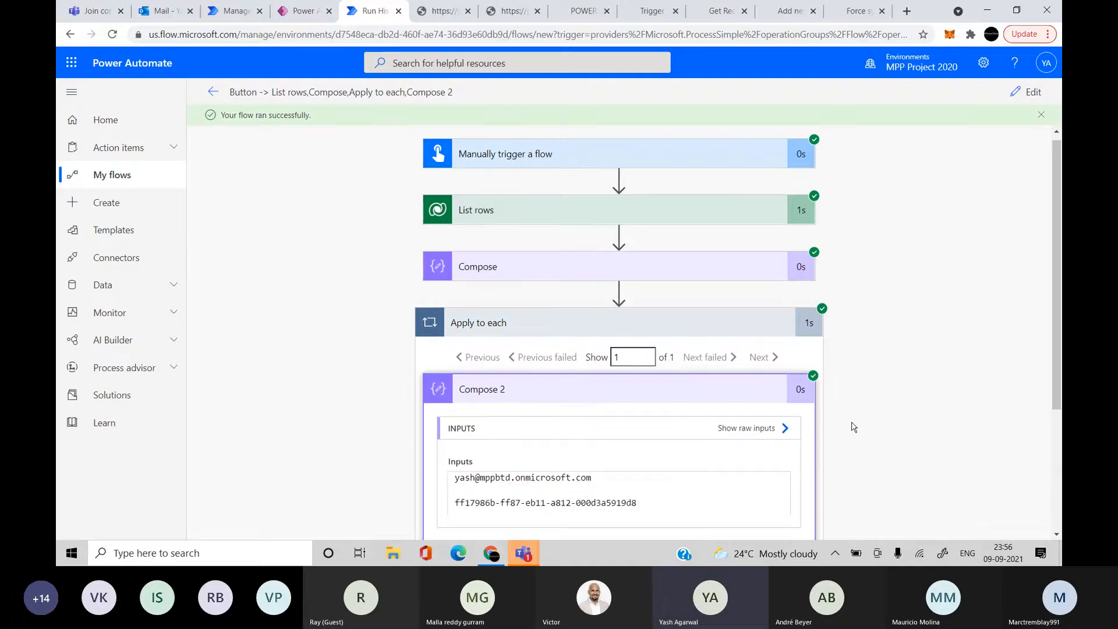
left_click_drag(476, 308, 410, 335)
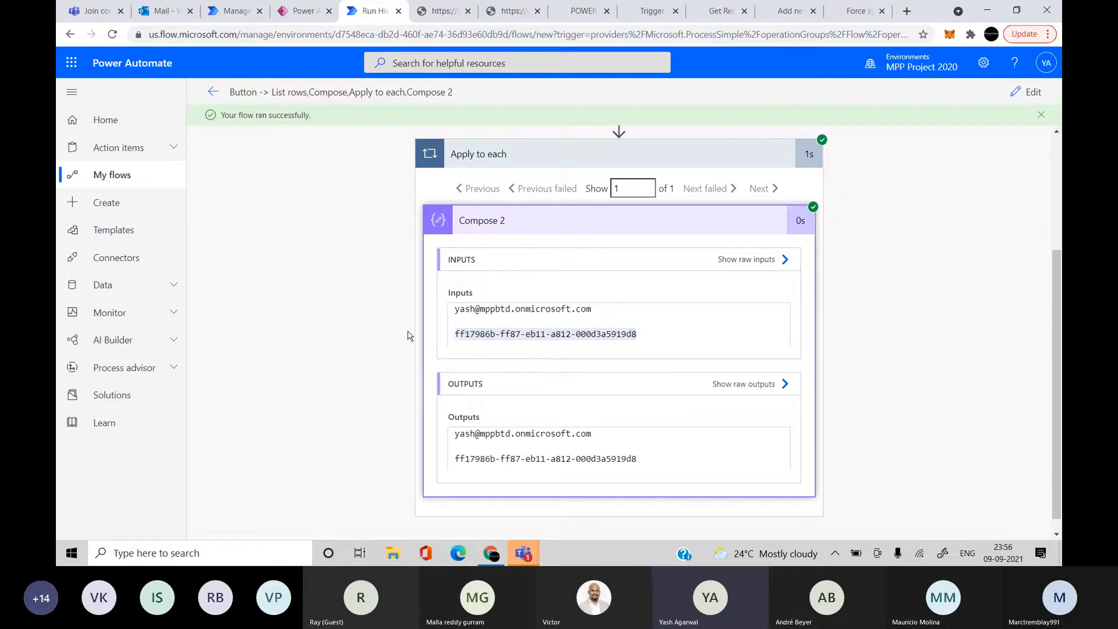
Duplicate the browser tab and add a Microsoft Dataverse 'Add a new row' step after the manual trigger
right_click(367, 6)
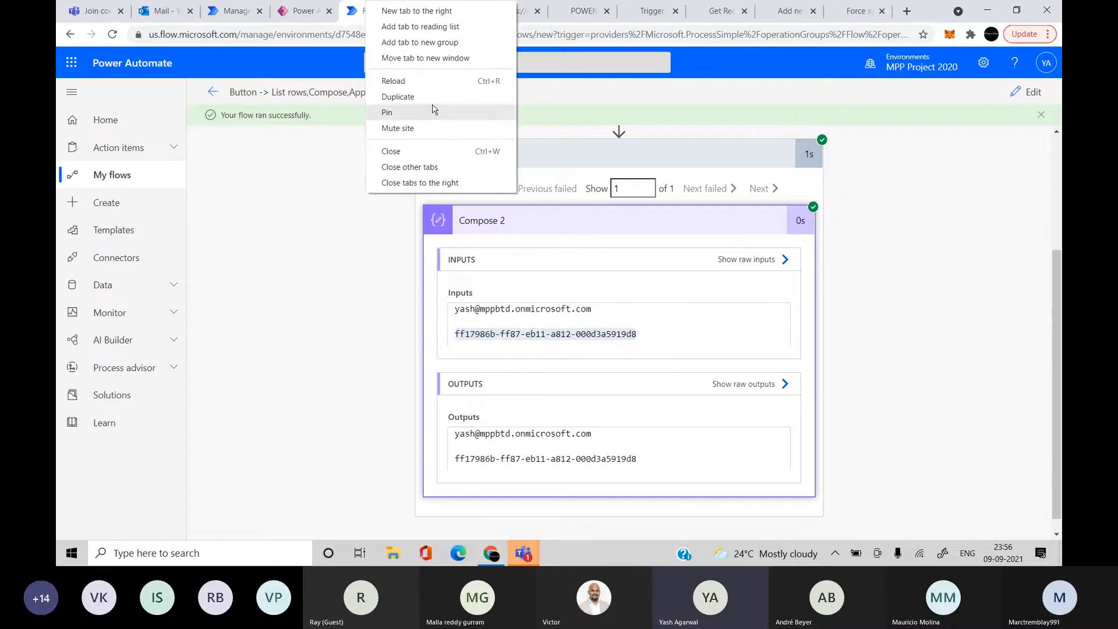
left_click(398, 97)
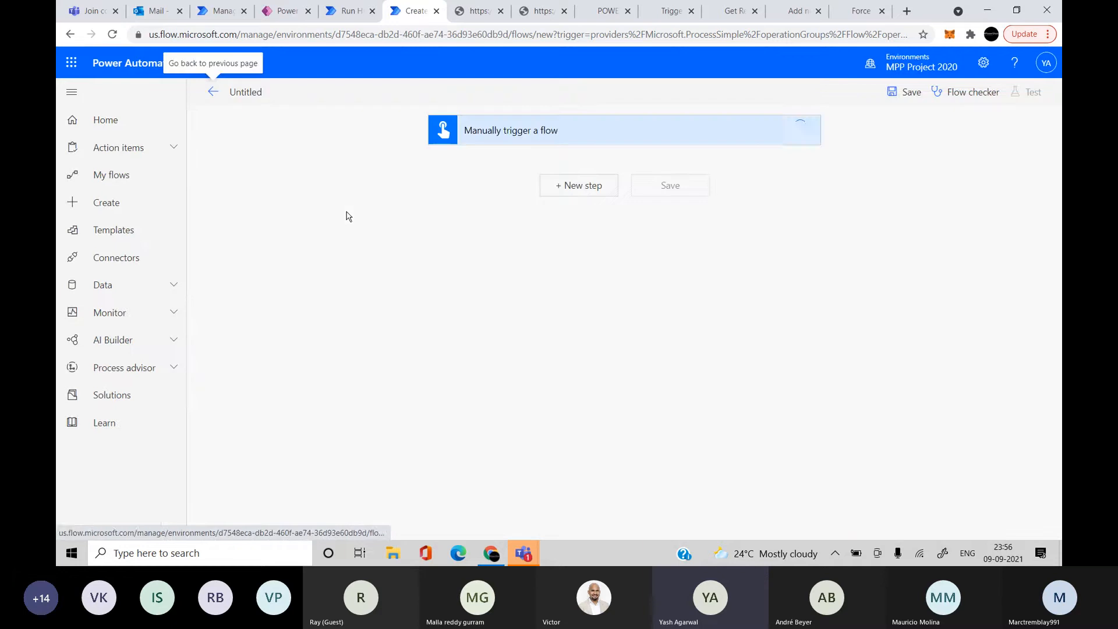
left_click(574, 183)
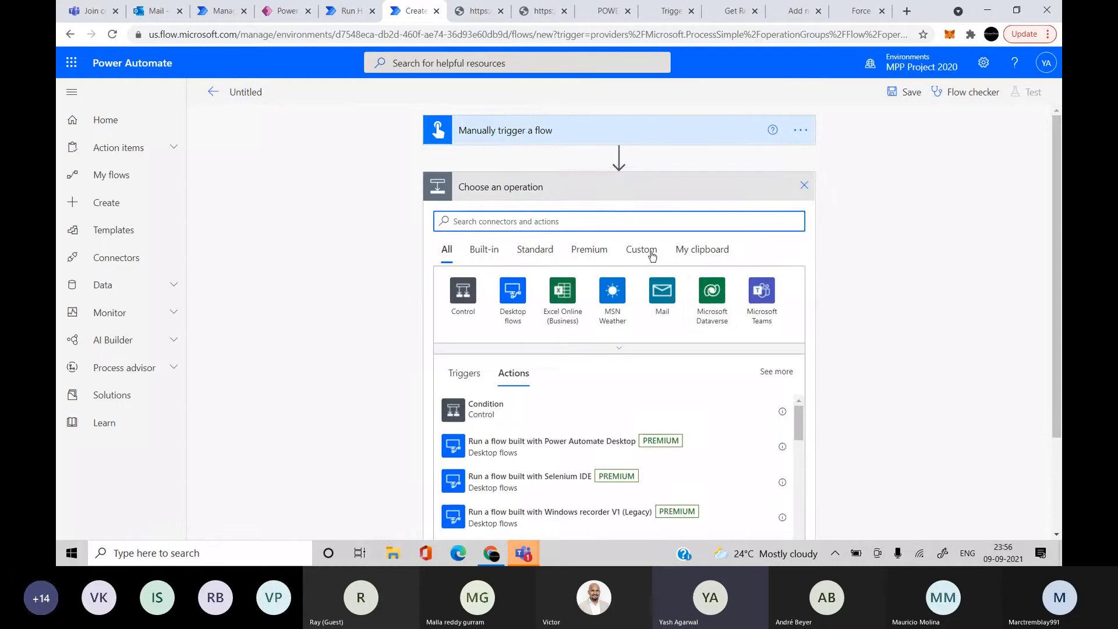
left_click(709, 291)
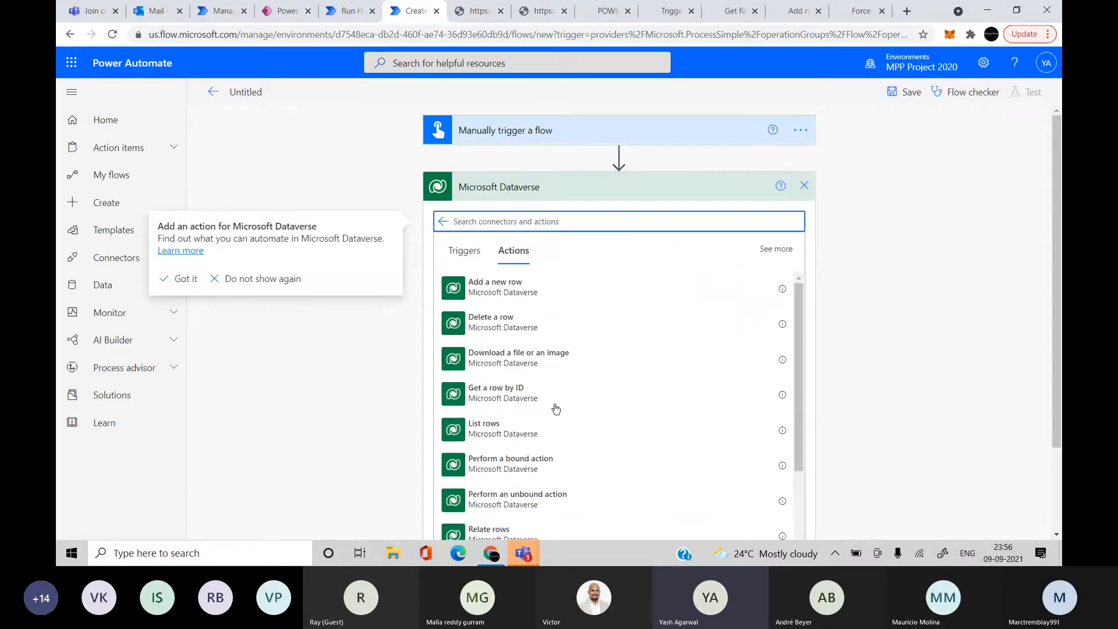
scroll(307, 440, "down", 1)
left_click(556, 252)
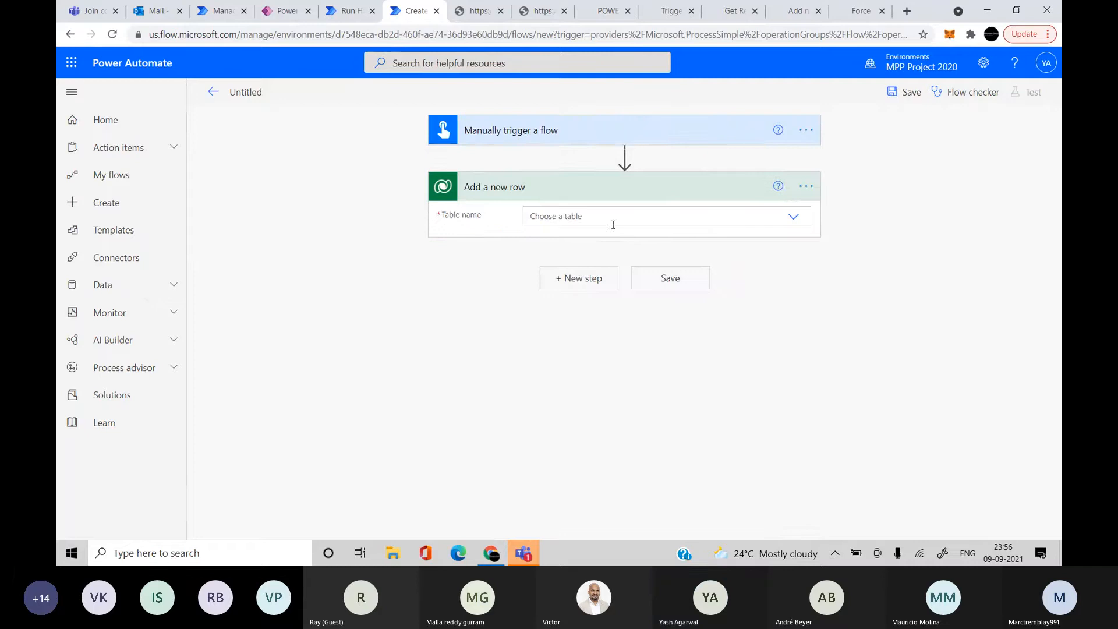
Choose the Customer Requests table and show its advanced options
left_click(604, 216)
type("cus")
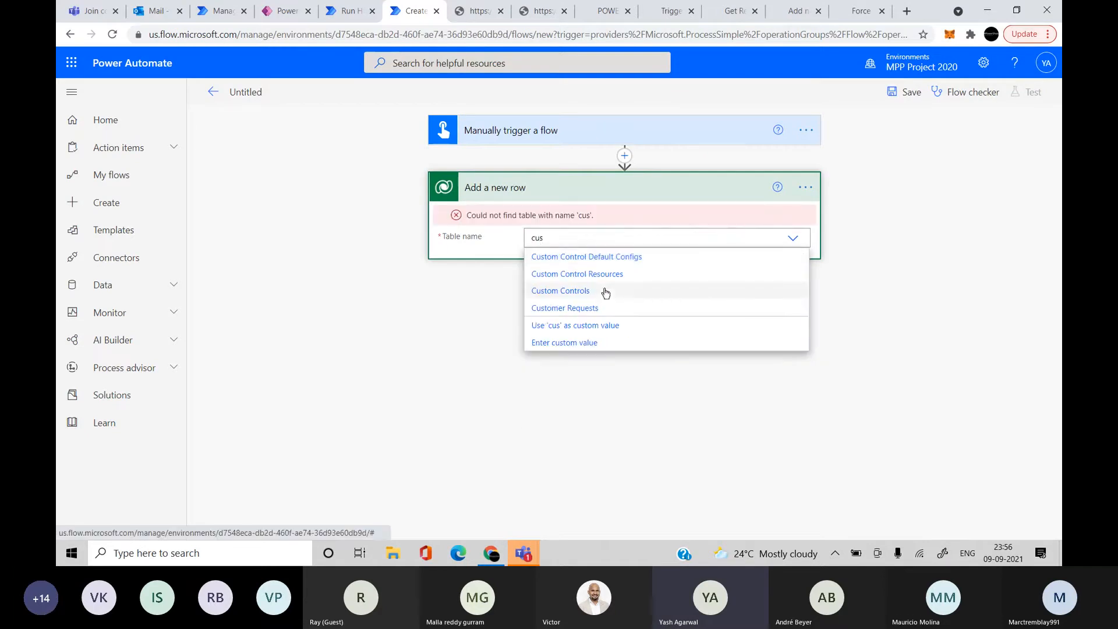
left_click(595, 309)
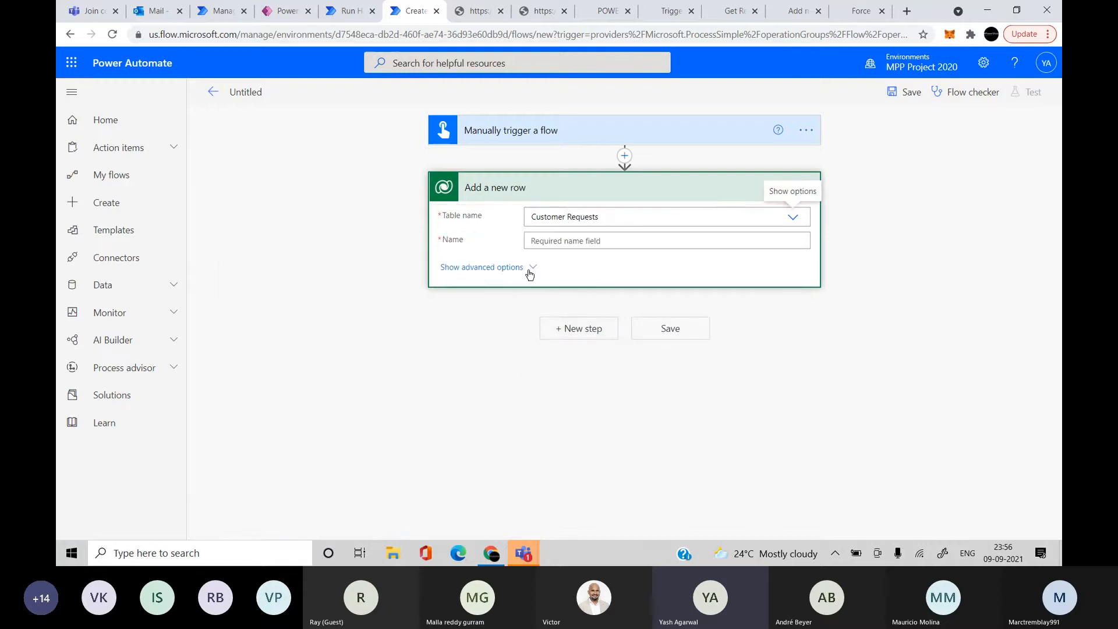
left_click(527, 269)
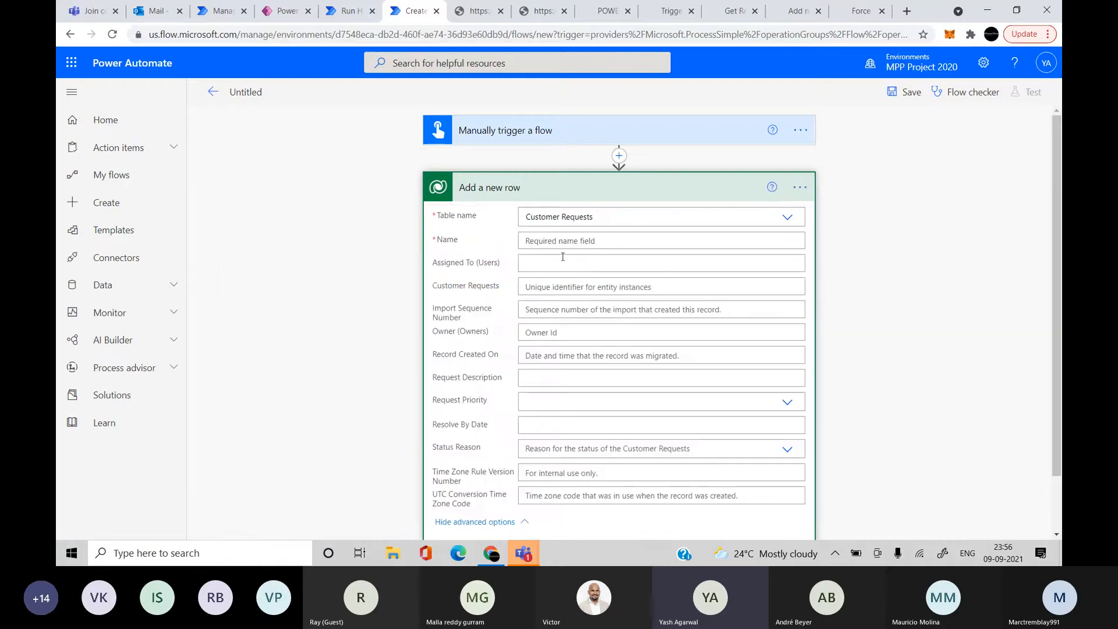
Set the new row's Name to 'Package not received'
left_click(564, 238)
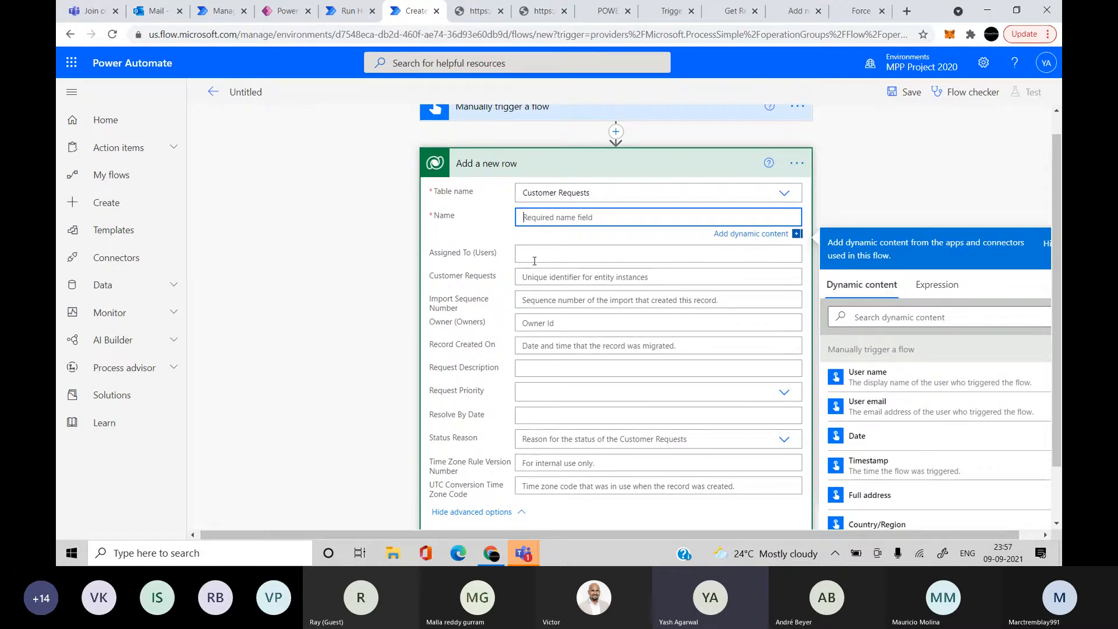
type("Package not recei")
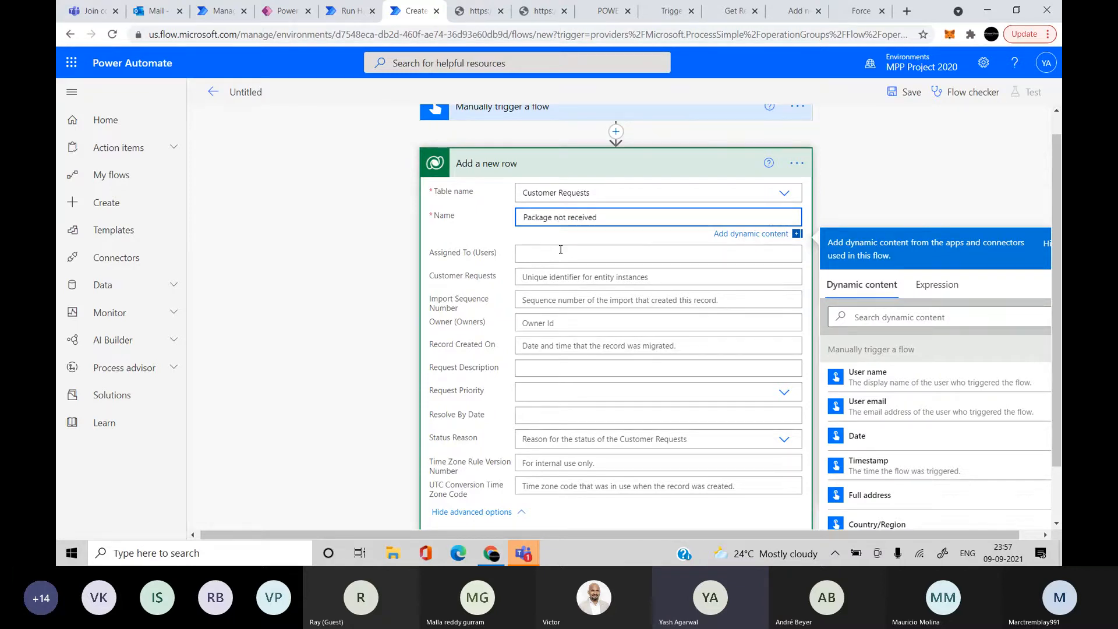
type("ved")
left_click(560, 249)
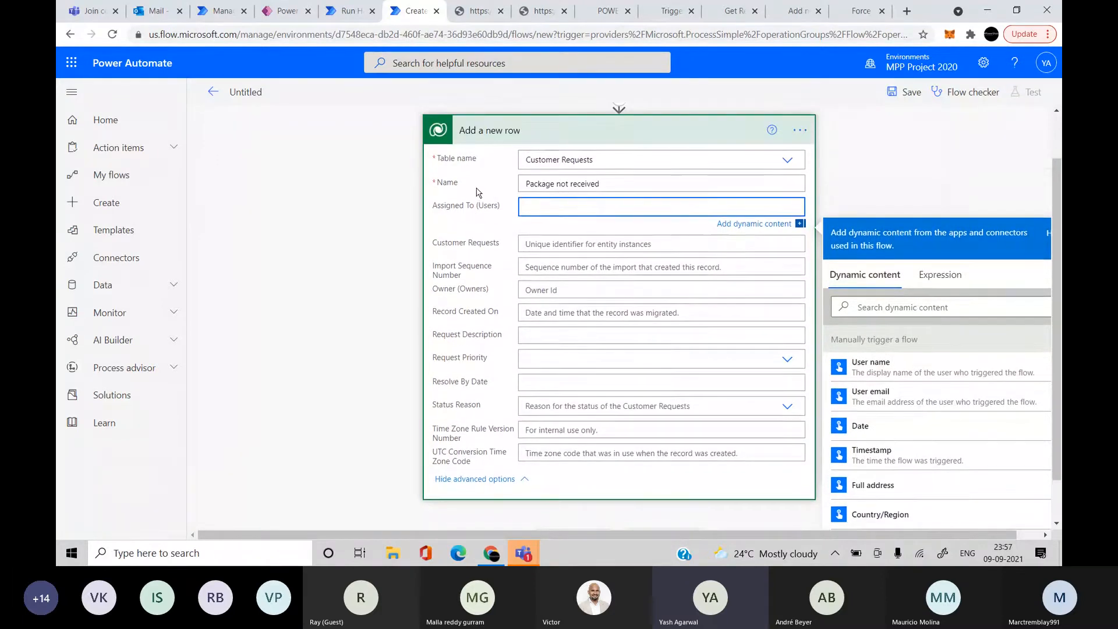
Enter systemusers() in Assigned To and paste in the user GUID copied from Compose 2's test output
scroll(476, 192, "up", 1)
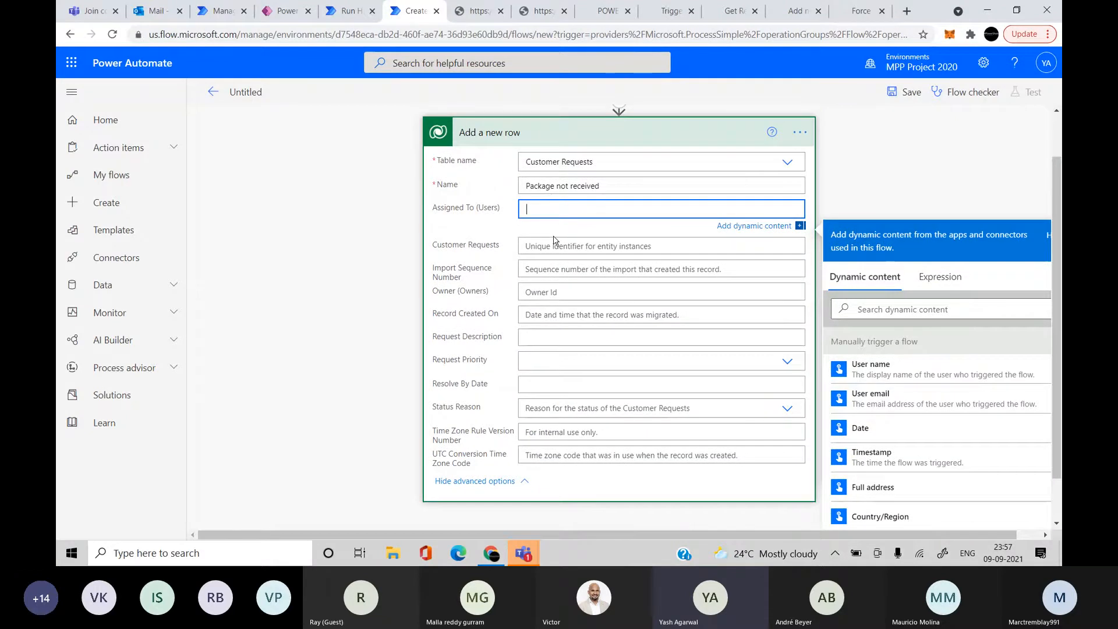
scroll(553, 240, "up", 1)
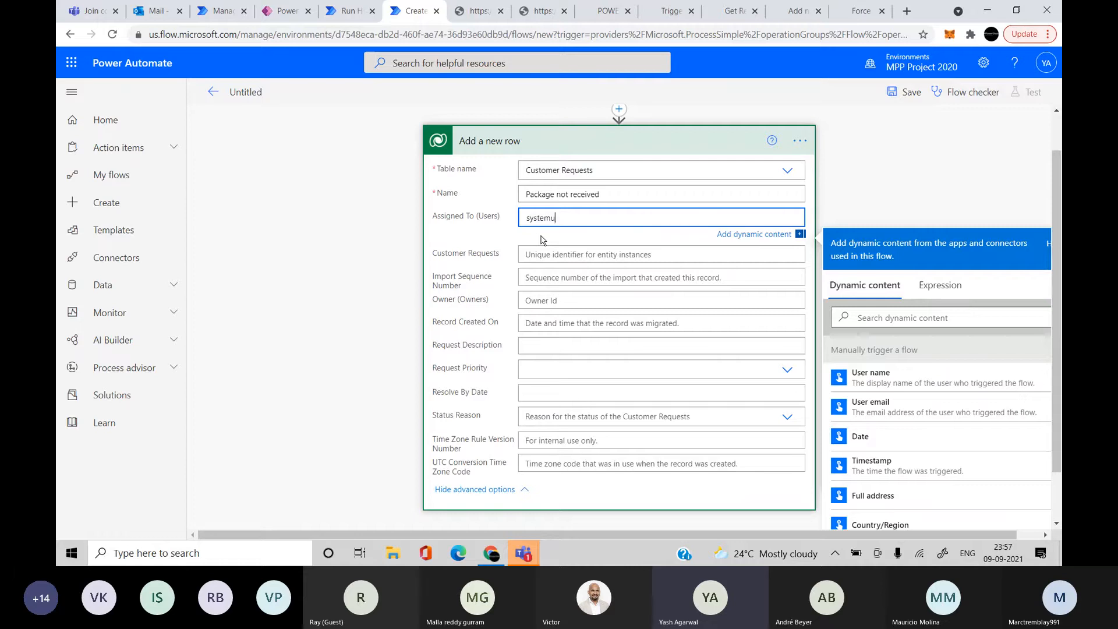
type("sers")
type("()")
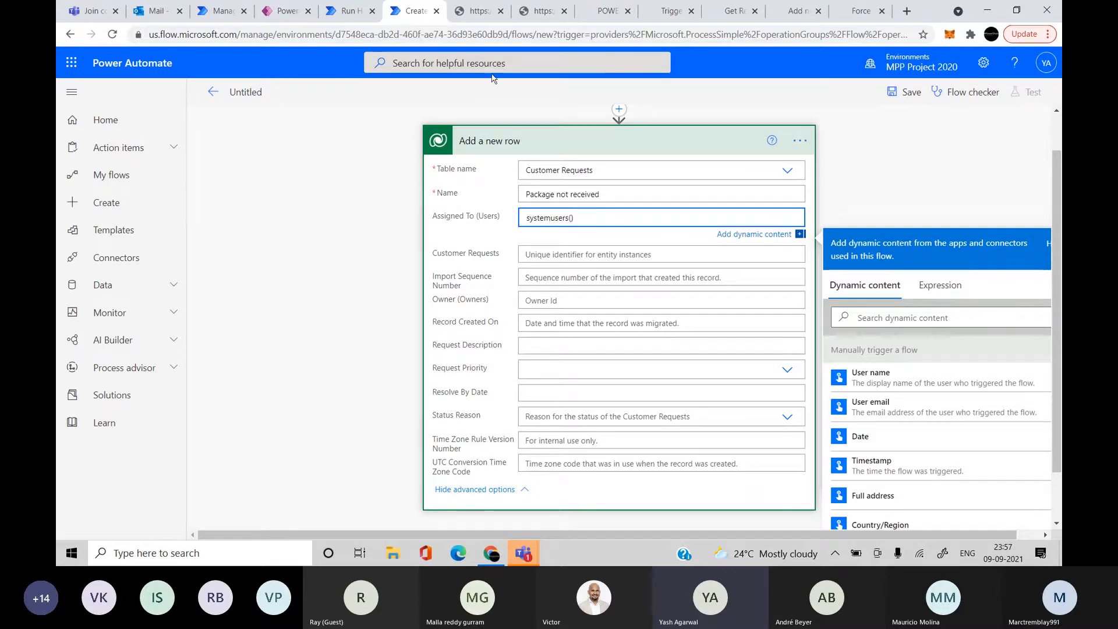
left_click(348, 11)
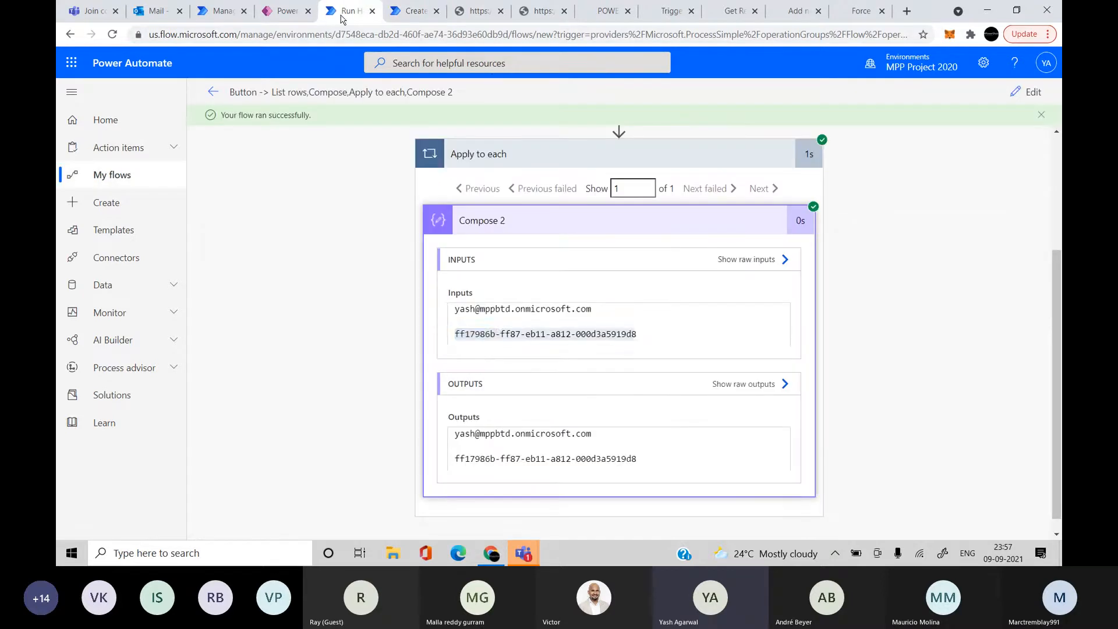
triple_click(487, 335)
key("ctrl+c")
left_click(408, 11)
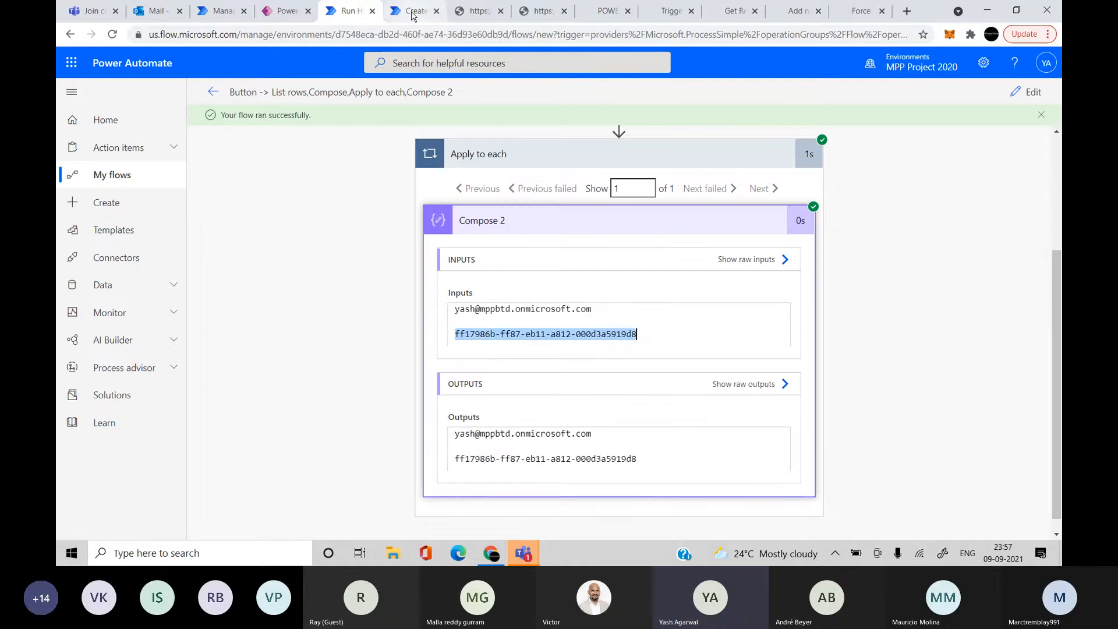
scroll(579, 375, "up", 1)
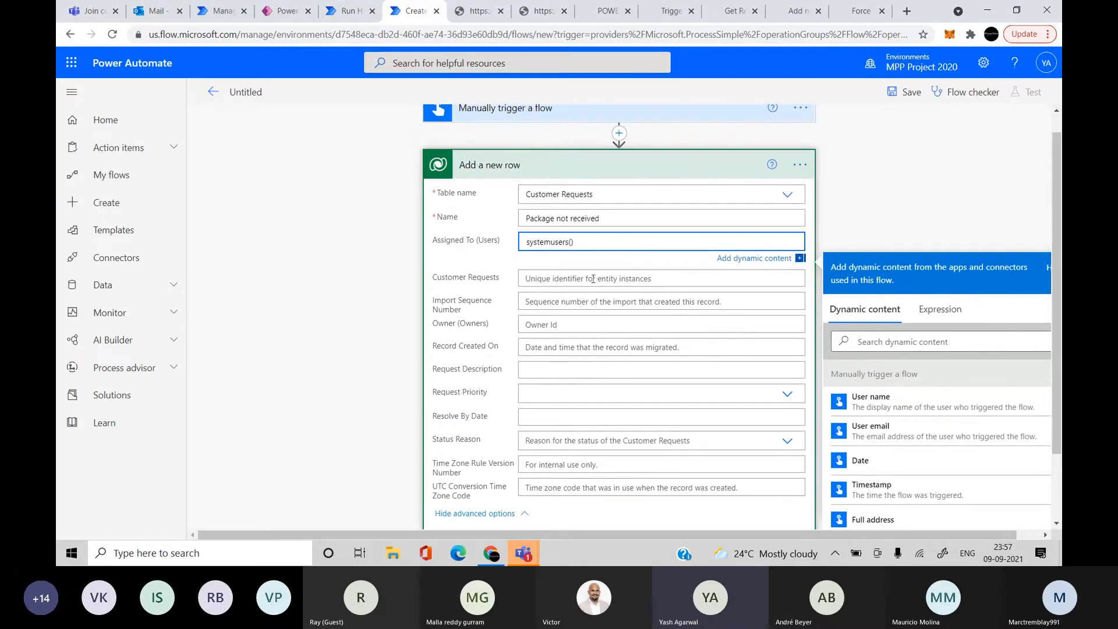
key("ctrl+v")
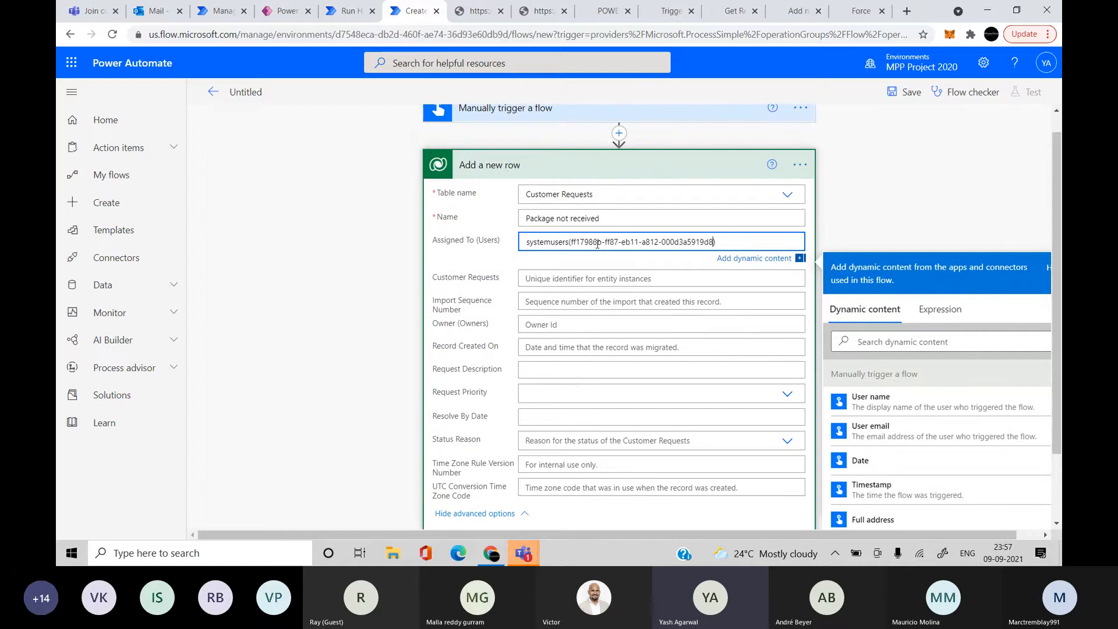
left_click(379, 282)
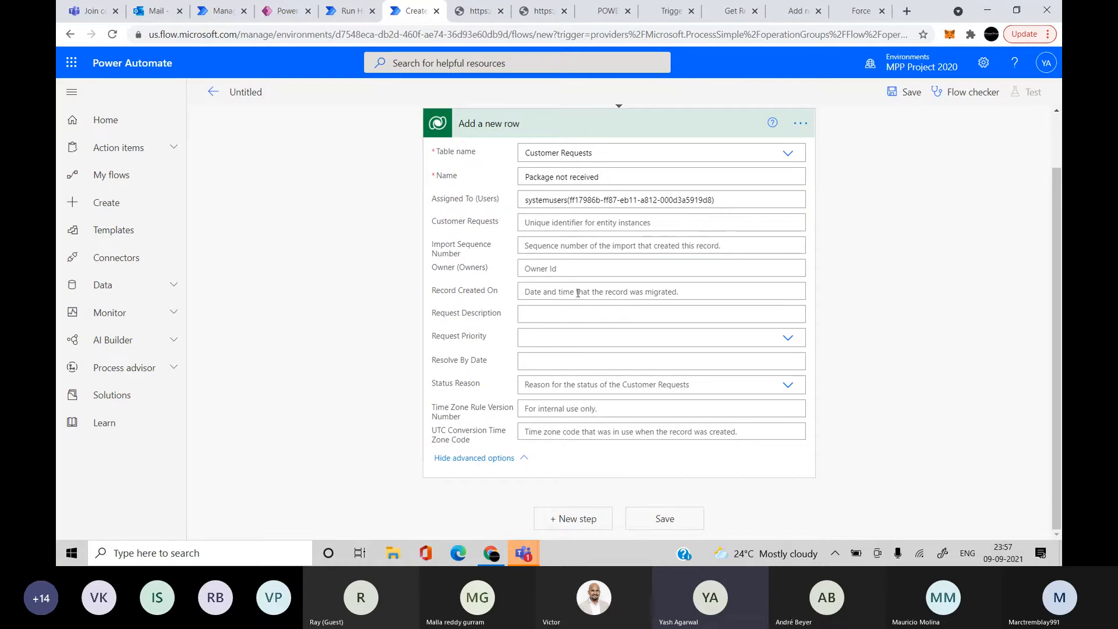
Choose Low in the Request Priority dropdown of the Add a new row step
left_click(545, 335)
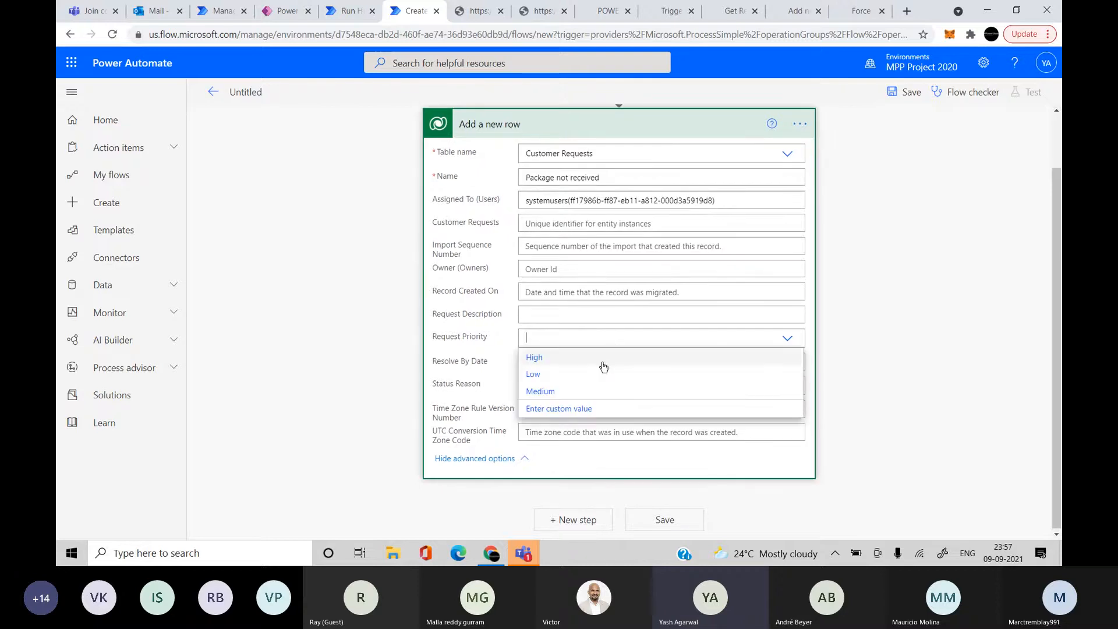
left_click(574, 375)
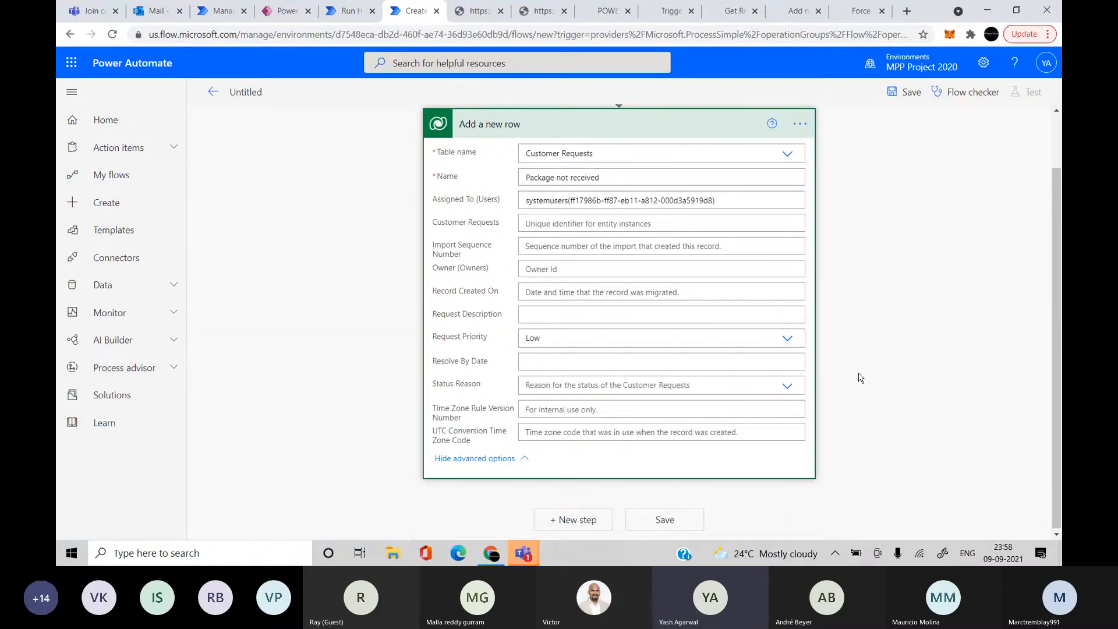
left_click(844, 381)
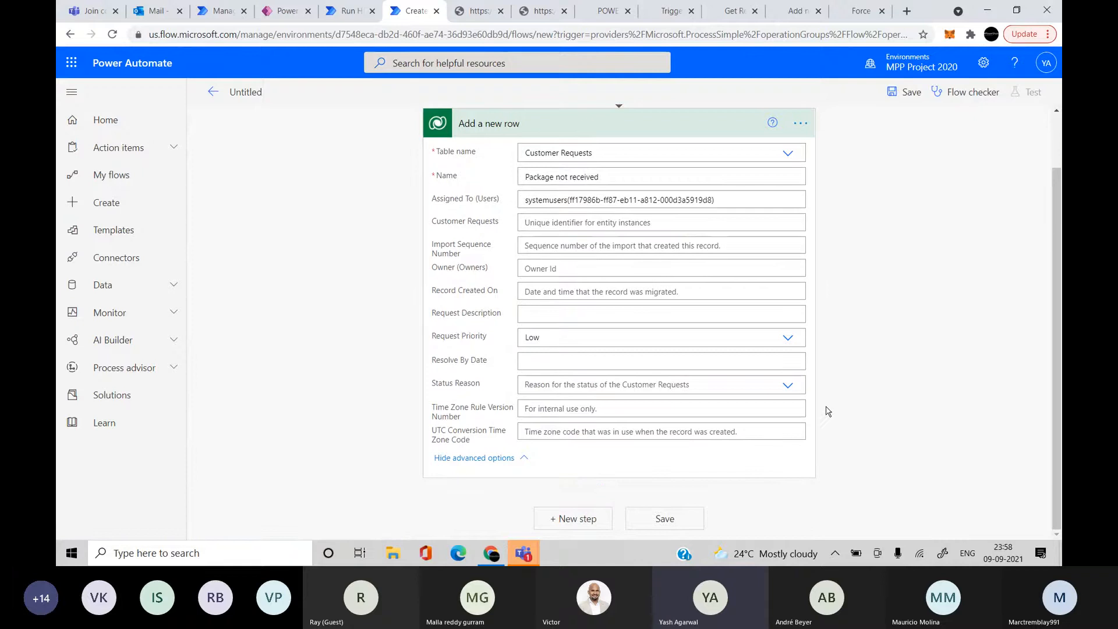
scroll(826, 411, "up", 1)
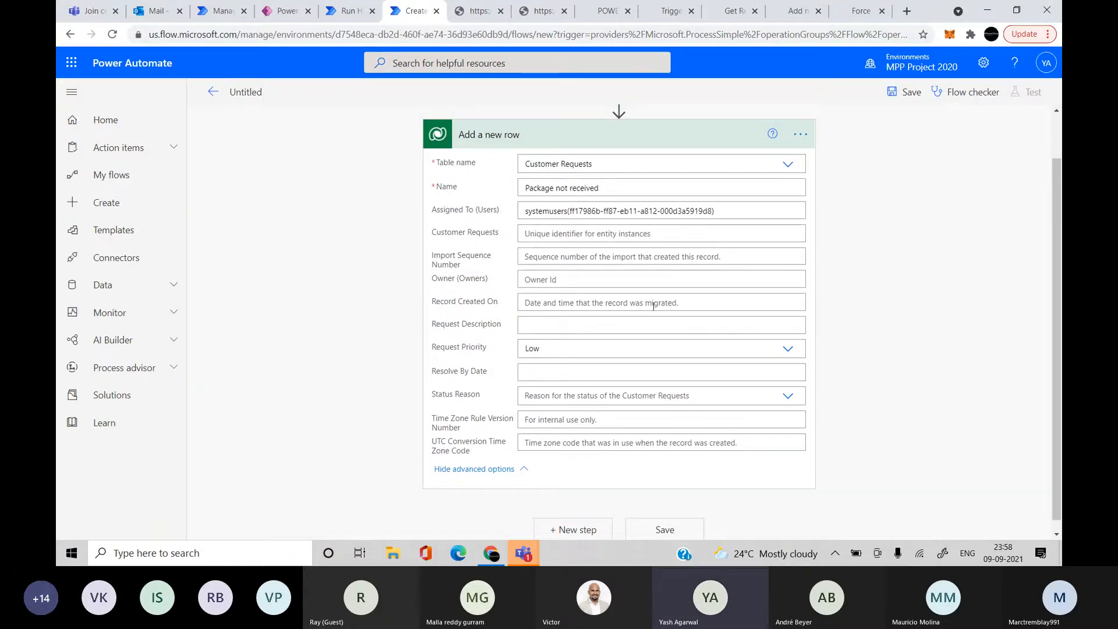
Fill Request Description with 'A new request for so and so customer' plus a contact e-mail, correcting its typo
left_click(605, 325)
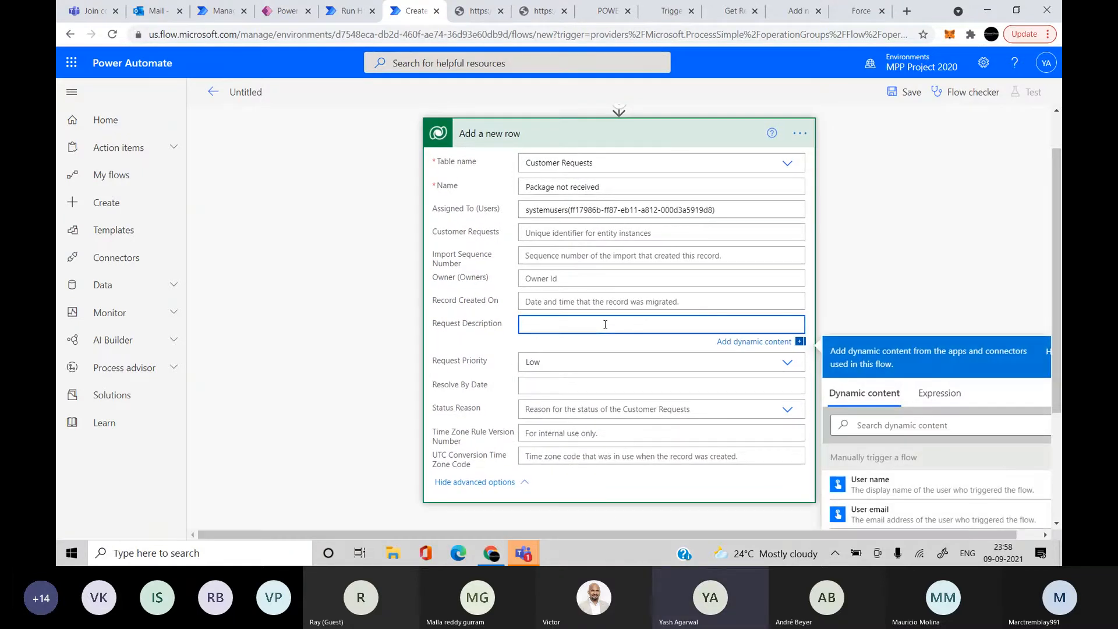
type("A new request for so and so ")
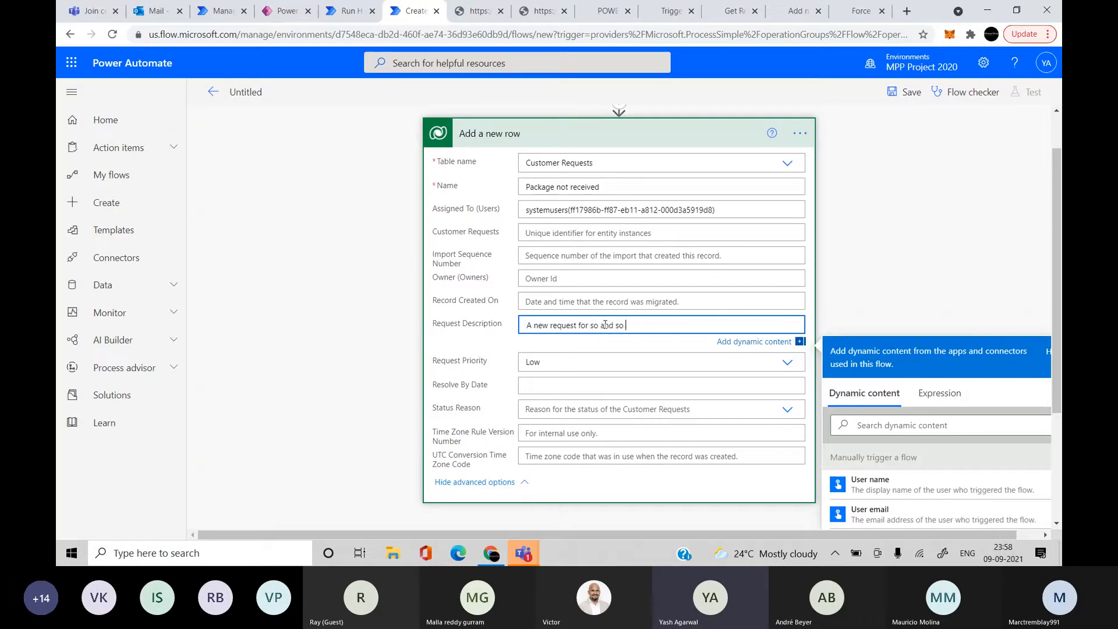
type("customer (test@ermail).com")
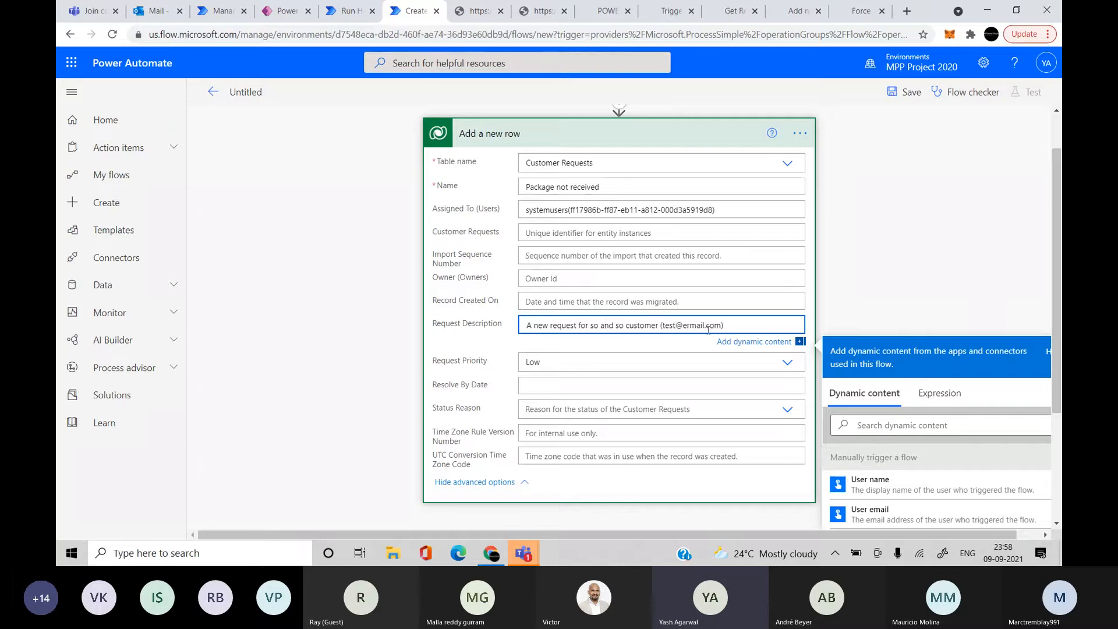
double_click(691, 325)
type("email")
left_click(901, 290)
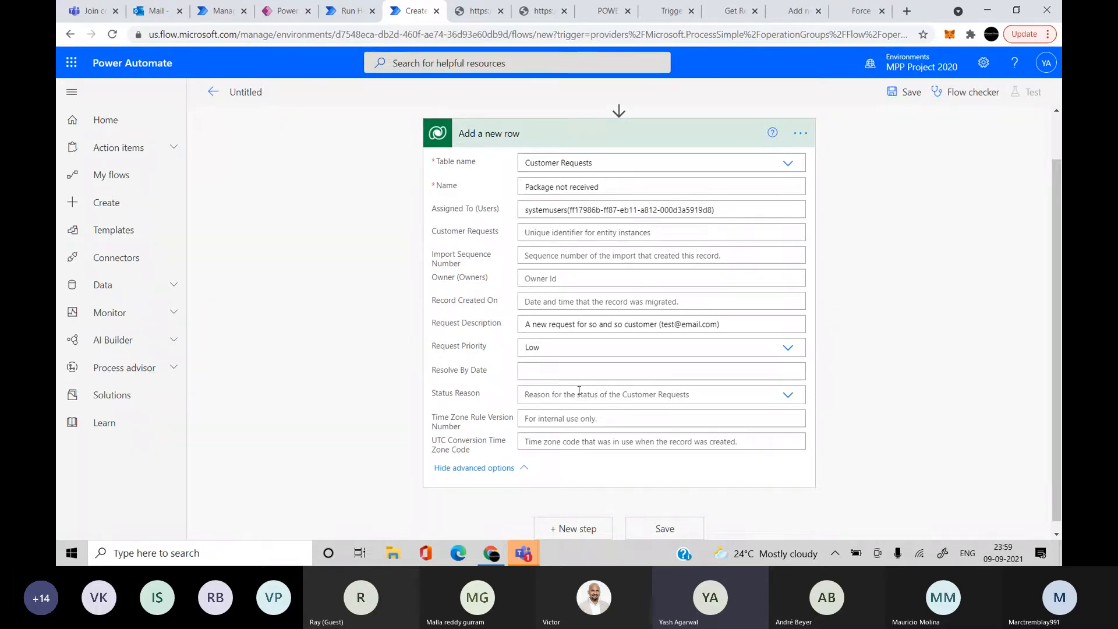
Open the dynamic content panel for the Resolve By Date field of Add a new row
left_click(572, 373)
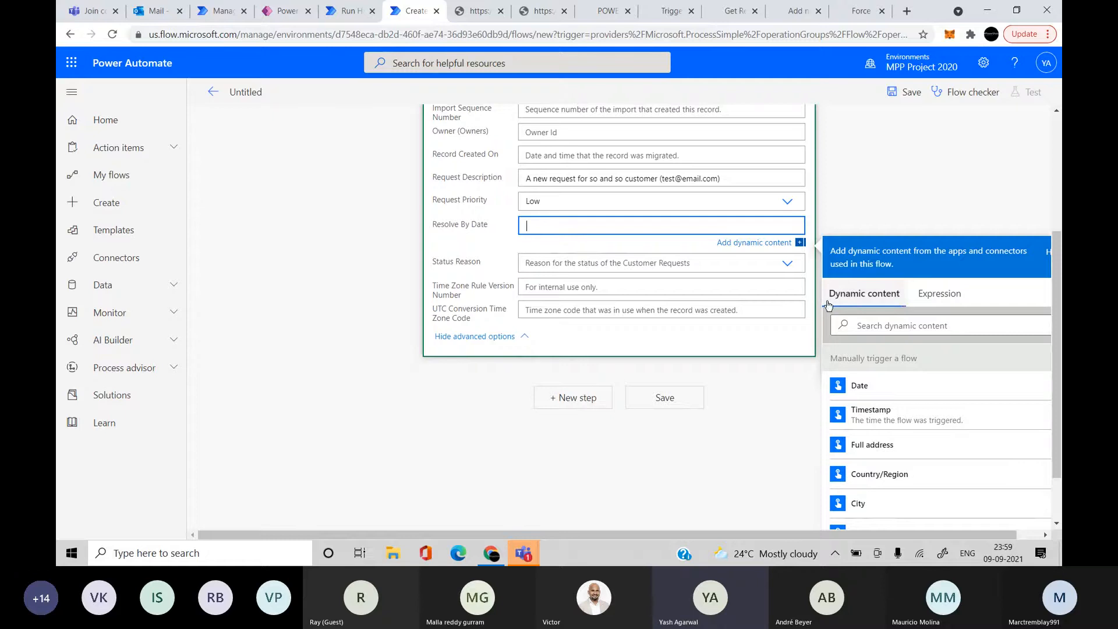
Start the Resolve By Date expression with addDays(utcNow(),7)
left_click(934, 293)
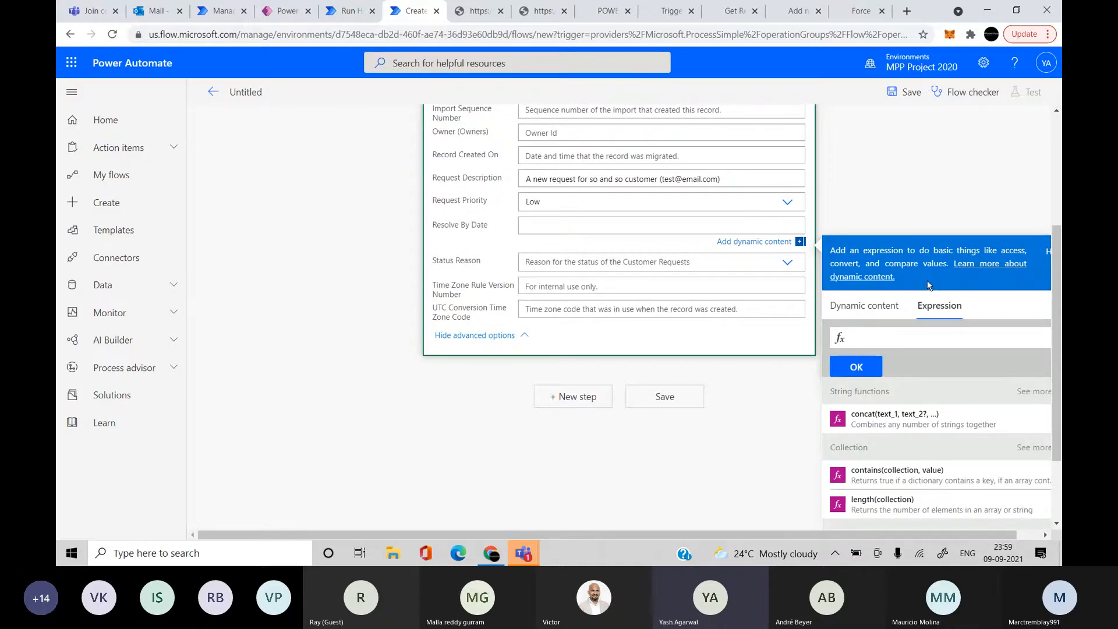
left_click(925, 336)
type("utc")
key("BackSpace")
key("BackSpace")
key("BackSpace")
type("add")
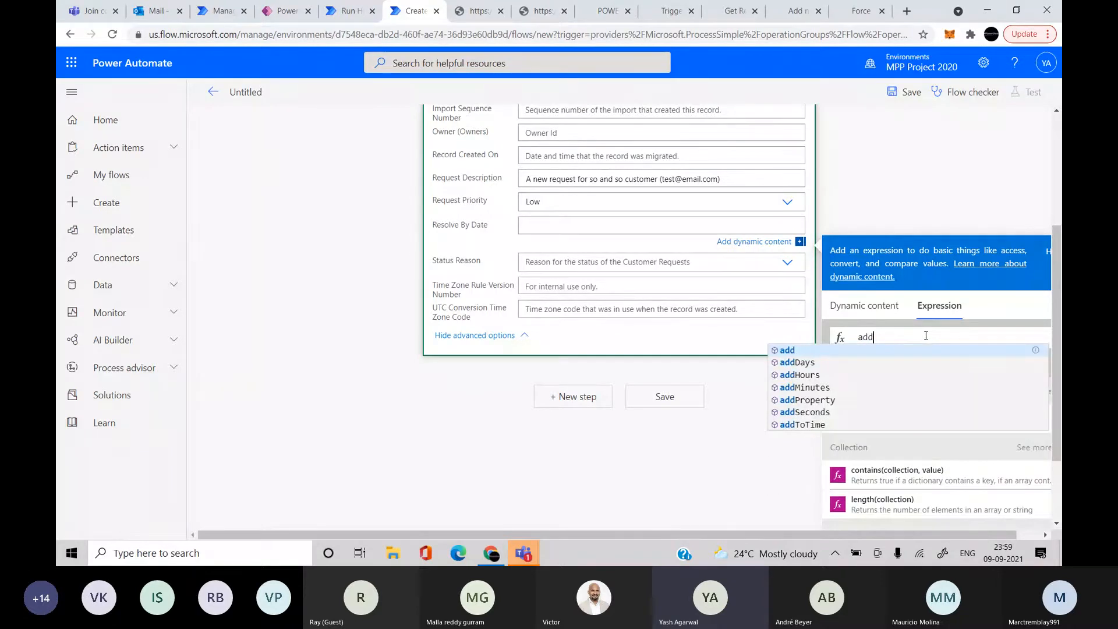
key("Down")
key("Return")
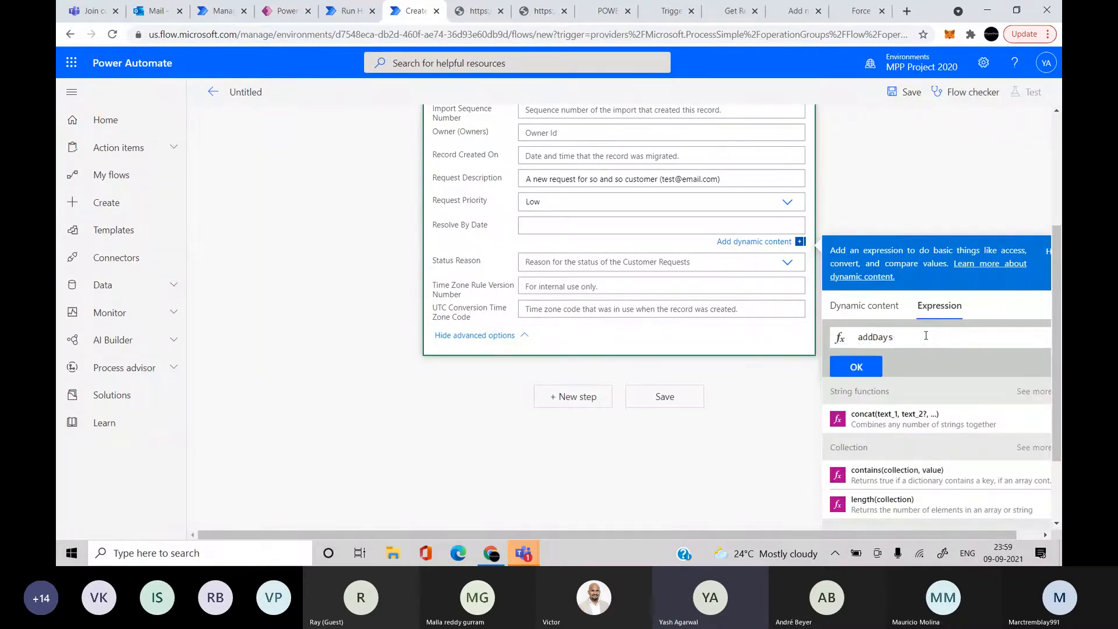
type("(utc")
key("Return")
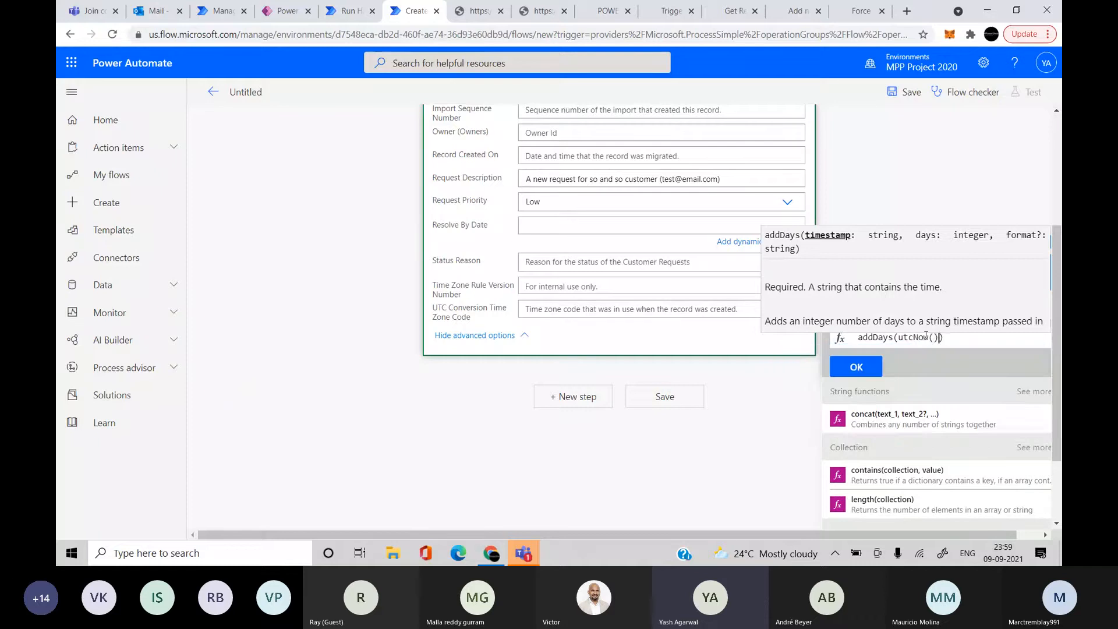
type(".")
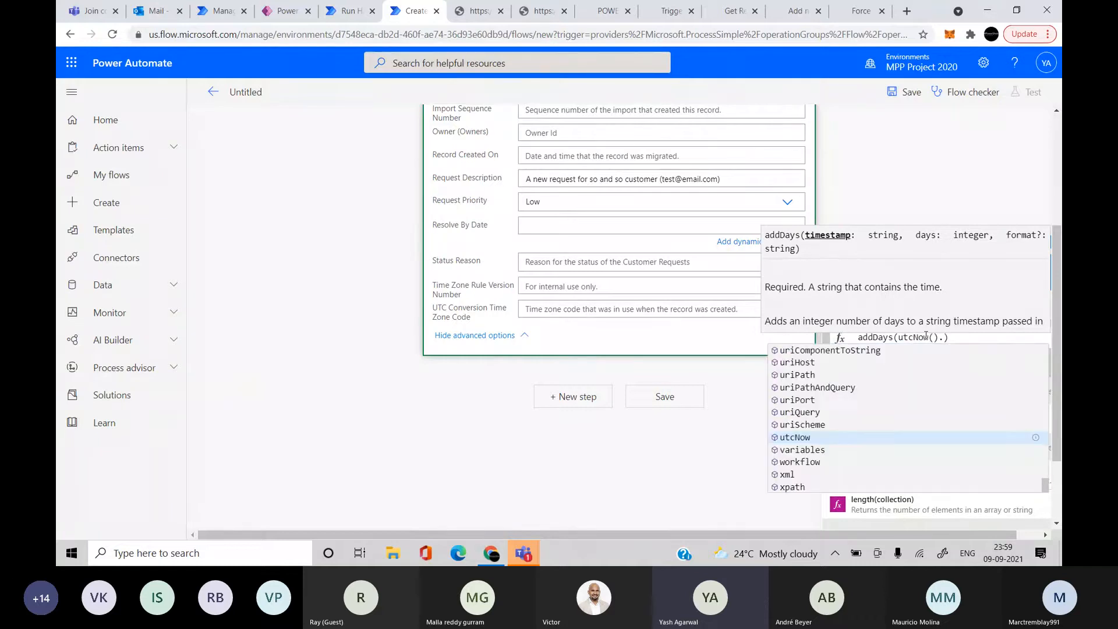
key("BackSpace")
type(",")
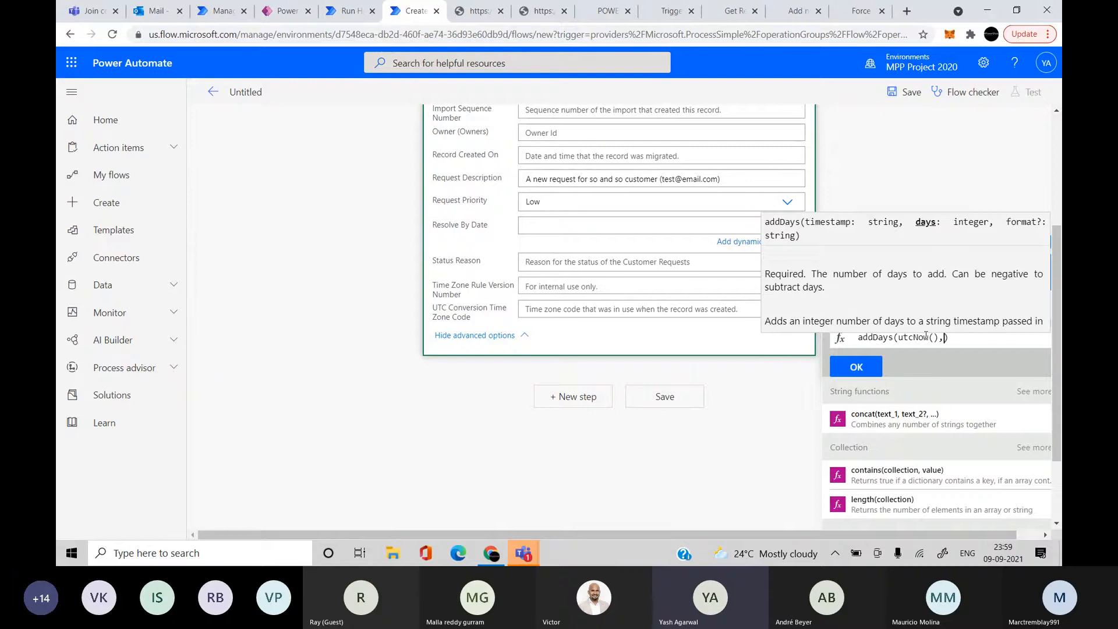
type("7")
Wrap the expression in formatdatetime with the 'yyyy-MM-dd' format
key("Left")
key("Left")
key("Left")
key("Left")
key("Left")
key("Left")
key("Left")
key("Left")
key("Left")
key("Left")
key("Left")
key("Left")
key("Left")
key("Left")
key("Left")
key("Left")
key("Left")
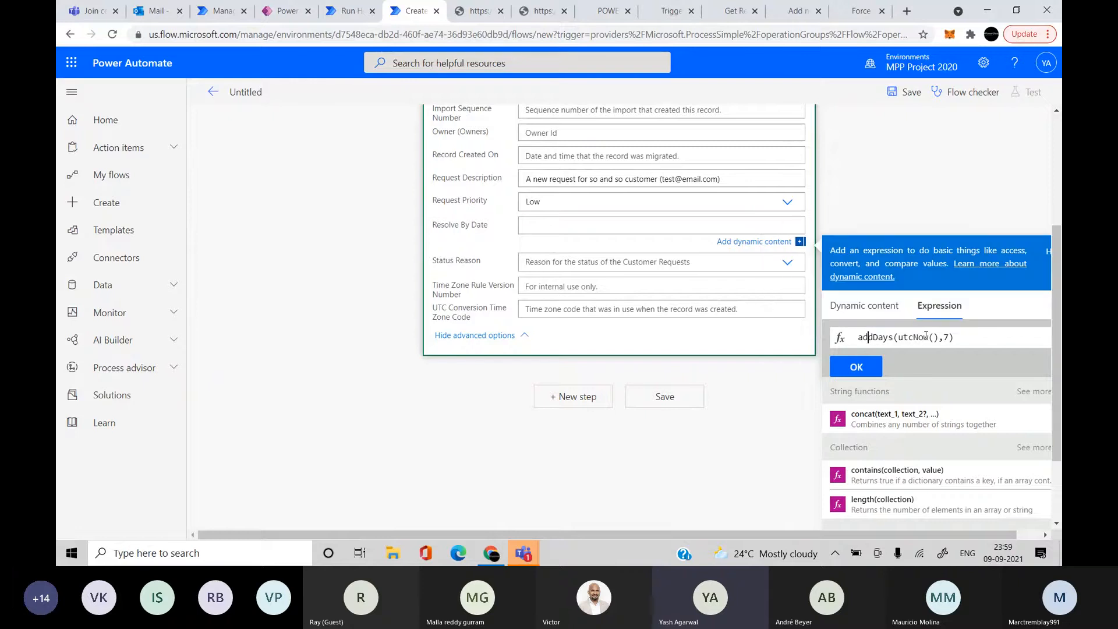
type("formatdatetime")
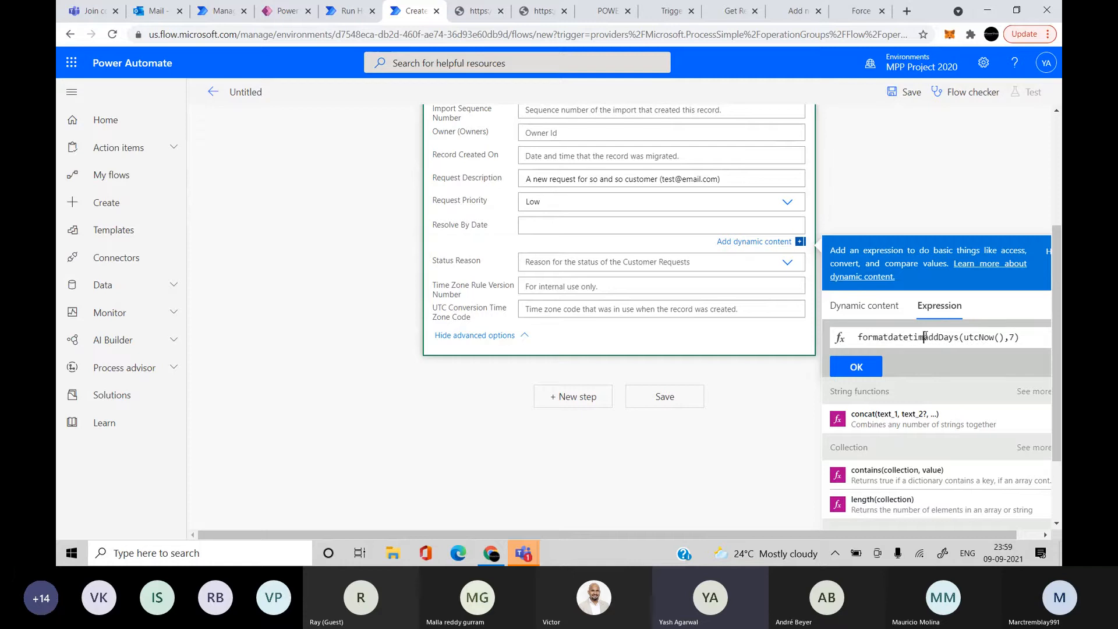
type("(")
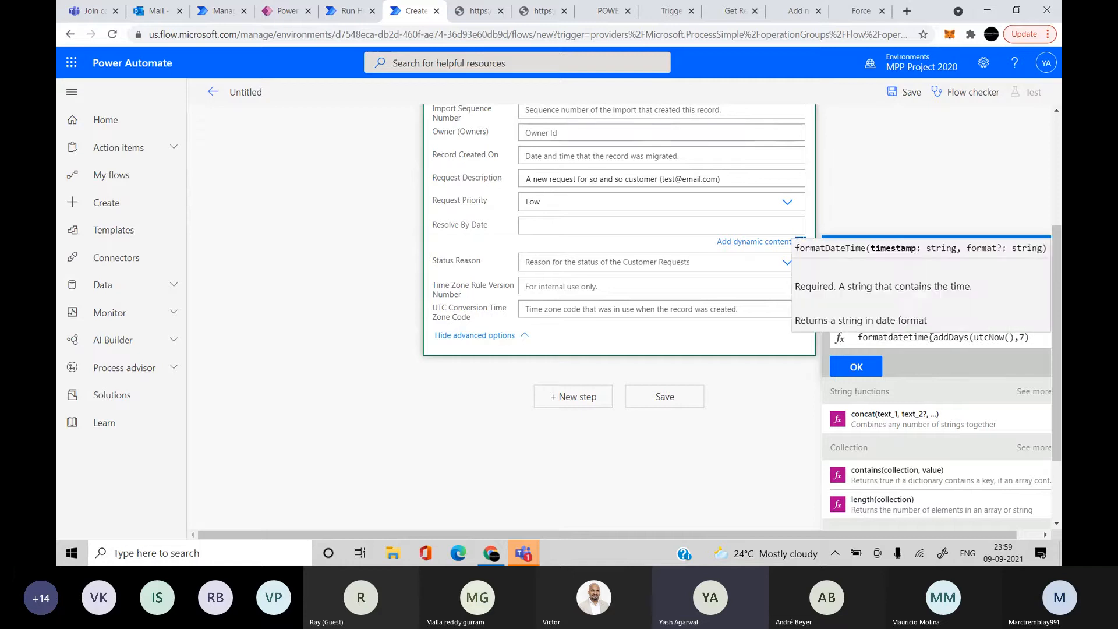
key("End")
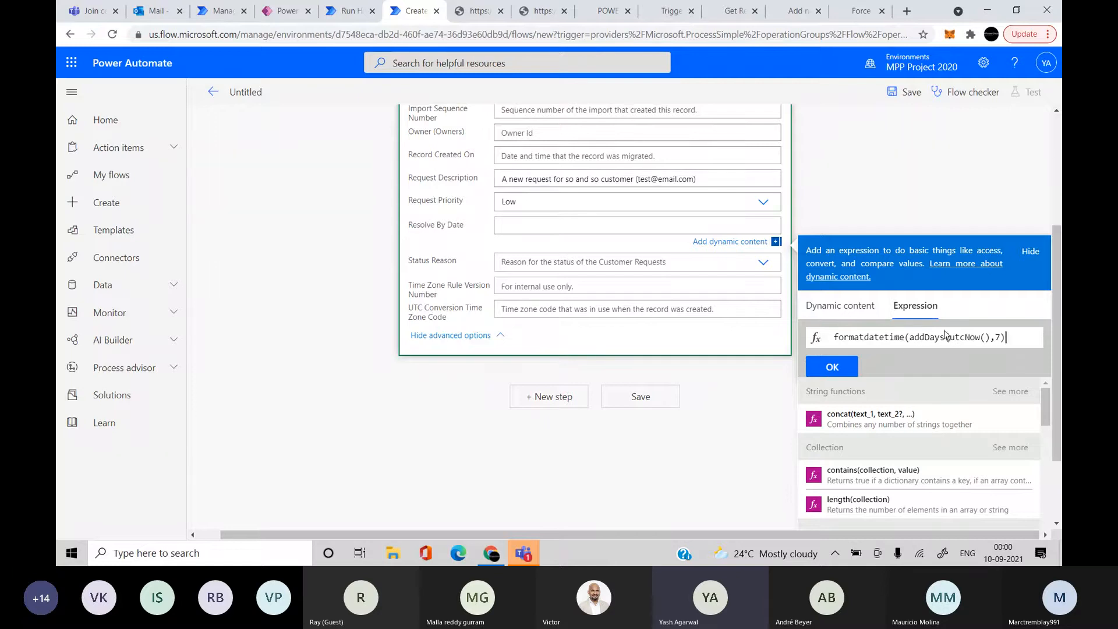
type(",'")
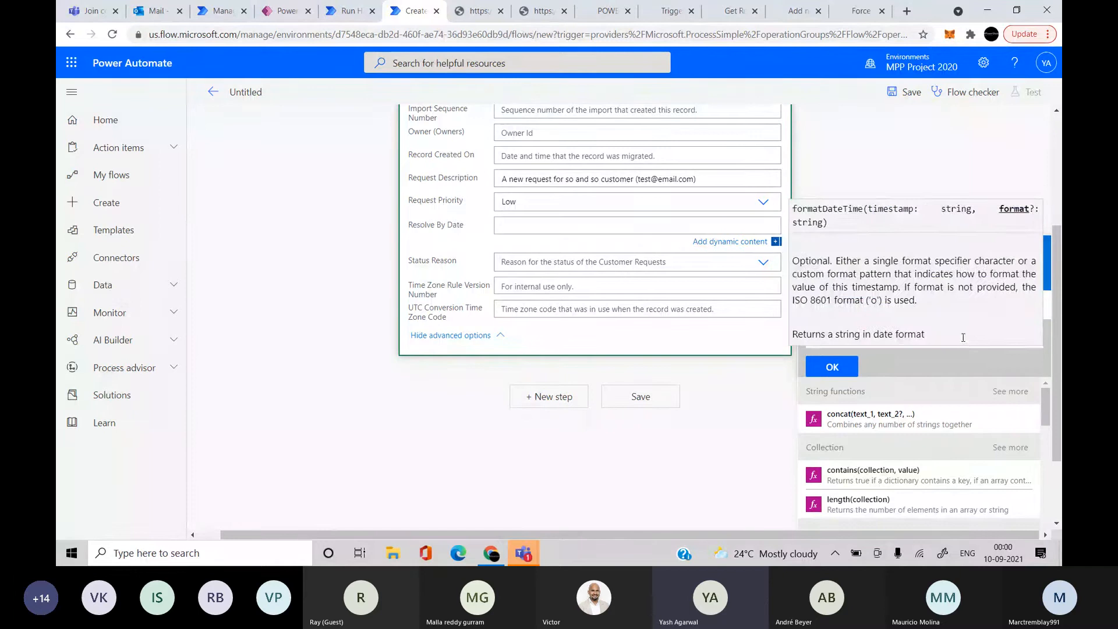
type("yyyy")
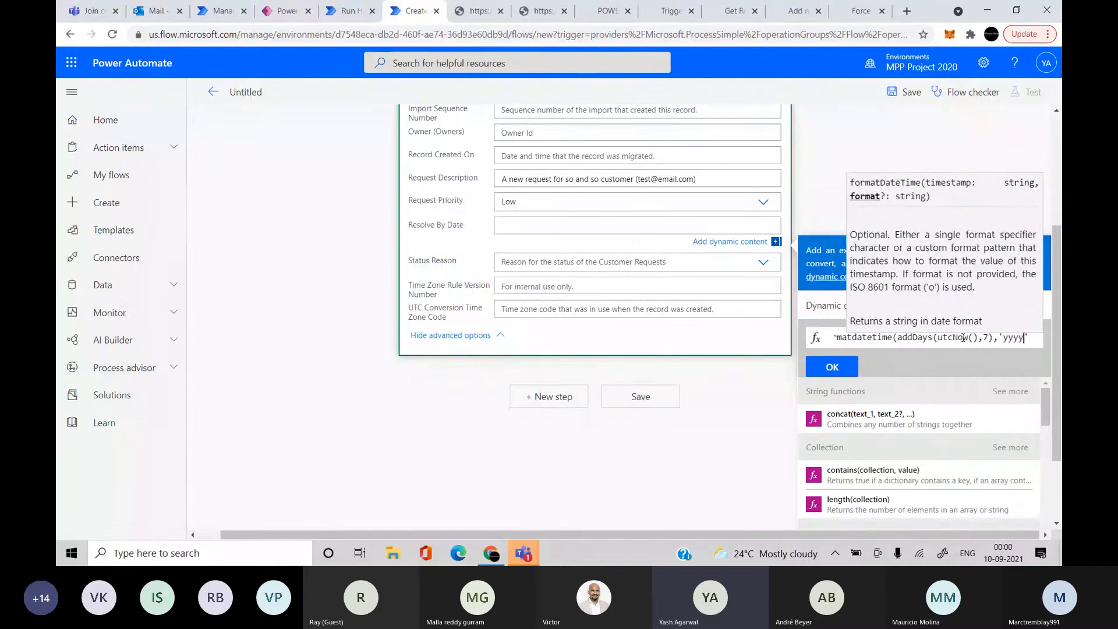
type("-MM'")
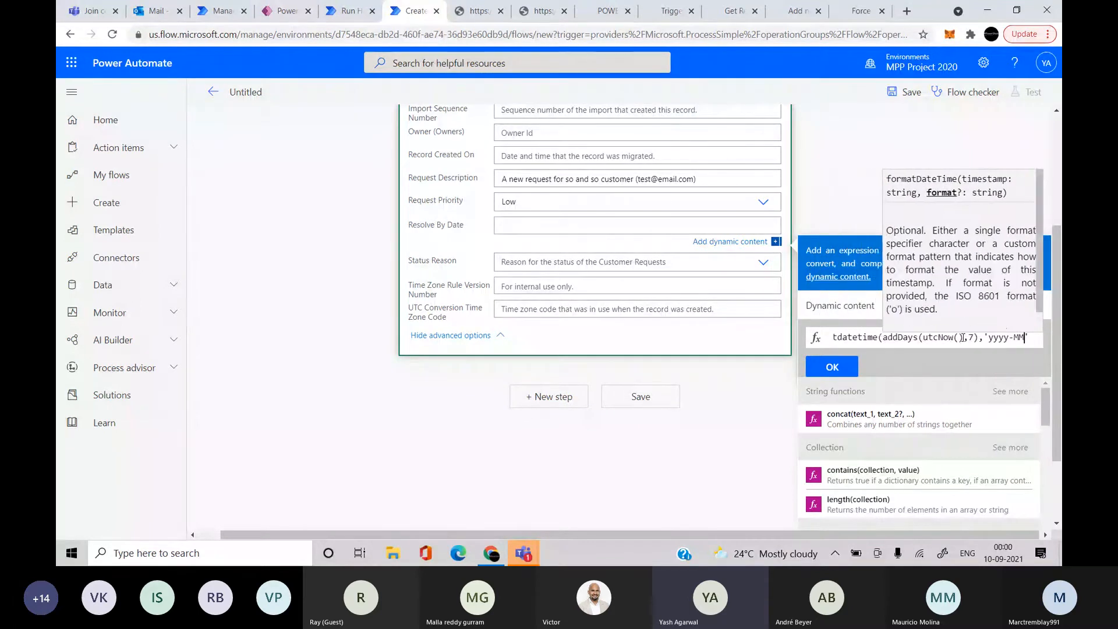
type("-")
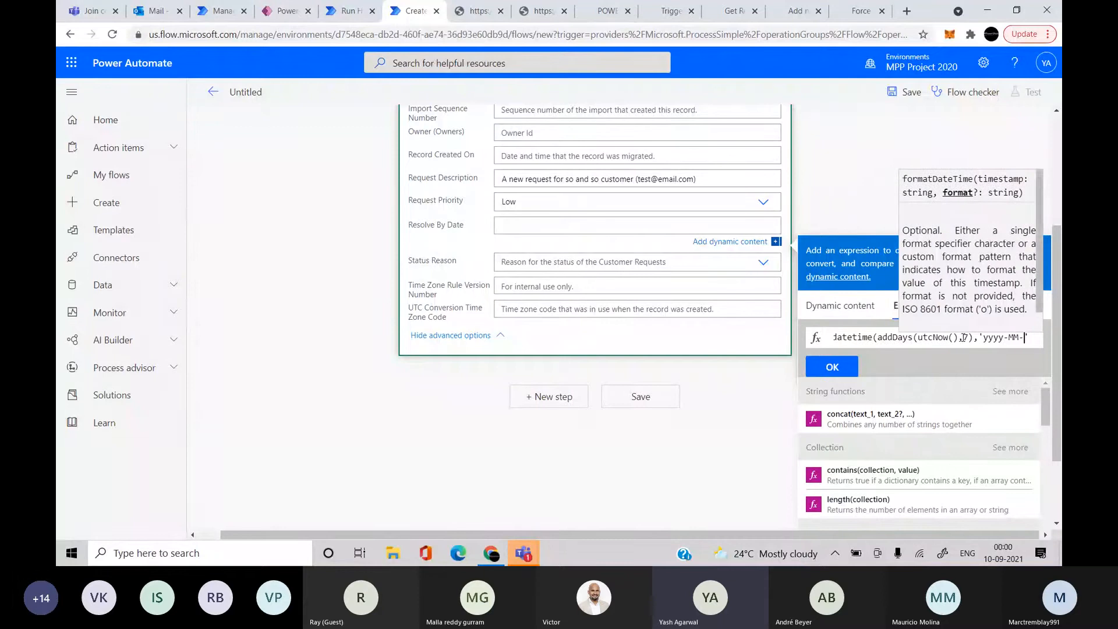
type("dd'")
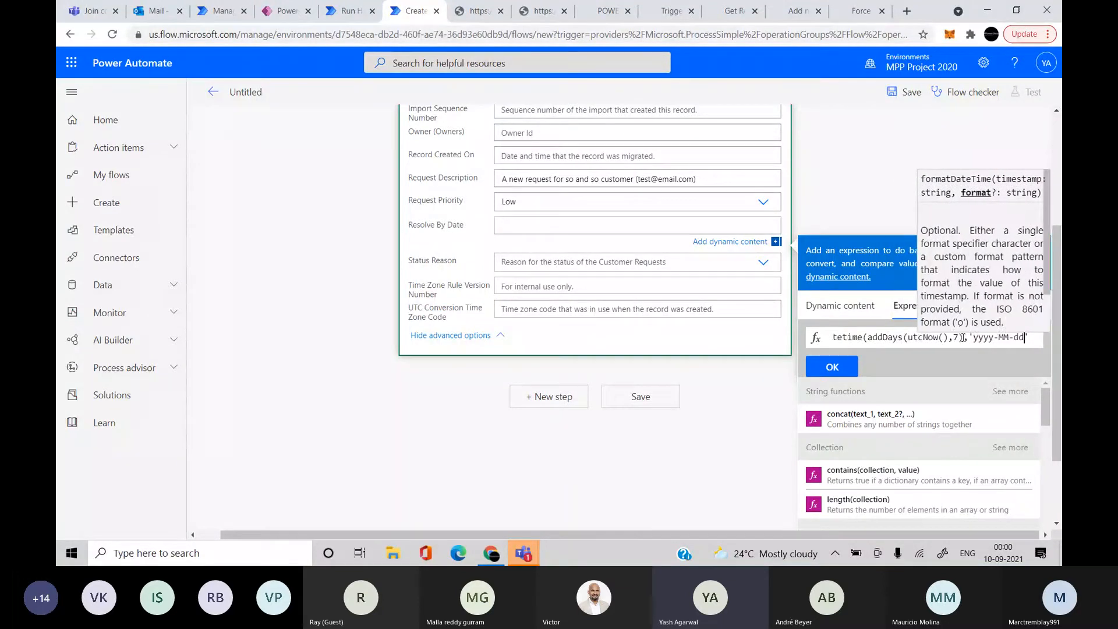
type(")")
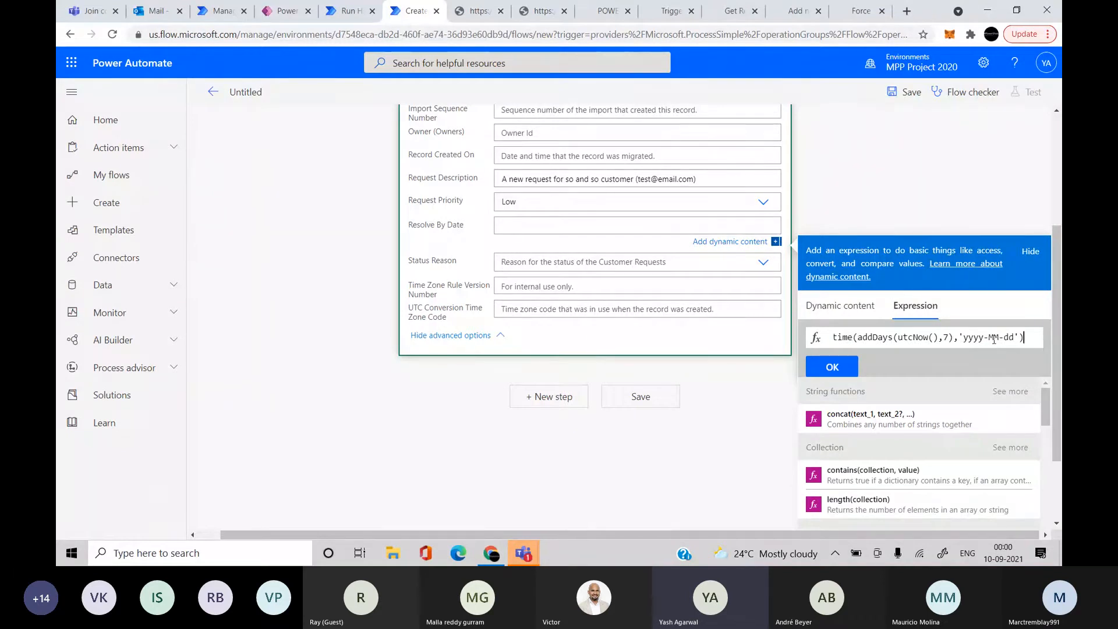
Apply the Resolve By Date expression and add a Compose step after Add a new row
left_click(842, 369)
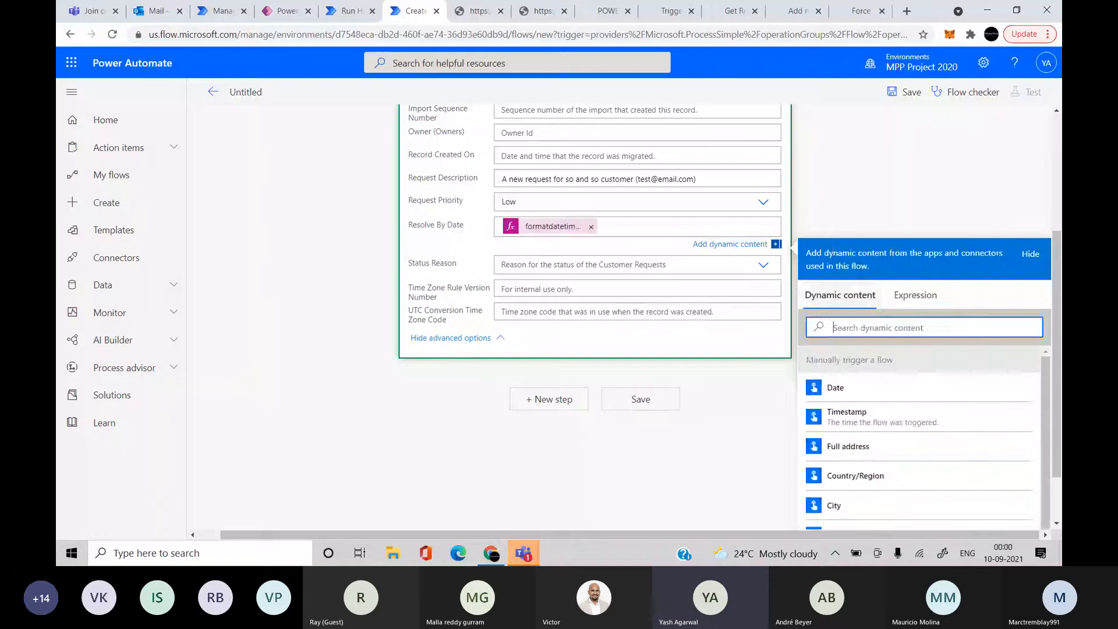
left_click(845, 203)
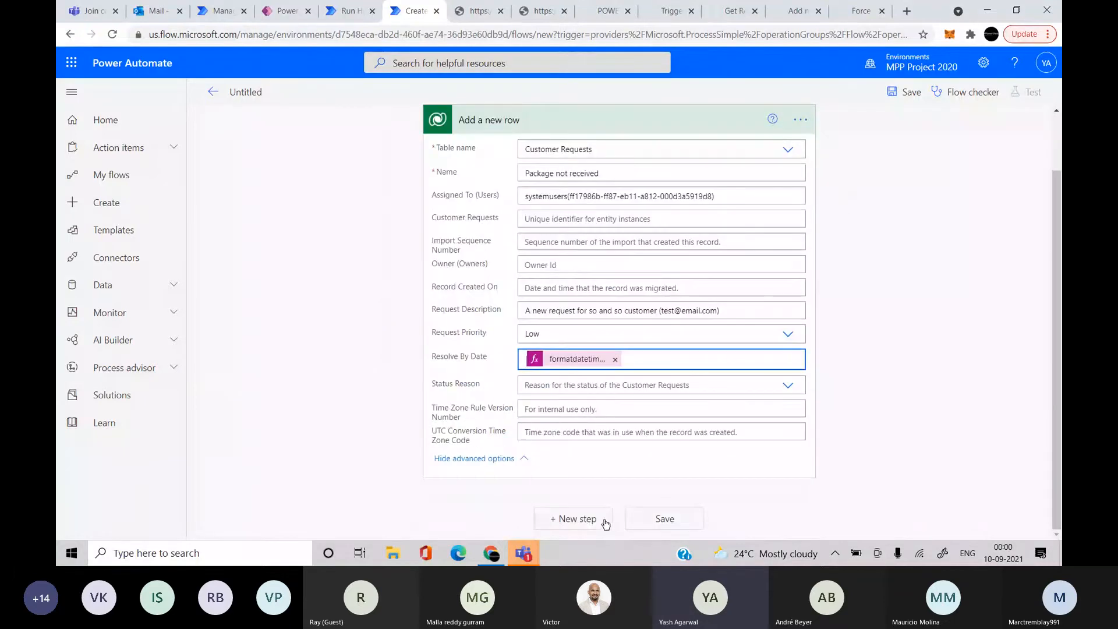
left_click(585, 523)
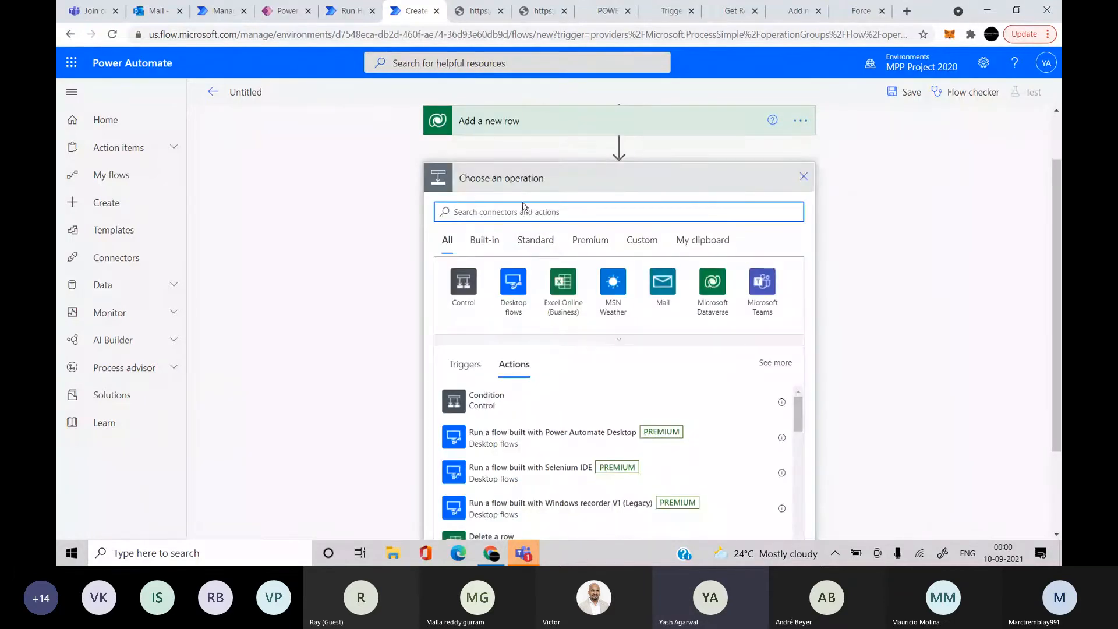
type("compose")
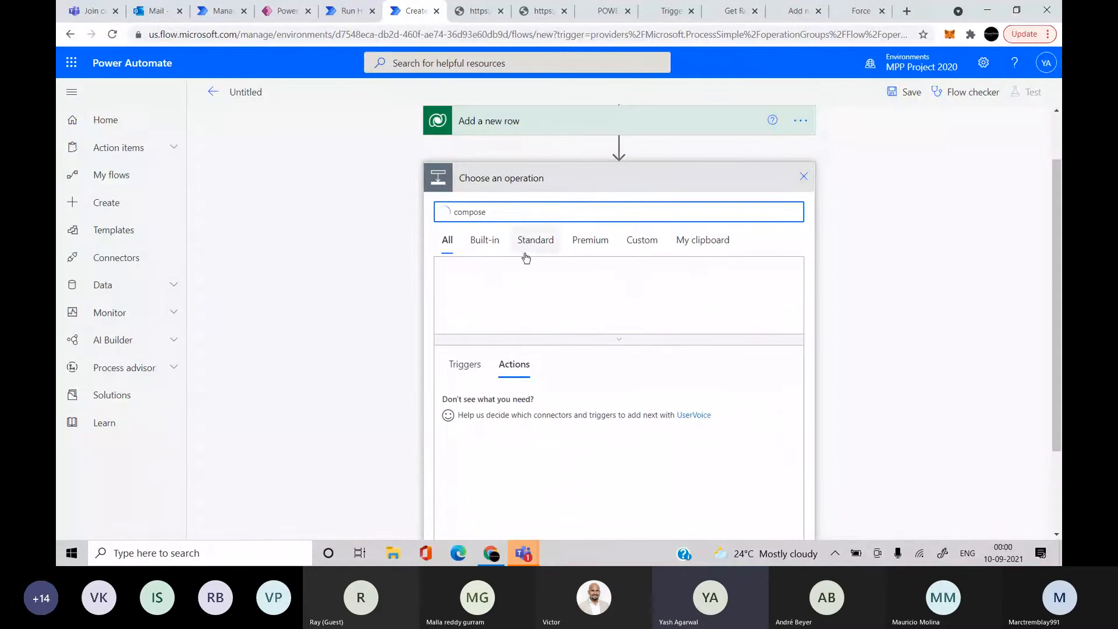
left_click(497, 395)
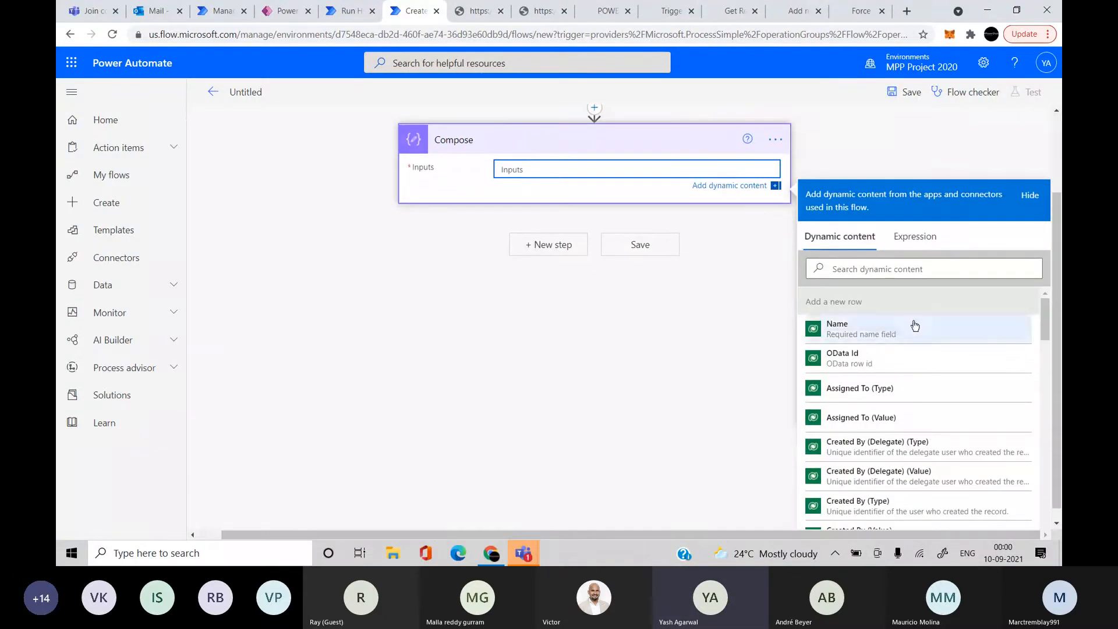
Set the Compose Inputs to the new row's body and save the flow
left_click(880, 273)
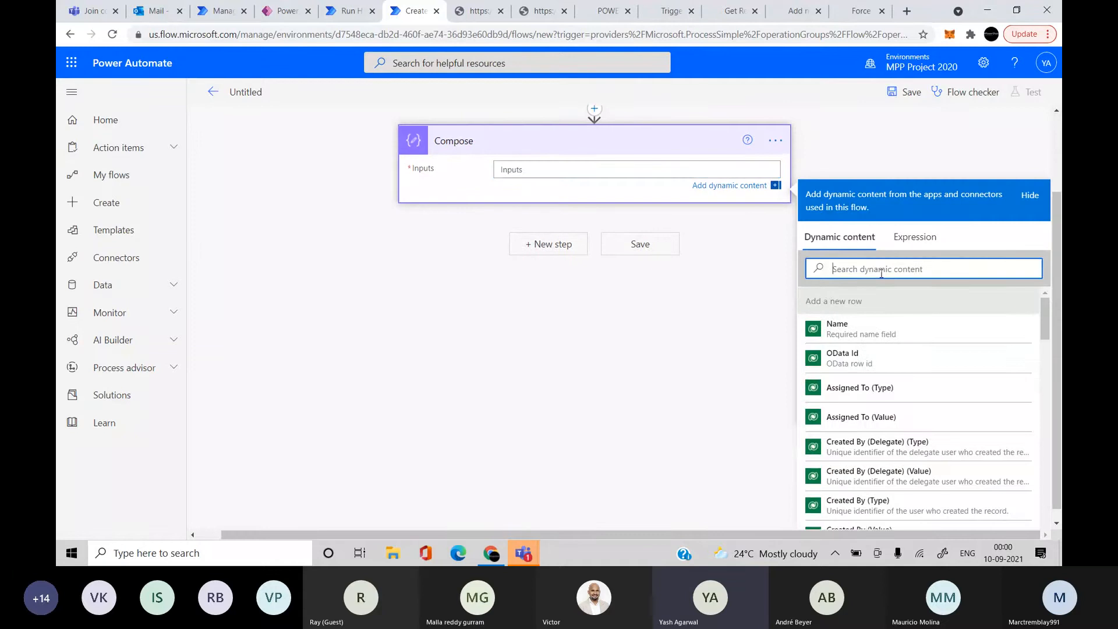
type("bod")
left_click(838, 337)
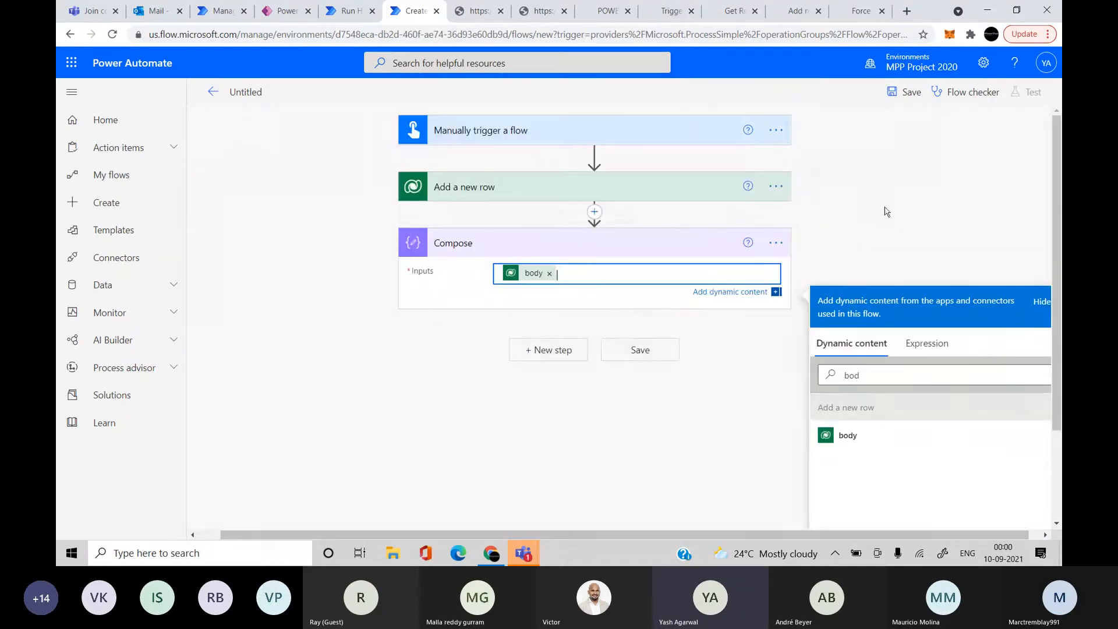
left_click(904, 92)
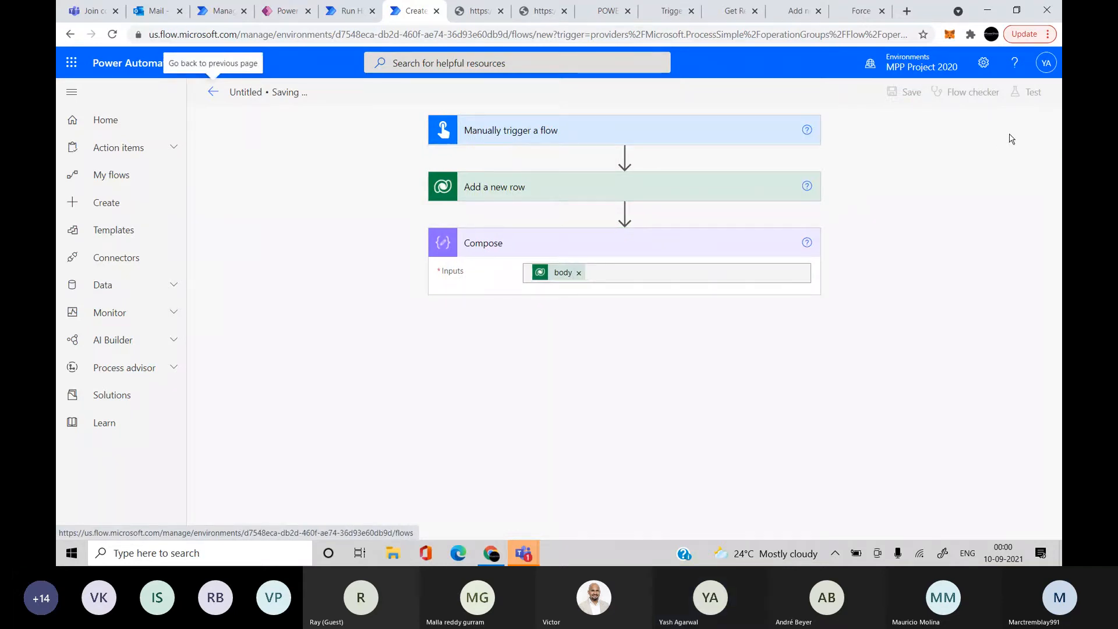
Test the flow manually and run it through to a successful result
left_click(1027, 92)
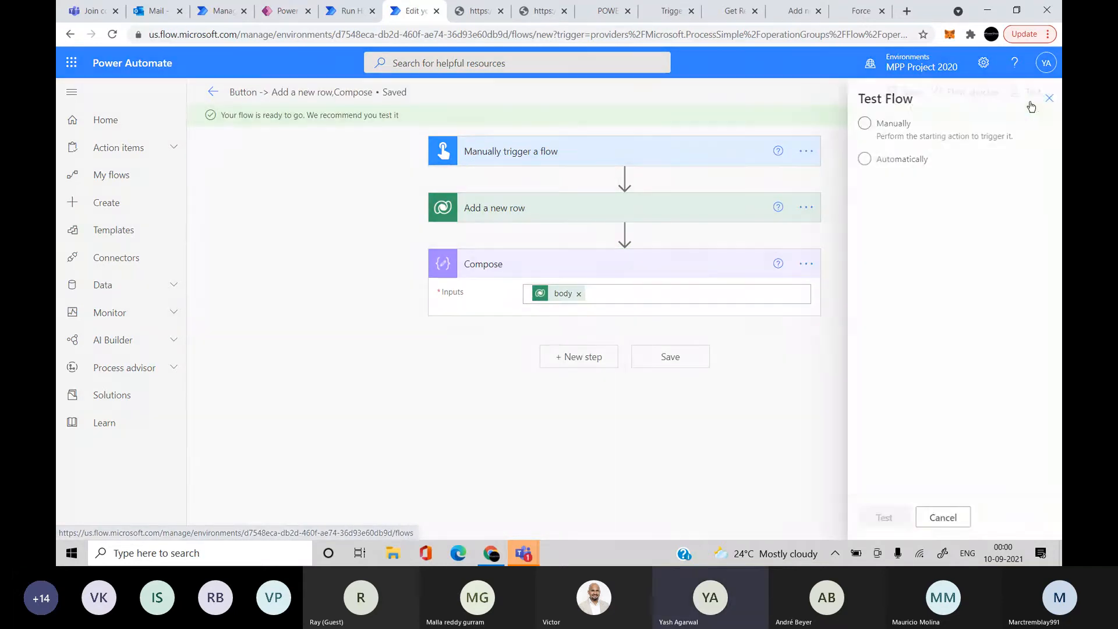
left_click(908, 131)
left_click(877, 520)
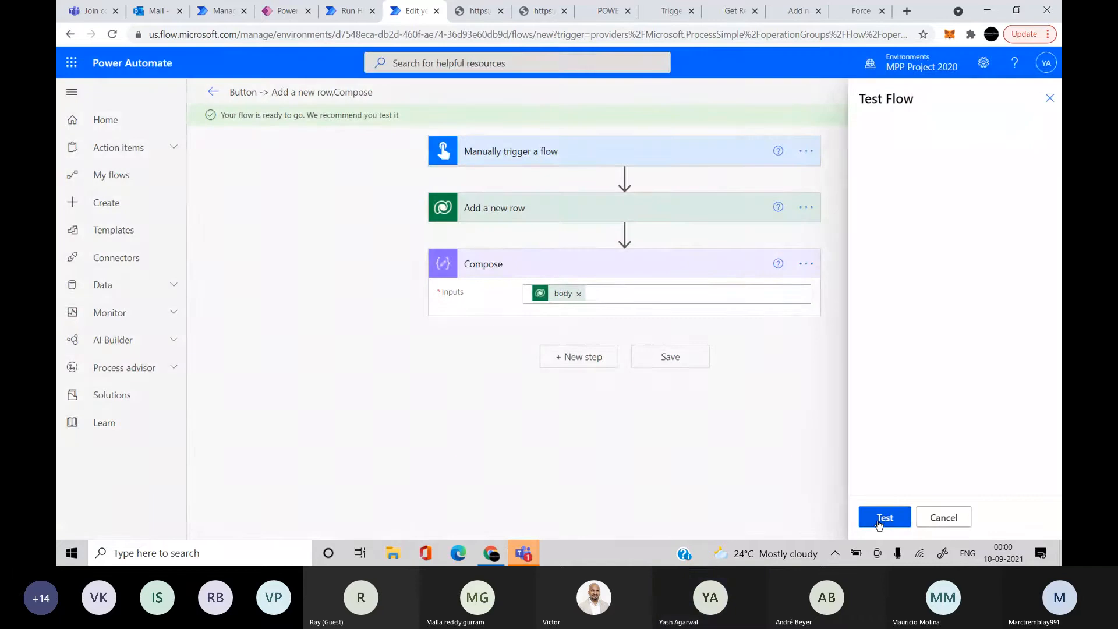
left_click(879, 518)
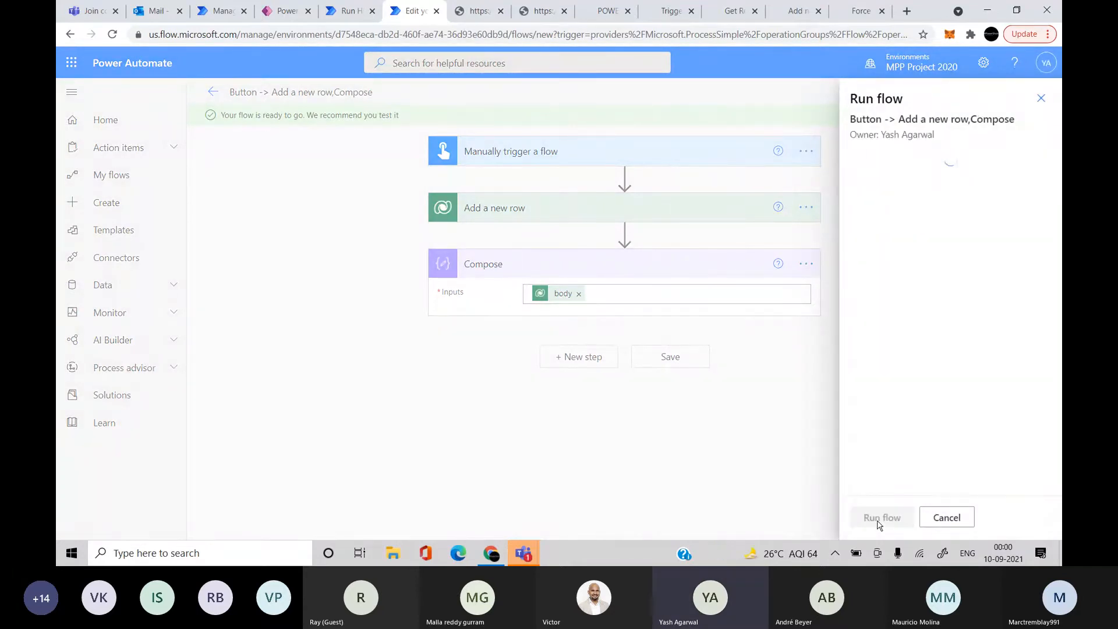
left_click(876, 519)
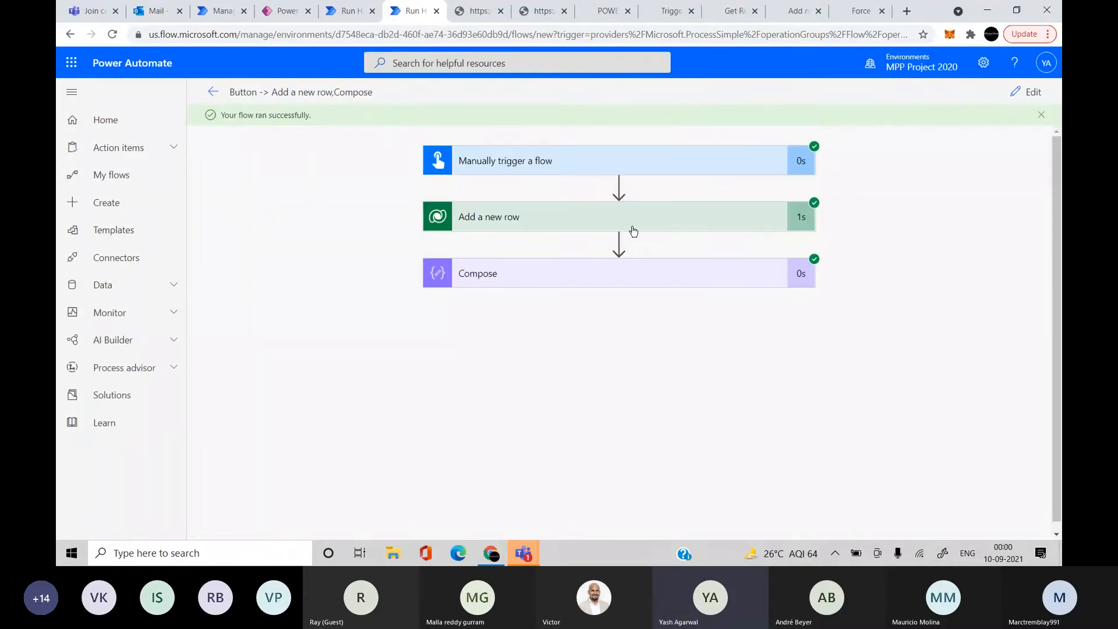
Expand the Add a new row run details and review Assigned To and Request Priority
left_click(634, 231)
scroll(408, 378, "down", 1)
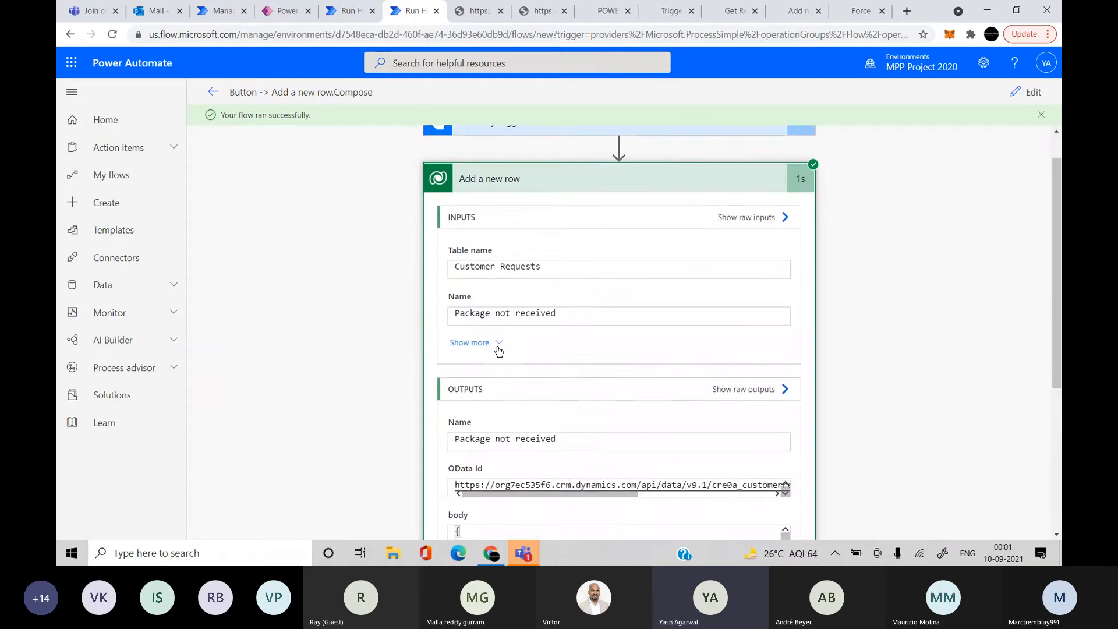
left_click(498, 345)
scroll(330, 439, "down", 3)
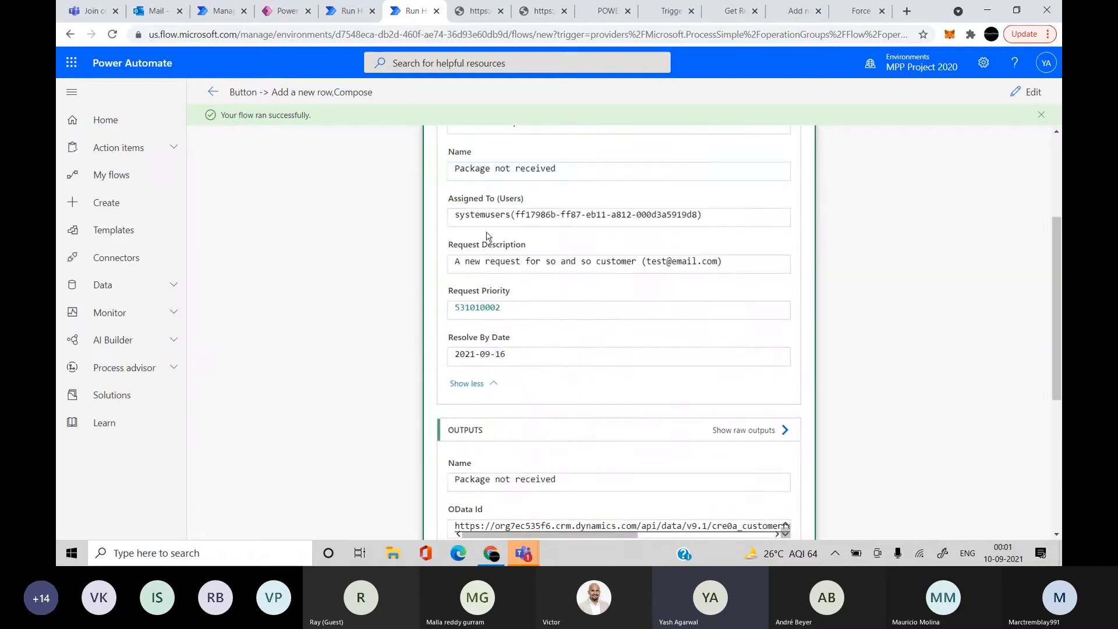
left_click(551, 225)
scroll(565, 267, "down", 2)
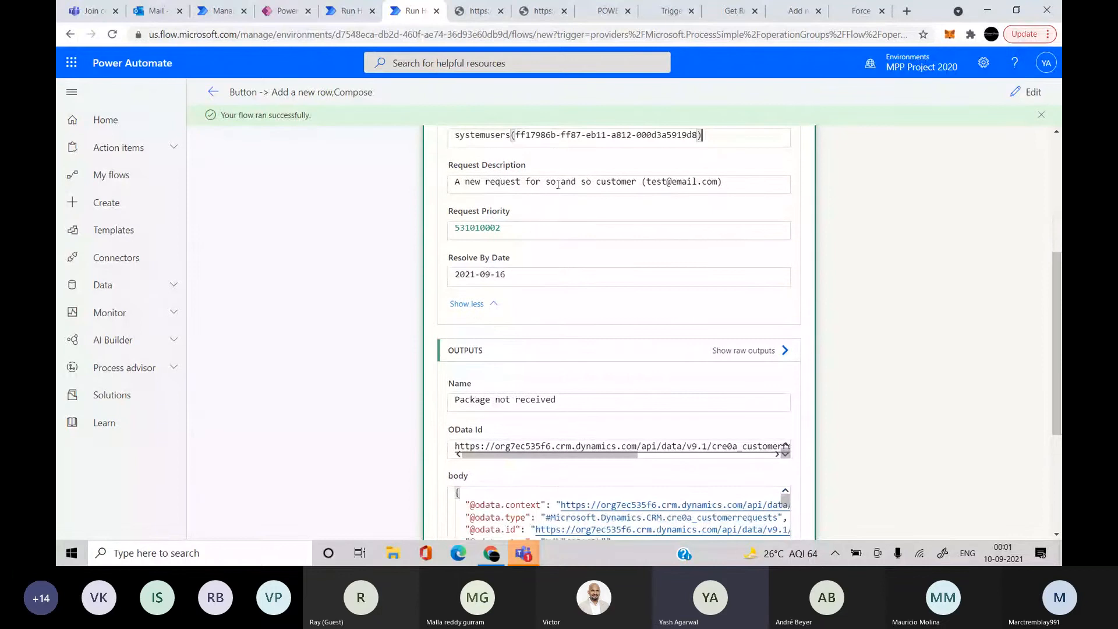
scroll(573, 229, "down", 1)
left_click_drag(512, 204, 489, 255)
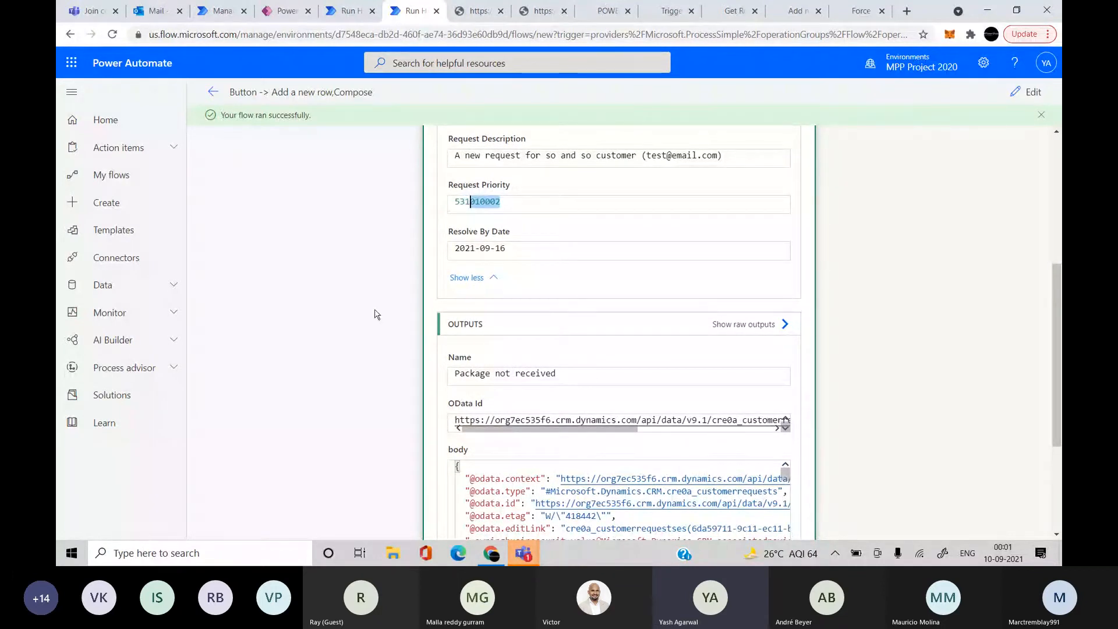
scroll(494, 291, "down", 4)
scroll(499, 365, "up", 1)
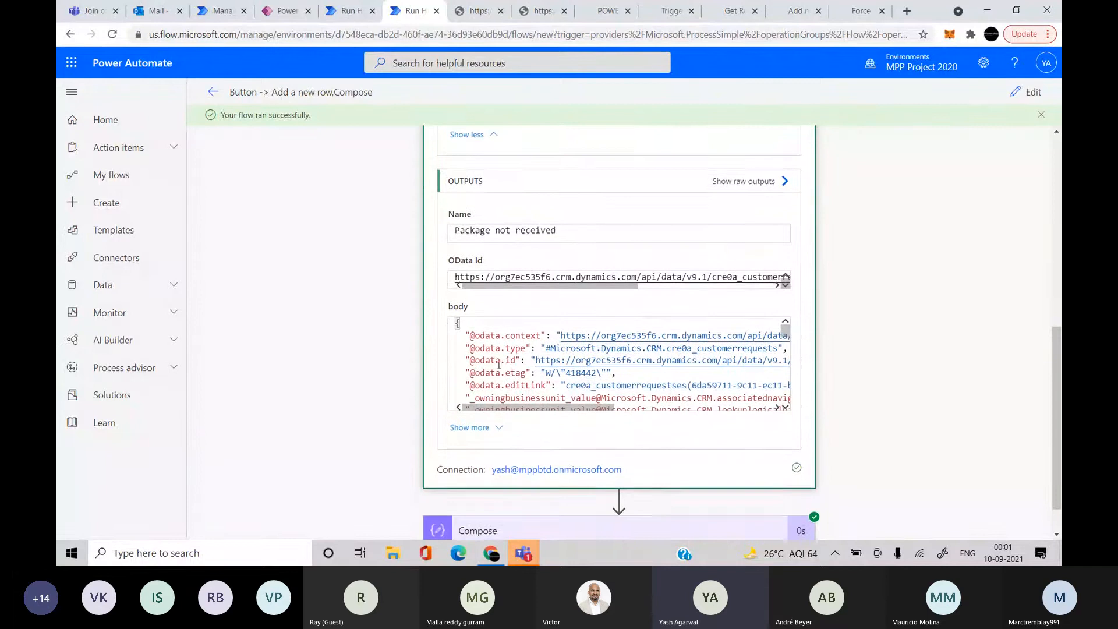
scroll(344, 394, "down", 2)
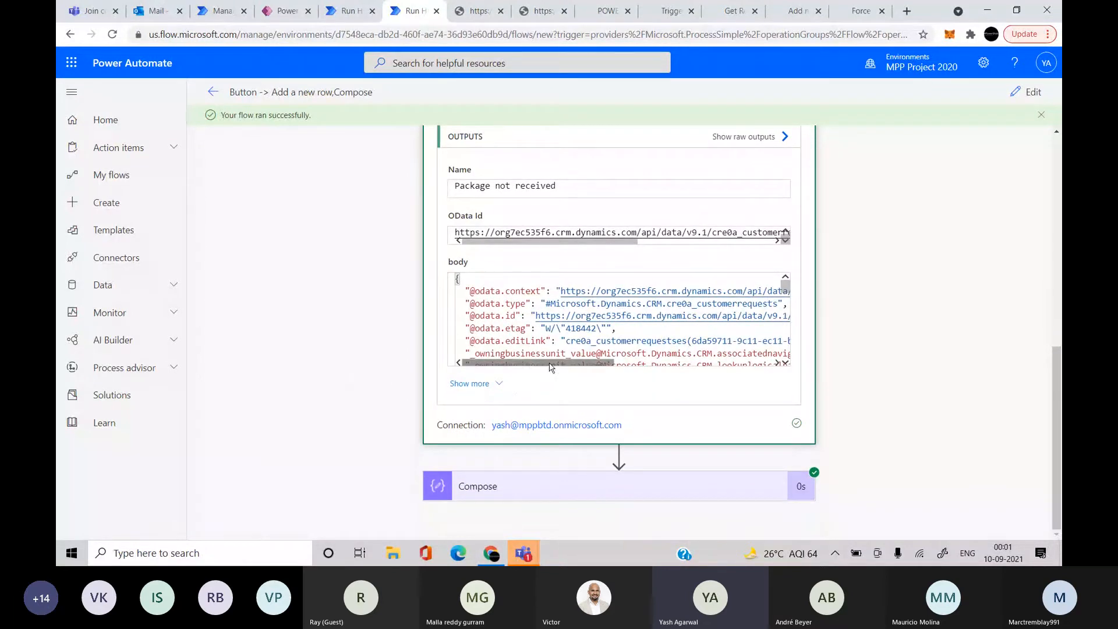
scroll(550, 366, "down", 2)
scroll(550, 367, "down", 2)
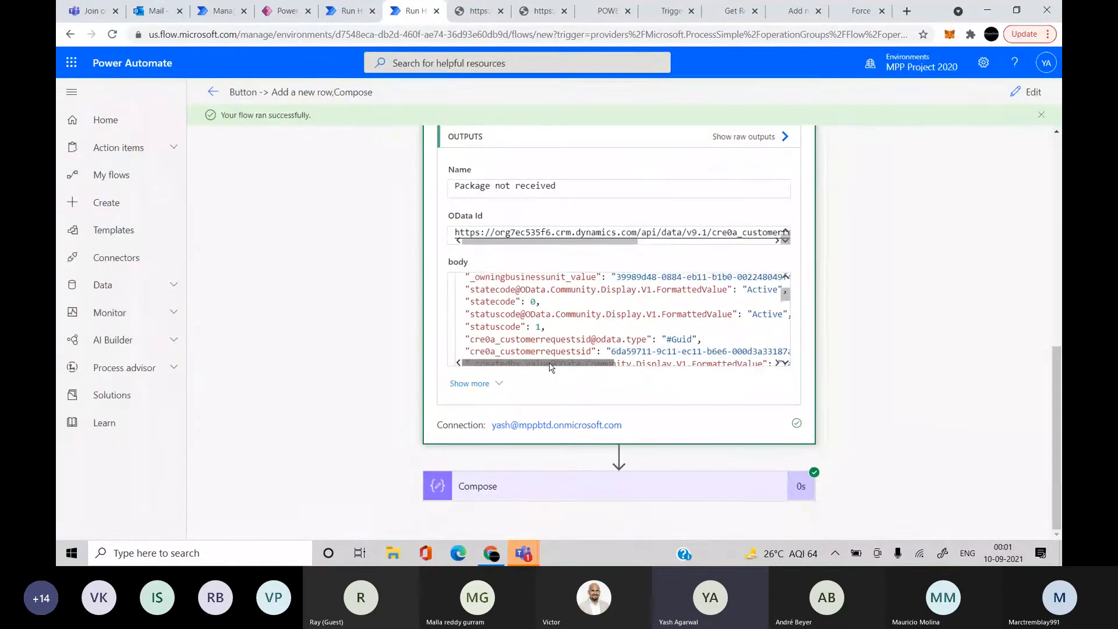
scroll(534, 360, "up", 5)
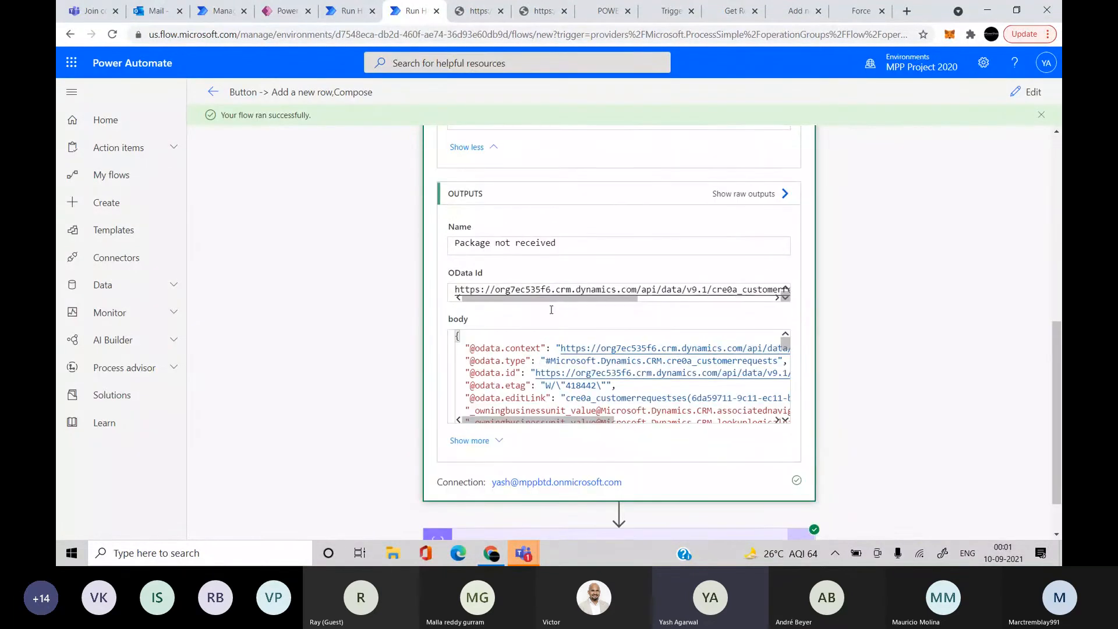
Select the body output JSON and find Code Beautify's JSON viewer via a 'json beautifier' search
left_click(489, 368)
key("ctrl+a")
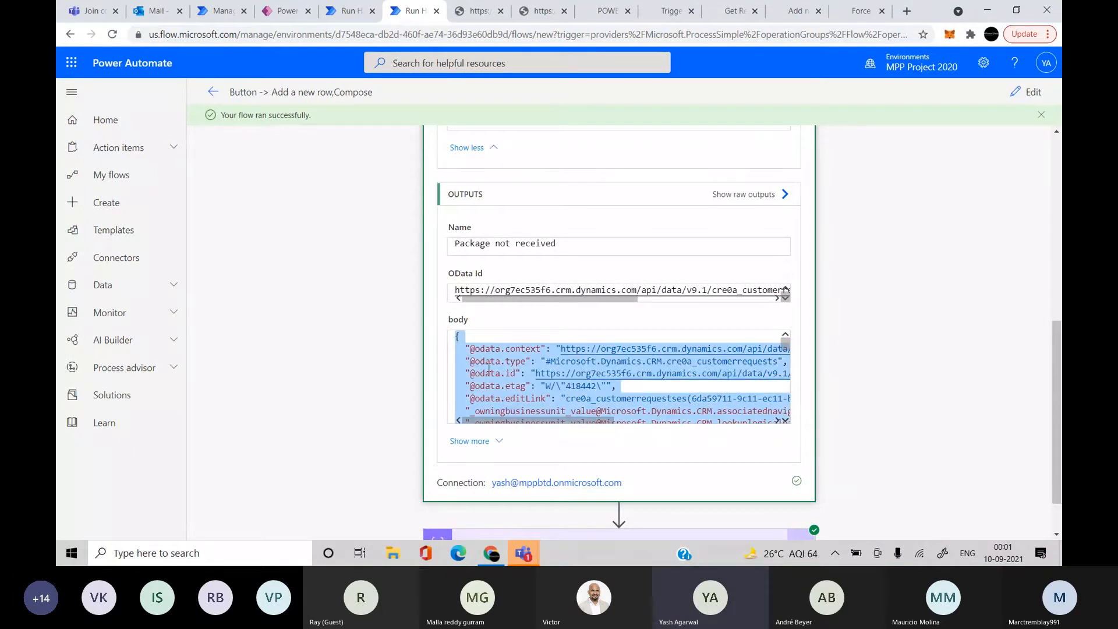
left_click(906, 11)
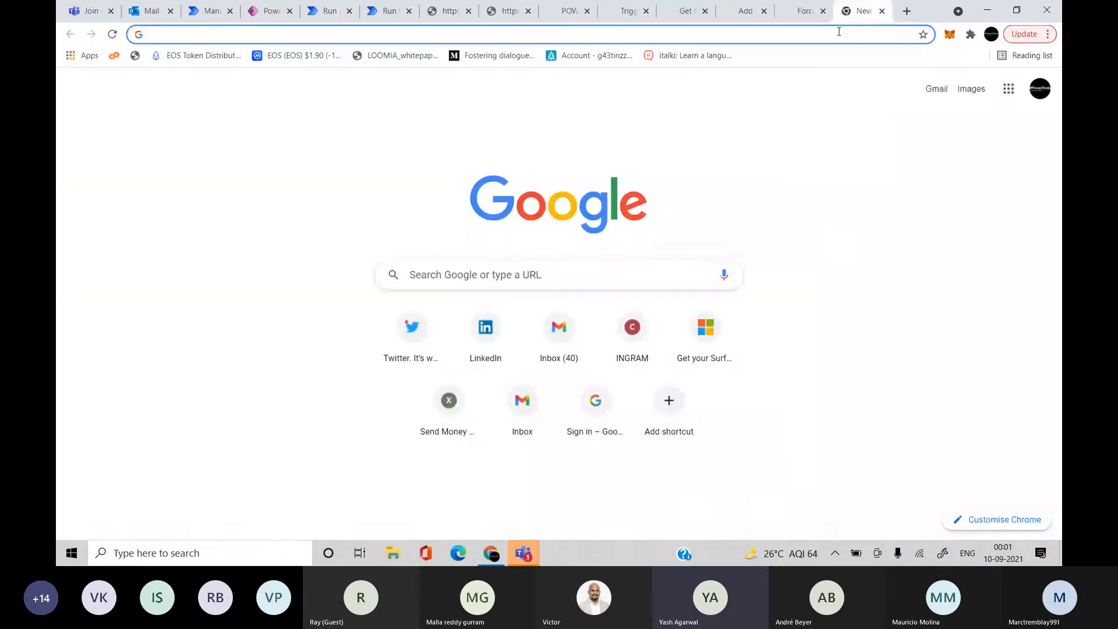
type("json beautifier")
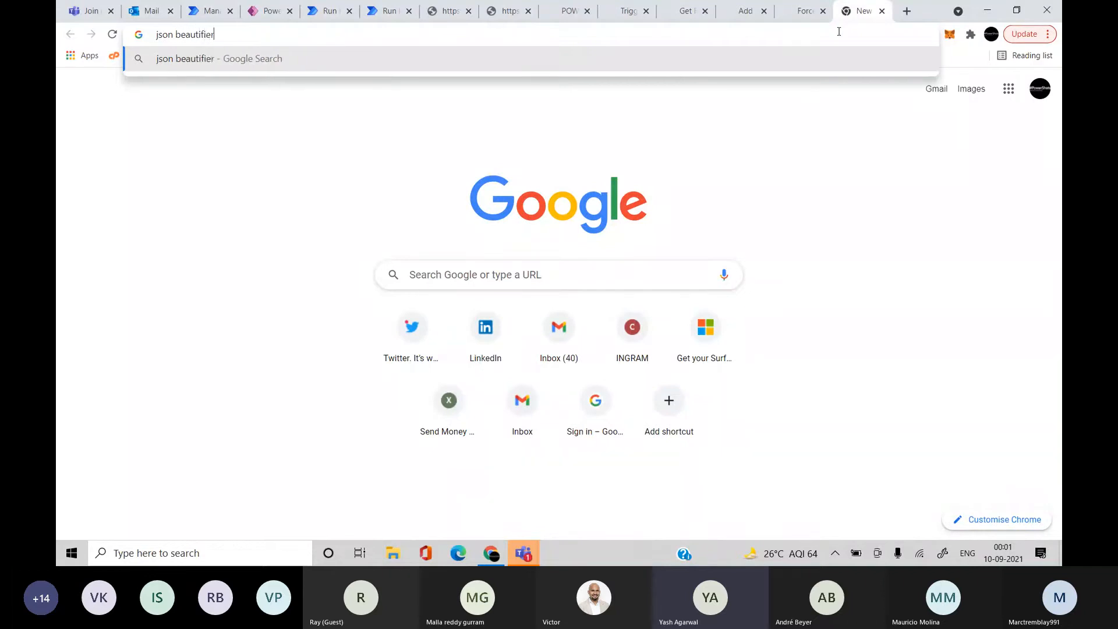
key("Return")
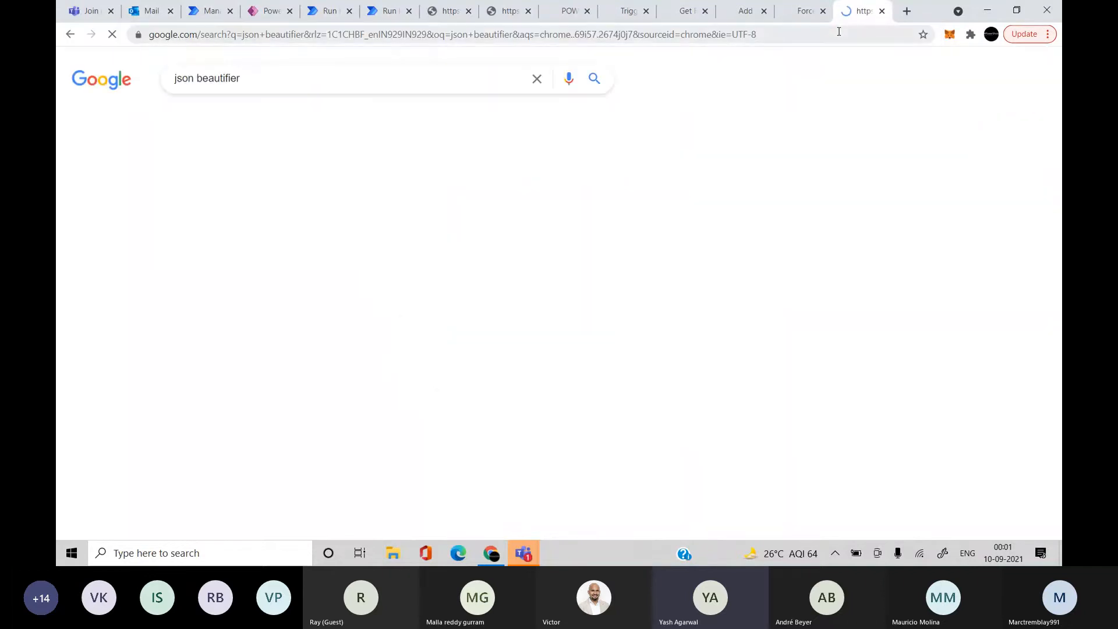
left_click(343, 197)
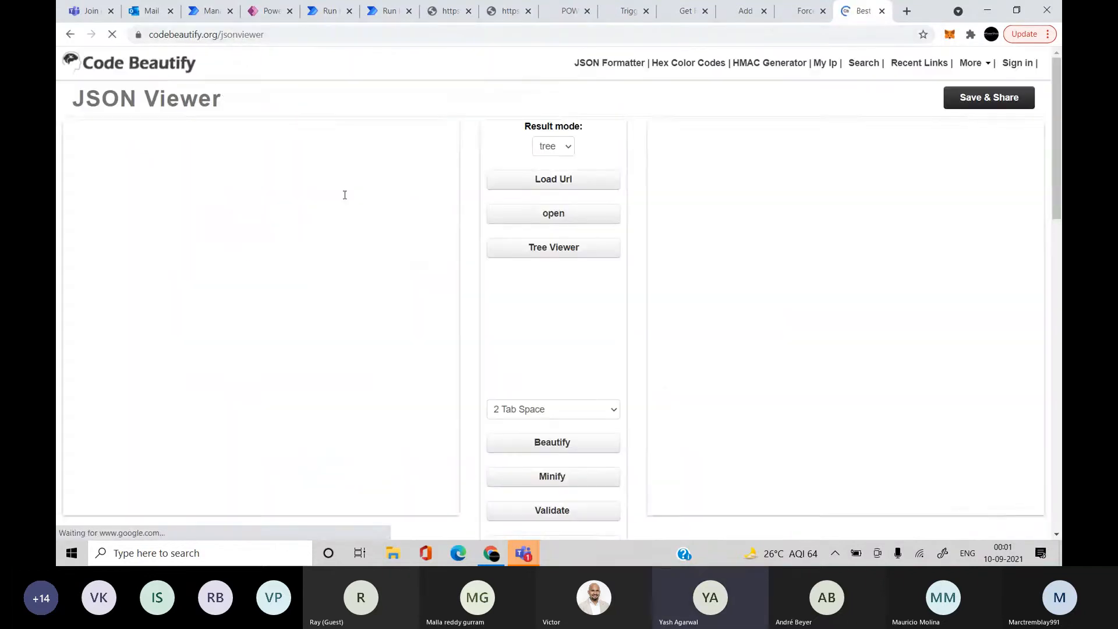
Replace the sample JSON with the copied run output and beautify it
left_click(312, 257)
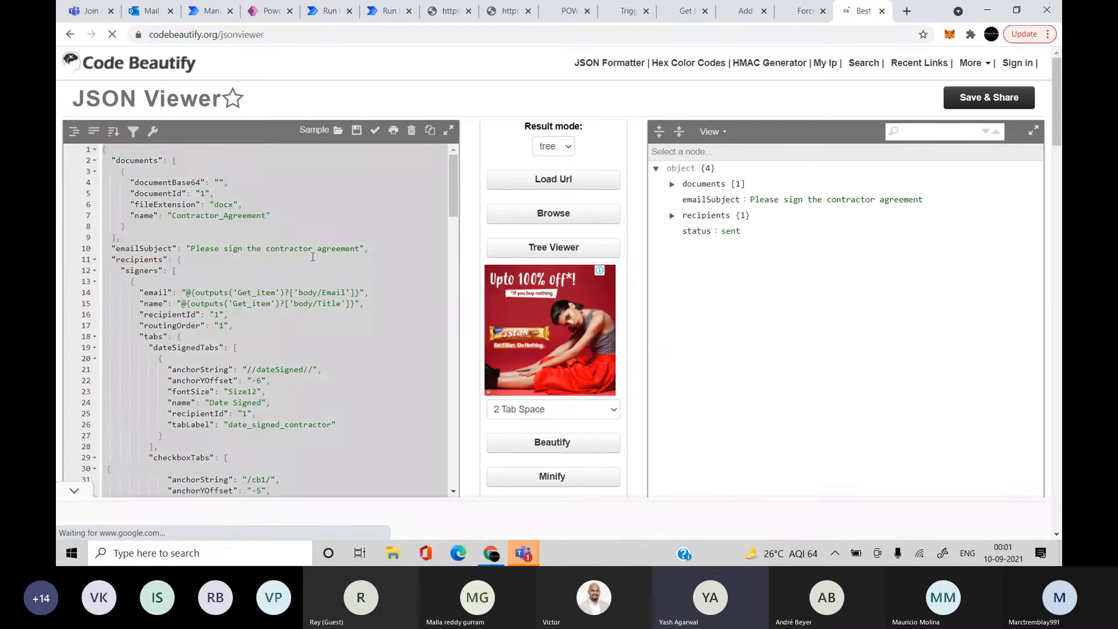
key("ctrl+a")
key("ctrl+v")
scroll(312, 256, "up", 10)
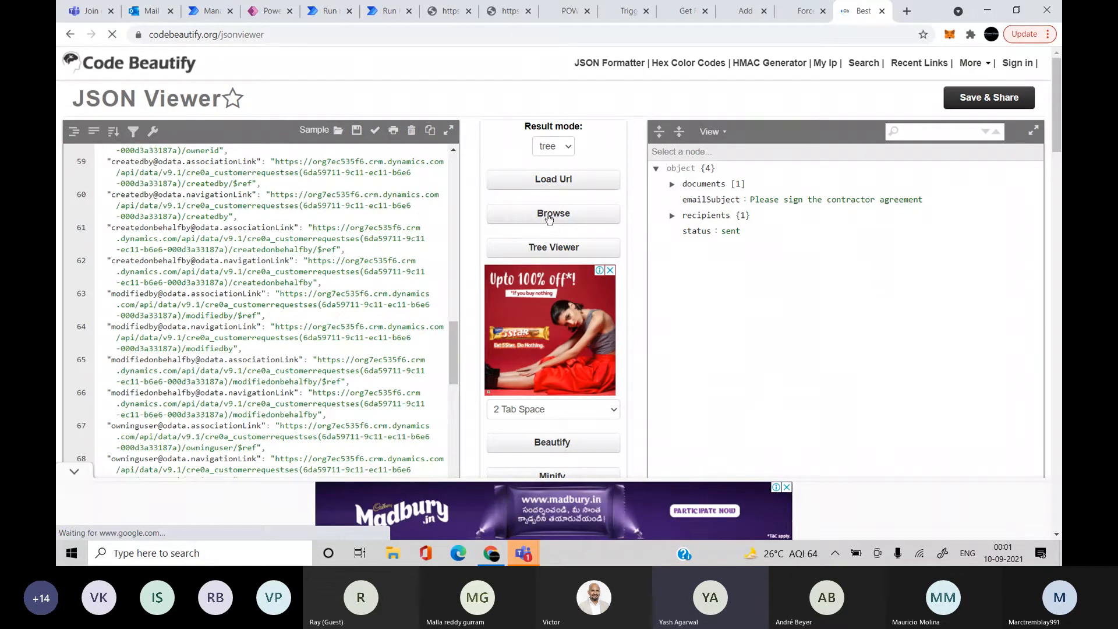
scroll(233, 256, "up", 10)
left_click(574, 444)
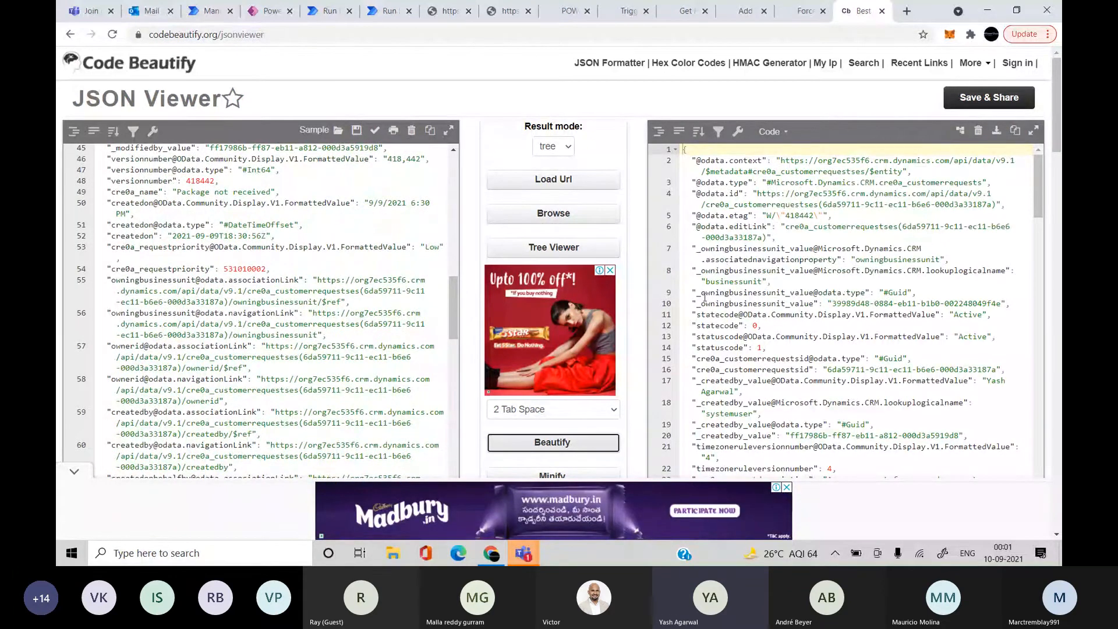
Inspect the resolve-by date on line 38, including its 00:00:00Z time part
scroll(806, 308, "down", 1)
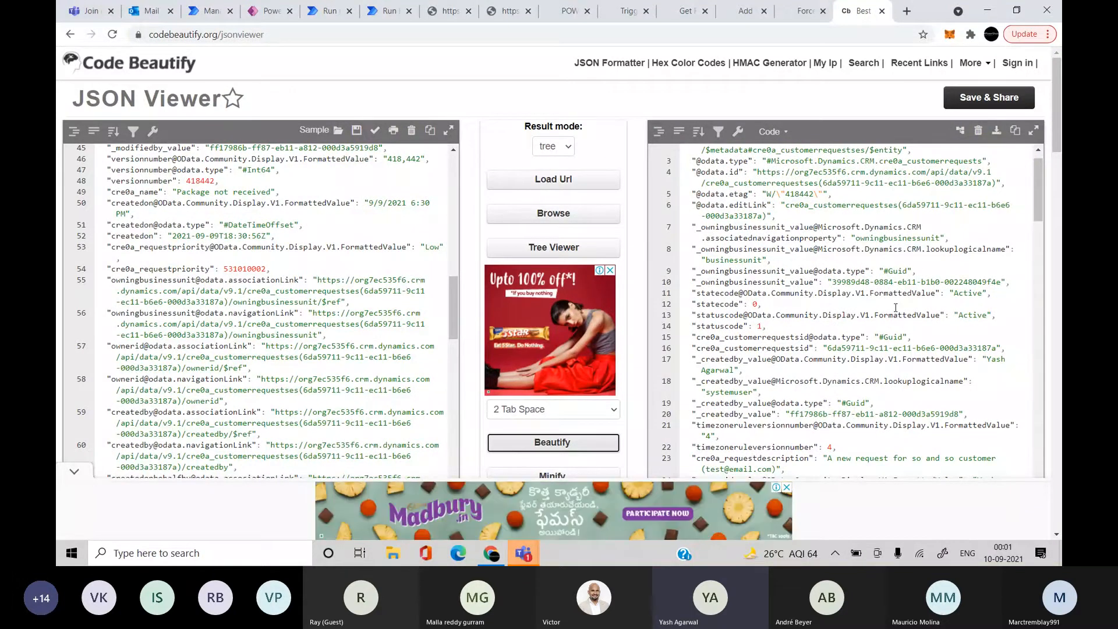
scroll(894, 307, "down", 3)
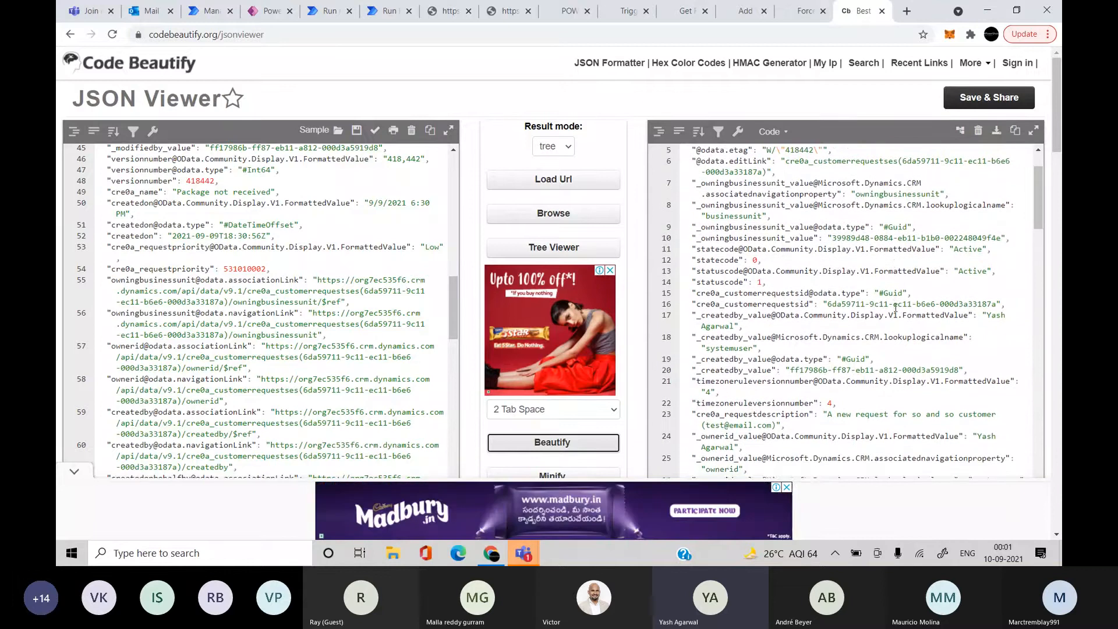
scroll(895, 307, "down", 3)
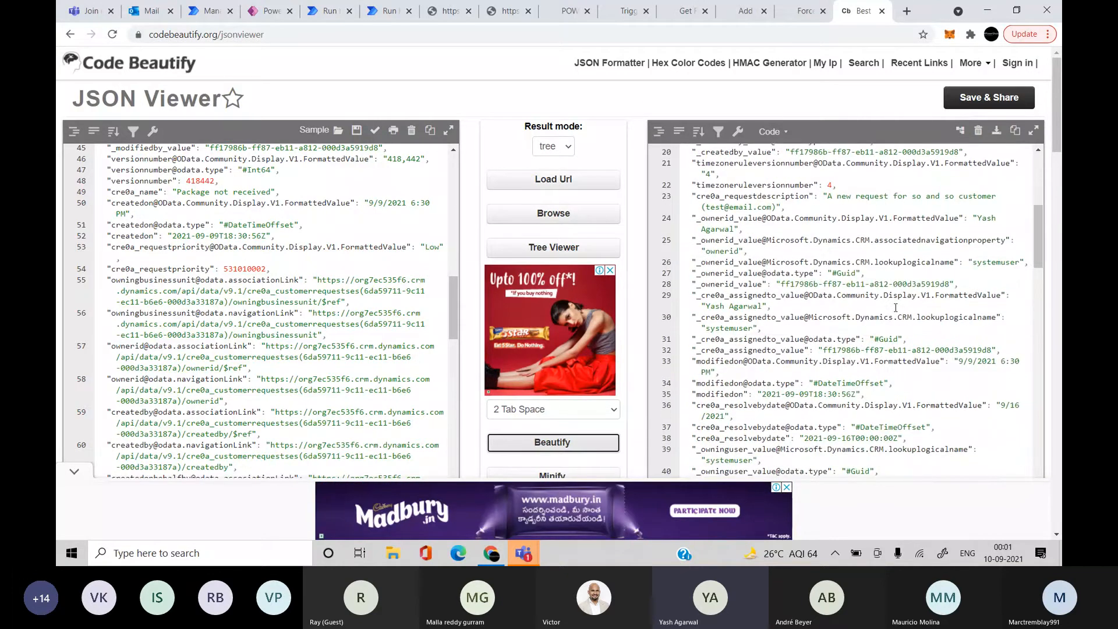
scroll(894, 308, "down", 1)
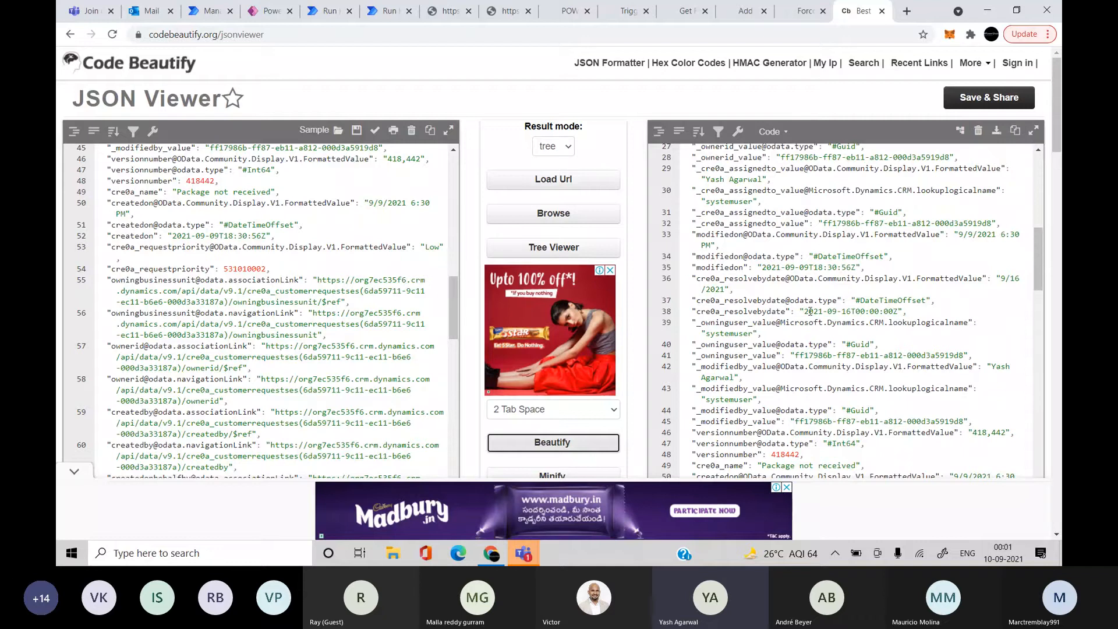
left_click_drag(809, 312, 861, 322)
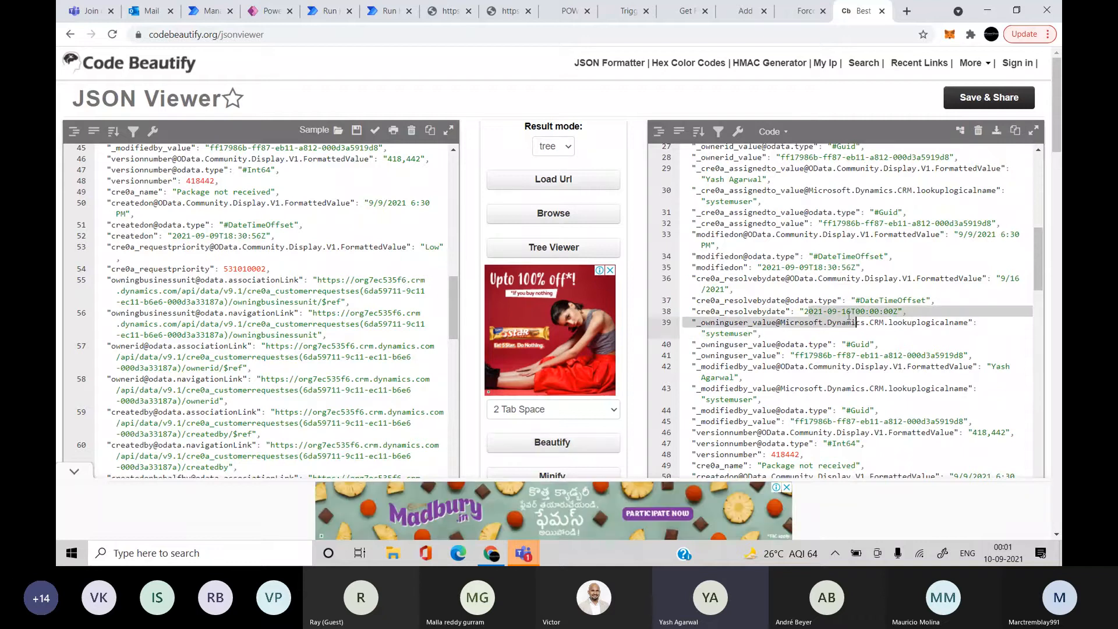
left_click(848, 313)
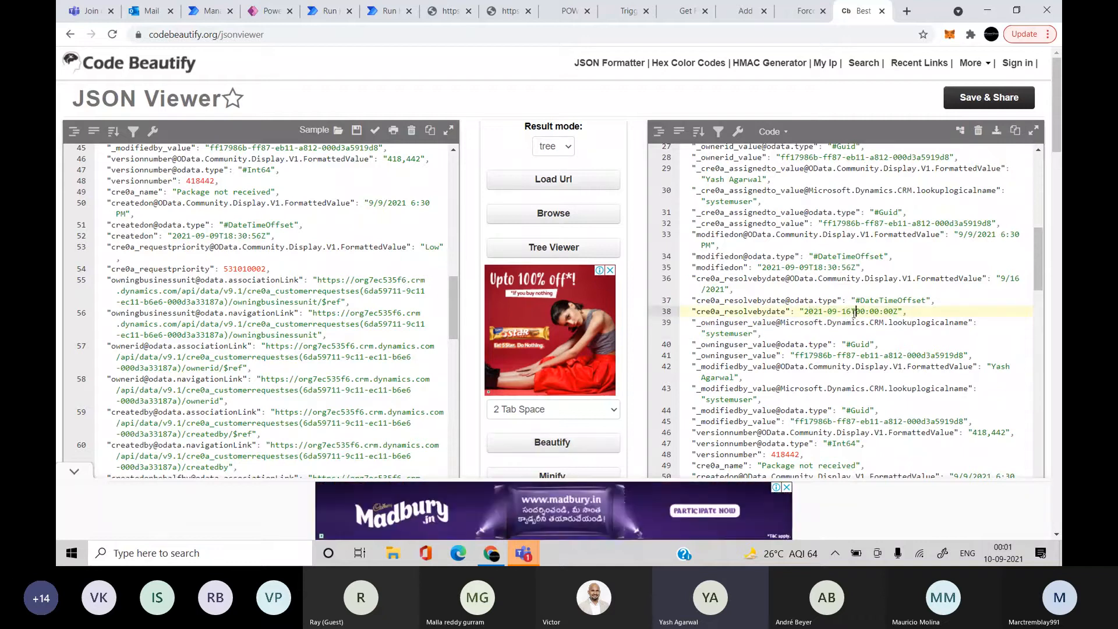
left_click_drag(855, 312, 898, 312)
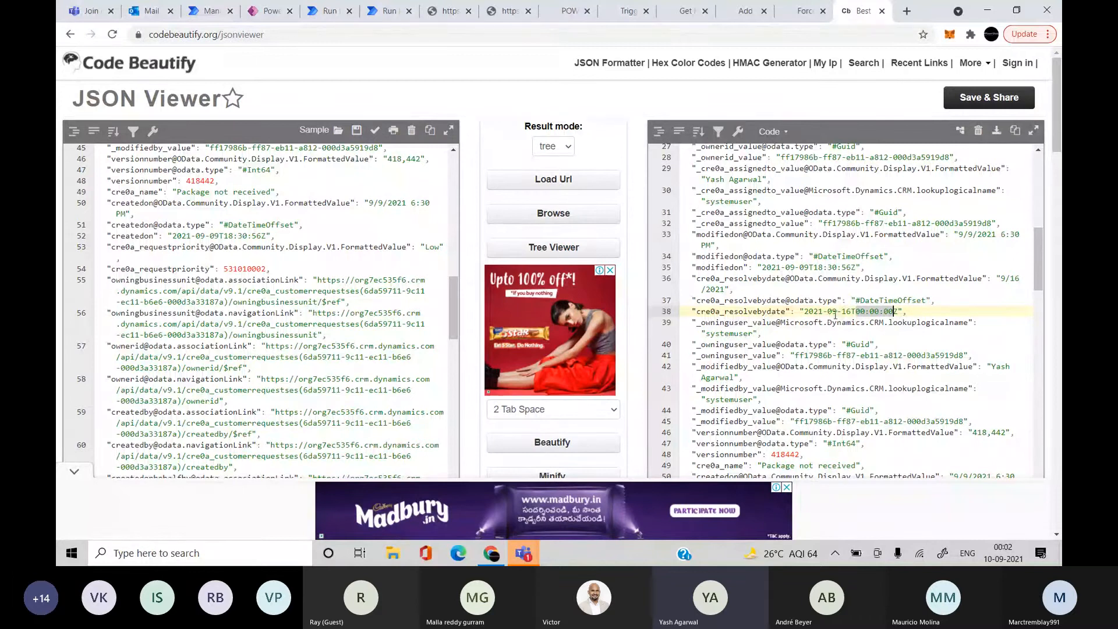
Check request priority 531010002 and its Low formatted value on line 53, then return to the flow
scroll(858, 361, "down", 3)
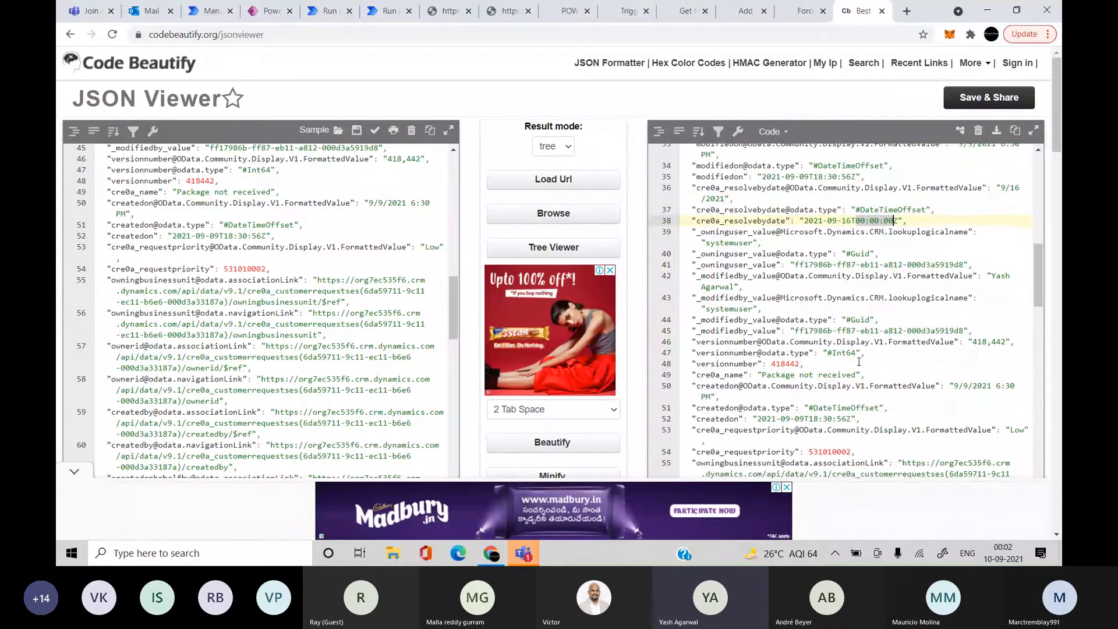
scroll(914, 274, "down", 1)
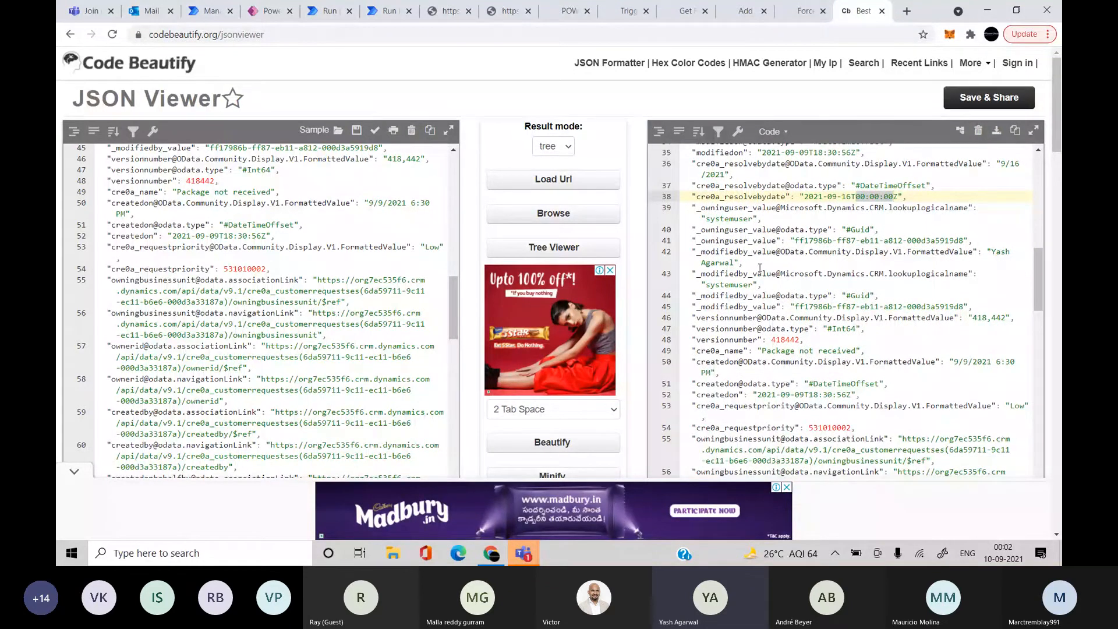
scroll(782, 277, "down", 3)
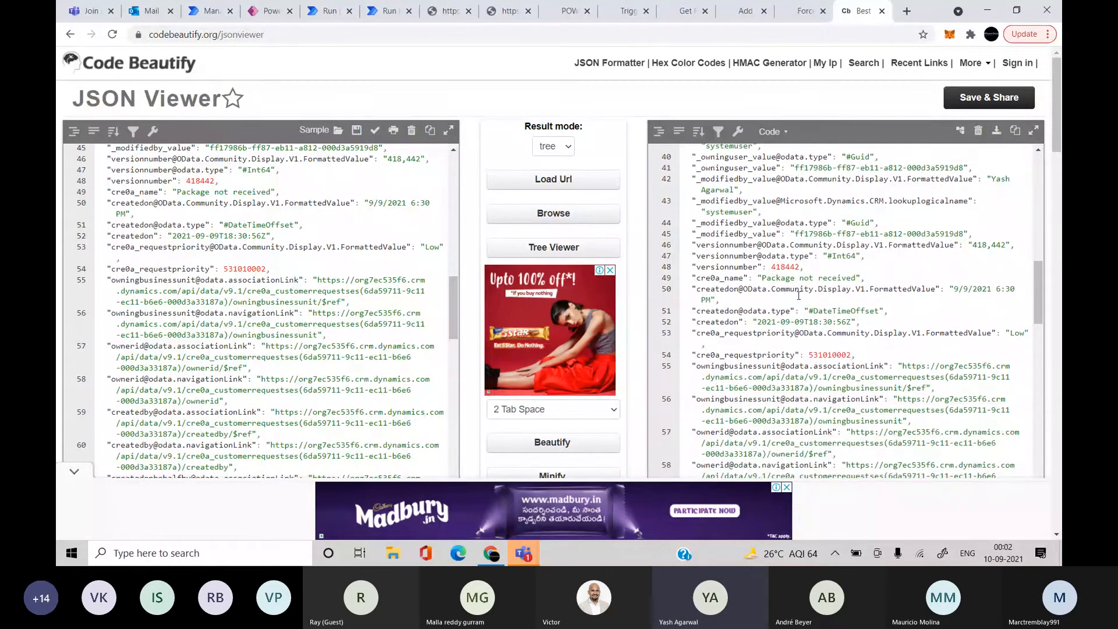
scroll(798, 295, "down", 4)
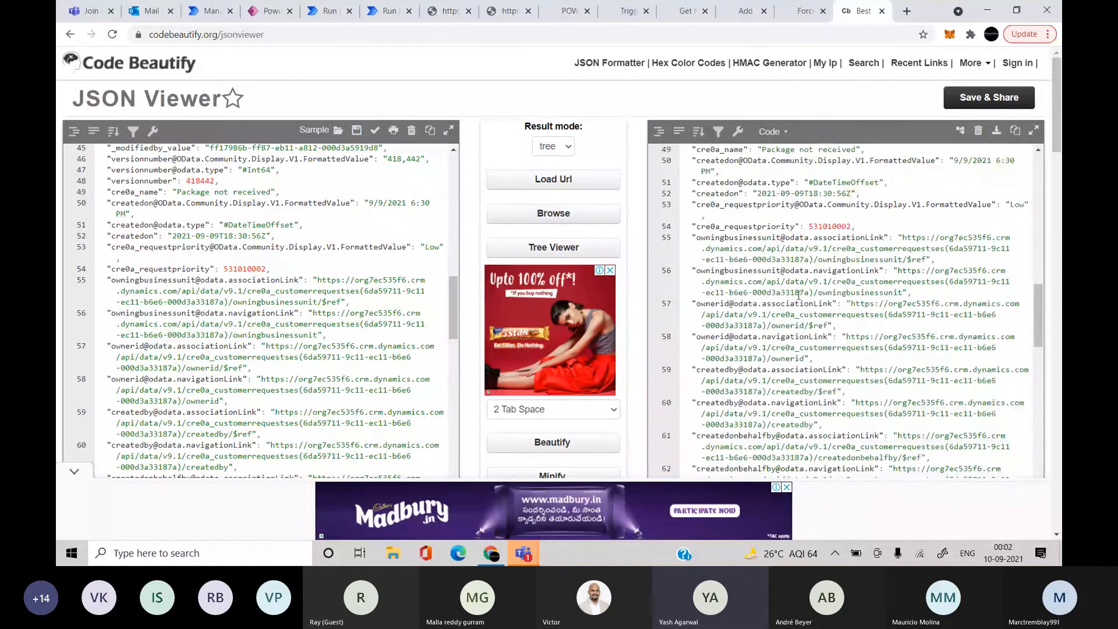
double_click(827, 226)
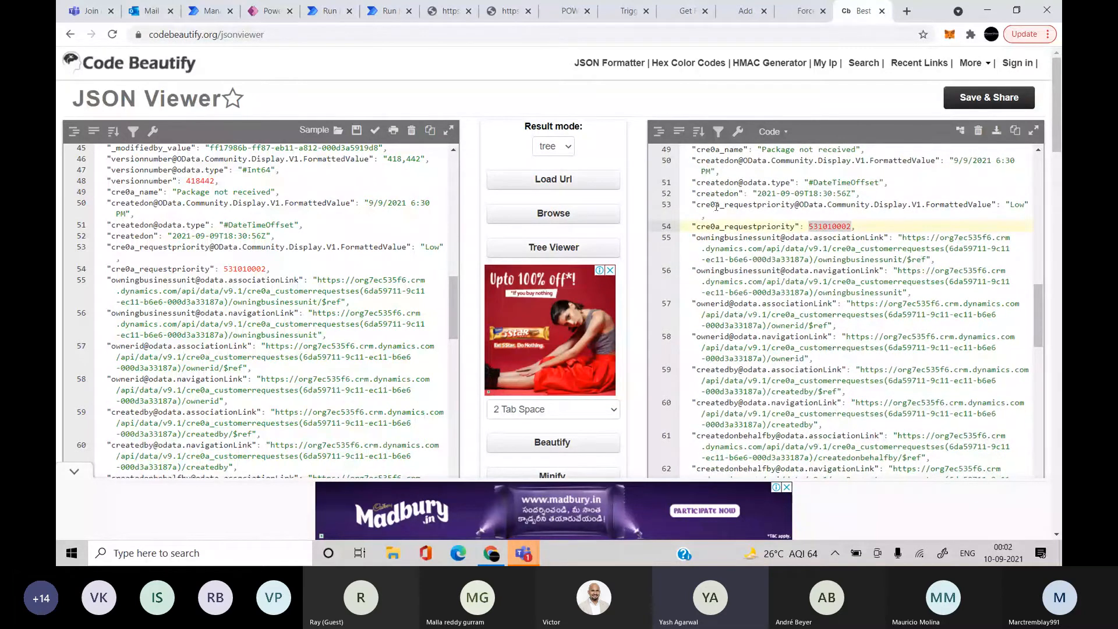
left_click_drag(698, 206, 996, 205)
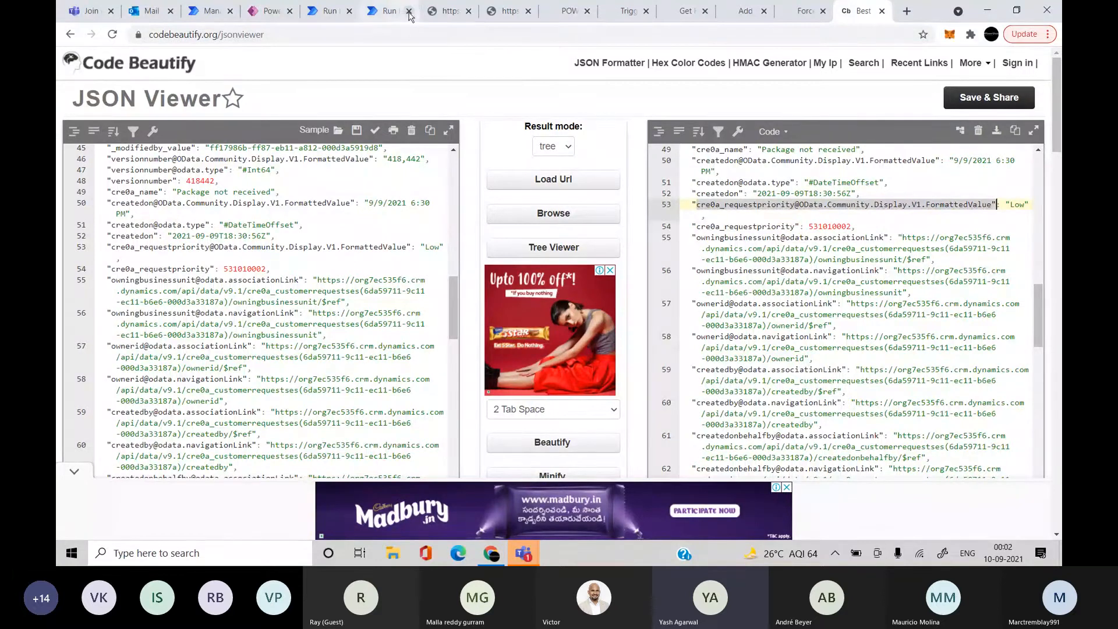
left_click(387, 11)
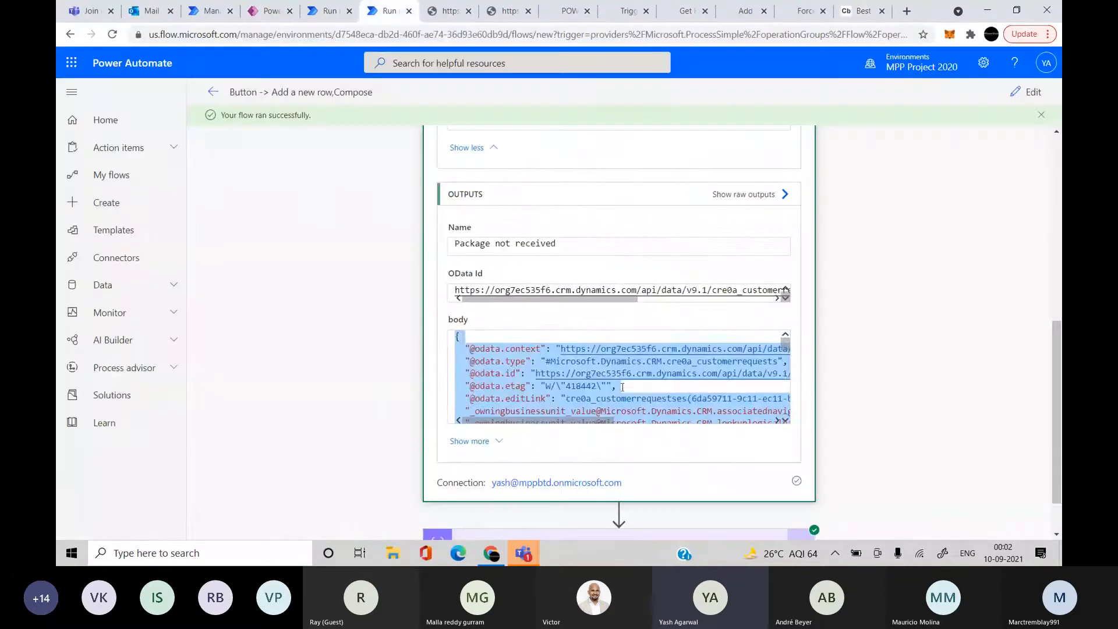
Replace the body token in Compose Inputs with Request Priority
scroll(622, 386, "down", 5)
scroll(898, 465, "down", 1)
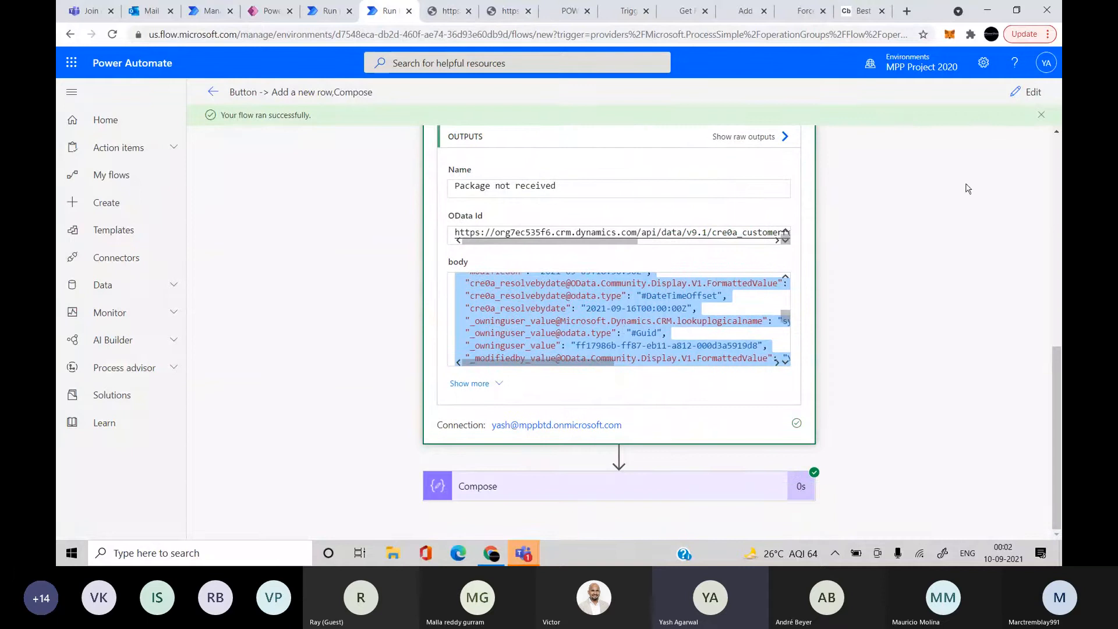
left_click(1032, 92)
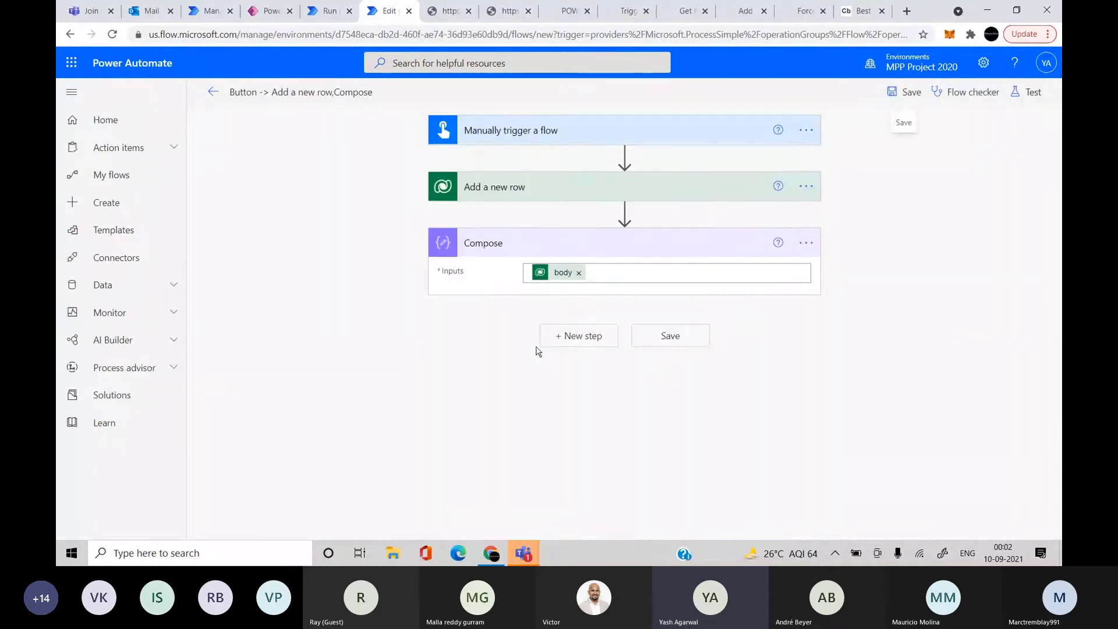
left_click(584, 279)
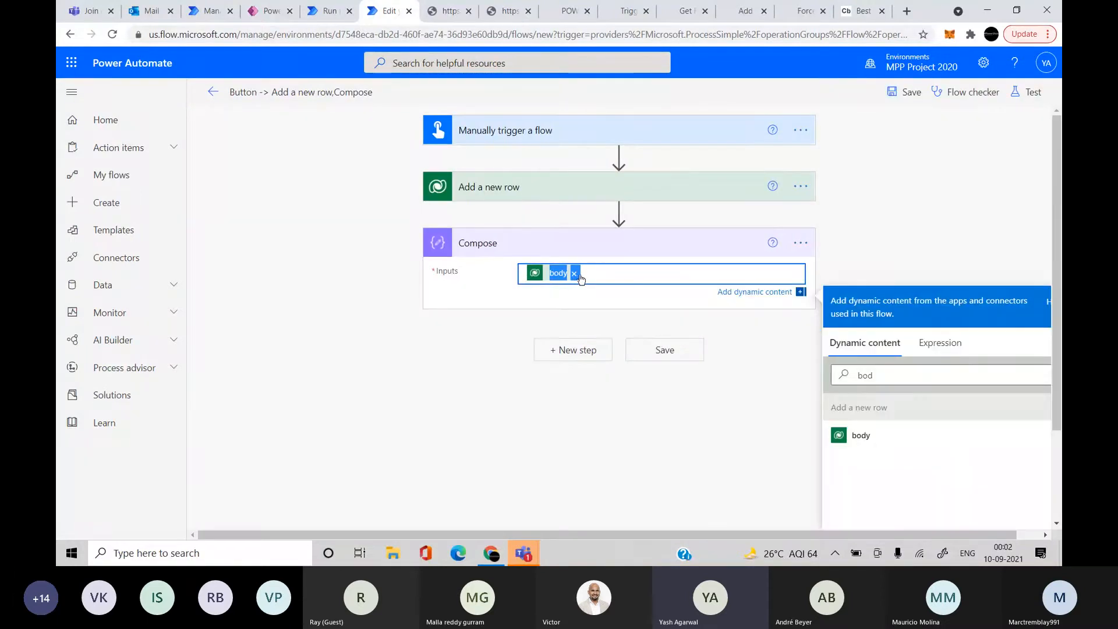
left_click(574, 274)
scroll(684, 474, "down", 1)
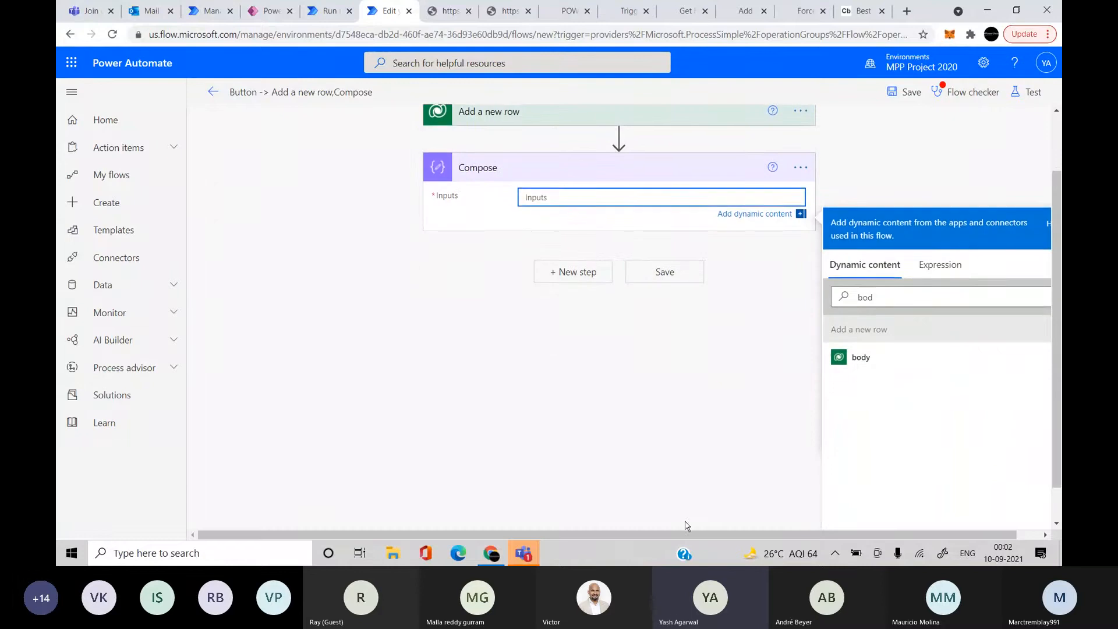
double_click(927, 290)
type("re")
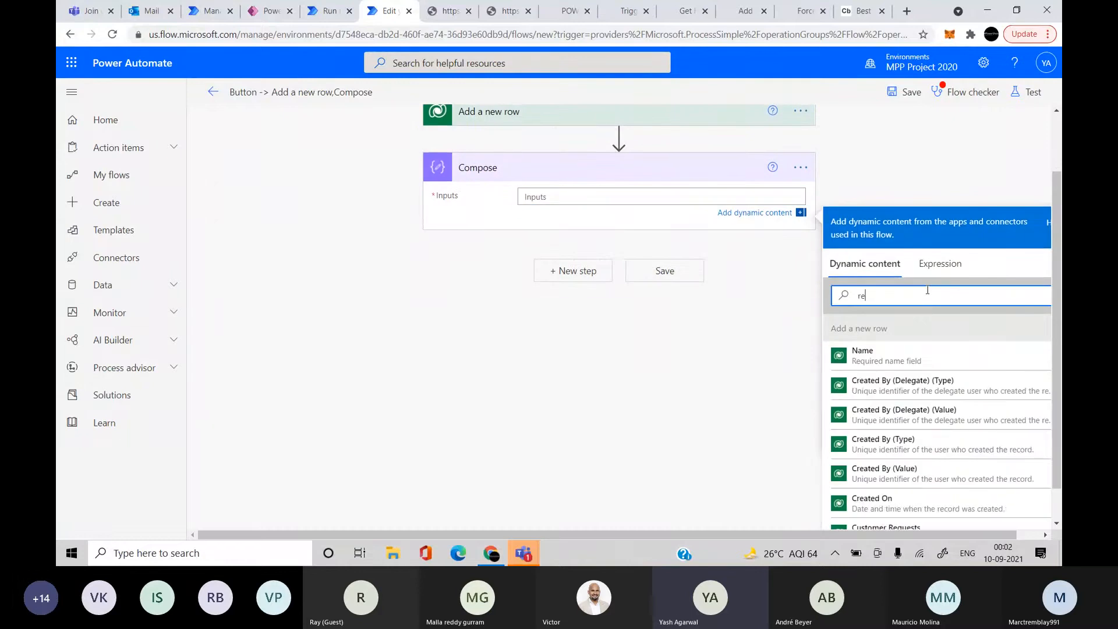
type("qu")
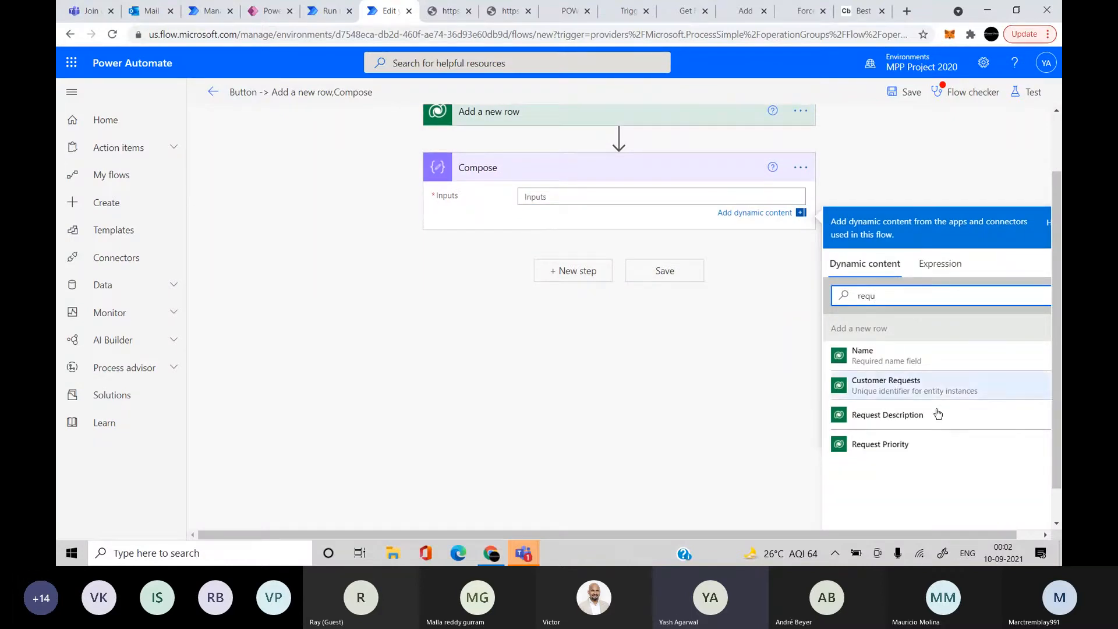
left_click(913, 443)
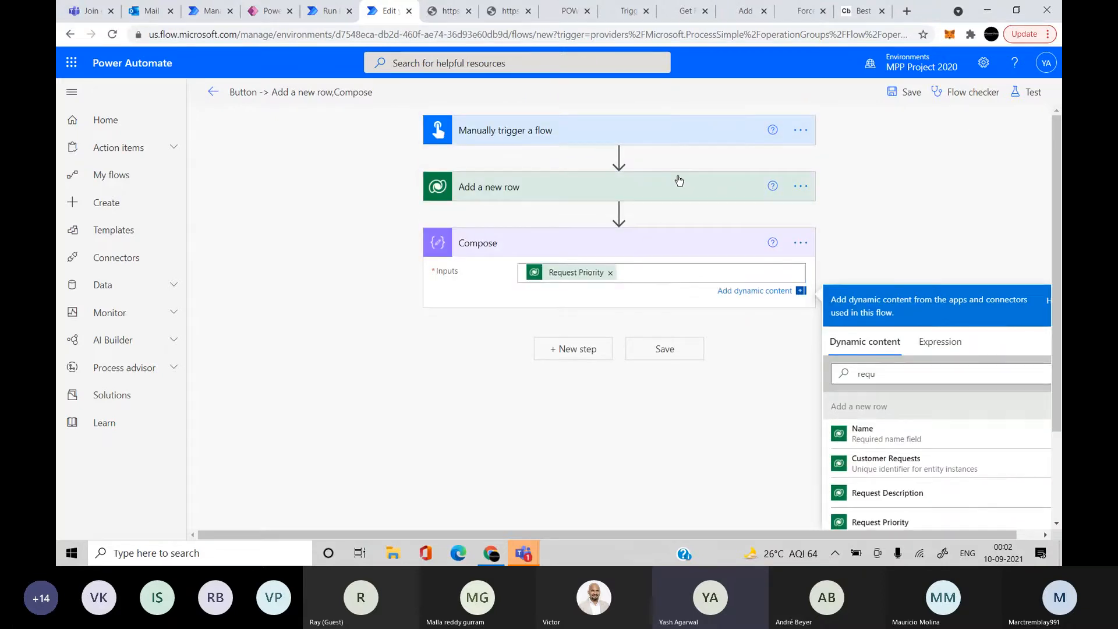
Change the row Name to 'Package not received1', then save and test the flow
left_click(676, 181)
left_click(669, 242)
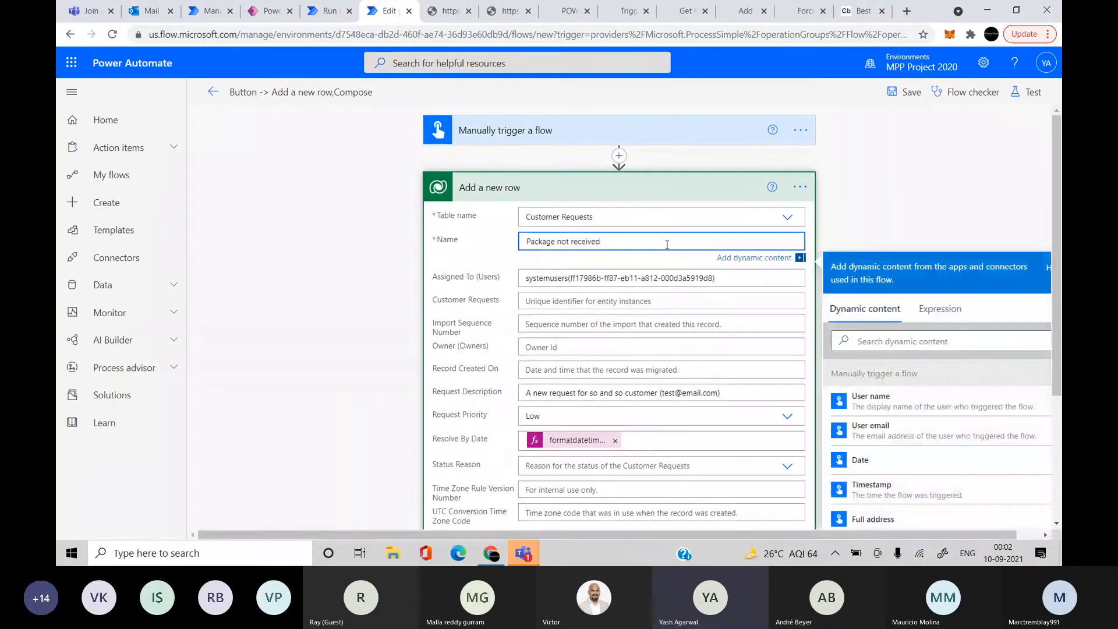
left_click(1027, 92)
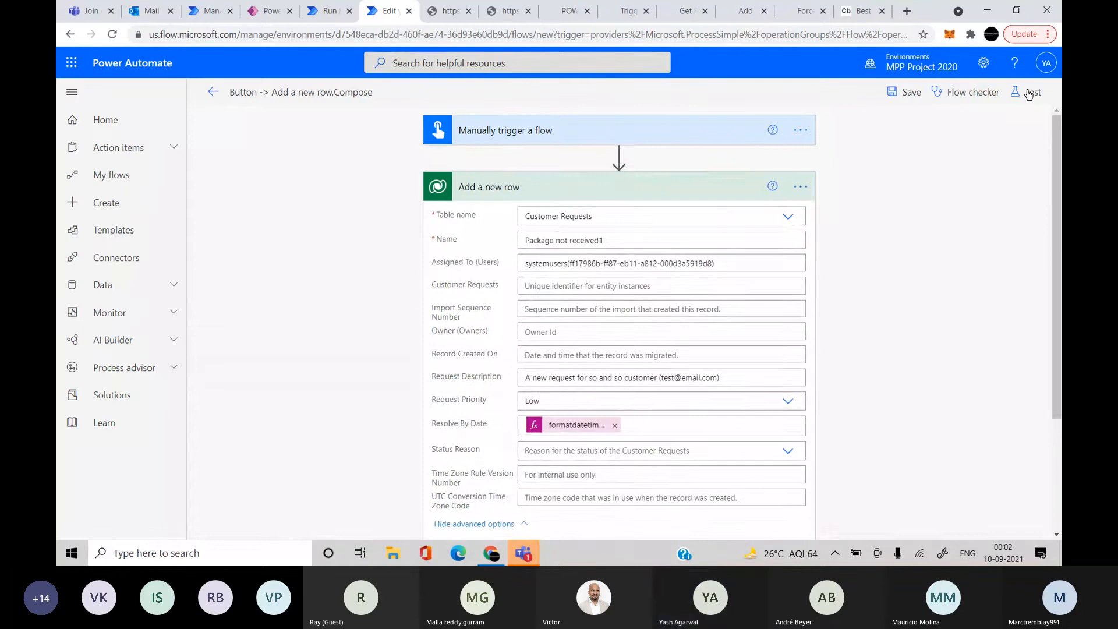
left_click(885, 516)
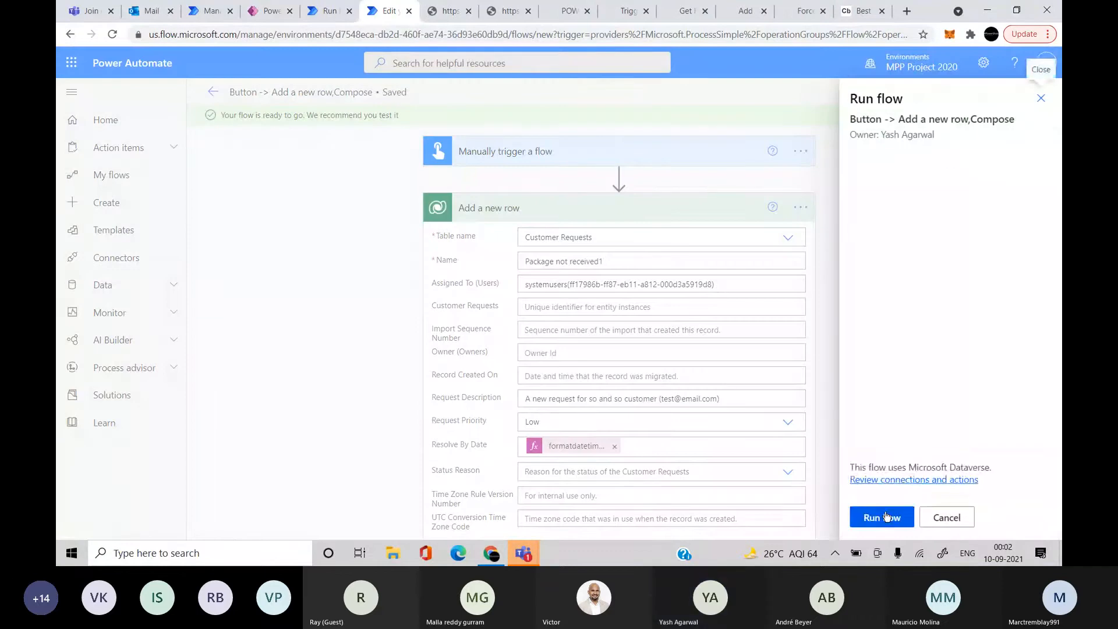
Run the test and review the Compose output 531010002 and Add a new row results
left_click(885, 517)
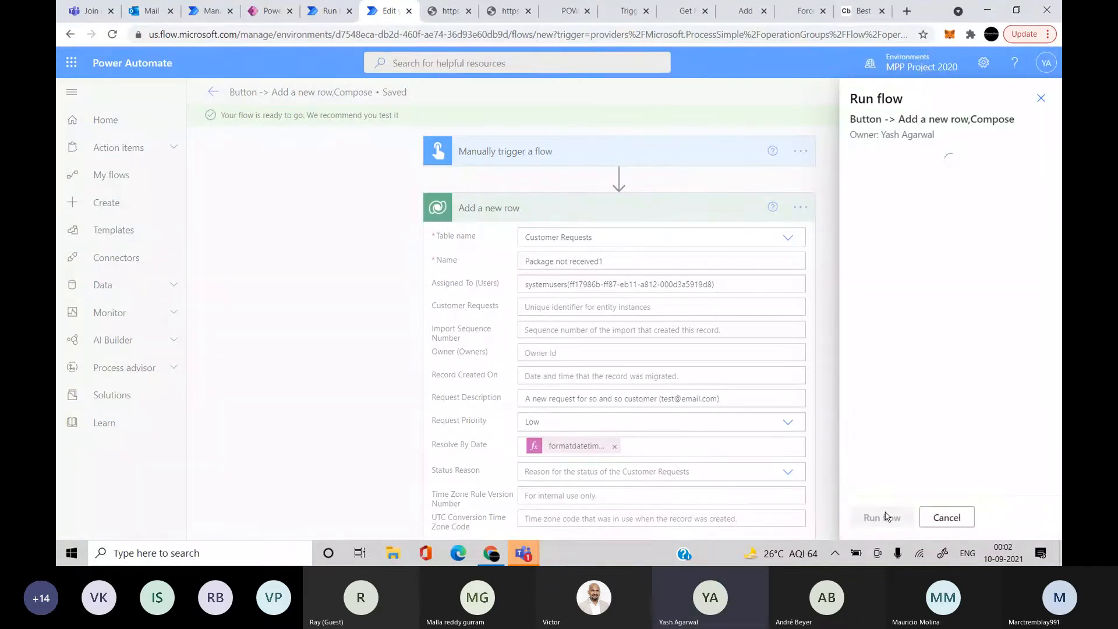
left_click(882, 517)
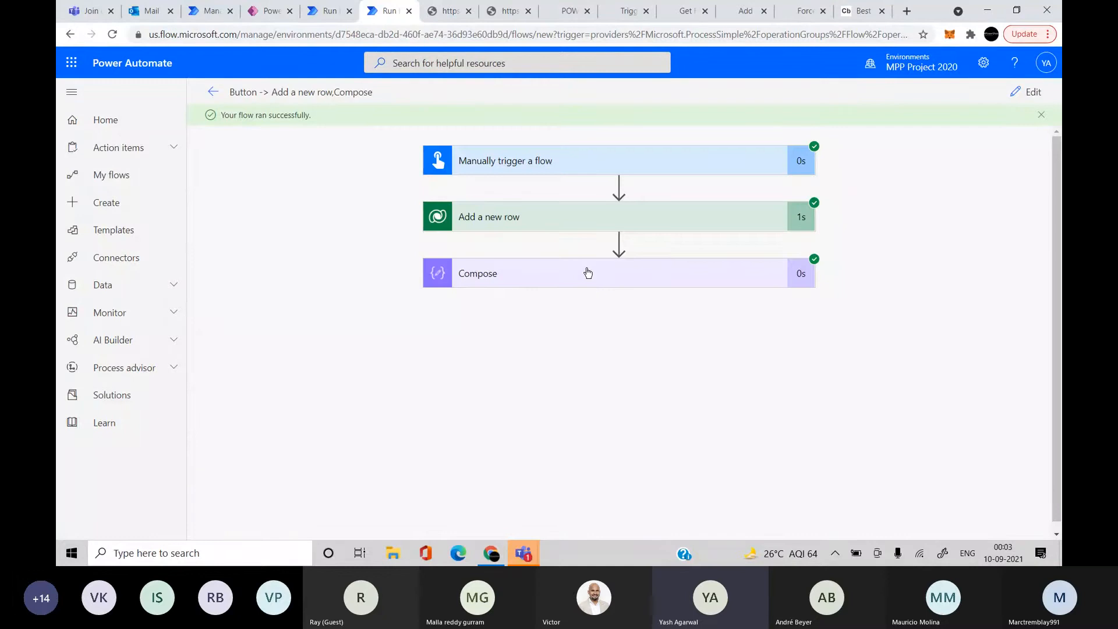
left_click(589, 274)
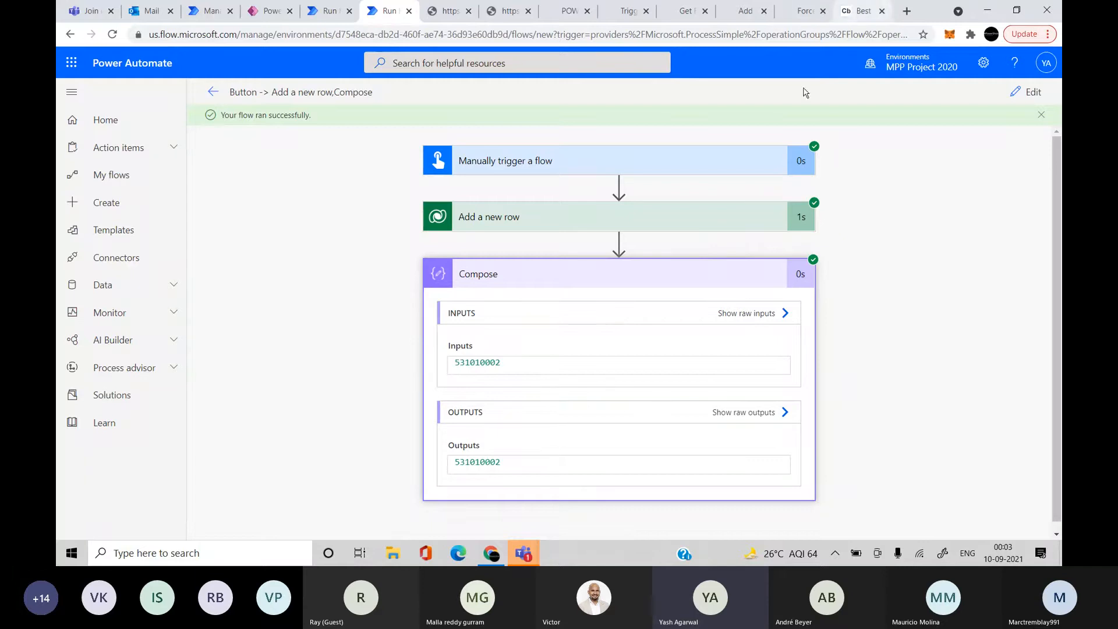
left_click(671, 213)
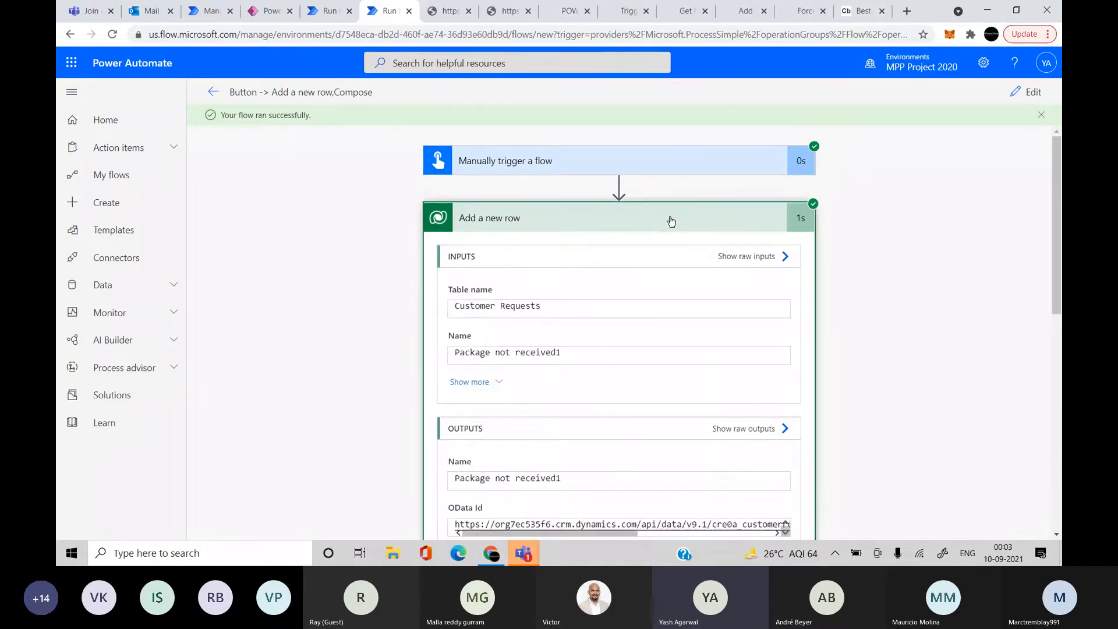
scroll(687, 305, "down", 4)
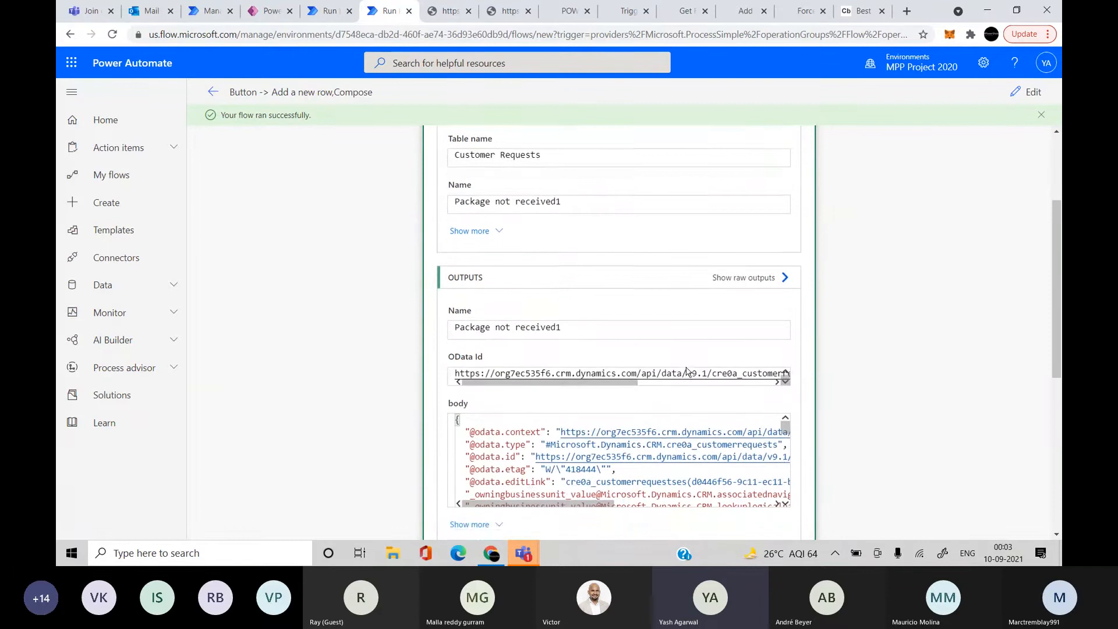
scroll(521, 381, "down", 3)
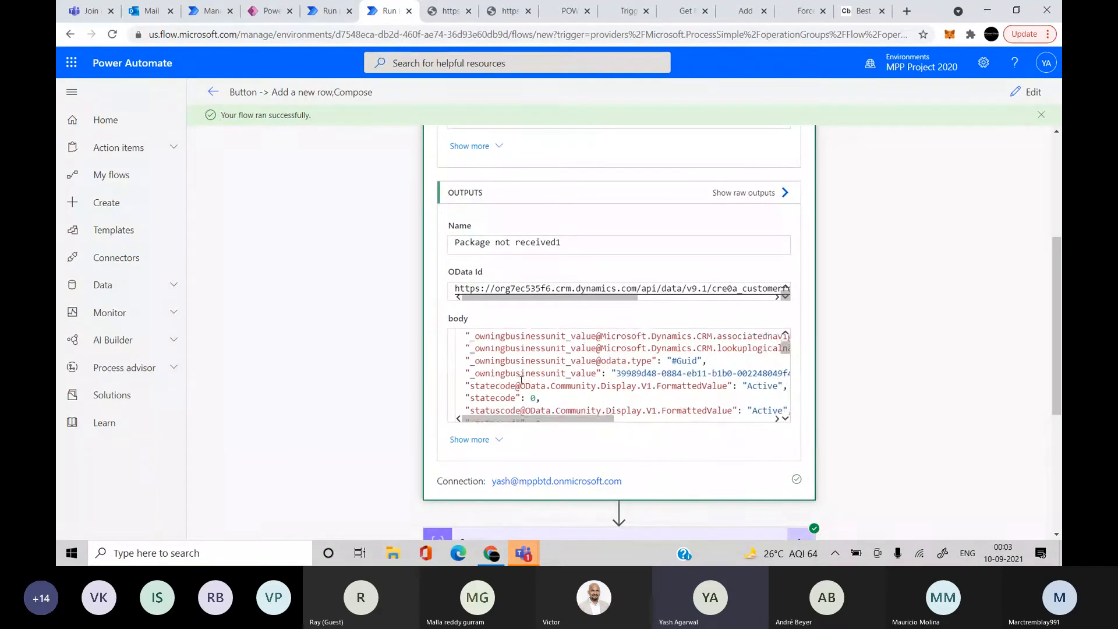
scroll(521, 381, "up", 2)
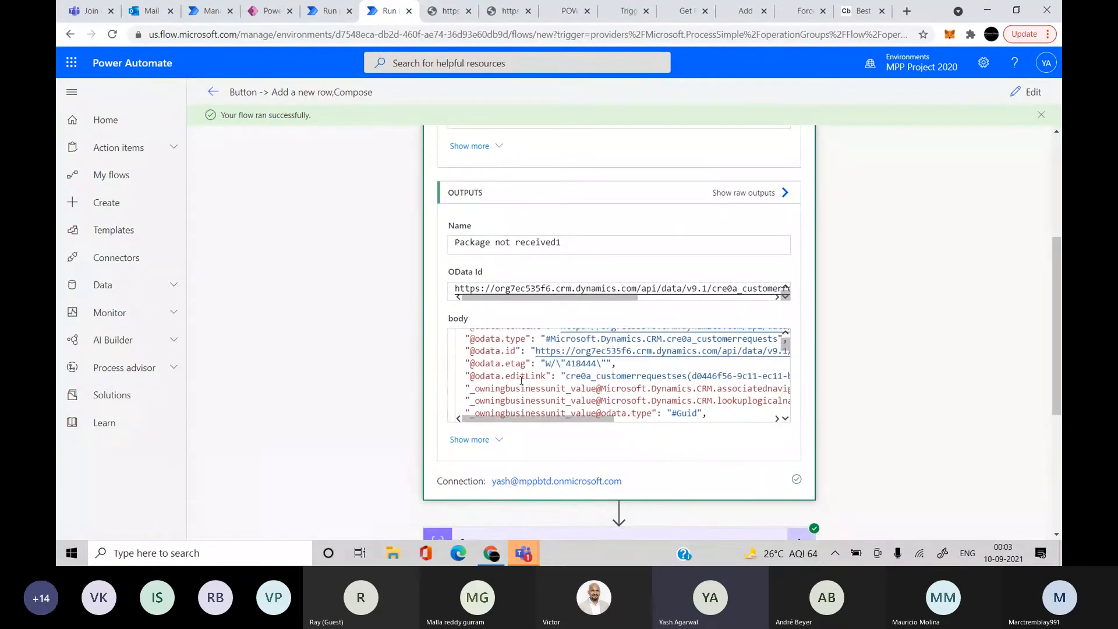
scroll(516, 348, "up", 2)
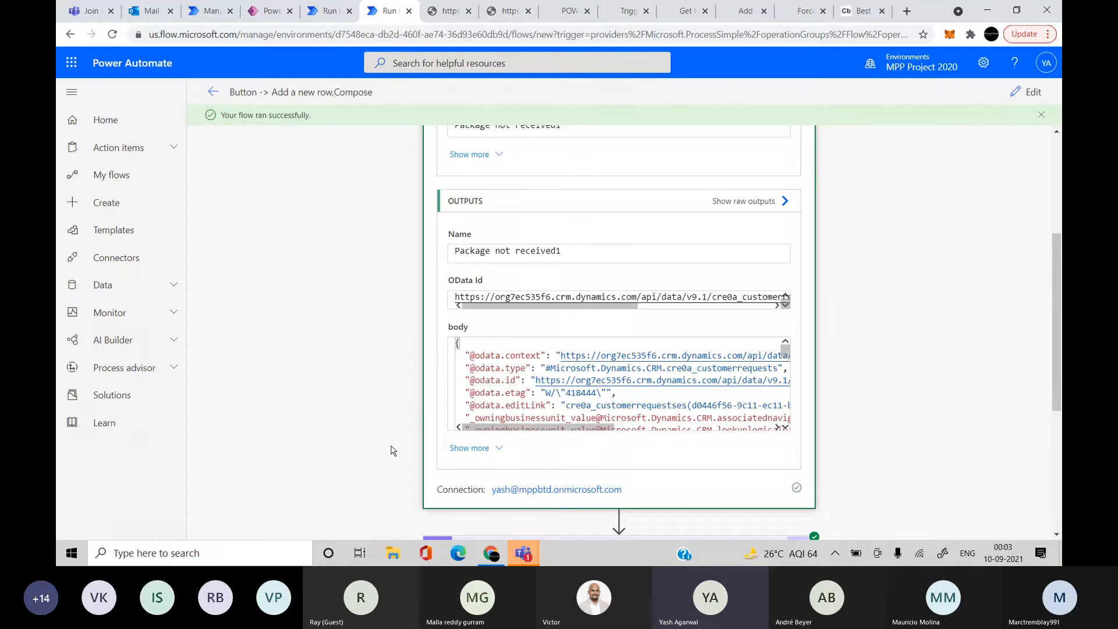
scroll(390, 450, "down", 3)
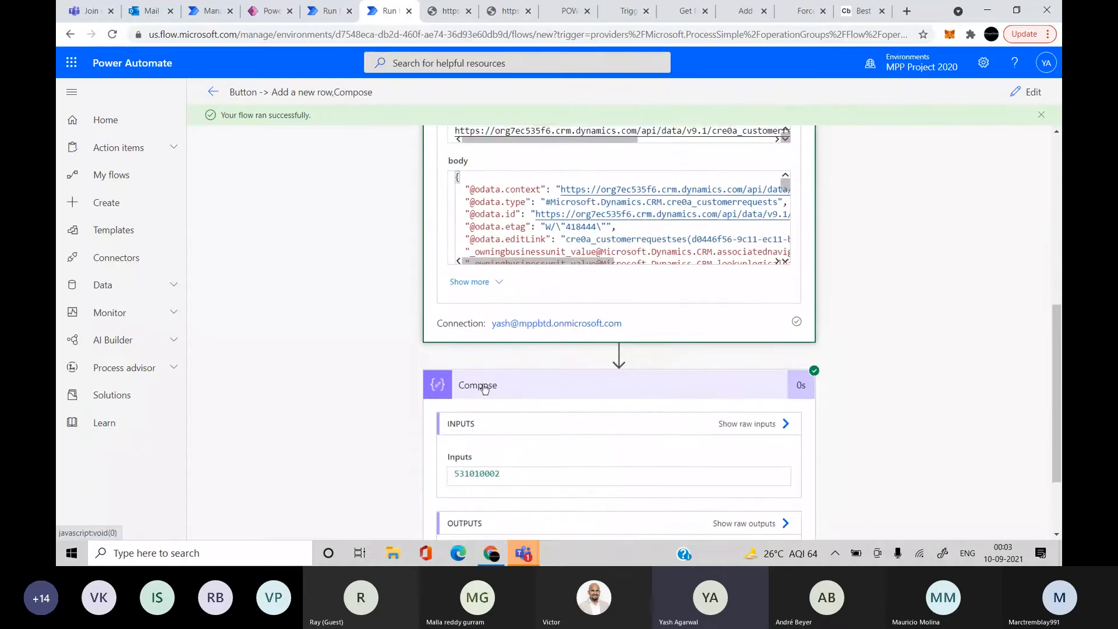
Compare with the Low formatted value on JSON line 53, then reopen the flow for editing
left_click(859, 12)
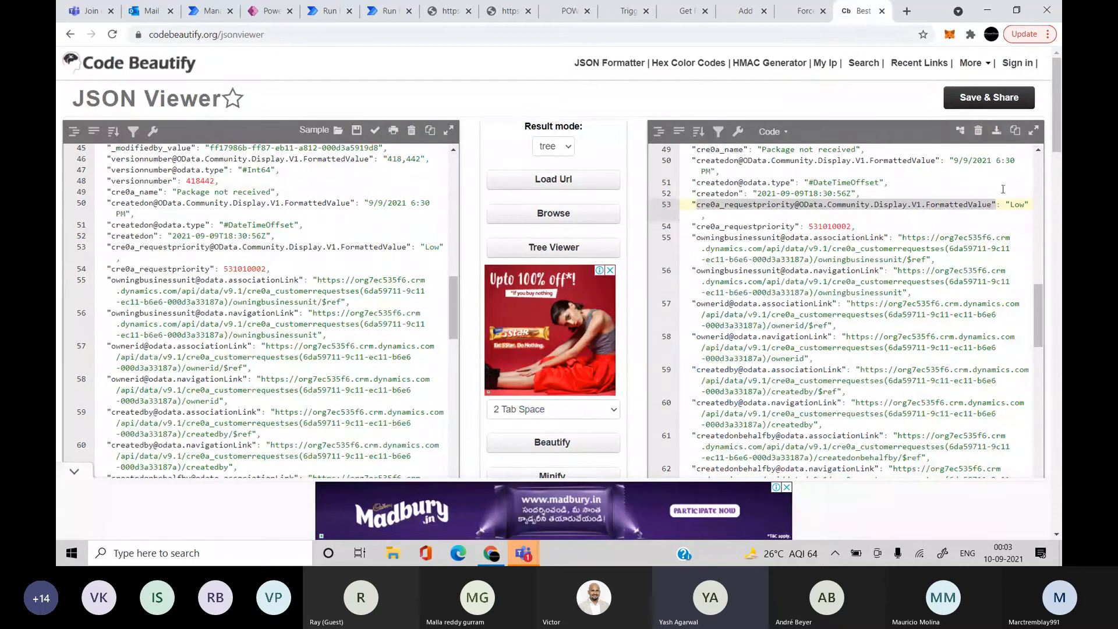
left_click(997, 204)
left_click_drag(996, 204, 692, 211)
key("ctrl+c")
left_click(324, 9)
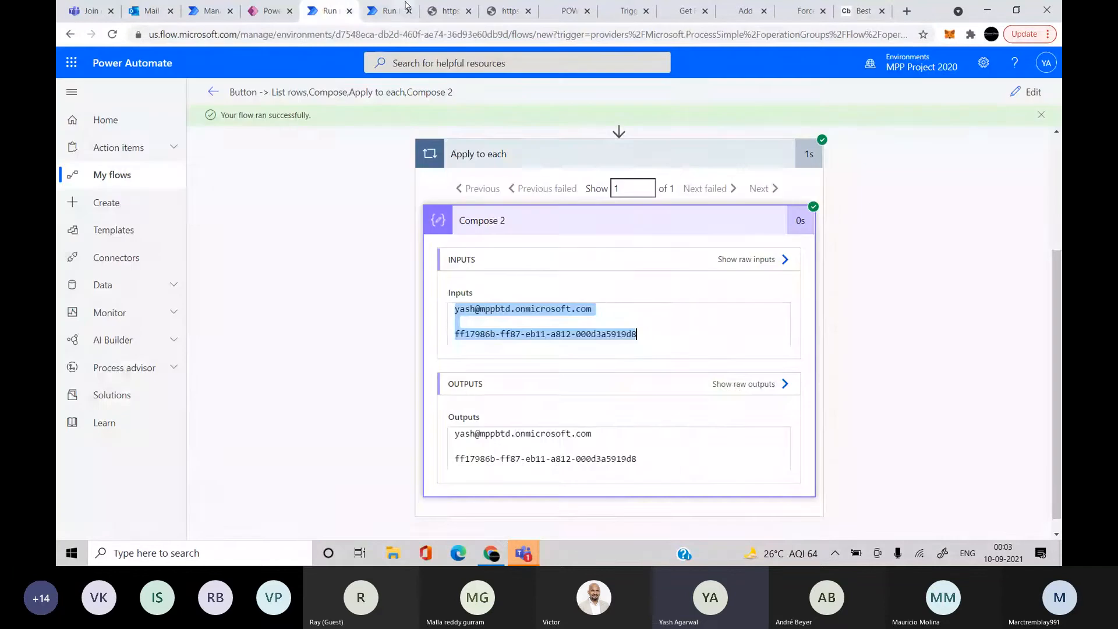
left_click(373, 14)
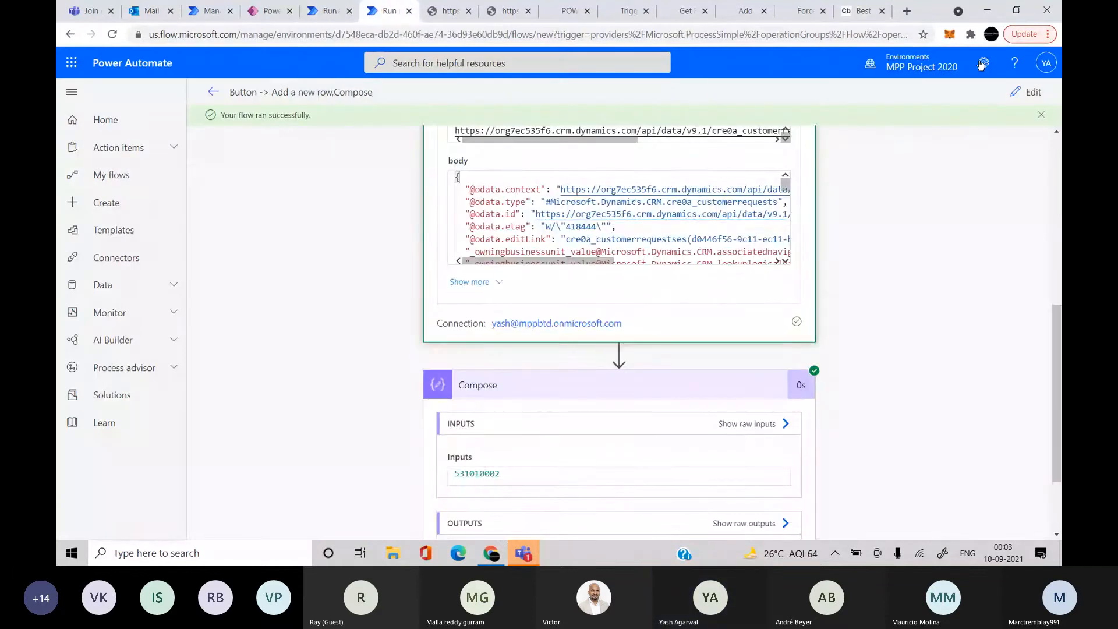
left_click(1026, 91)
scroll(975, 285, "down", 5)
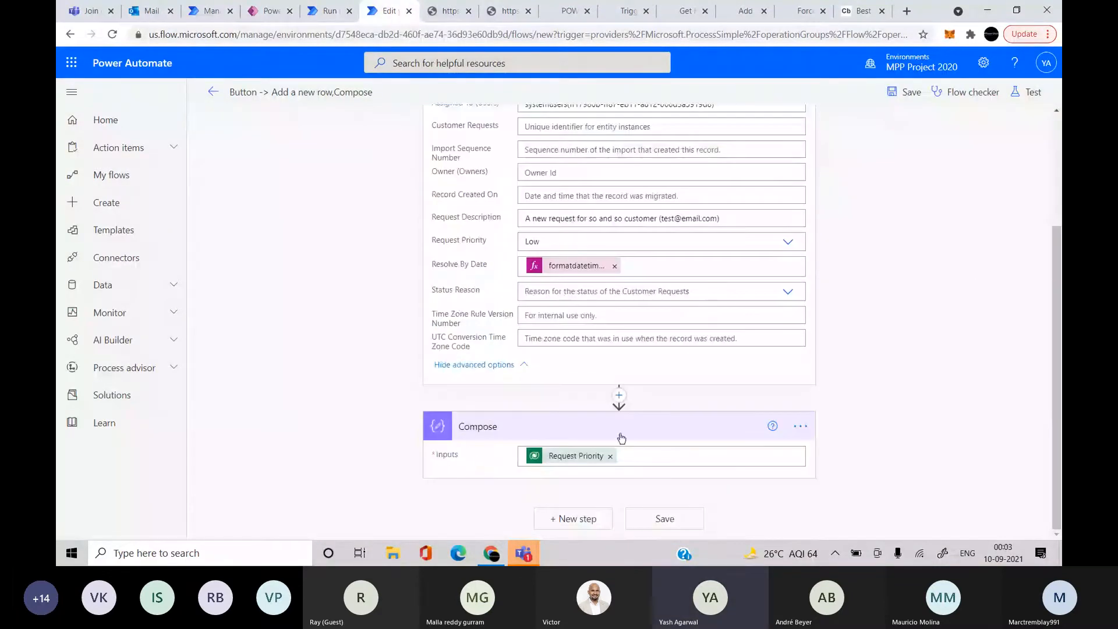
left_click(573, 457)
scroll(571, 460, "down", 5)
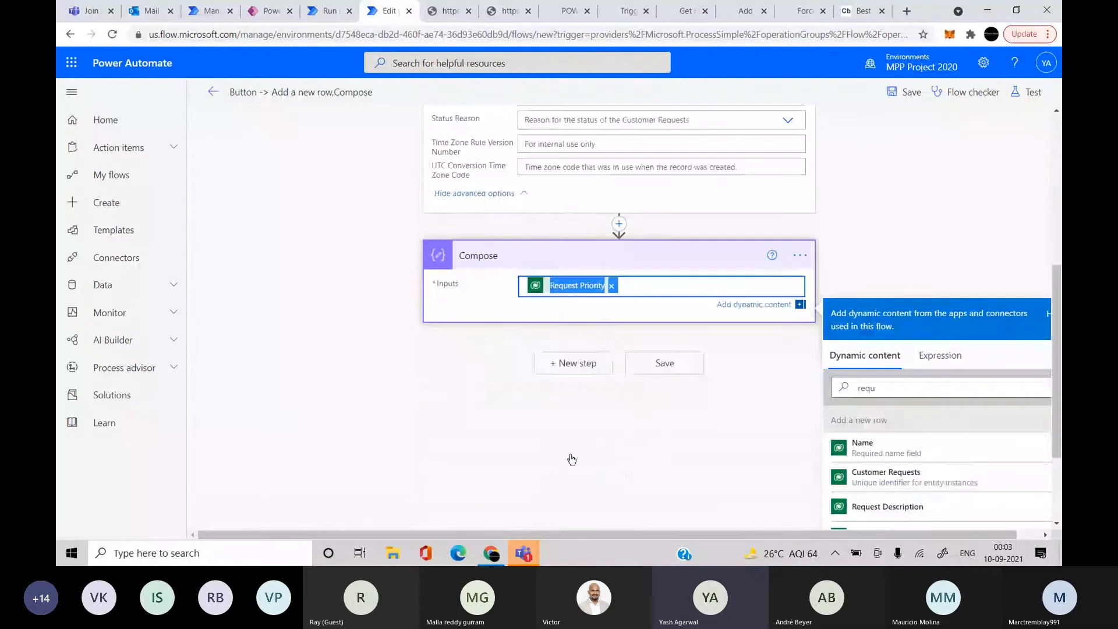
left_click(666, 198)
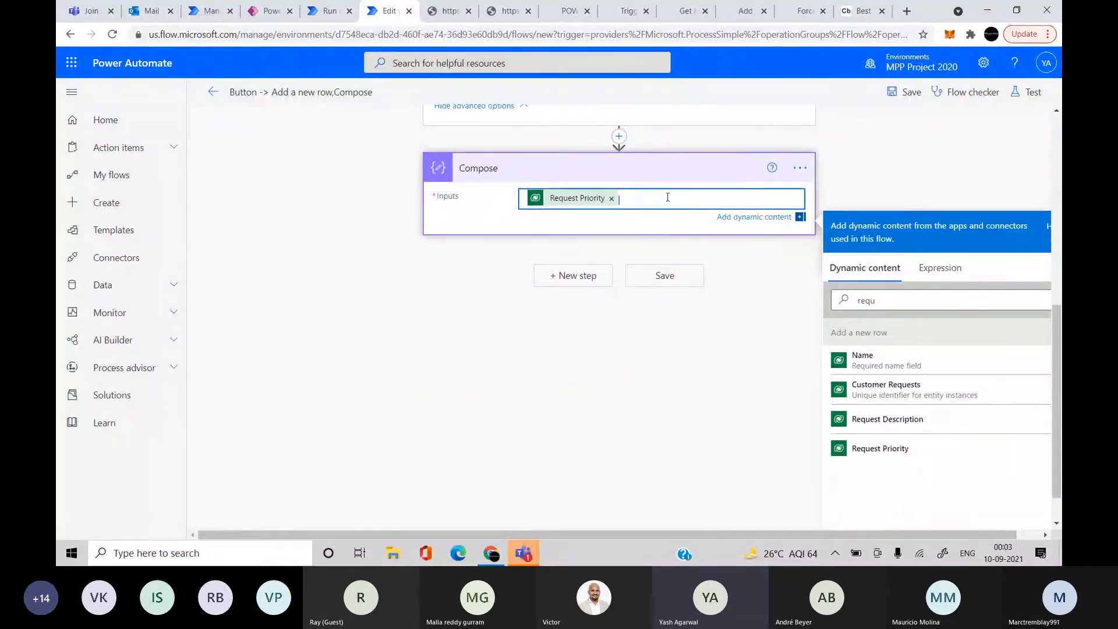
left_click(797, 179)
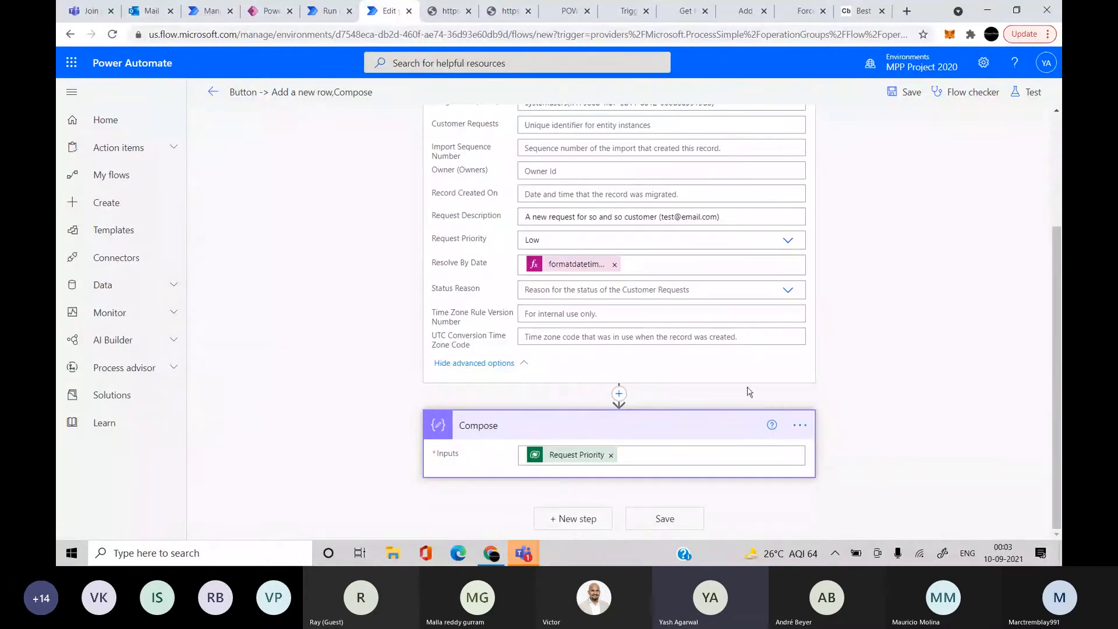
left_click(799, 425)
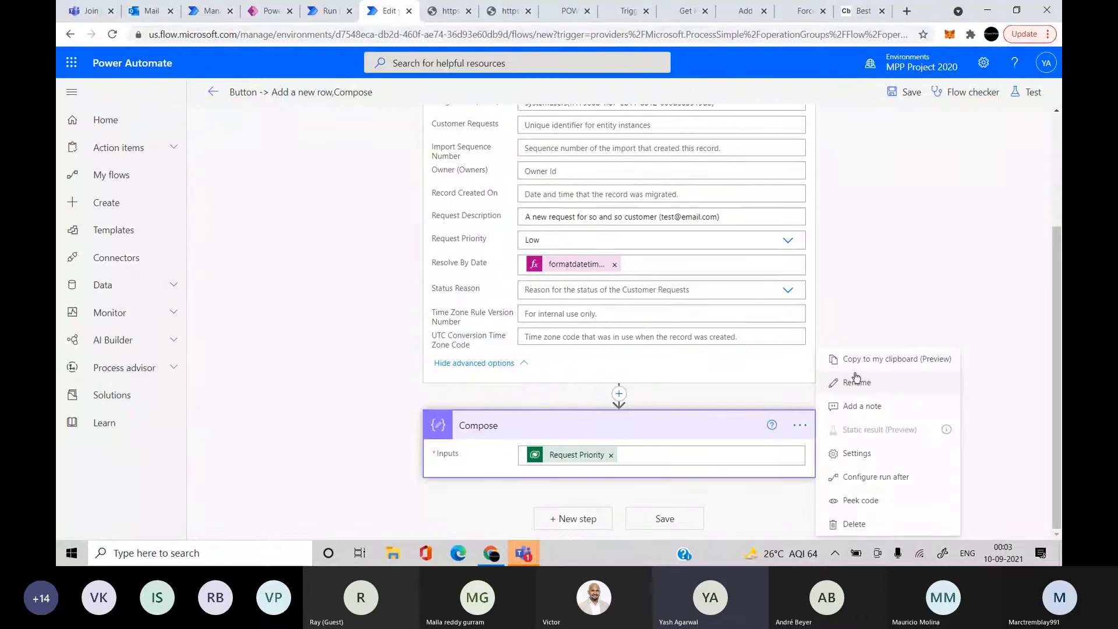
left_click(870, 410)
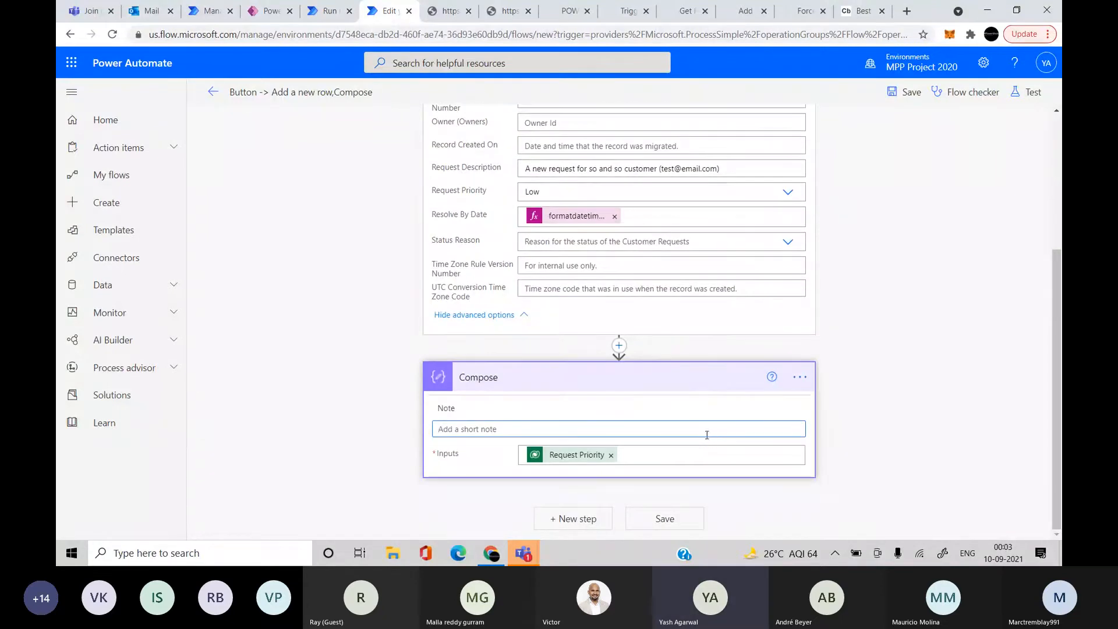
key("ctrl+v")
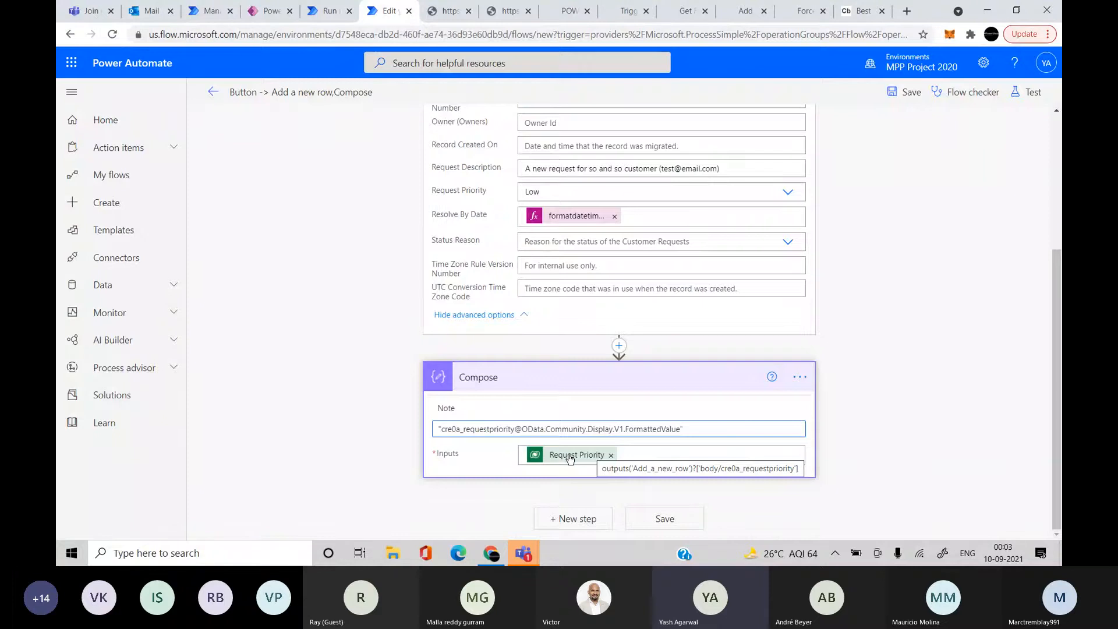
Select the Request Priority token in the Compose Inputs for removal
scroll(569, 458, "up", 5)
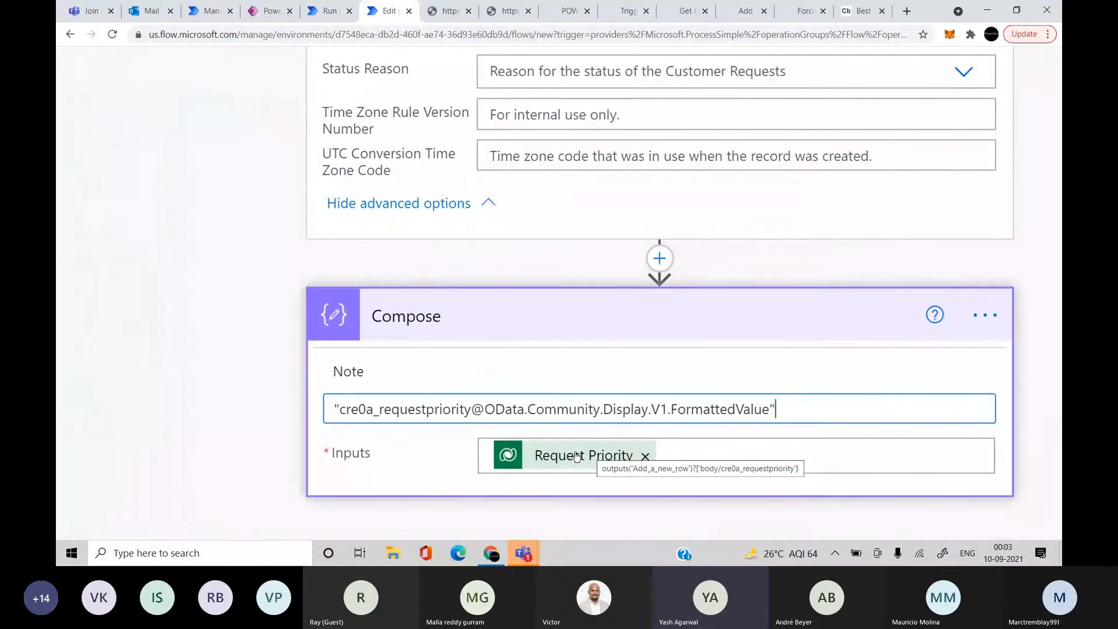
scroll(571, 459, "down", 5)
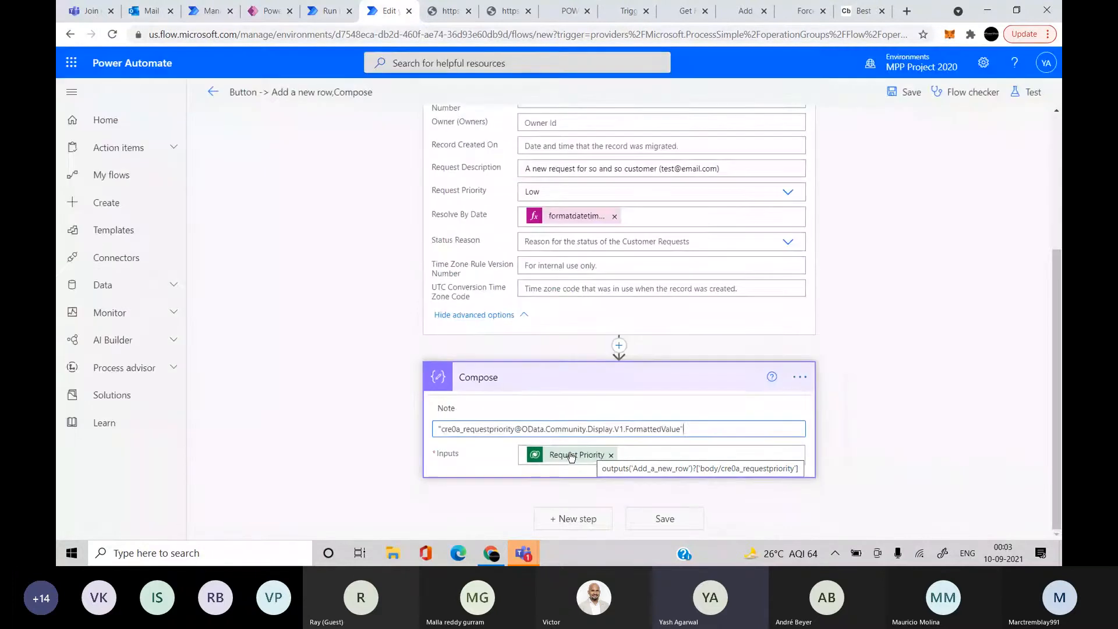
left_click(570, 455)
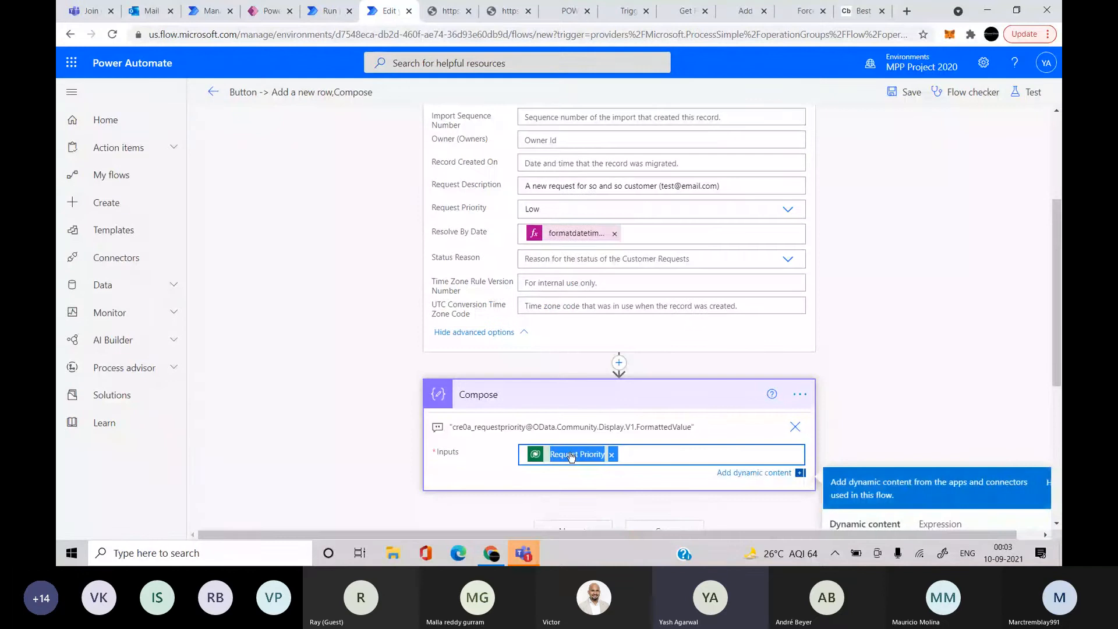
scroll(571, 457, "down", 4)
Replace Request Priority with a pasted outputs('Add_a_new_row') expression, emptying its property brackets
left_click(598, 162)
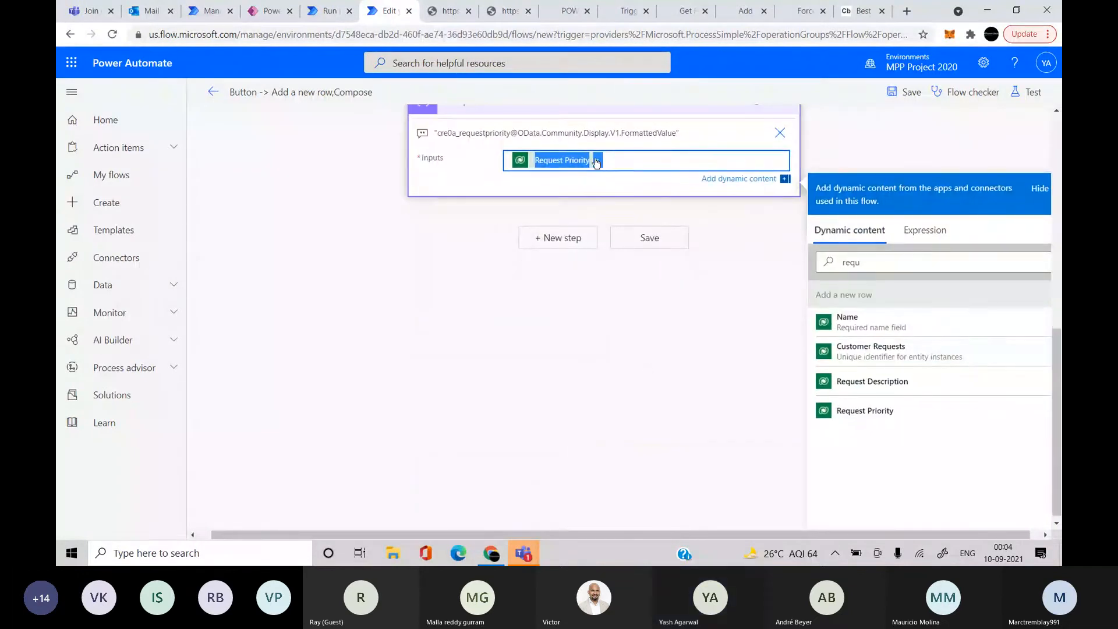
scroll(613, 178, "up", 1)
left_click(915, 285)
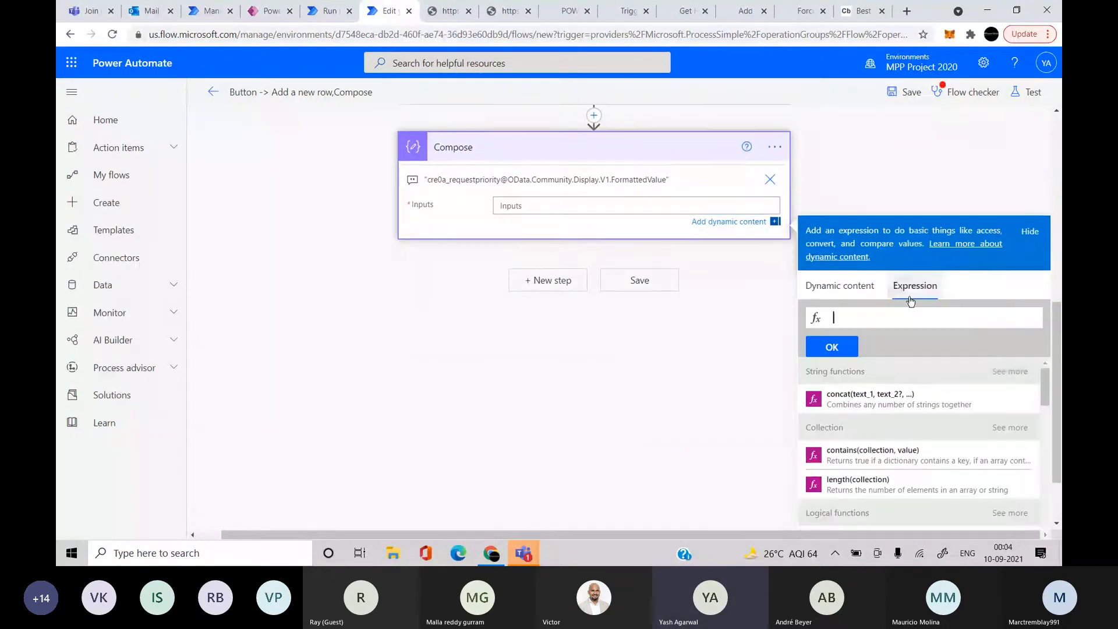
key("ctrl+v")
key("Home")
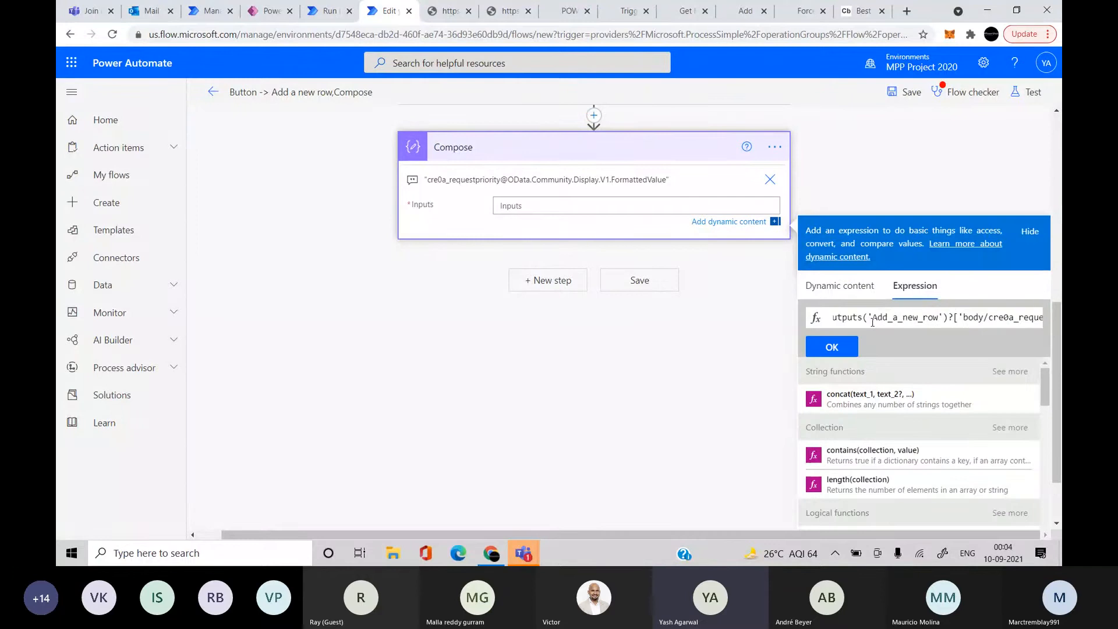
left_click(866, 321)
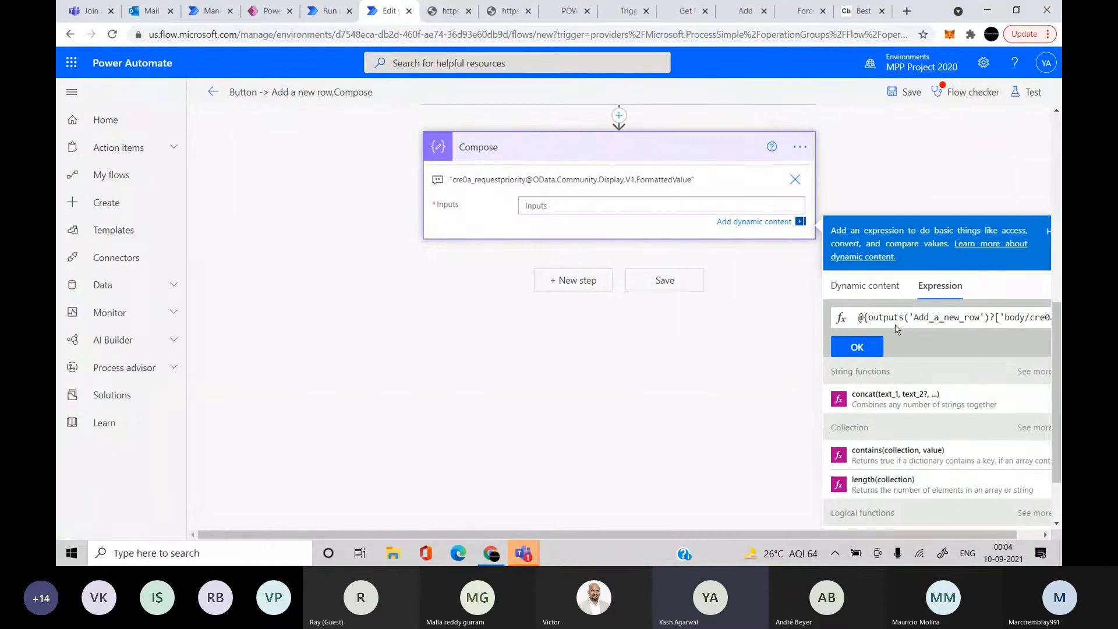
key("BackSpace")
key("BackSpace")
key("End")
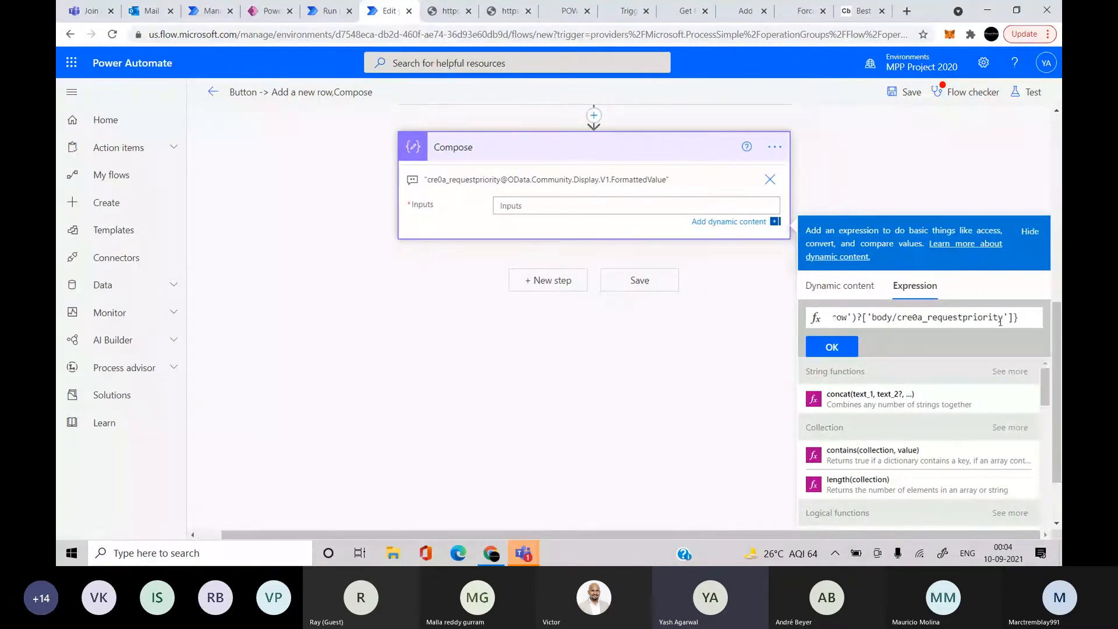
key("BackSpace")
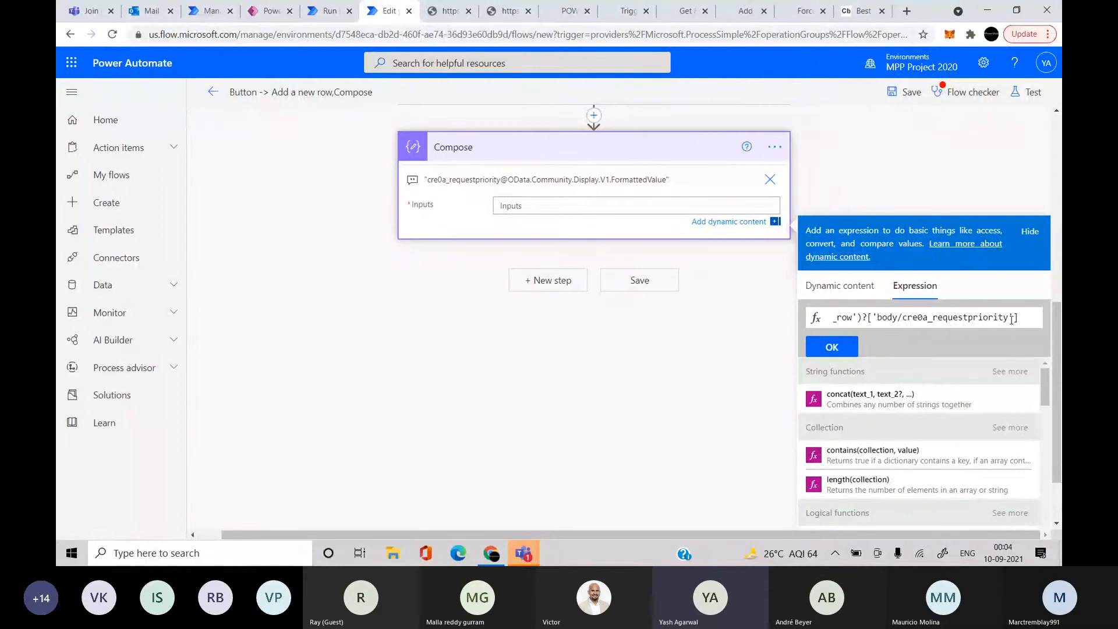
left_click_drag(1010, 317, 878, 318)
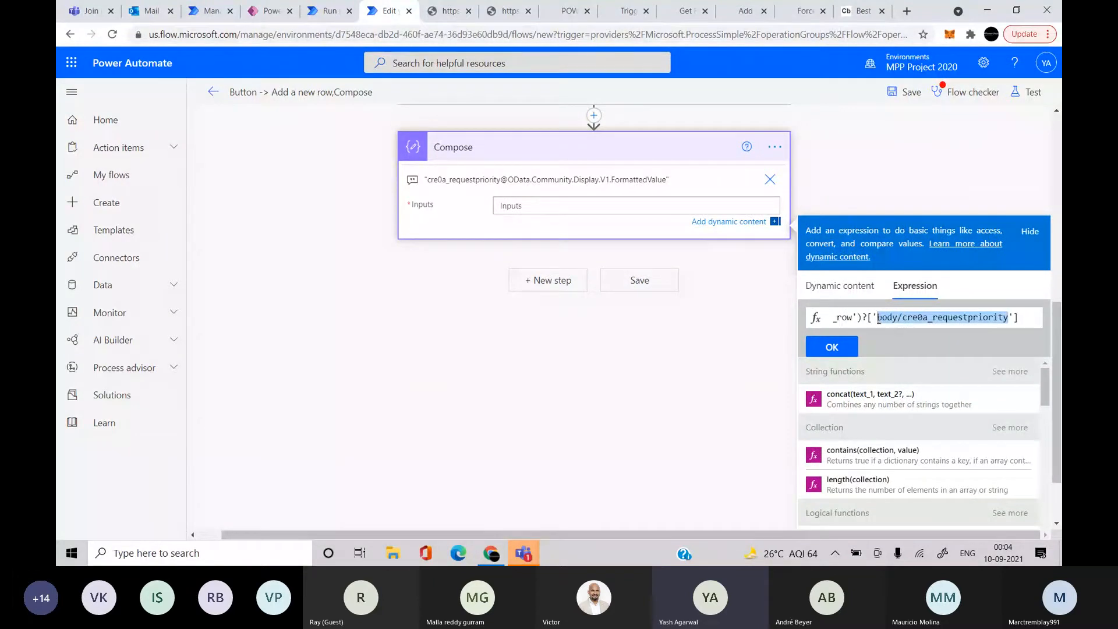
key("BackSpace")
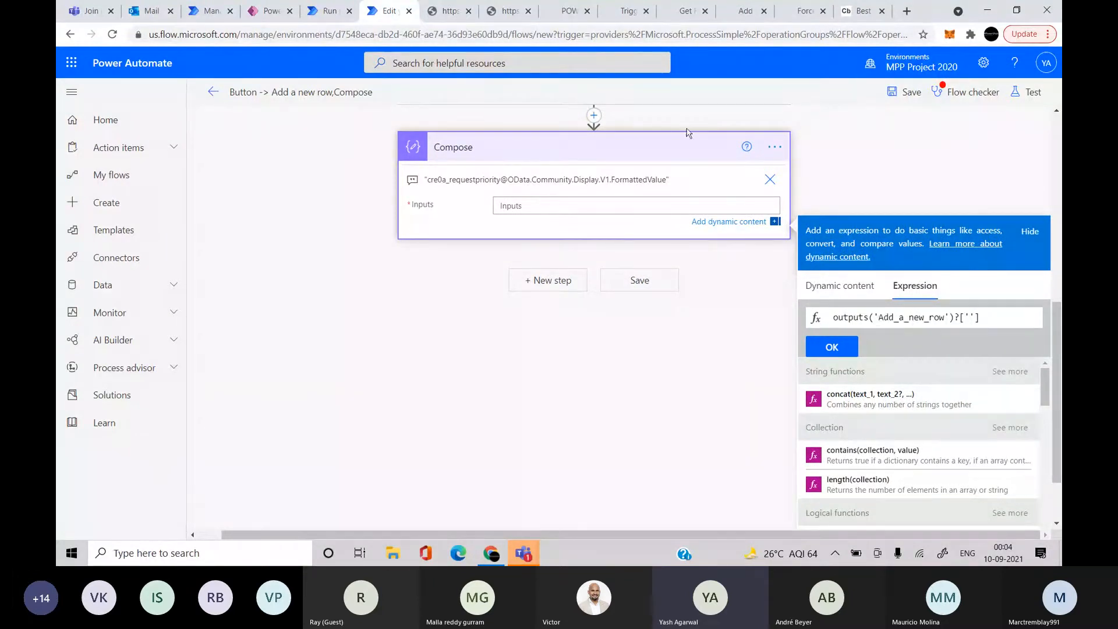
Fill the brackets with the FormattedValue property name, insert the expression, and delete the note
left_click(861, 10)
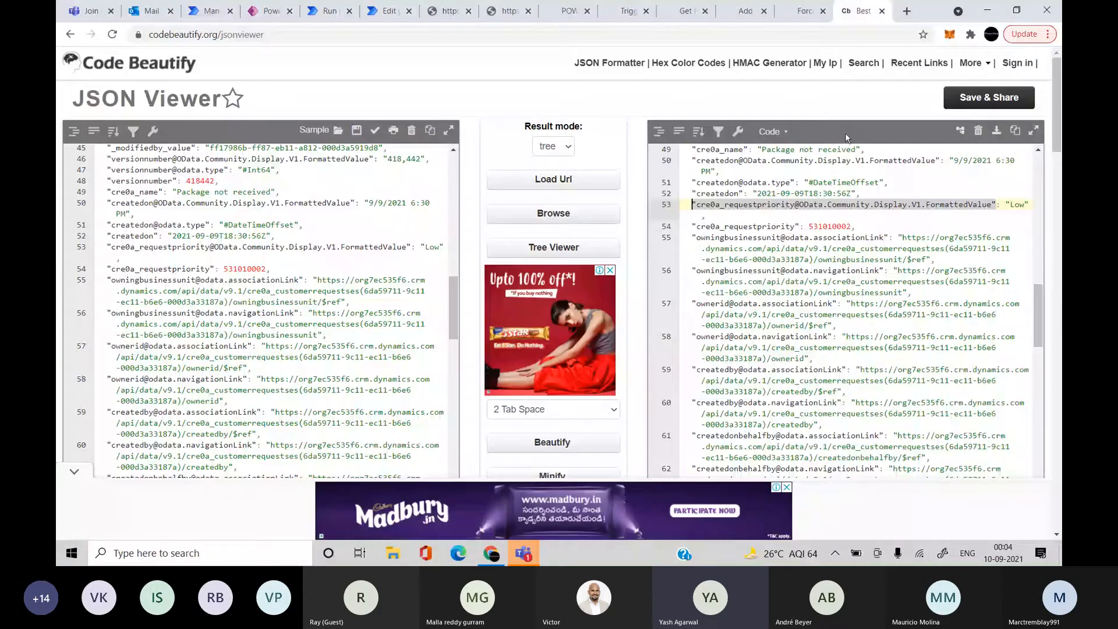
left_click(322, 7)
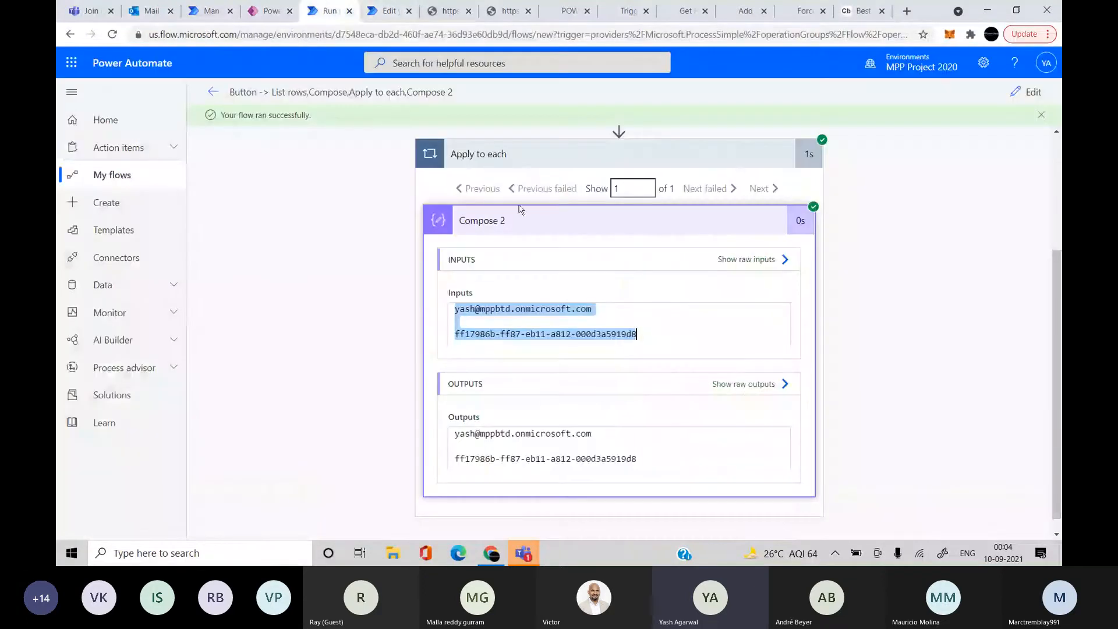
left_click(389, 11)
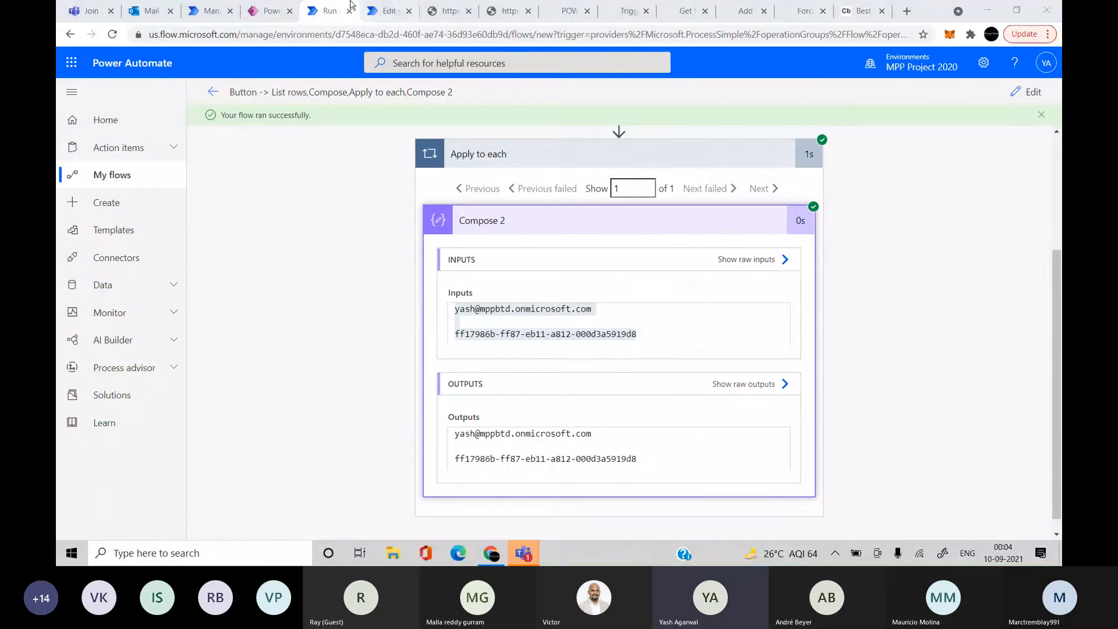
left_click(387, 12)
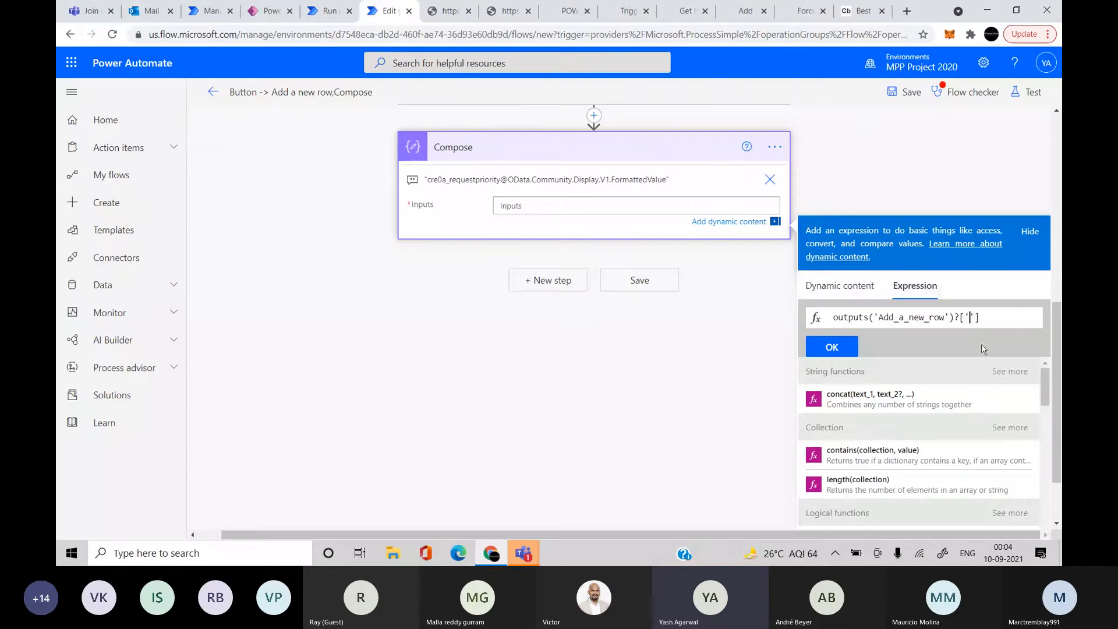
key("ctrl+v")
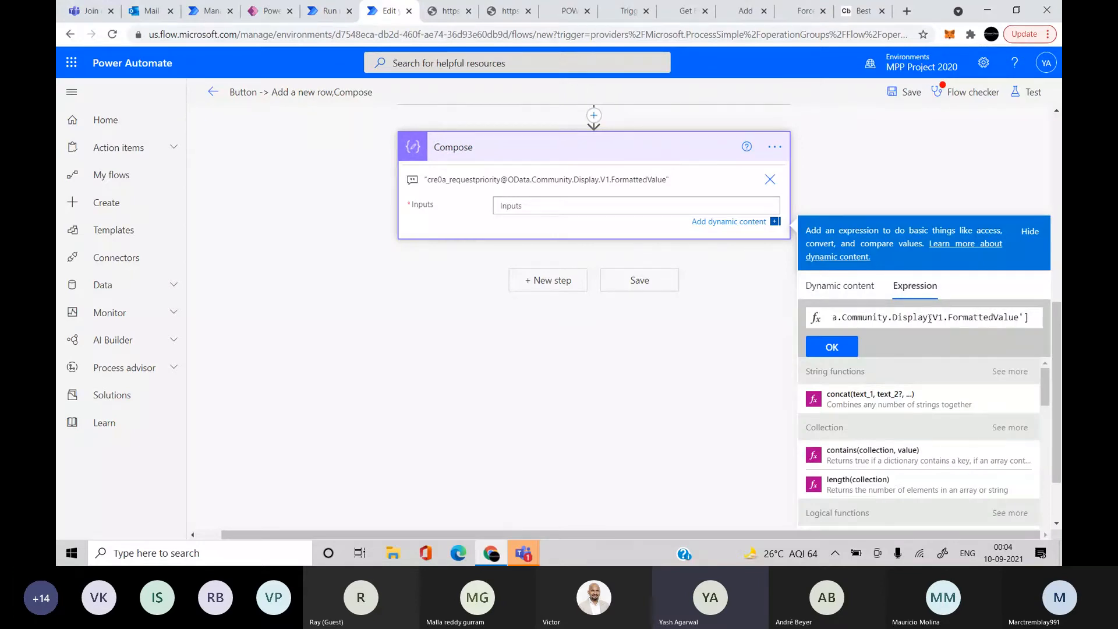
scroll(930, 317, "left", 5)
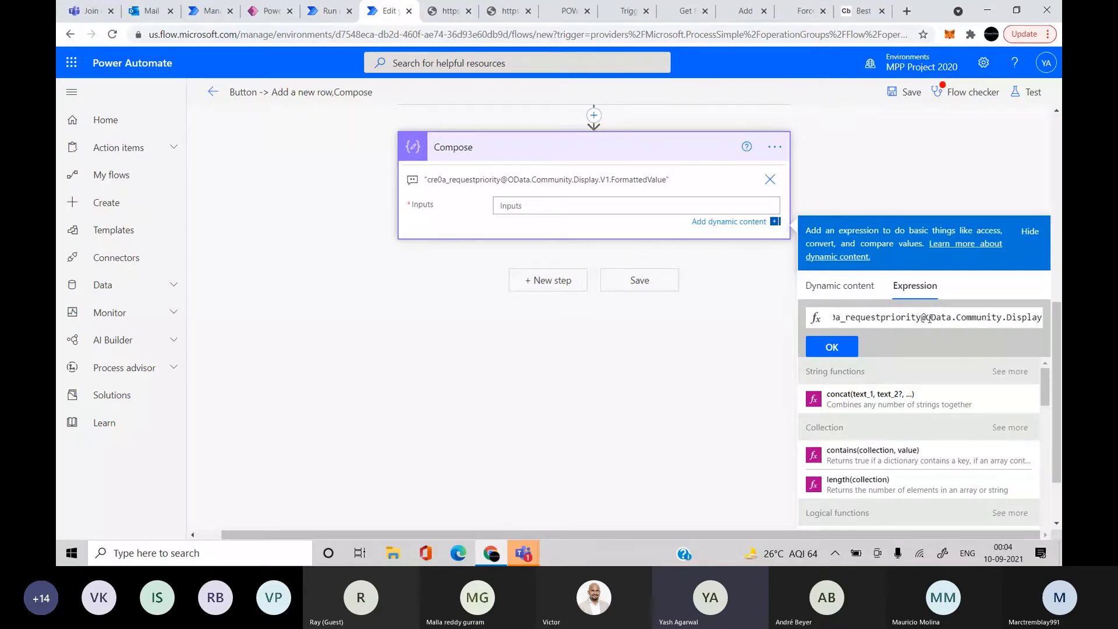
left_click(997, 315)
key("BackSpace")
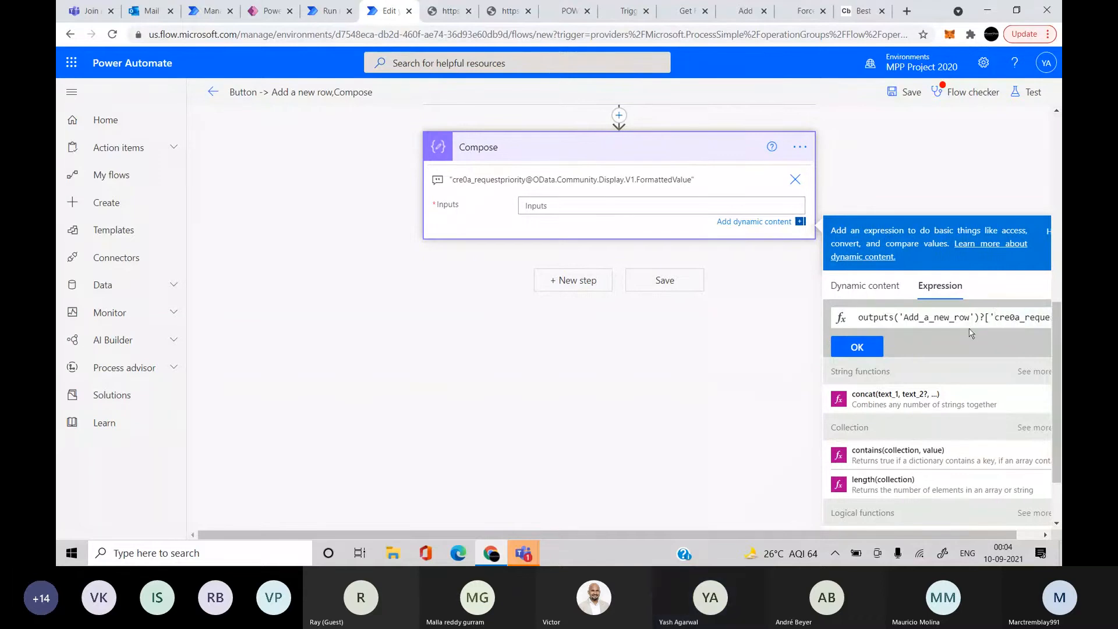
left_click(857, 347)
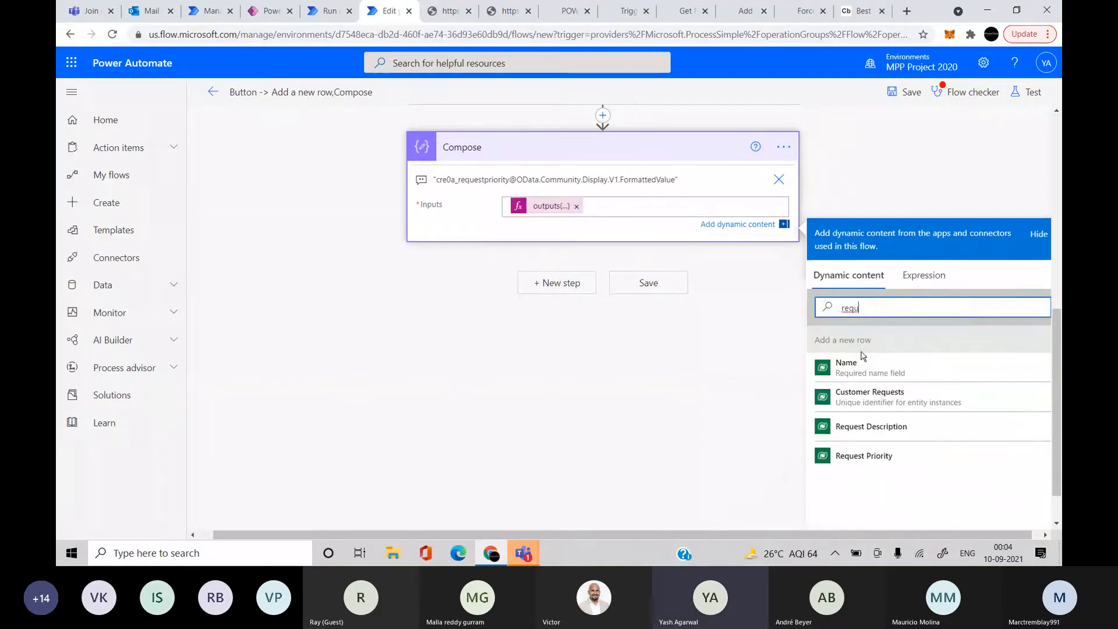
left_click(771, 182)
scroll(844, 233, "up", 8)
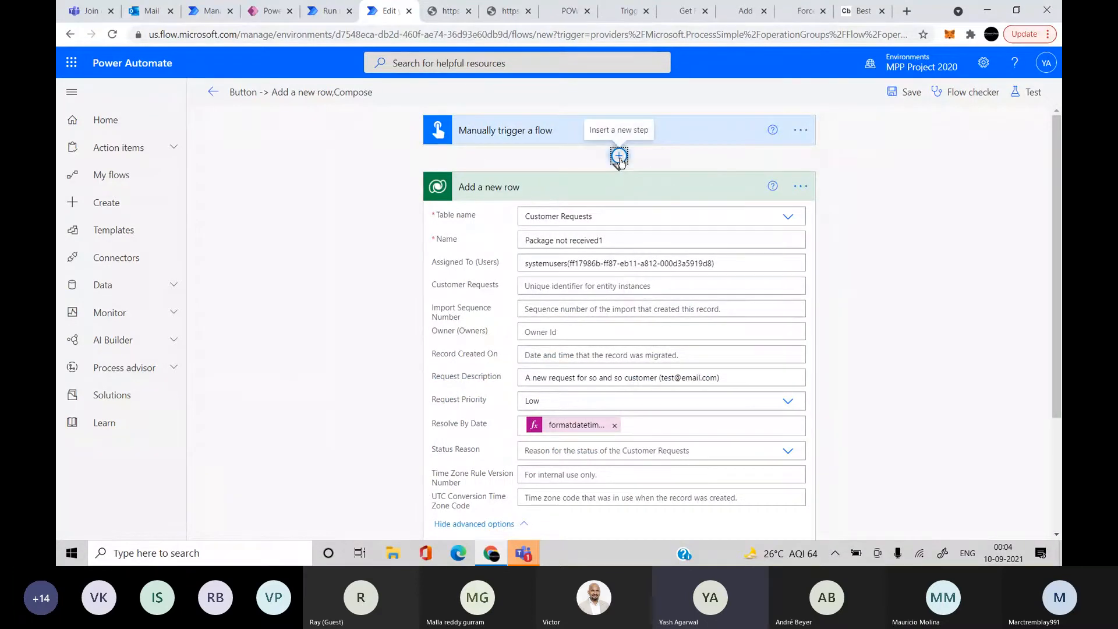
Insert a Dataverse 'Perform a changeset request' step after the trigger, with an Add a new row action inside
left_click(619, 155)
left_click(622, 168)
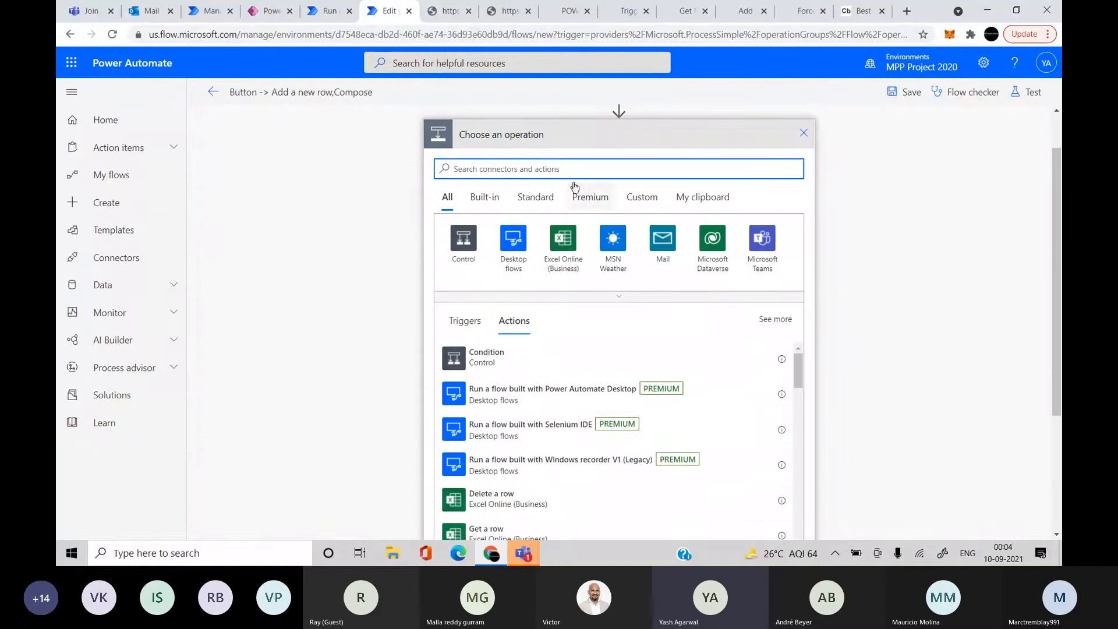
left_click(711, 246)
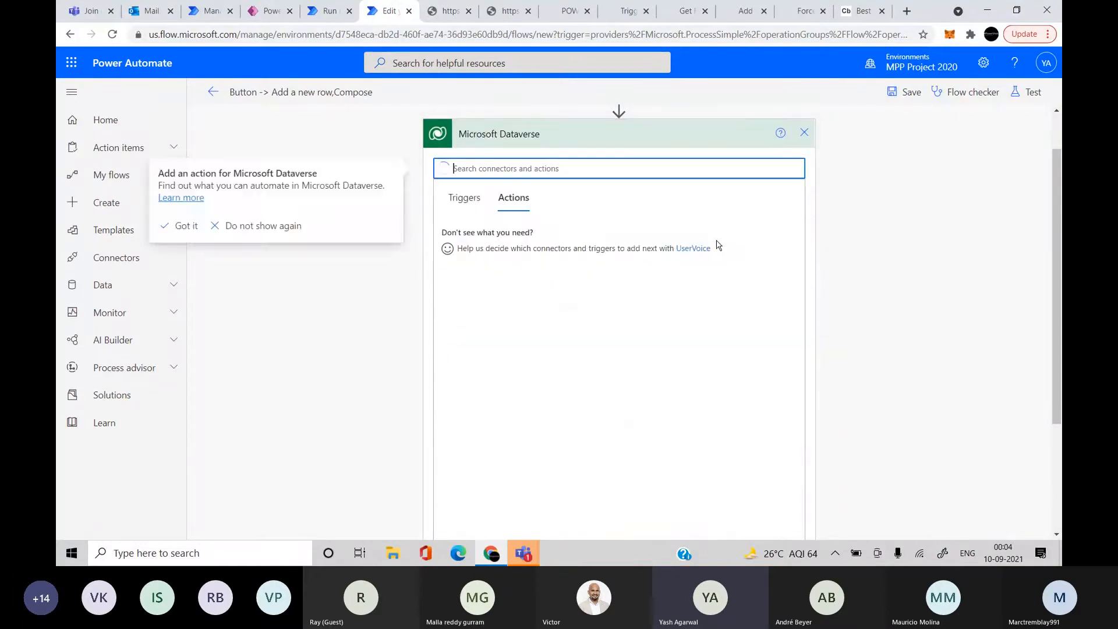
scroll(634, 303, "down", 3)
scroll(553, 364, "down", 2)
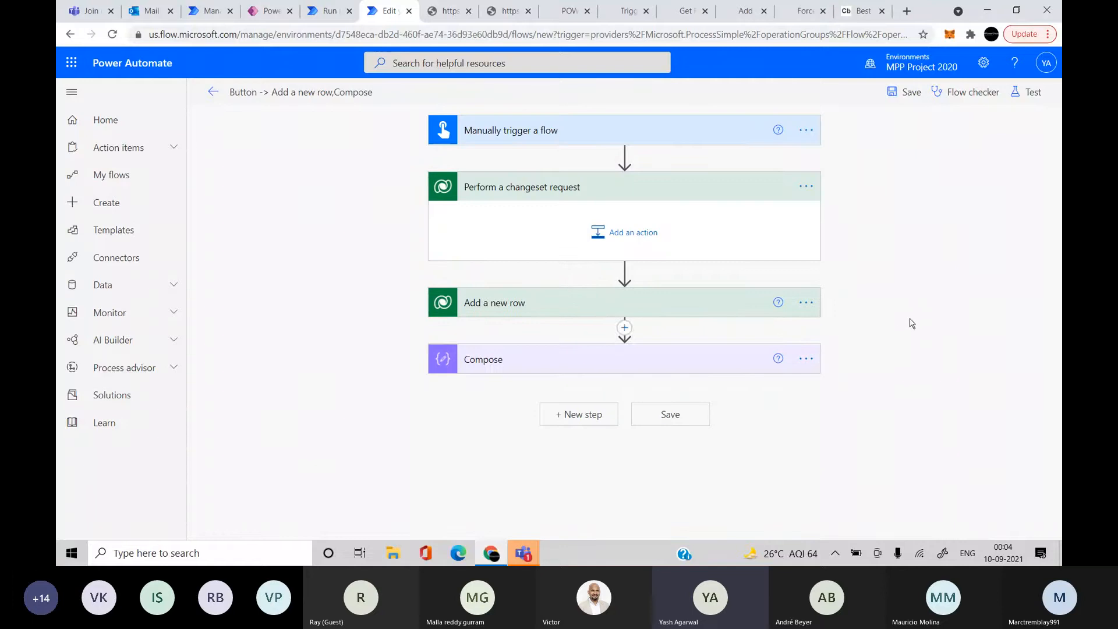
left_click_drag(595, 301, 616, 234)
left_click(624, 233)
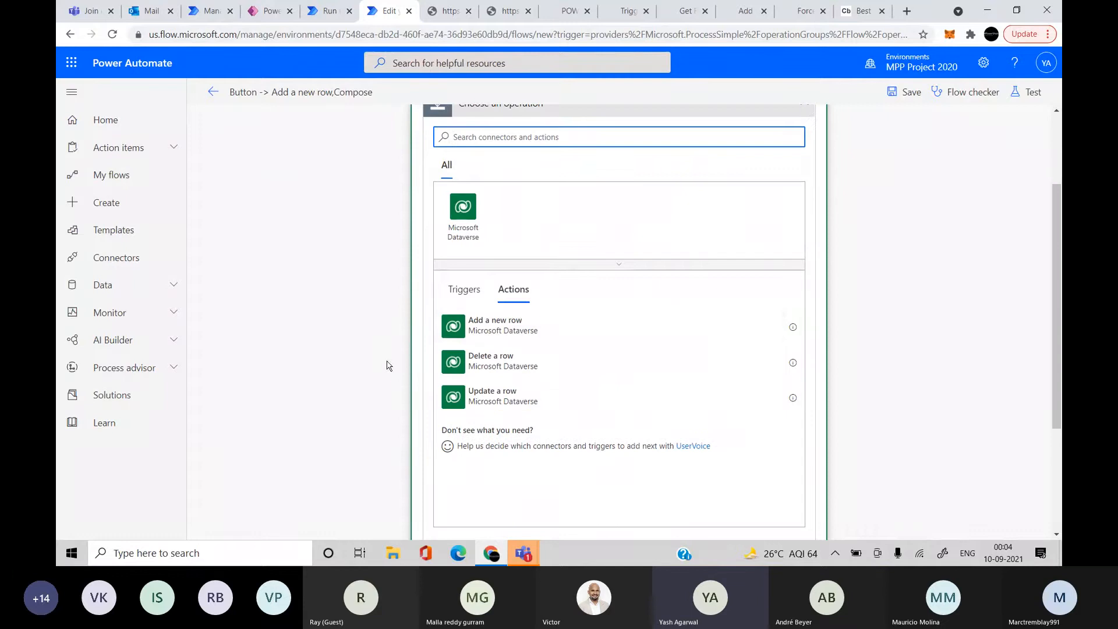
left_click(579, 327)
left_click(614, 254)
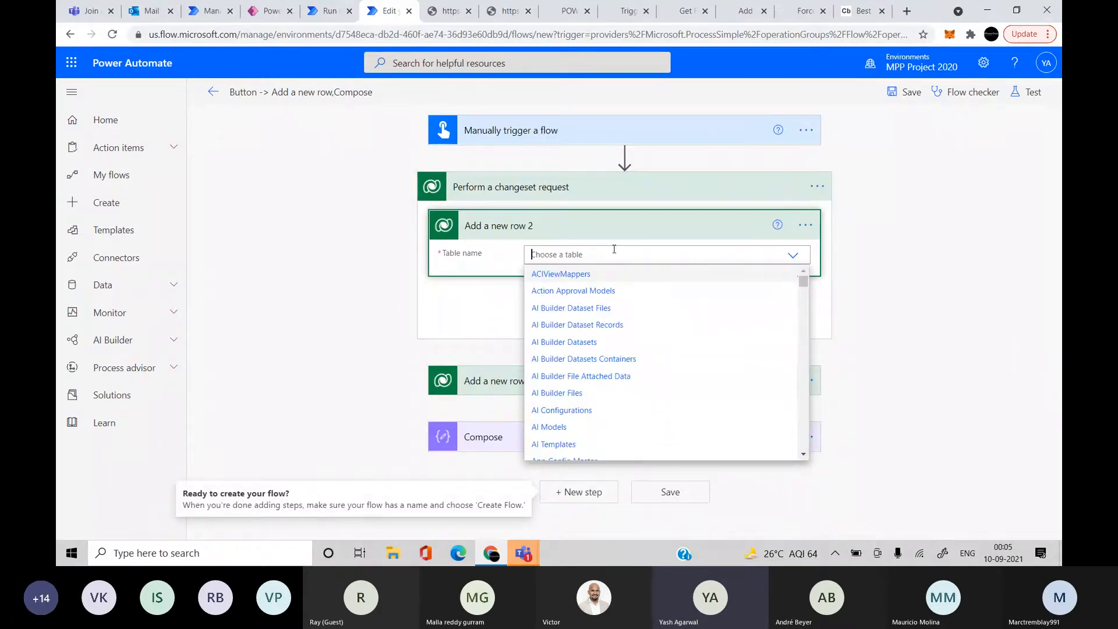
Set Add a new row 2's table to Customer Requests and copy in the original row's Name
type("custom")
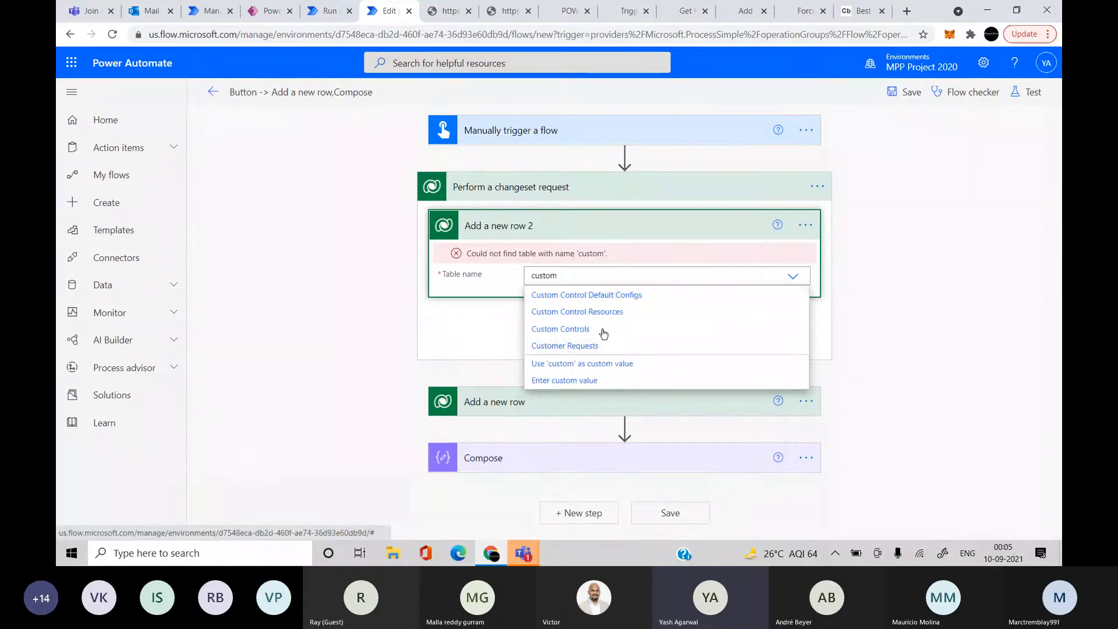
left_click(602, 329)
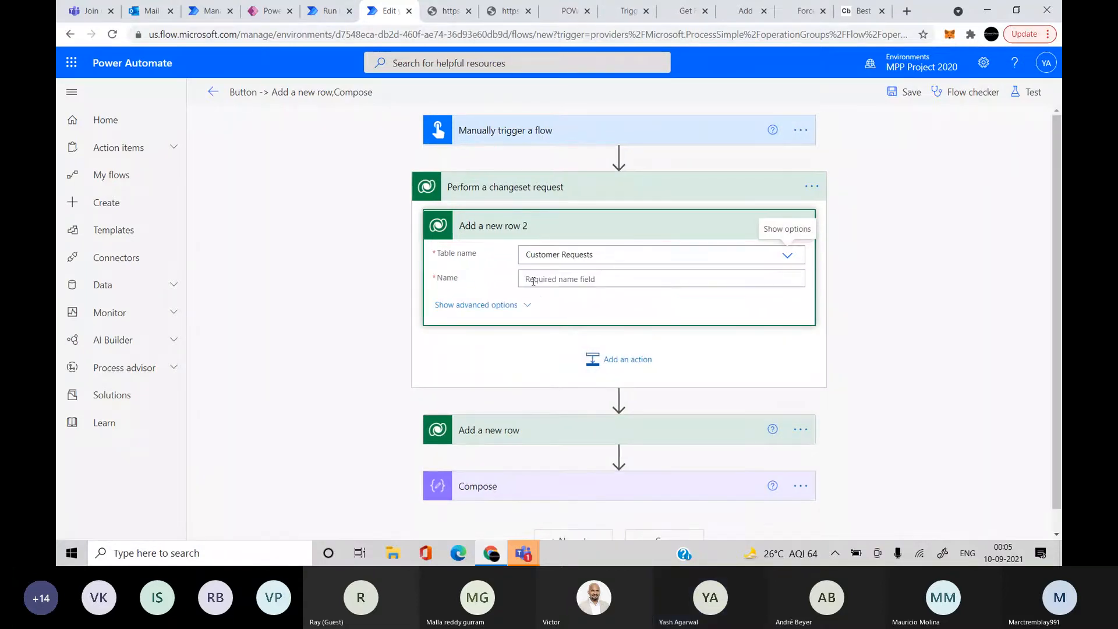
scroll(524, 378, "down", 1)
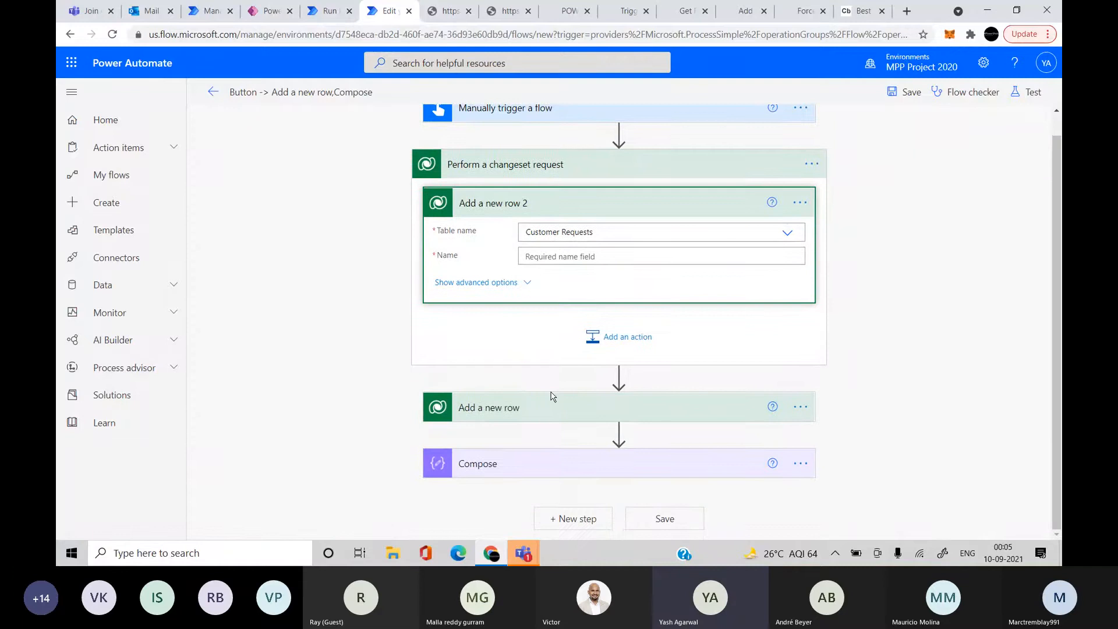
left_click(550, 395)
left_click(550, 406)
scroll(574, 442, "down", 3)
left_click(629, 388)
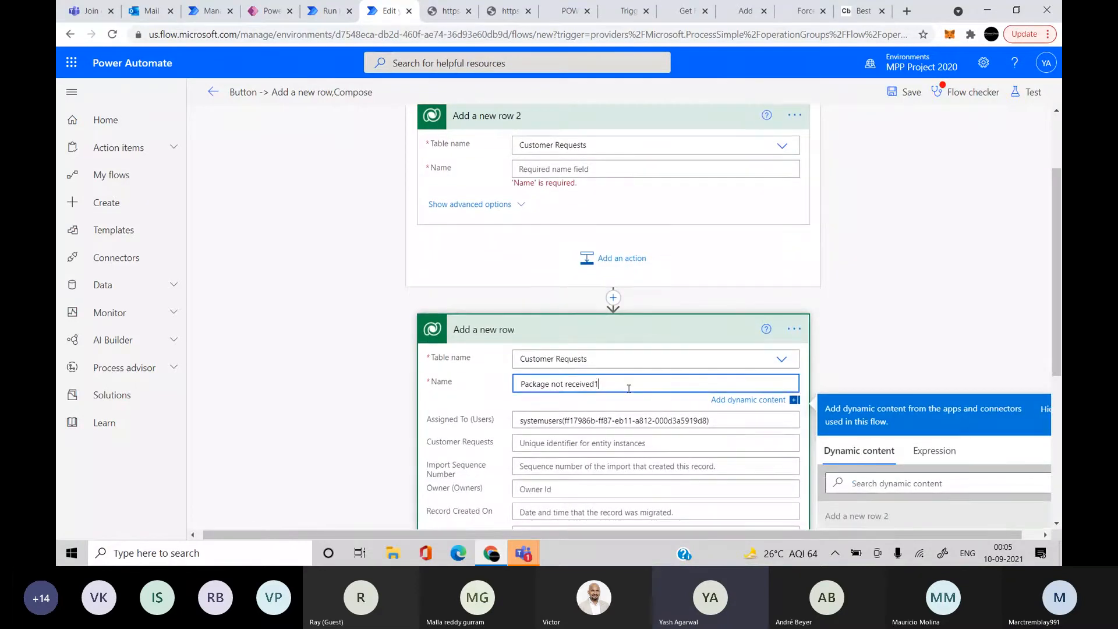
key("ctrl+a")
key("ctrl+c")
scroll(629, 388, "up", 2)
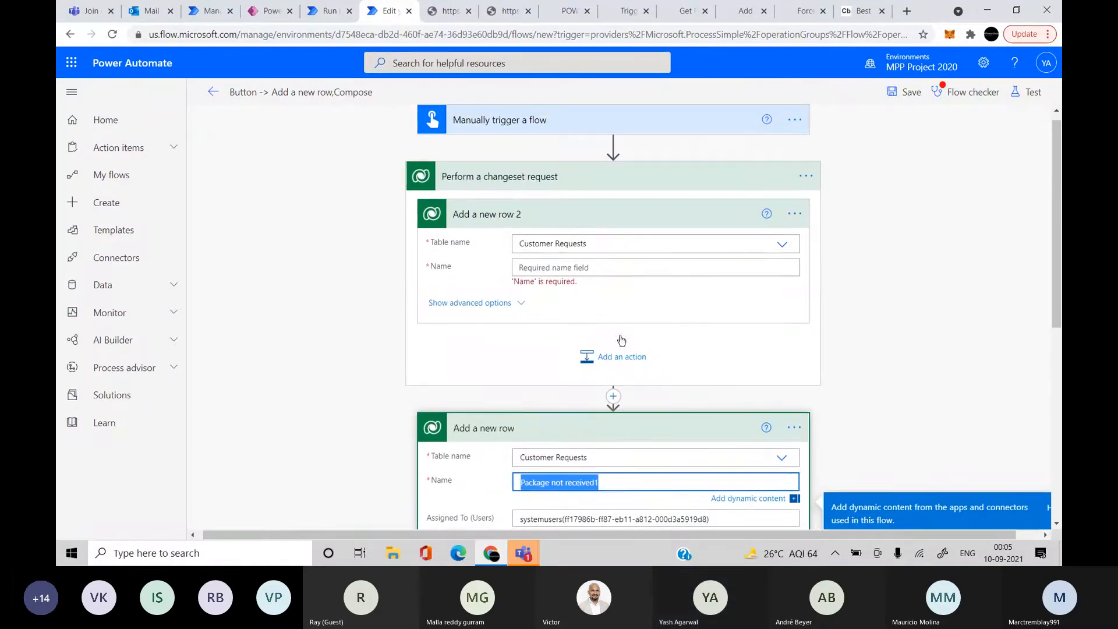
left_click(593, 265)
key("ctrl+v")
Copy the original row's Assigned To and Resolve By Date values into Add a new row 2
left_click(494, 317)
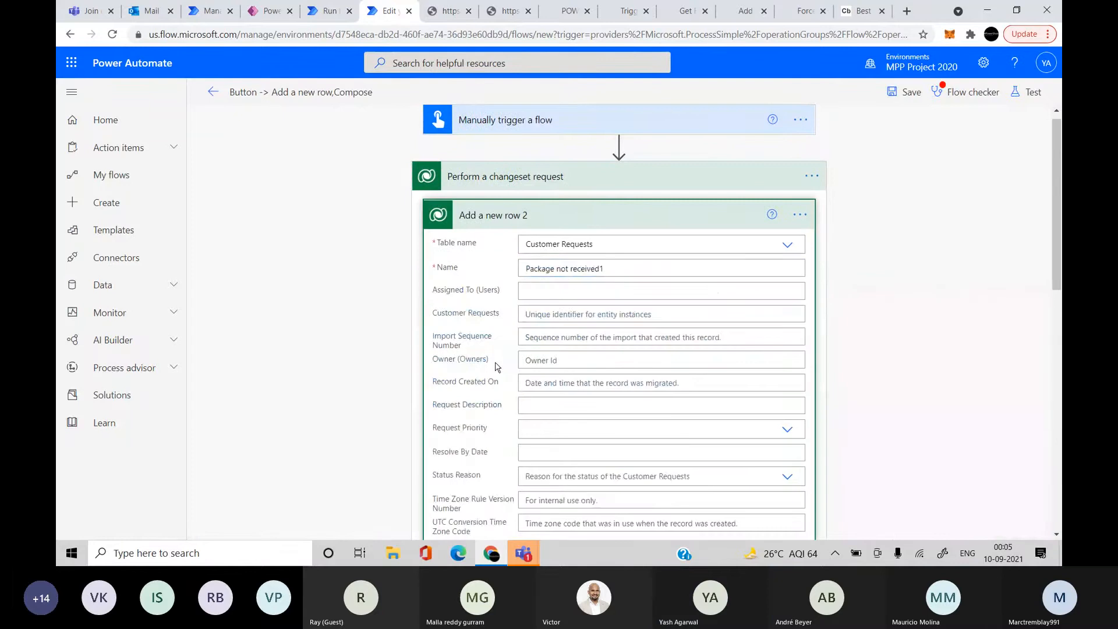
scroll(495, 365, "down", 5)
scroll(495, 366, "down", 3)
triple_click(620, 274)
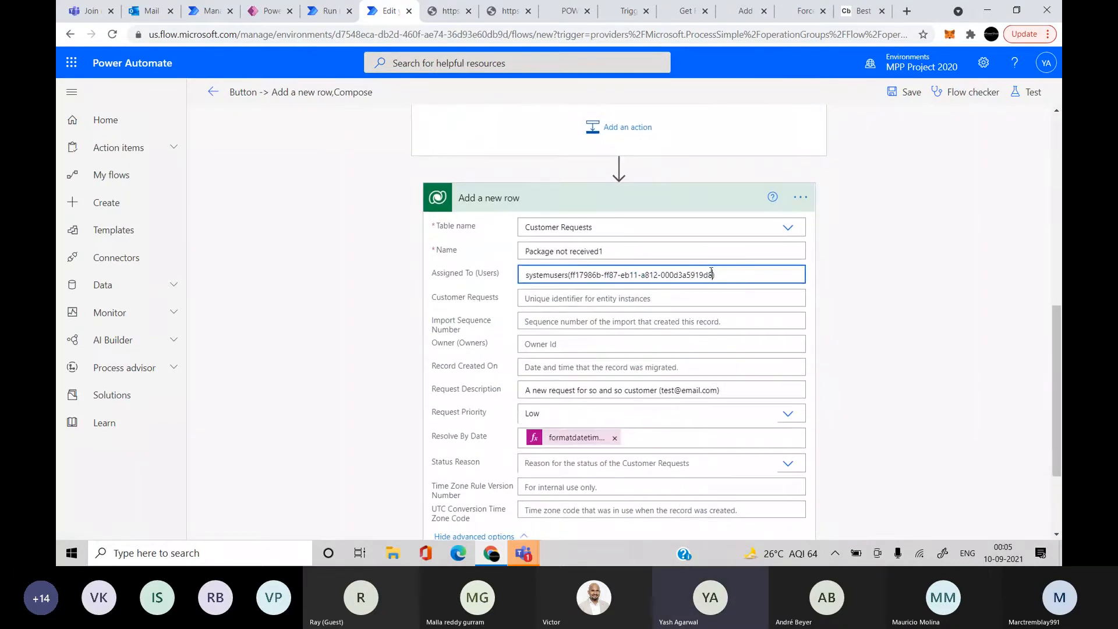
scroll(598, 253, "up", 7)
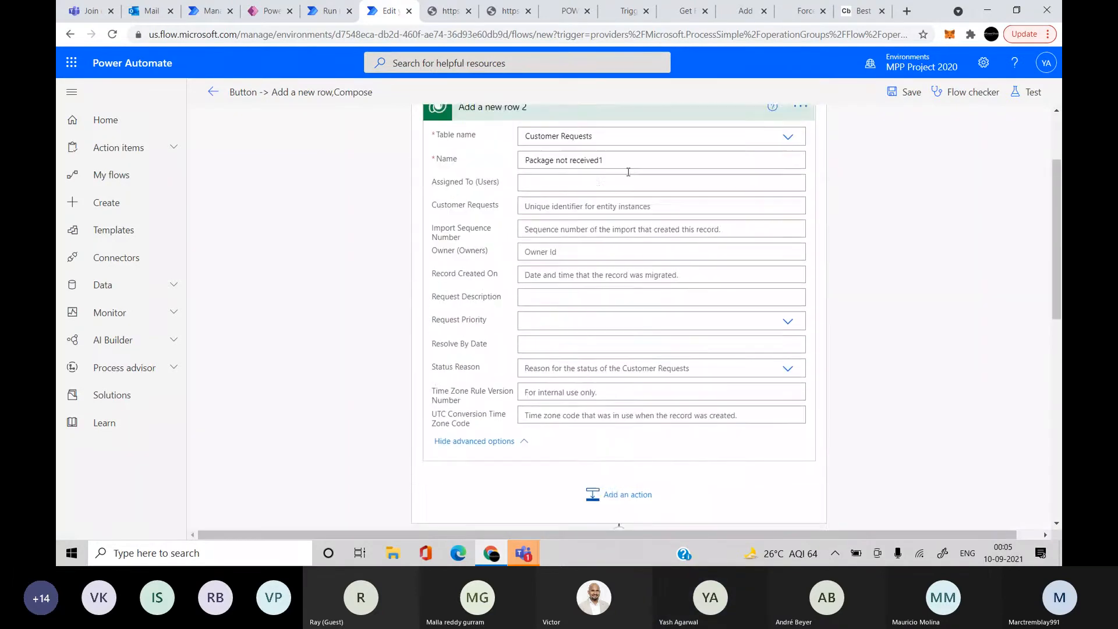
left_click(597, 253)
scroll(598, 254, "down", 10)
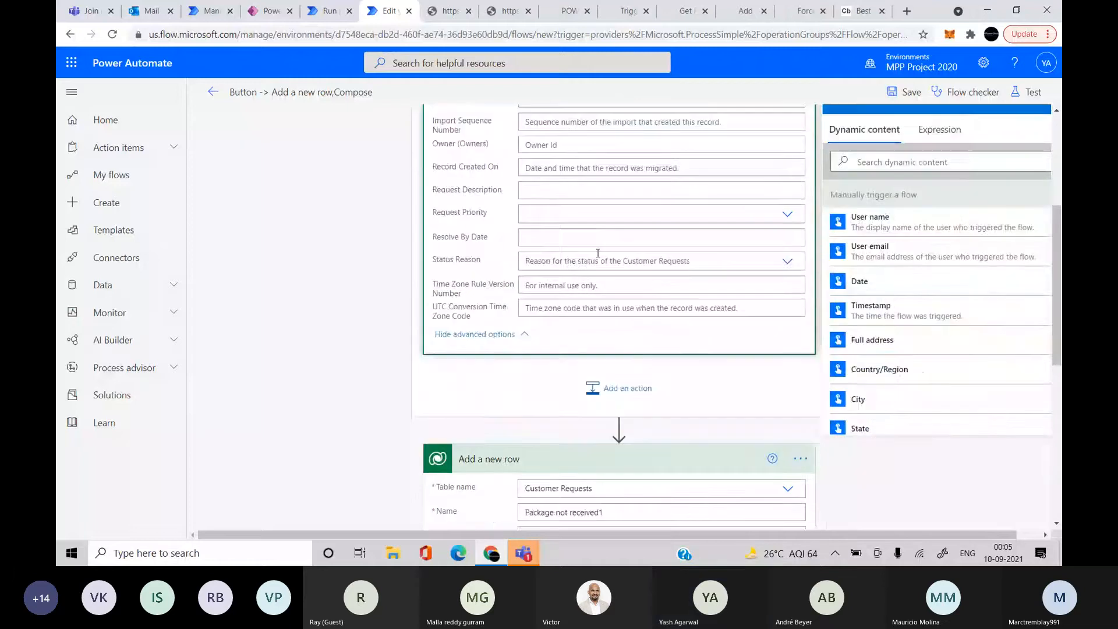
left_click(668, 317)
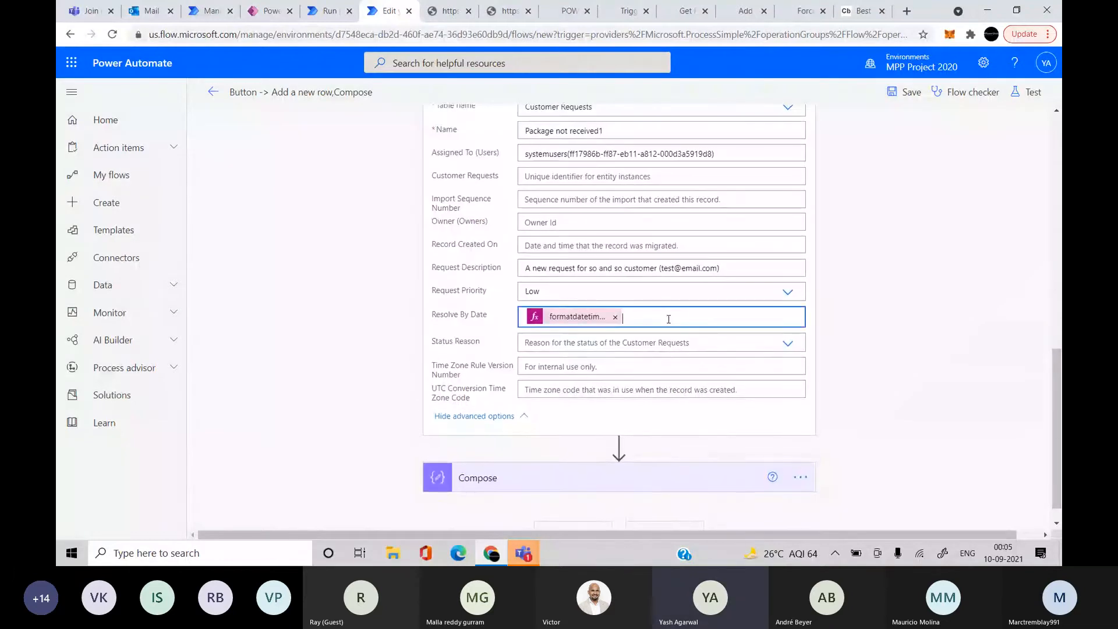
scroll(668, 319, "up", 5)
scroll(668, 319, "up", 4)
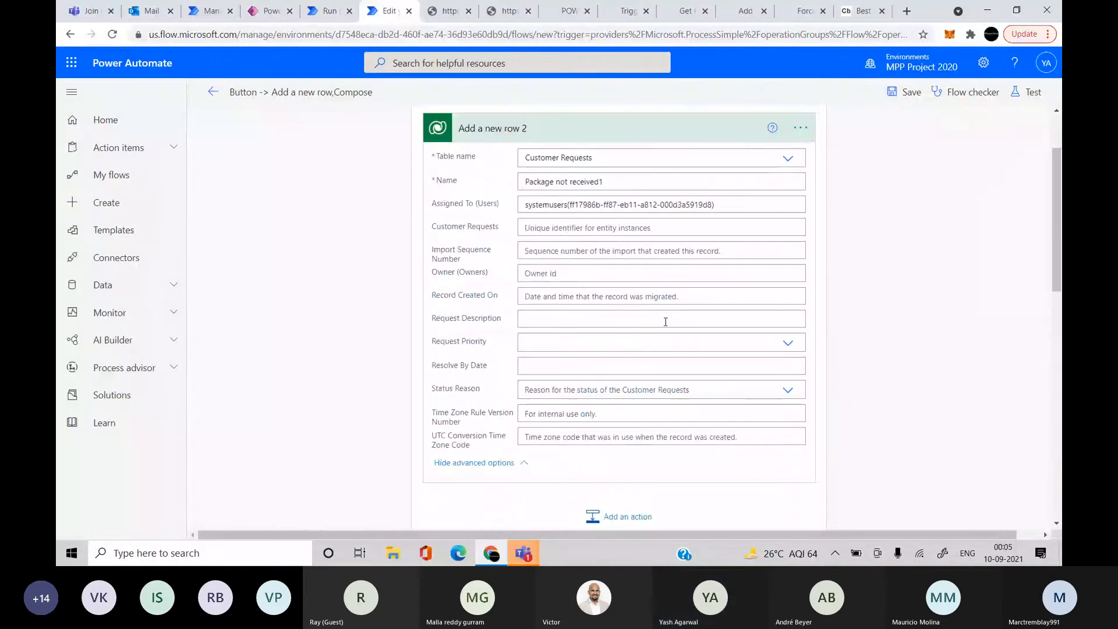
left_click(562, 365)
key("ctrl+v")
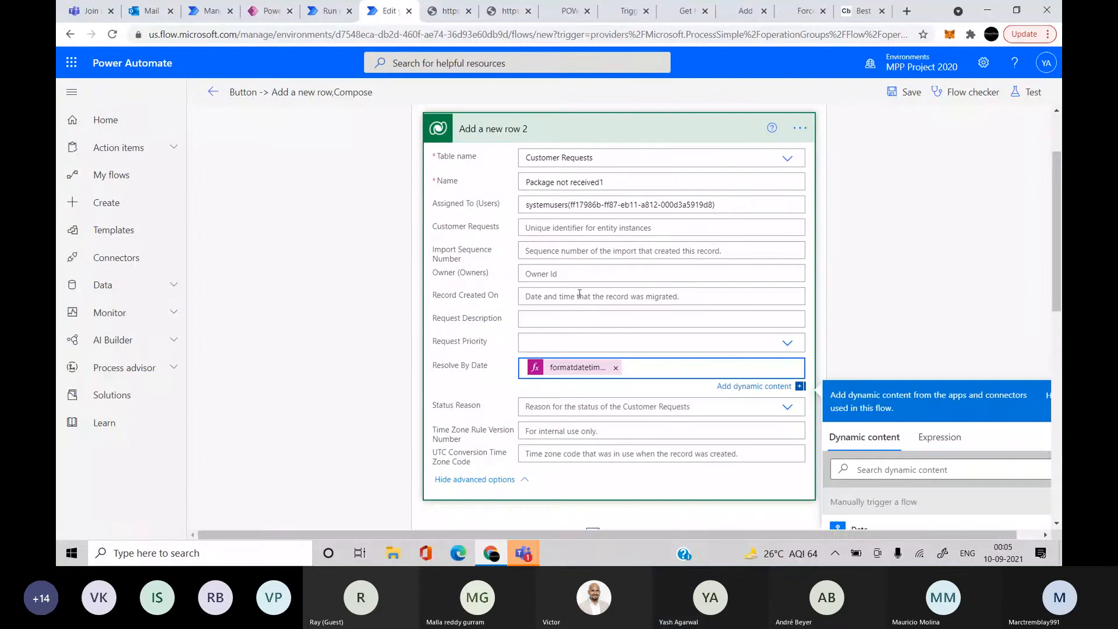
Set Request Priority to Low and paste the original Request Description
left_click(595, 342)
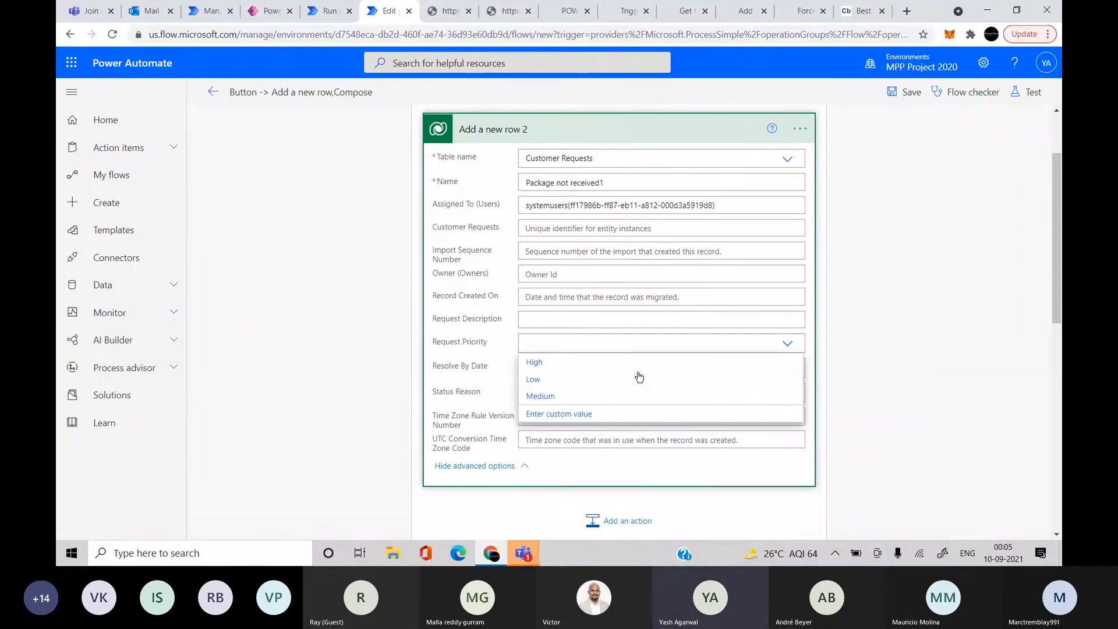
left_click(593, 379)
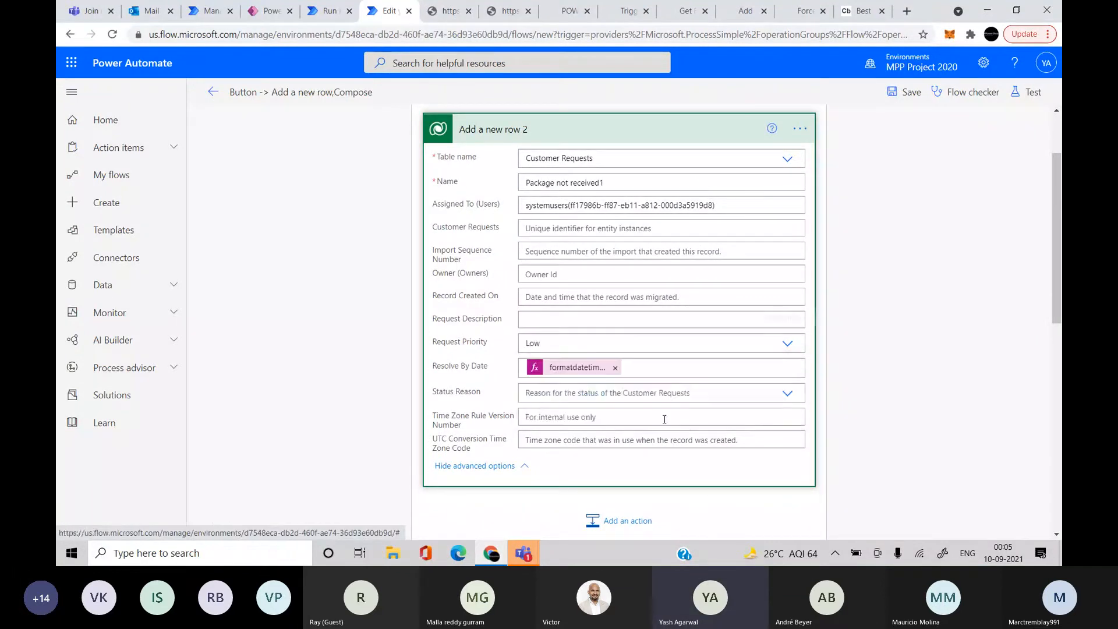
scroll(677, 474, "down", 6)
scroll(663, 463, "down", 1)
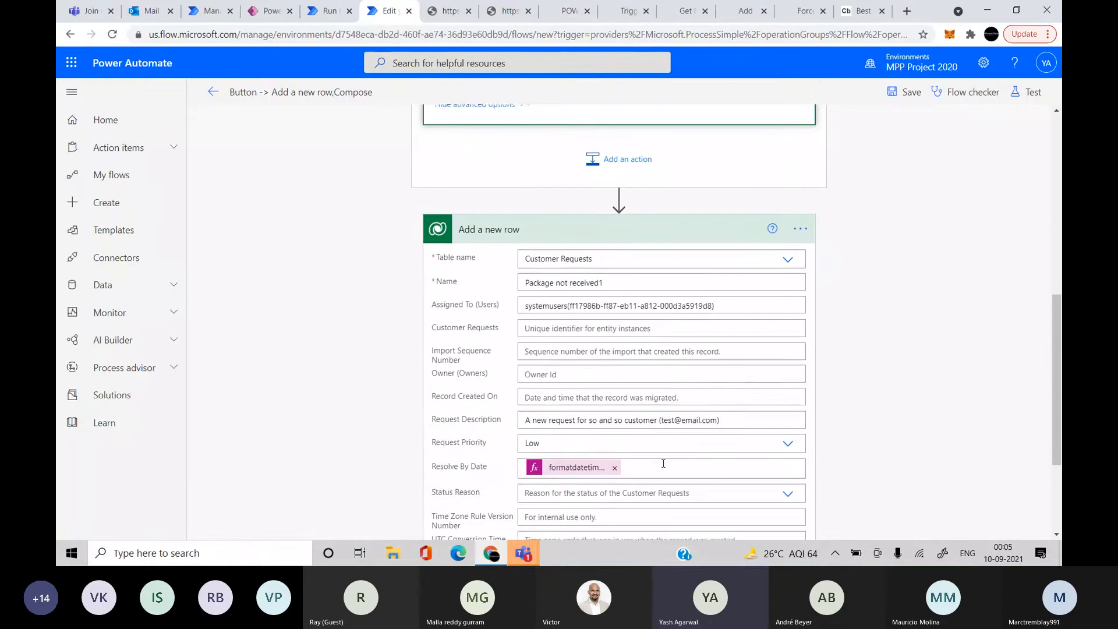
left_click(625, 422)
scroll(626, 421, "up", 6)
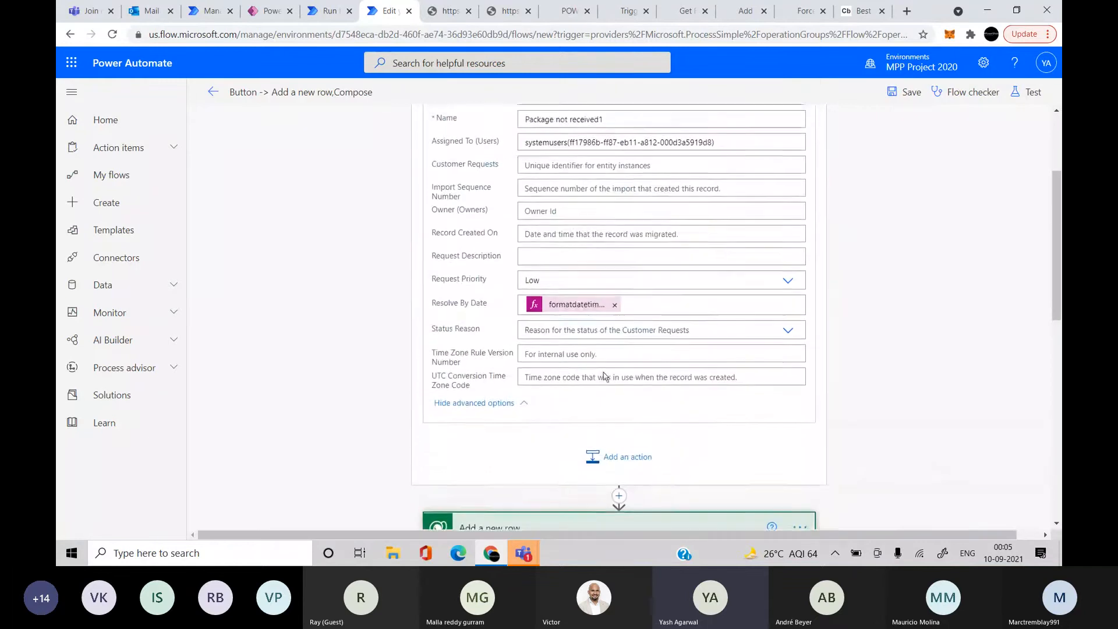
left_click(561, 298)
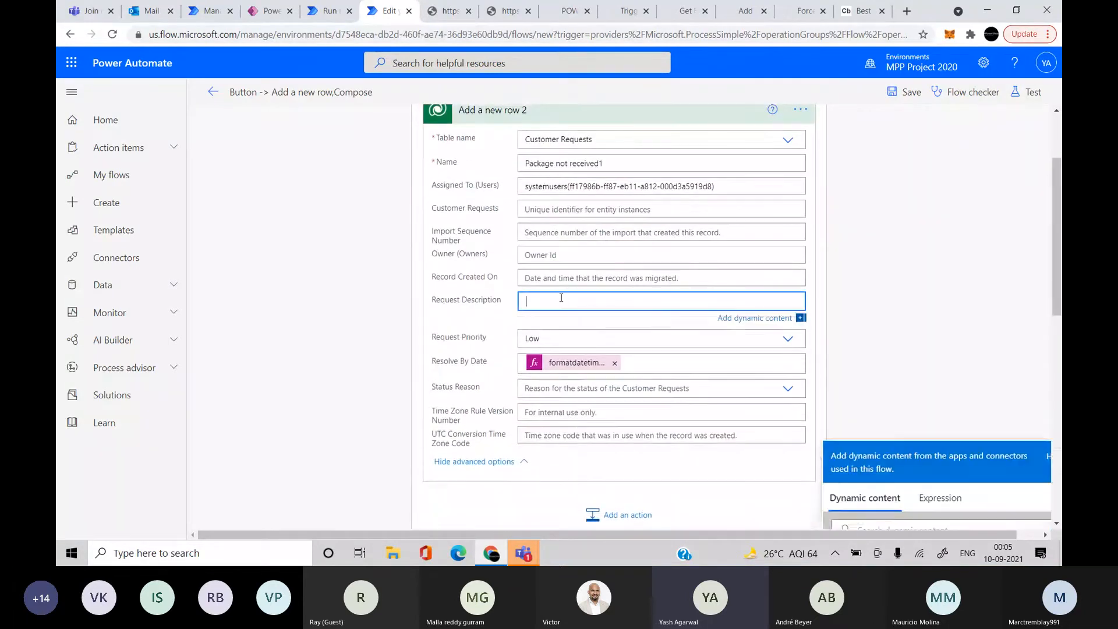
key("ctrl+v")
Trim the trailing 1 so the row name reads 'Package not received2'
left_click(629, 164)
key("BackSpace")
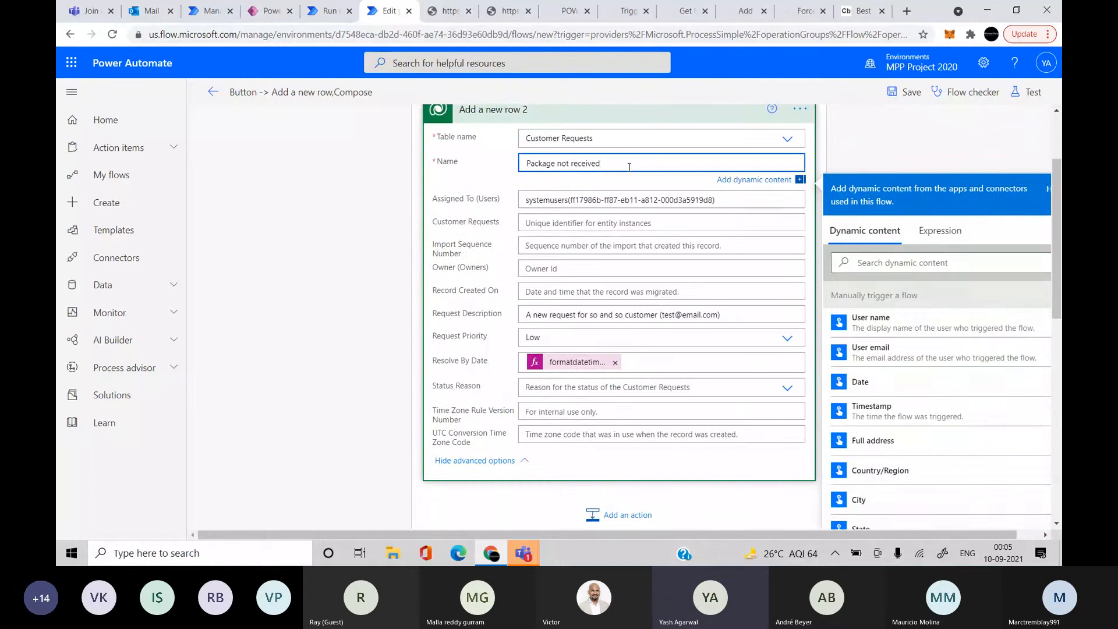
left_click(416, 248)
scroll(417, 250, "down", 4)
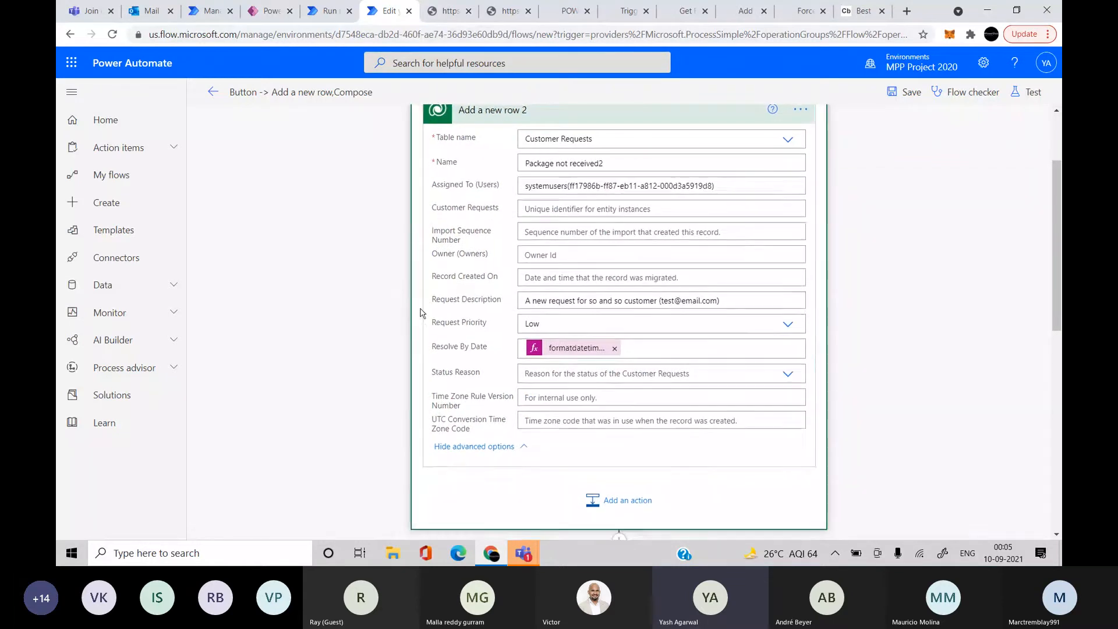
Delete the original standalone Add a new row step, confirming in the Delete Step dialog
left_click(808, 332)
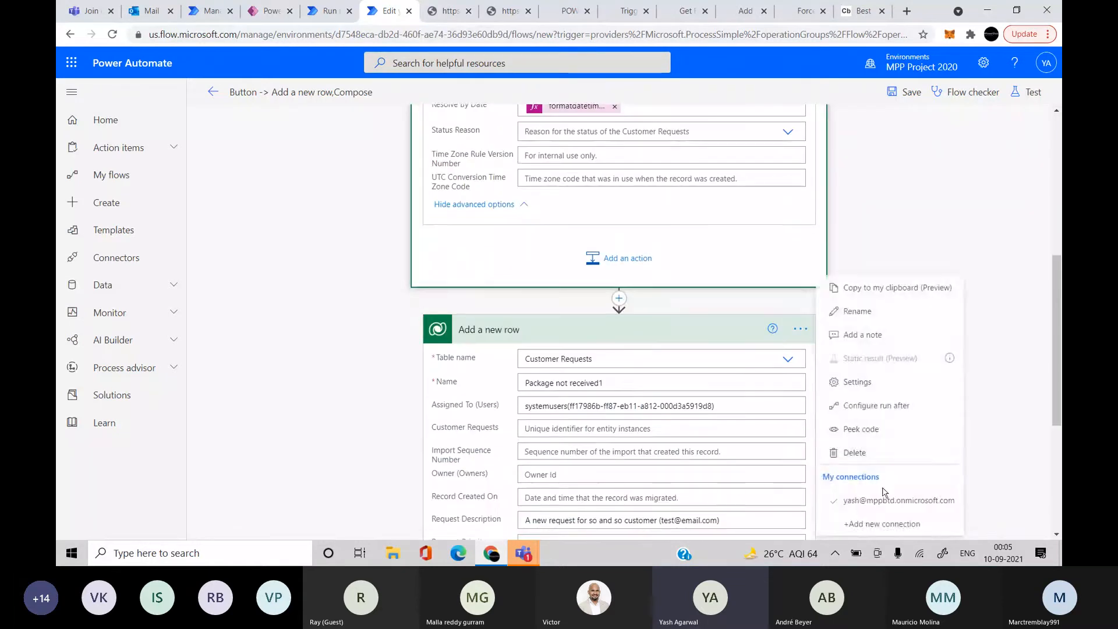
left_click(876, 503)
left_click(800, 329)
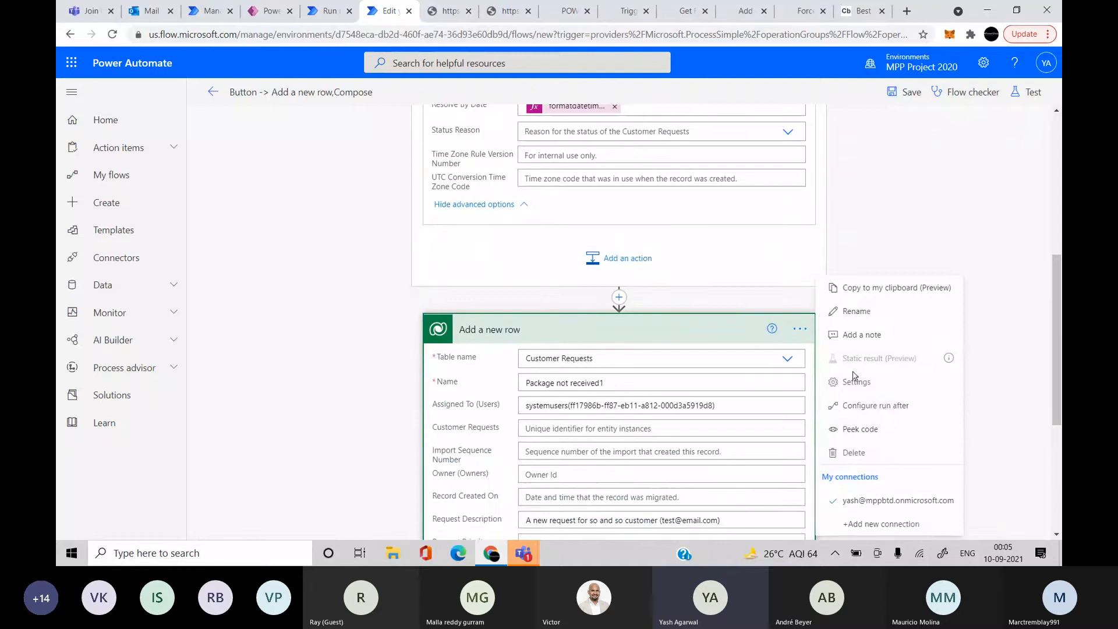
left_click(862, 453)
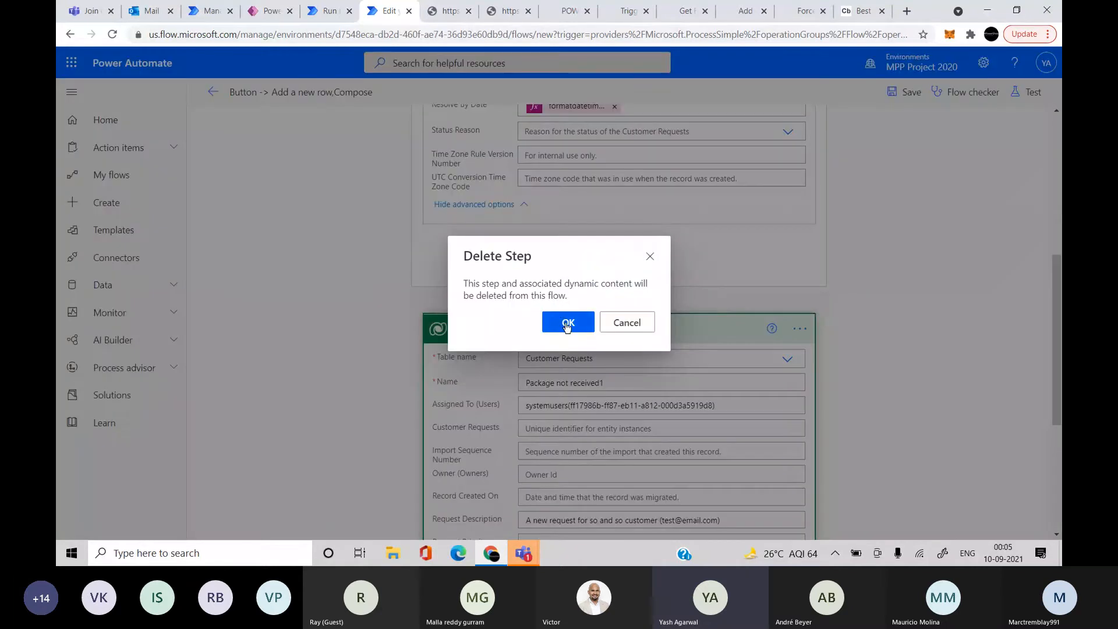
left_click(567, 322)
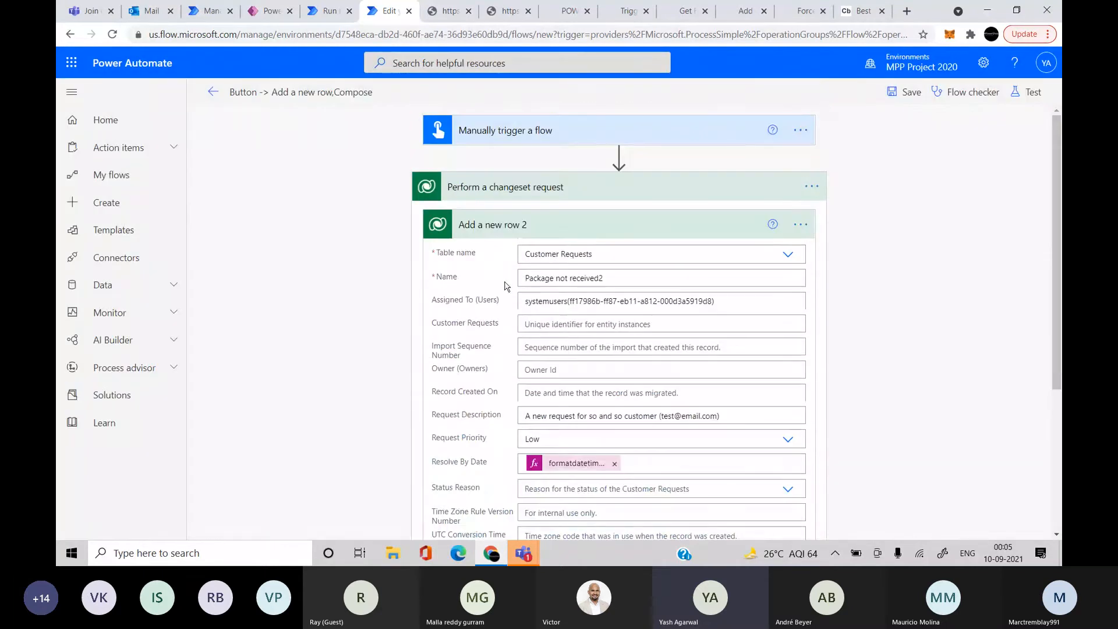
scroll(561, 318, "down", 5)
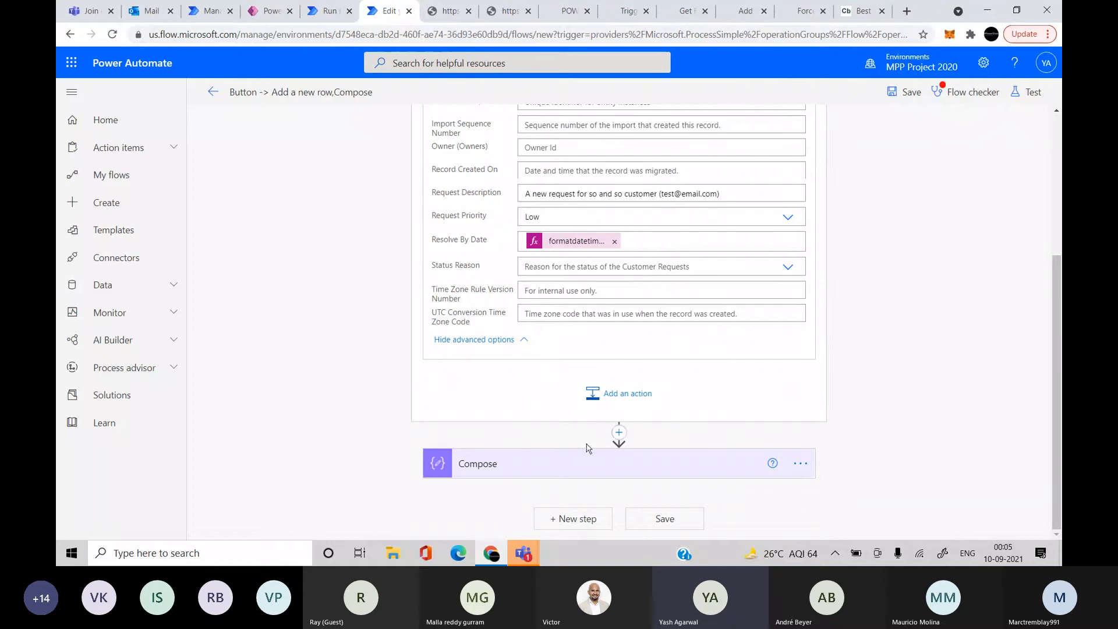
left_click(571, 464)
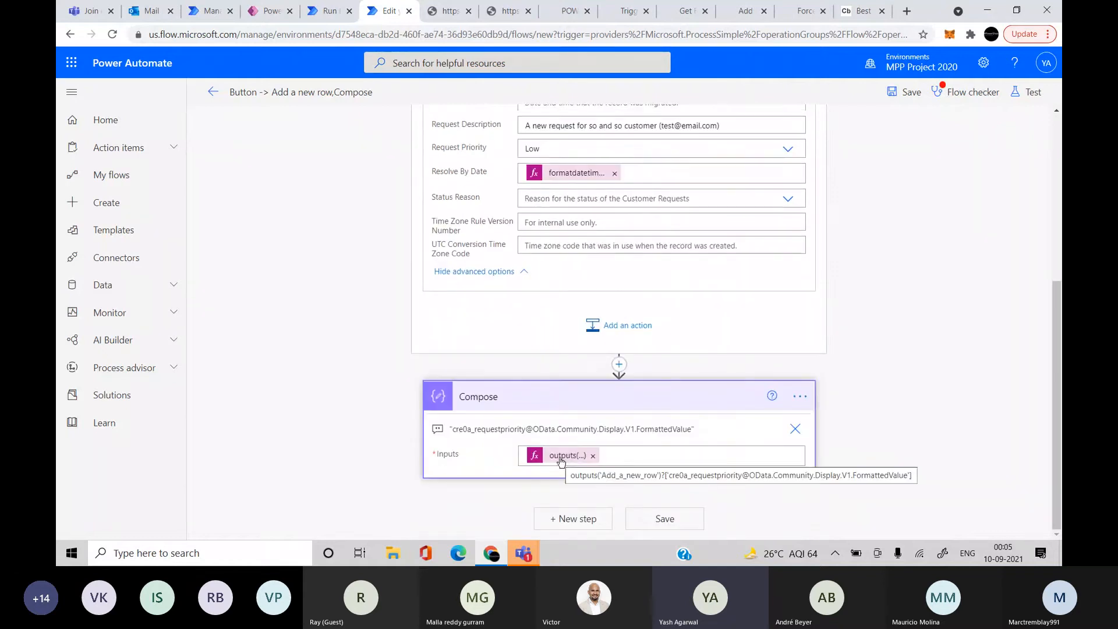
Review the Compose step's outputs(...) expression and open Add a new row 2's options menu
scroll(561, 461, "up", 6)
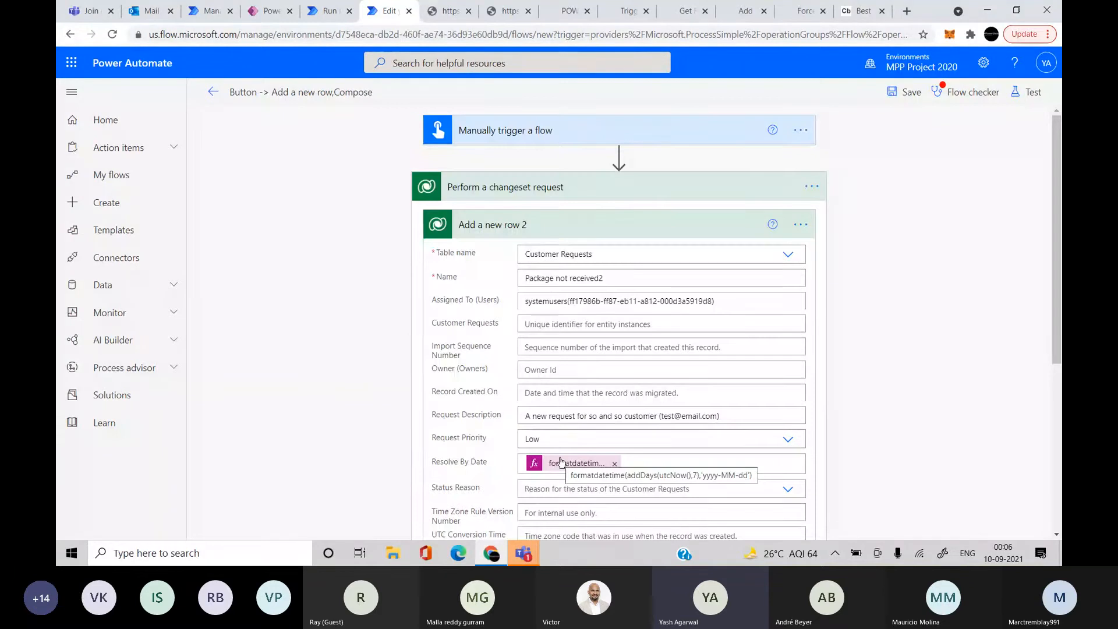
scroll(561, 461, "down", 4)
scroll(561, 461, "down", 2)
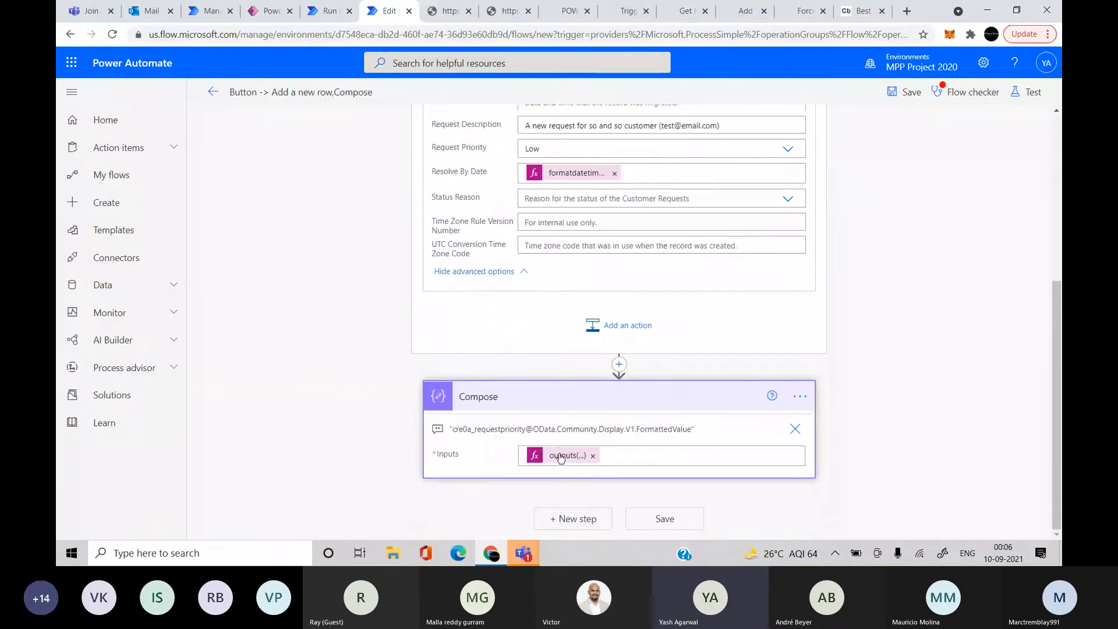
left_click(561, 456)
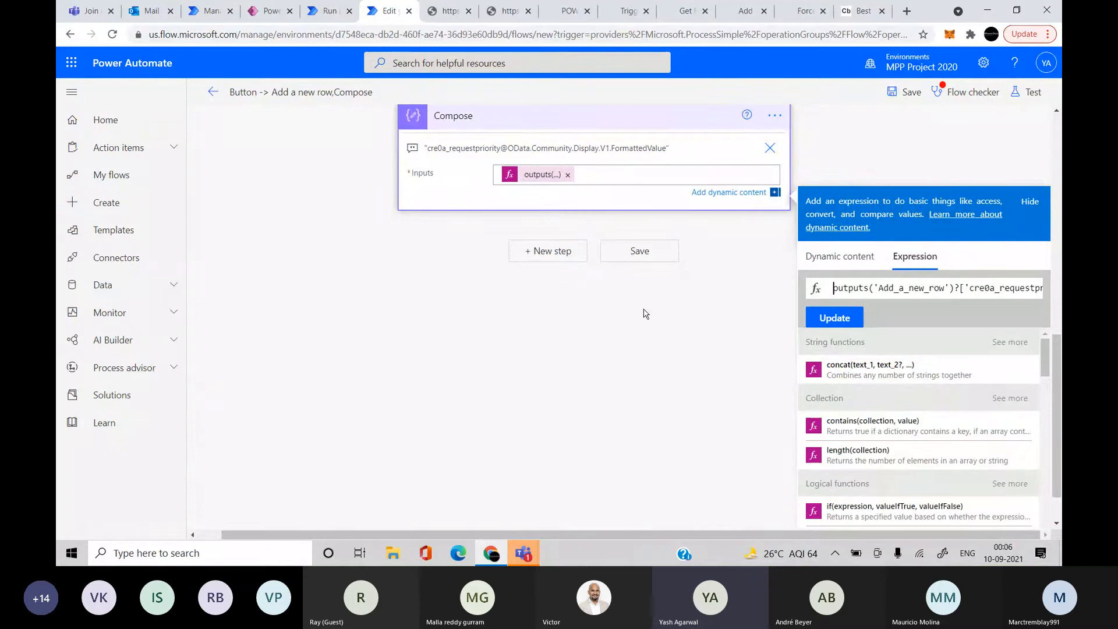
scroll(645, 314, "up", 10)
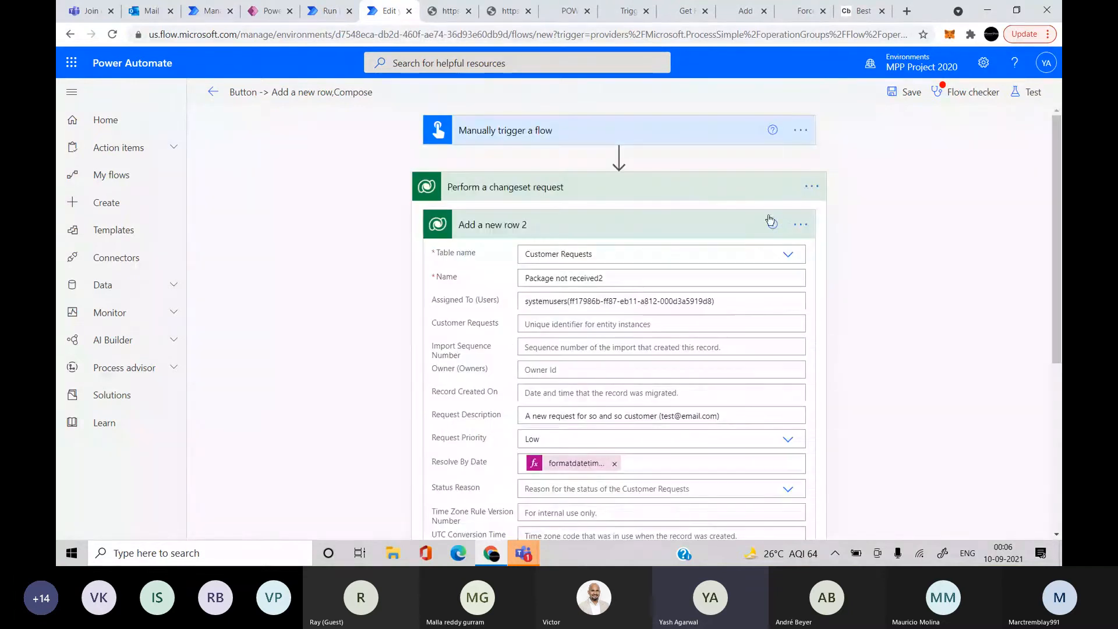
left_click(800, 224)
Rename 'Add a new row 2' to 'Add a new row' and save the flow
left_click(855, 248)
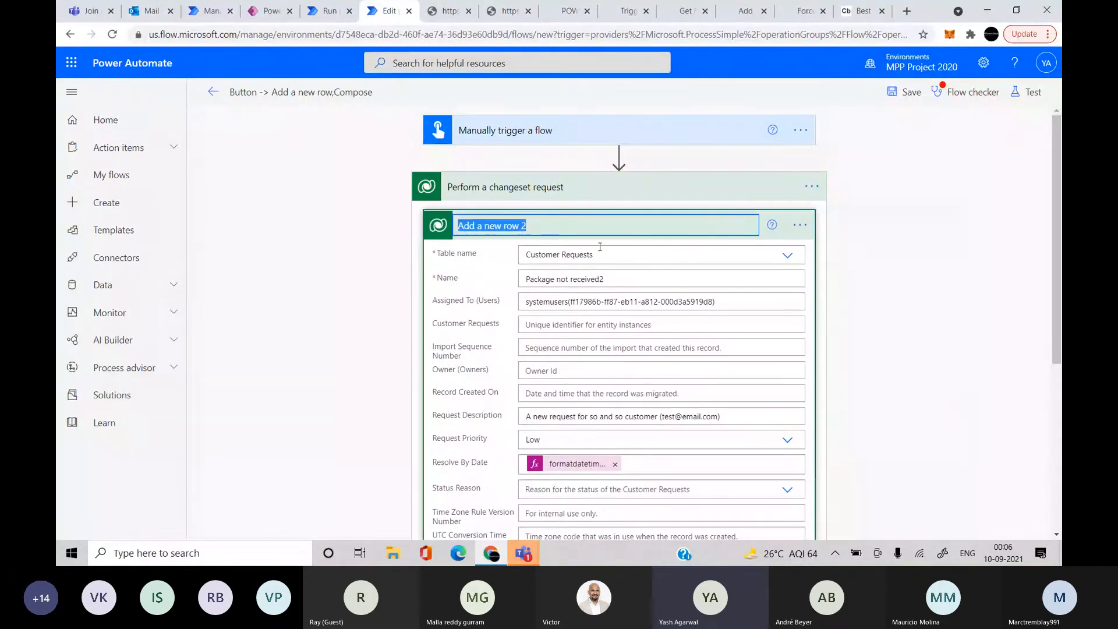
key("End")
key("BackSpace")
left_click(905, 286)
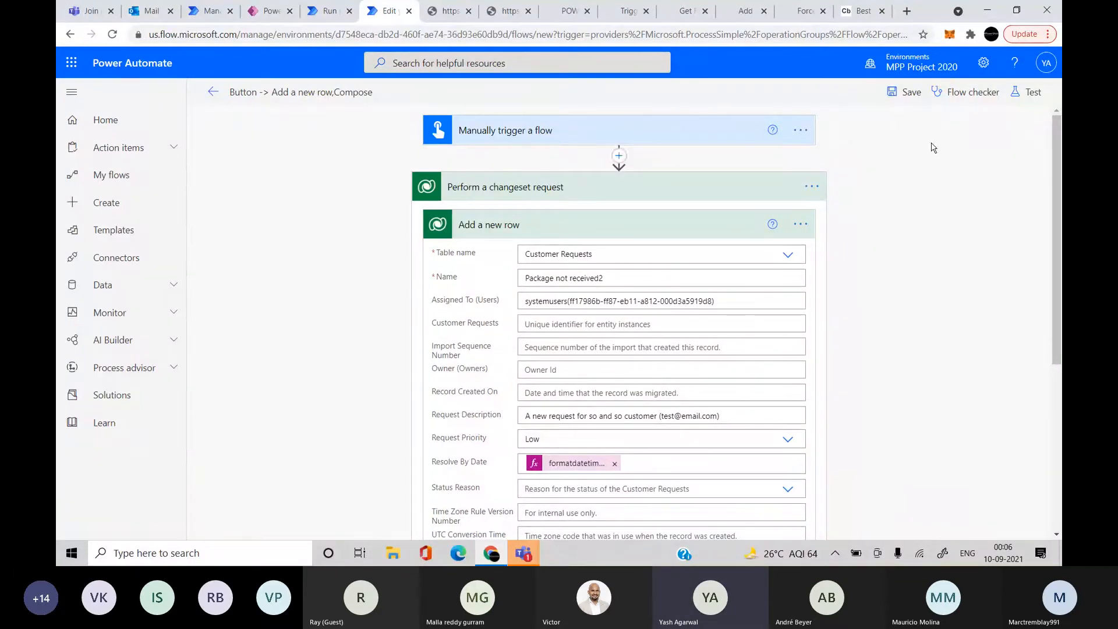
left_click(906, 102)
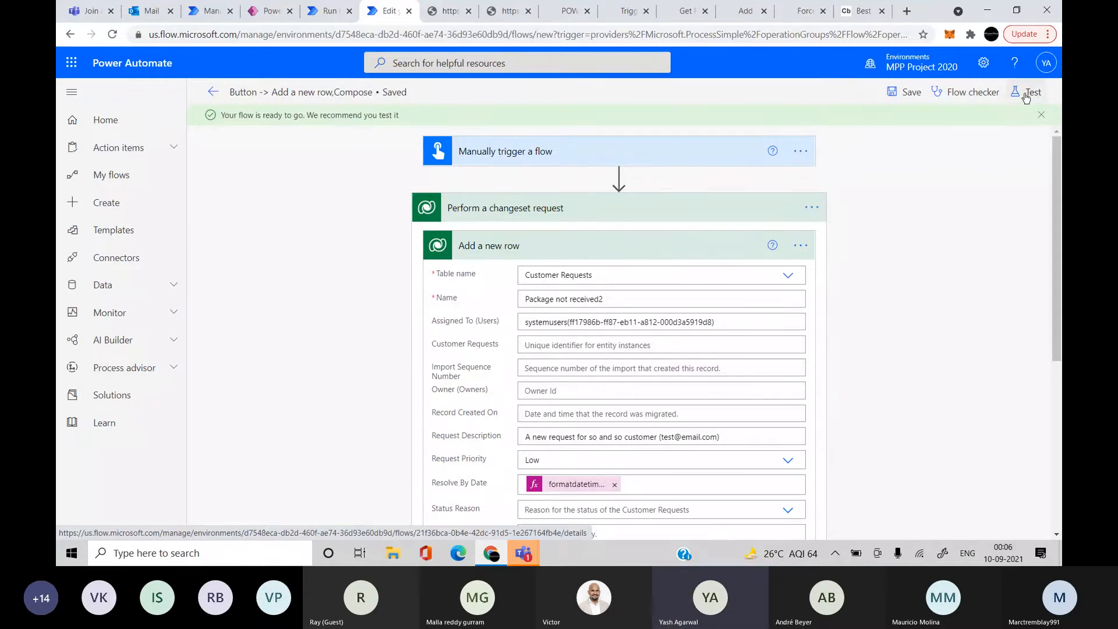
Clear and re-check the Assigned To field in the changeset's Add a new row step
left_click(1026, 98)
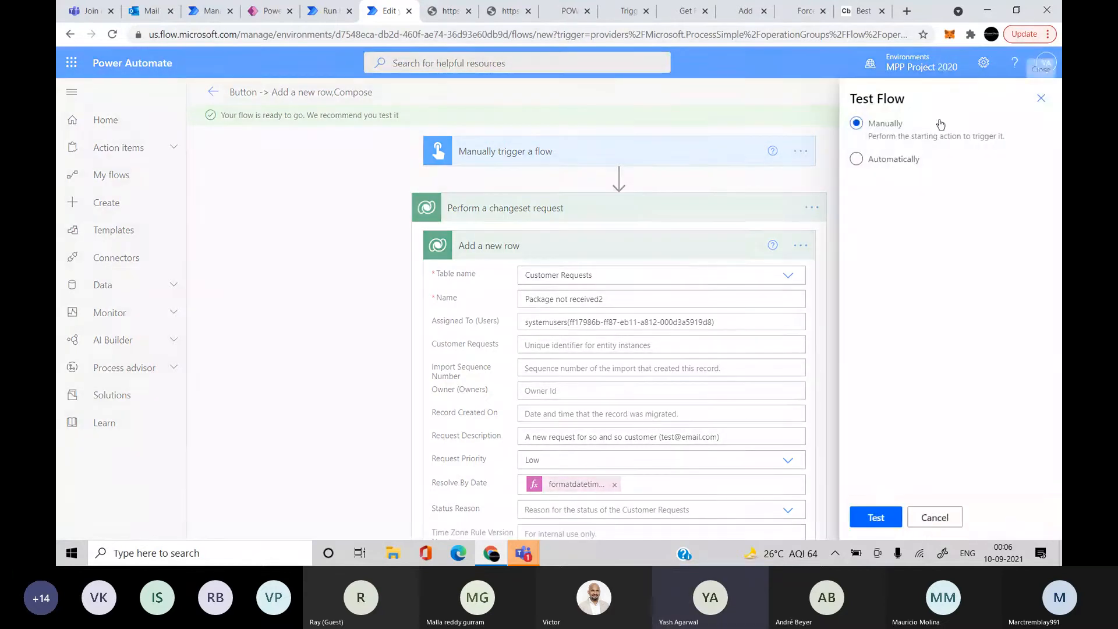
left_click(1046, 106)
scroll(757, 232, "down", 3)
left_click(736, 174)
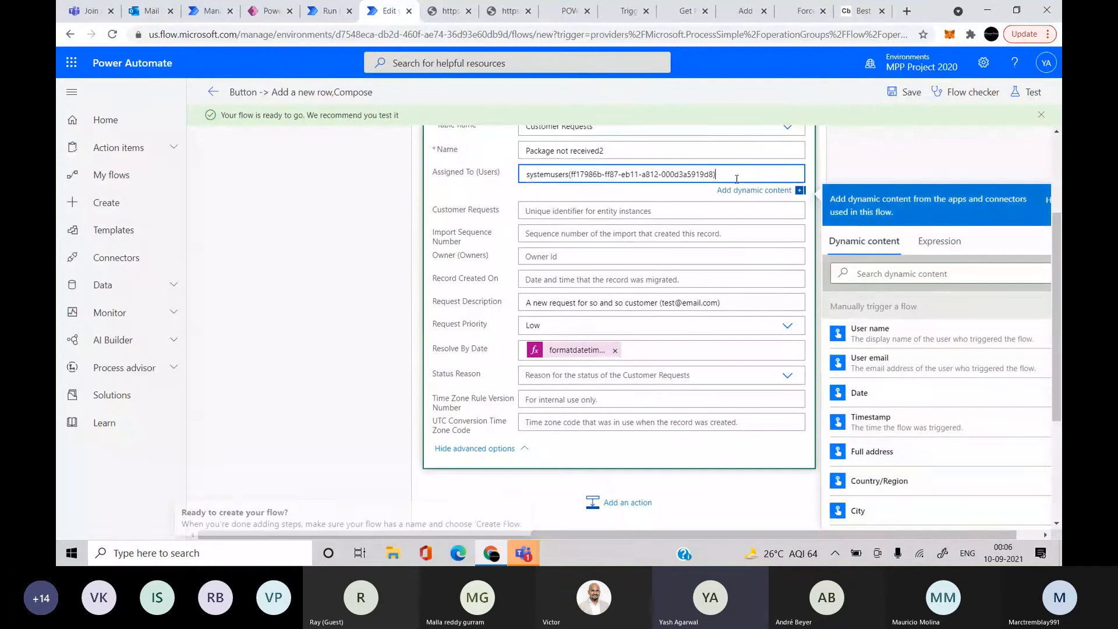
key("ctrl+a")
key("BackSpace")
scroll(658, 323, "down", 3)
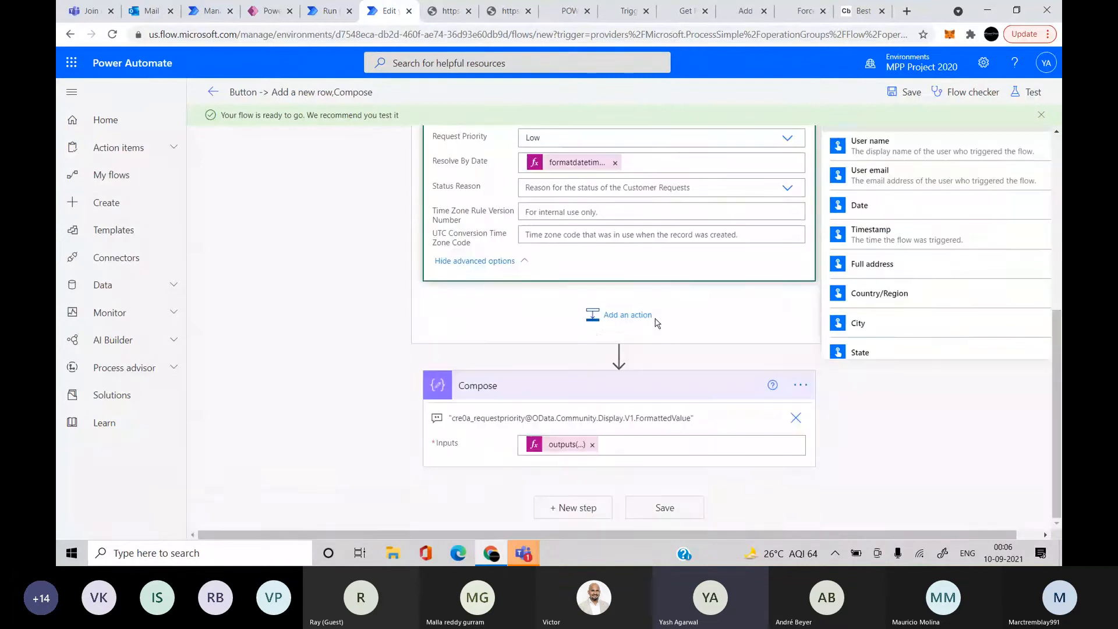
left_click(593, 333)
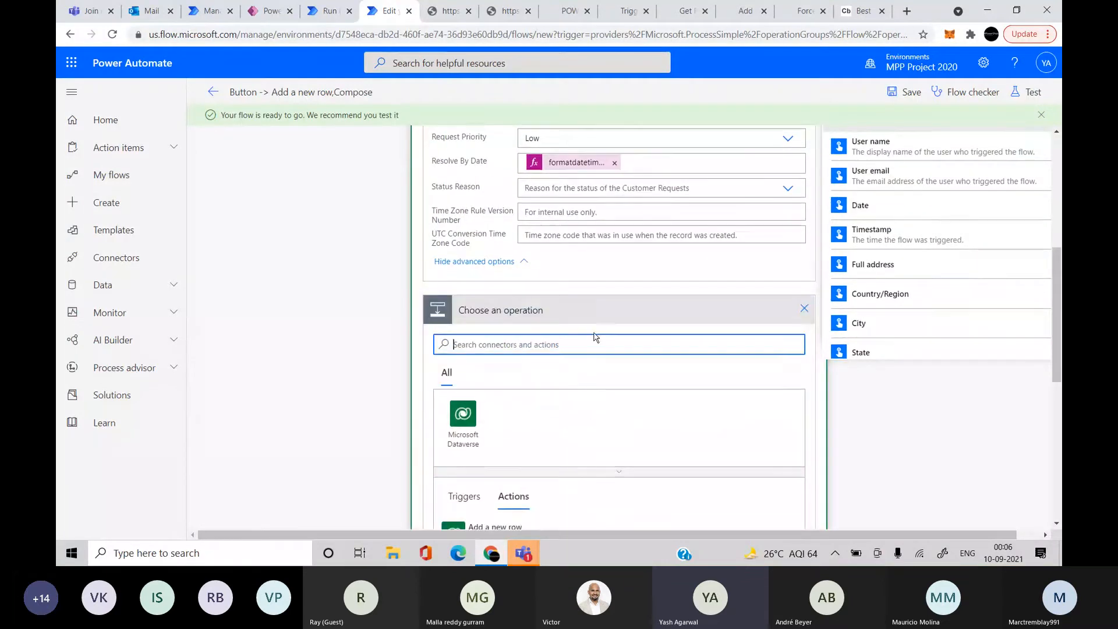
left_click(805, 310)
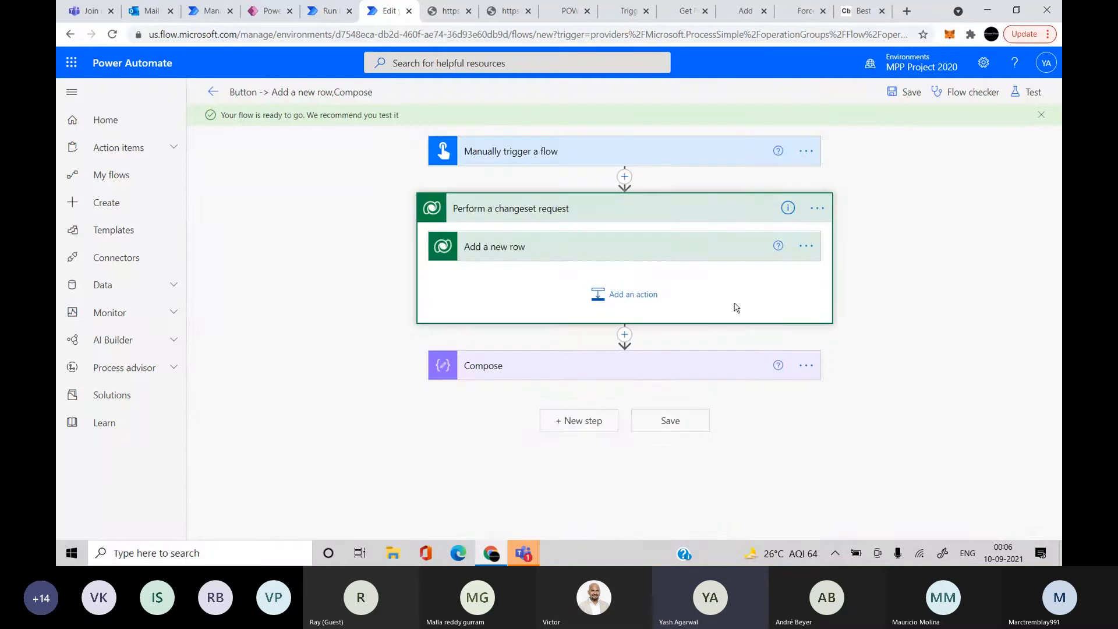
left_click(649, 254)
left_click(573, 329)
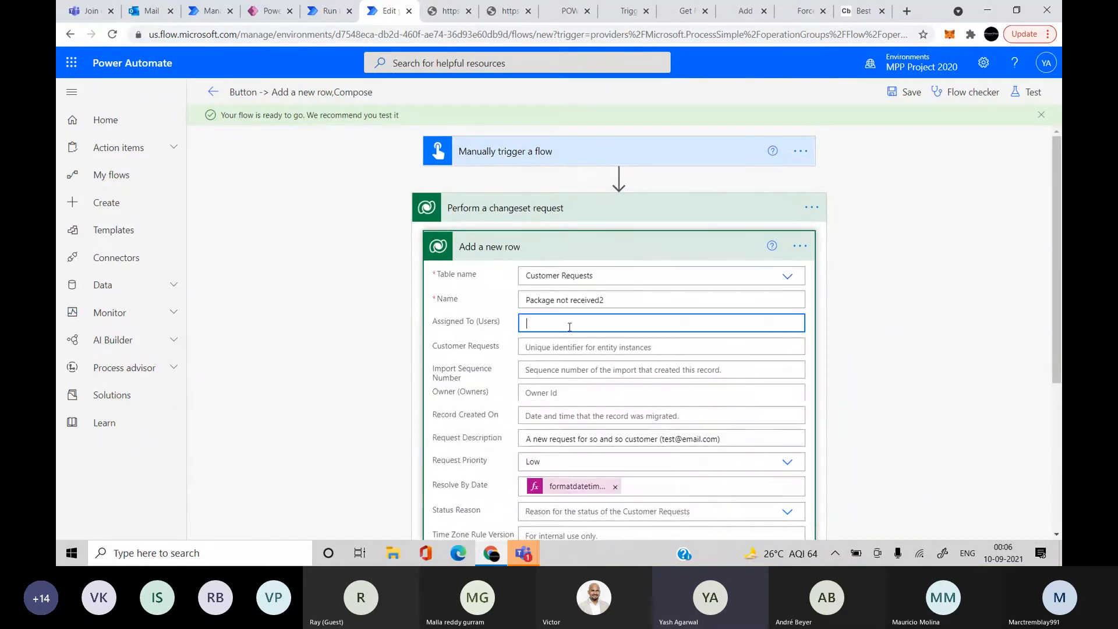
left_click(911, 241)
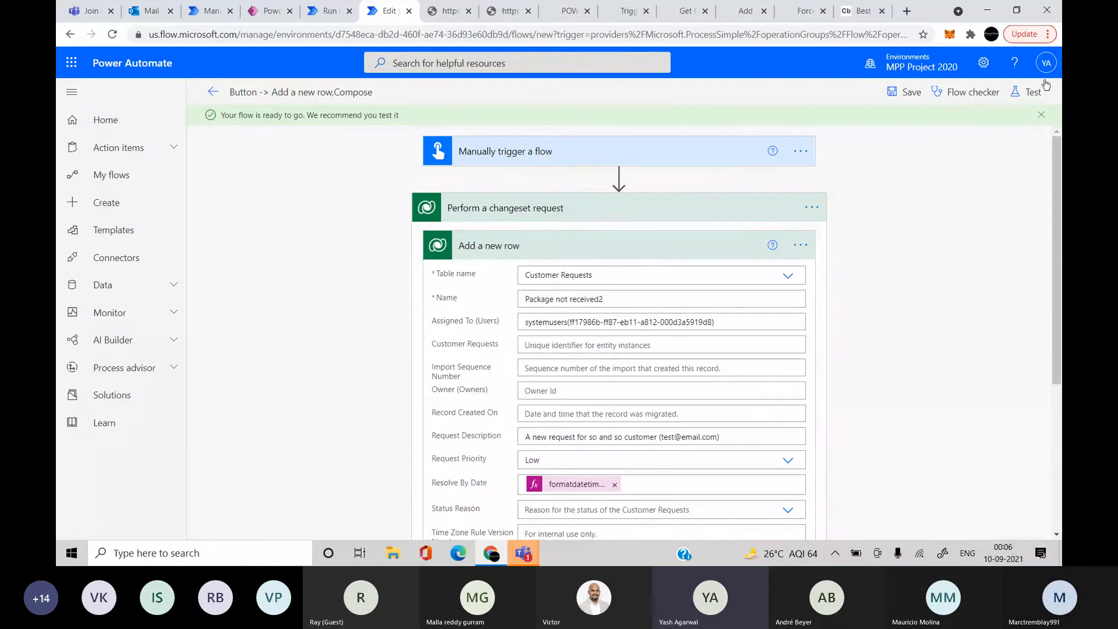
Run a manual test of the flow and open the completed run
left_click(1029, 92)
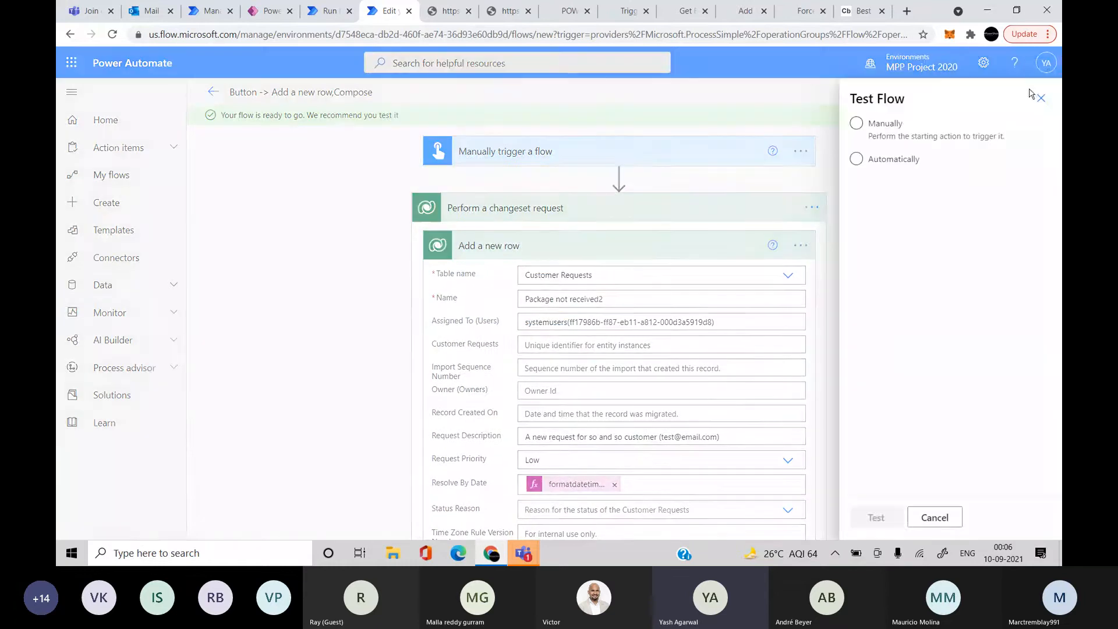
left_click(895, 124)
left_click(868, 521)
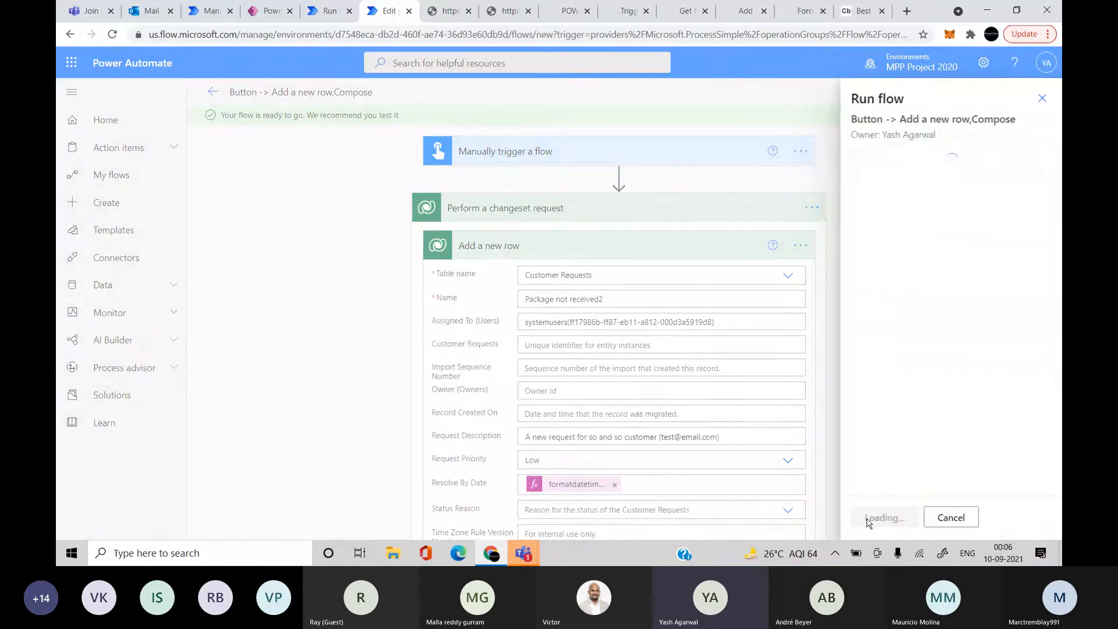
left_click(868, 519)
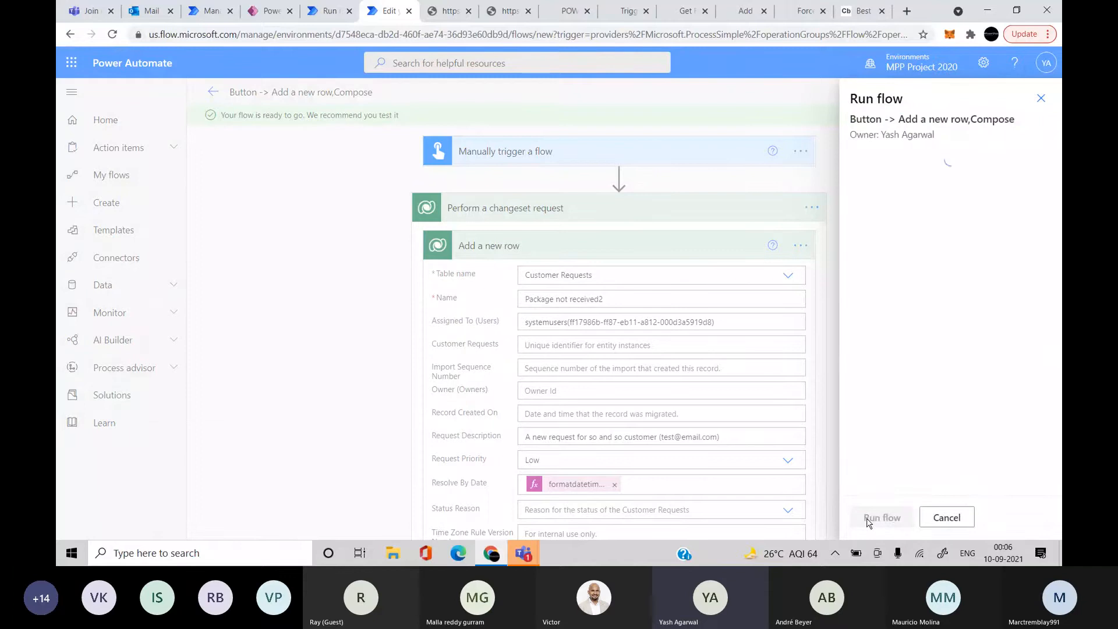
left_click(870, 517)
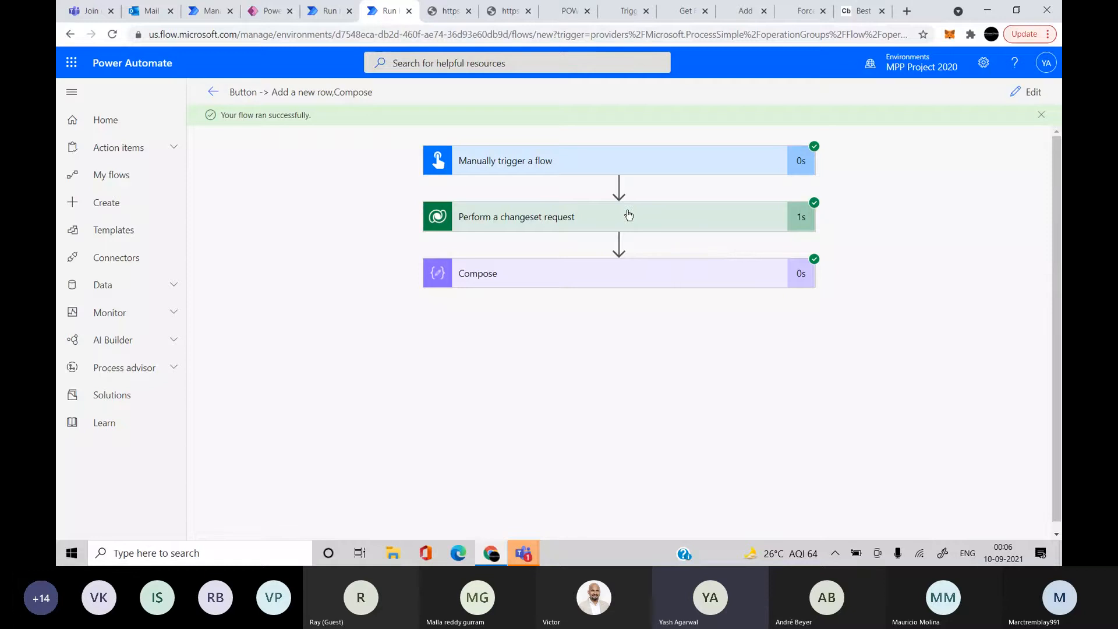
Expand the run's changeset, Add a new row and Compose details, and download Compose's inputs
left_click(626, 216)
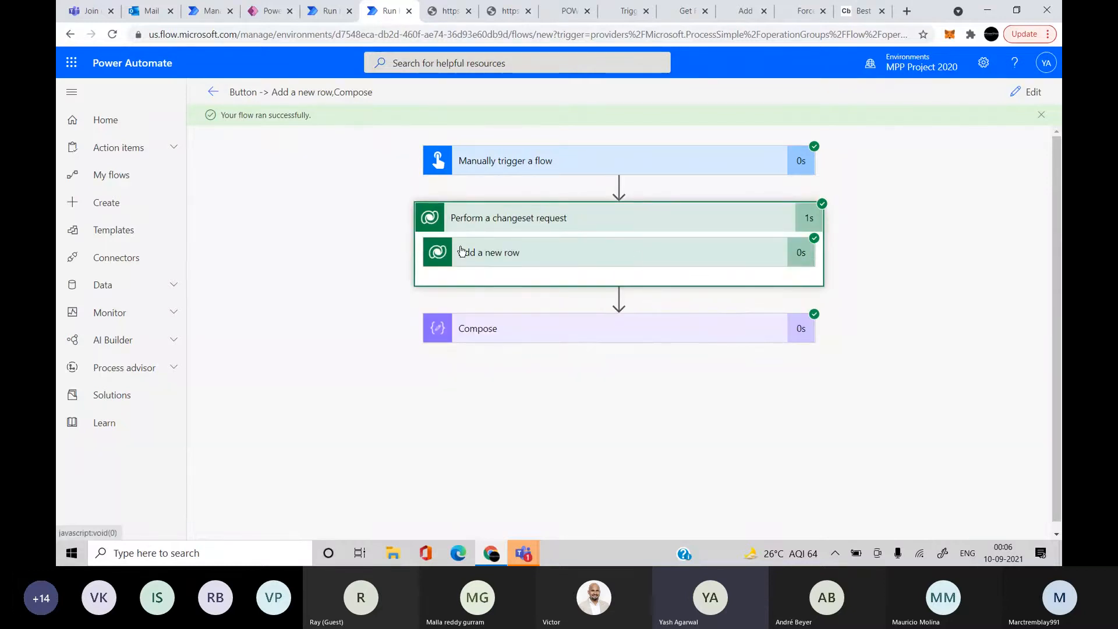
left_click(574, 330)
scroll(584, 411, "down", 1)
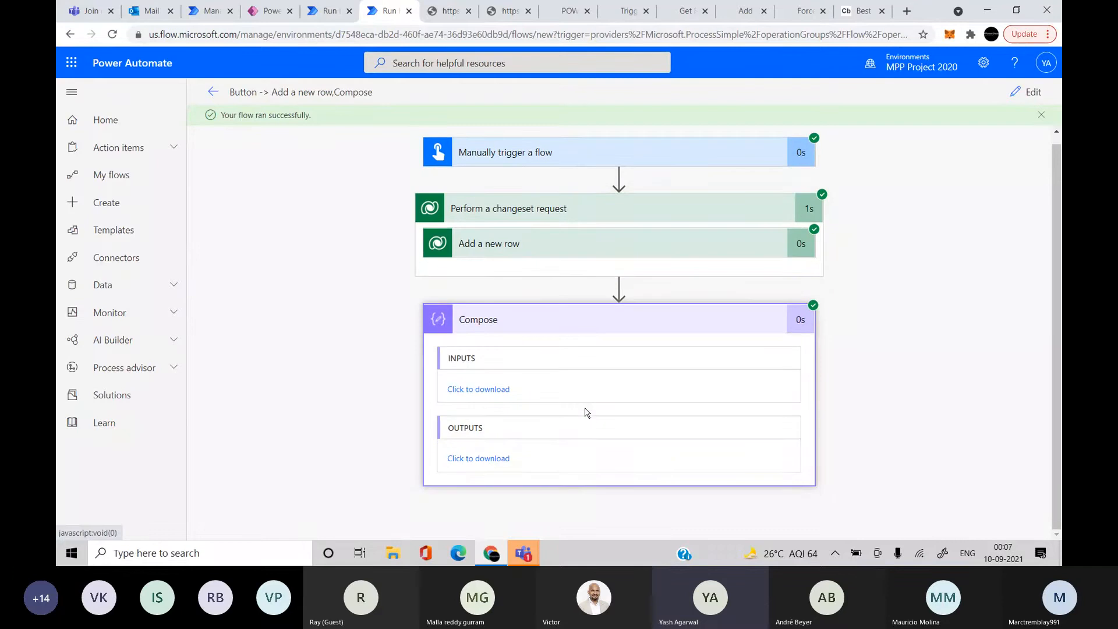
left_click(545, 242)
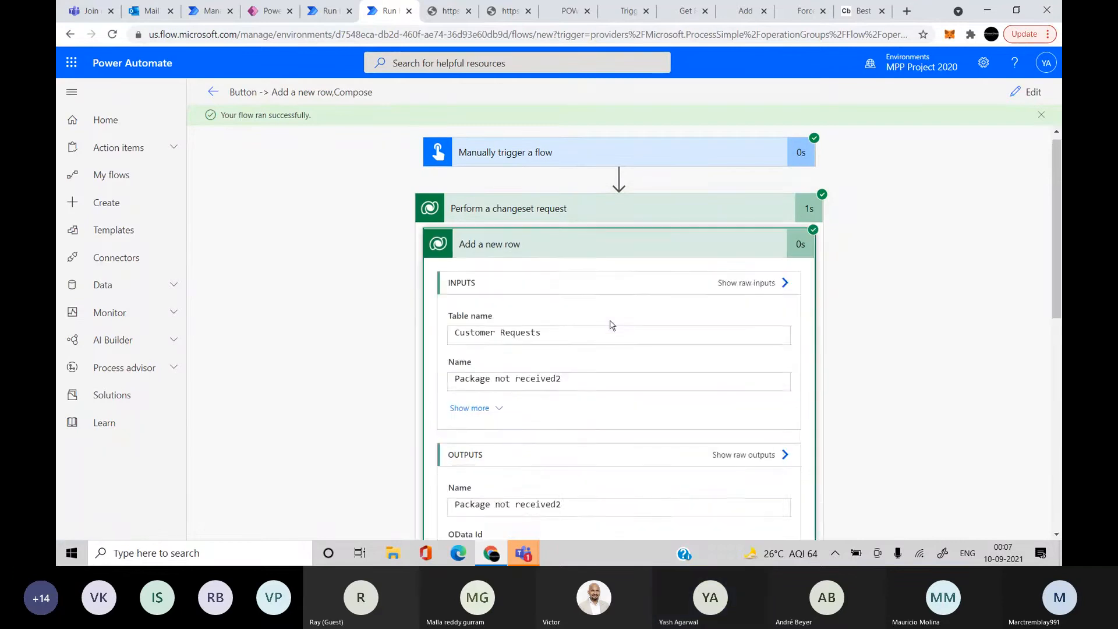
scroll(609, 324, "down", 8)
scroll(682, 449, "down", 4)
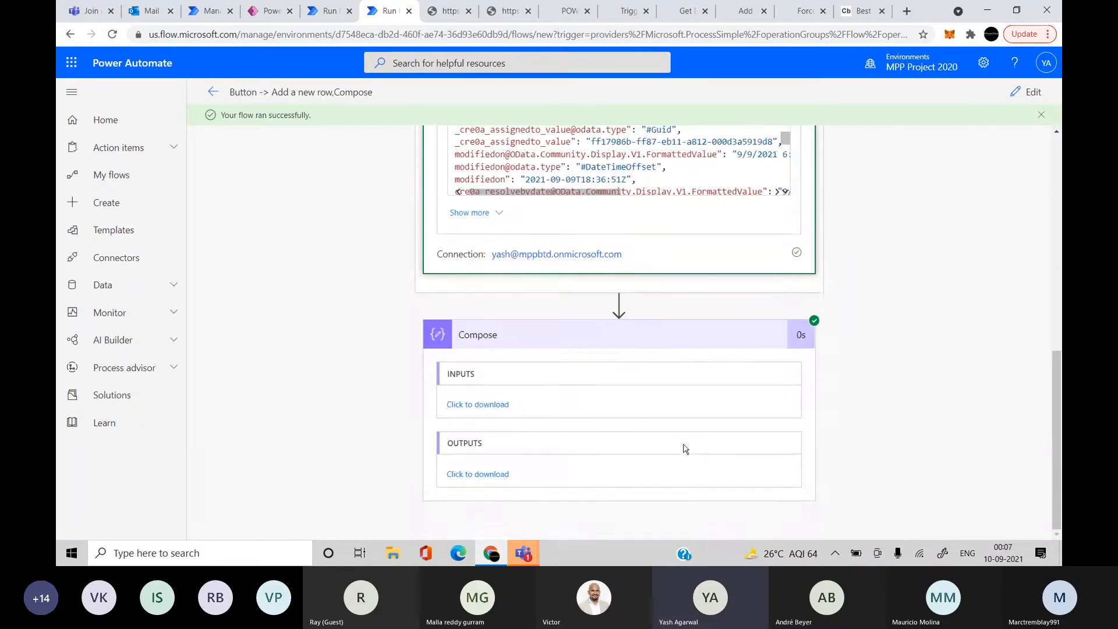
left_click(480, 405)
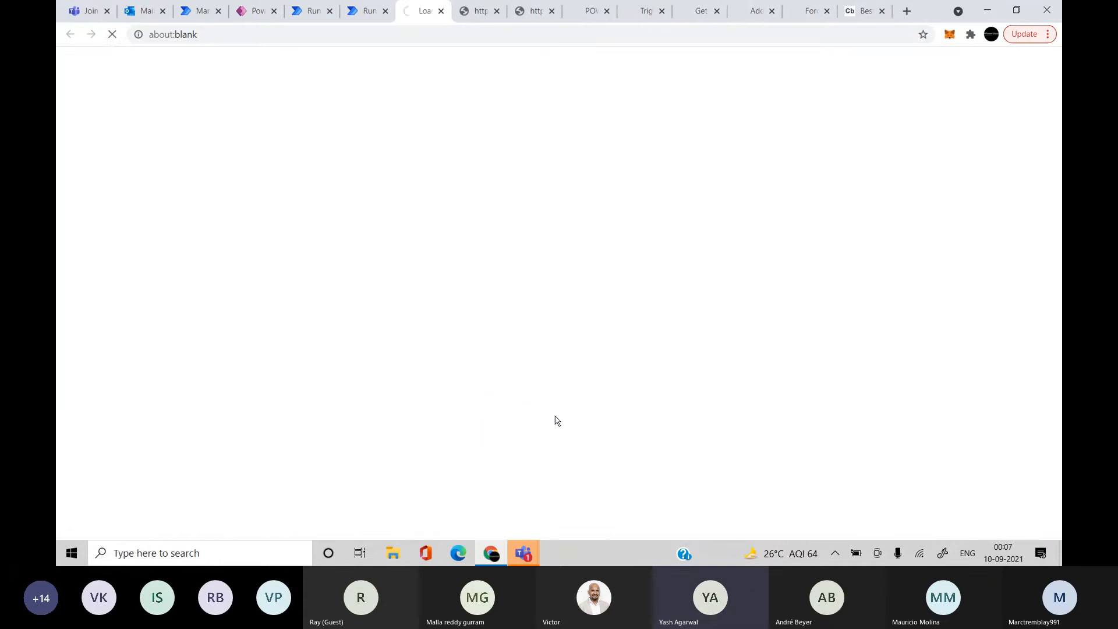
left_click(367, 10)
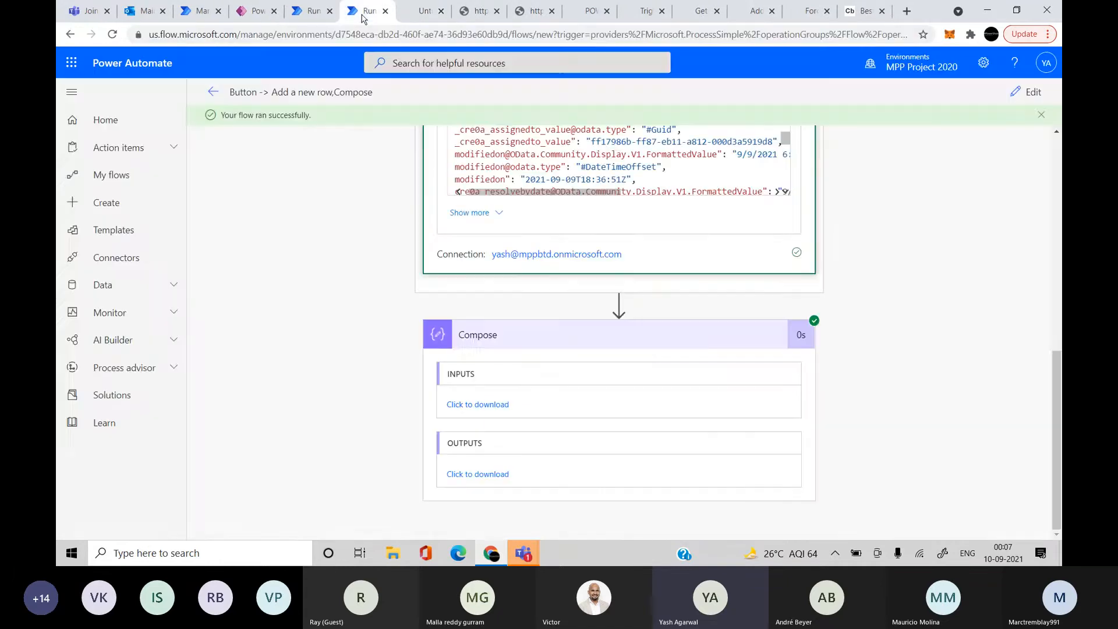
scroll(567, 248, "up", 2)
scroll(567, 247, "up", 3)
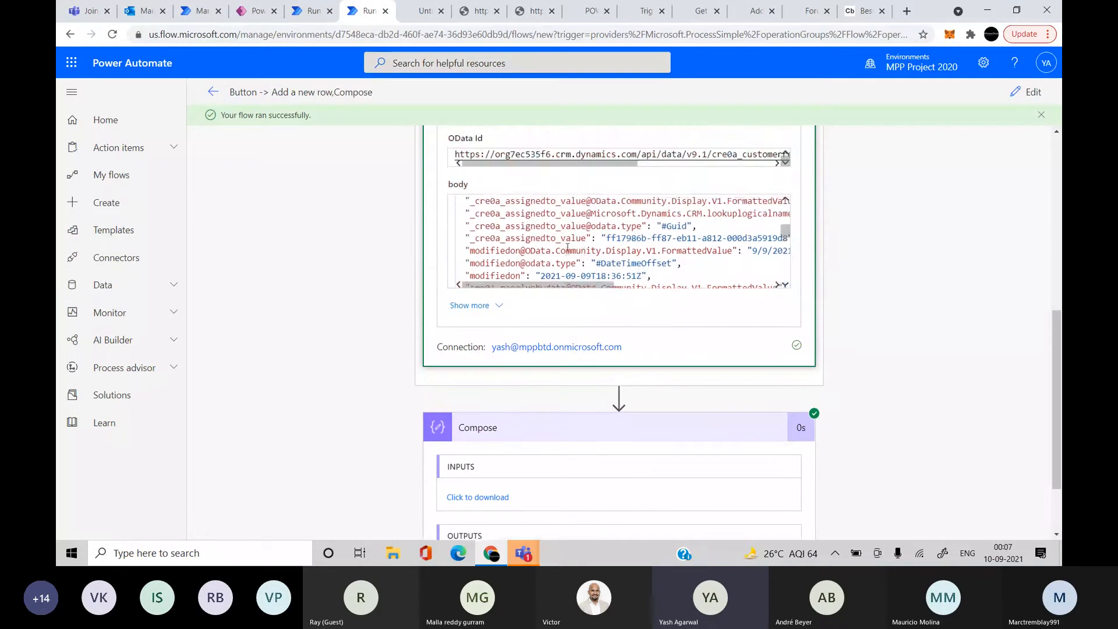
scroll(567, 247, "right", 2)
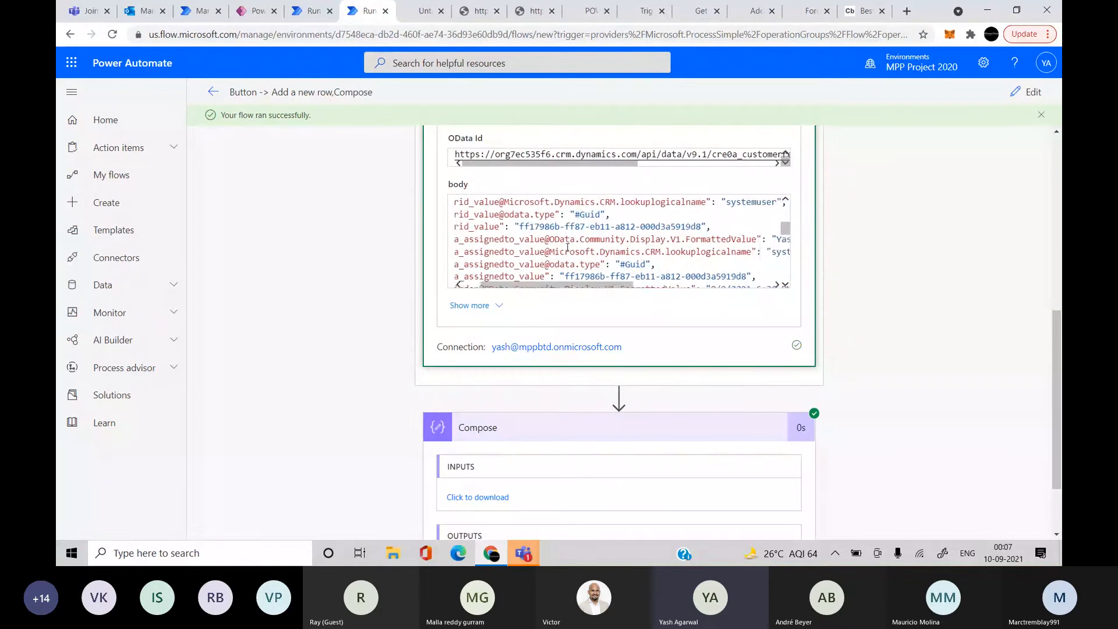
scroll(568, 247, "left", 2)
scroll(567, 247, "down", 1)
scroll(567, 247, "down", 6)
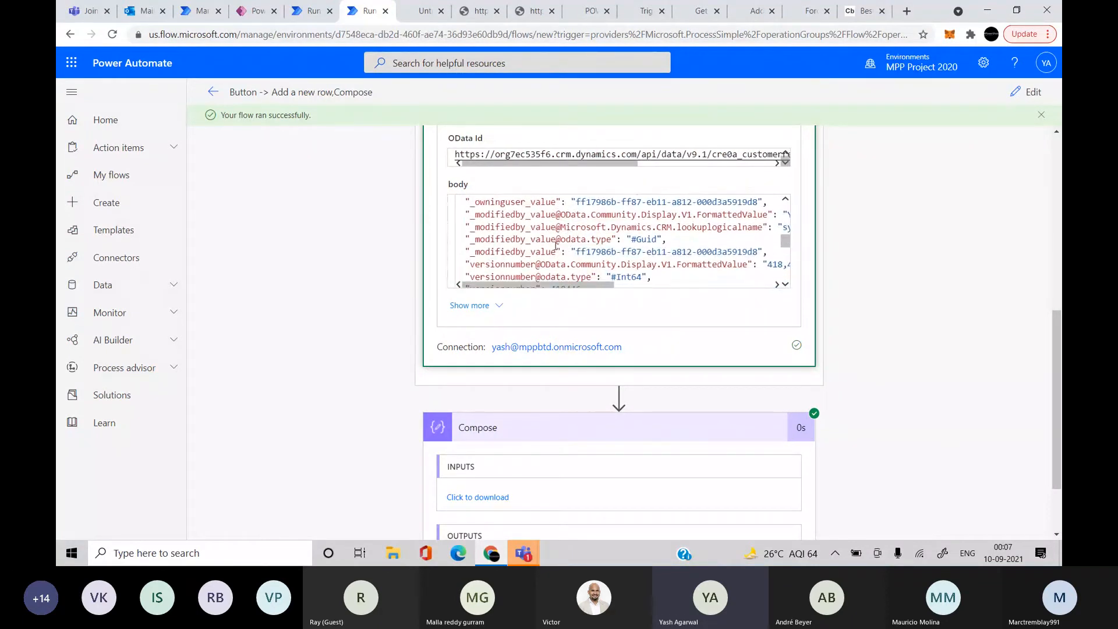
Search the Add a new row output body for 'low', then return the flow to editing
left_click(555, 246)
key("ctrl+f")
type("low")
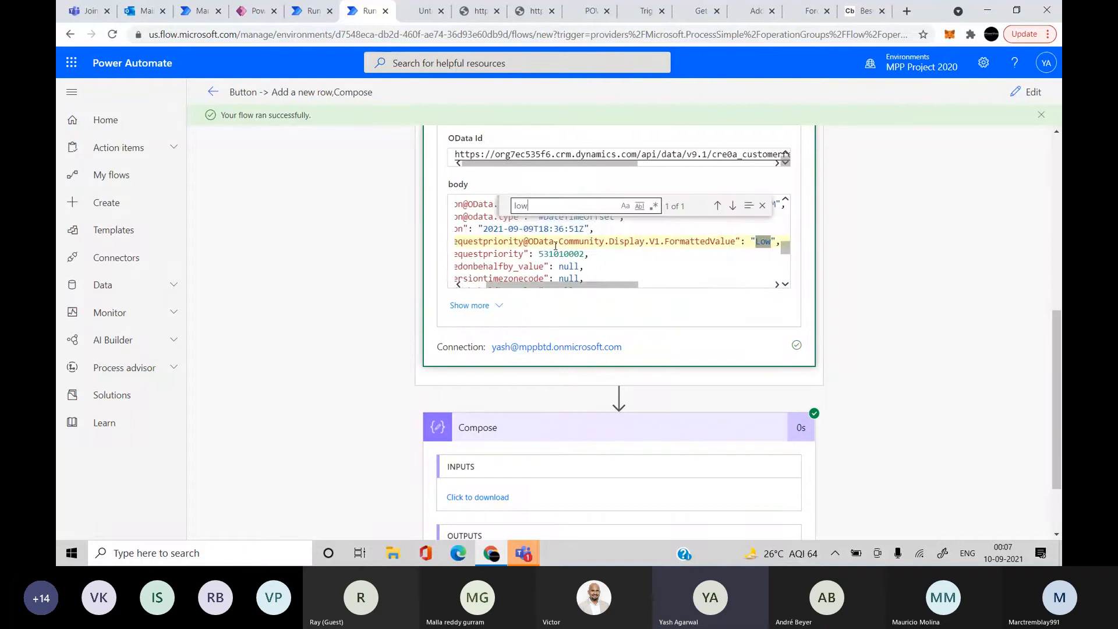
scroll(592, 247, "right", 1)
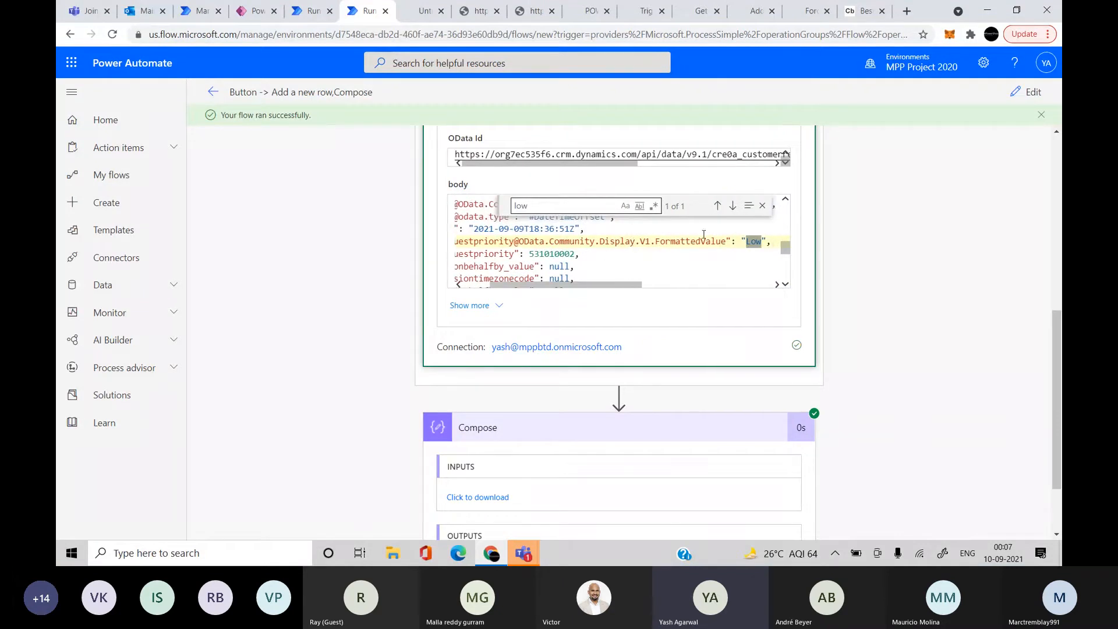
left_click(725, 241)
left_click_drag(726, 241, 482, 238)
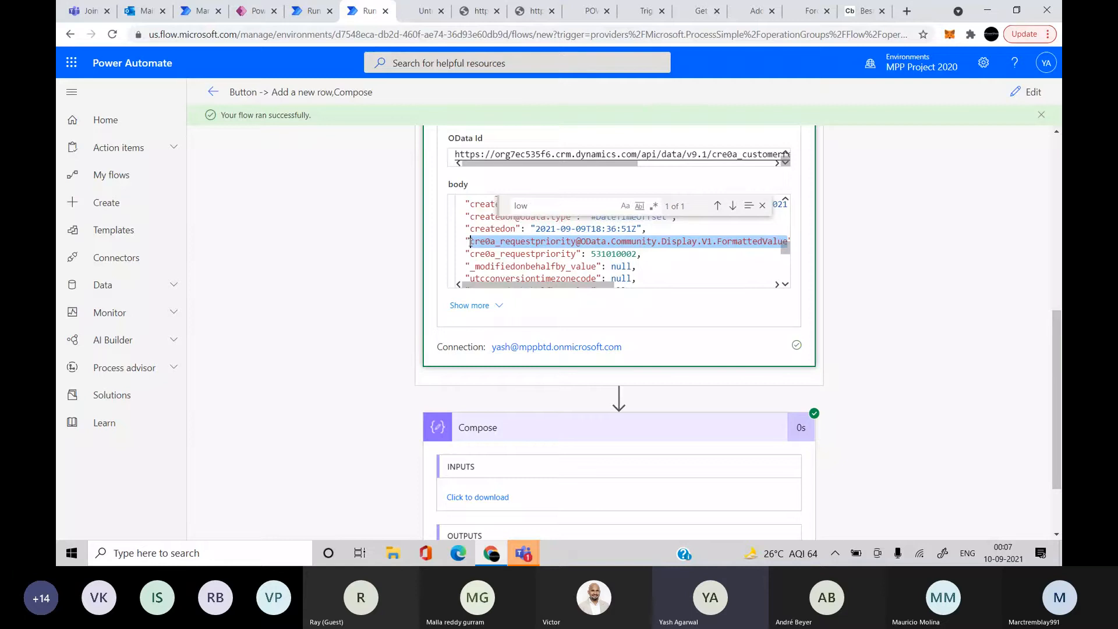
left_click(918, 234)
left_click(1034, 100)
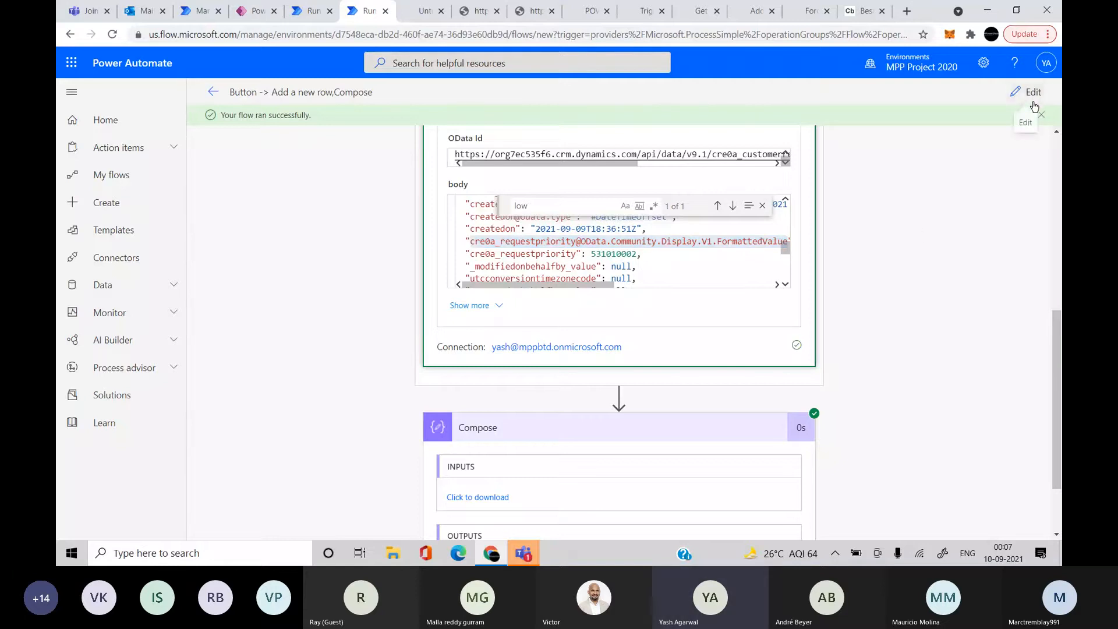
Add Request Priority (searched as 'req') to Compose Inputs, then remove it, leaving only outputs(...)
left_click(577, 472)
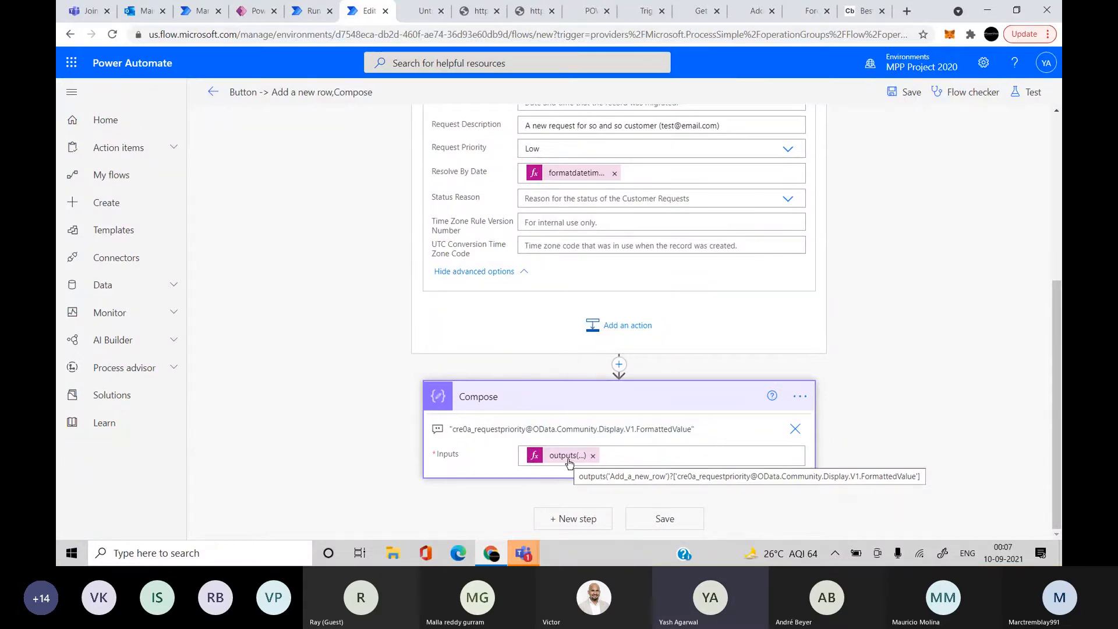
scroll(602, 390, "up", 5)
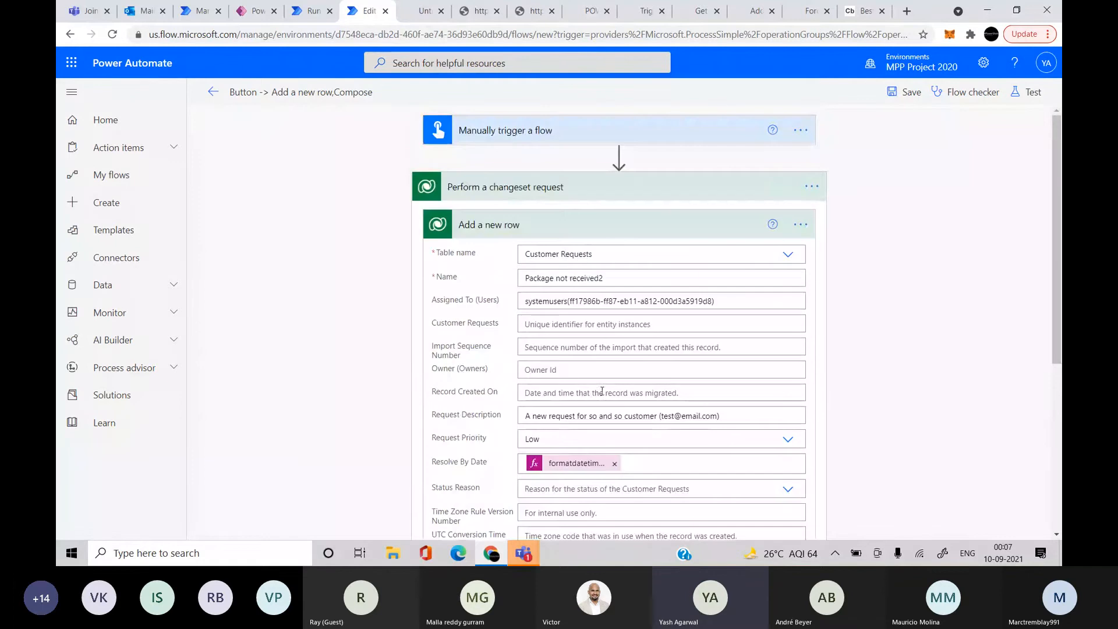
scroll(683, 464, "down", 3)
left_click(680, 459)
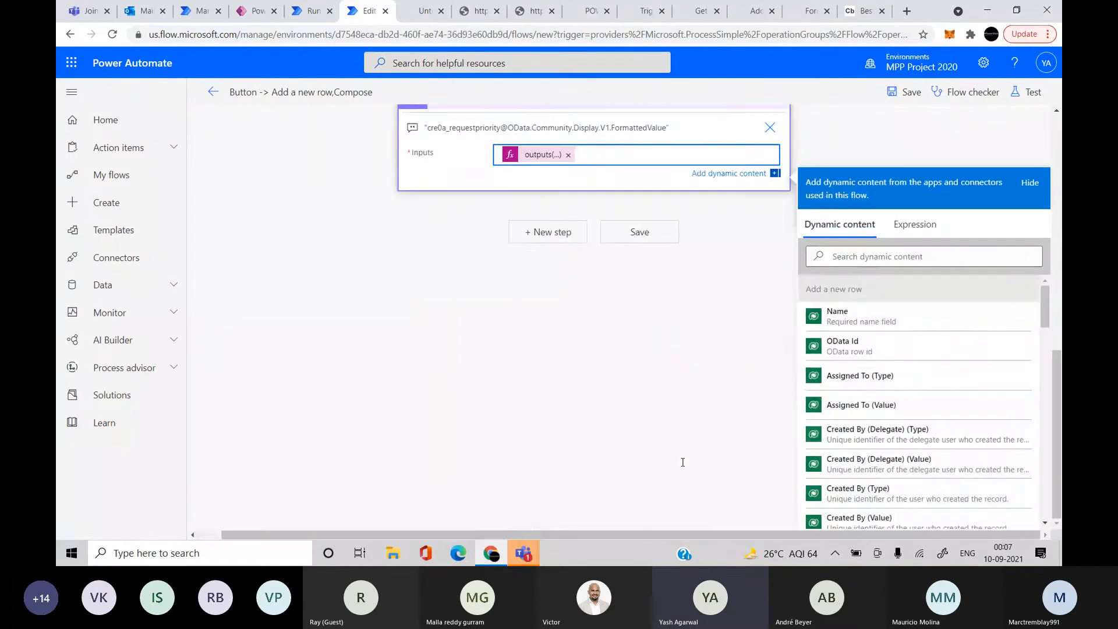
left_click(901, 253)
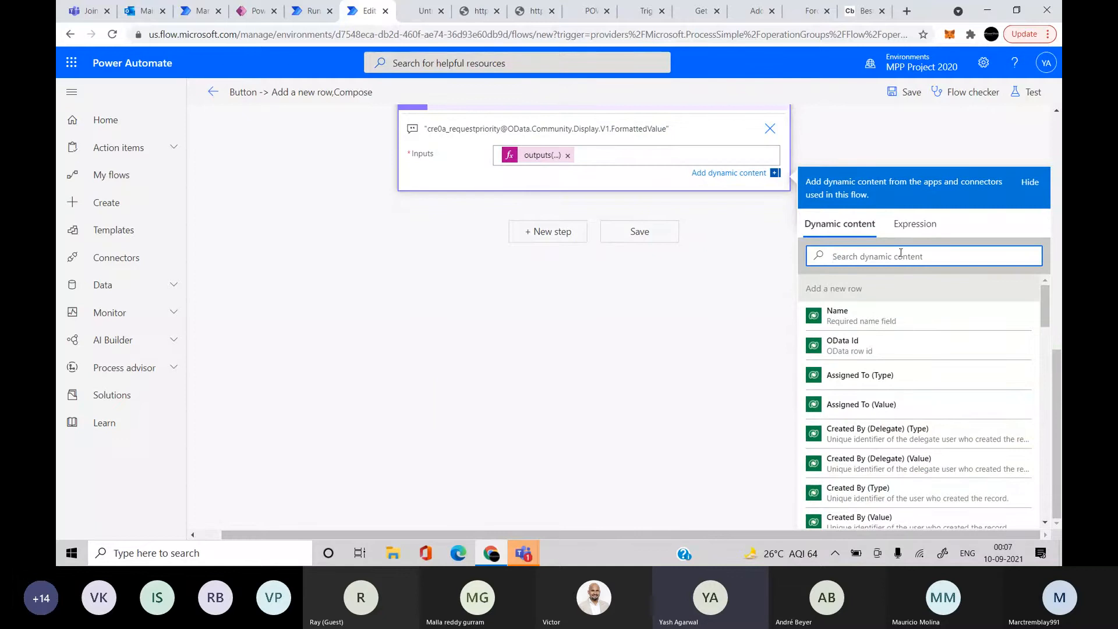
scroll(901, 253, "up", 5)
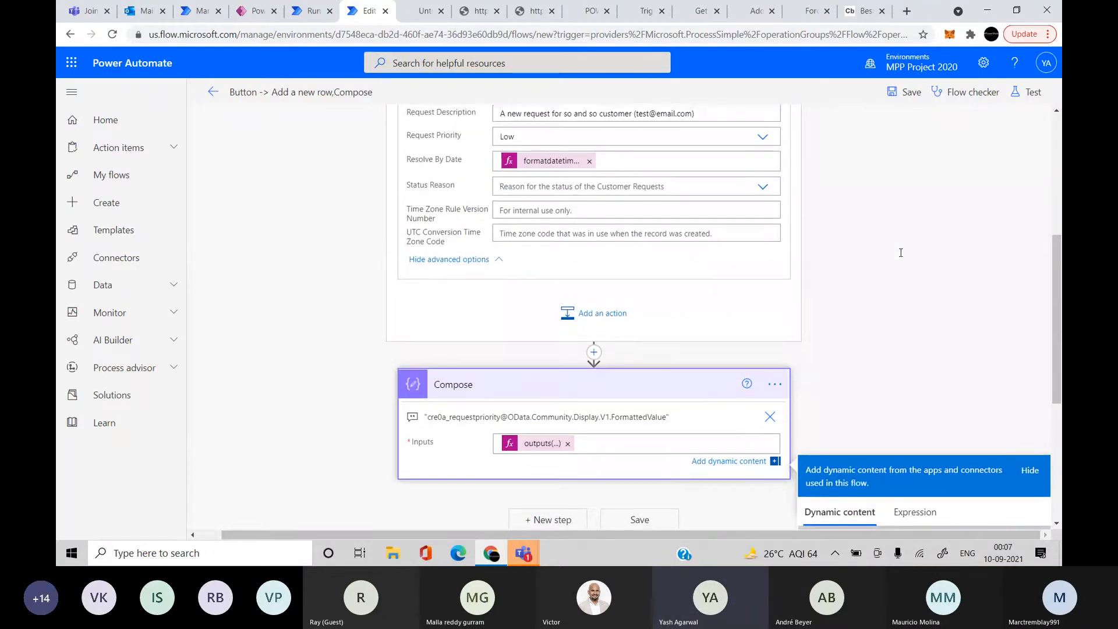
scroll(900, 252, "up", 7)
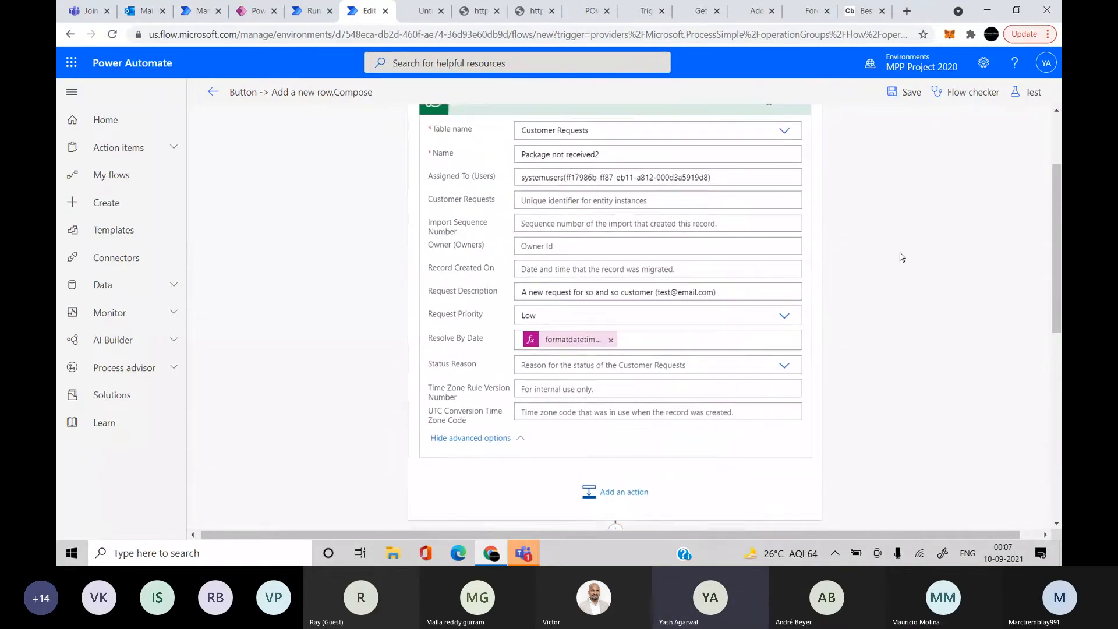
scroll(902, 257, "down", 6)
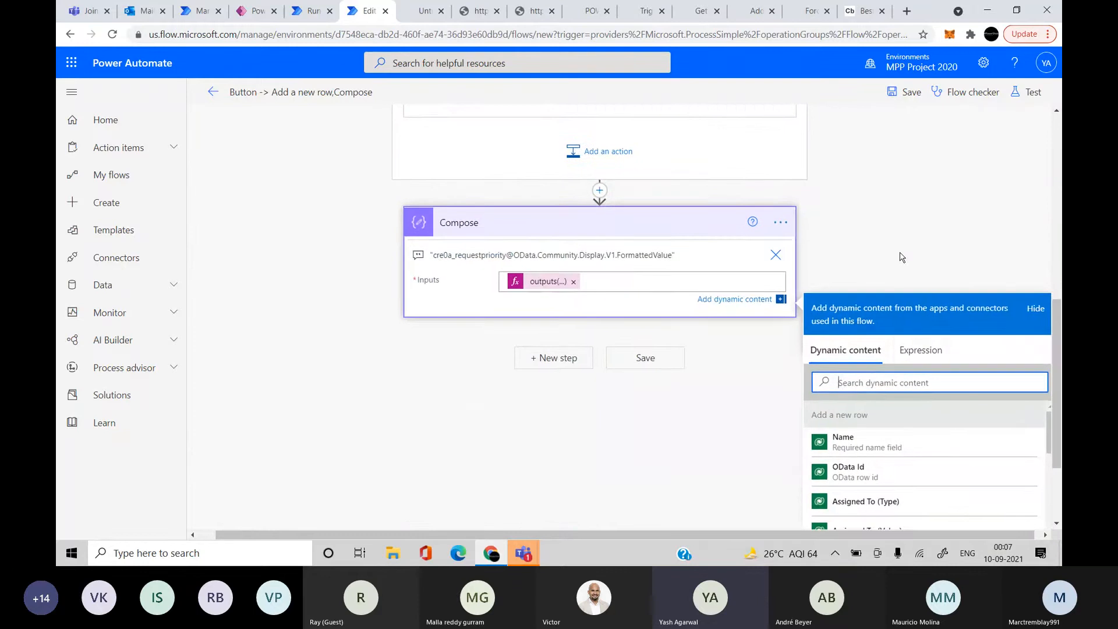
type("re")
scroll(927, 355, "down", 2)
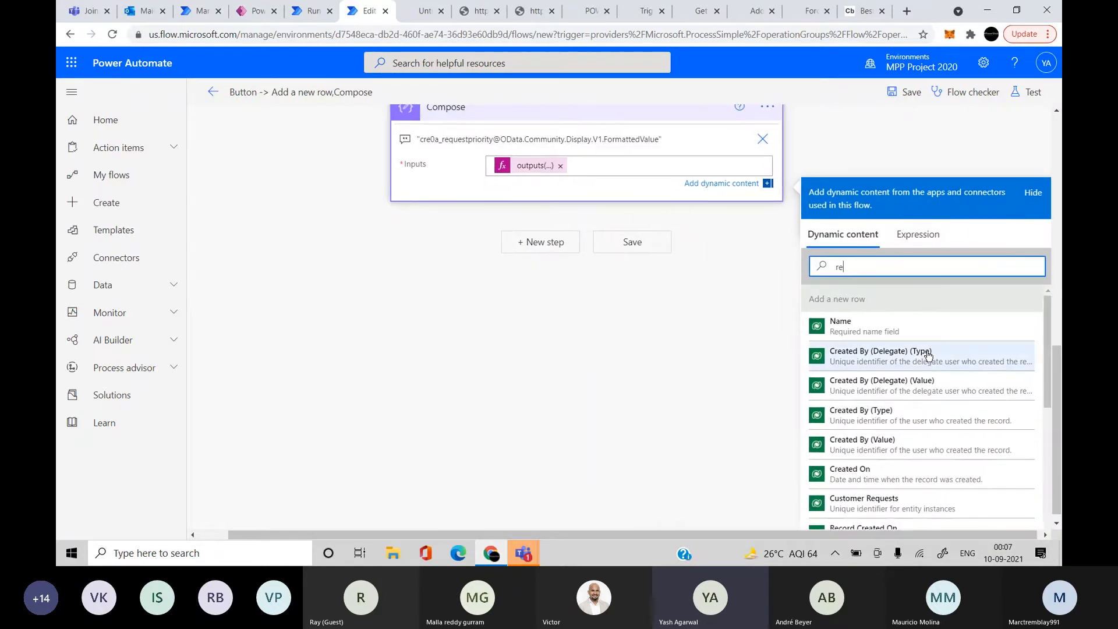
type("q")
left_click(903, 418)
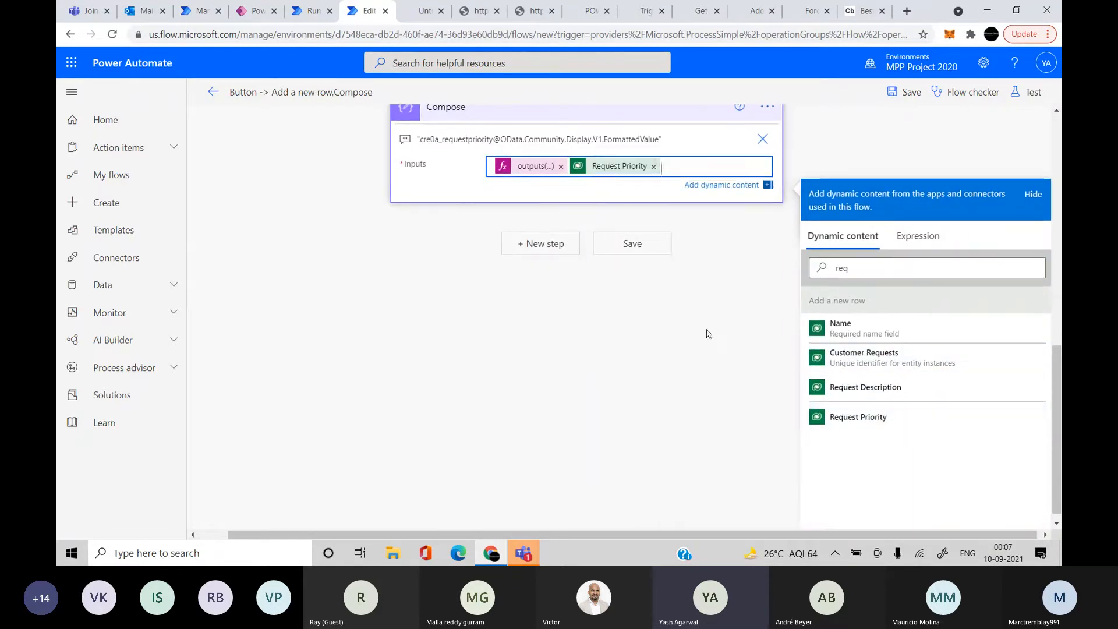
scroll(708, 334, "up", 2)
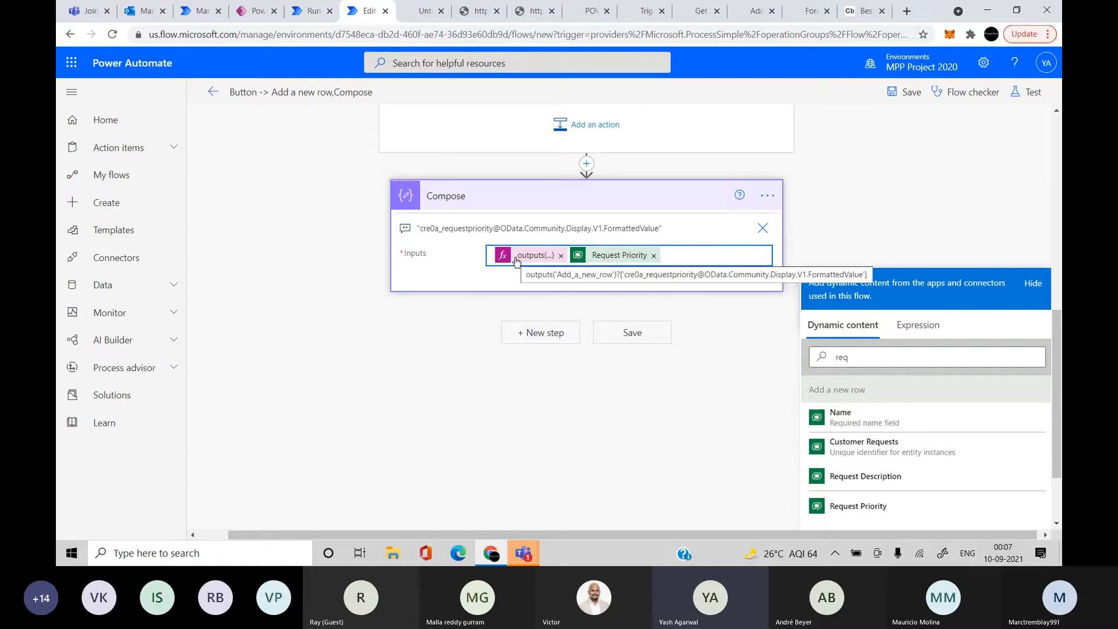
left_click(654, 255)
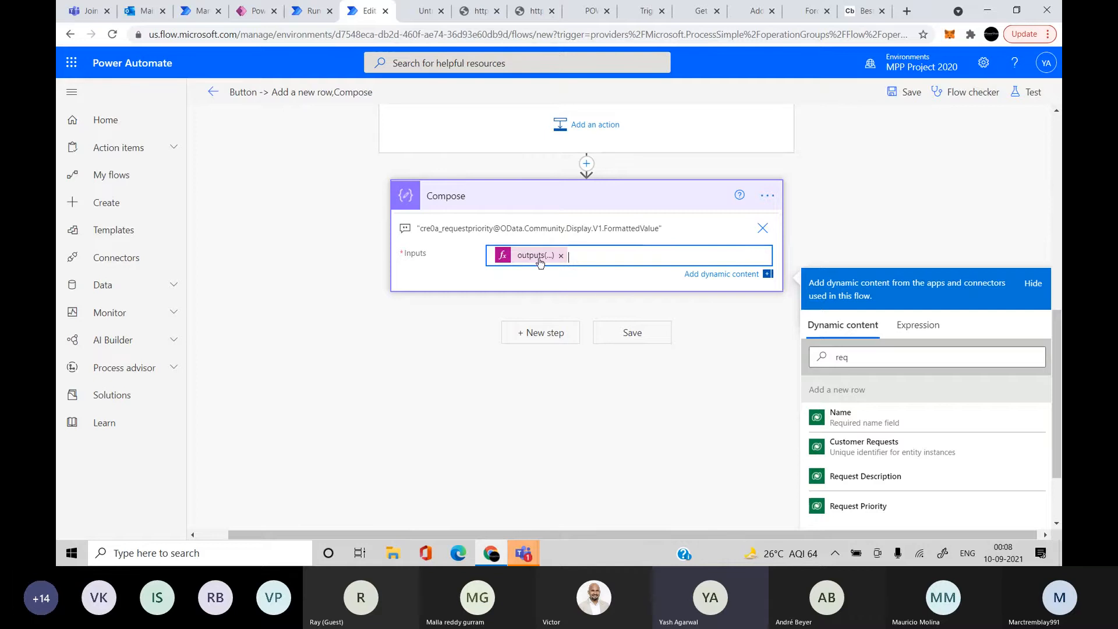
Insert 'body/' into the Compose outputs expression and remove the stray '?'
left_click(529, 257)
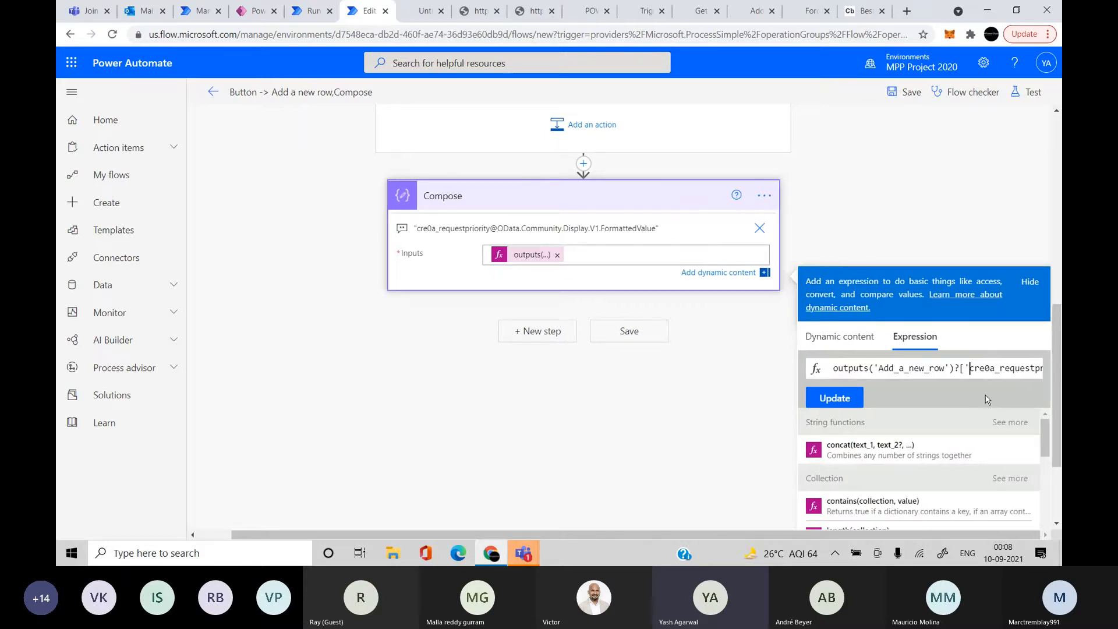
type("body/")
left_click(834, 397)
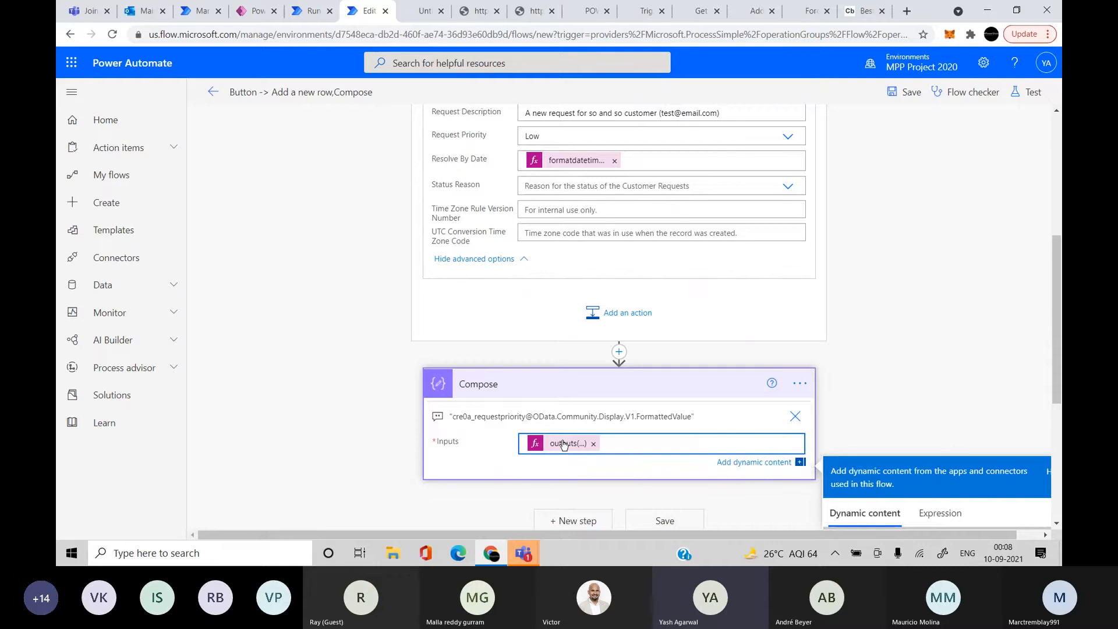
left_click(563, 444)
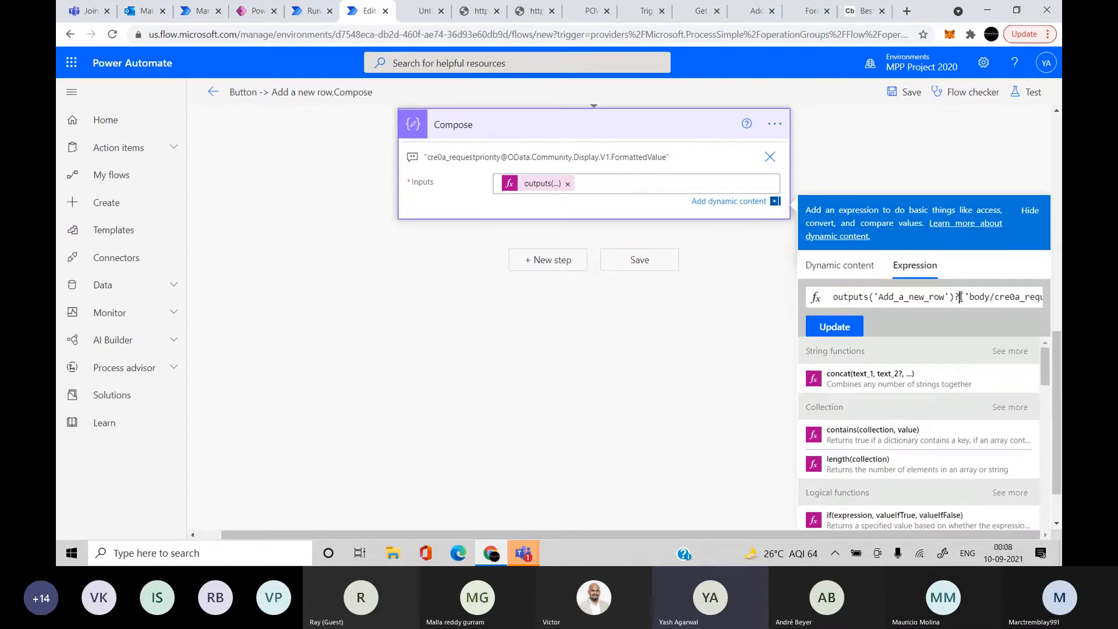
type("?")
key("BackSpace")
Apply the expression, rename the row to 'Package not received3', then save and start a manual test
left_click(834, 326)
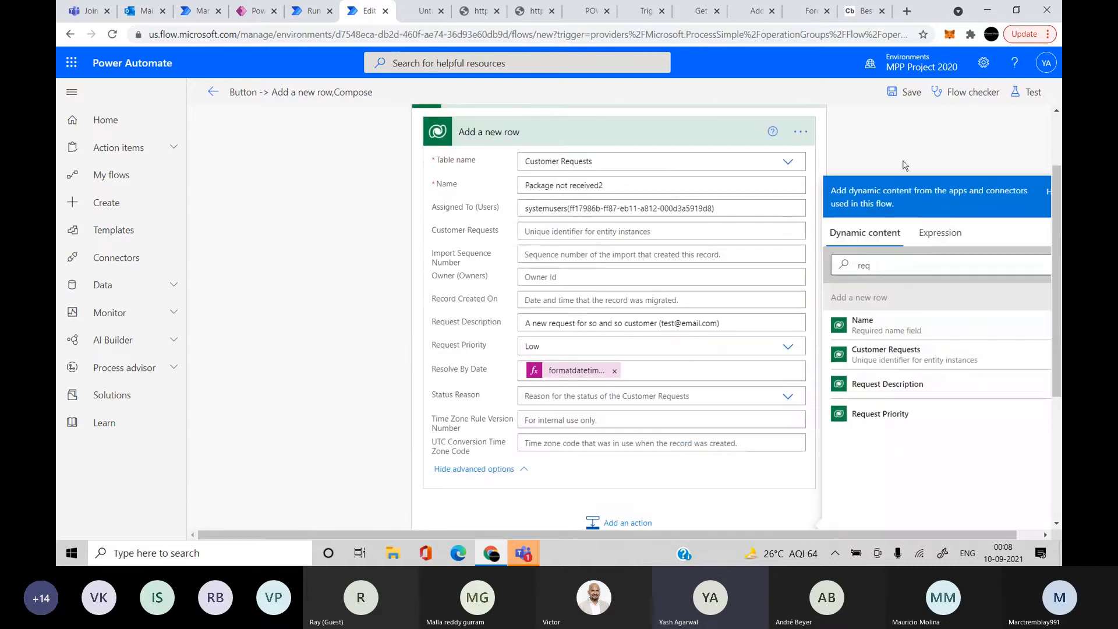
left_click(1026, 91)
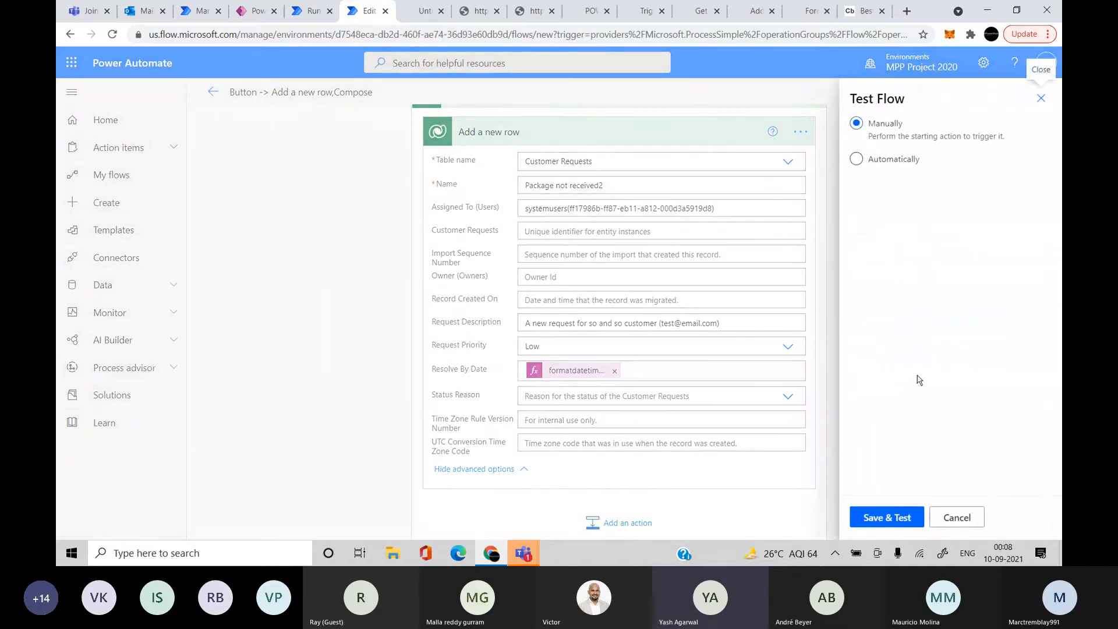
left_click(952, 514)
left_click(636, 184)
key("BackSpace")
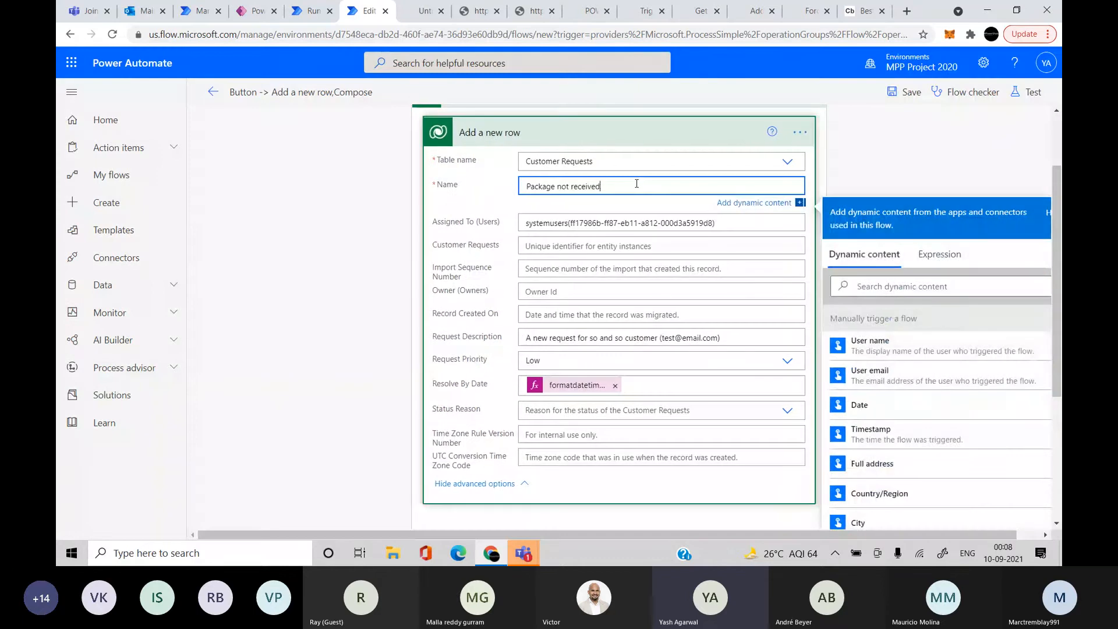
type("3")
left_click(1027, 92)
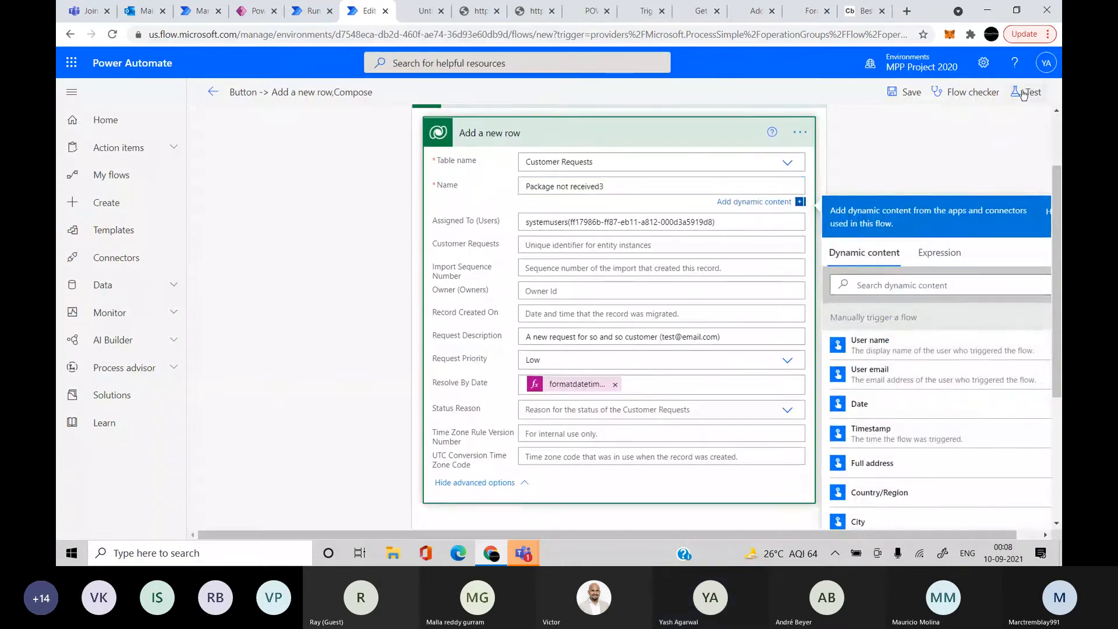
left_click(895, 516)
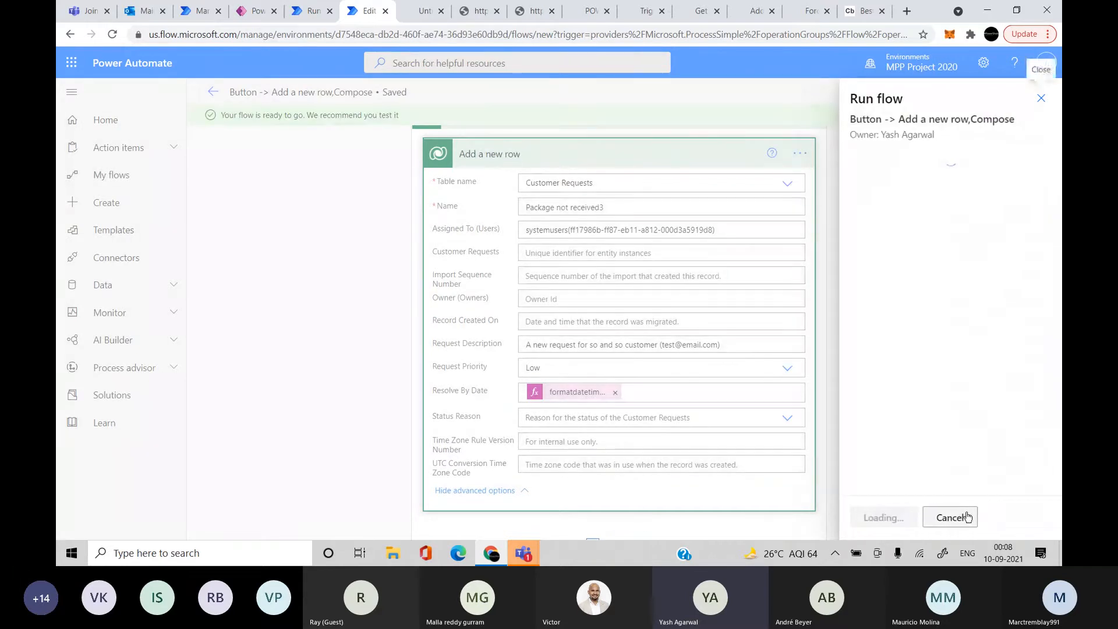
Run the flow manually and confirm the Compose step returns Low
left_click(882, 518)
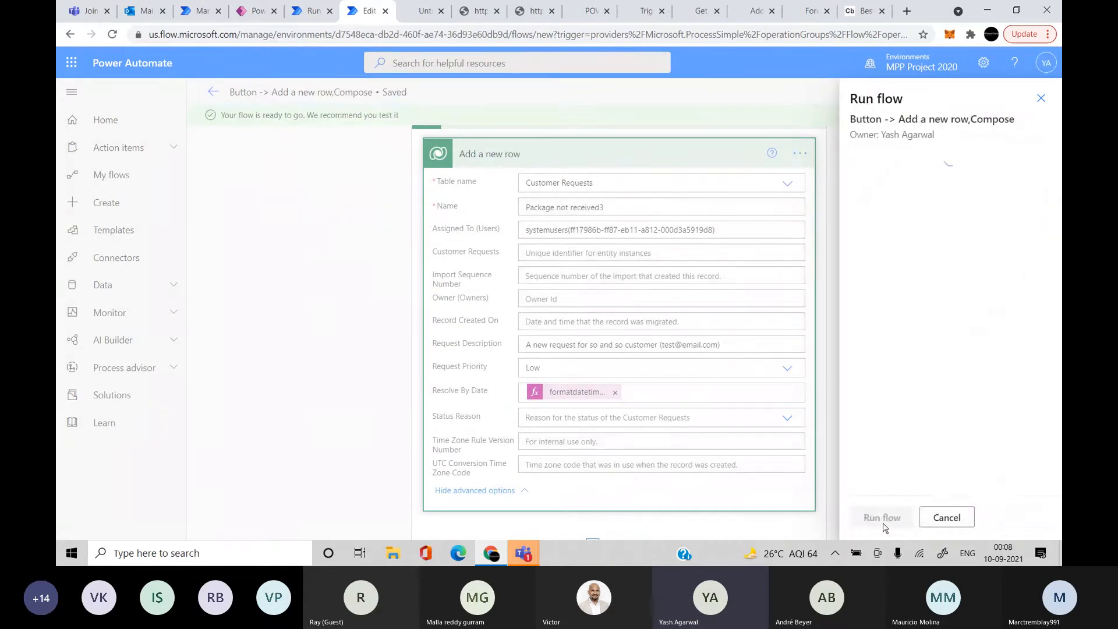
left_click(882, 519)
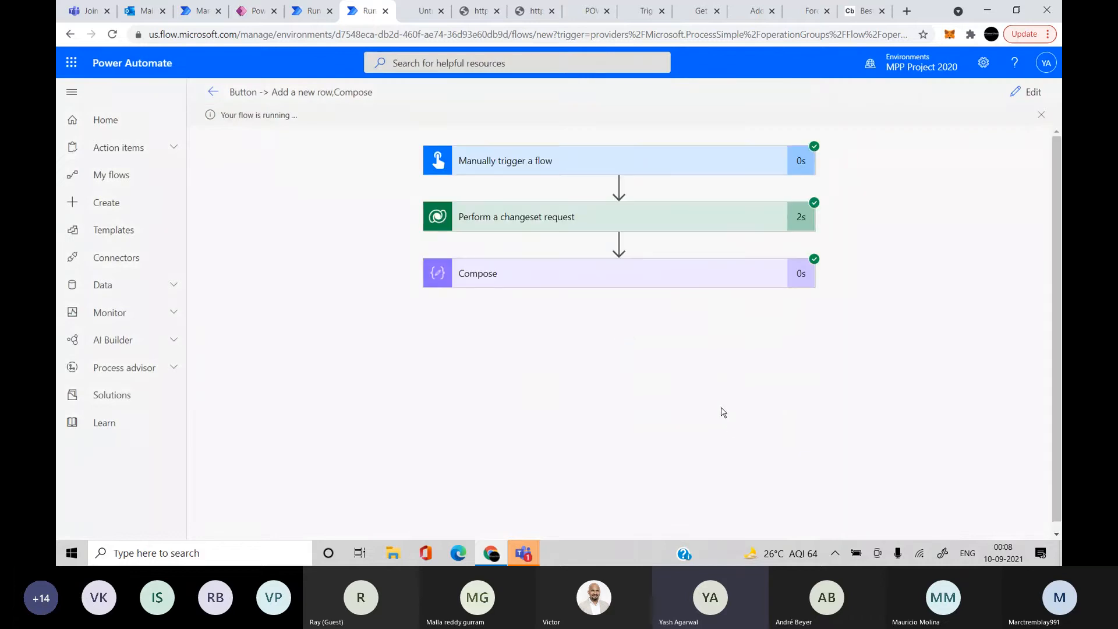
left_click(667, 269)
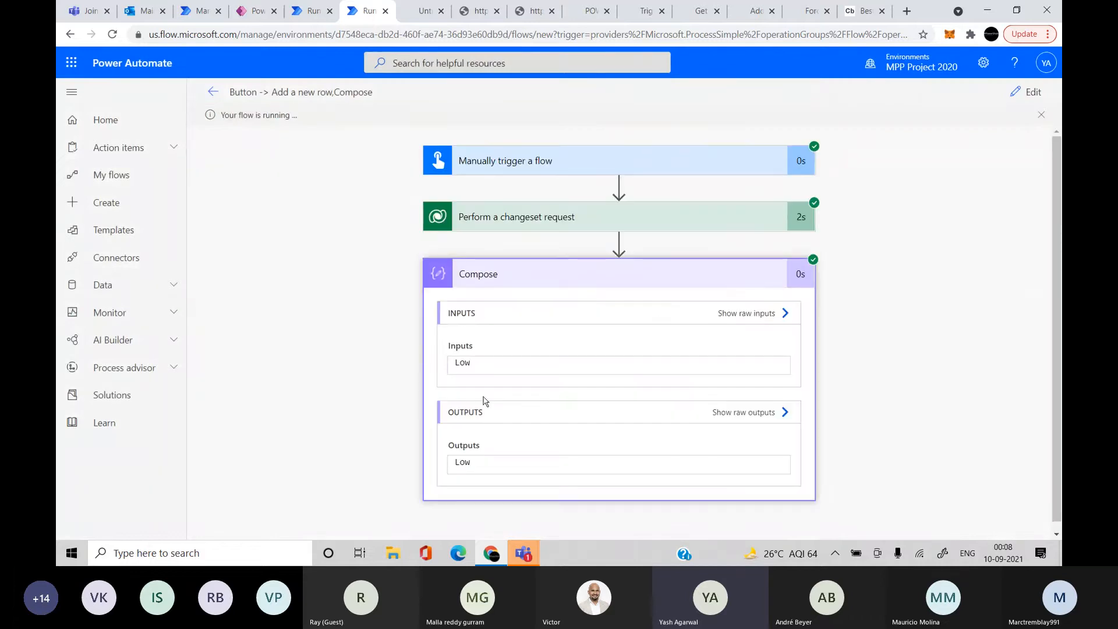
left_click_drag(507, 360, 392, 357)
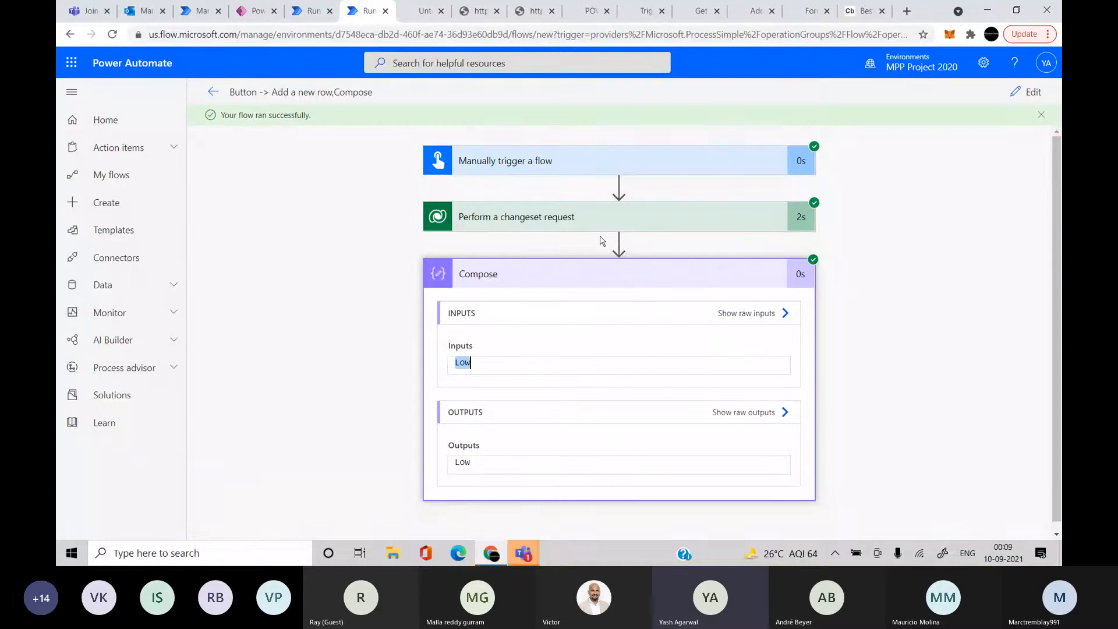
Check the changeset's Add a new row output for the created Customer Requests row, then resume editing
left_click(584, 227)
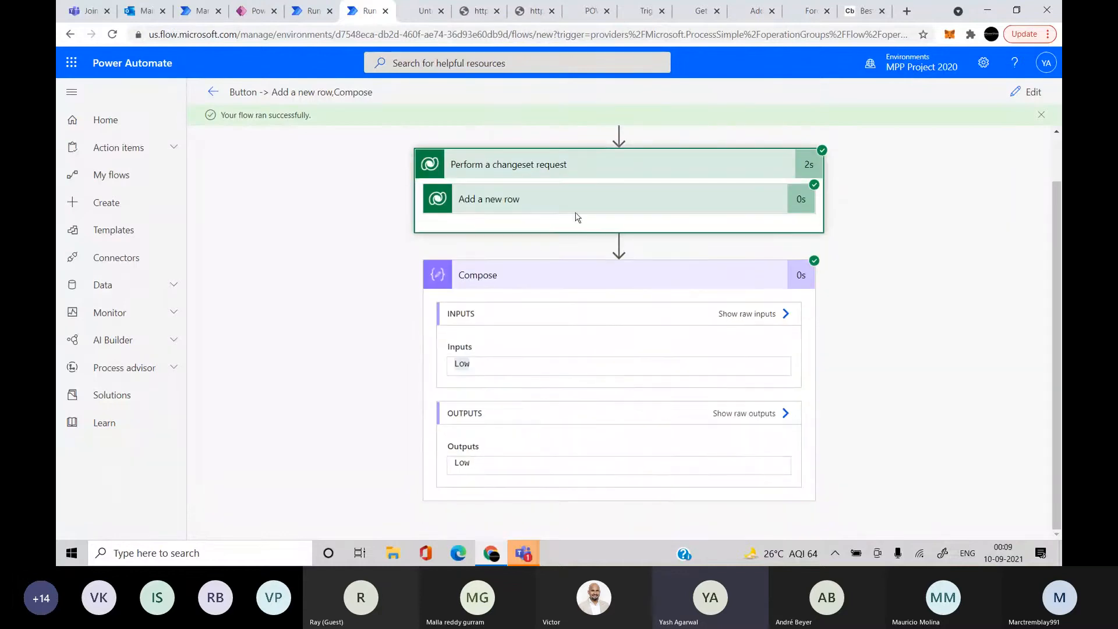
left_click(575, 211)
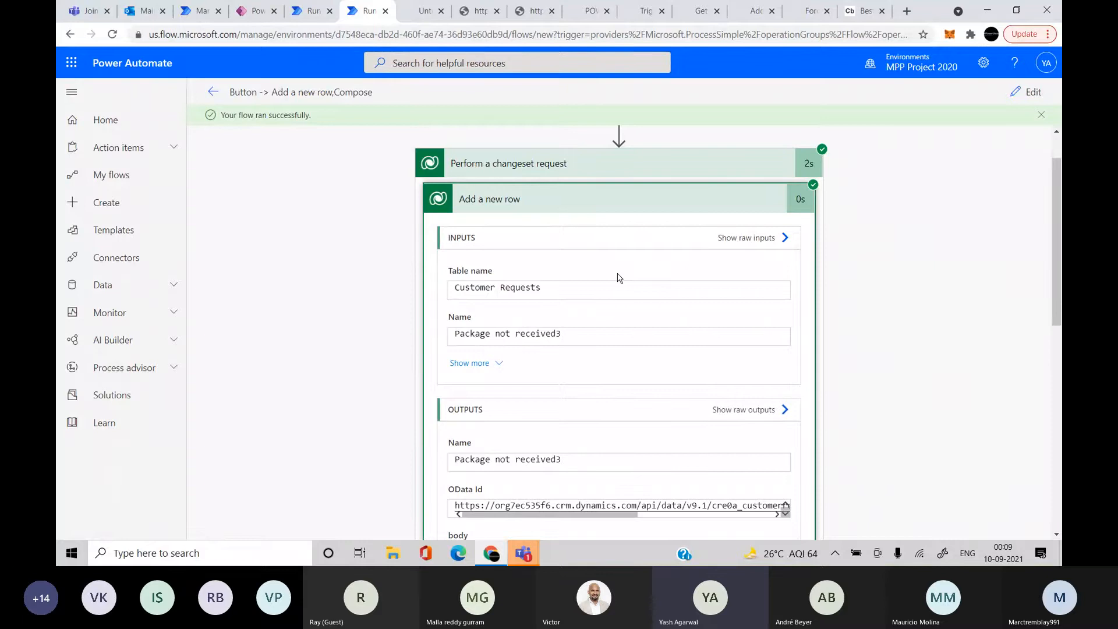
scroll(618, 278, "down", 5)
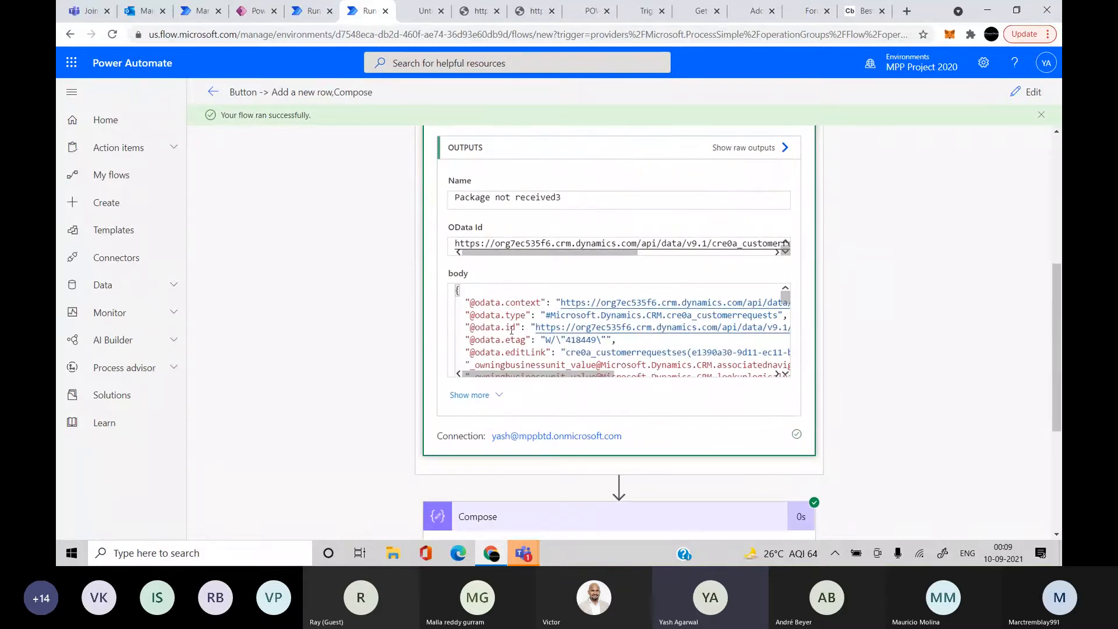
scroll(502, 333, "down", 1)
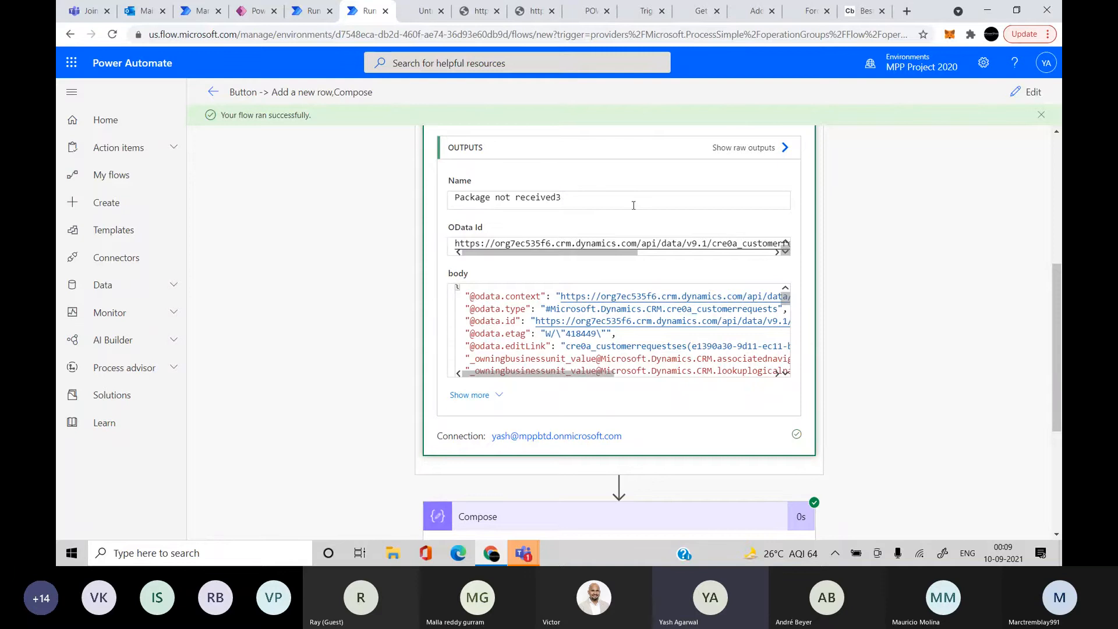
scroll(515, 323, "down", 1)
scroll(515, 324, "up", 1)
scroll(388, 352, "down", 1)
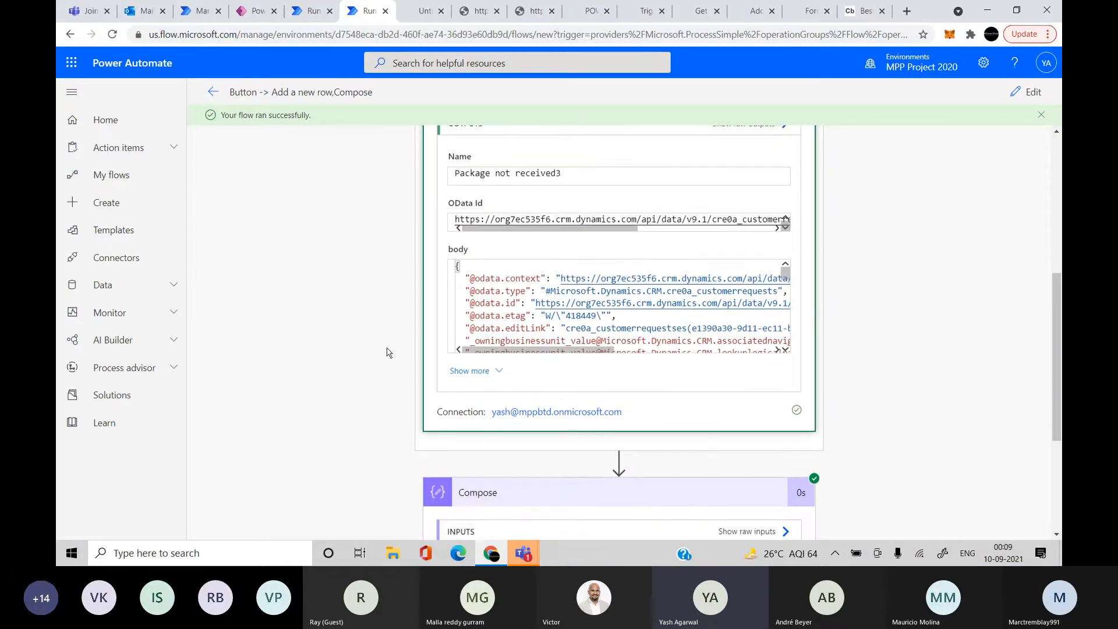
scroll(522, 277, "down", 5)
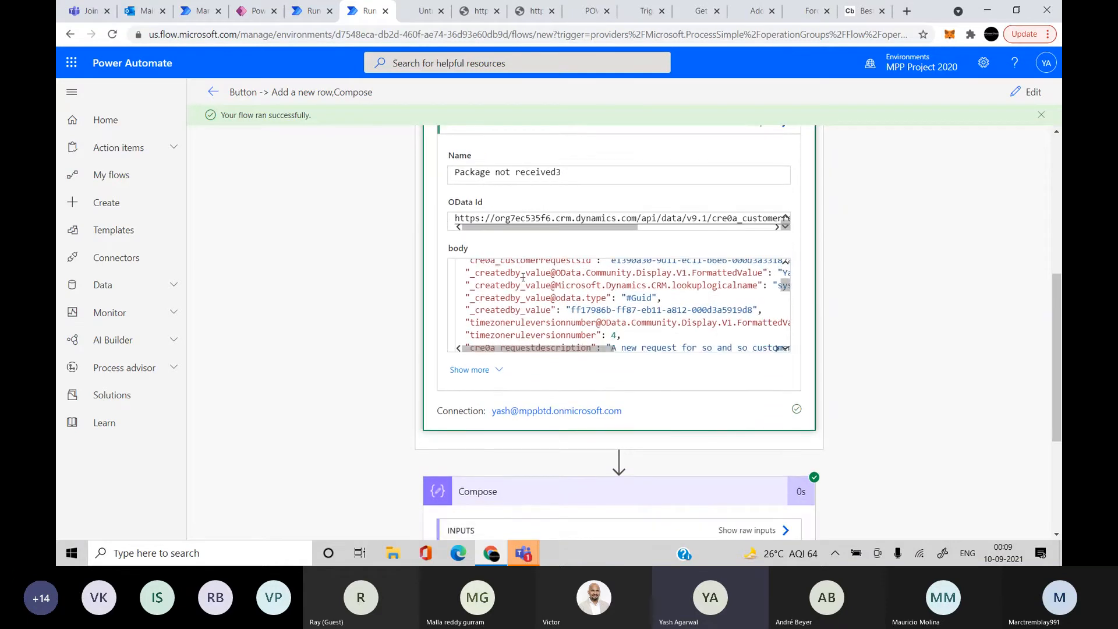
left_click_drag(474, 285, 581, 285)
scroll(600, 391, "down", 3)
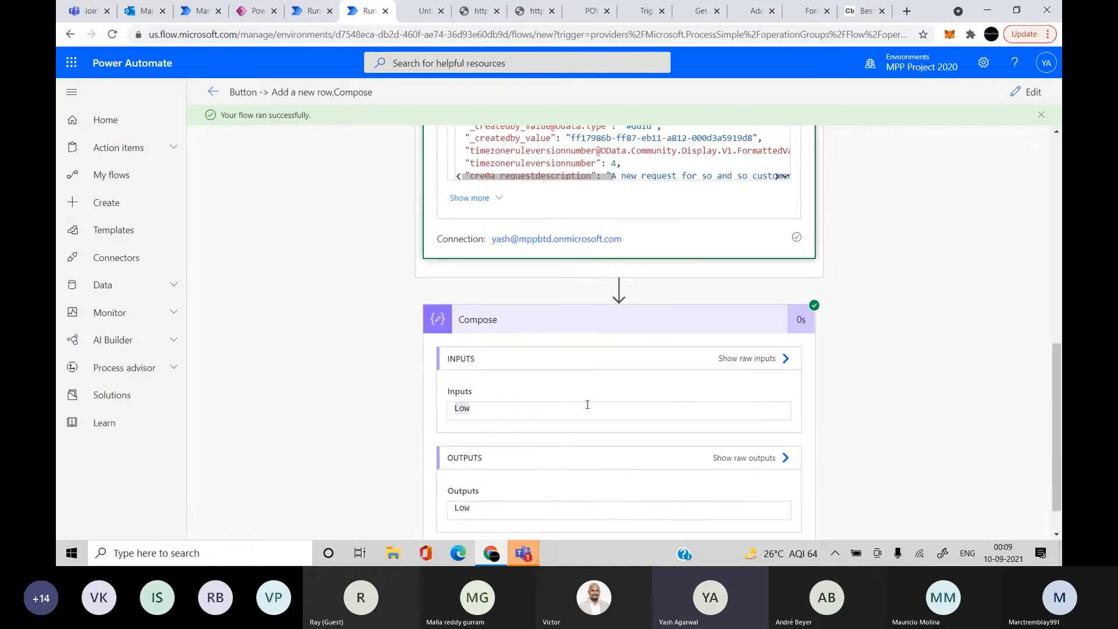
scroll(587, 405, "up", 1)
scroll(607, 227, "up", 2)
scroll(883, 273, "up", 1)
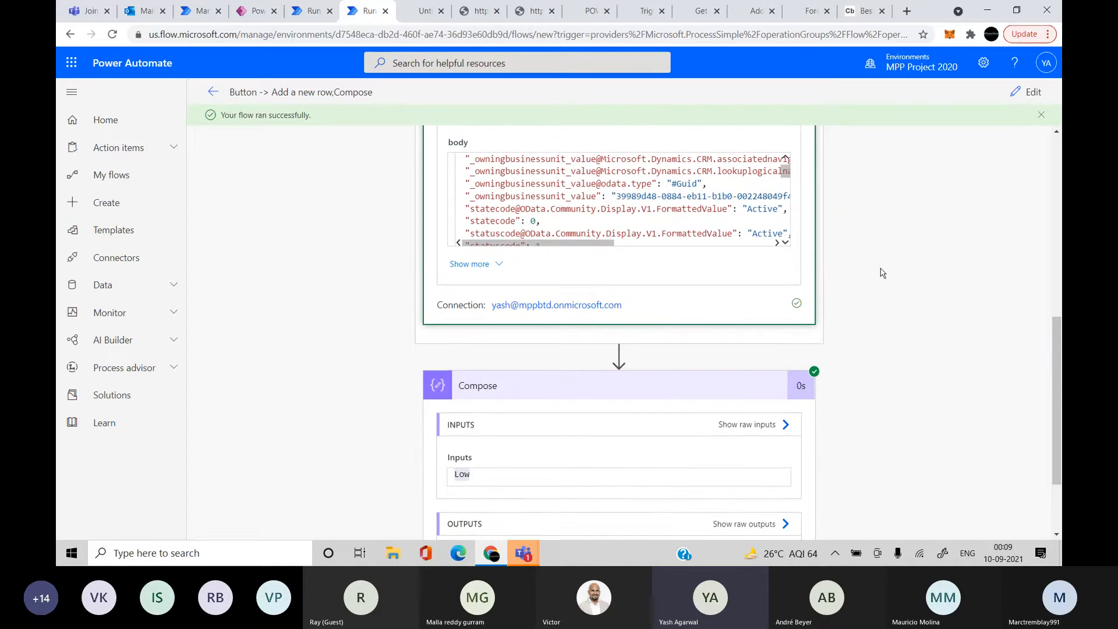
scroll(883, 273, "up", 3)
left_click(1024, 92)
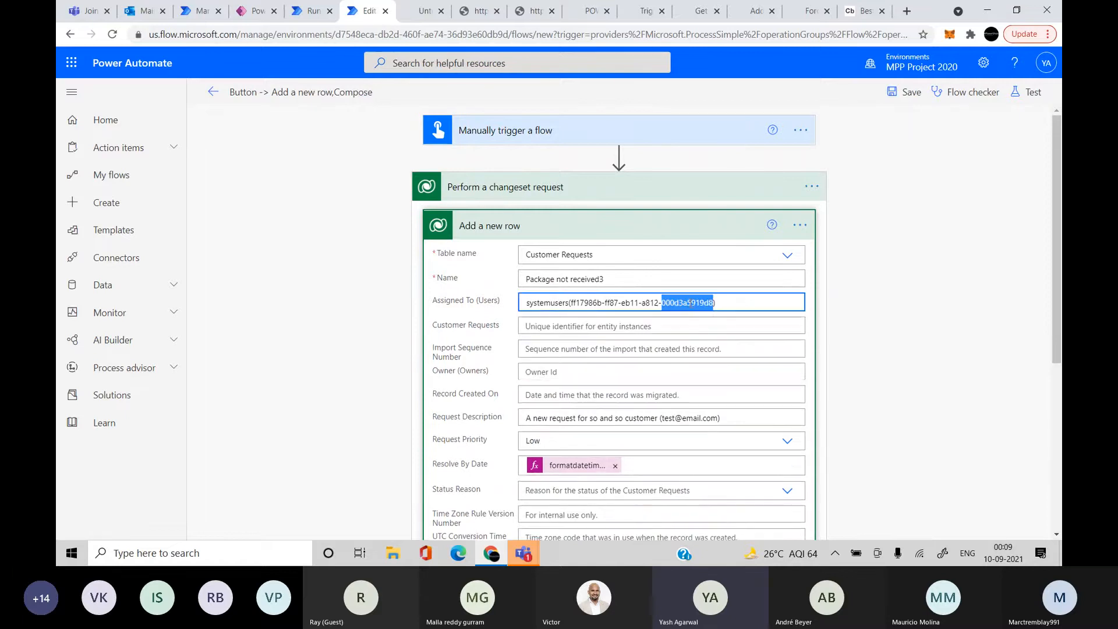
Empty the Assigned To (Users) field of Add a new row and collapse that step
triple_click(692, 301)
key("ctrl+c")
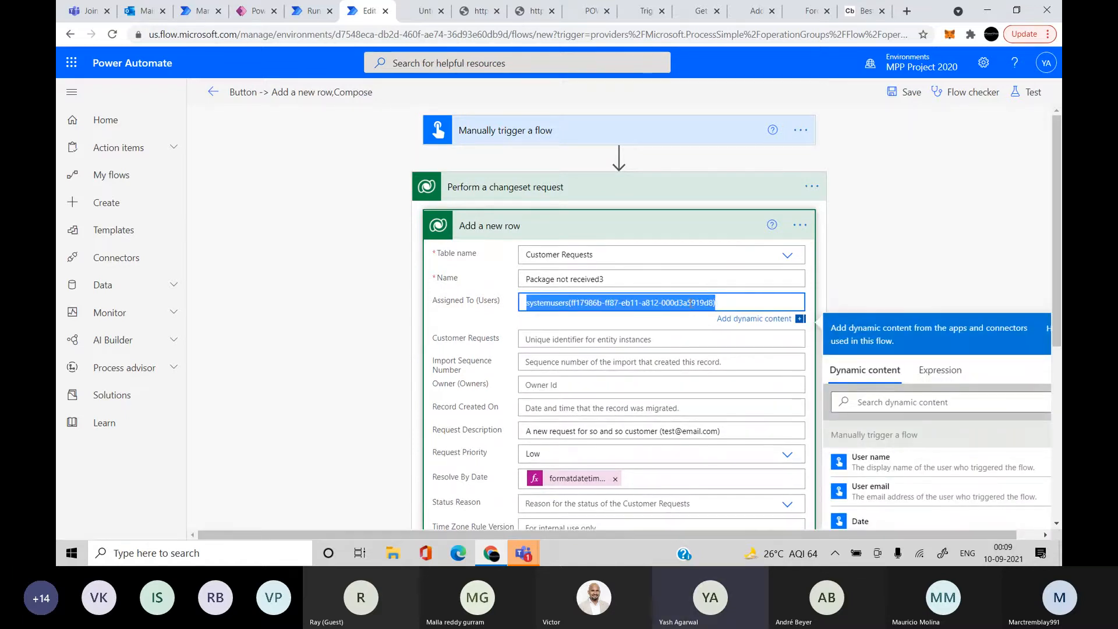
key("BackSpace")
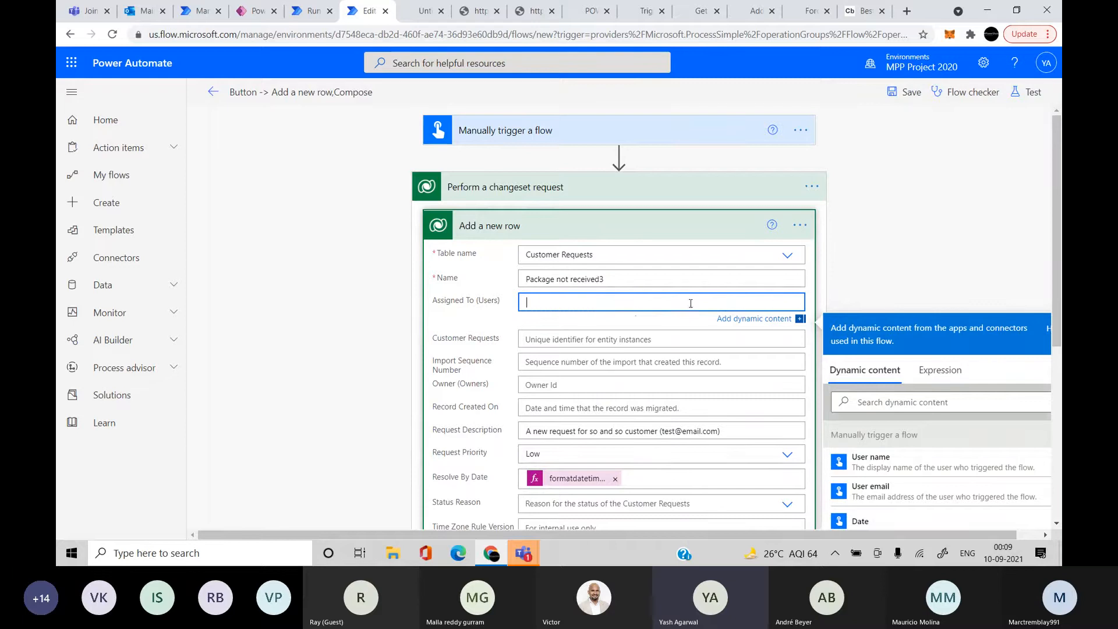
left_click(870, 262)
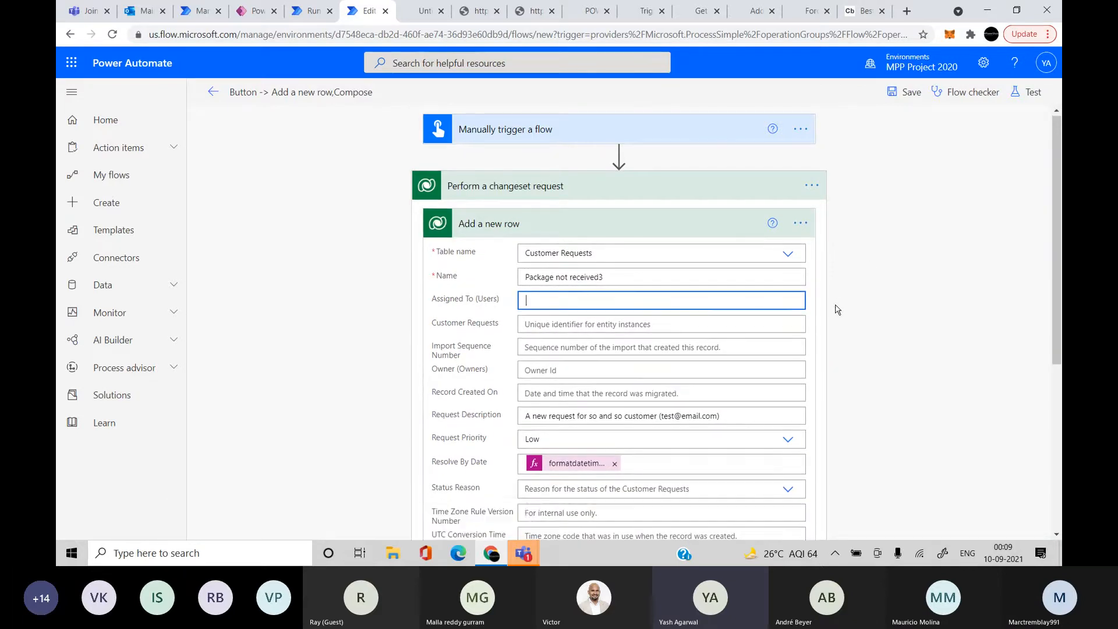
scroll(756, 268, "down", 3)
left_click(324, 232)
scroll(323, 232, "up", 1)
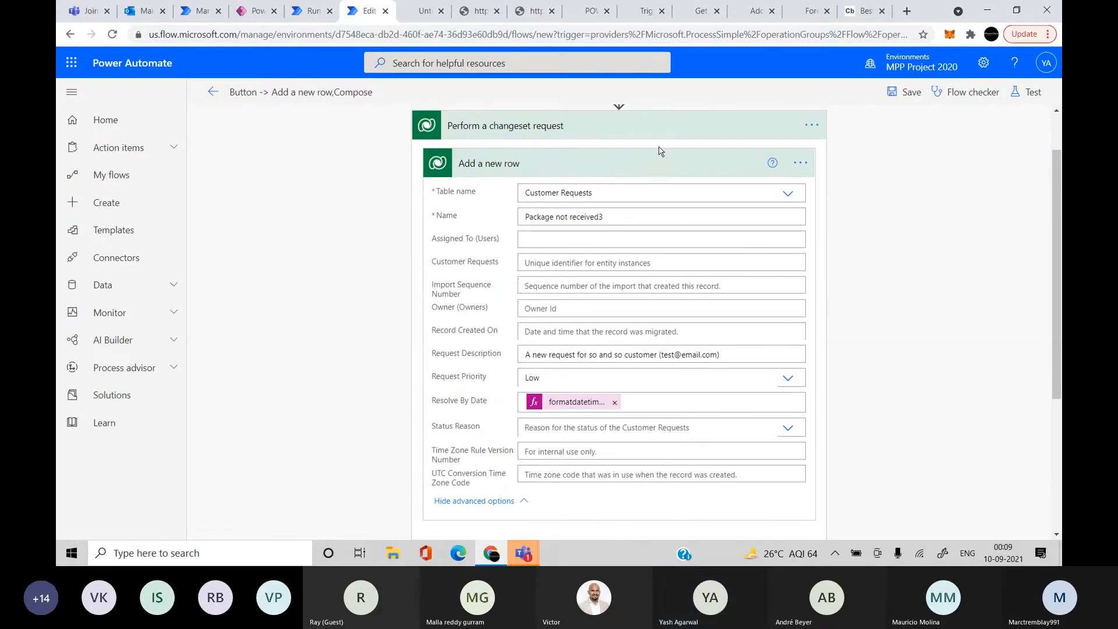
left_click(625, 173)
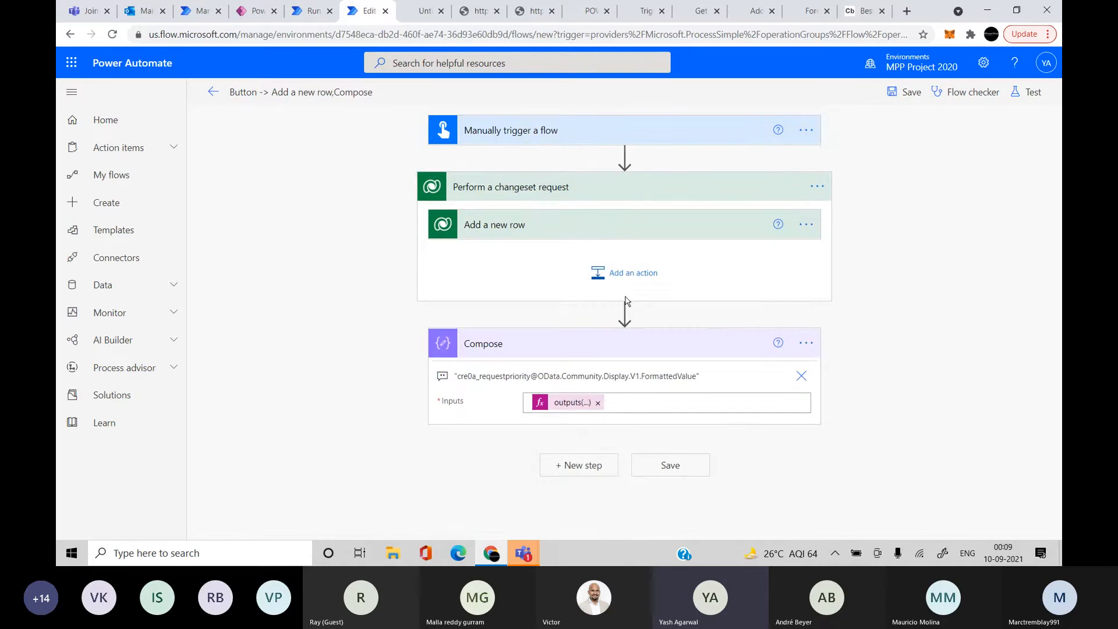
Add a Dataverse Update a row action after Add a new row, with table set to Users
left_click(625, 288)
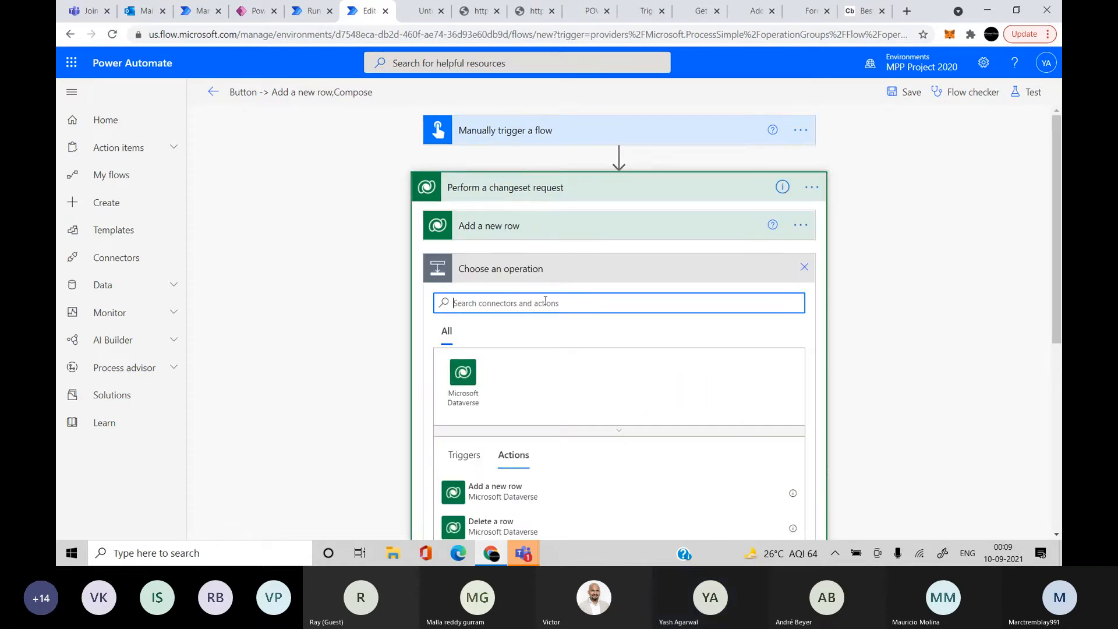
scroll(649, 411, "down", 2)
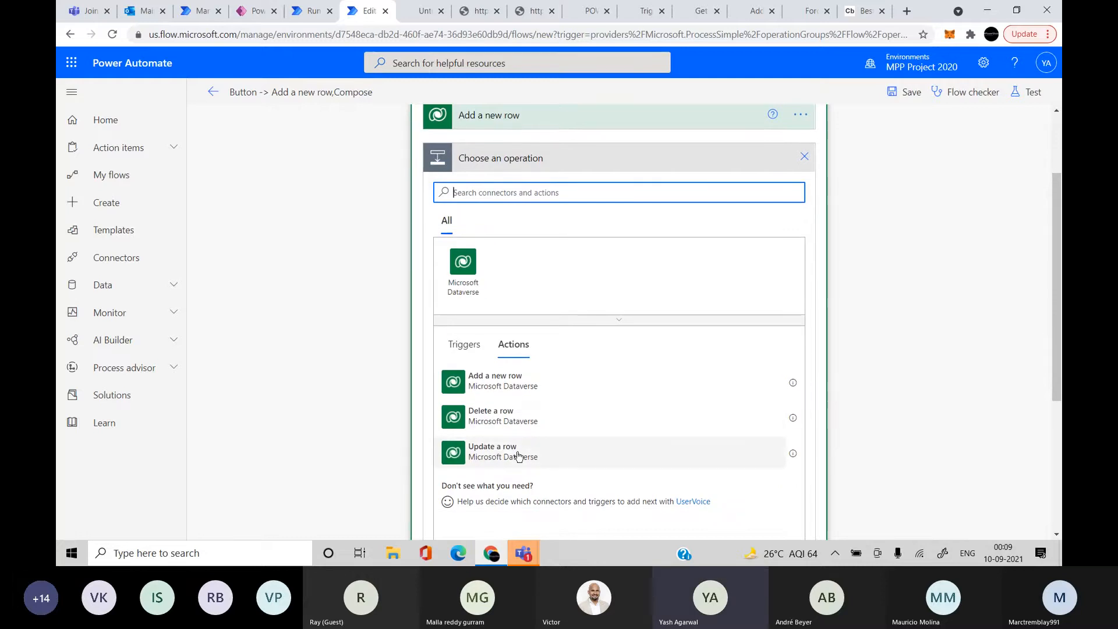
left_click(582, 452)
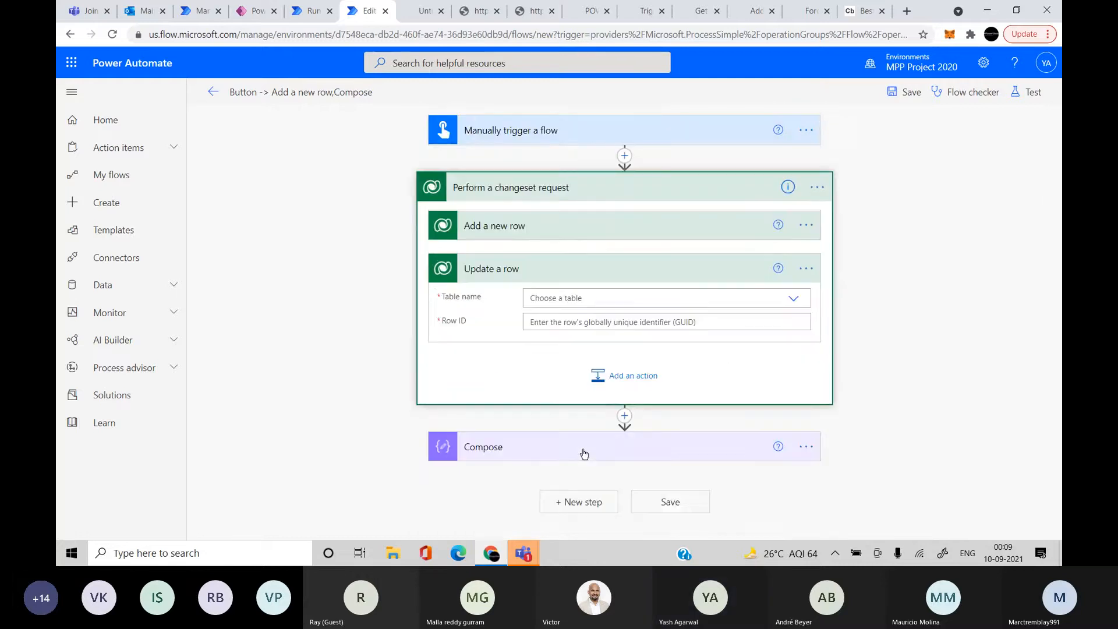
left_click(566, 297)
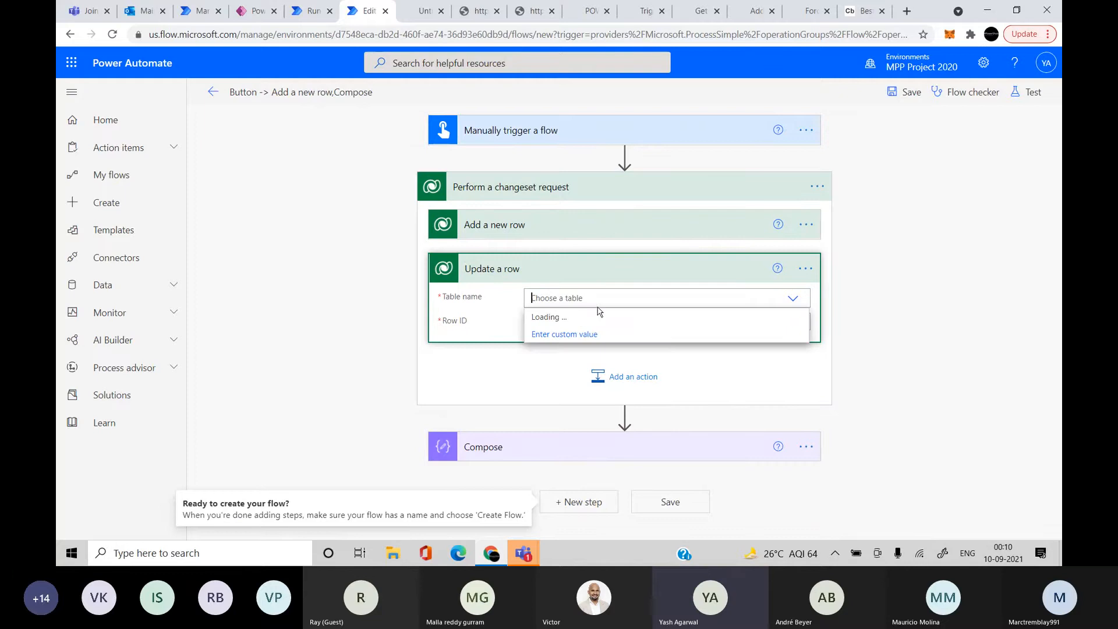
type("user")
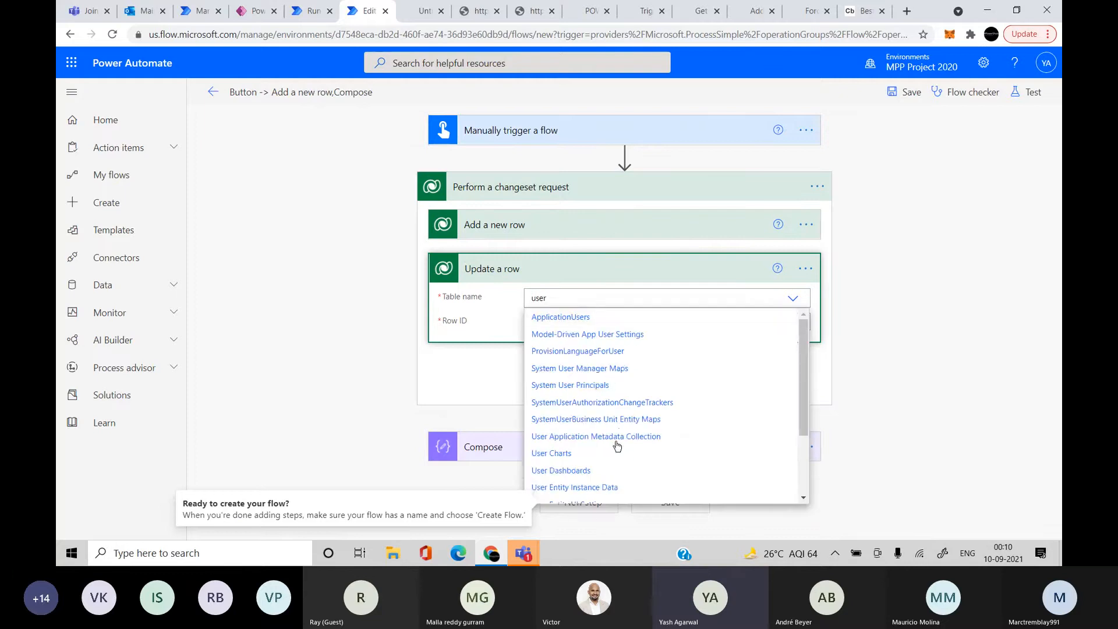
scroll(610, 463, "down", 3)
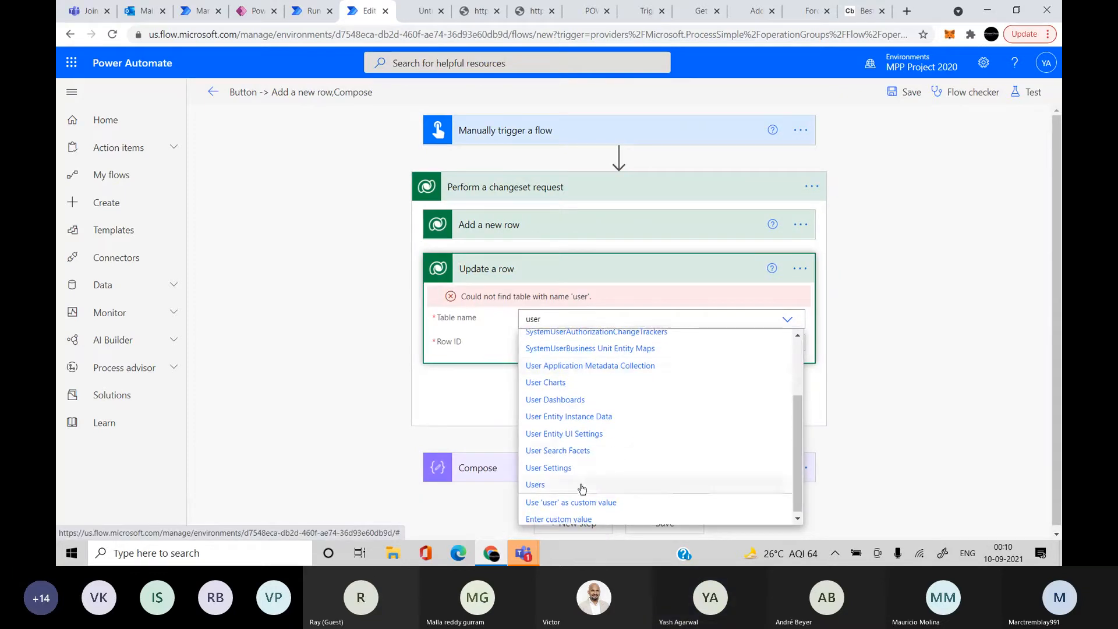
left_click(581, 486)
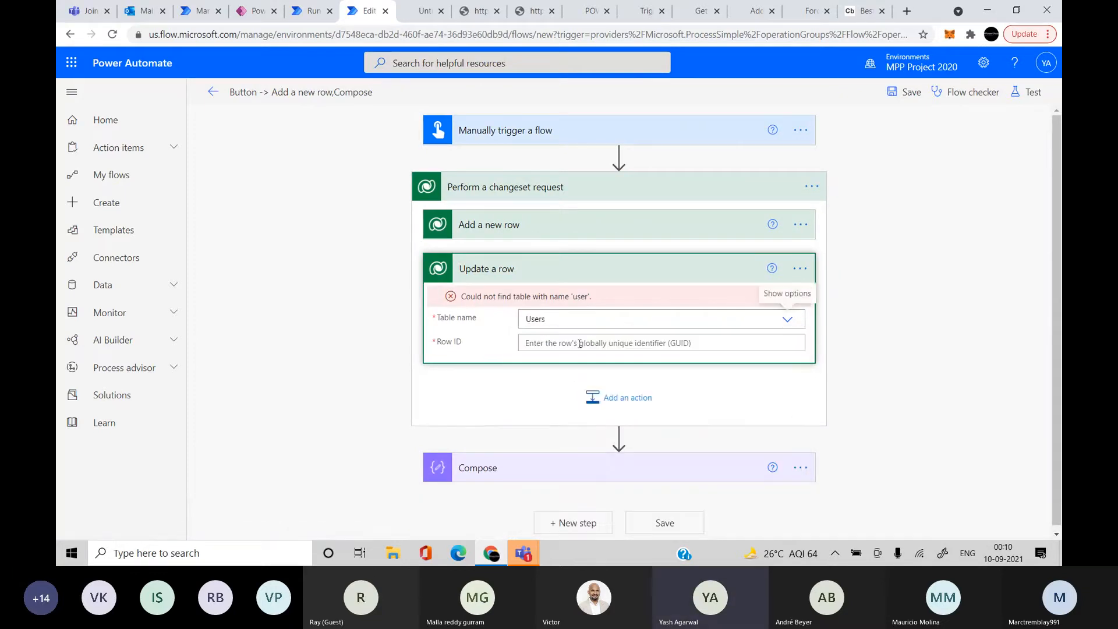
Paste the user's systemusers reference into Add a new row's Assigned To field
left_click(543, 226)
left_click(579, 303)
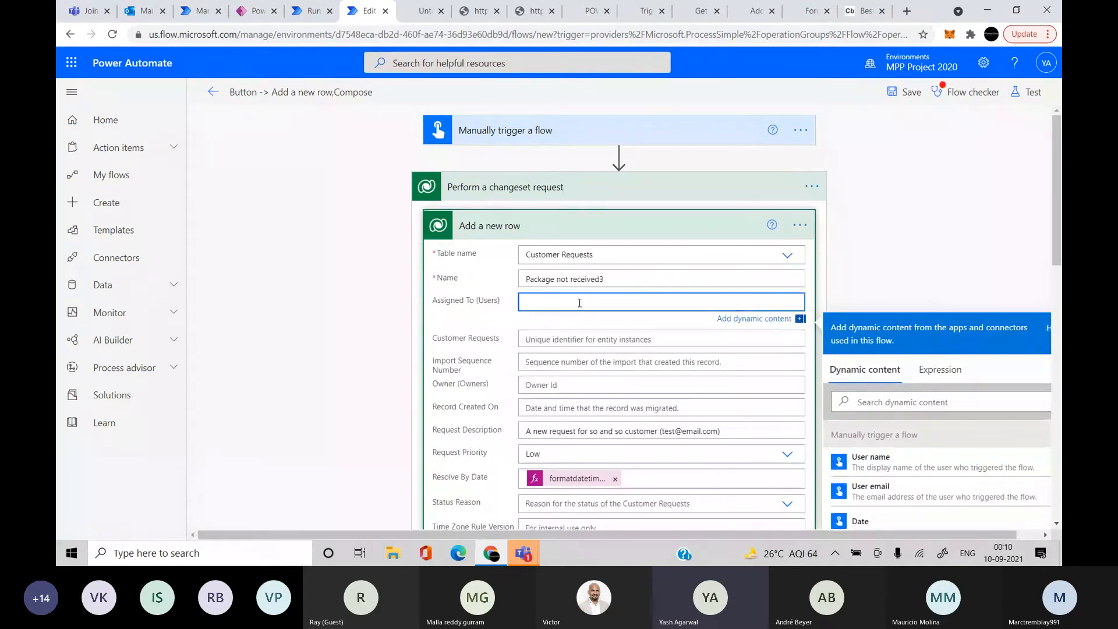
key("ctrl+v")
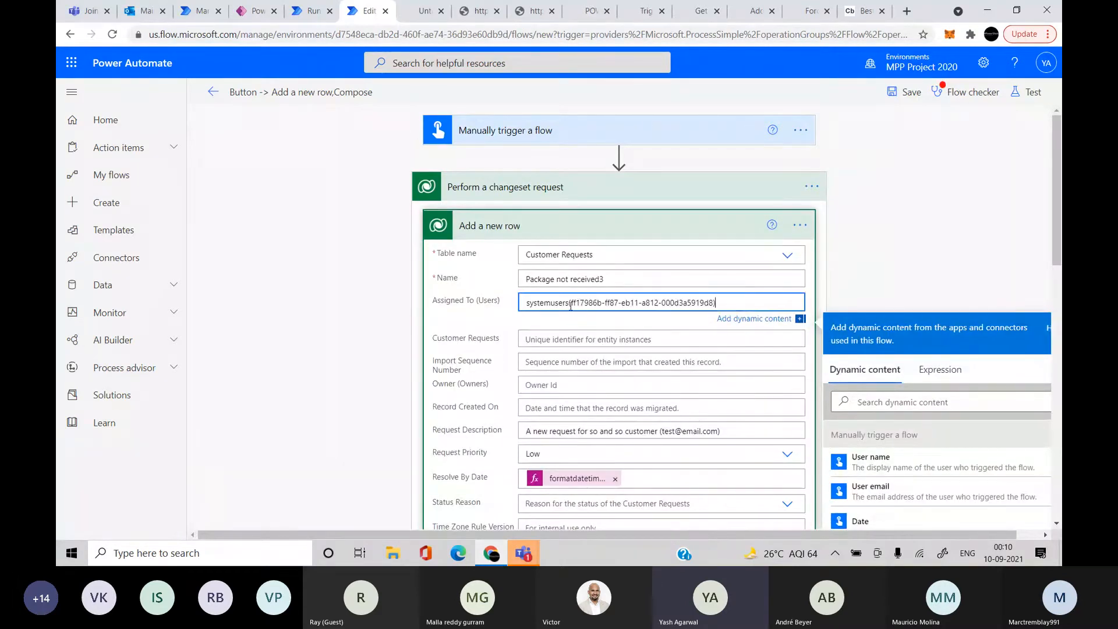
left_click_drag(569, 304, 594, 304)
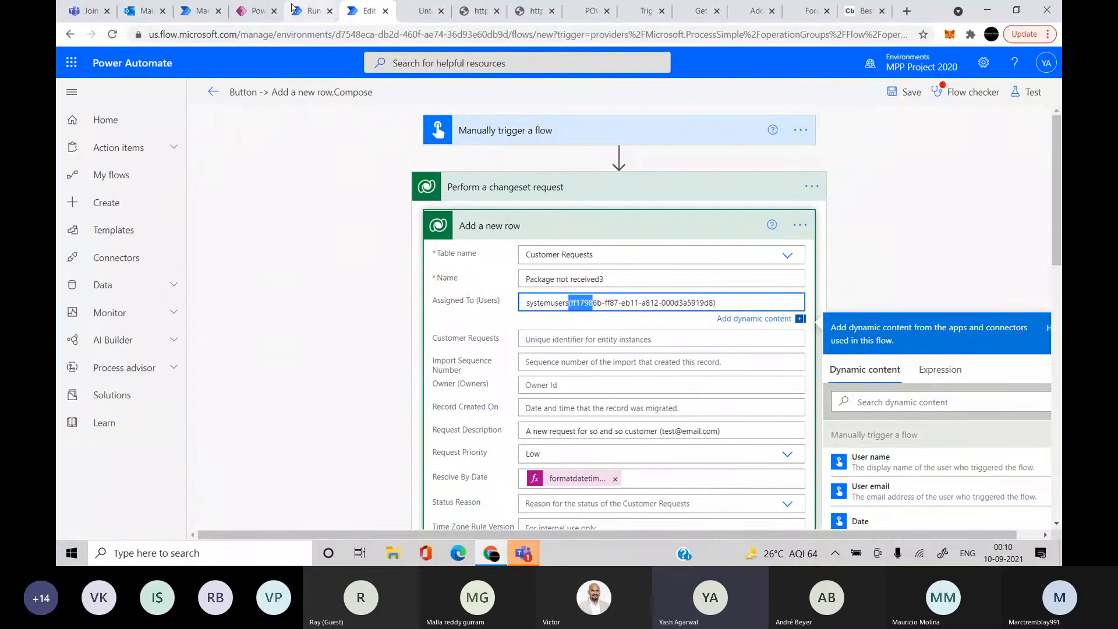
Copy the user's ID from the earlier run output into Update a row's Row ID
left_click(313, 10)
triple_click(508, 342)
key("ctrl+c")
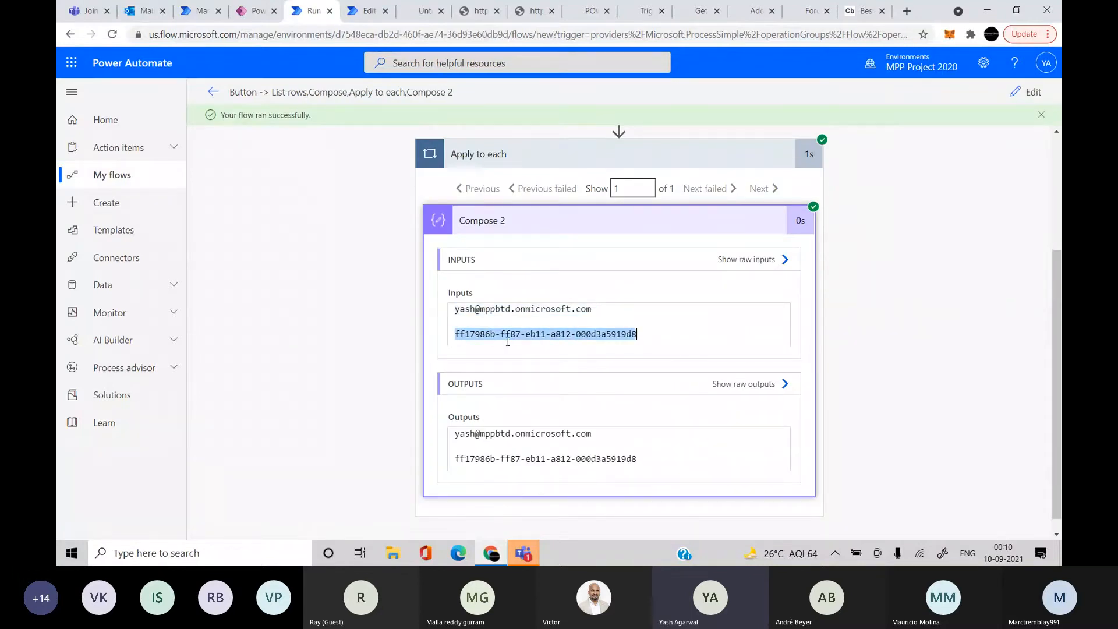
left_click(378, 11)
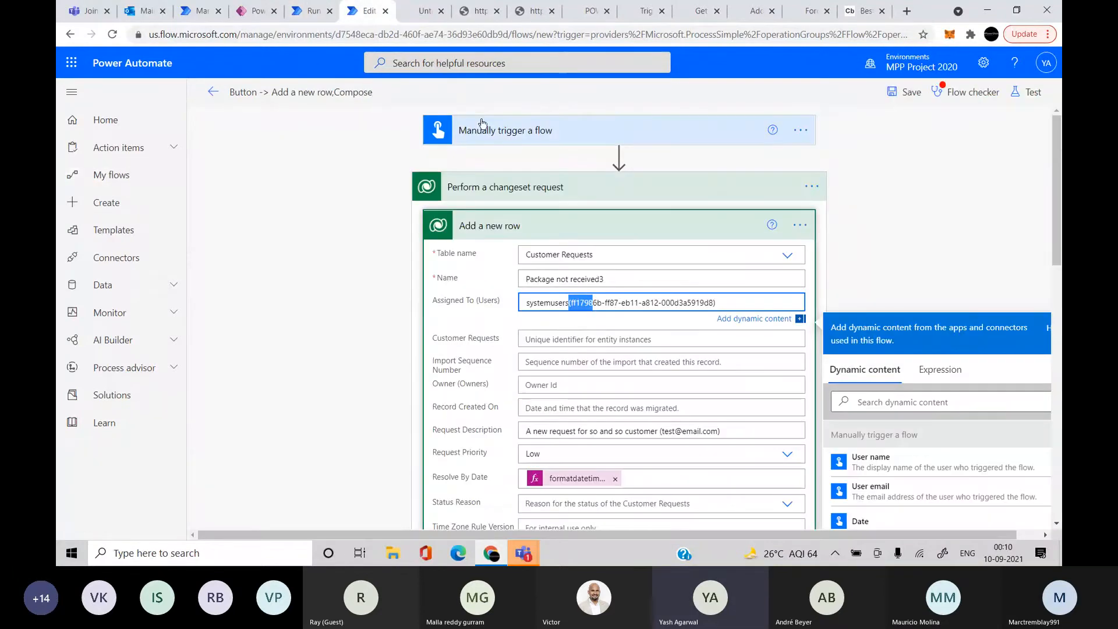
scroll(590, 322, "down", 5)
scroll(583, 351, "down", 1)
left_click(594, 335)
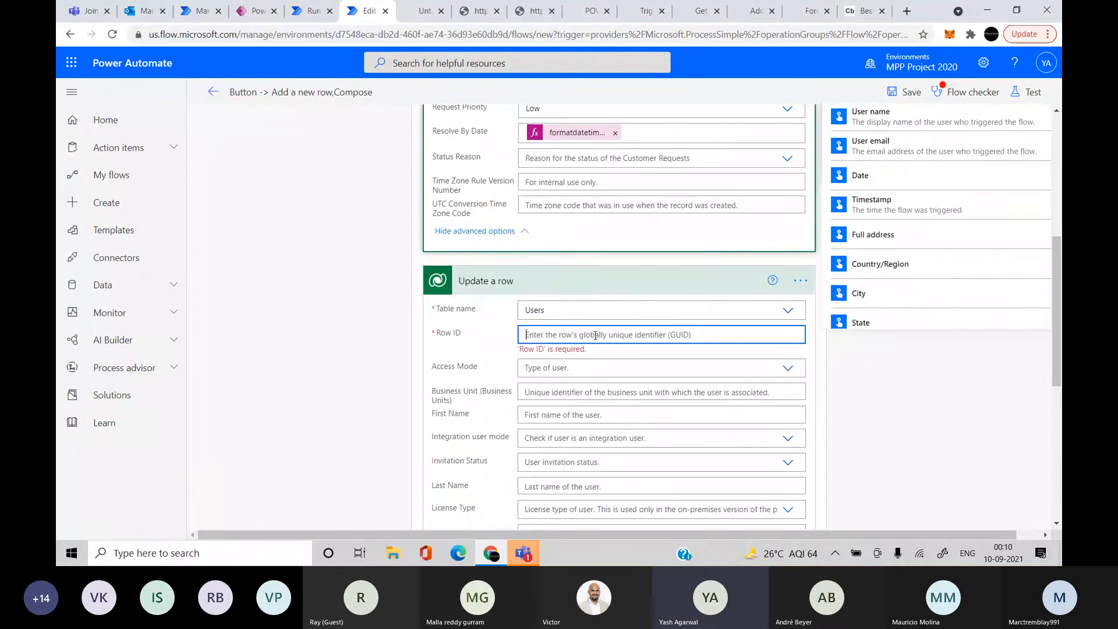
key("ctrl+v")
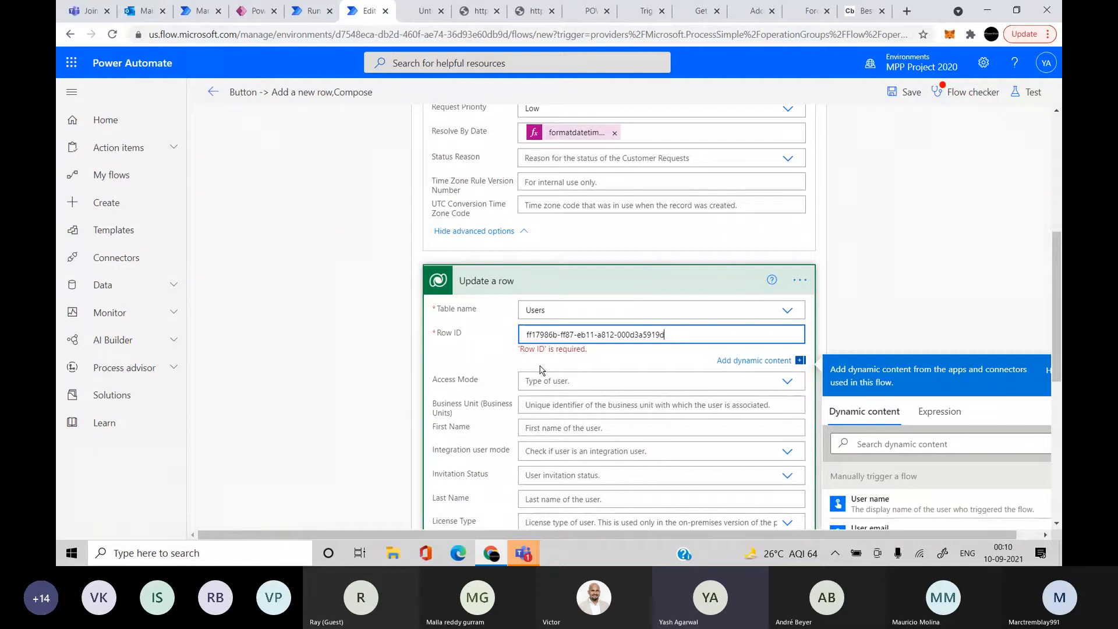
left_click(898, 306)
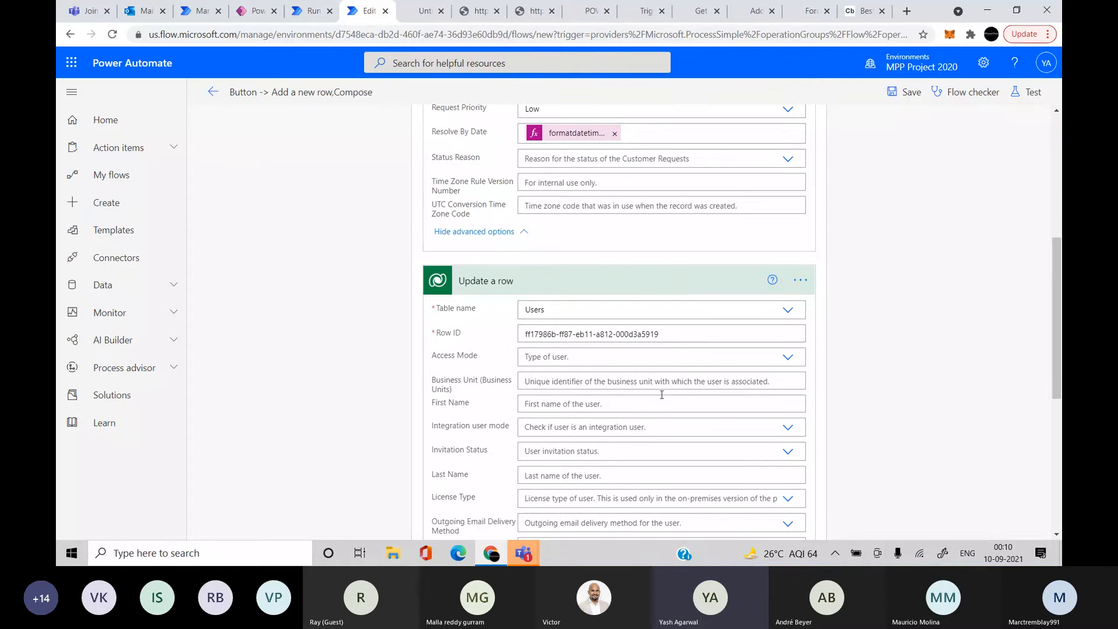
Collapse the Update a row and Add a new row steps and save the flow
scroll(661, 394, "down", 5)
scroll(645, 315, "up", 5)
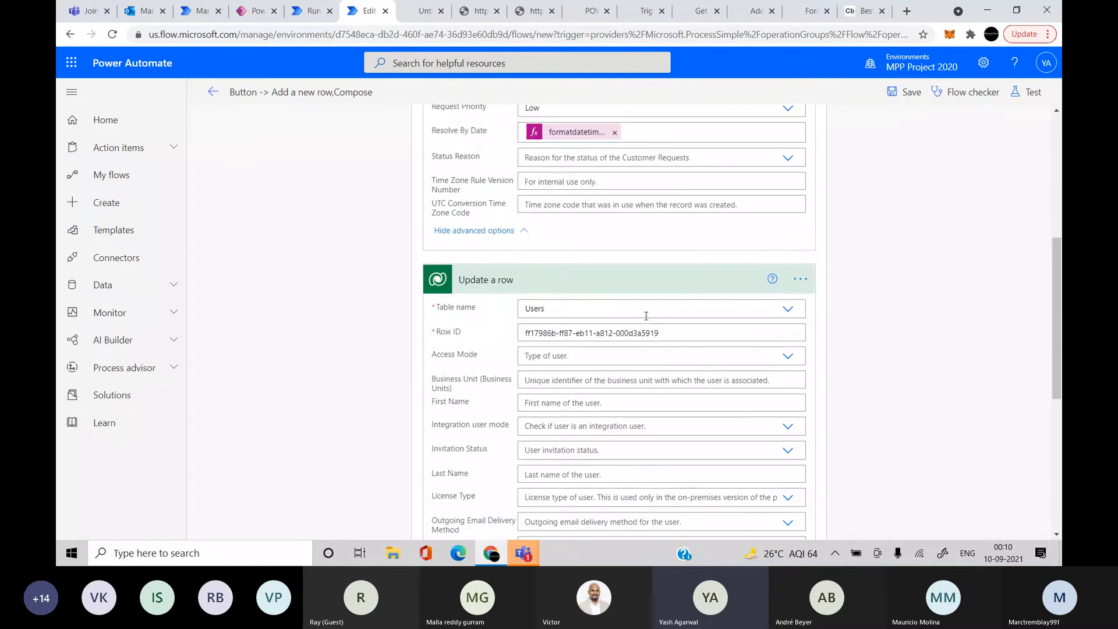
left_click(626, 284)
scroll(617, 187, "up", 4)
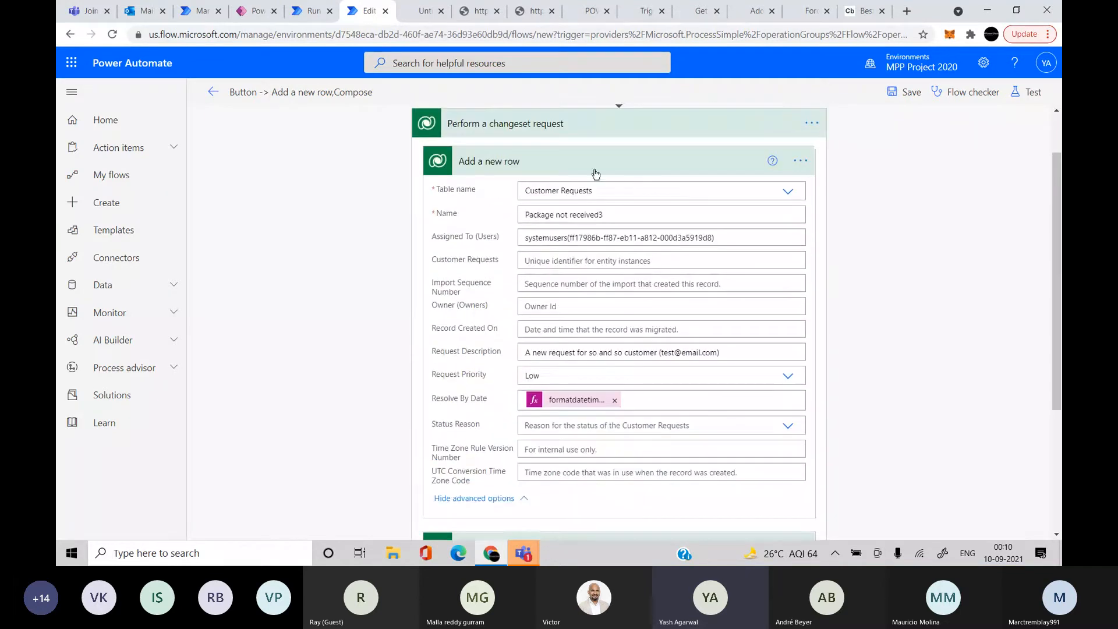
left_click(585, 171)
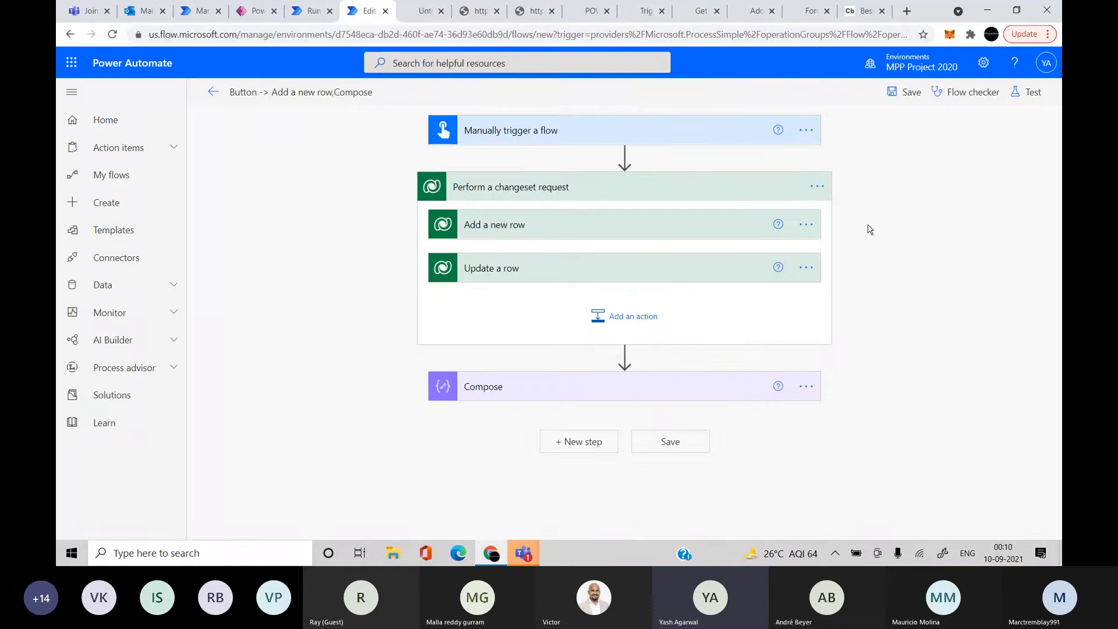
left_click(905, 93)
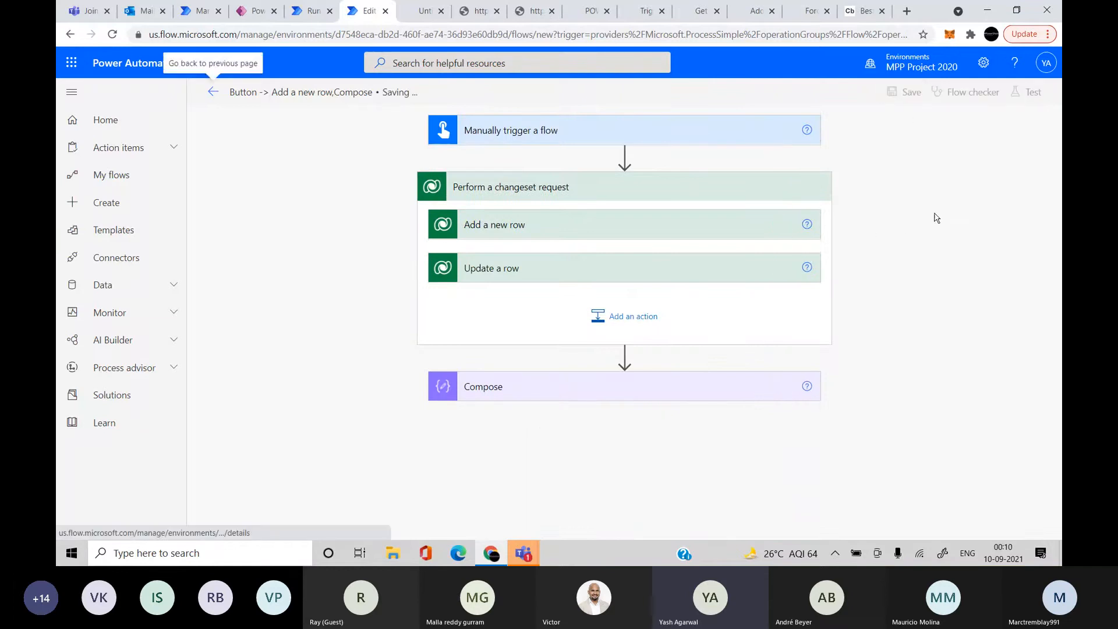
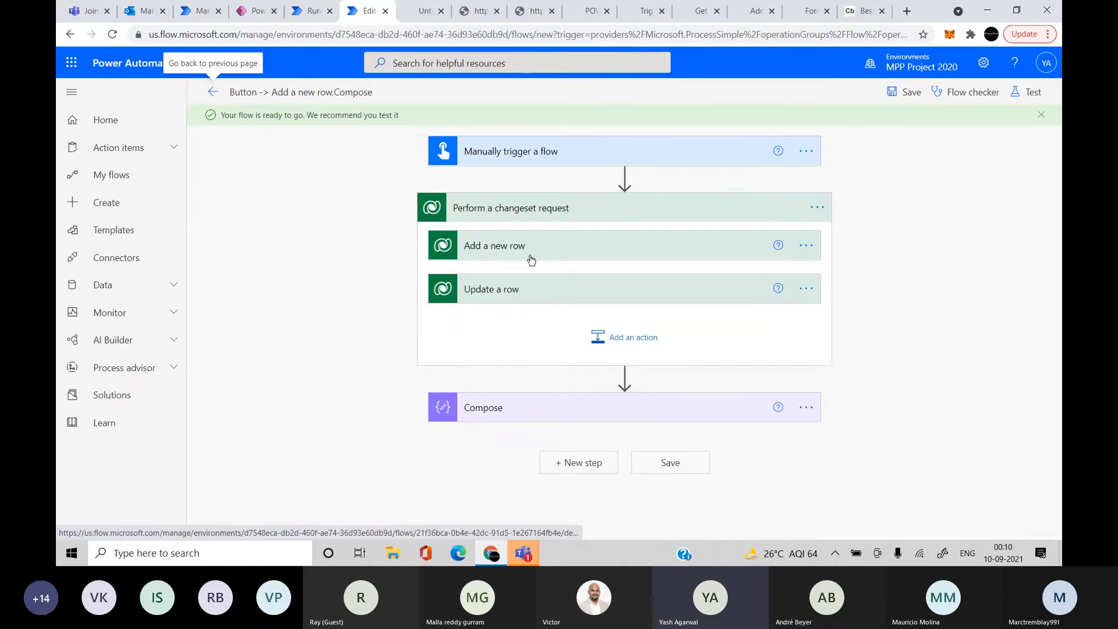
Run a manual test of the flow and open the run, which fails at Update a row
left_click(1027, 93)
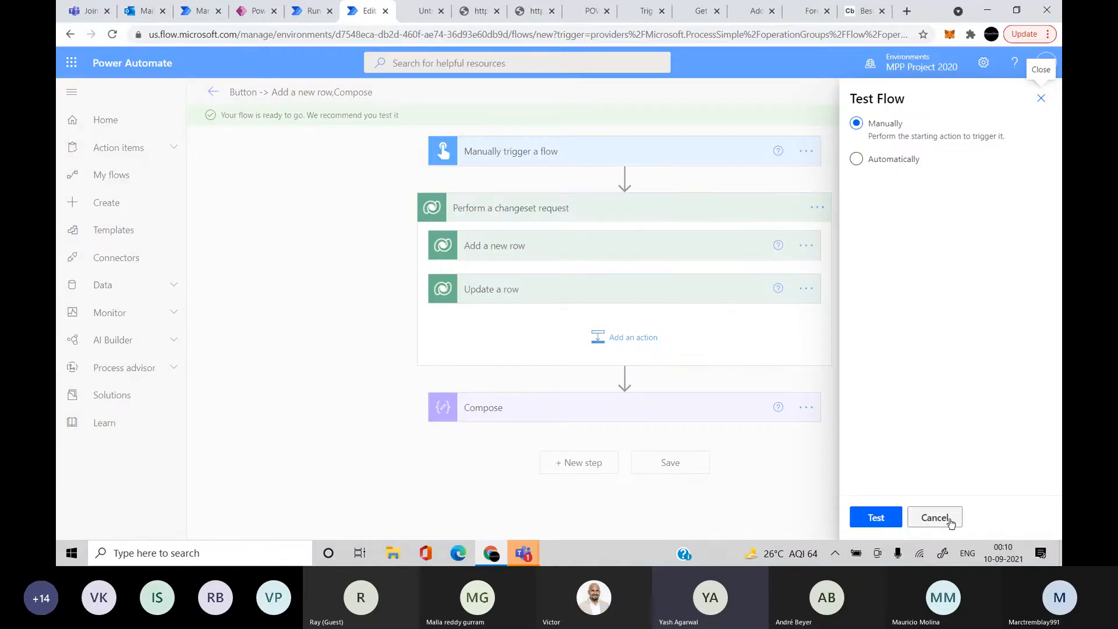
left_click(868, 517)
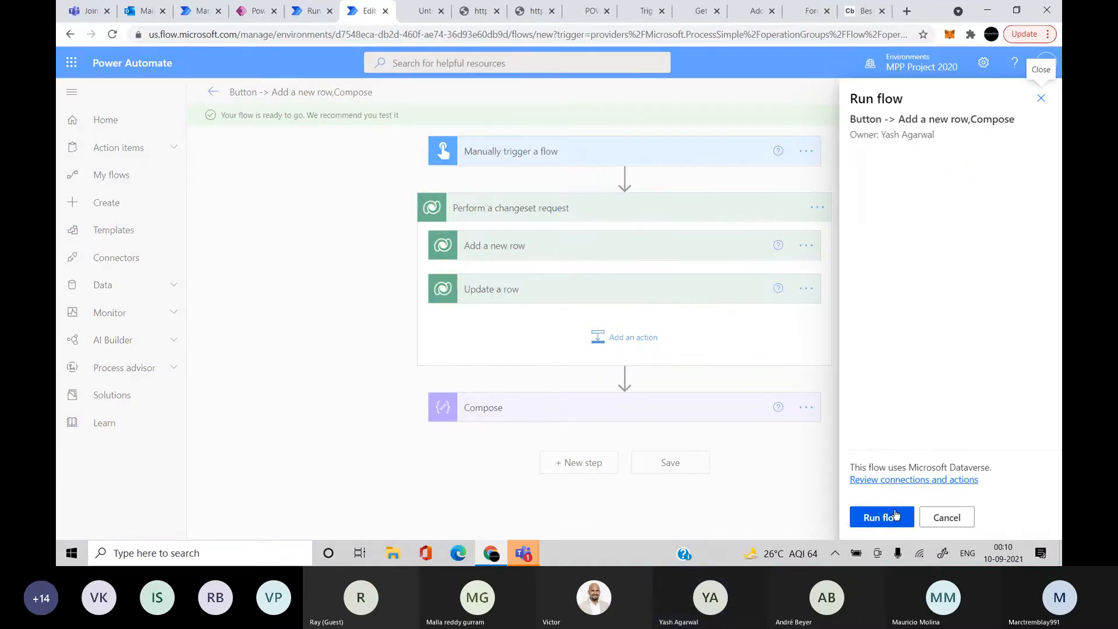
left_click(887, 520)
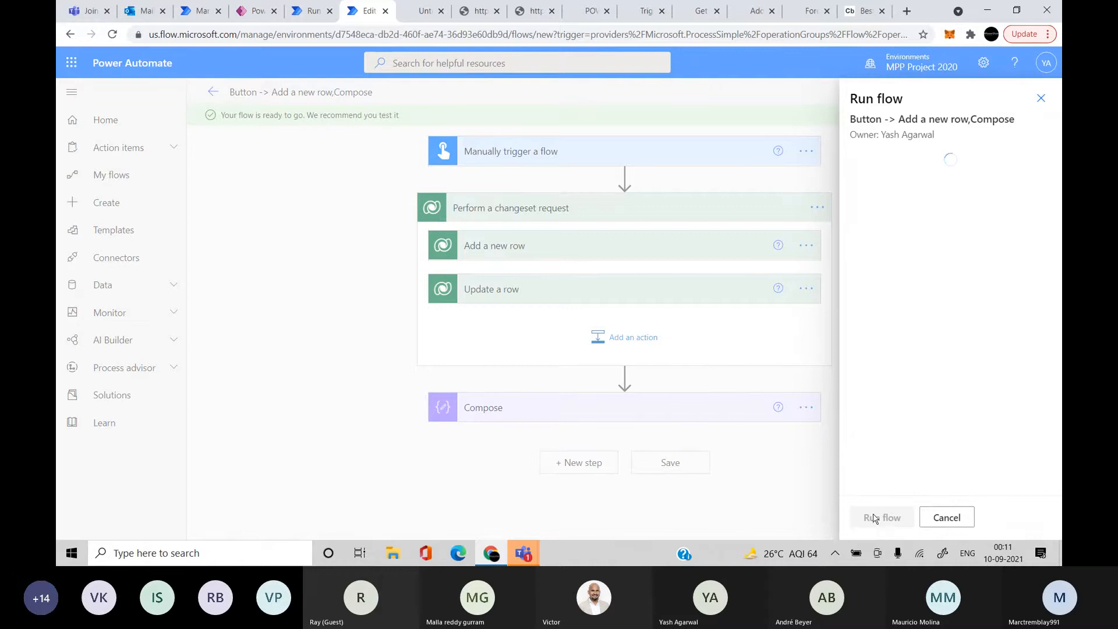
left_click(873, 517)
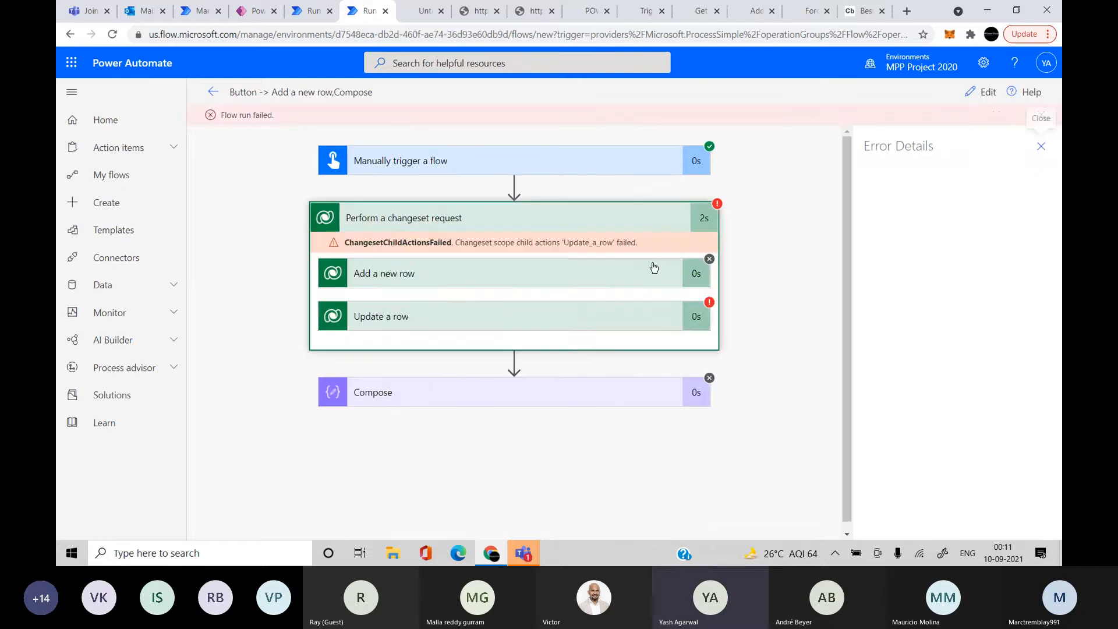
Expand Add a new row and Update a row in the run to inspect the BadRequest Row ID error
left_click(534, 290)
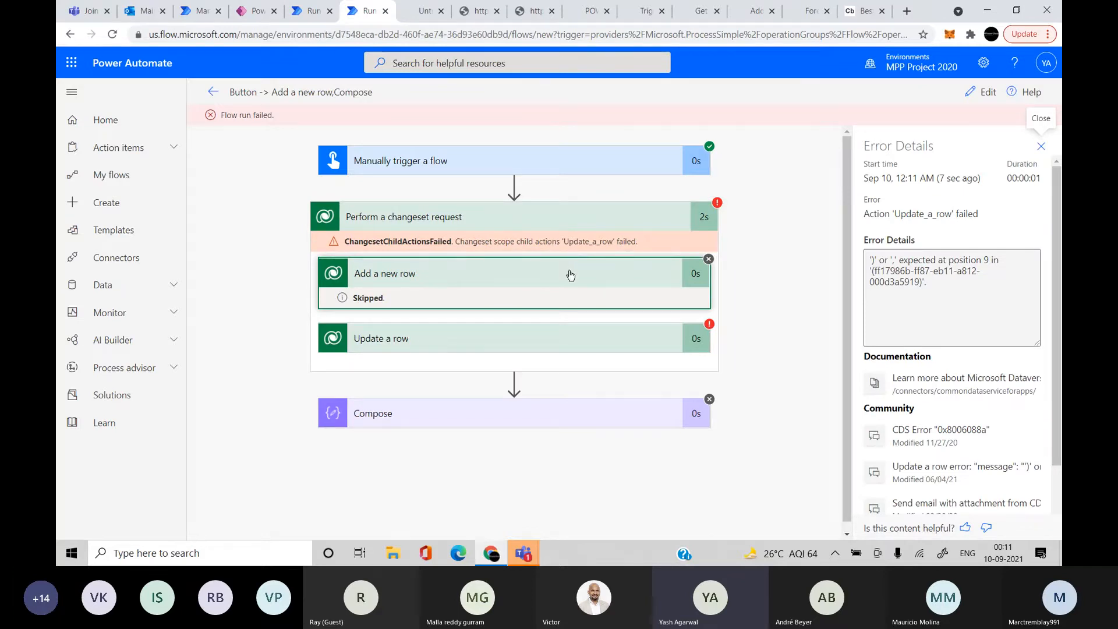
left_click(570, 336)
scroll(573, 385, "down", 3)
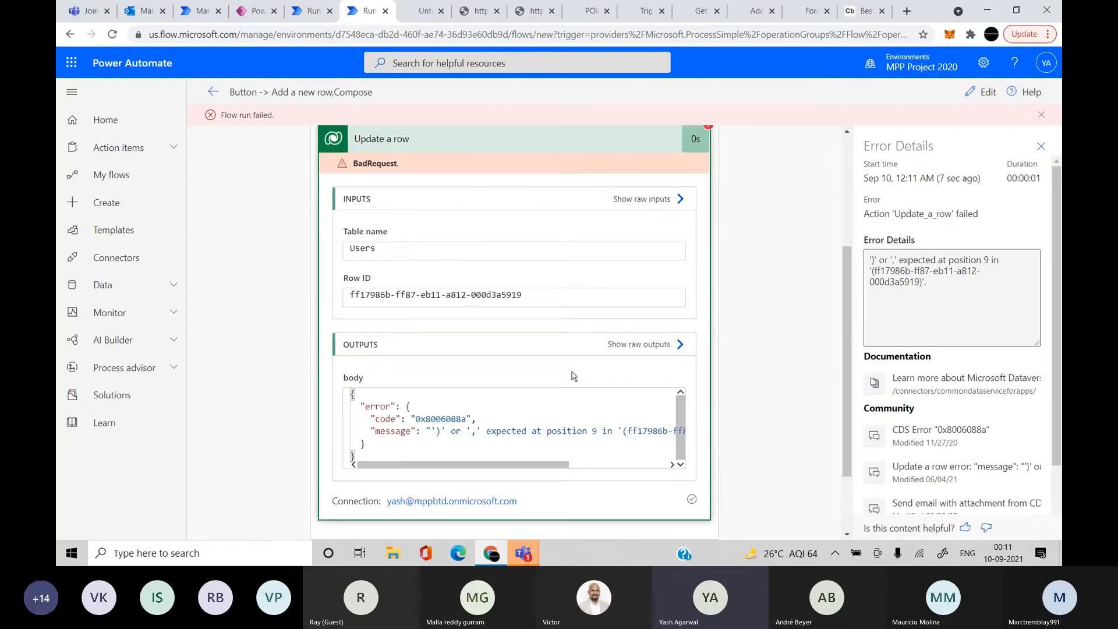
double_click(556, 303)
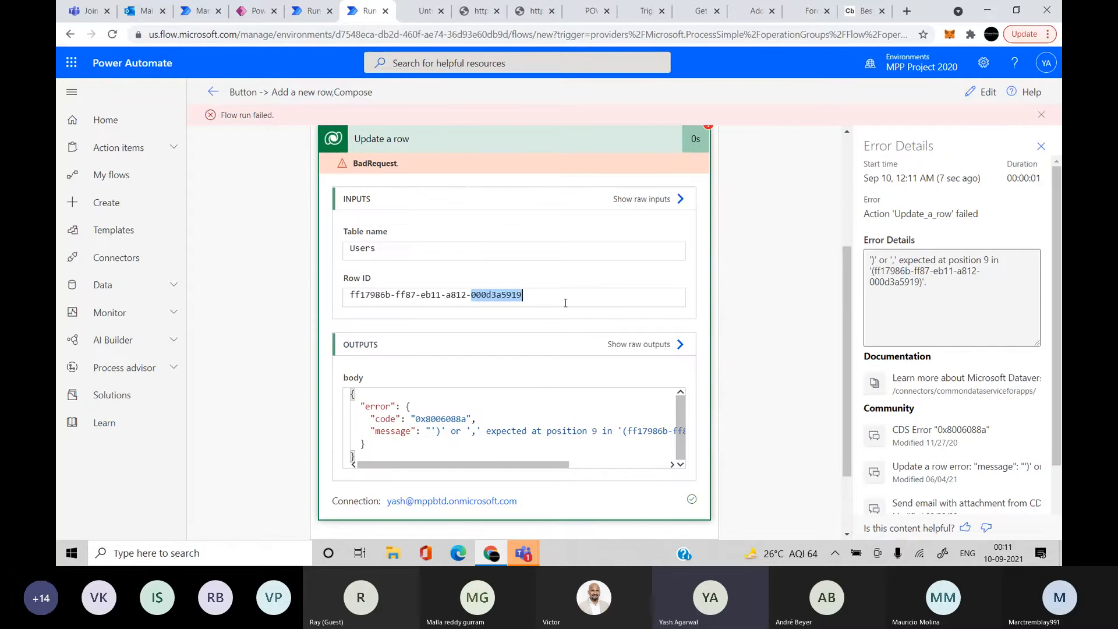
double_click(566, 303)
left_click(575, 301)
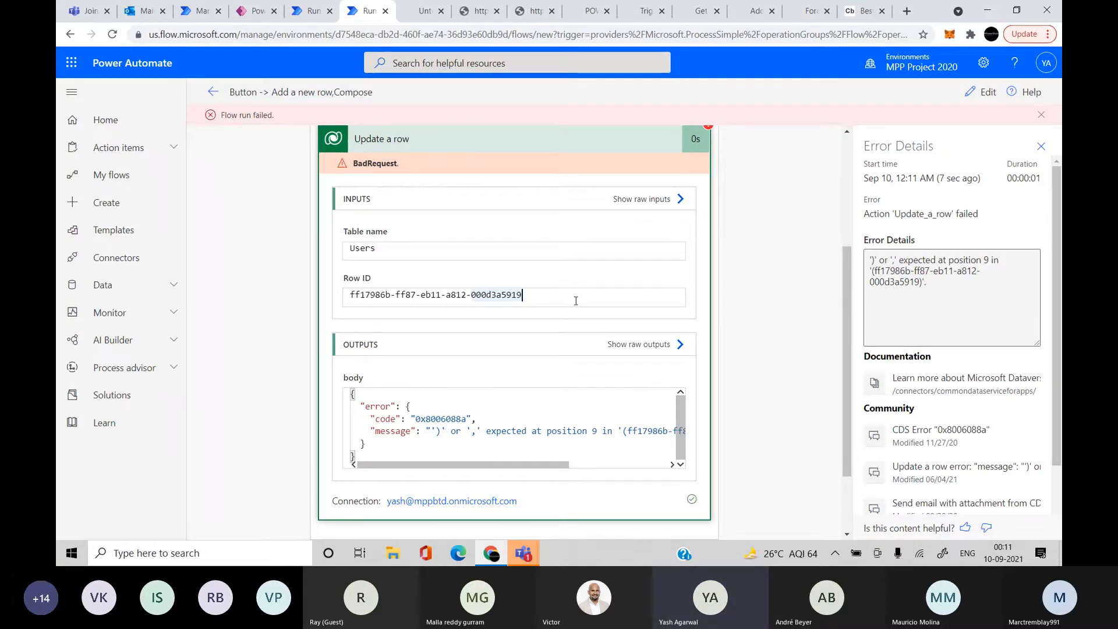
scroll(563, 407, "down", 2)
scroll(562, 407, "up", 3)
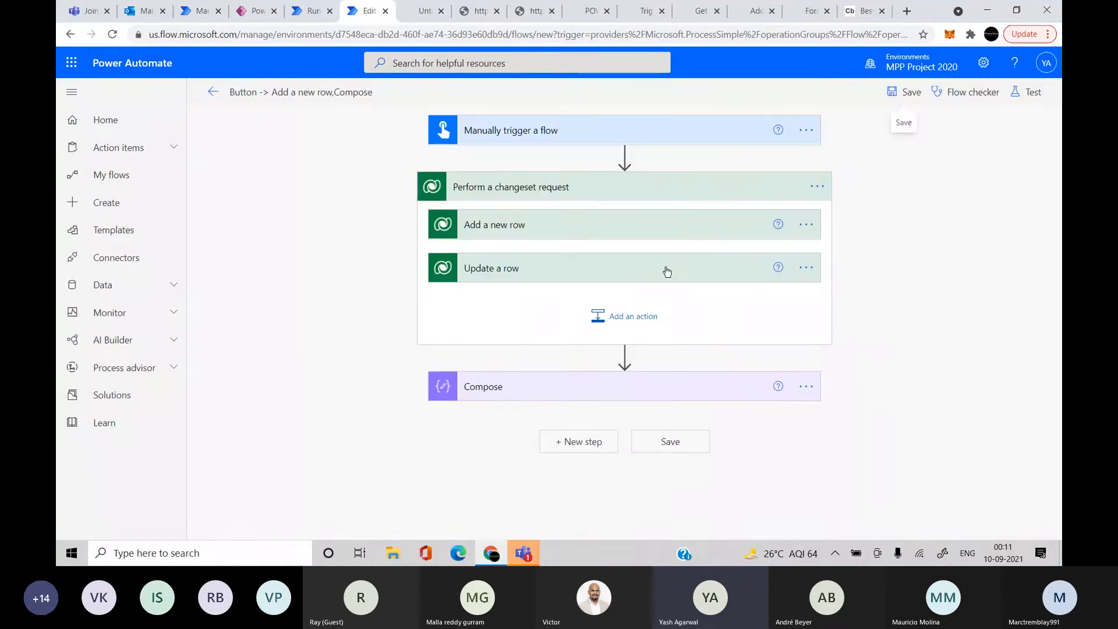
Clear the Row ID value in the Update a row step
left_click(544, 282)
left_click(545, 282)
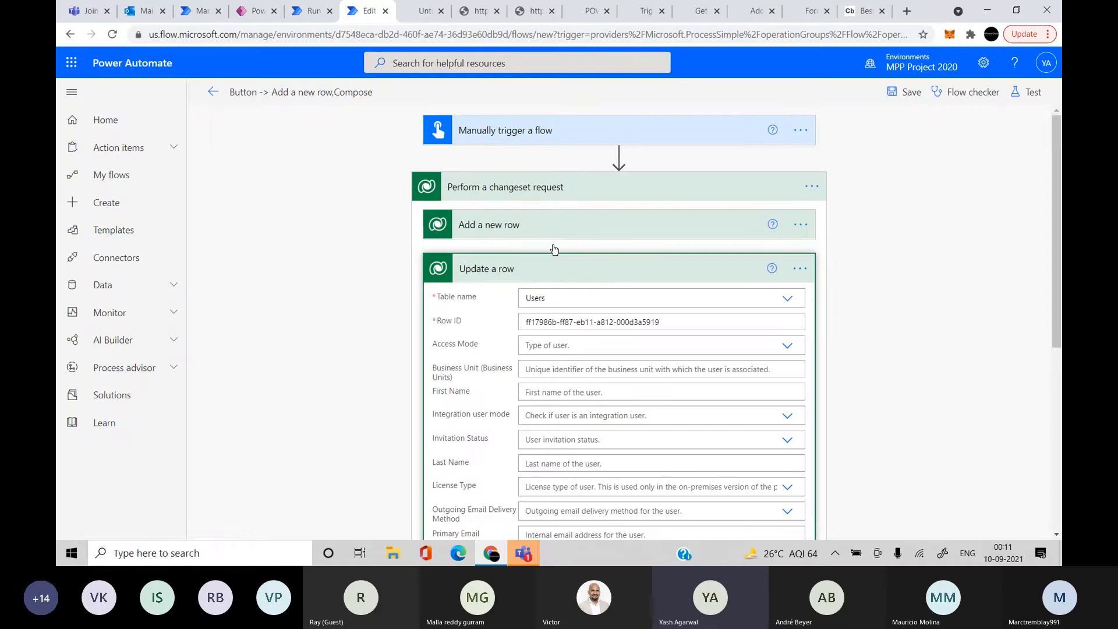
left_click(596, 371)
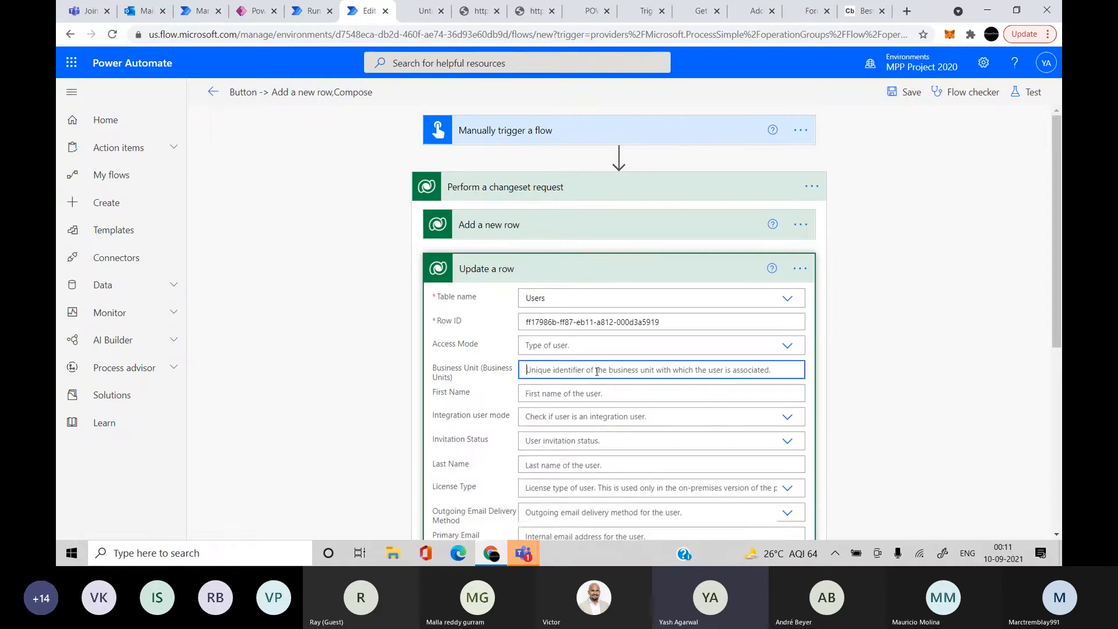
scroll(991, 458, "down", 5)
scroll(990, 459, "down", 3)
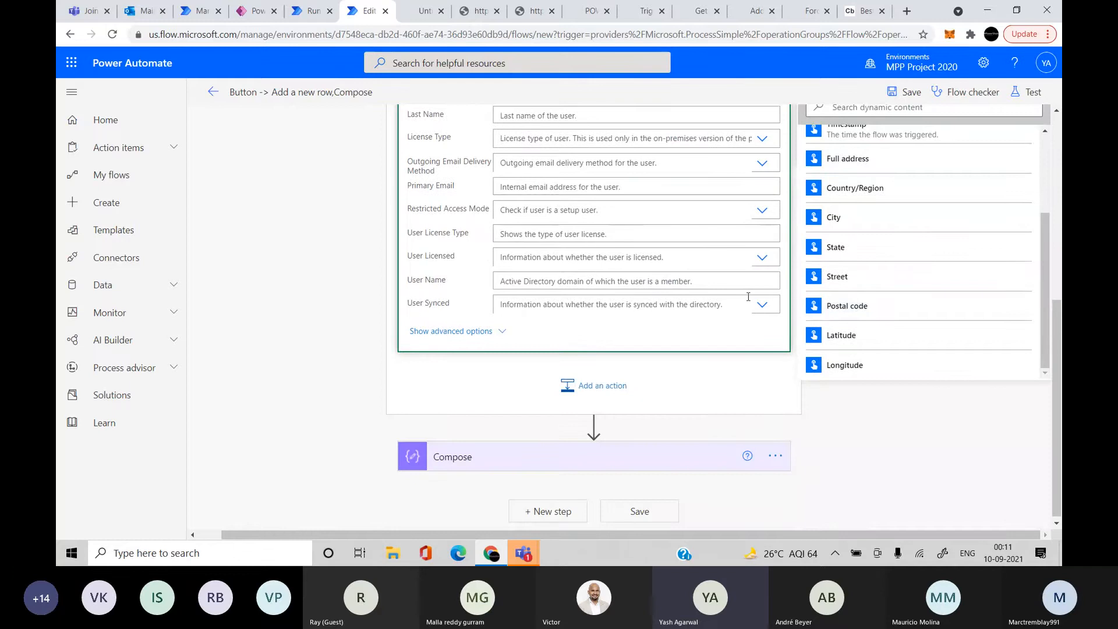
scroll(748, 297, "up", 7)
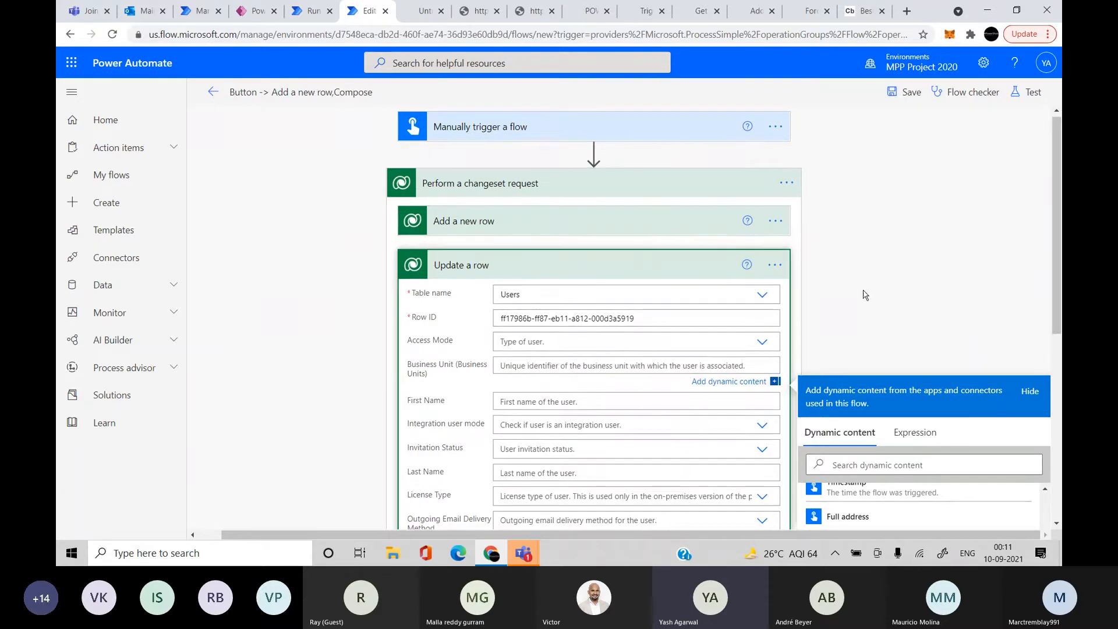
left_click(818, 306)
scroll(818, 306, "down", 1)
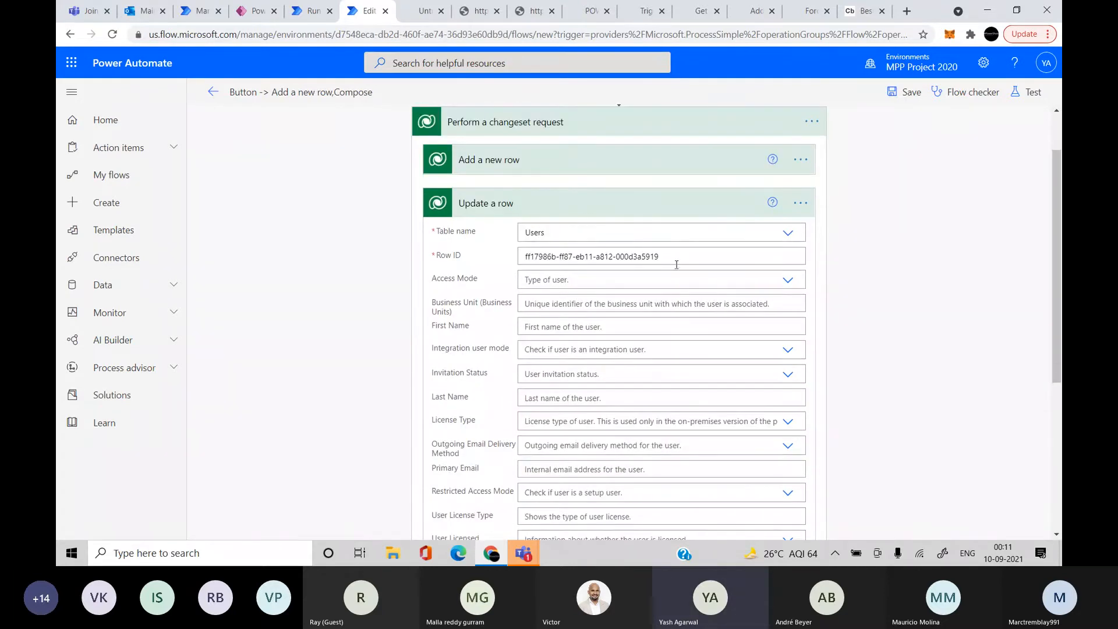
left_click_drag(677, 251, 487, 252)
key("BackSpace")
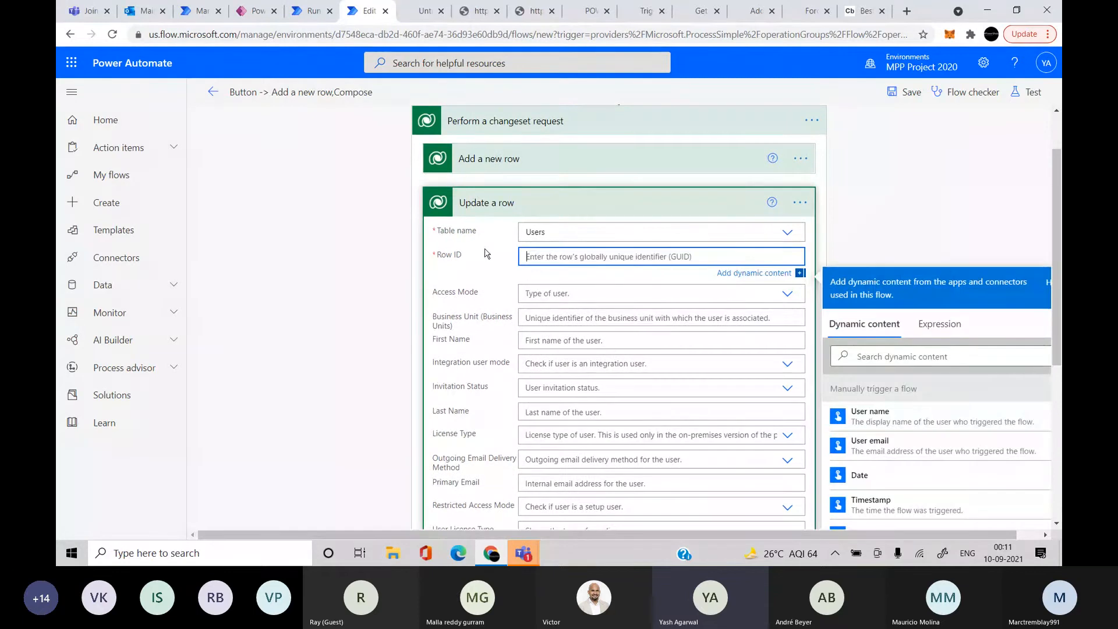
Delete the Update a row step from the changeset
left_click(799, 202)
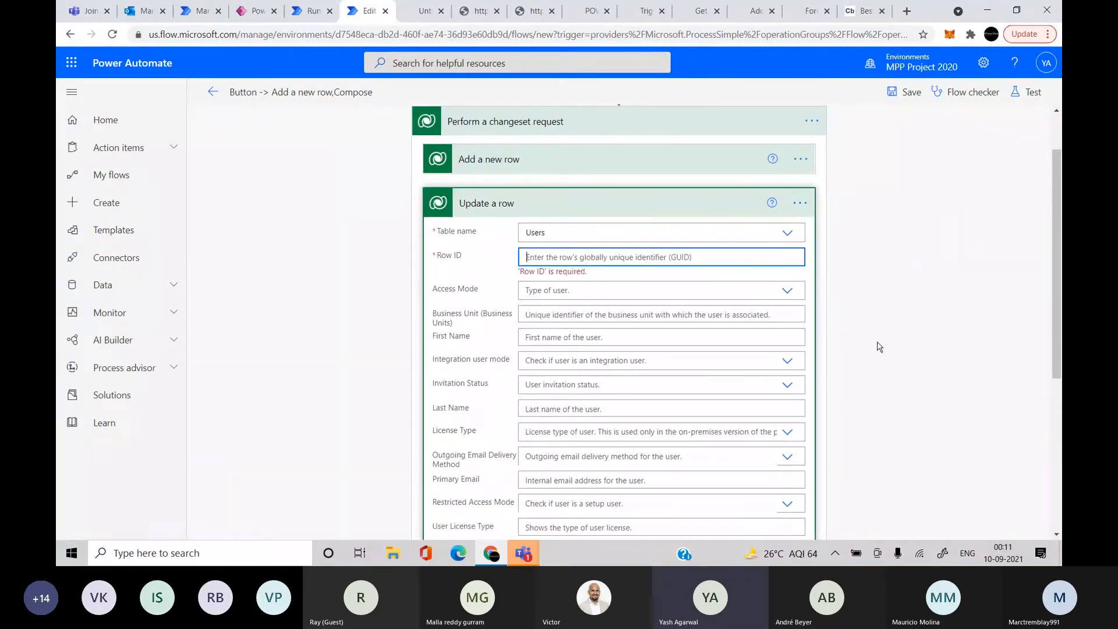
left_click(800, 203)
left_click(822, 365)
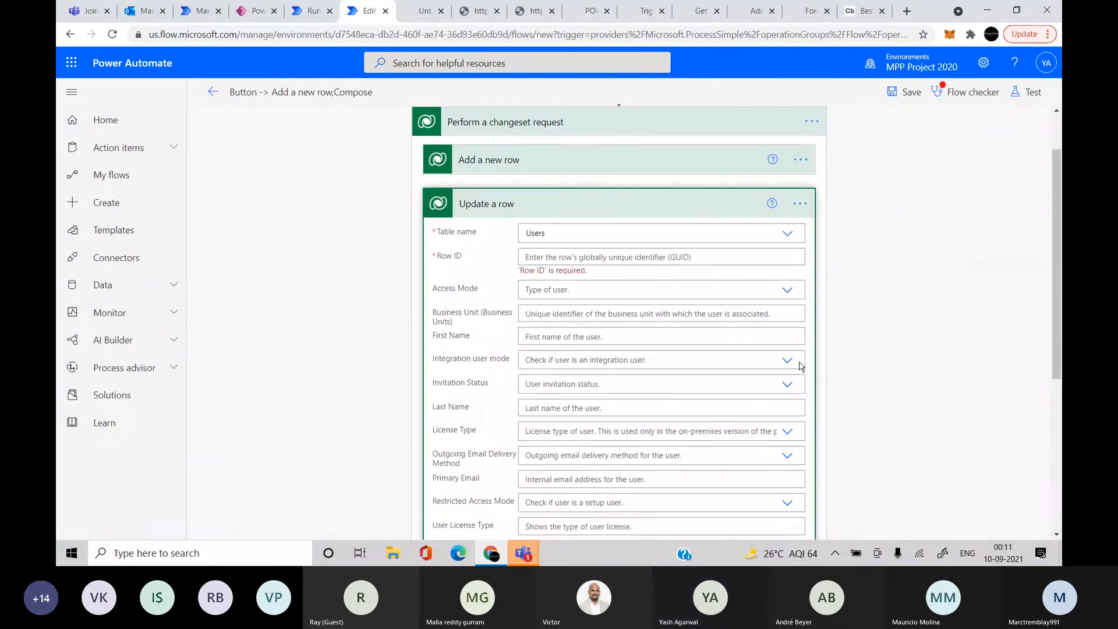
left_click(567, 321)
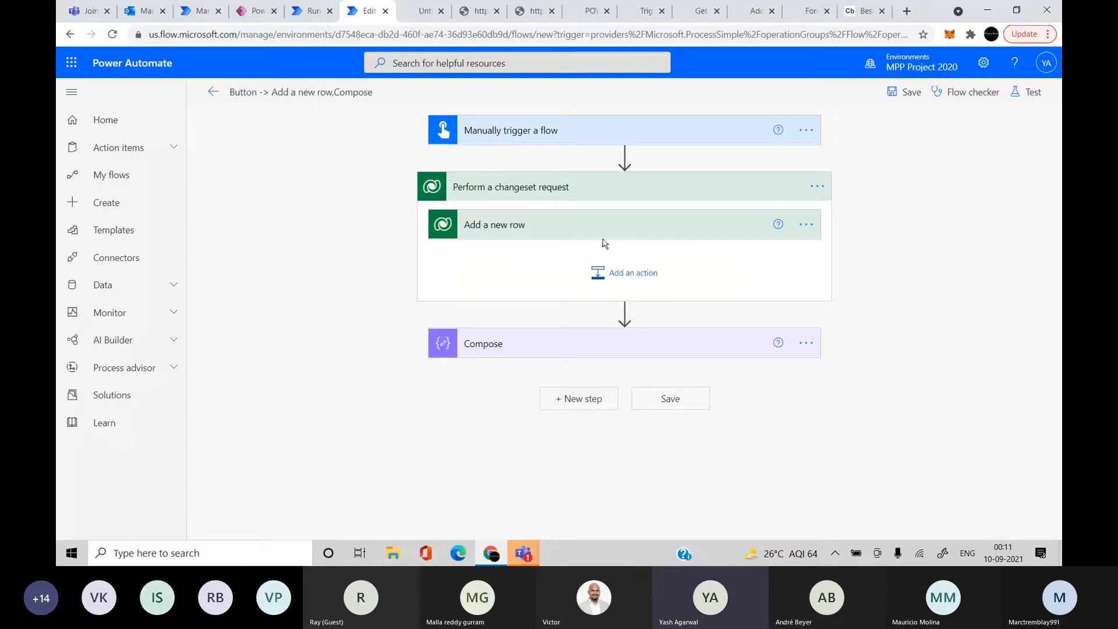
Move Add a new row out below the changeset, then delete the changeset step
left_click_drag(593, 229, 589, 315)
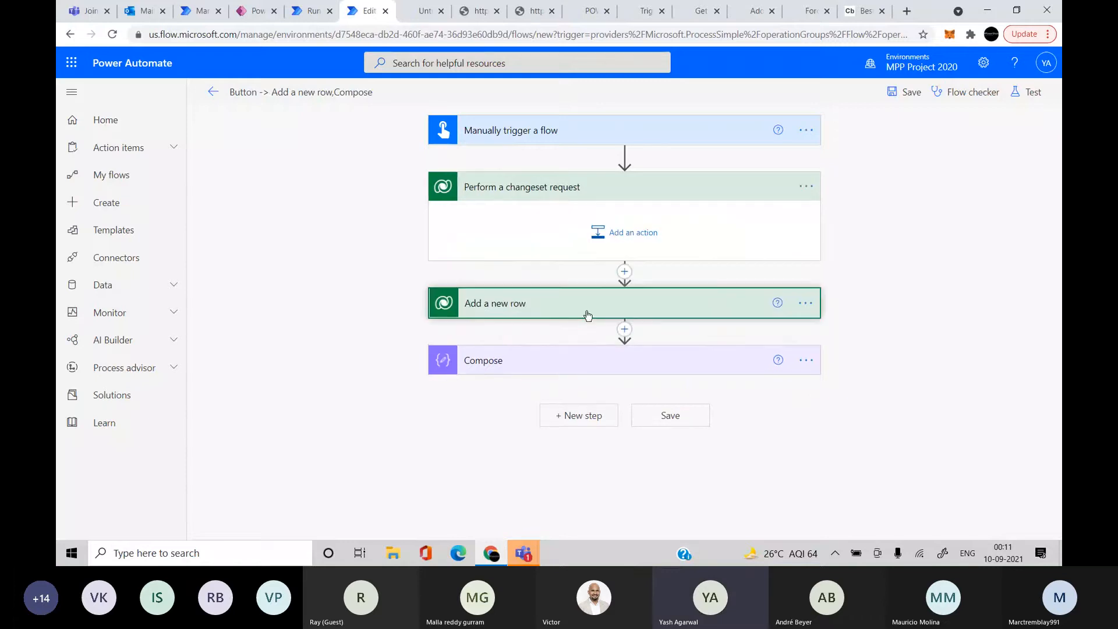
left_click(805, 187)
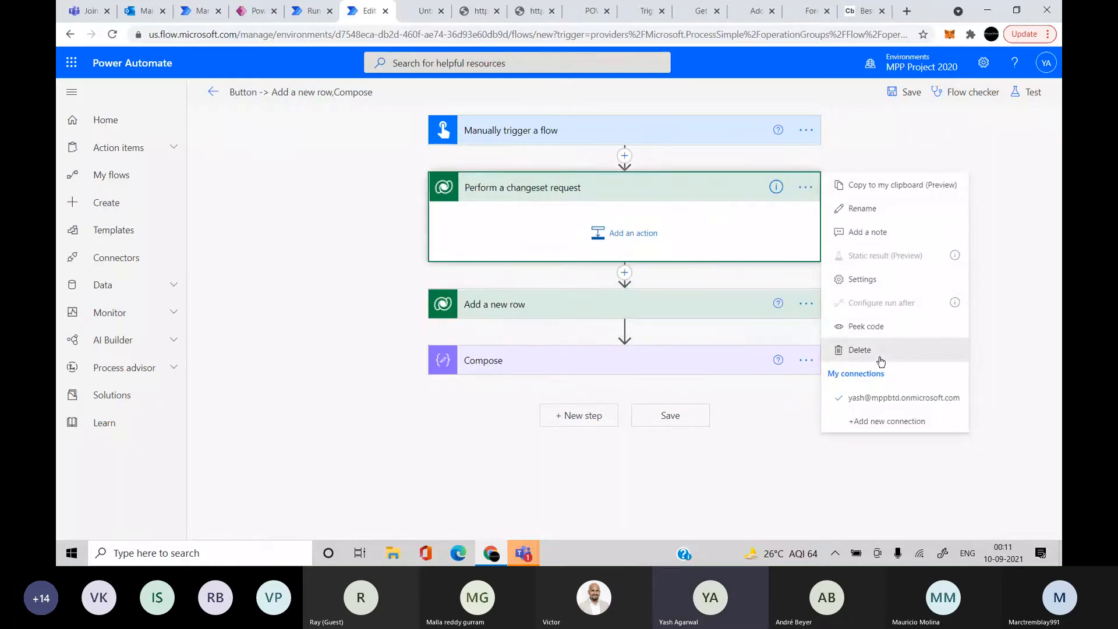
left_click(803, 350)
left_click(563, 330)
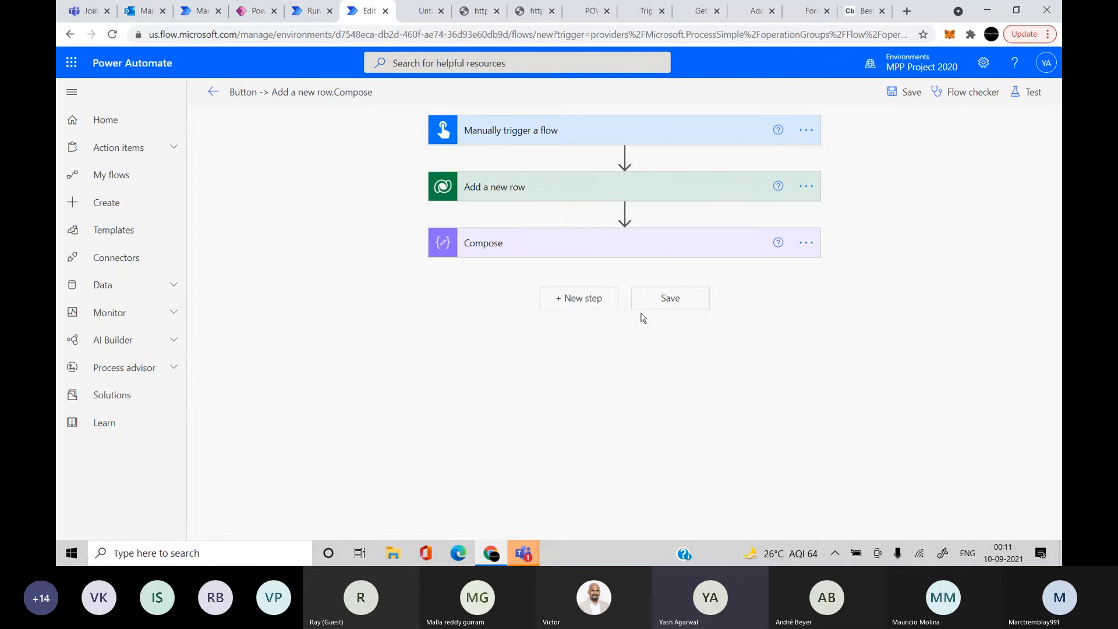
Add a Microsoft Dataverse Unrelate rows action after Add a new row, found by searching 'unrelate'
left_click(625, 211)
left_click(621, 233)
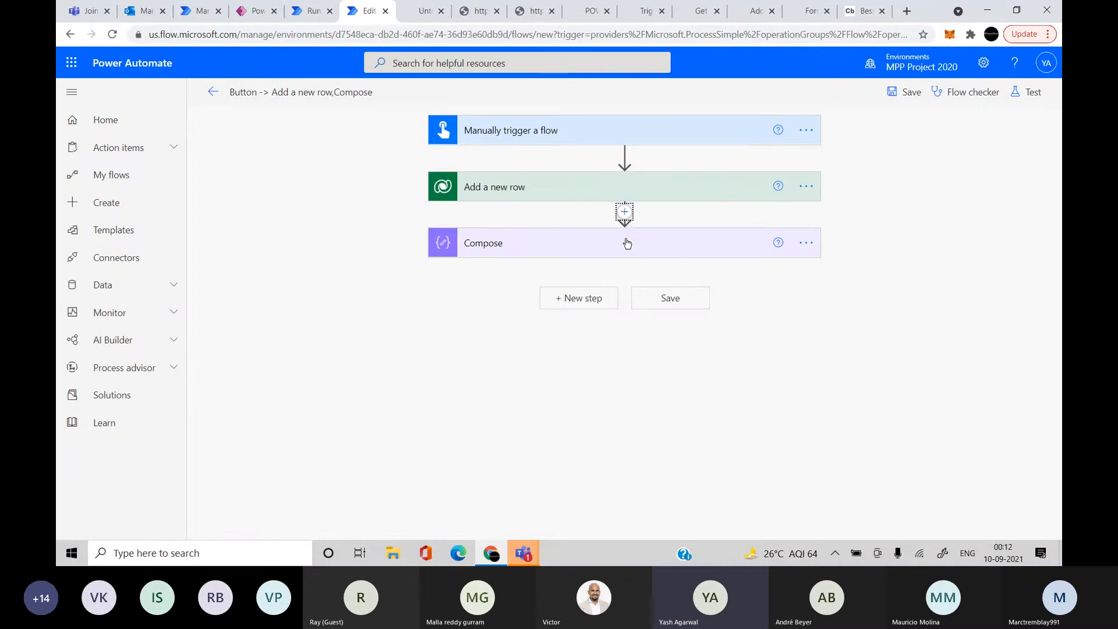
type("r")
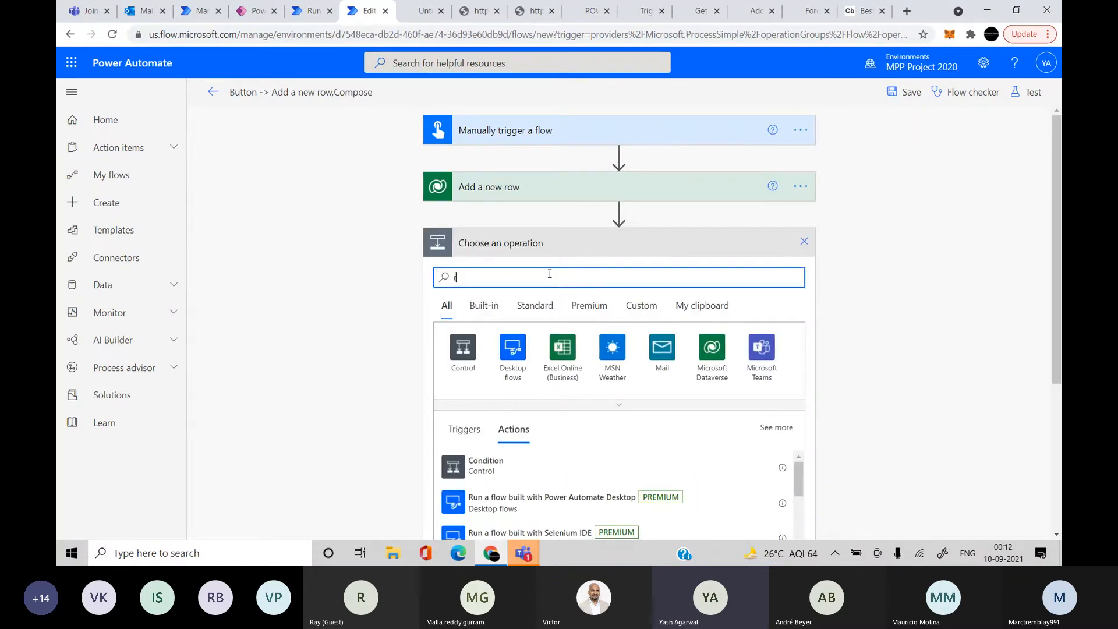
type("elation")
key("BackSpace")
key("BackSpace")
key("BackSpace")
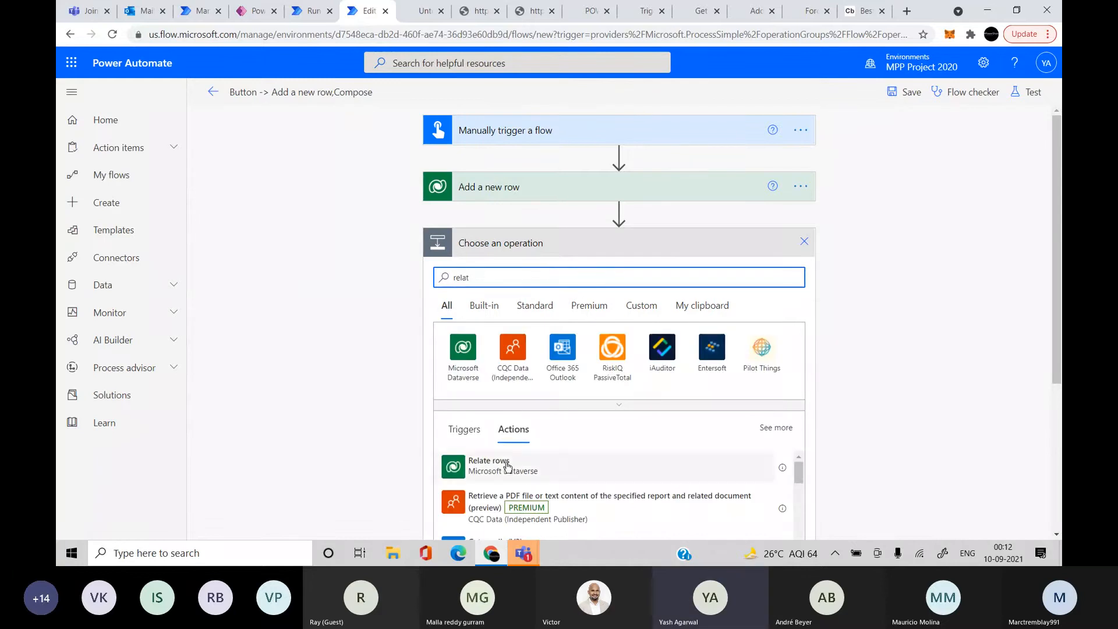
double_click(499, 278)
type("unrelate")
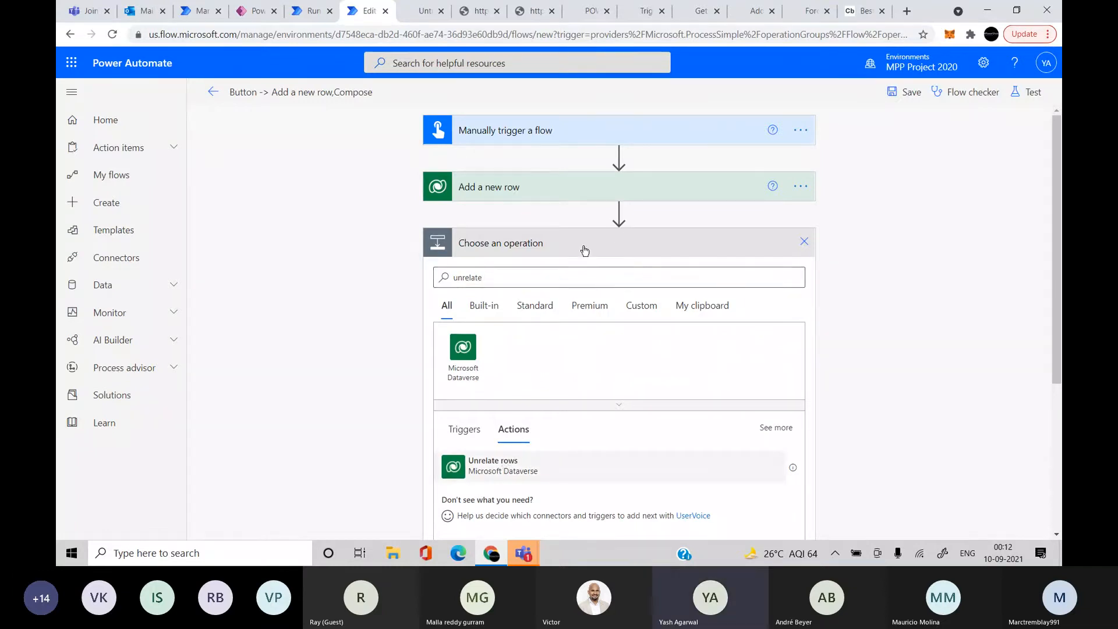
left_click(573, 191)
left_click(573, 190)
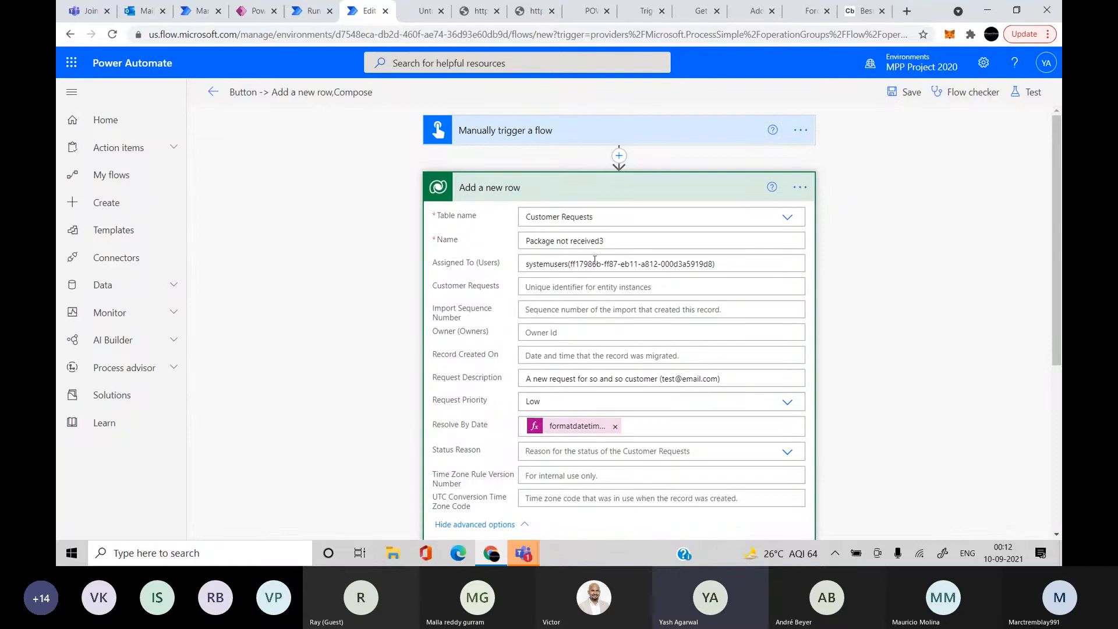
scroll(594, 259, "down", 5)
Set Unrelate rows' table to Customer Requests and its Row ID to the Customer Requests identifier token
left_click(595, 322)
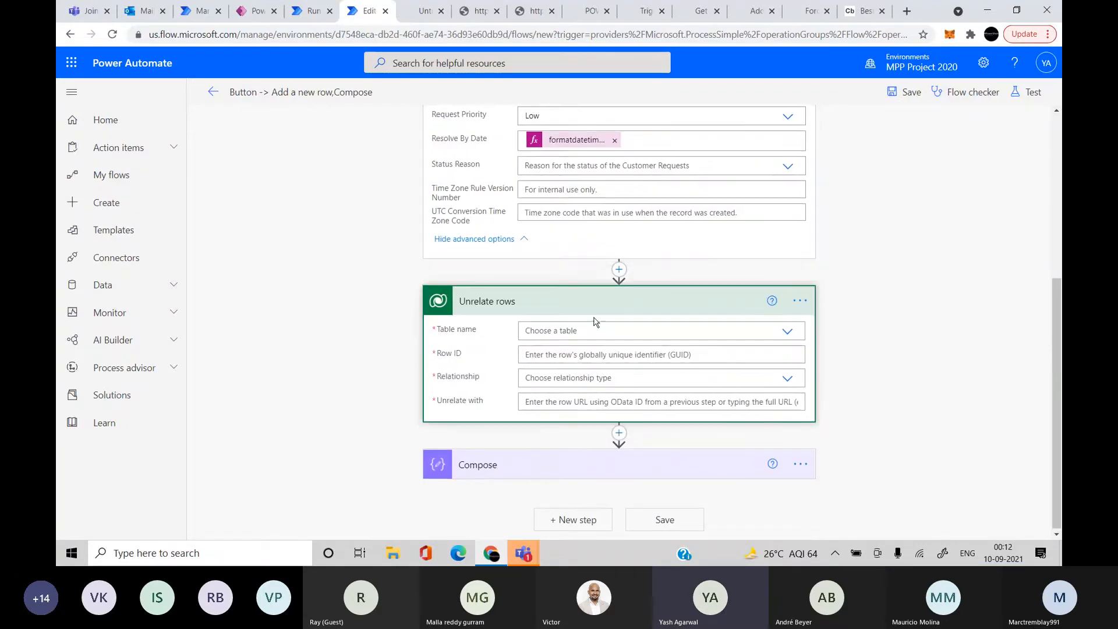
left_click(584, 330)
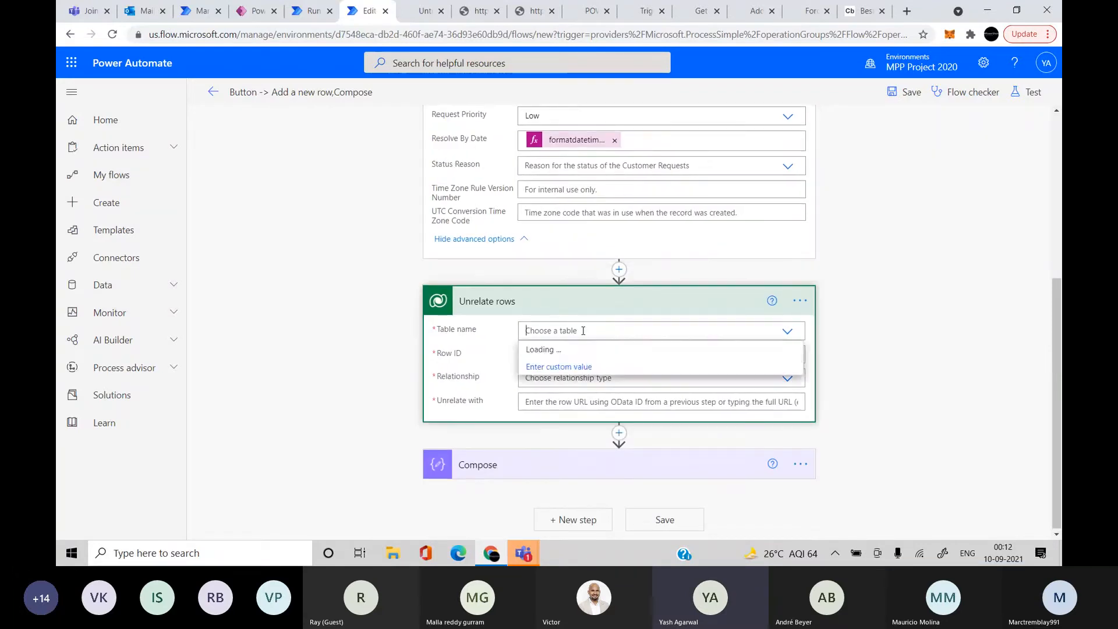
type("cust")
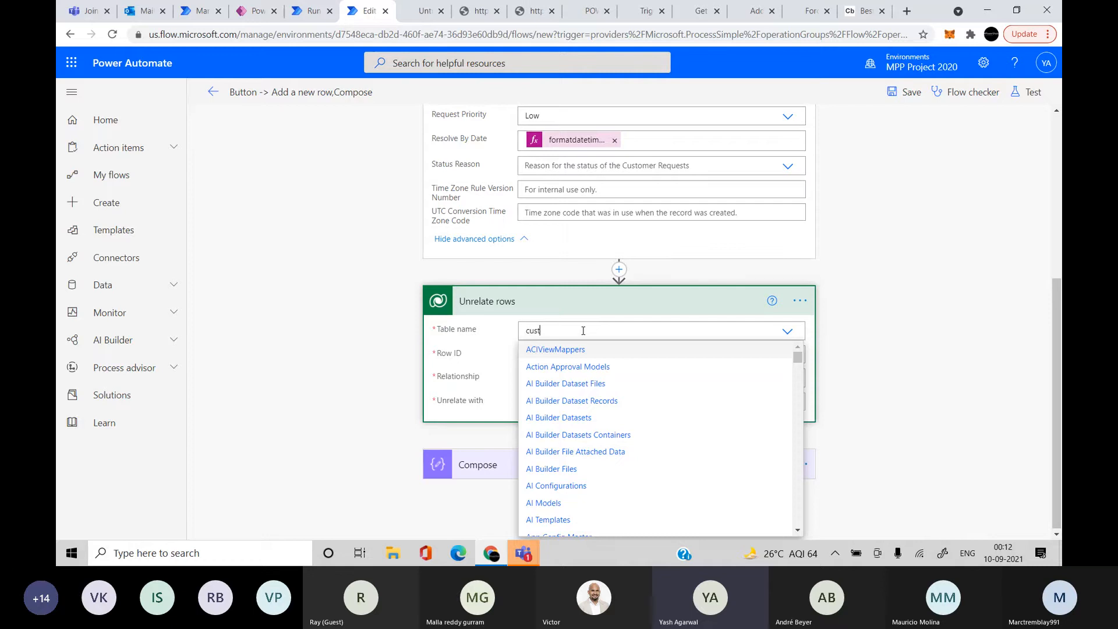
type("om")
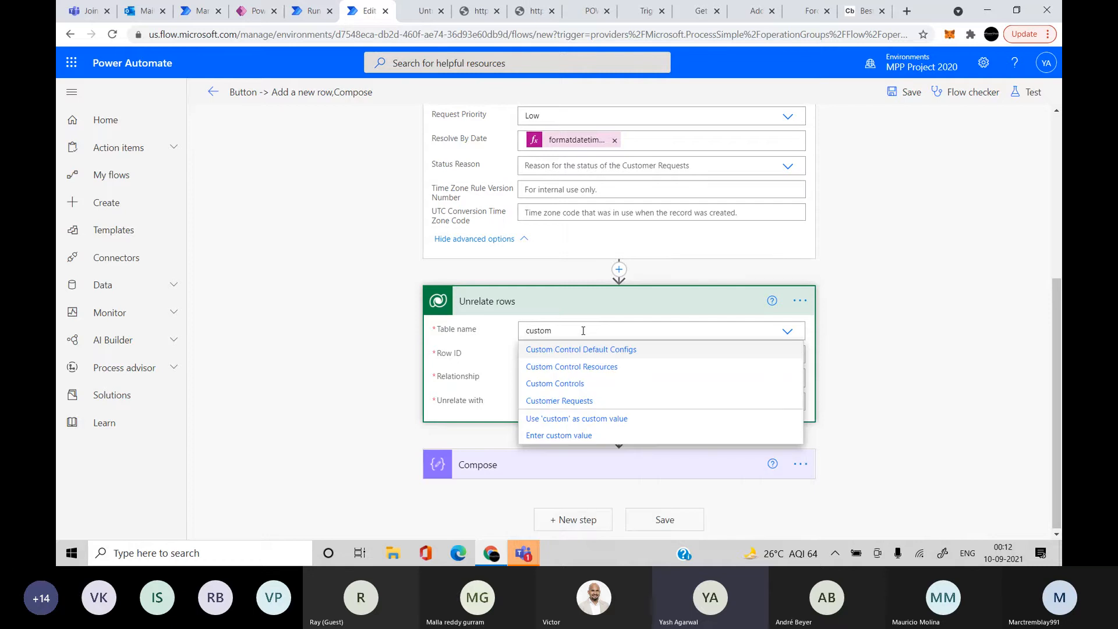
left_click(573, 401)
left_click(561, 355)
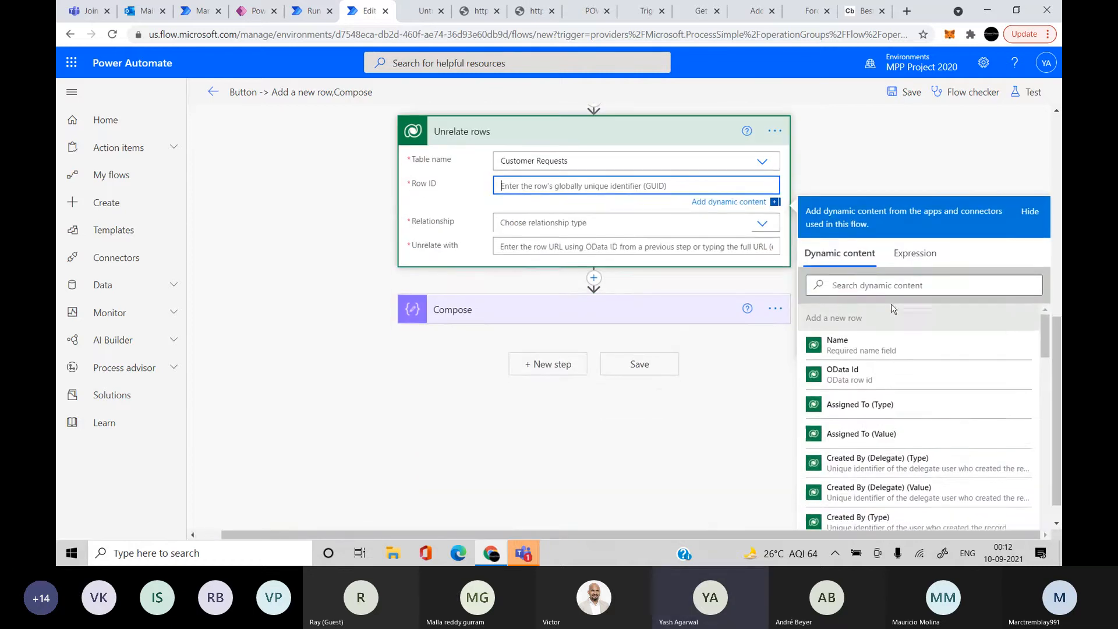
left_click(897, 285)
type("custom")
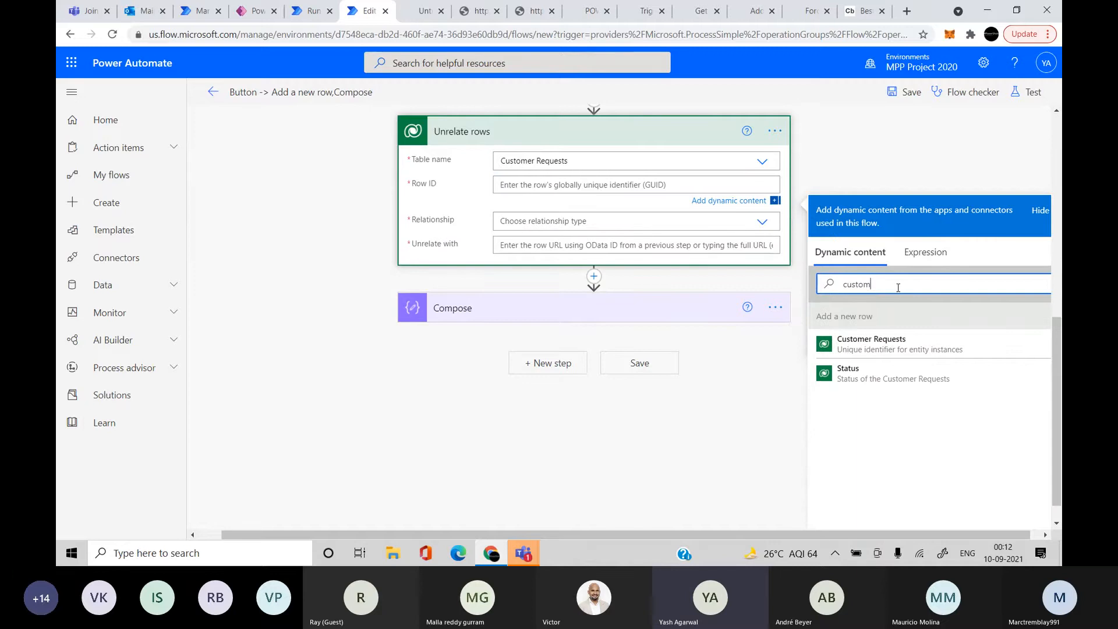
left_click(872, 343)
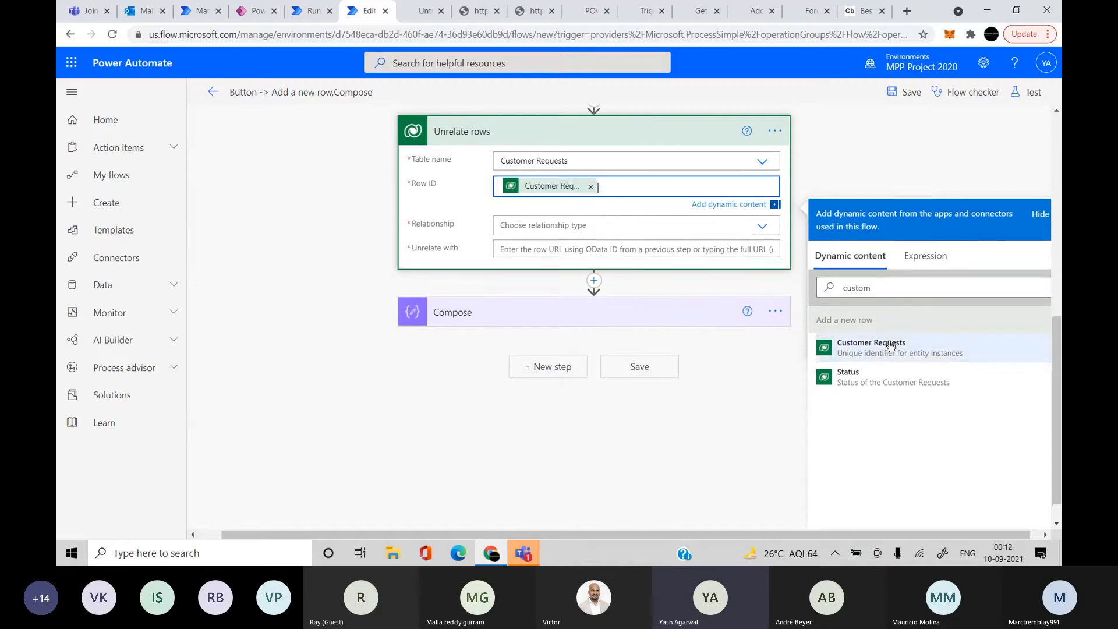
Browse the Relationship options and close the list without choosing one
left_click(577, 226)
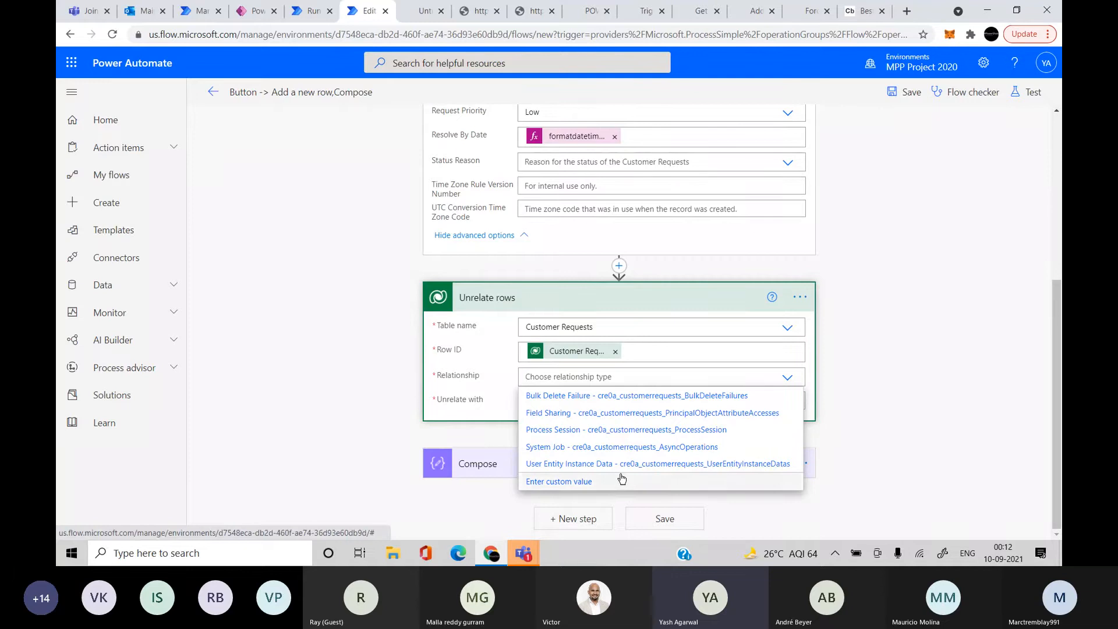
left_click(872, 391)
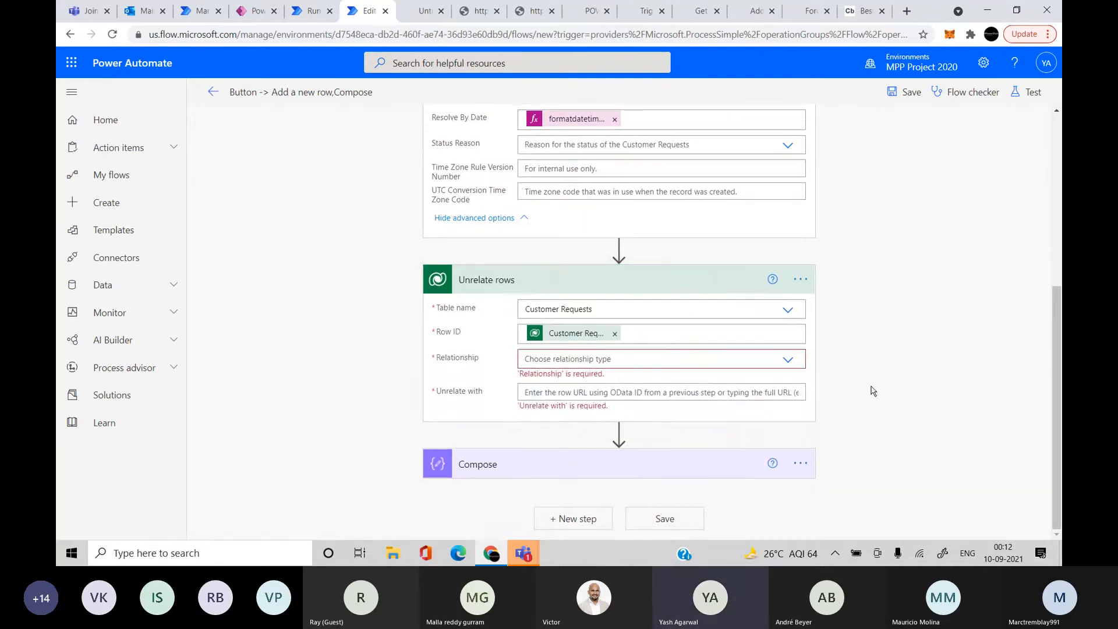
left_click(787, 359)
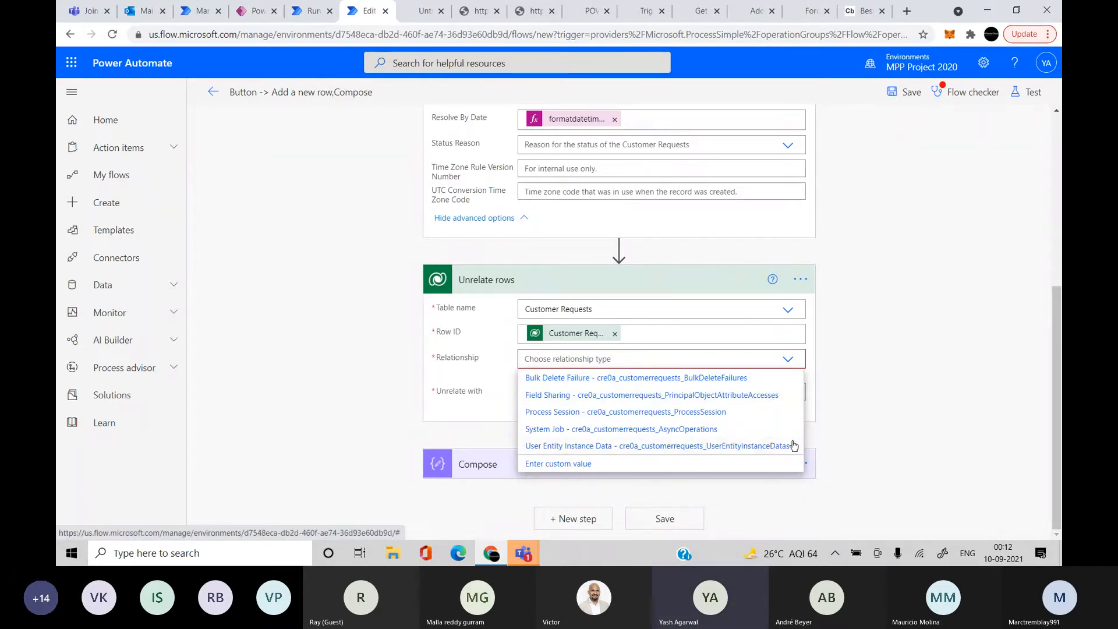
left_click(447, 177)
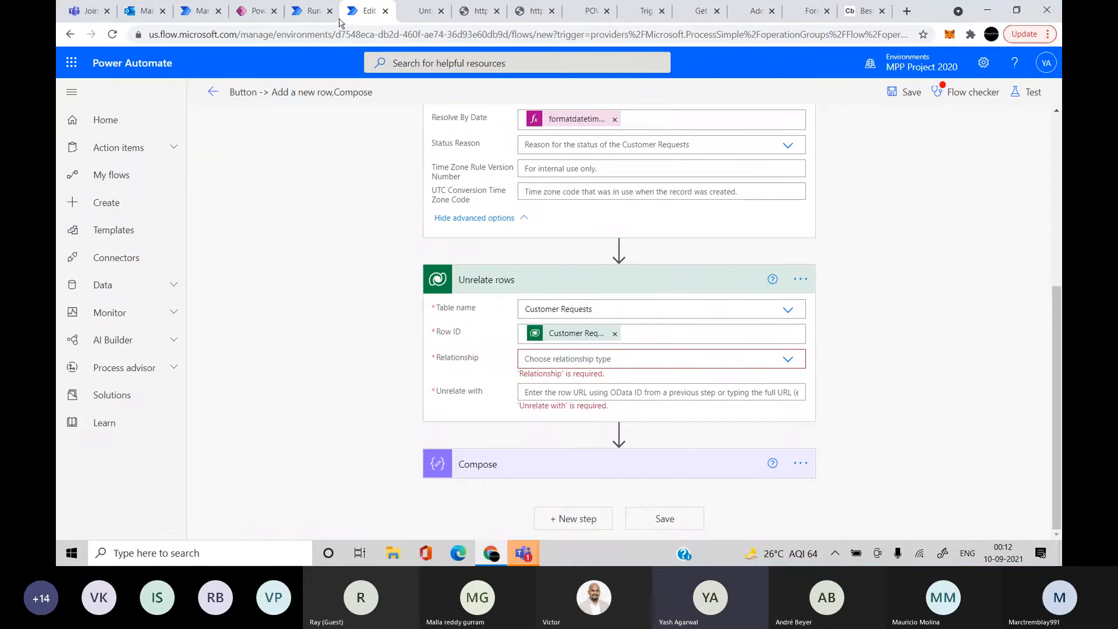
Copy the Assigned To relationship name from the Customer Requests table's Relationships in the solution
left_click(310, 11)
left_click(234, 17)
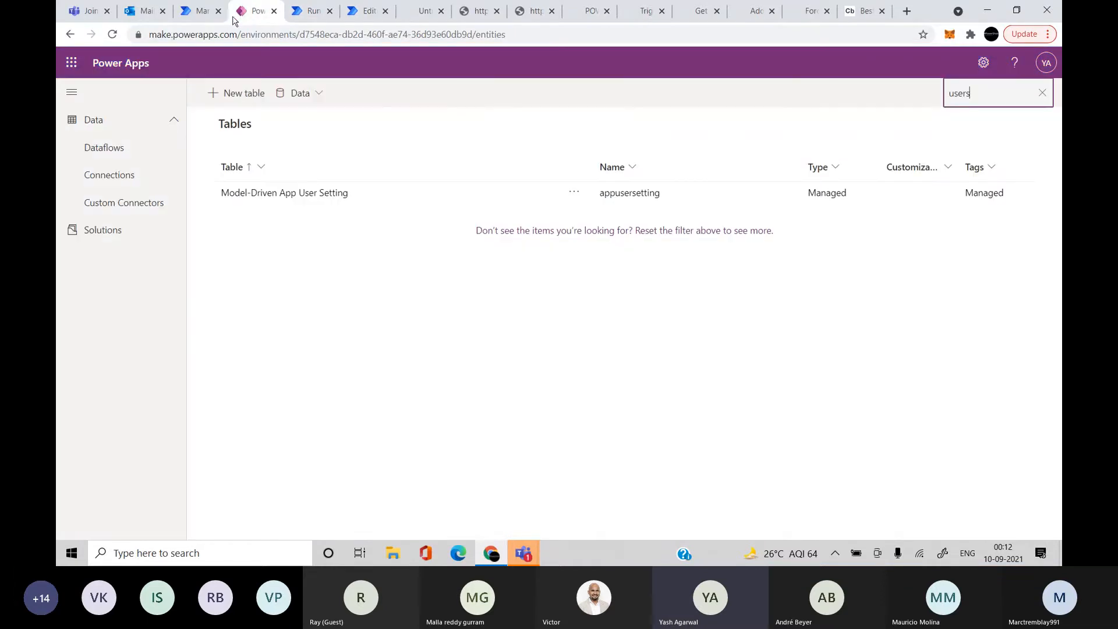
left_click(201, 12)
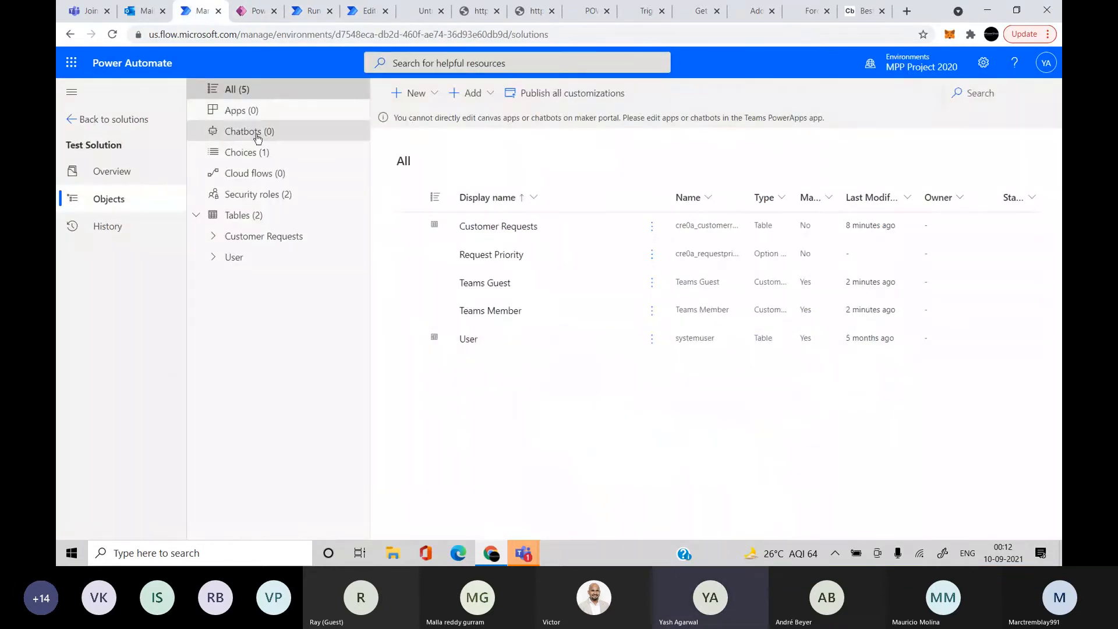
left_click(289, 237)
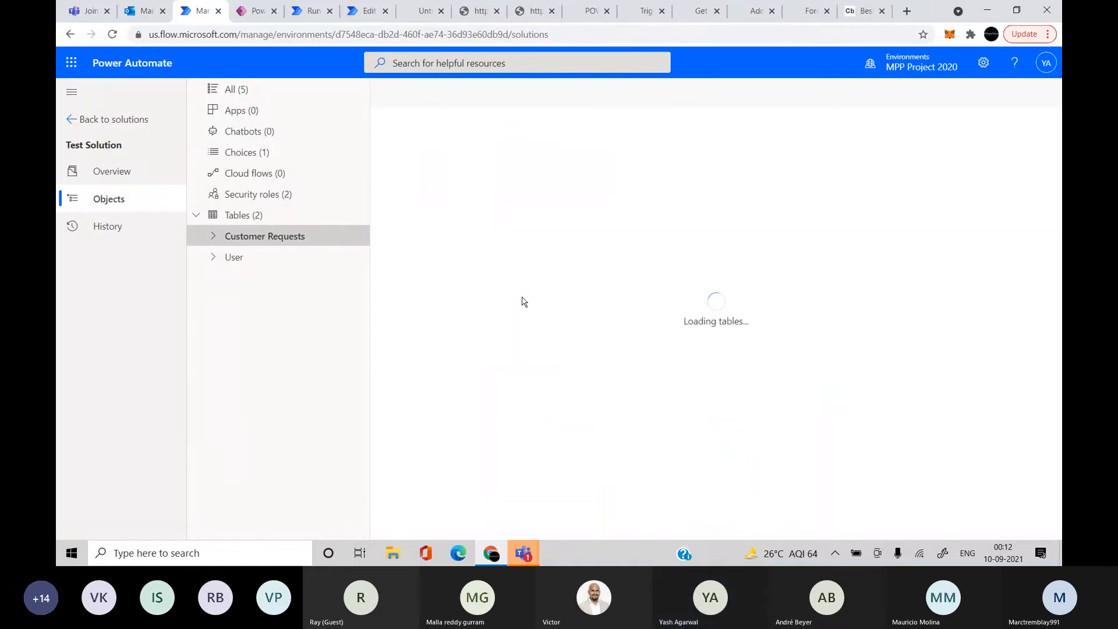
left_click(485, 171)
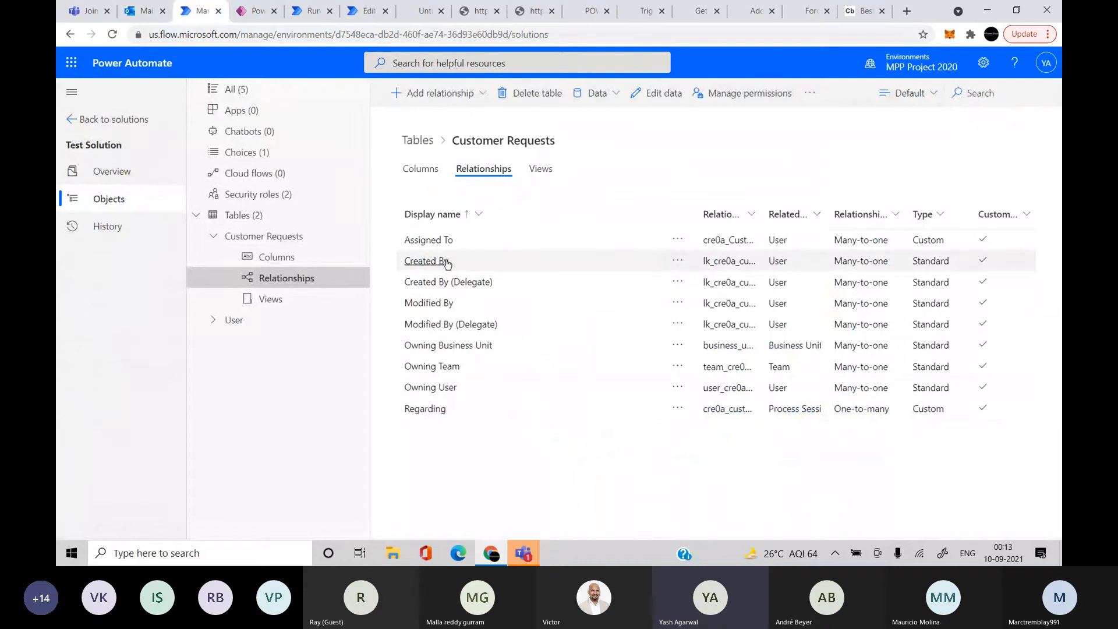
left_click(429, 241)
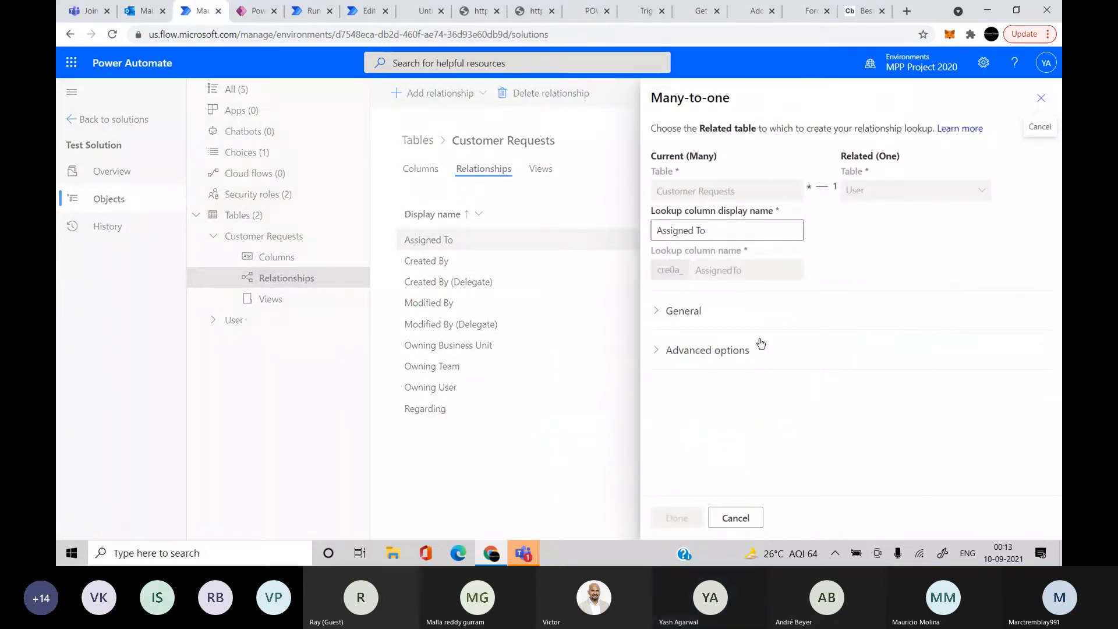
left_click(670, 311)
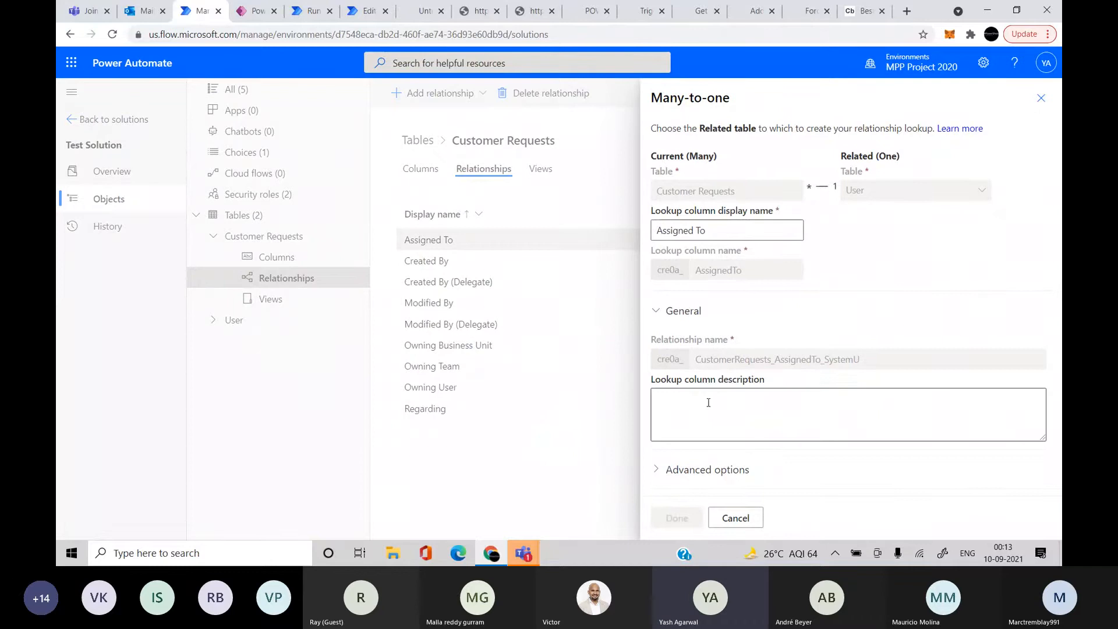
double_click(776, 360)
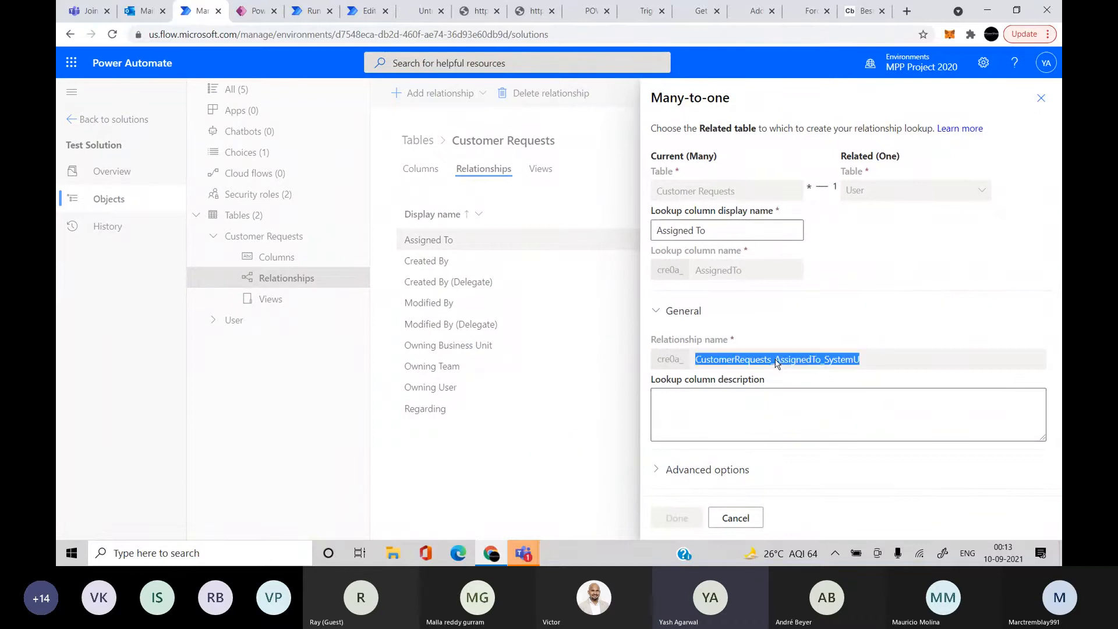
left_click(363, 12)
left_click(615, 361)
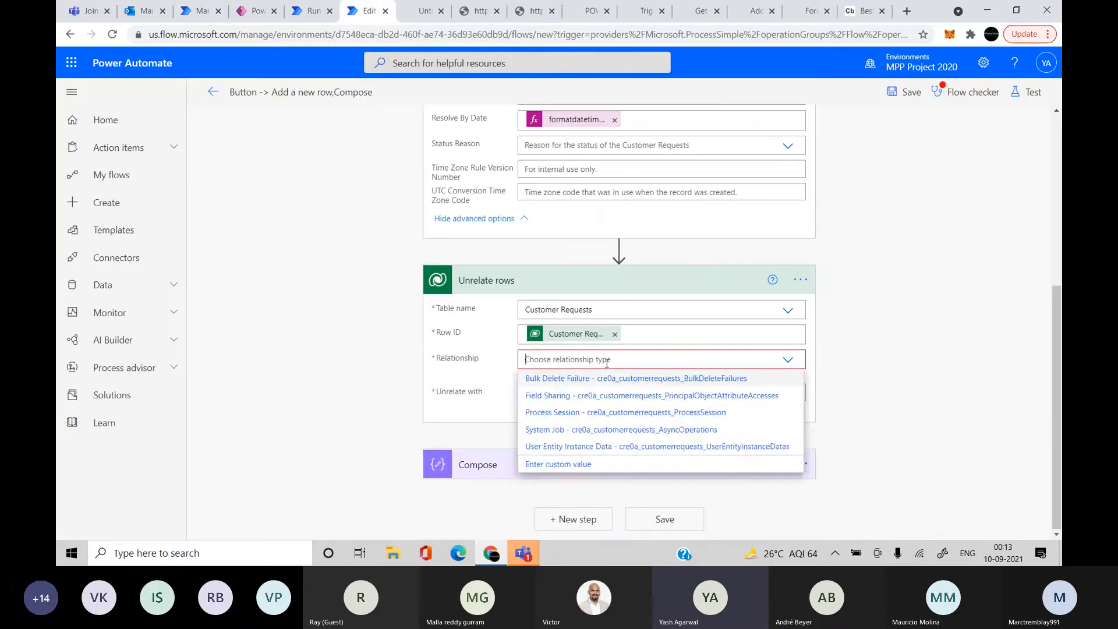
Enter cre0a_CustomerRequests_AssignedTo_SystemU as a custom Relationship value in Unrelate rows
left_click(642, 466)
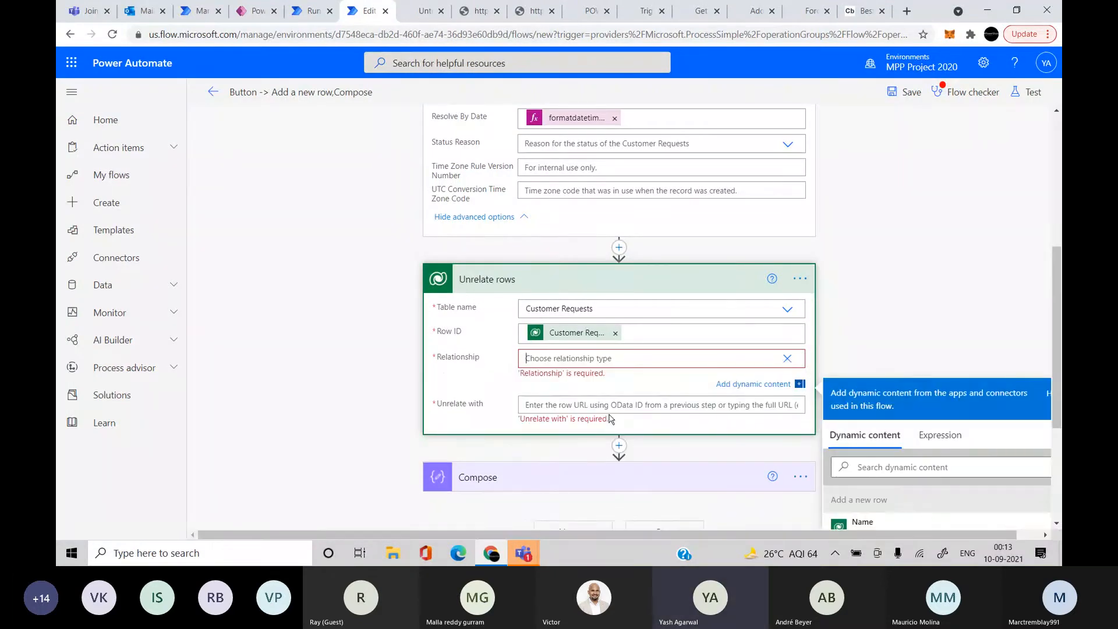
key("ctrl+v")
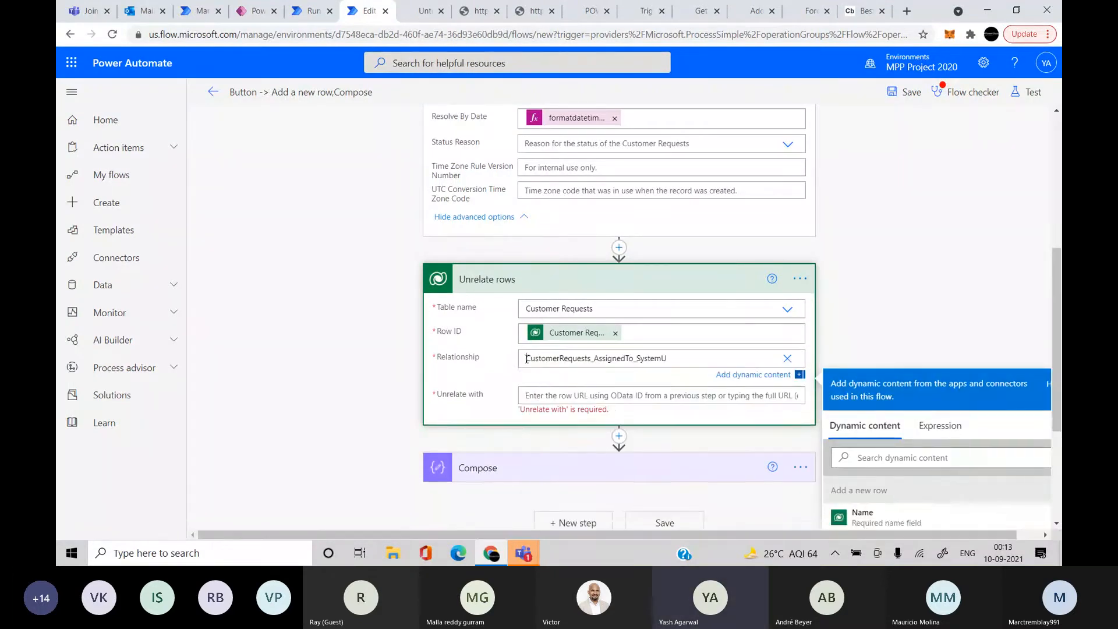
left_click(307, 12)
left_click(193, 12)
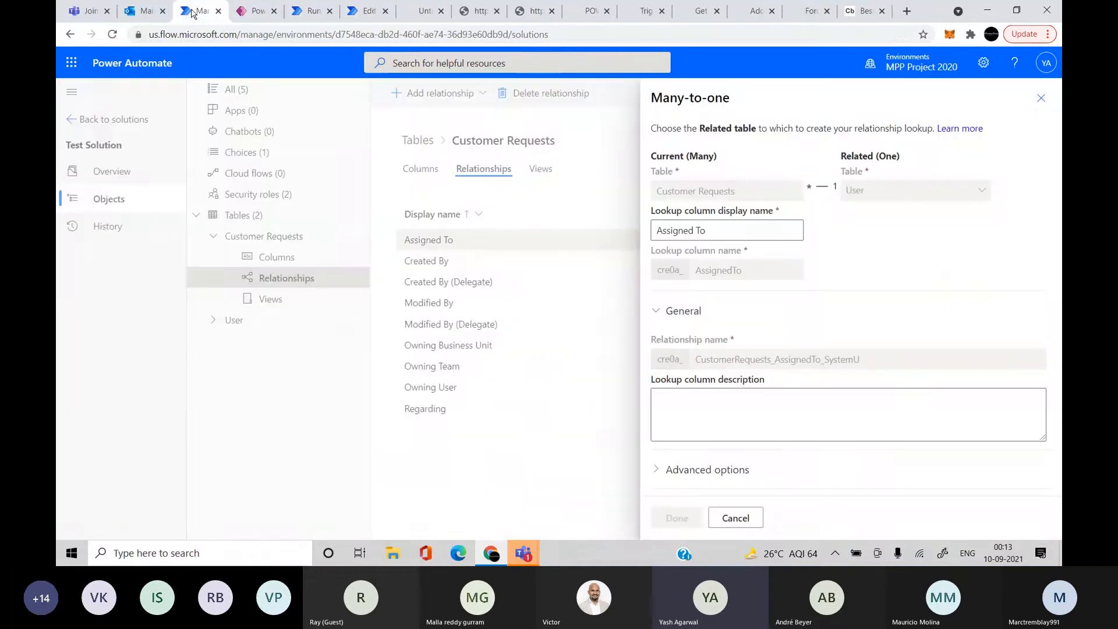
left_click(358, 11)
type("cre")
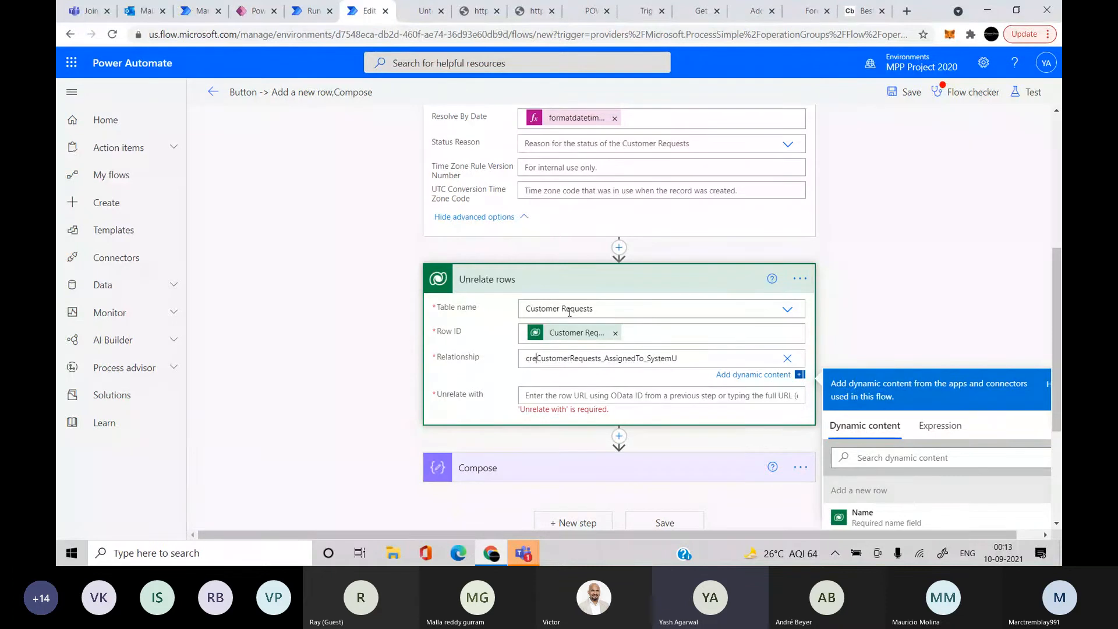
type("0a_")
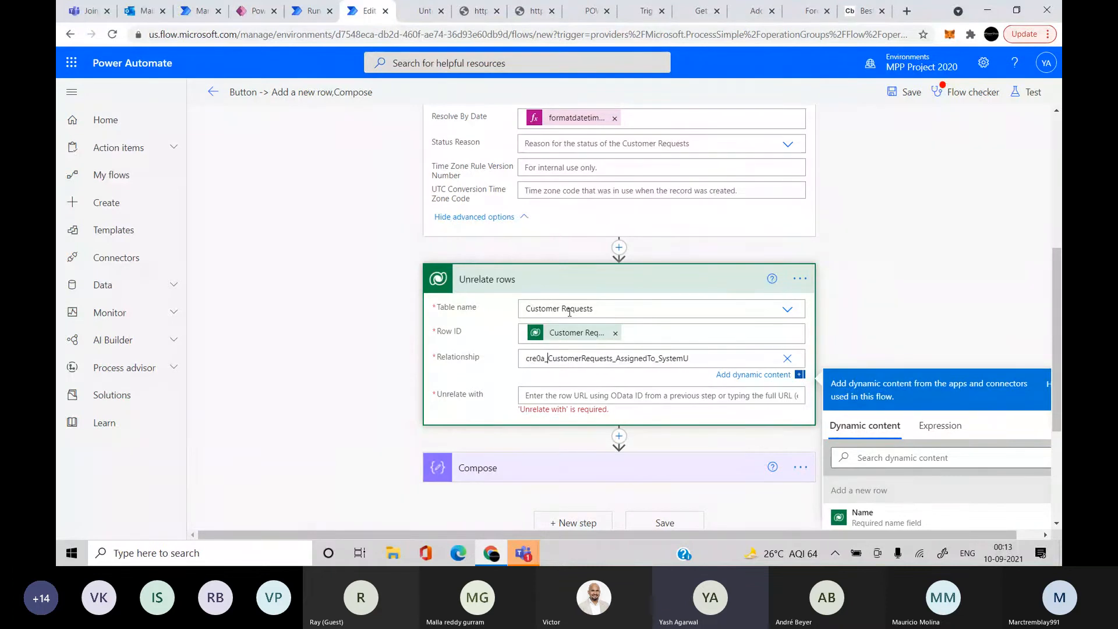
left_click(624, 401)
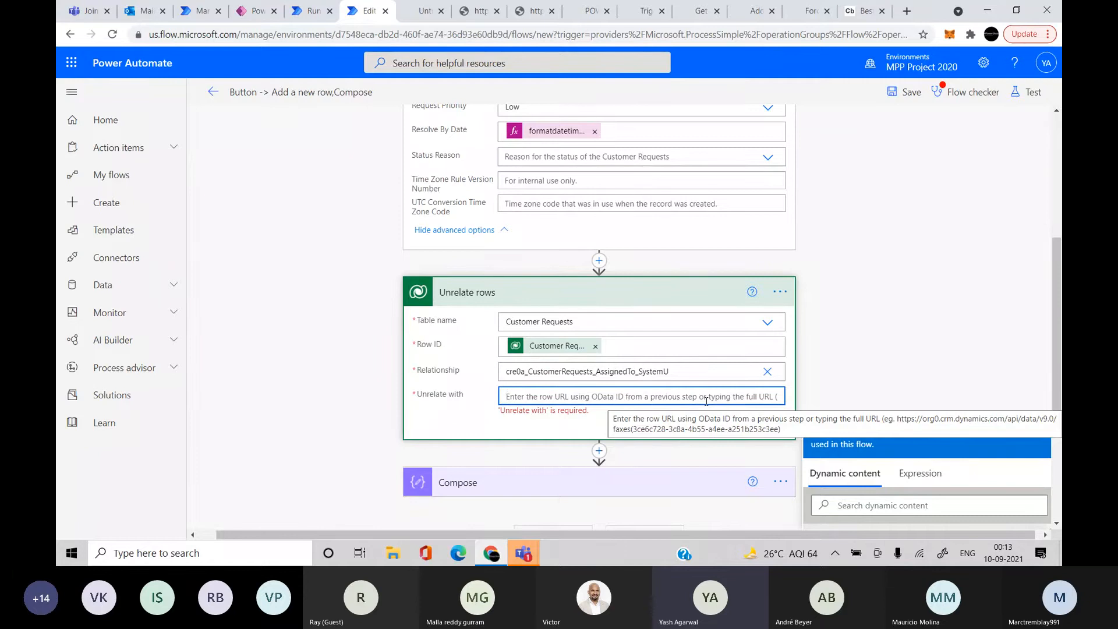
Duplicate the earlier successful run's browser tab, then go to Code Beautify's JSON Viewer
left_click(297, 14)
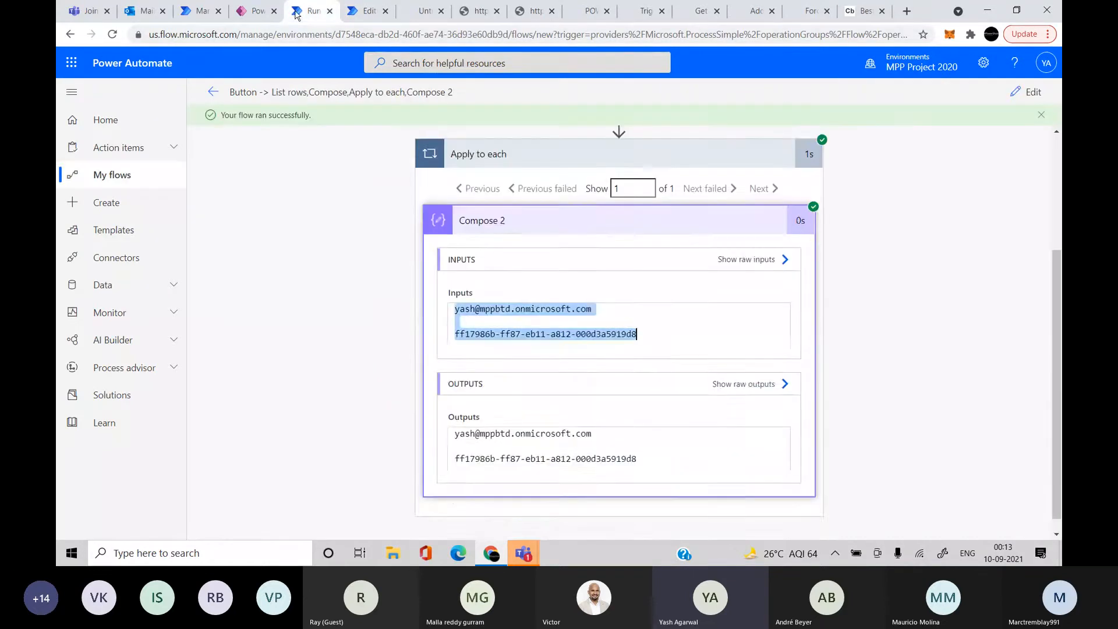
left_click(336, 298)
scroll(337, 299, "up", 3)
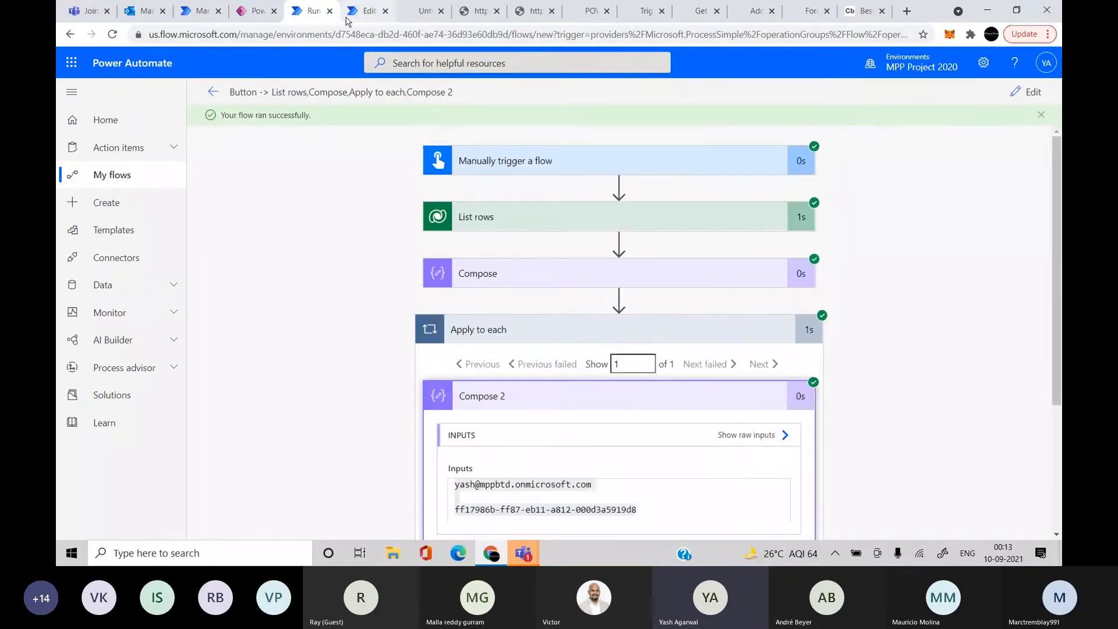
right_click(298, 12)
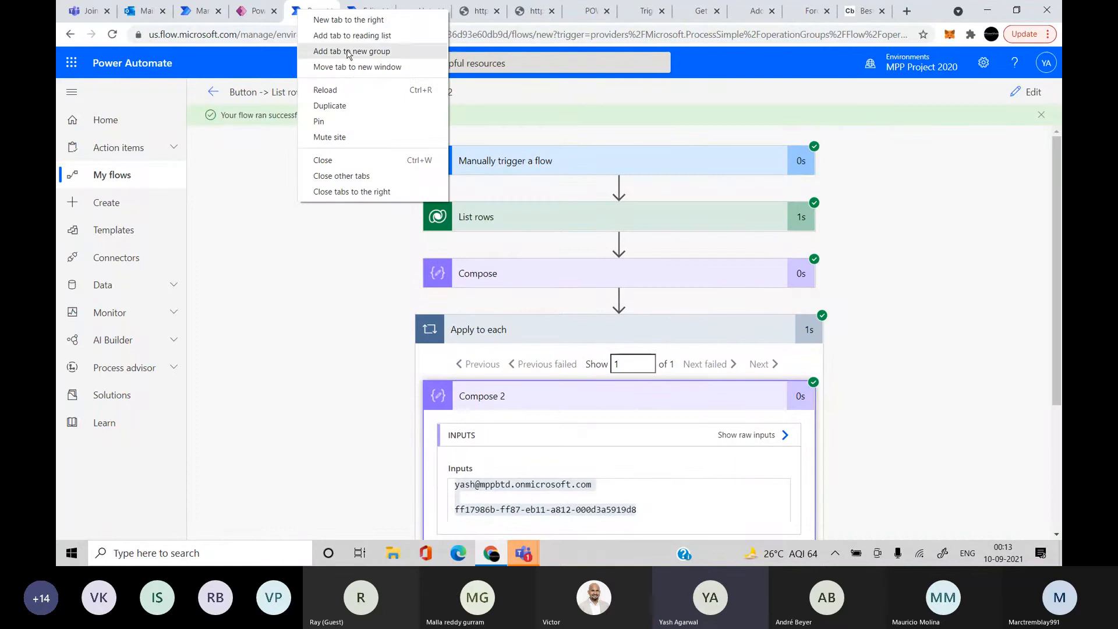
left_click(330, 106)
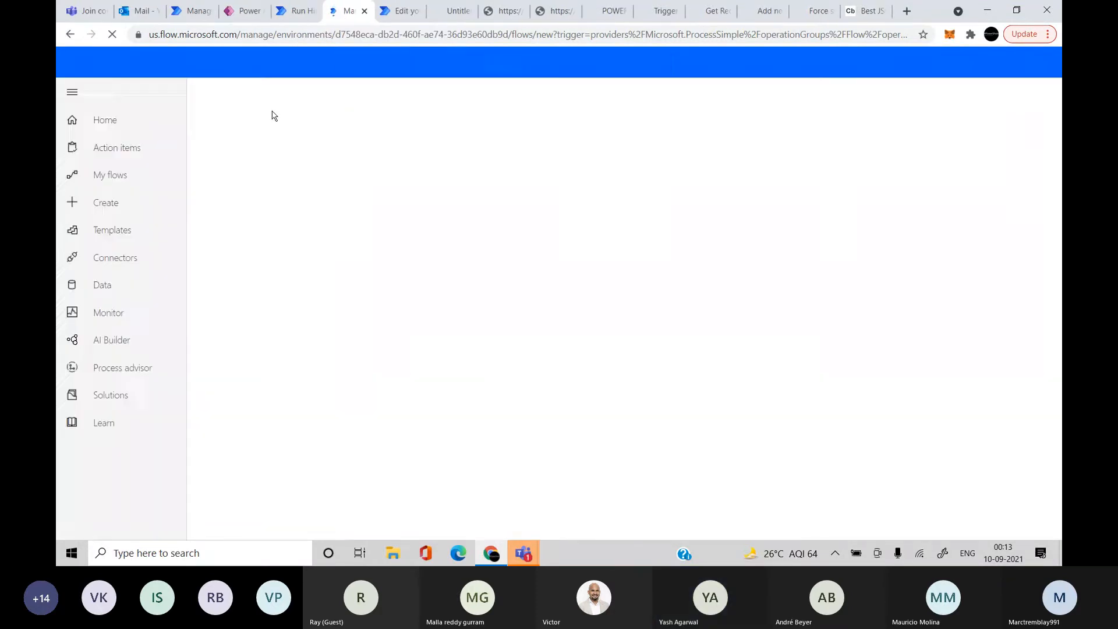
left_click(866, 10)
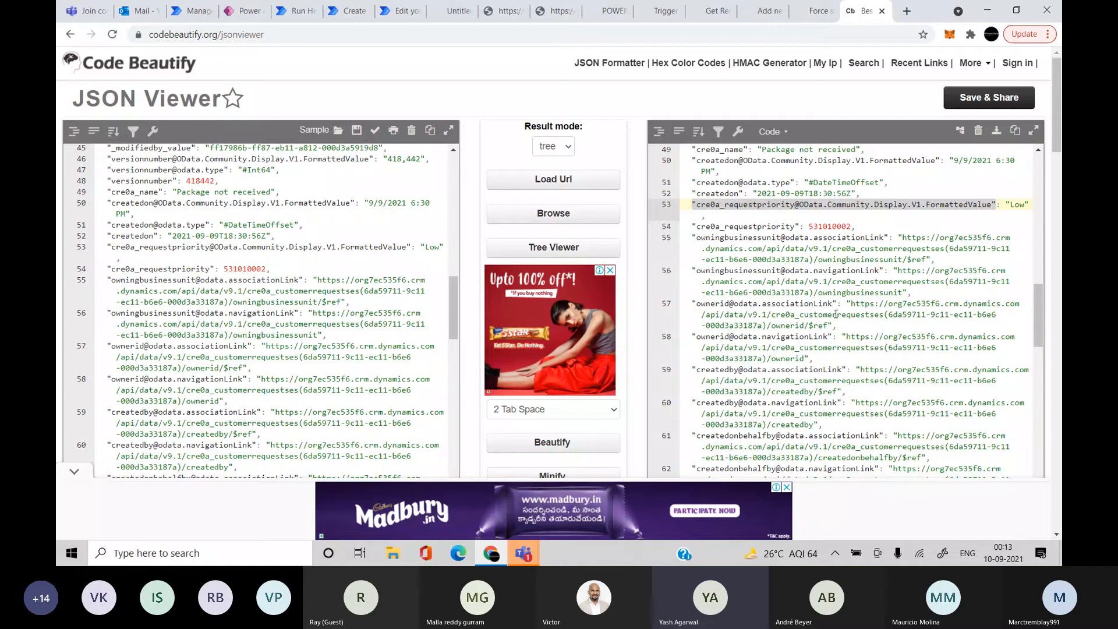
Search the record JSON for the user's name and step through the matches
key("ctrl+f")
type("yash")
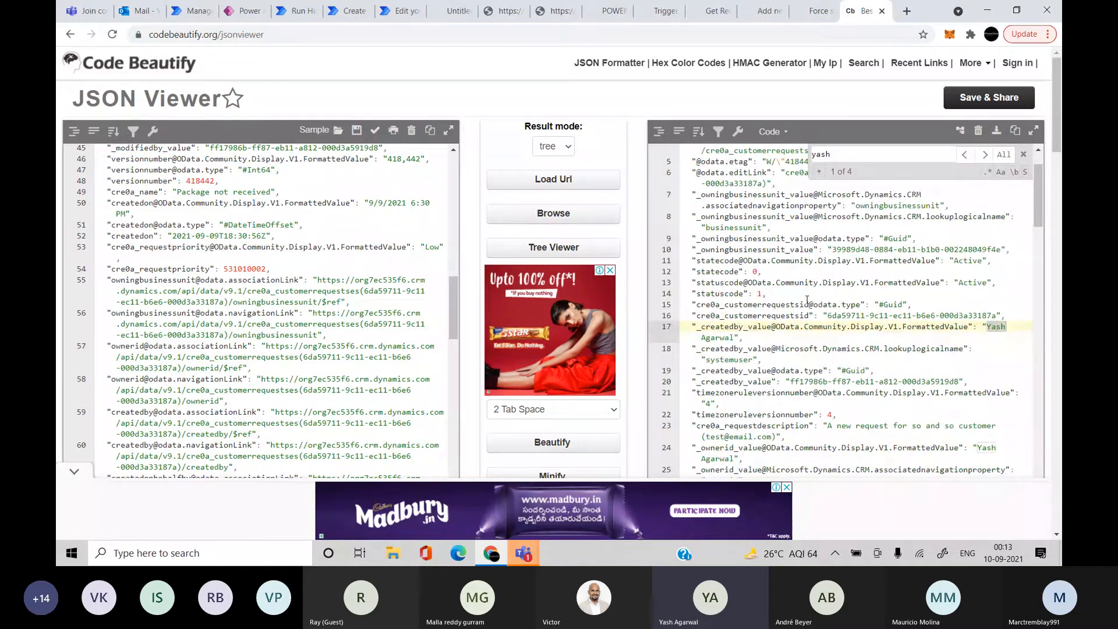
key("Return")
key("Return")
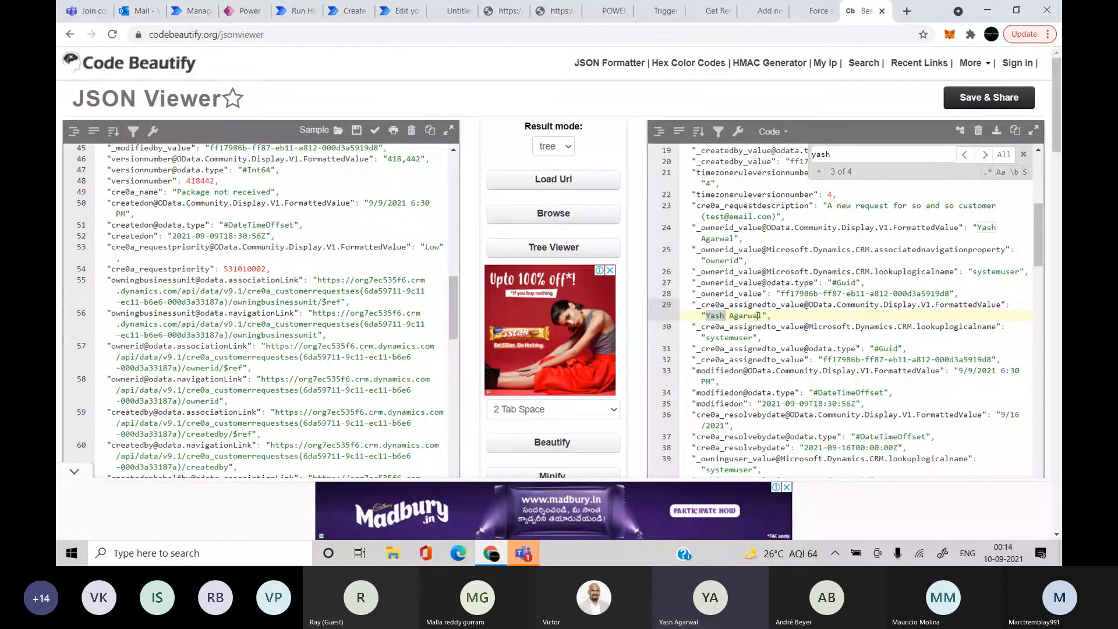
key("Return")
key("Return")
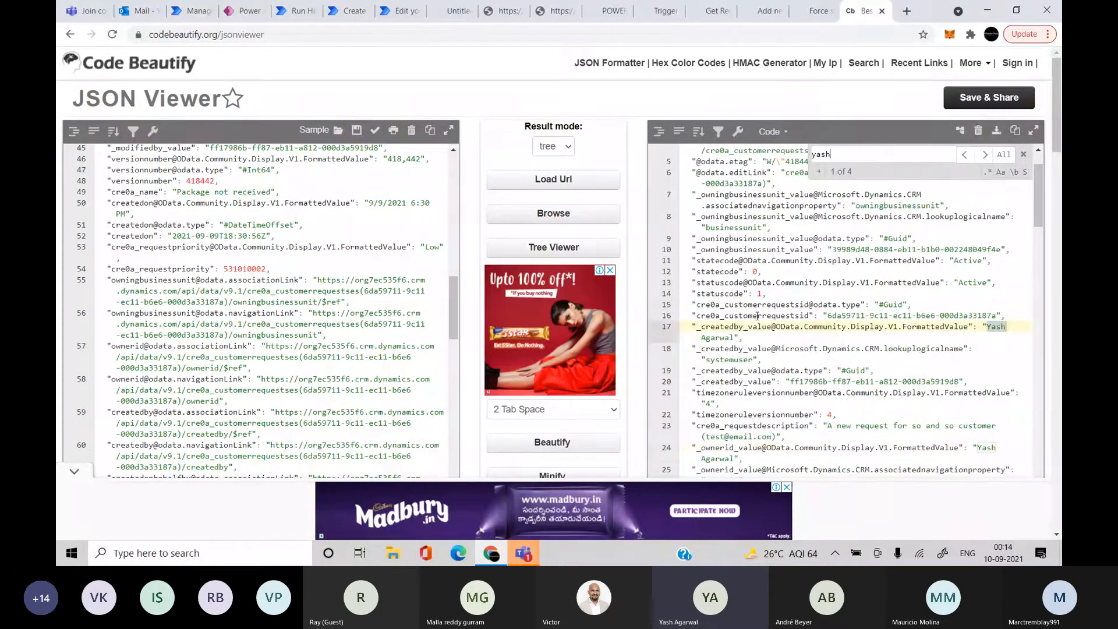
key("Return")
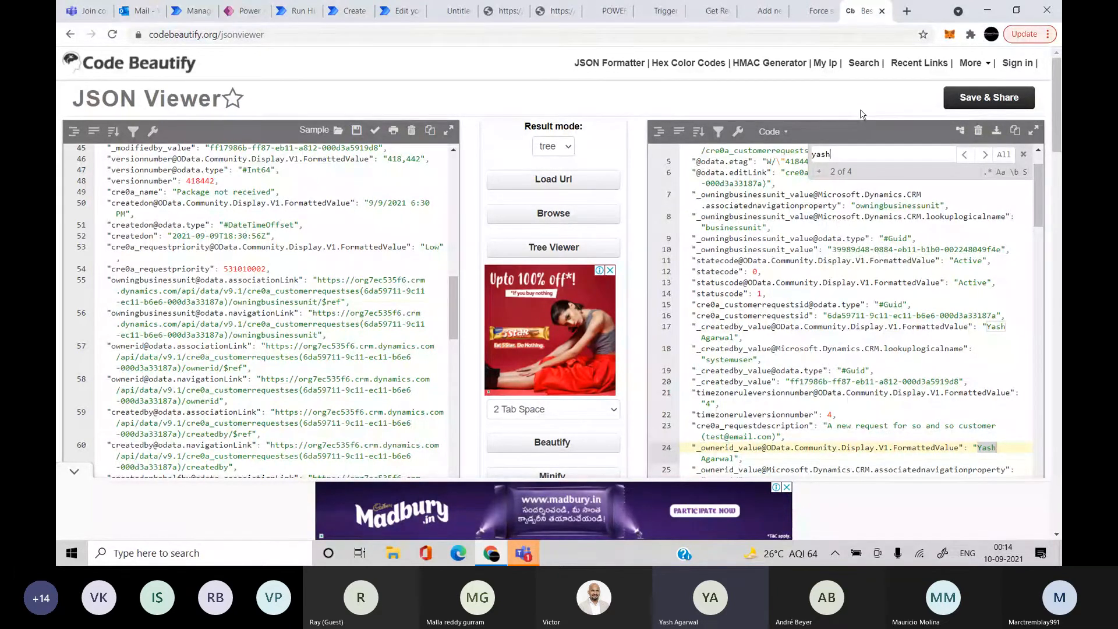
Search the JSON for 'systemuser' and review the matches, including the Assigned To lookup name
key("BackSpace")
key("BackSpace")
key("BackSpace")
key("BackSpace")
type("systemuser")
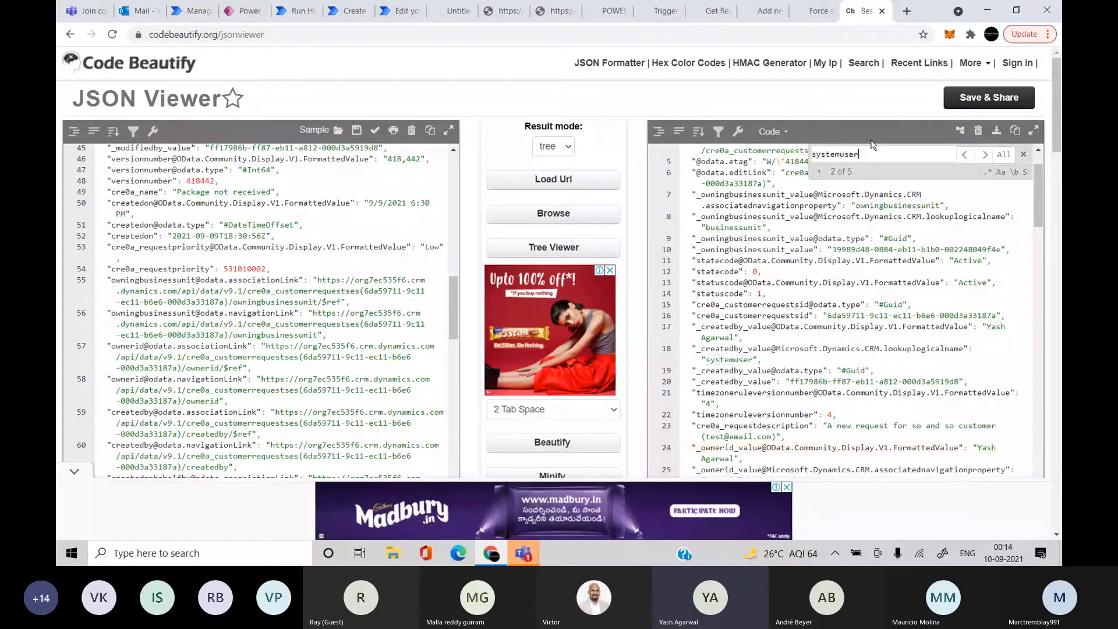
type("w")
key("Return")
key("Return")
key("Return")
key("Return")
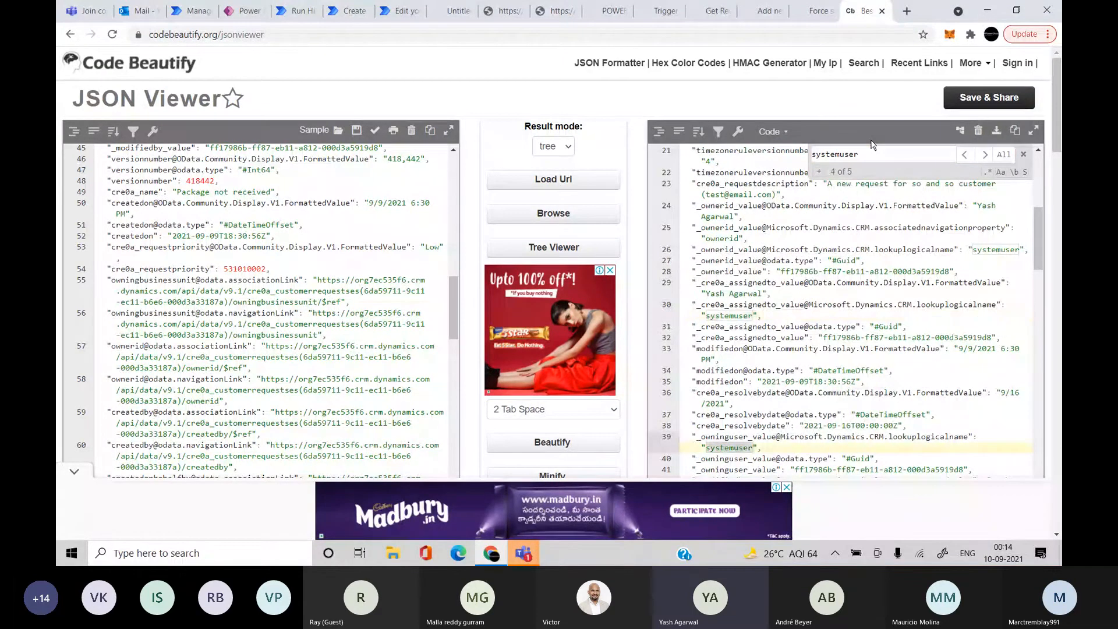
key("Return")
key("Return")
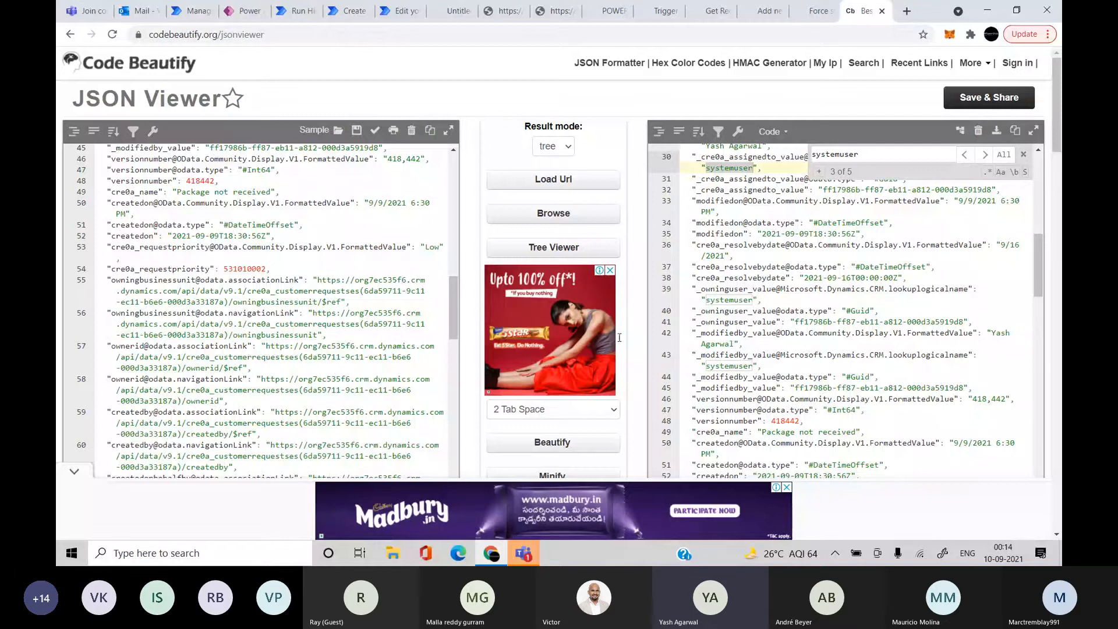
scroll(276, 404, "down", 1)
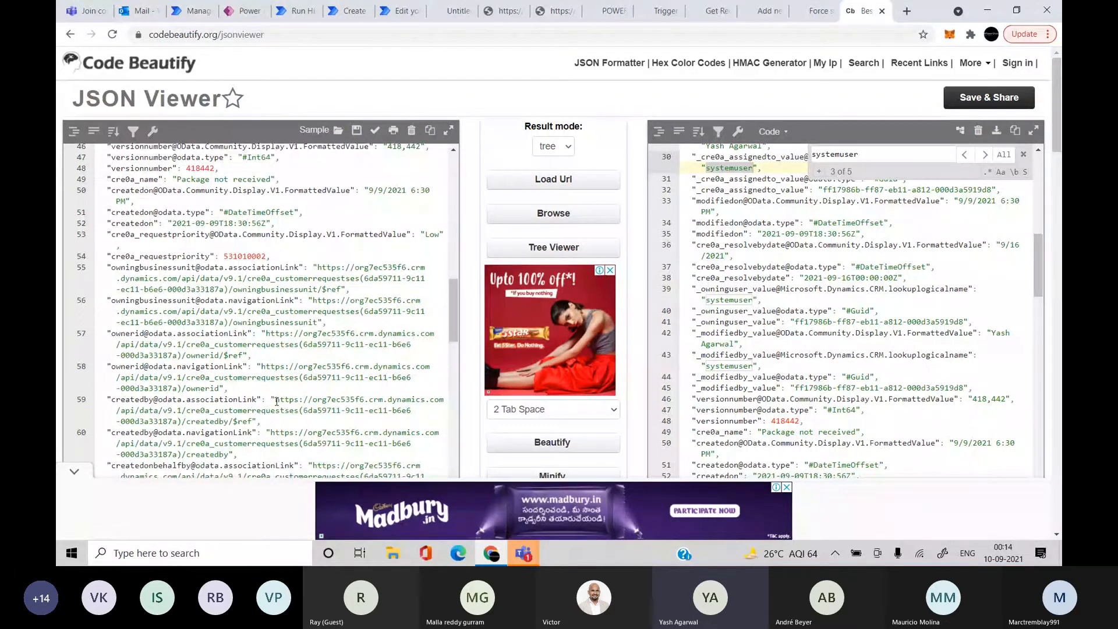
scroll(276, 400, "down", 5)
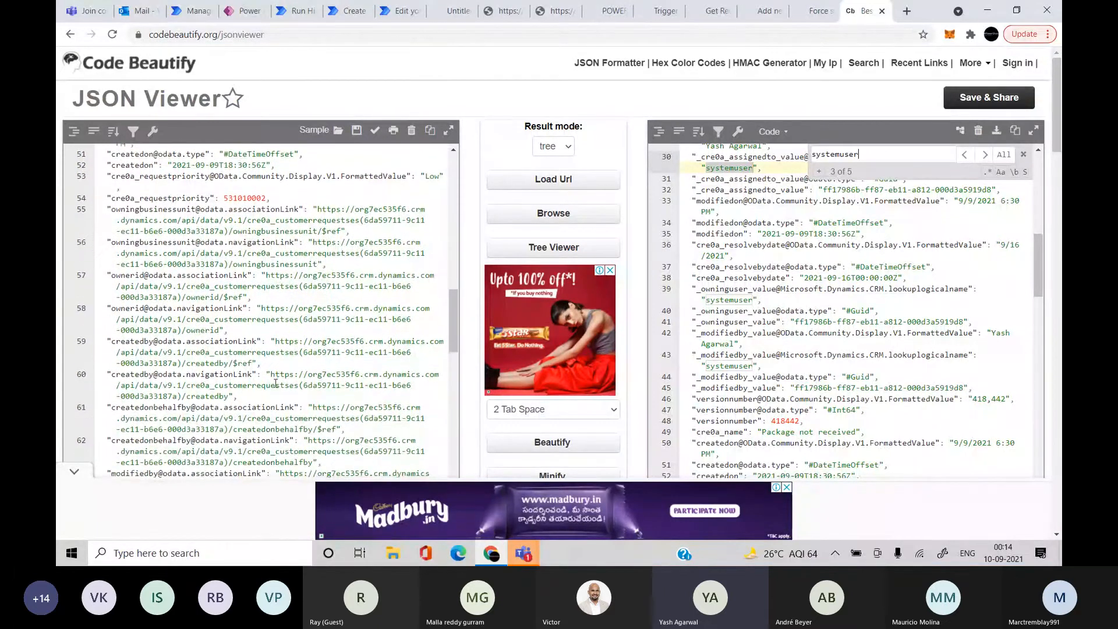
scroll(276, 383, "down", 3)
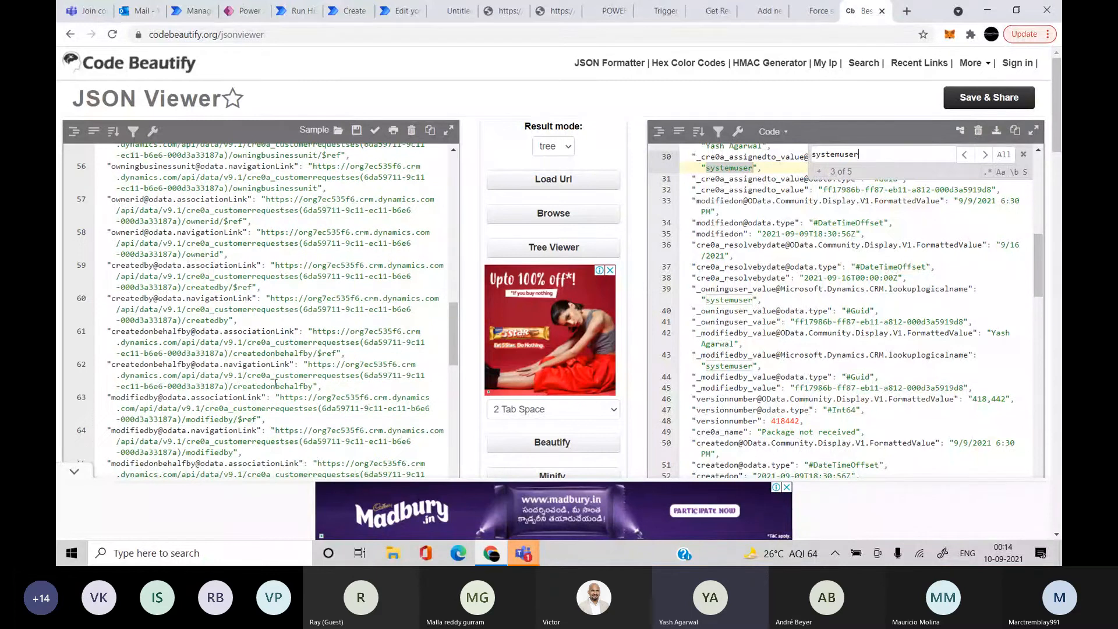
scroll(276, 383, "down", 2)
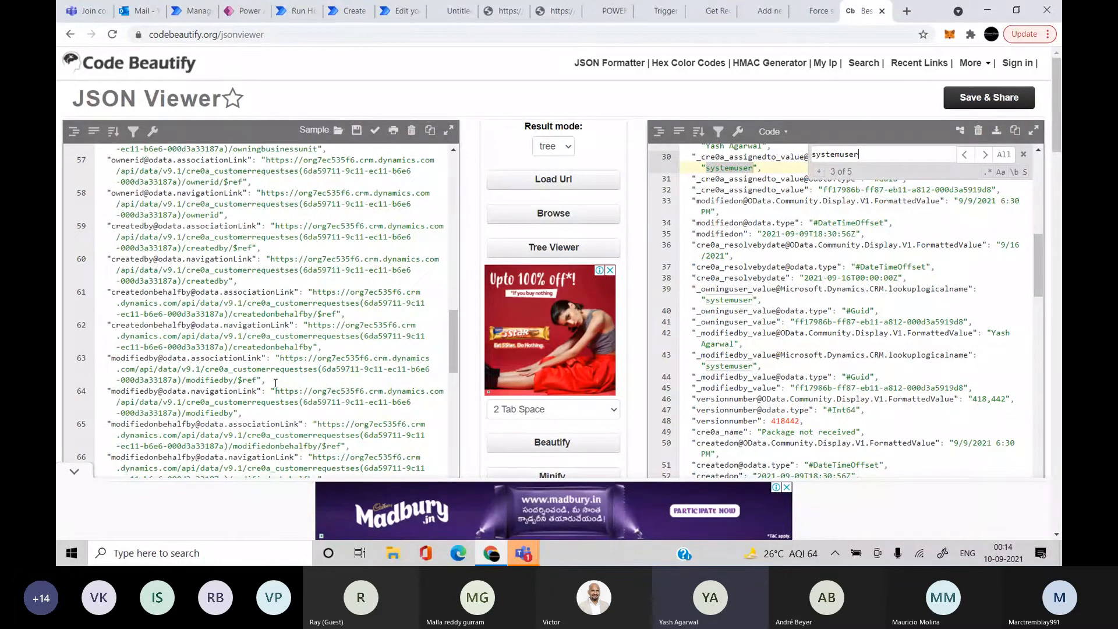
scroll(276, 383, "down", 10)
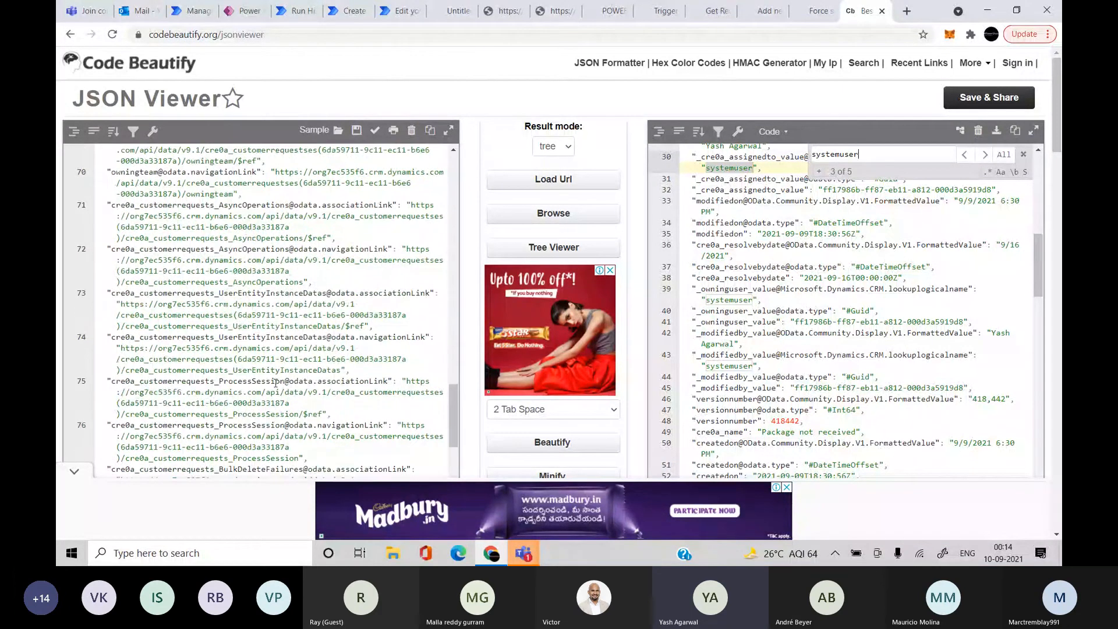
scroll(255, 326, "up", 5)
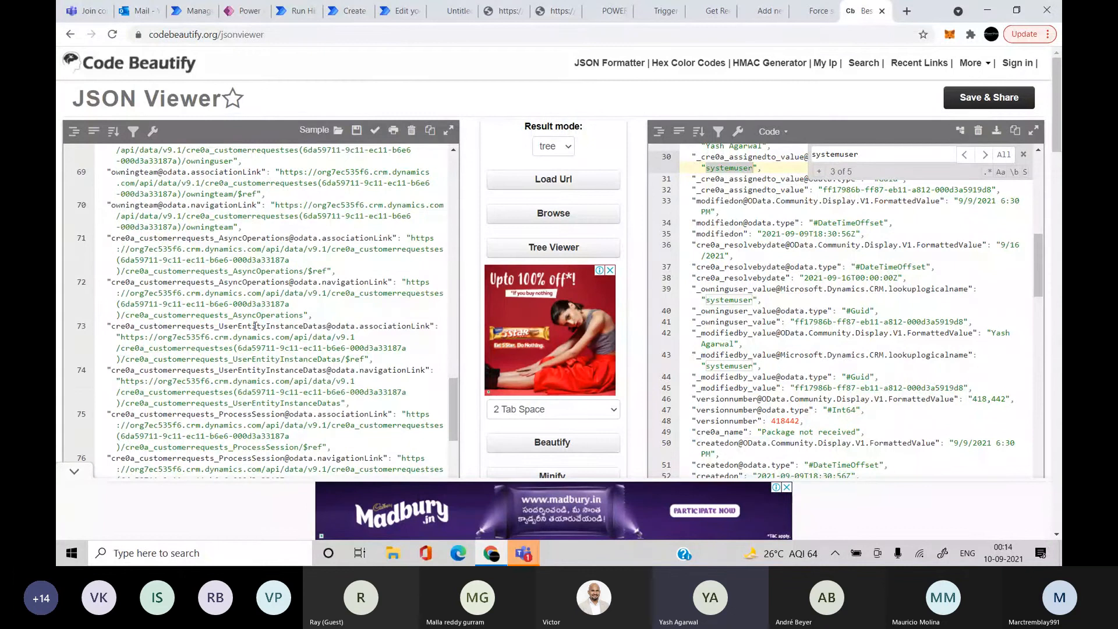
scroll(254, 326, "up", 4)
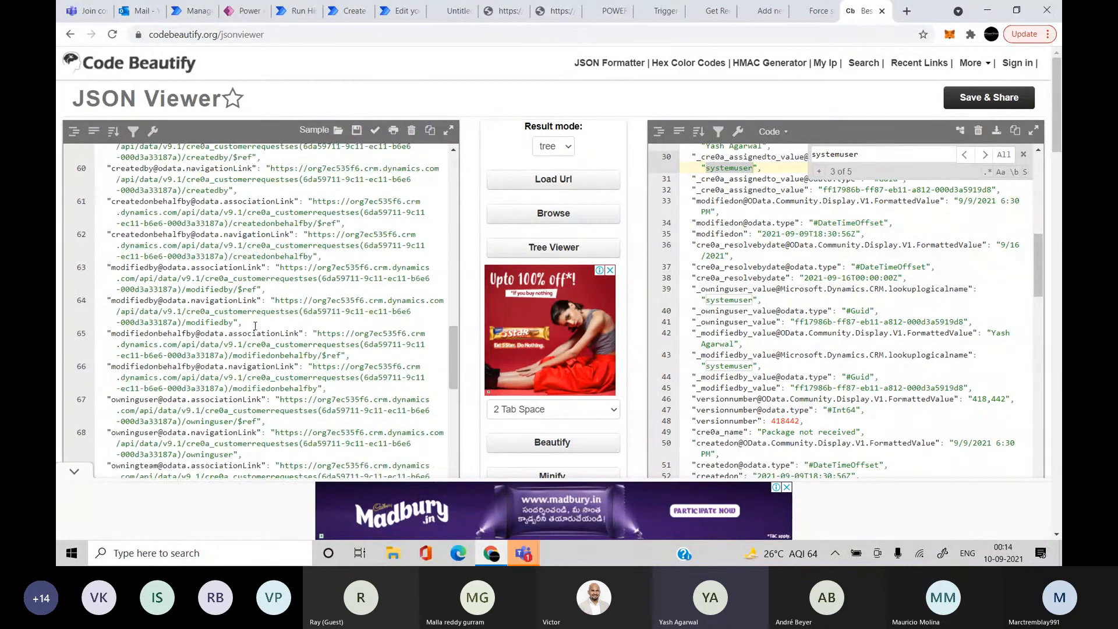
scroll(255, 342, "up", 3)
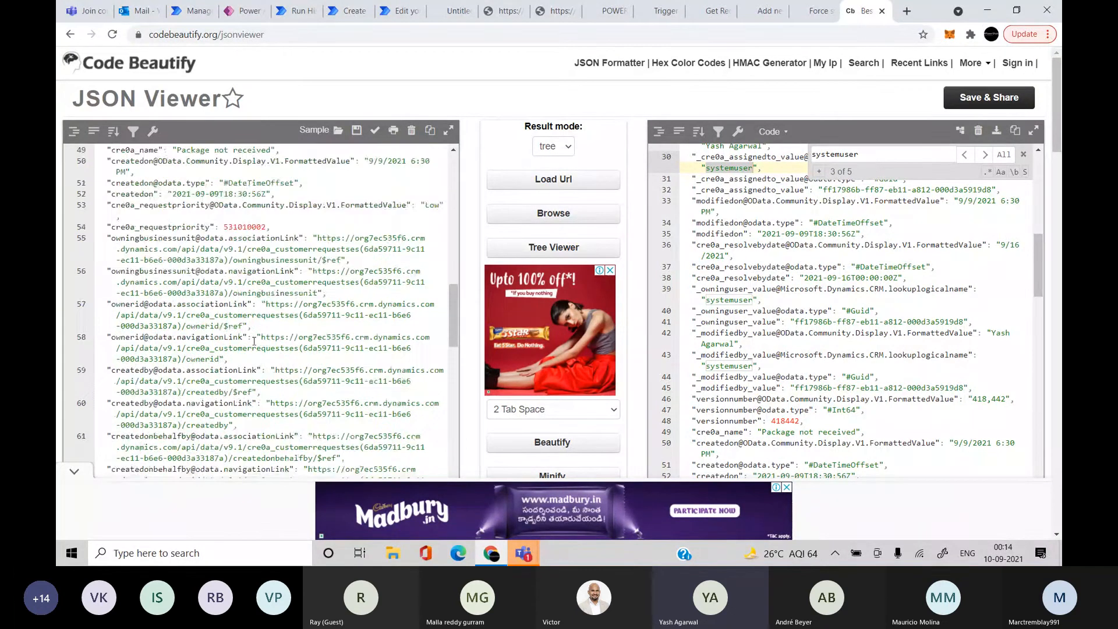
scroll(278, 337, "down", 3)
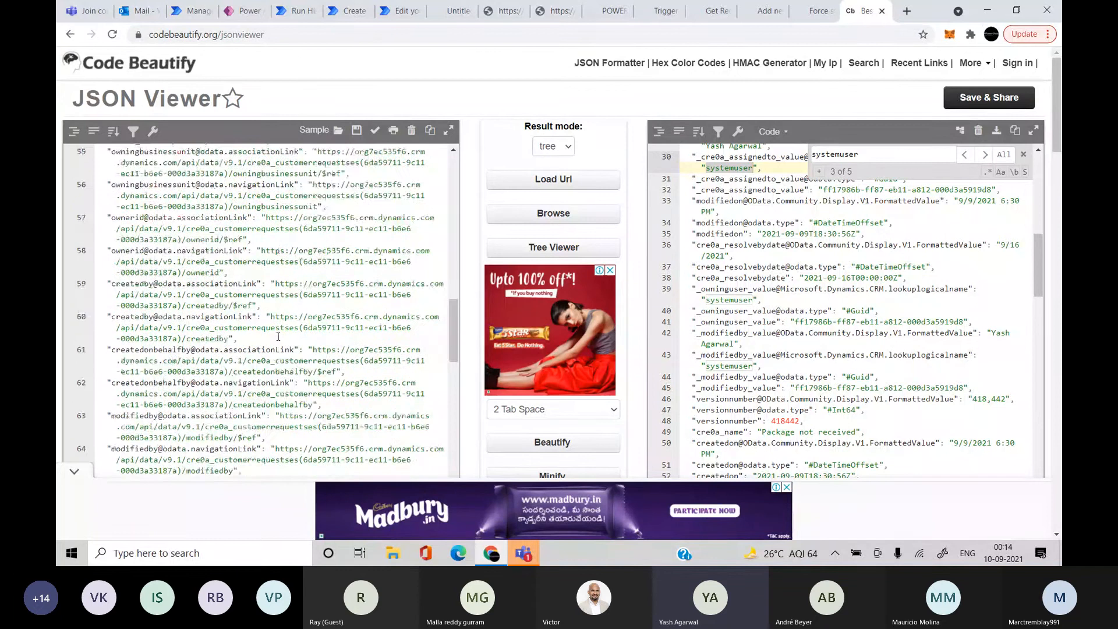
scroll(278, 337, "down", 3)
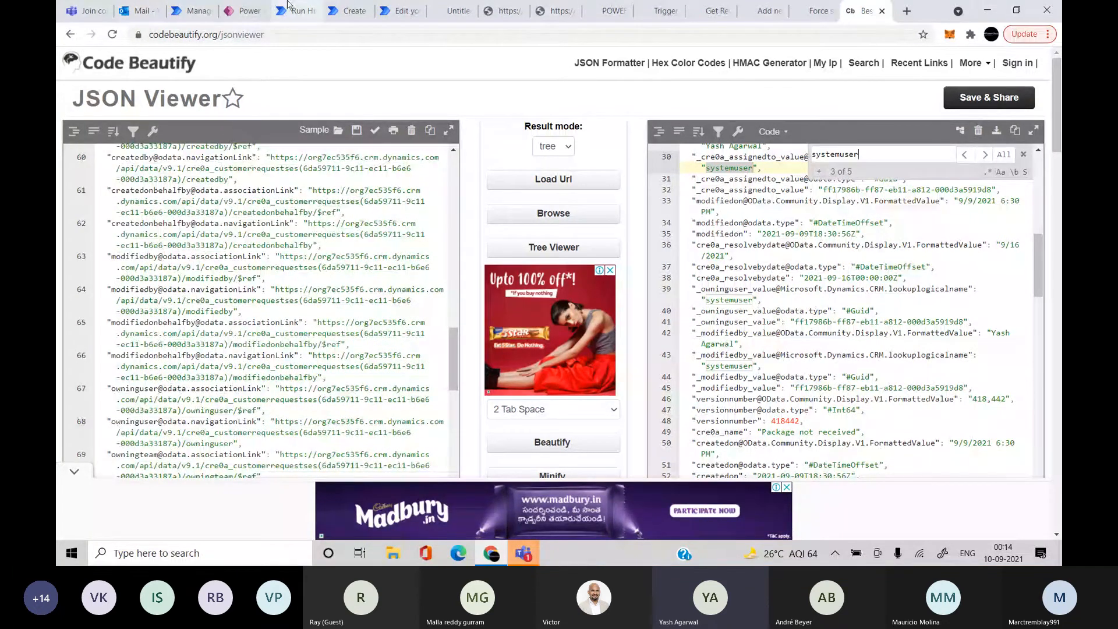
Copy the user GUID from Compose 2 inputs and find it in the right JSON panel
left_click(526, 405)
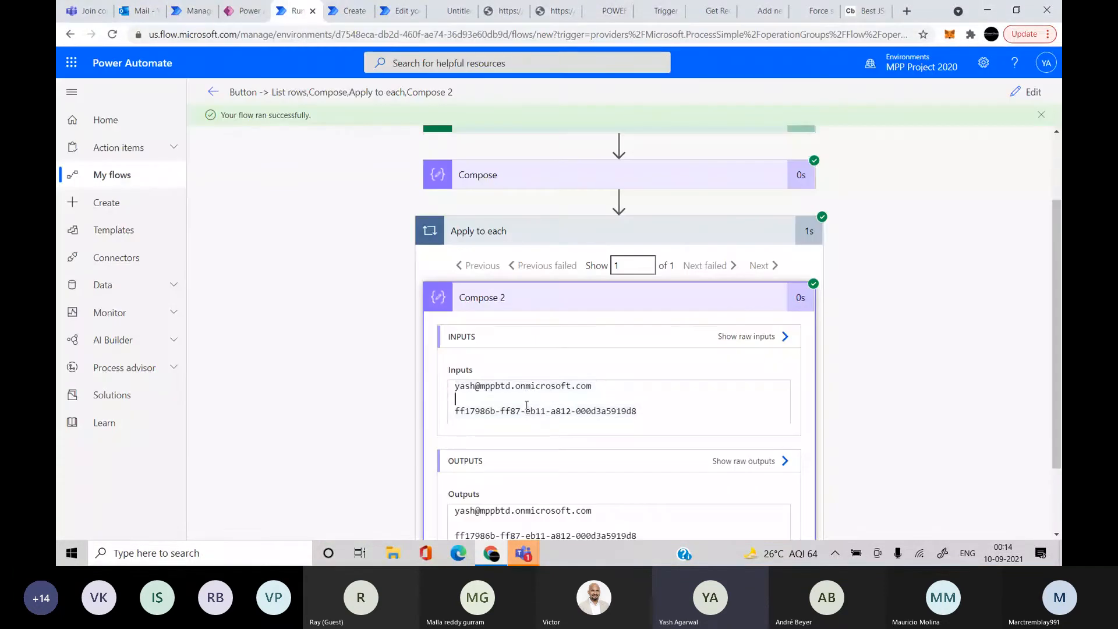
triple_click(526, 411)
key("ctrl+c")
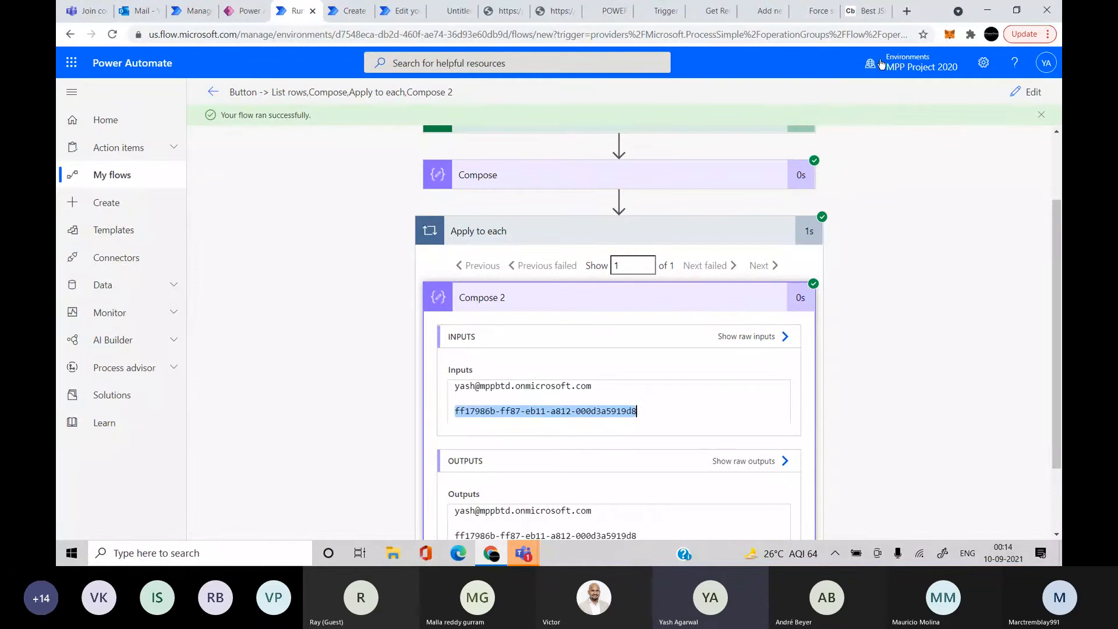
left_click(855, 4)
left_click(875, 288)
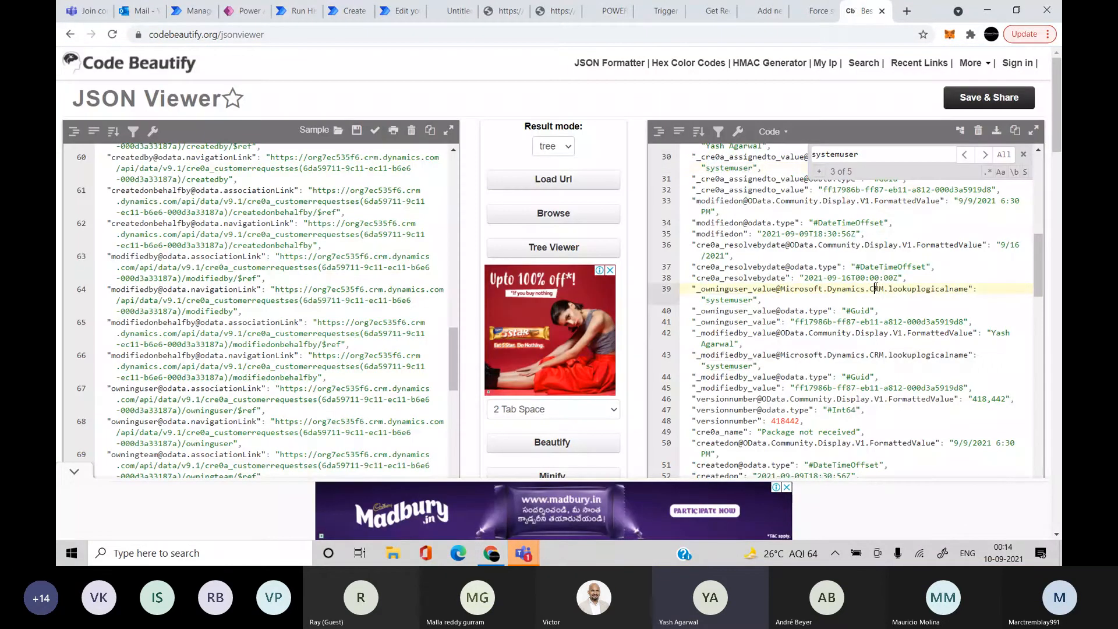
key("ctrl+f")
key("ctrl+v")
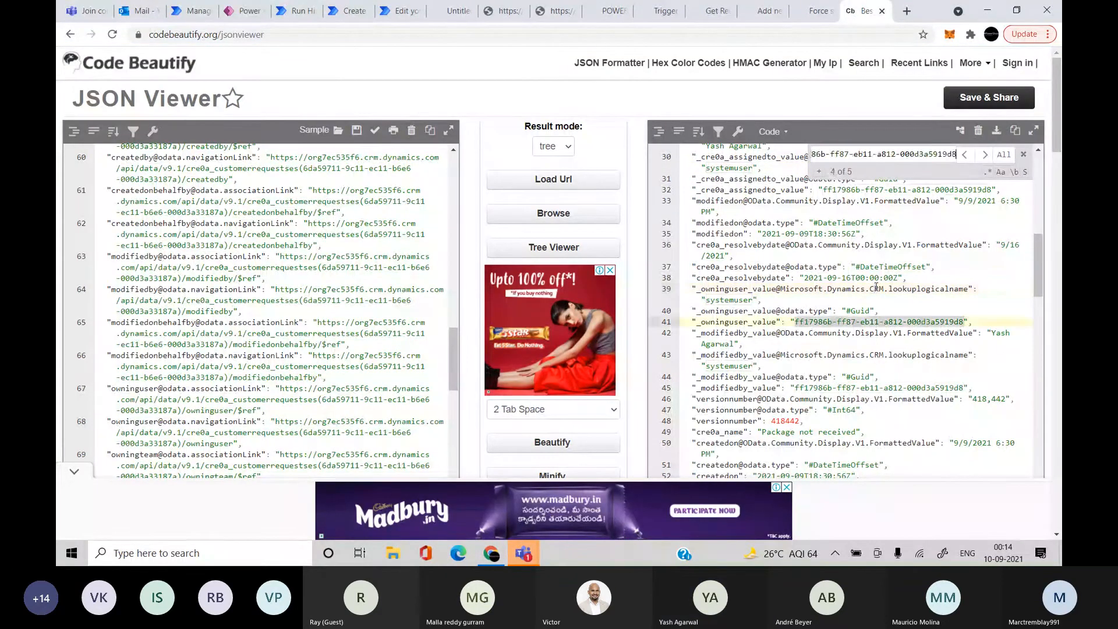
left_click(875, 287)
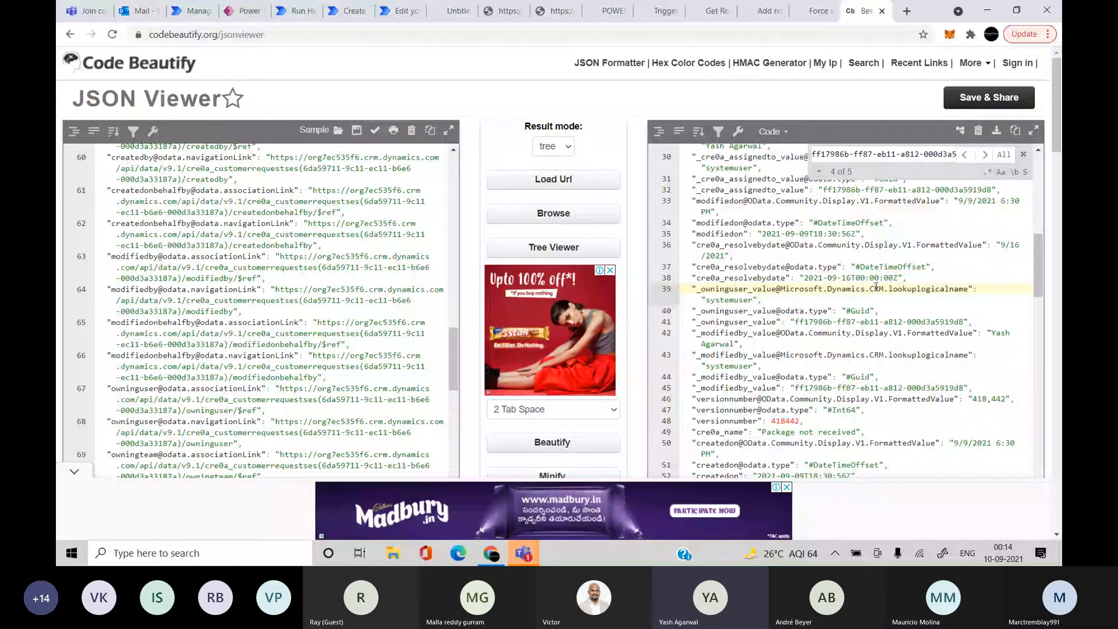
left_click(925, 155)
key("ctrl+c")
key("Return")
key("Return")
key("Return")
key("Return")
key("Return")
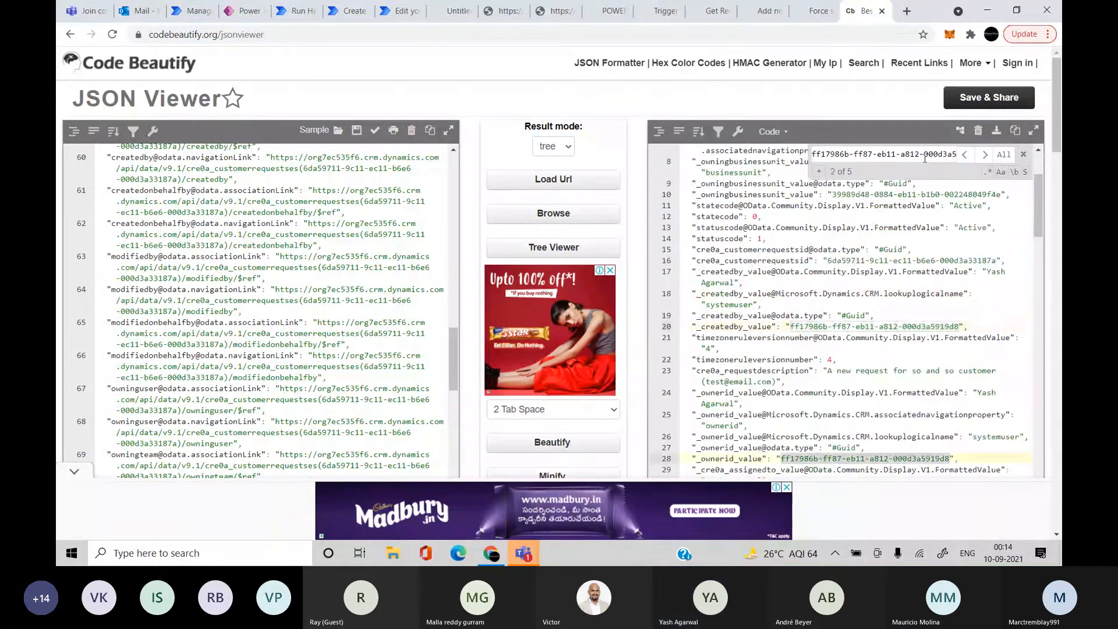
key("Return")
key("Return")
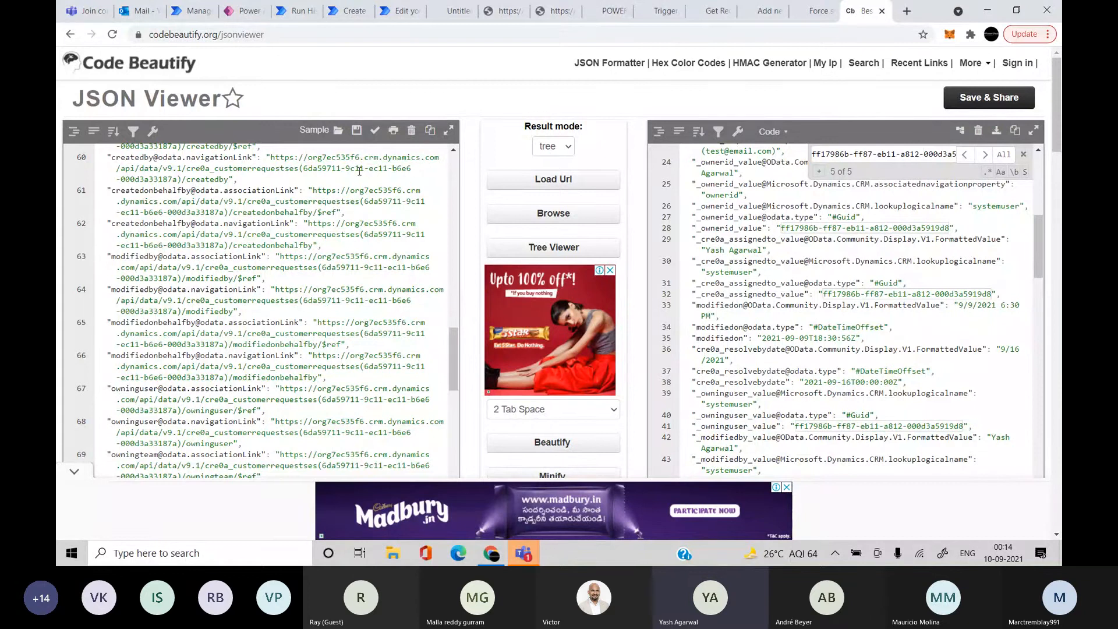
Find the GUID in the left JSON panel and select the cre0a_AssignedTo association link URL
left_click(276, 200)
key("ctrl+f")
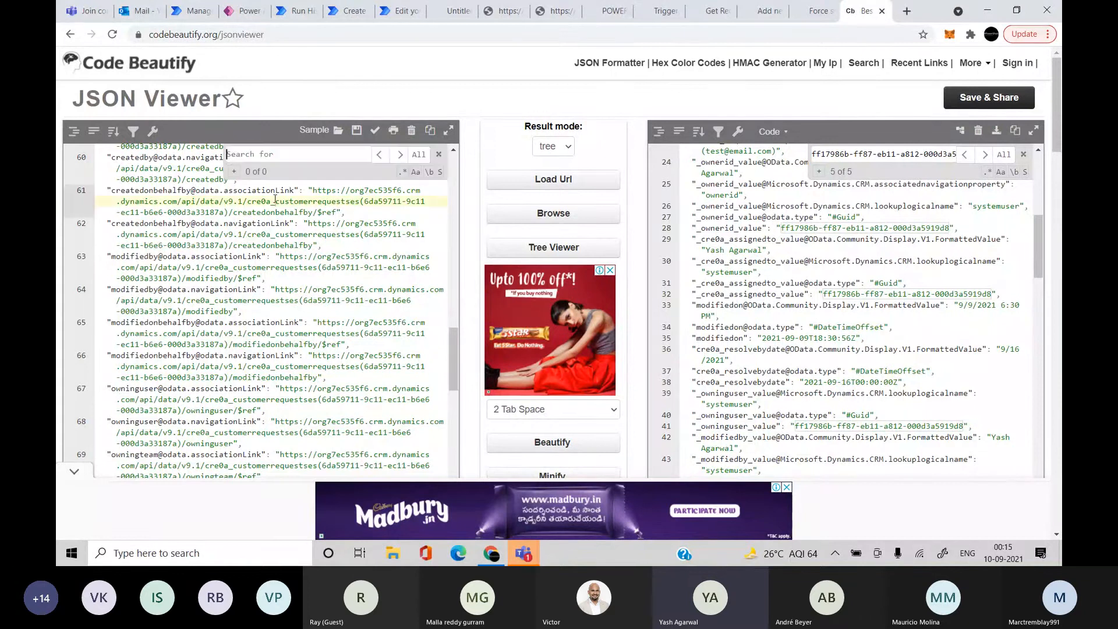
key("ctrl+v")
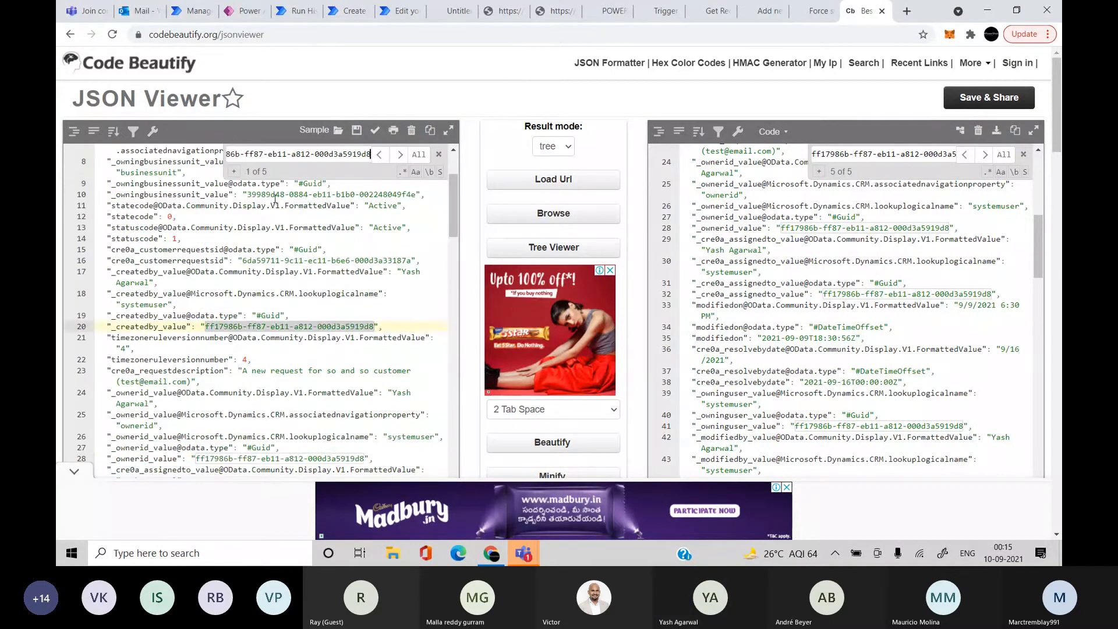
key("Return")
key("Return")
key("Return")
key("Return")
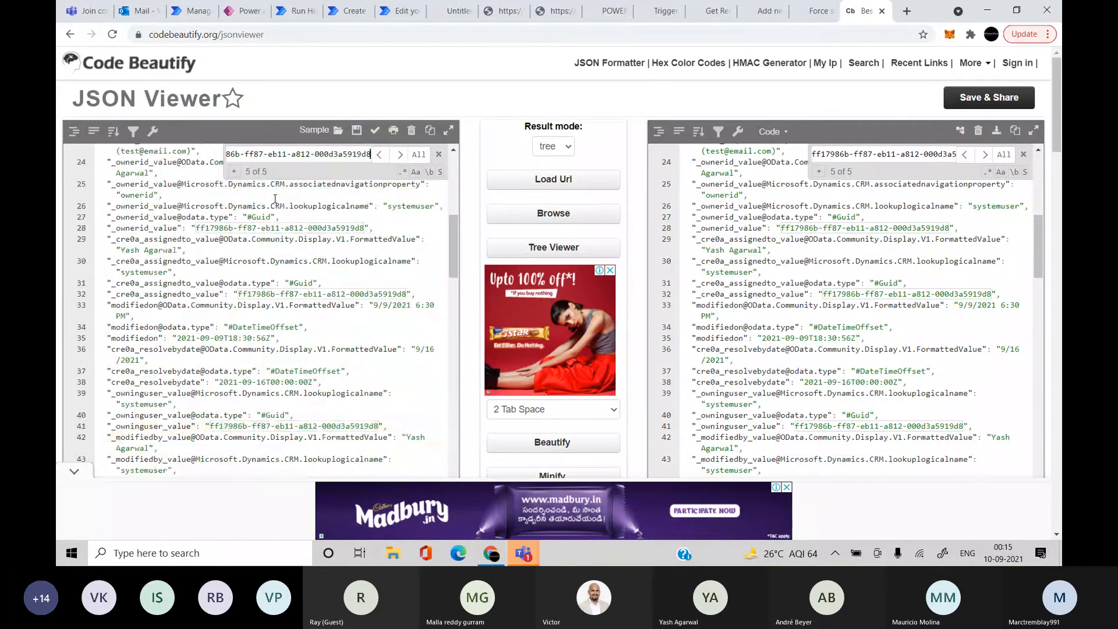
key("Return")
key("Return")
key("Return")
key("Return")
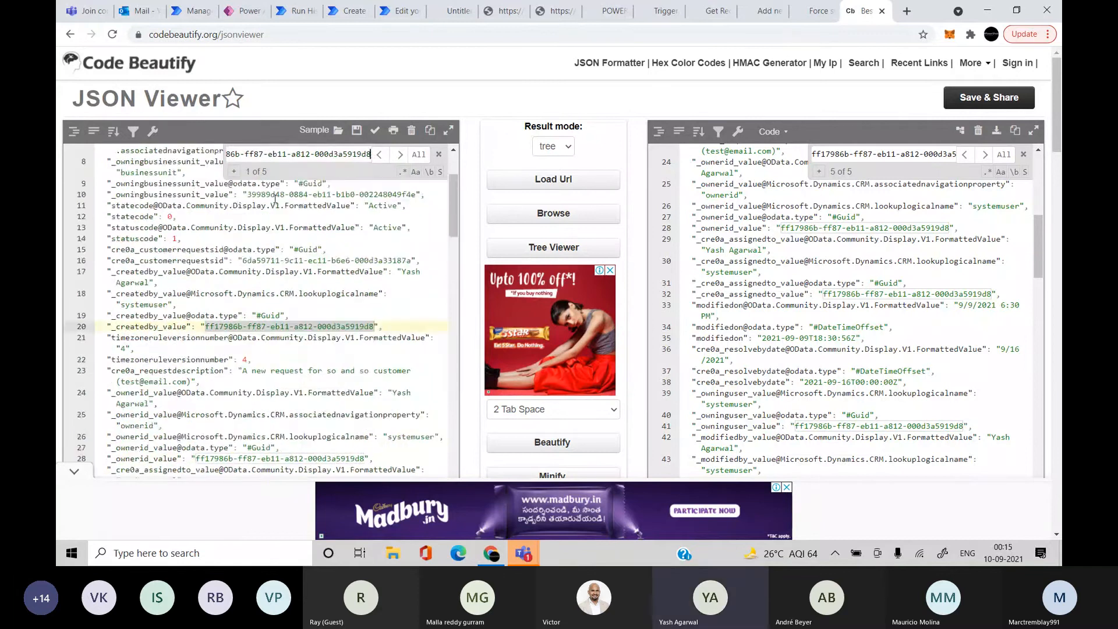
key("Return")
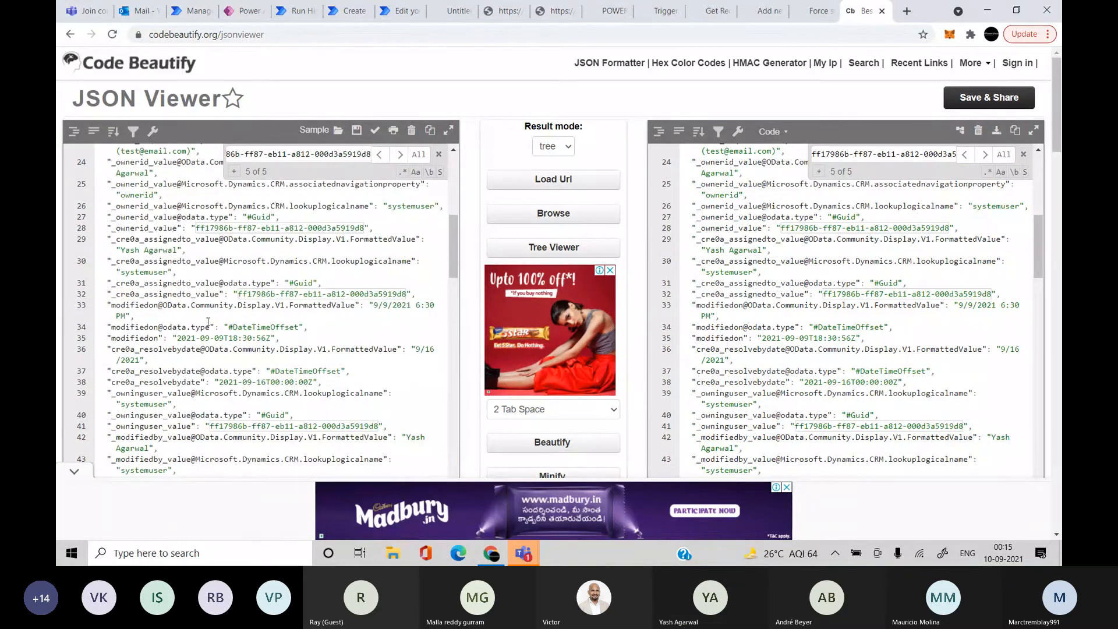
scroll(208, 322, "down", 5)
scroll(208, 322, "down", 10)
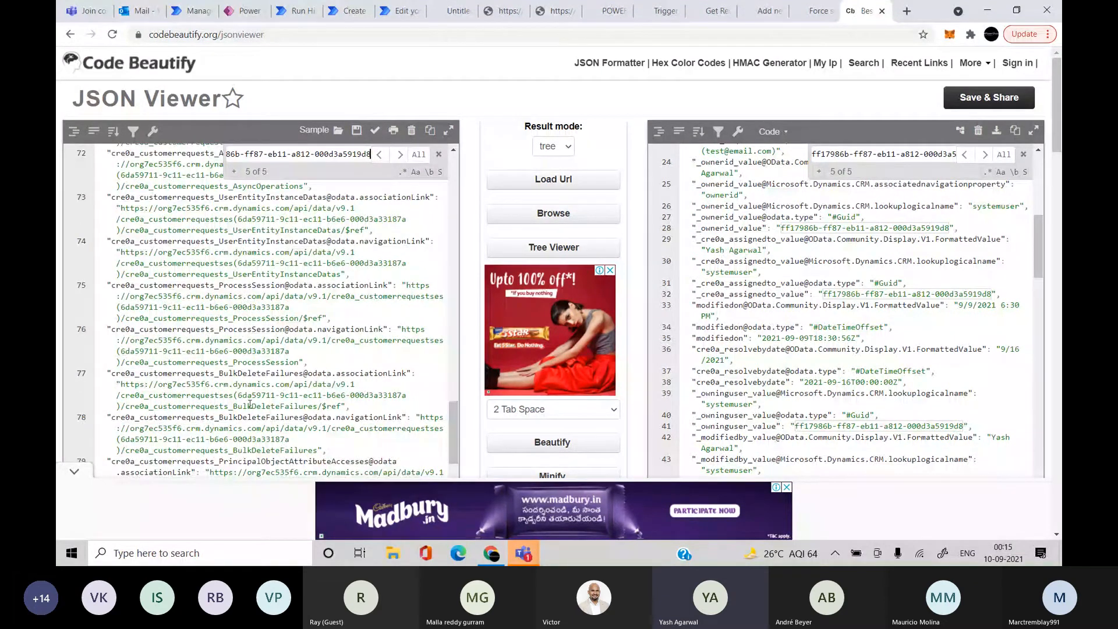
scroll(250, 403, "down", 2)
scroll(250, 403, "down", 2)
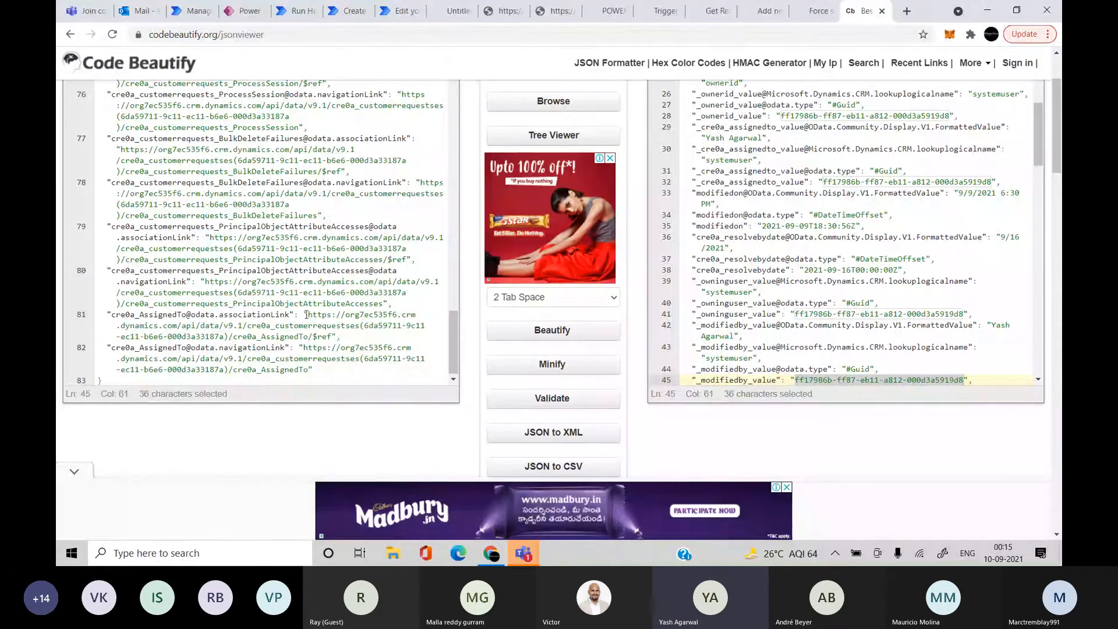
left_click_drag(303, 314, 332, 336)
key("ctrl+c")
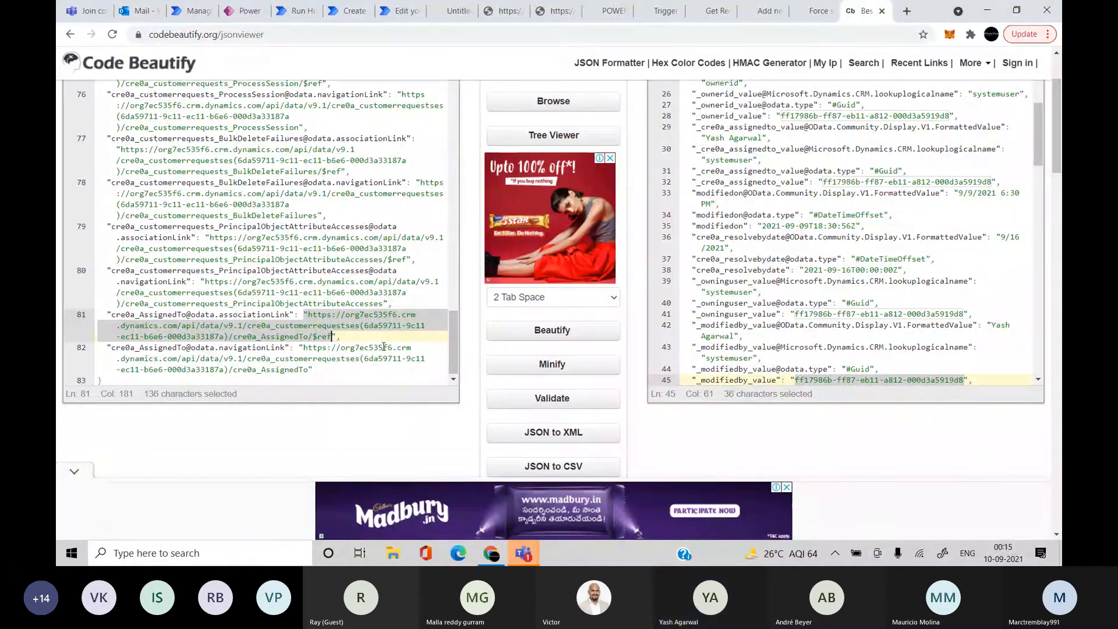
left_click(229, 13)
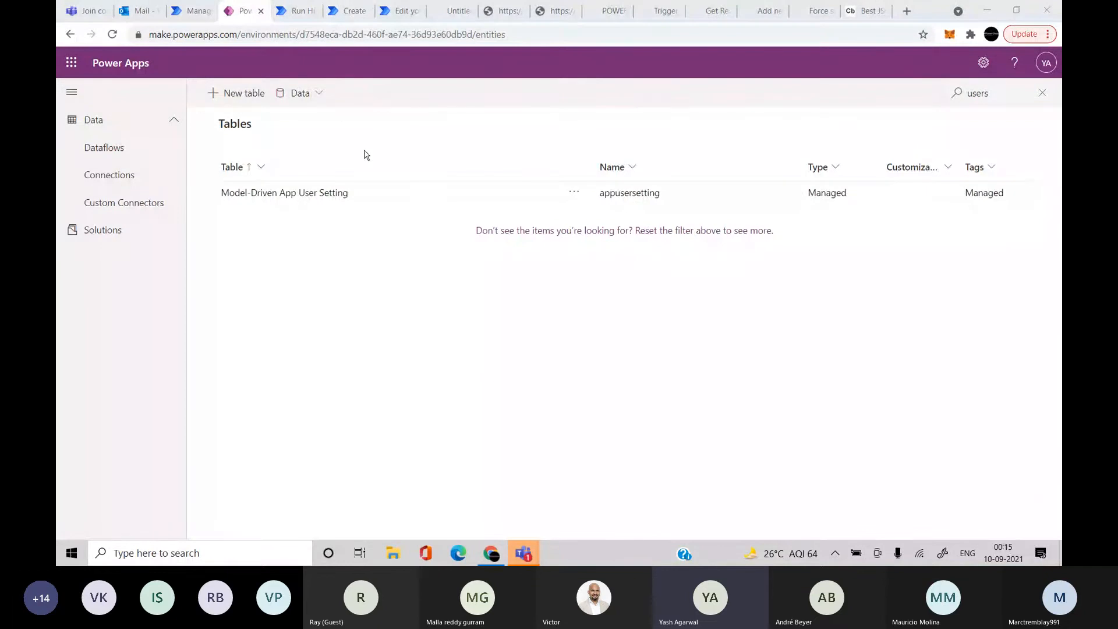
left_click(386, 12)
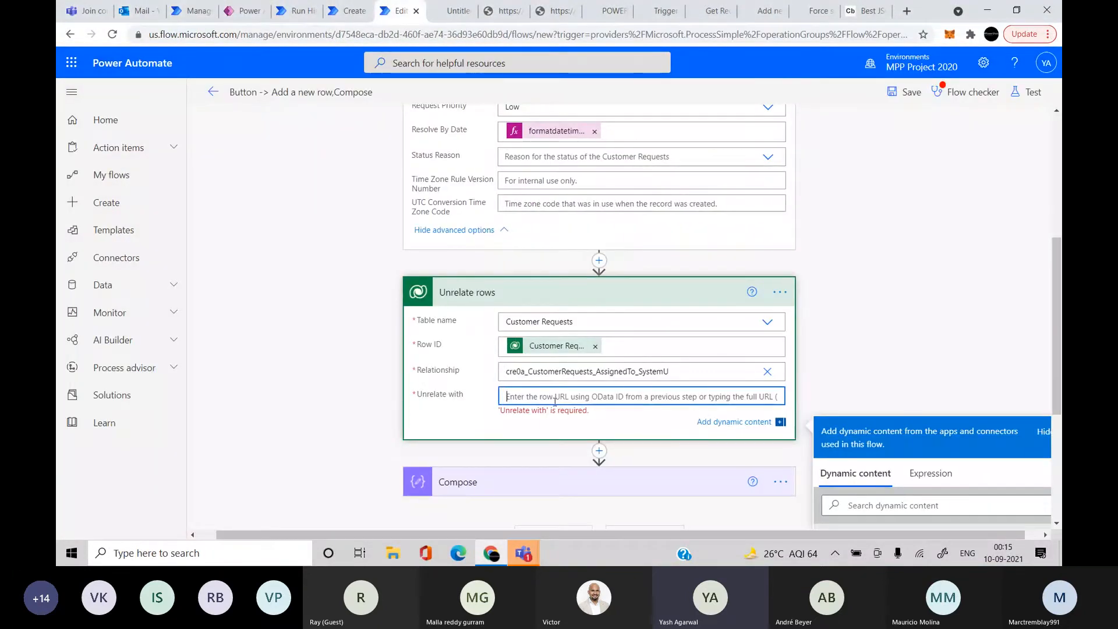
Paste the customer request's $ref URL into Unrelate rows' Unrelate with field
key("ctrl+v")
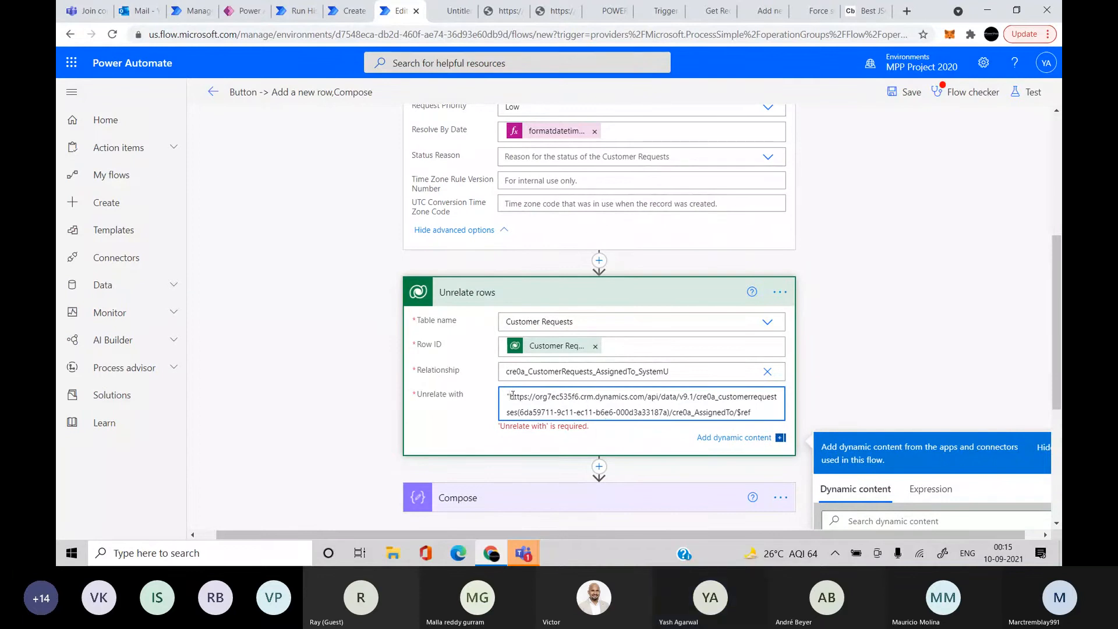
left_click(902, 358)
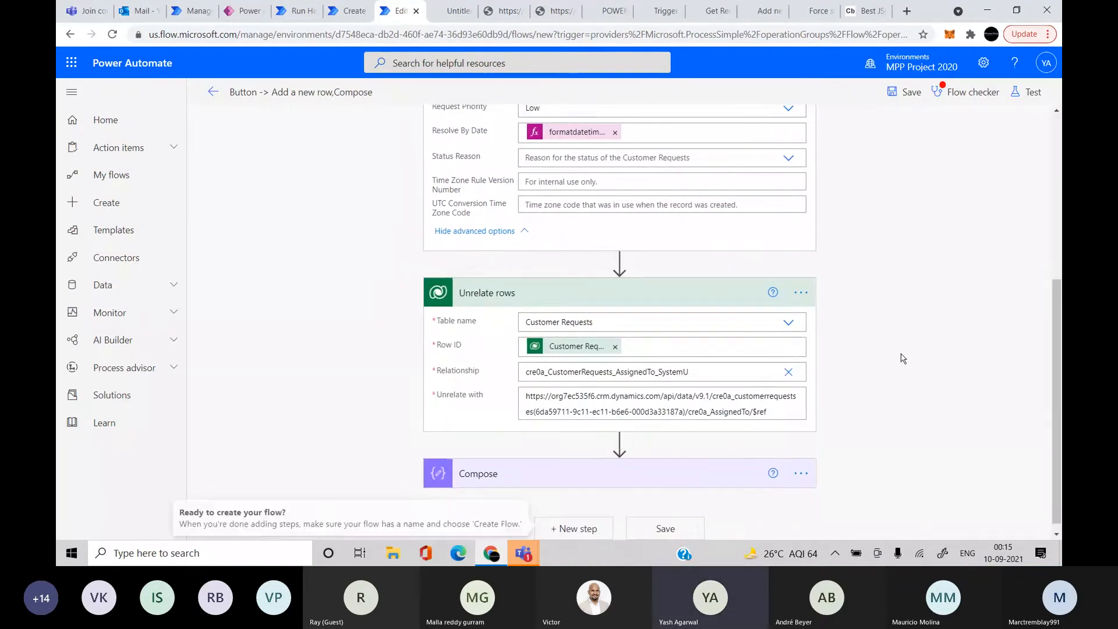
left_click(686, 454)
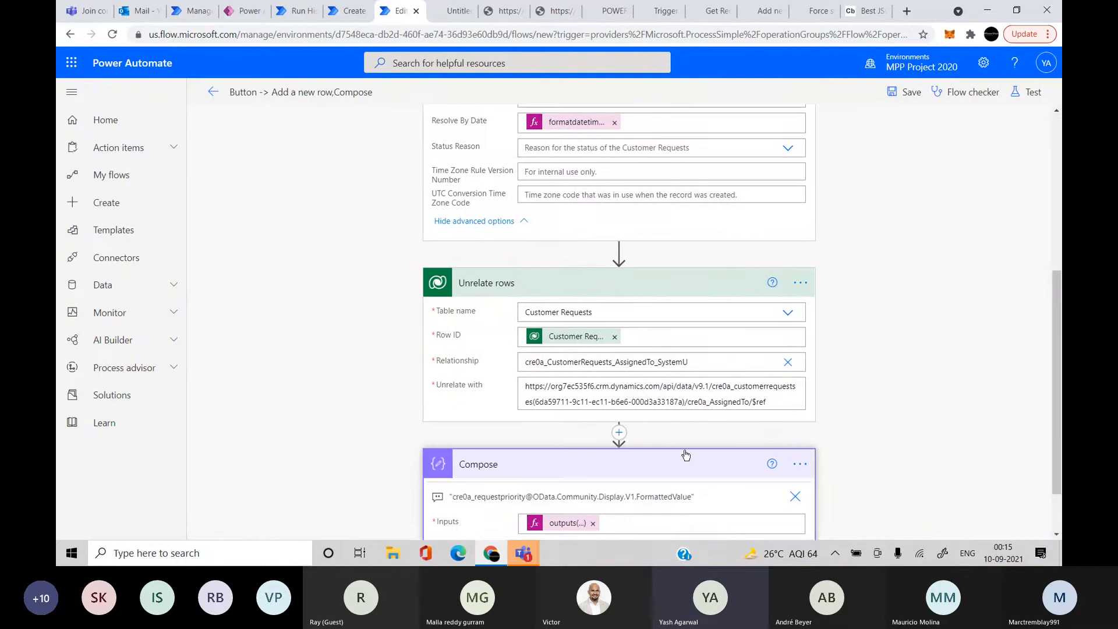
scroll(685, 455, "up", 6)
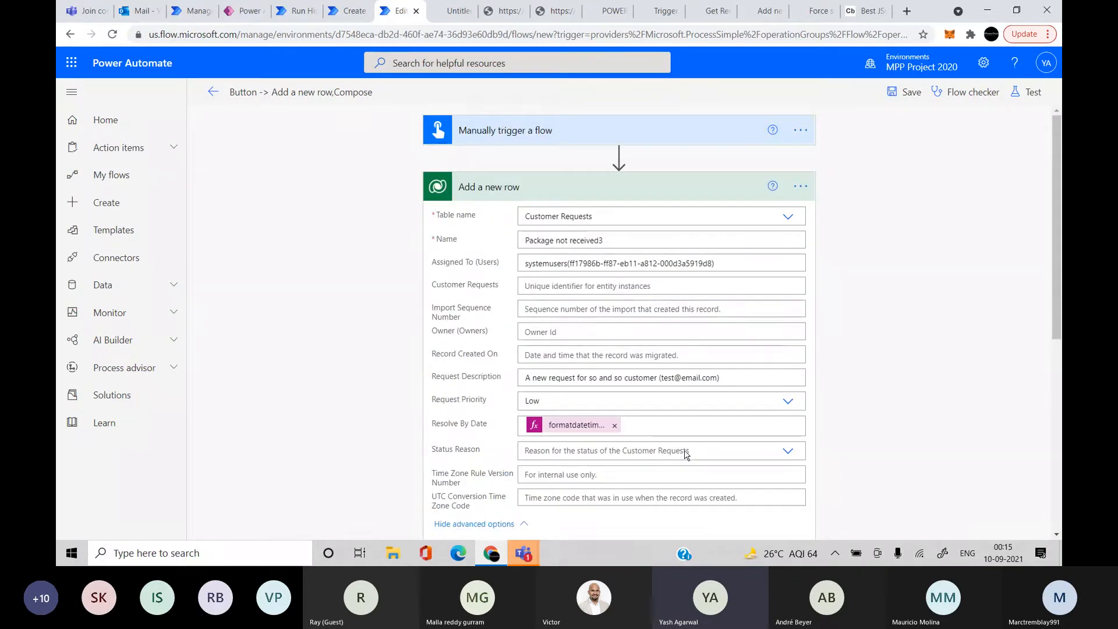
scroll(686, 454, "down", 1)
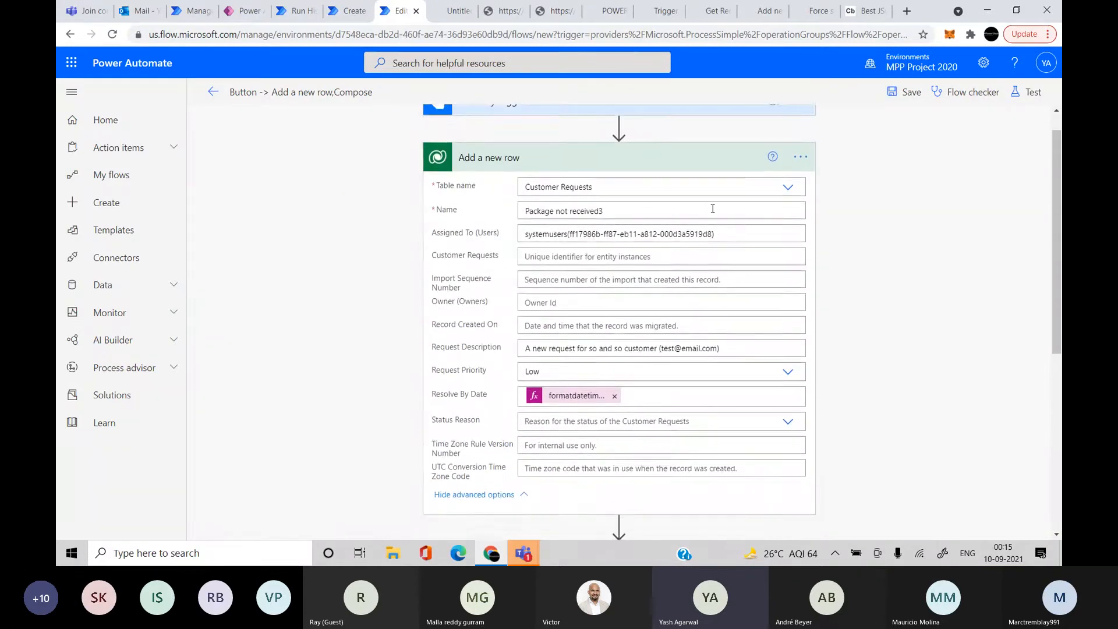
scroll(713, 211, "down", 5)
Save and test the flow, inspect the invalid '$ref' error at Unrelate rows, and return to editing
left_click(1025, 92)
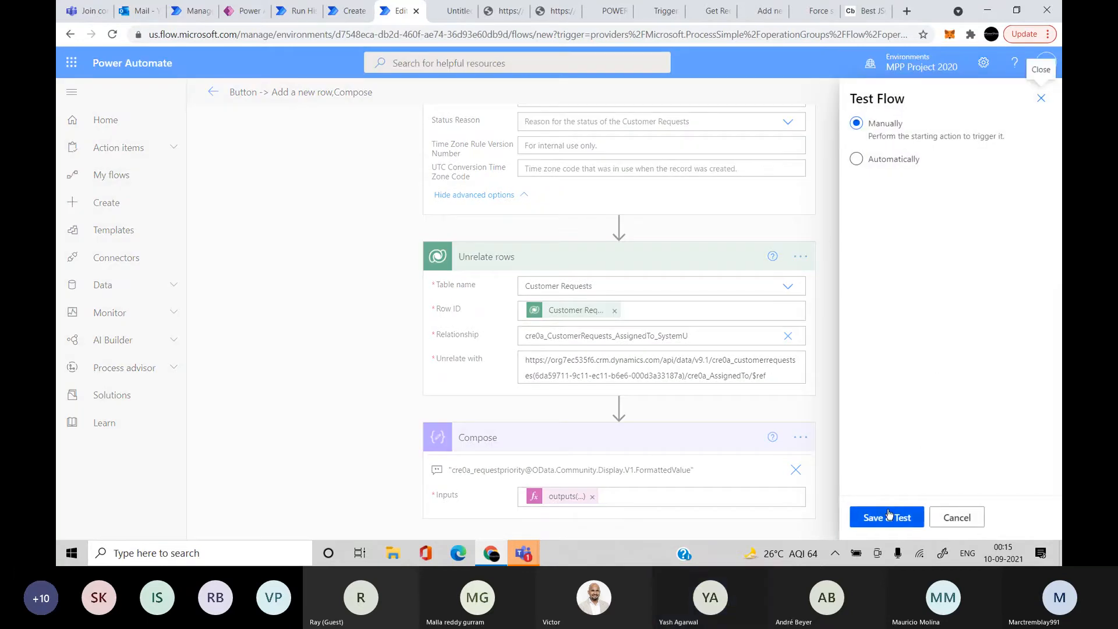
left_click(889, 514)
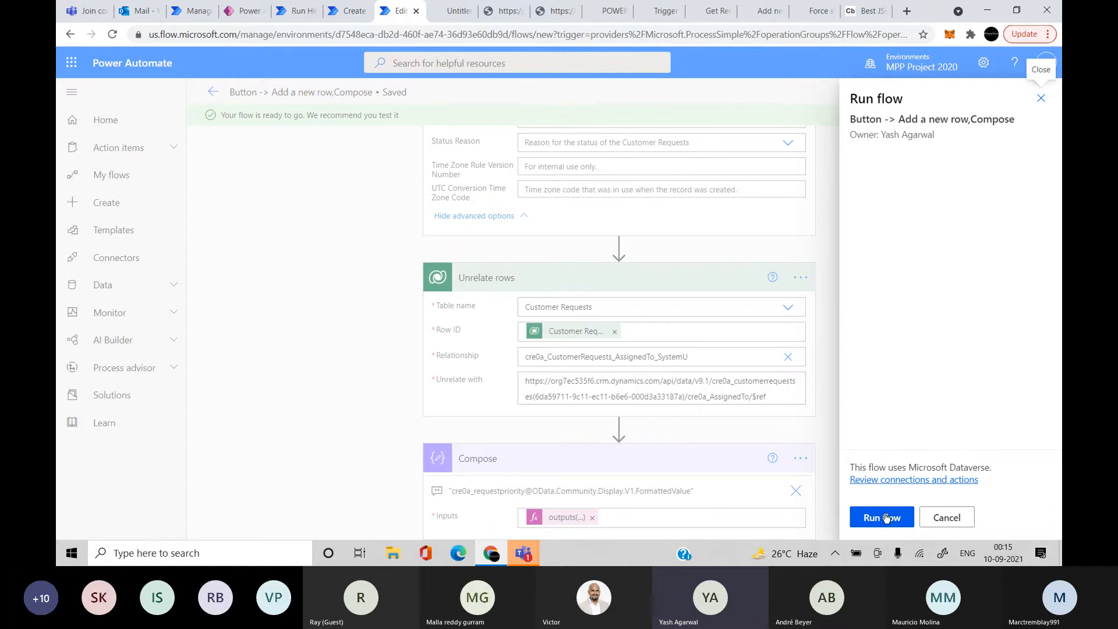
left_click(887, 518)
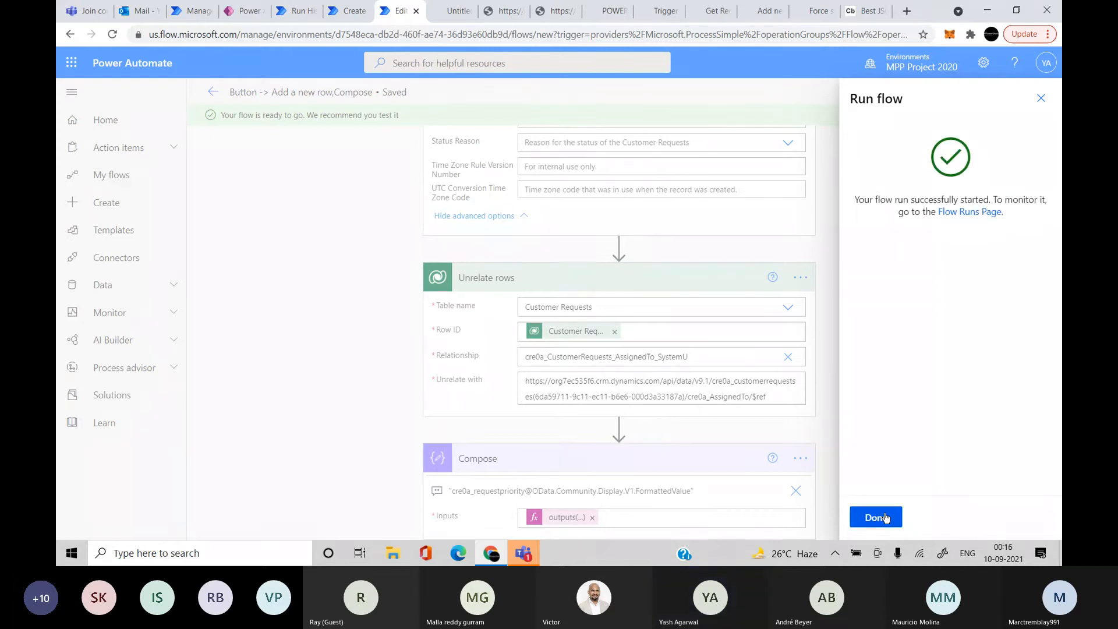
left_click(884, 516)
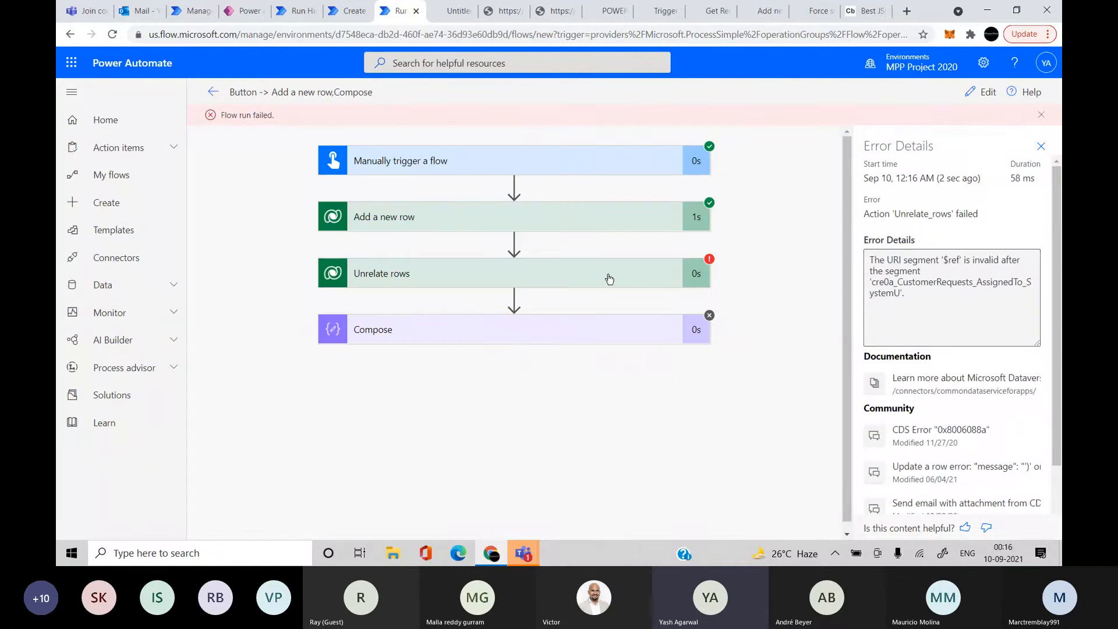
left_click(609, 278)
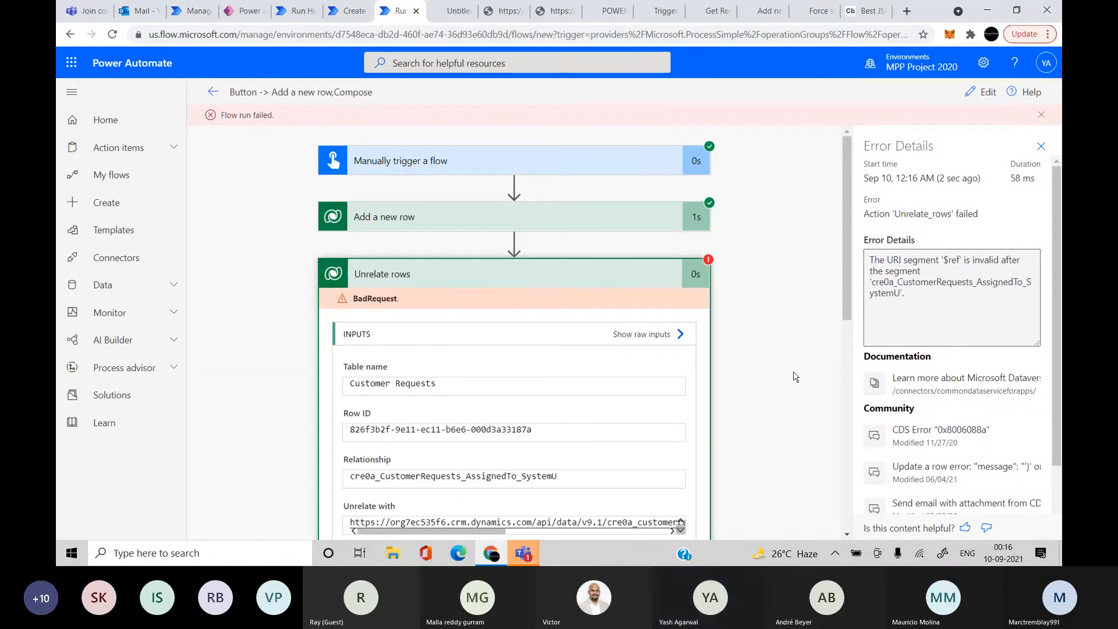
left_click(984, 92)
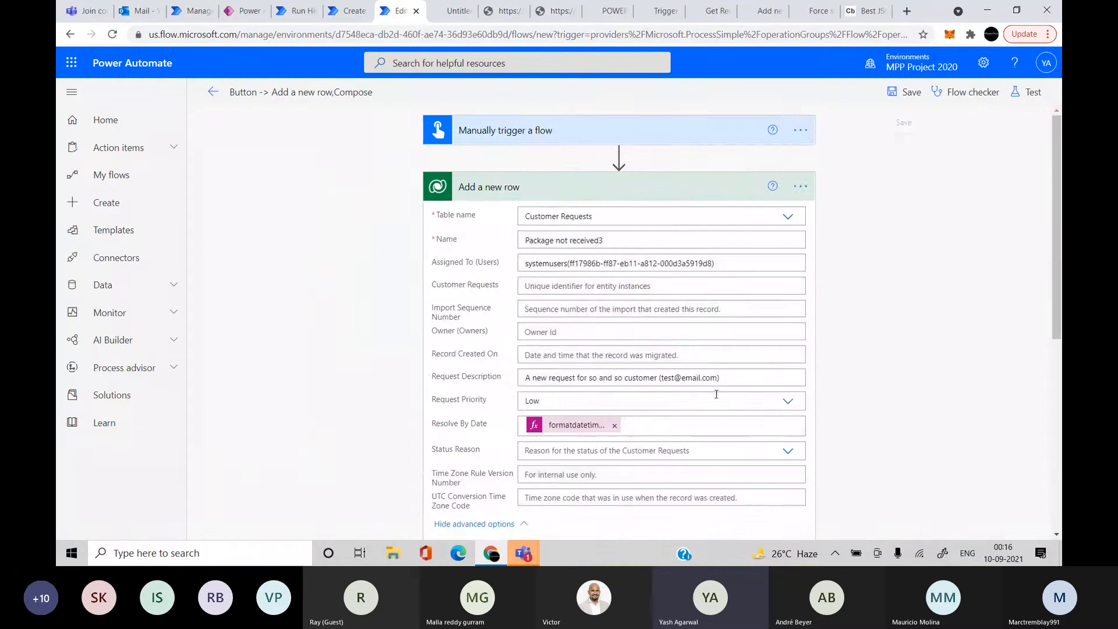
Replace the Unrelate with URL, trim off the trailing '/cre0a_AssignedTo/' back to the row id, and save
scroll(716, 394, "down", 6)
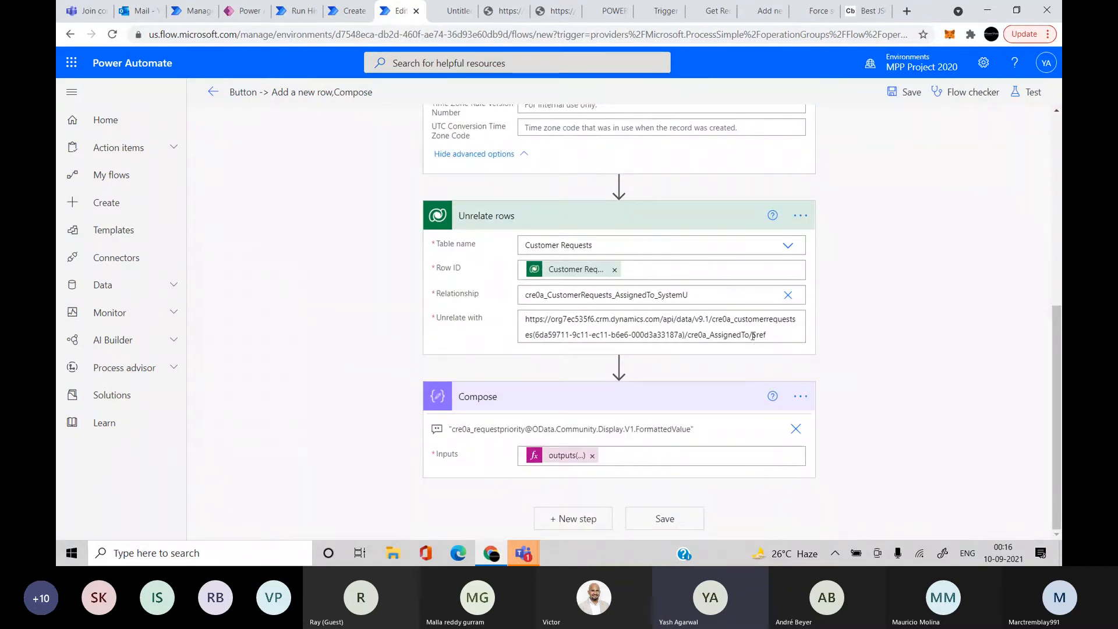
left_click(778, 336)
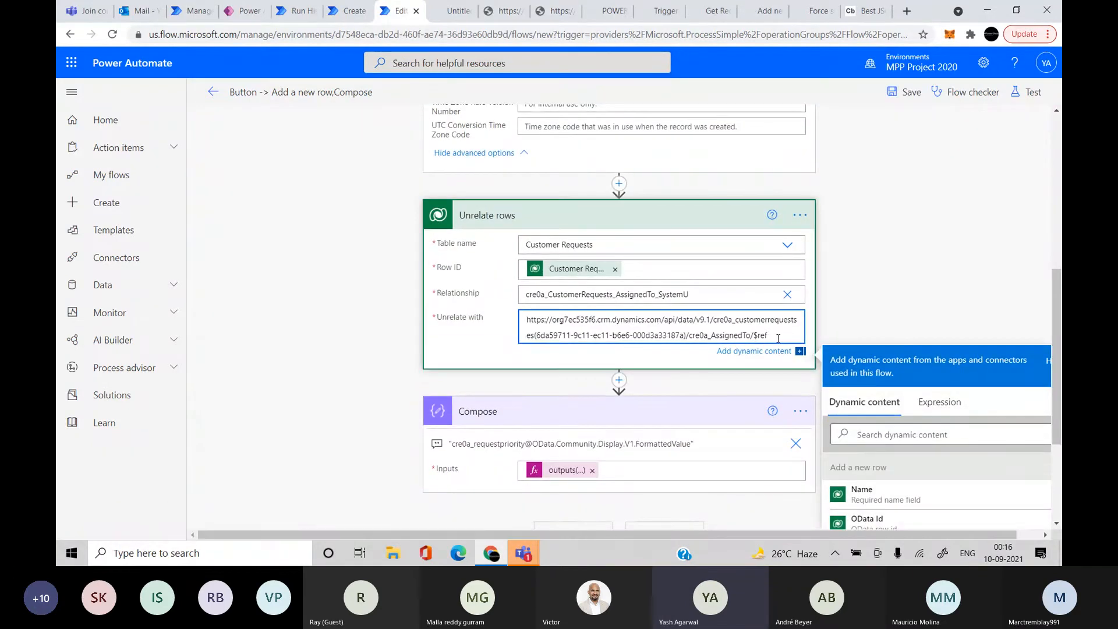
key("ctrl+a")
key("ctrl+c")
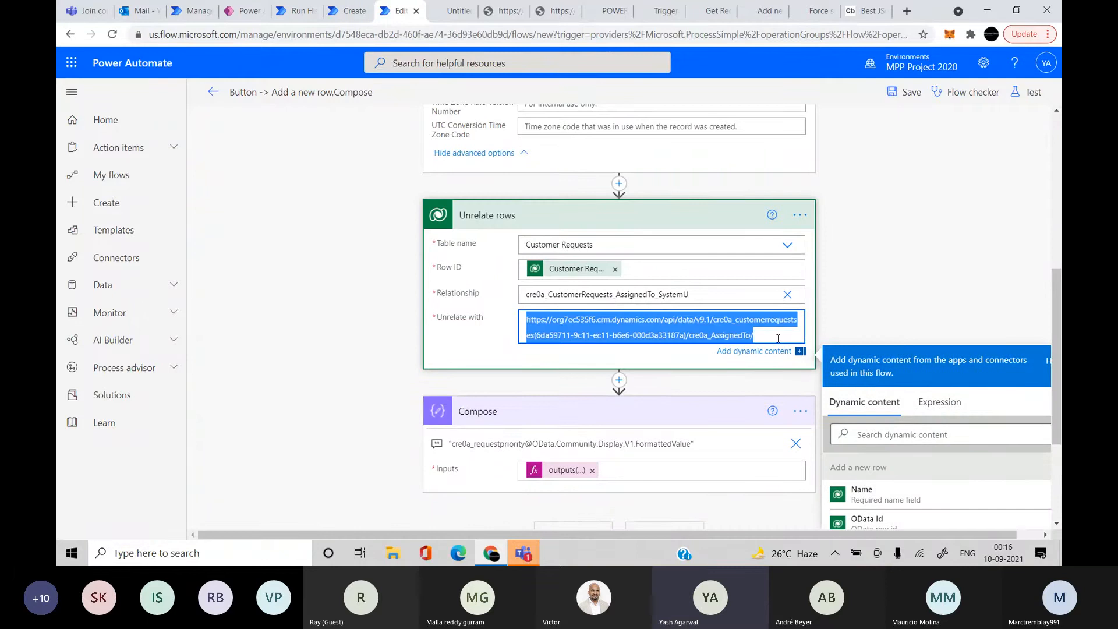
key("BackSpace")
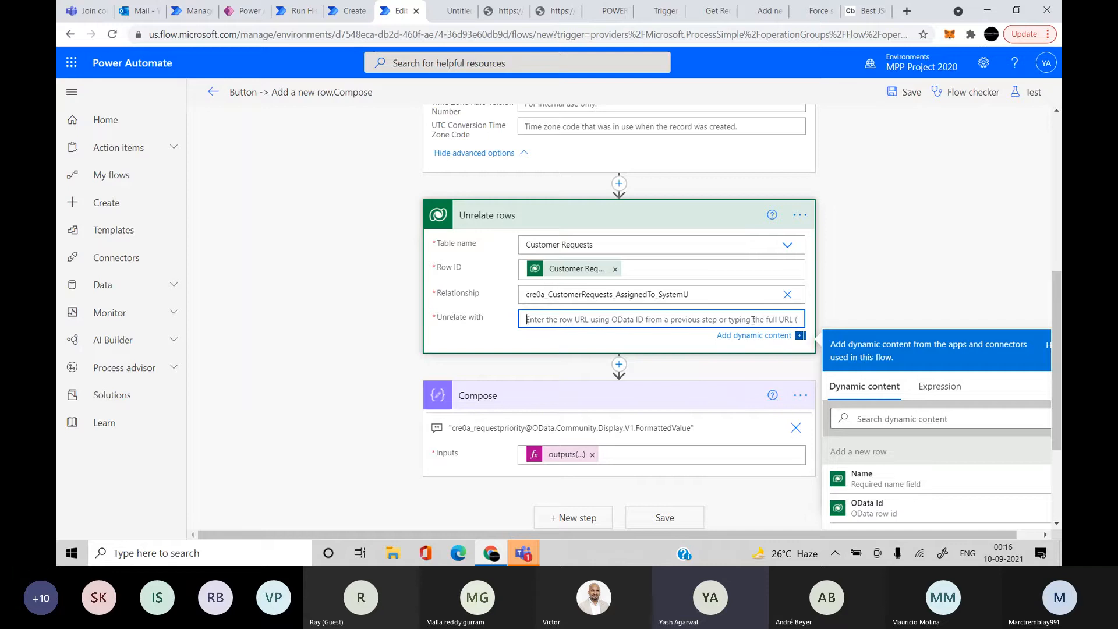
key("ctrl+v")
key("BackSpace")
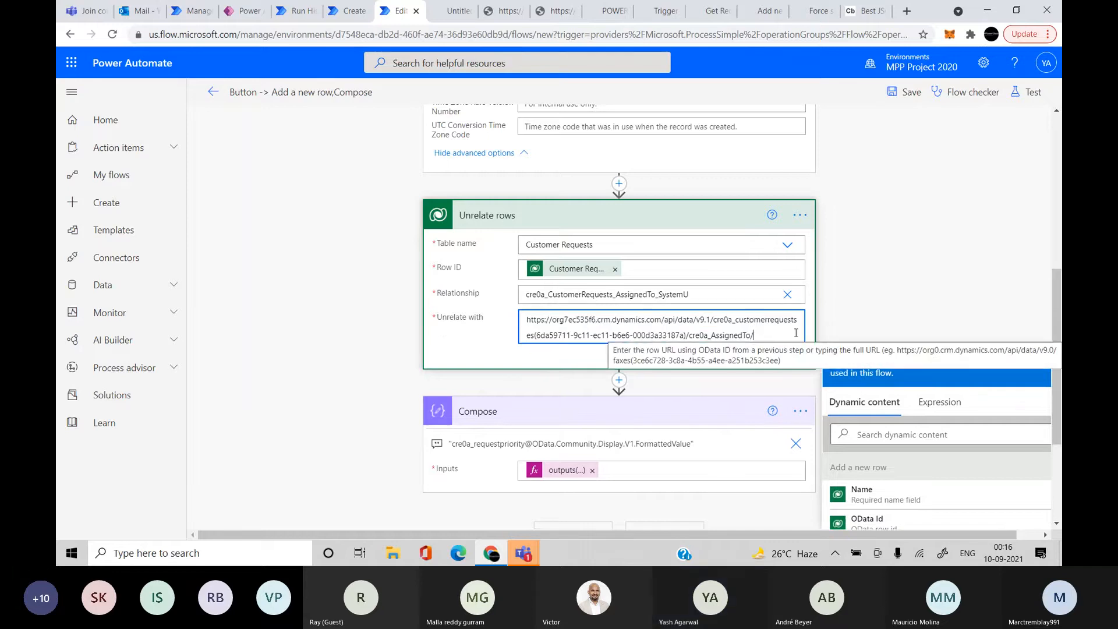
key("BackSpace")
key("BackSpace")
key("BackSpace")
key("BackSpace")
key("BackSpace")
key("BackSpace")
key("BackSpace")
key("BackSpace")
key("BackSpace")
key("BackSpace")
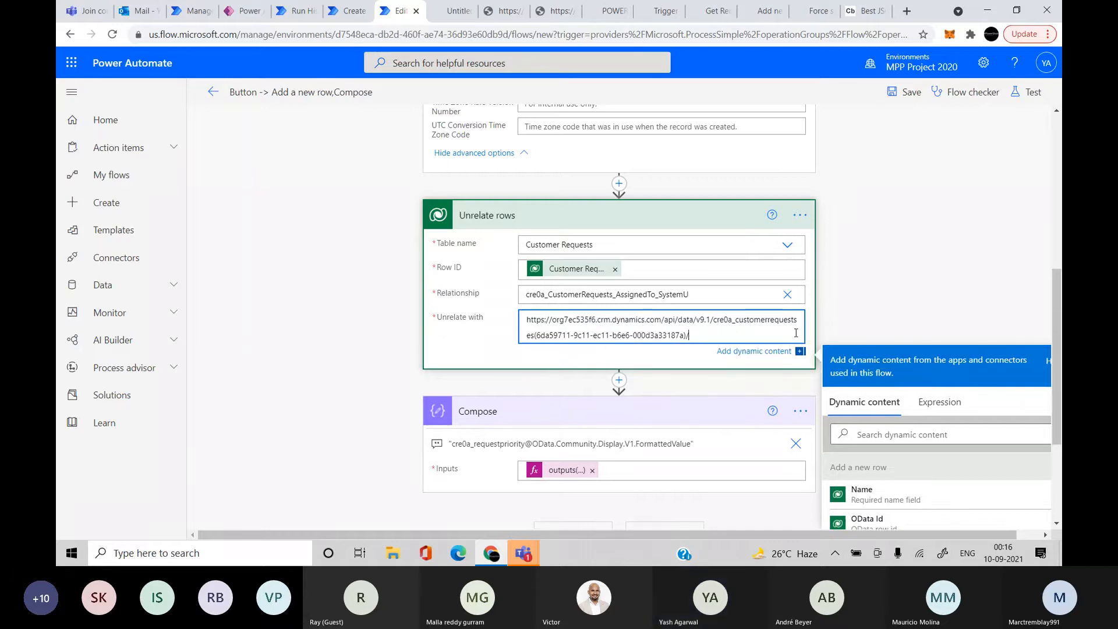
key("BackSpace")
left_click(971, 174)
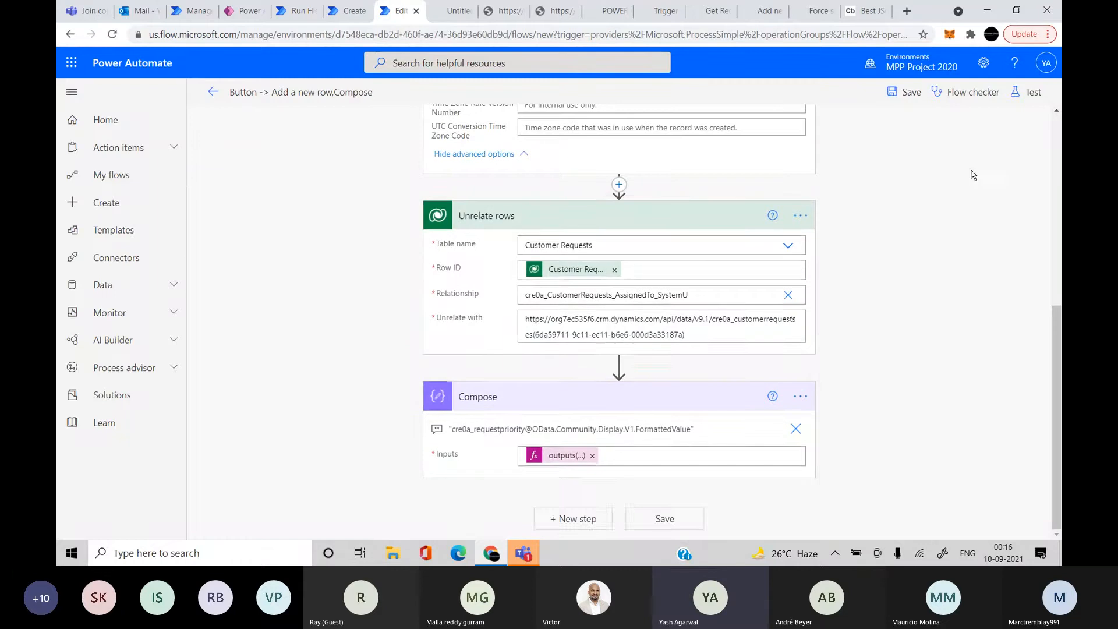
left_click(905, 92)
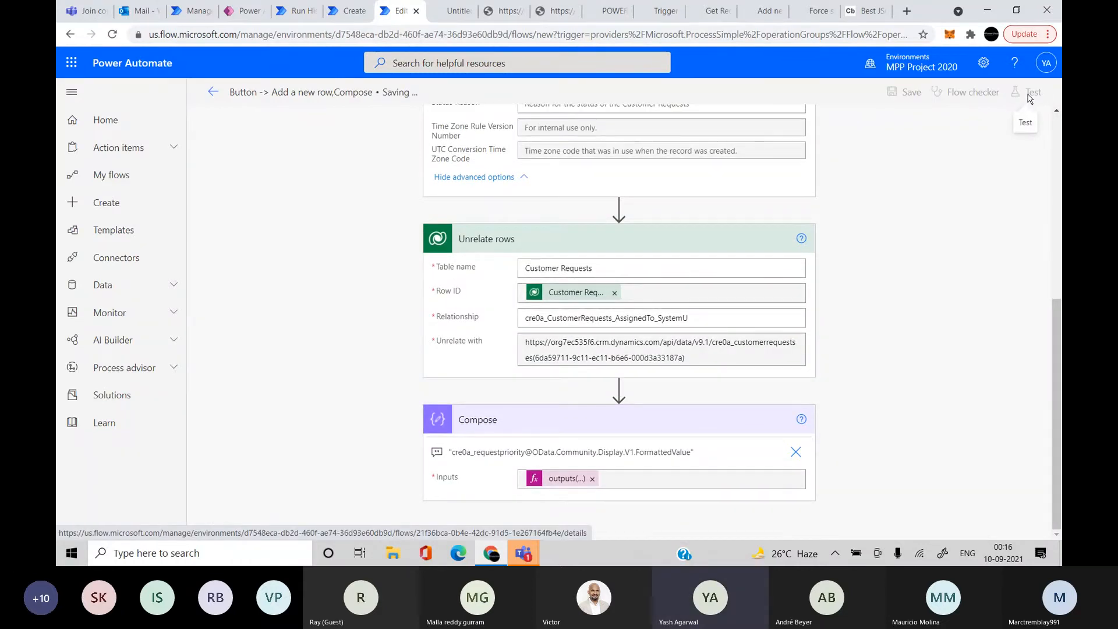
Run a fresh manual test of the saved flow
left_click(1030, 93)
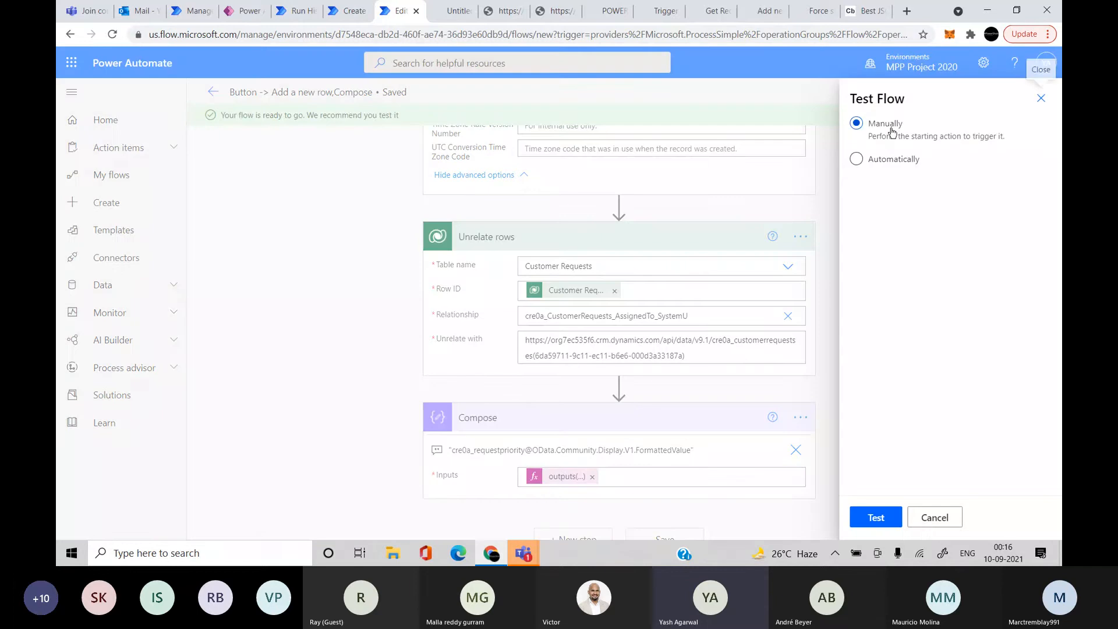
left_click(871, 515)
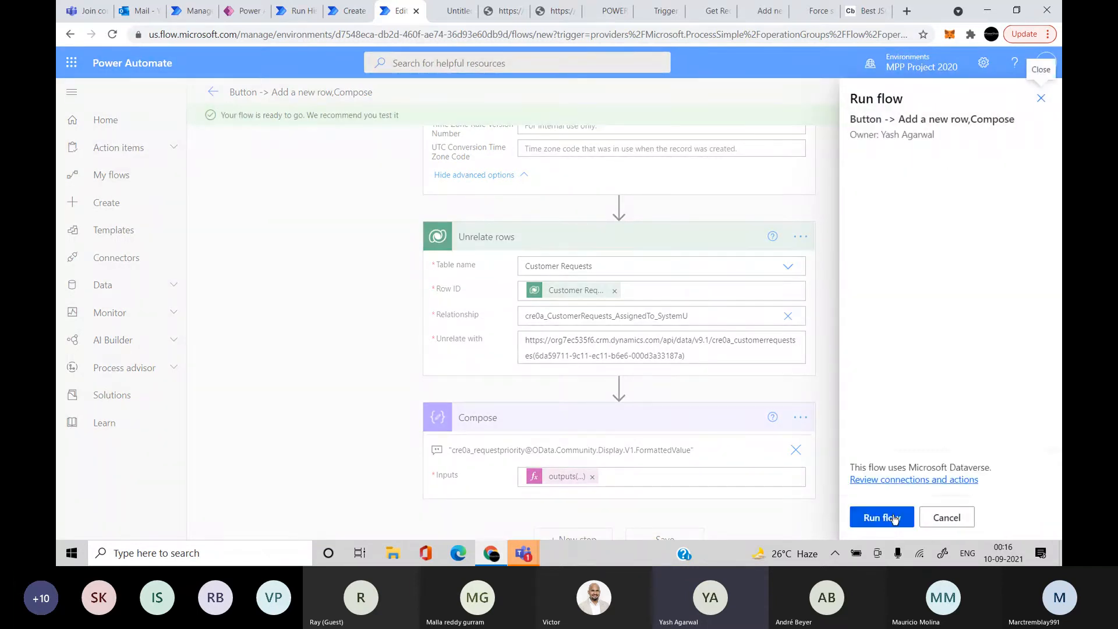
left_click(895, 518)
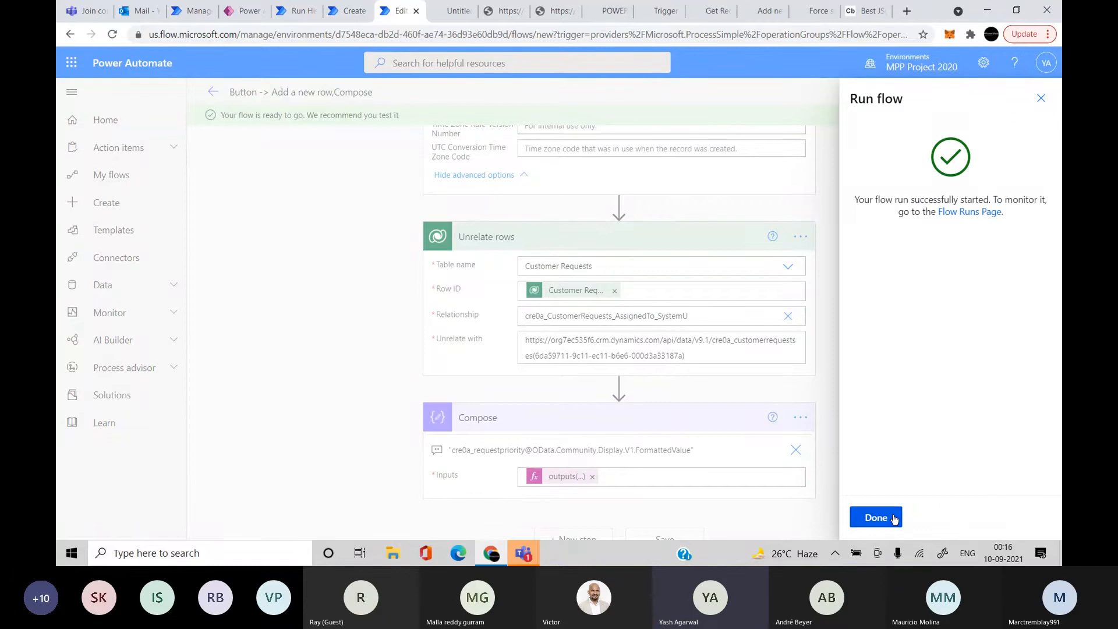
left_click(885, 517)
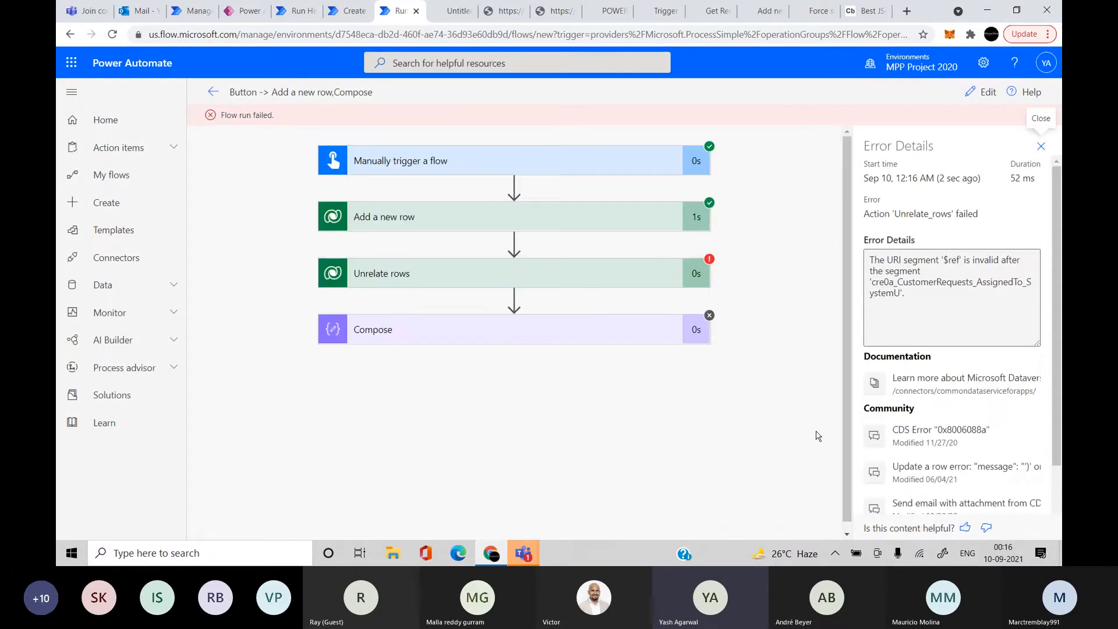
Inspect the failed Unrelate rows step's outputs showing the 400 BadRequest invalid '$ref' error
left_click(629, 286)
scroll(623, 297, "down", 3)
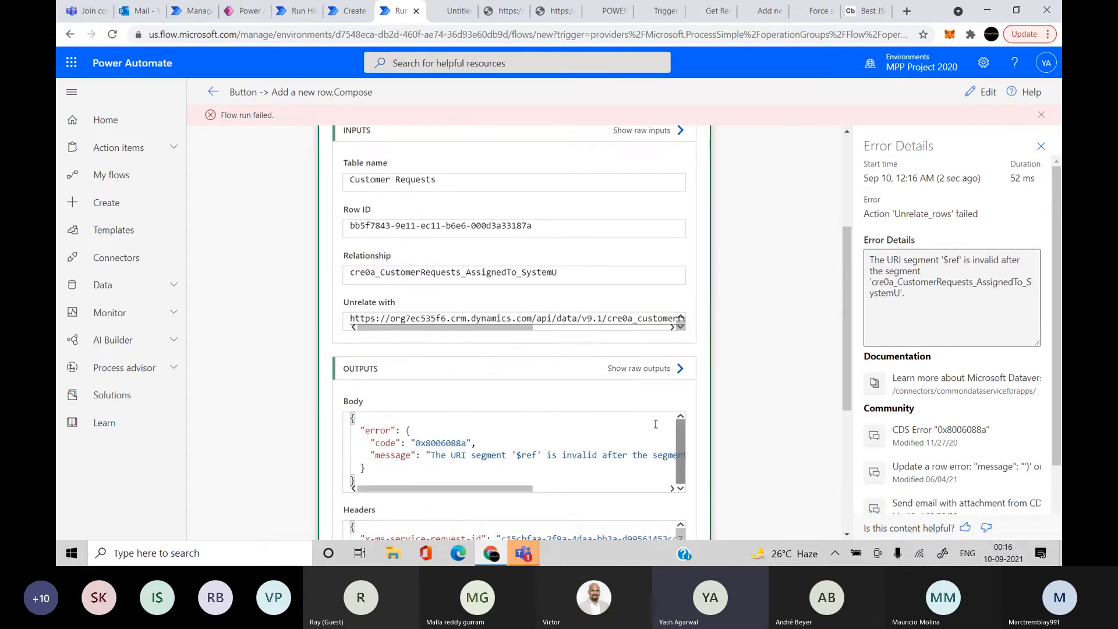
left_click_drag(533, 329, 681, 344)
scroll(693, 372, "down", 3)
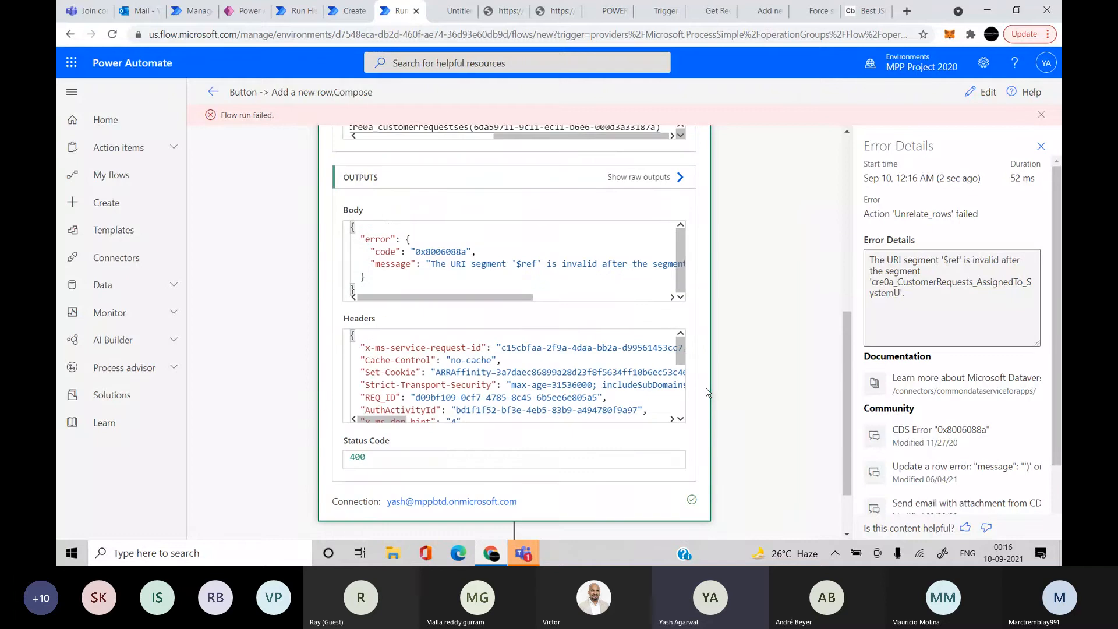
scroll(557, 254, "right", 5)
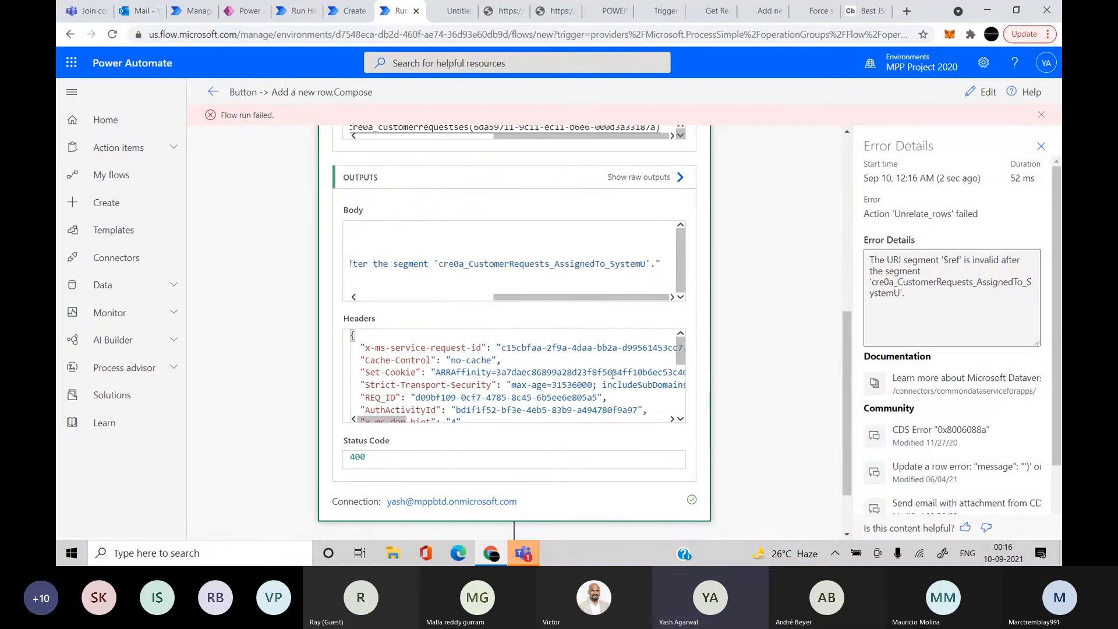
scroll(611, 373, "right", 5)
scroll(613, 374, "left", 5)
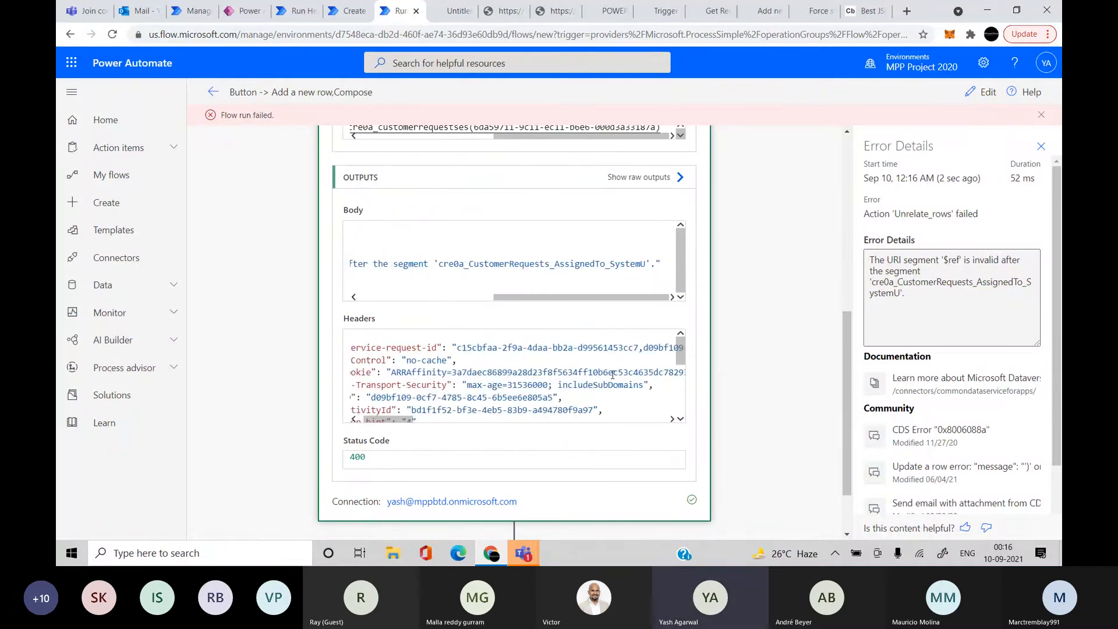
scroll(613, 374, "down", 1)
scroll(646, 393, "down", 5)
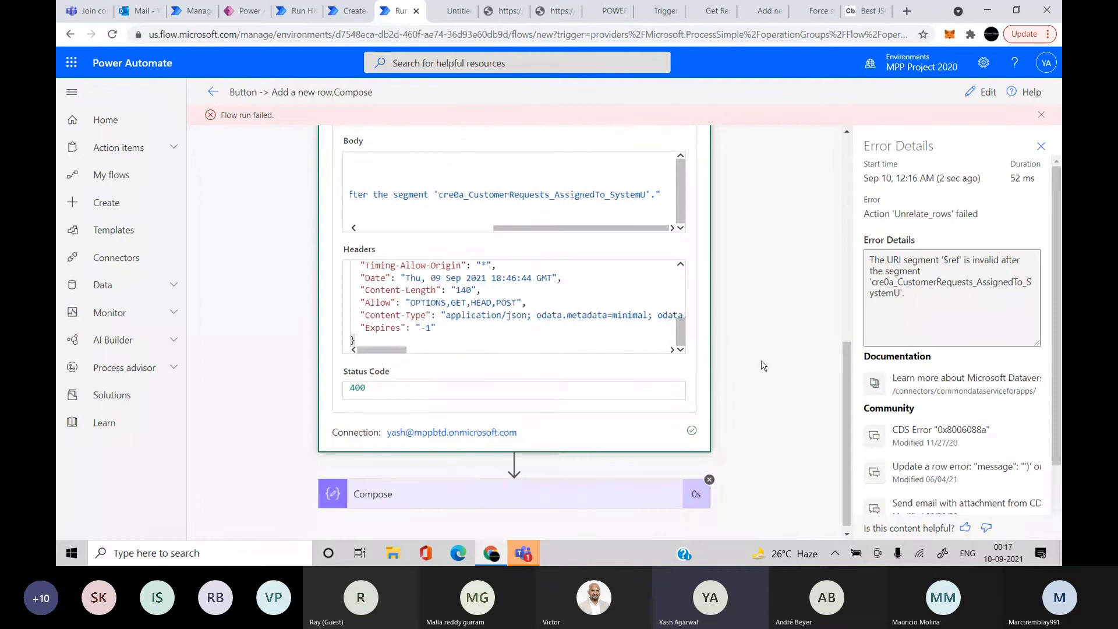
scroll(762, 365, "up", 10)
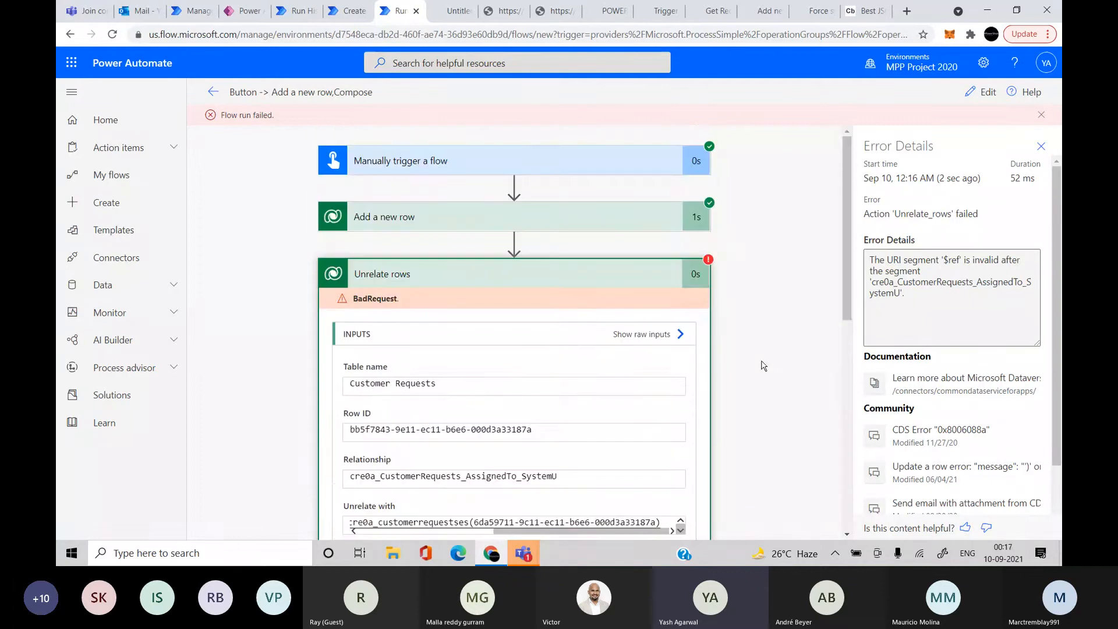
left_click(987, 90)
scroll(873, 262, "down", 10)
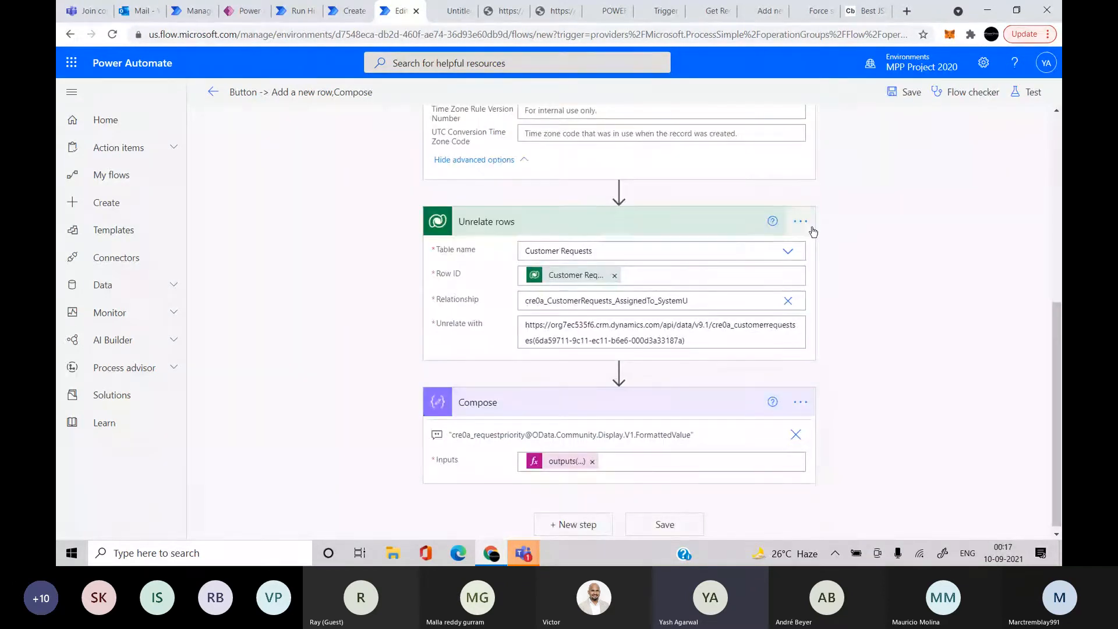
Delete the Unrelate rows step from its '...' menu and confirm the removal
left_click(801, 222)
left_click(659, 374)
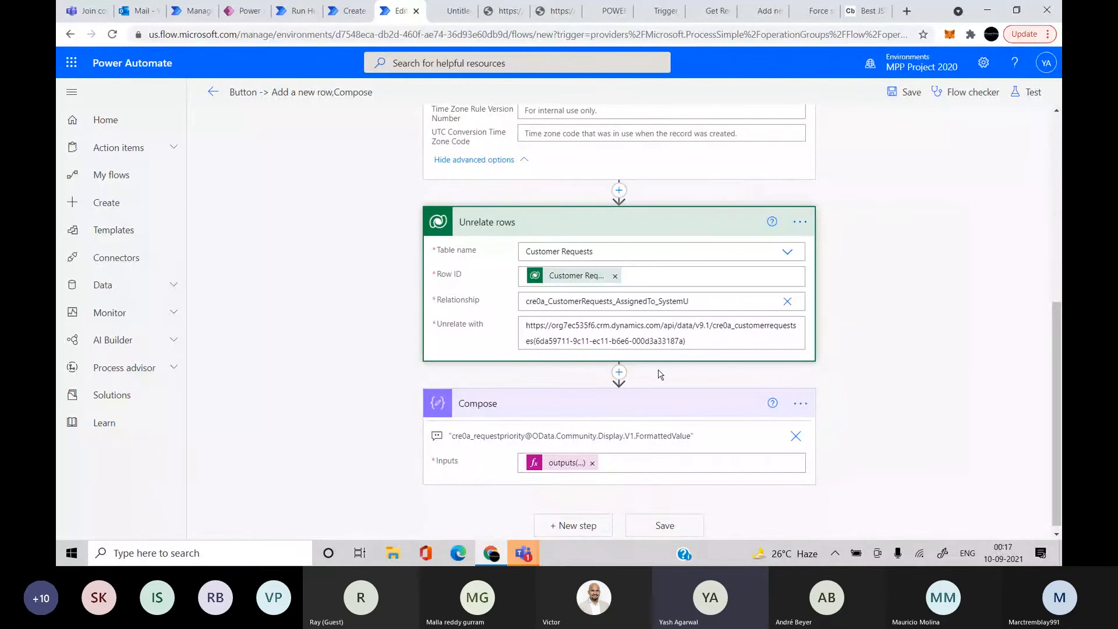
left_click(569, 320)
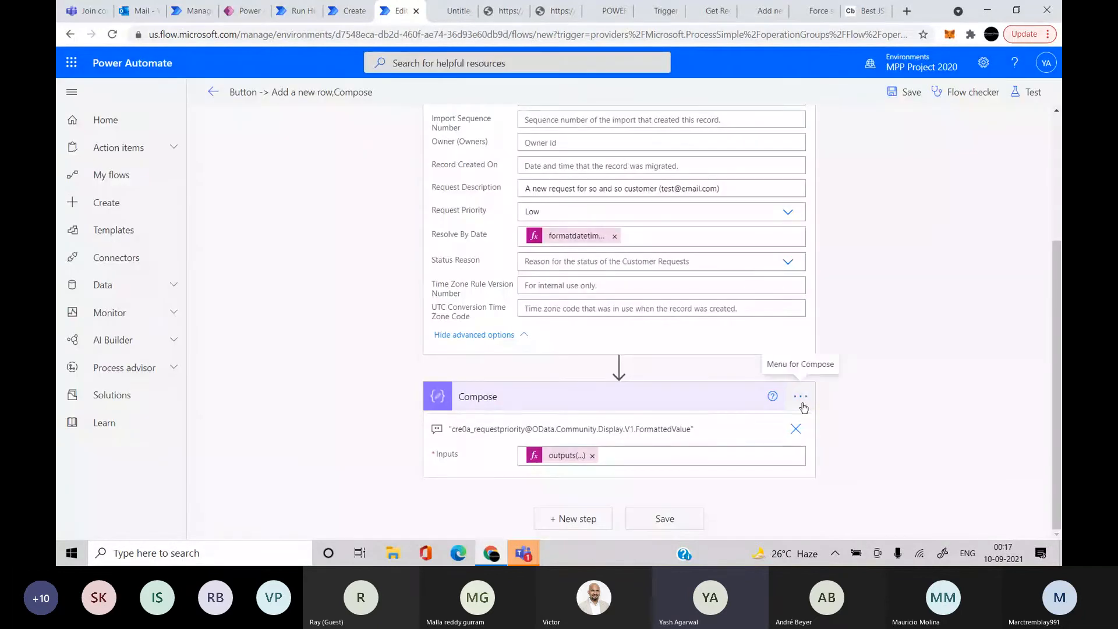
scroll(803, 408, "up", 3)
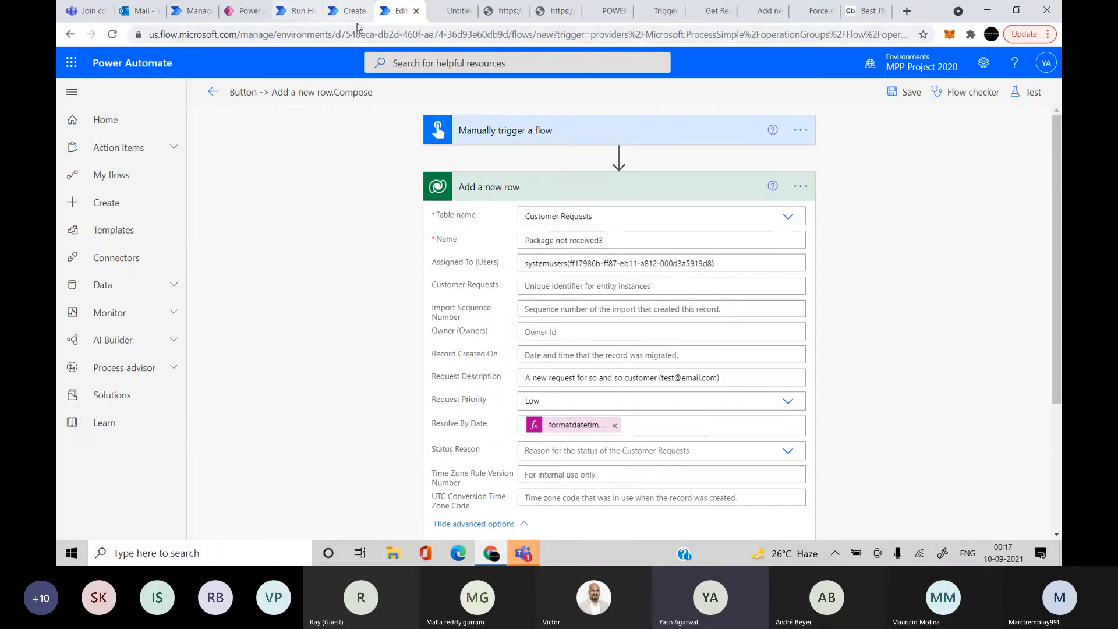
scroll(751, 201, "down", 3)
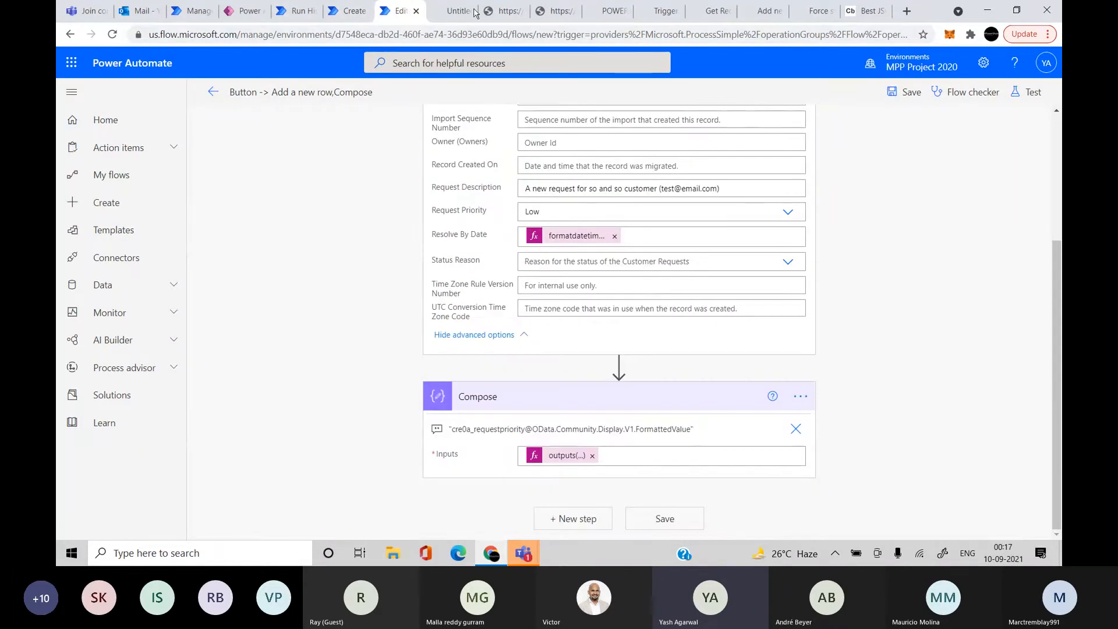
In a duplicated editor tab, add a Microsoft Dataverse (legacy) List rows action
right_click(385, 11)
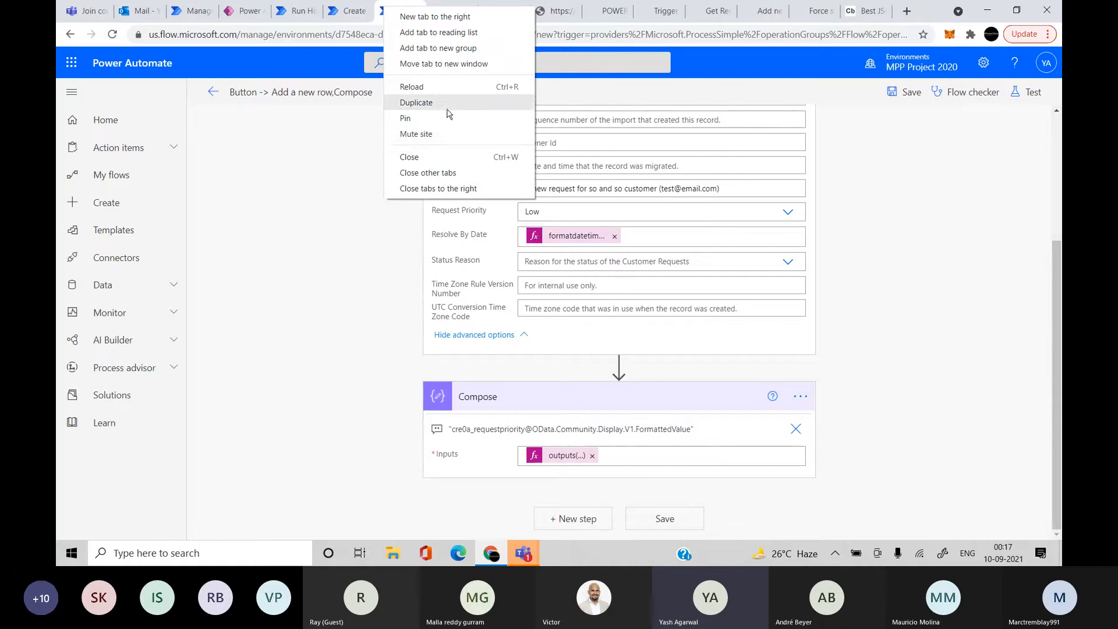
left_click(449, 103)
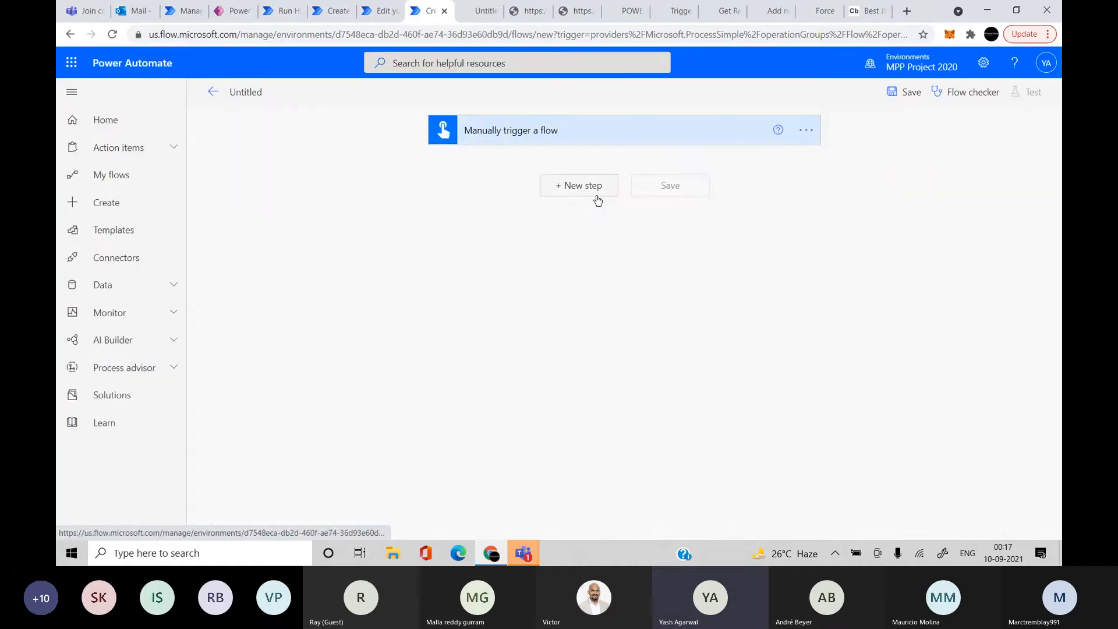
left_click(596, 198)
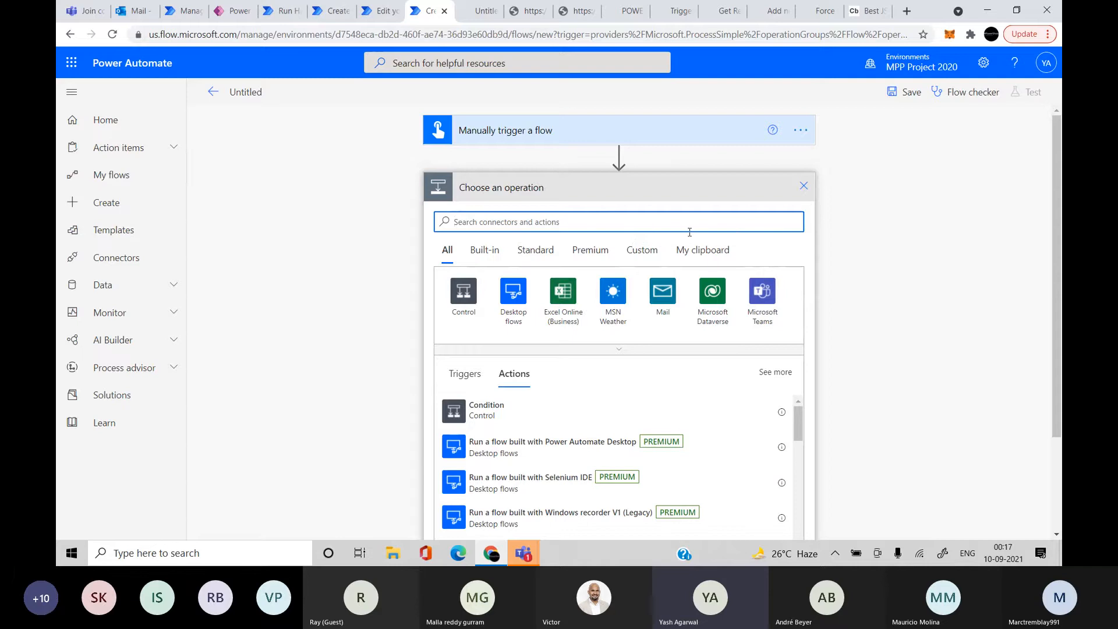
type("da")
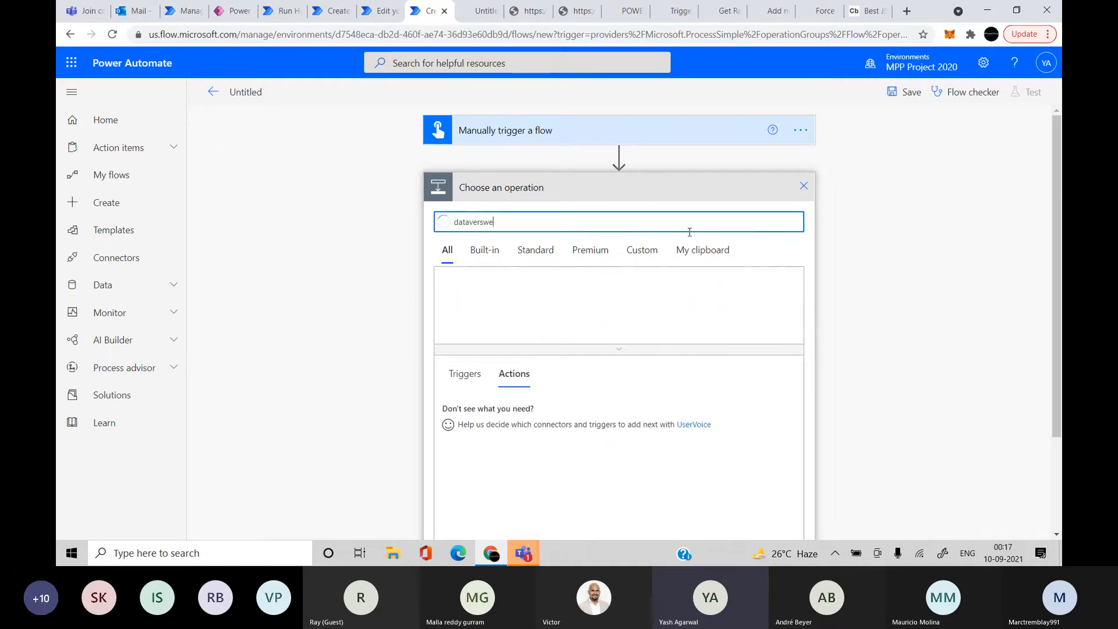
type("taverswe")
key("BackSpace")
key("BackSpace")
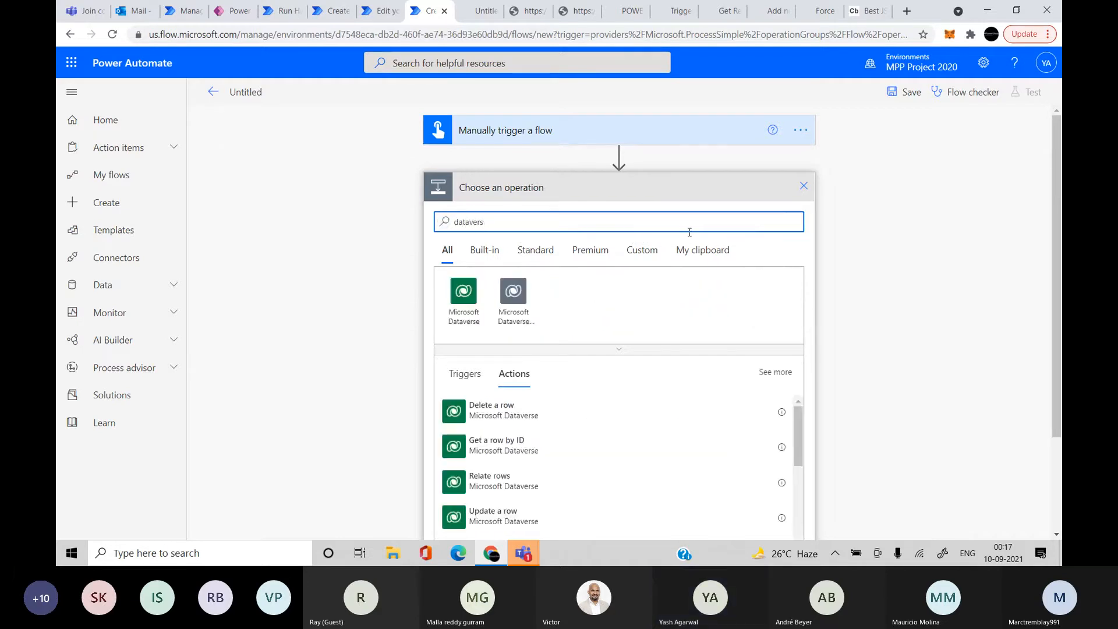
left_click(521, 296)
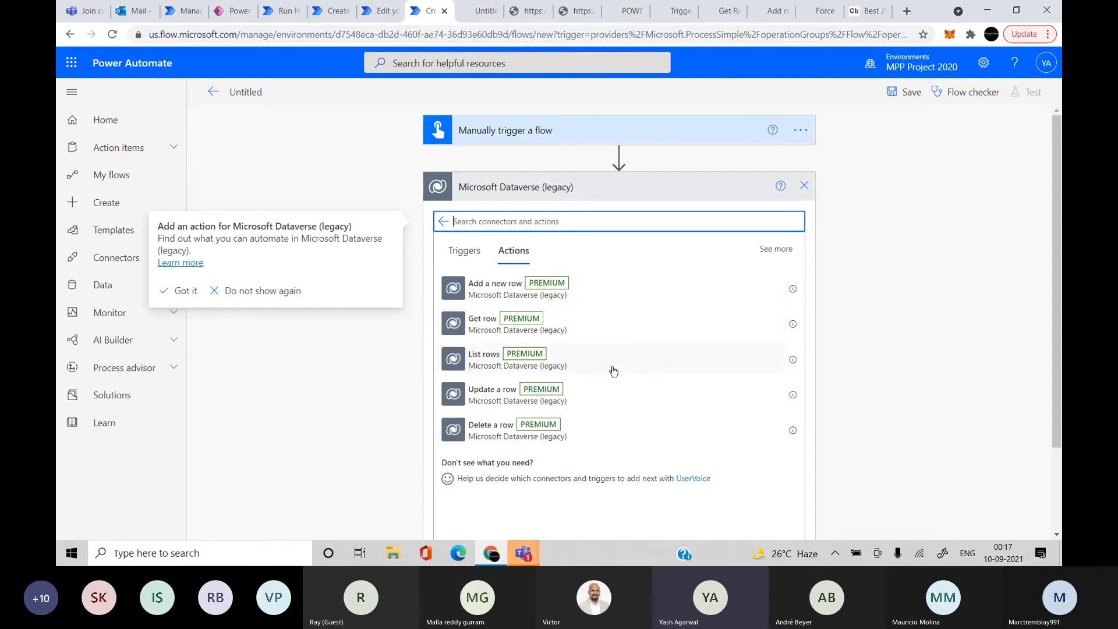
left_click(480, 360)
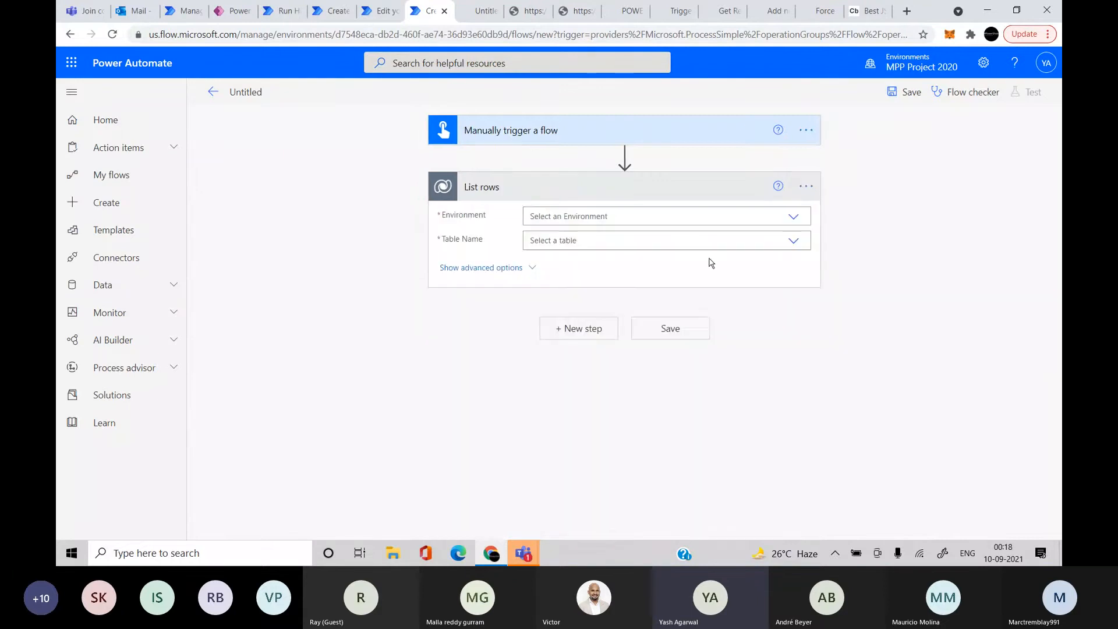
Set List rows to environment By The Devs (default), table Accounts, Top Count 5, and save
left_click(593, 219)
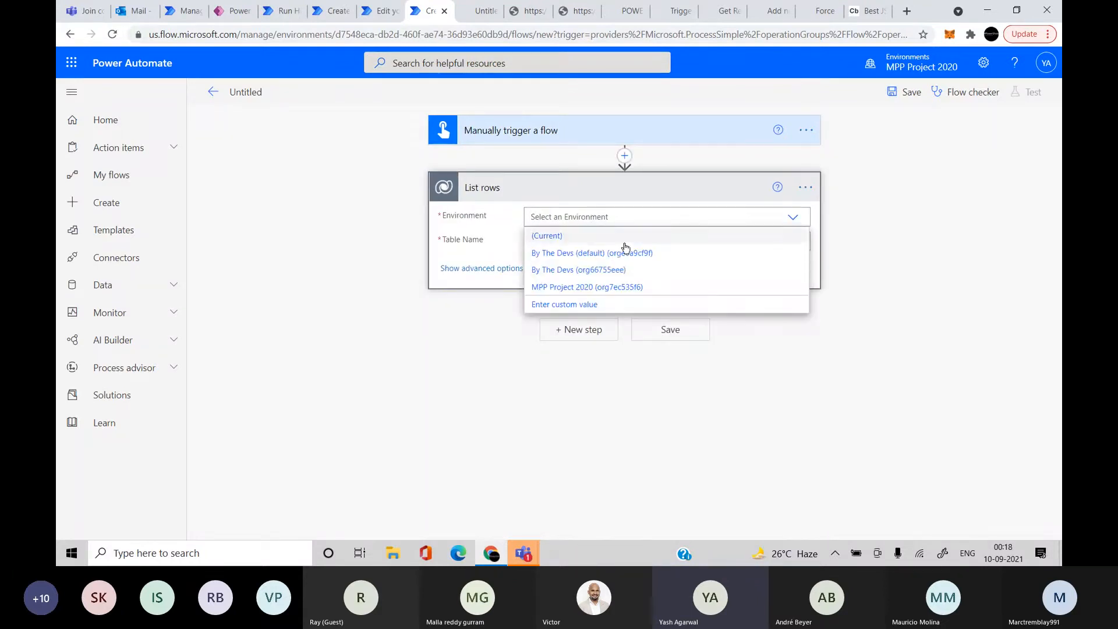
left_click(642, 261)
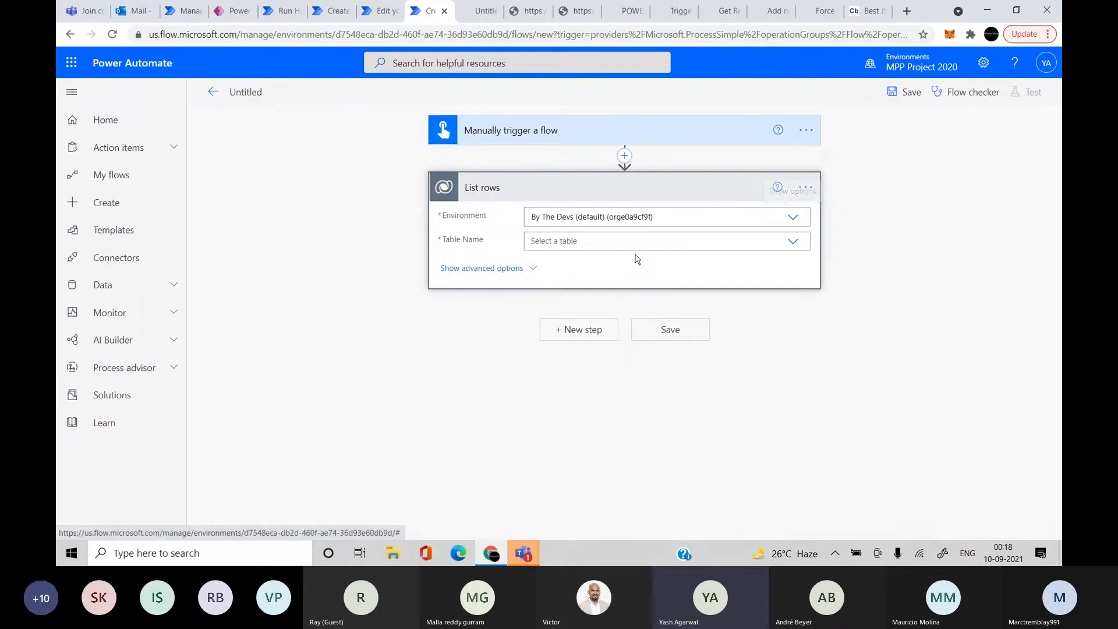
left_click(611, 241)
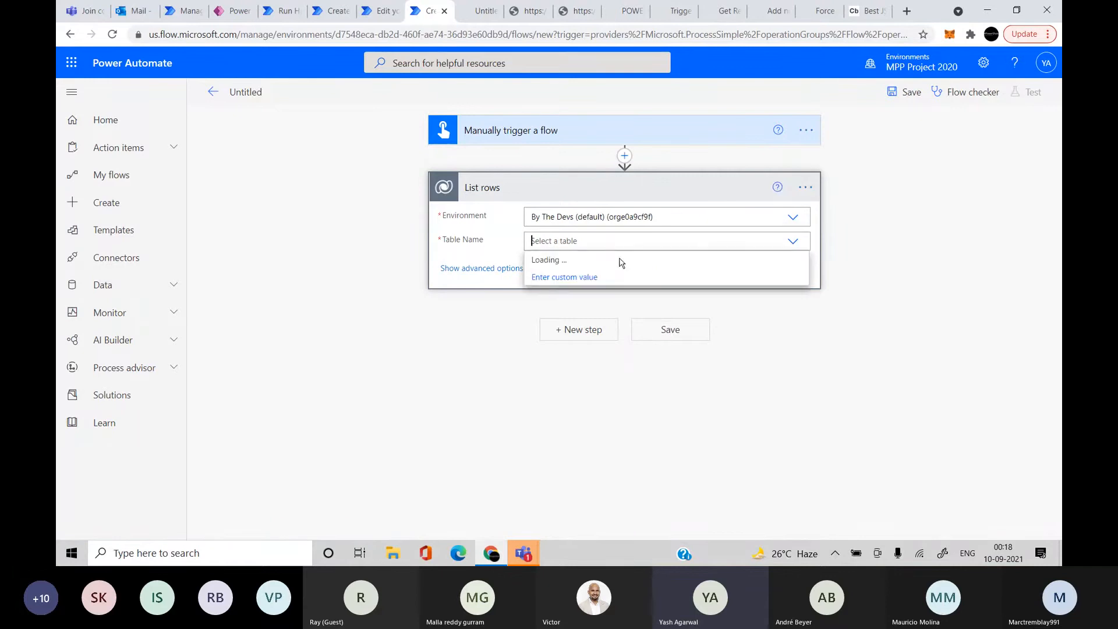
left_click(590, 261)
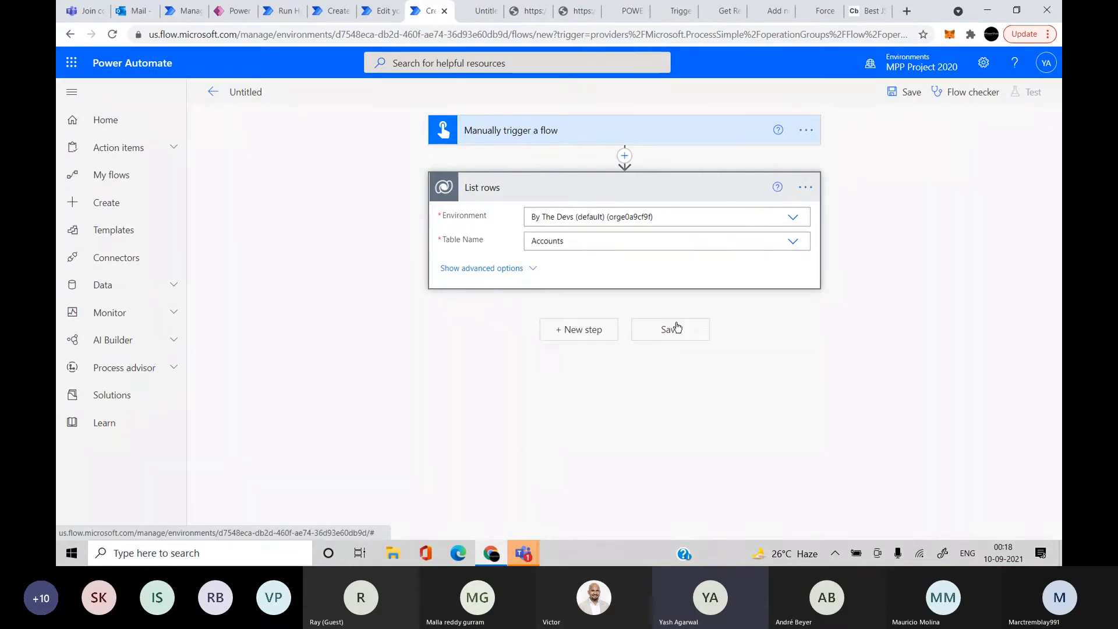
left_click(503, 270)
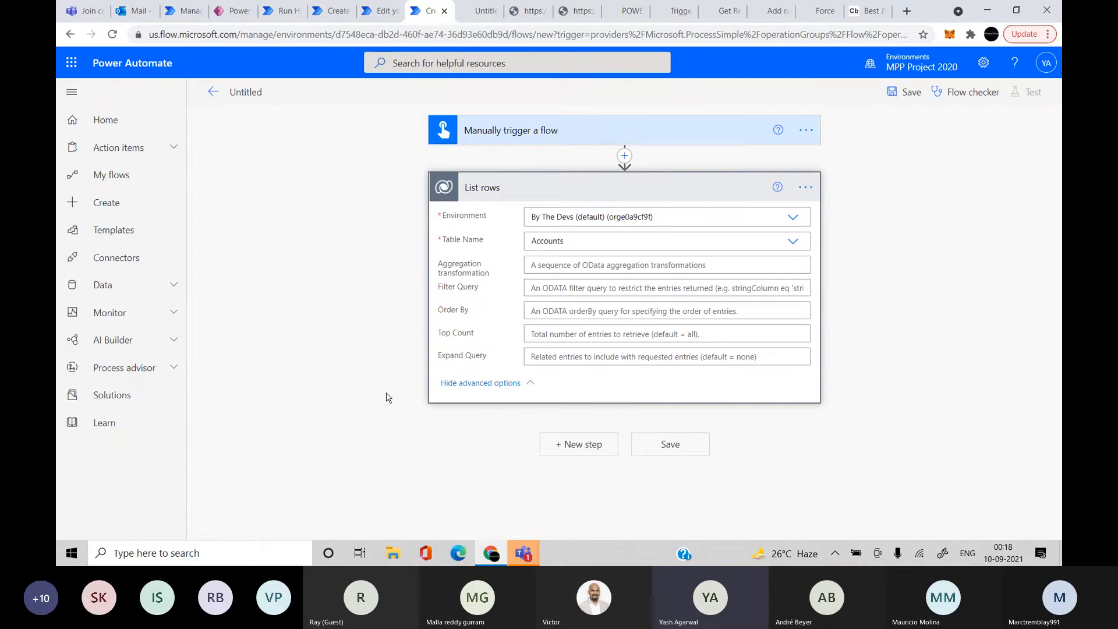
left_click(617, 338)
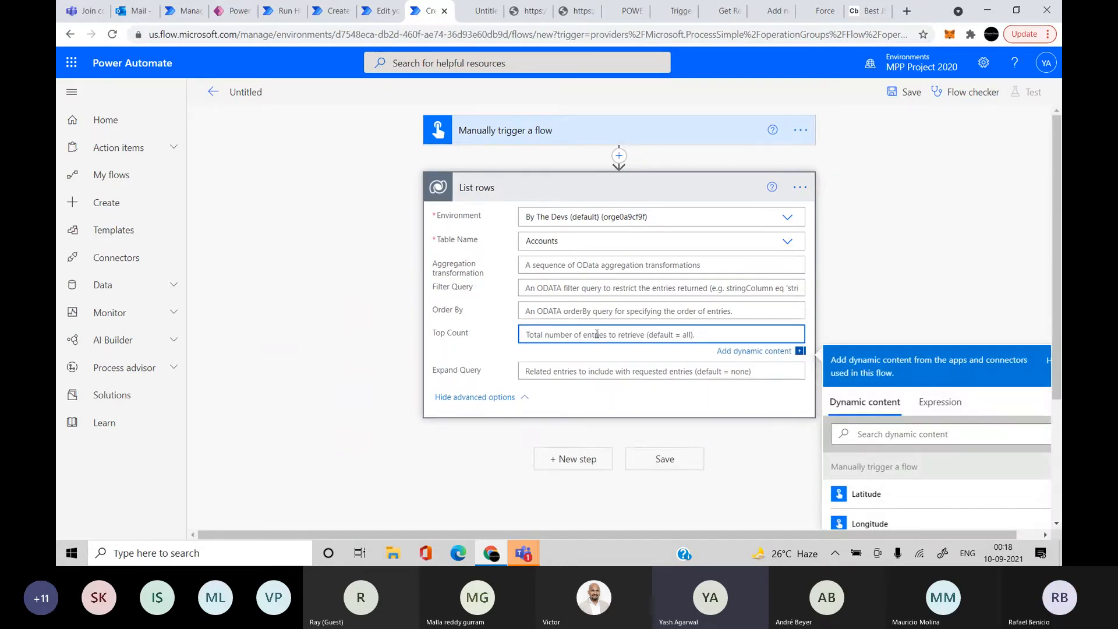
type("5")
left_click(277, 373)
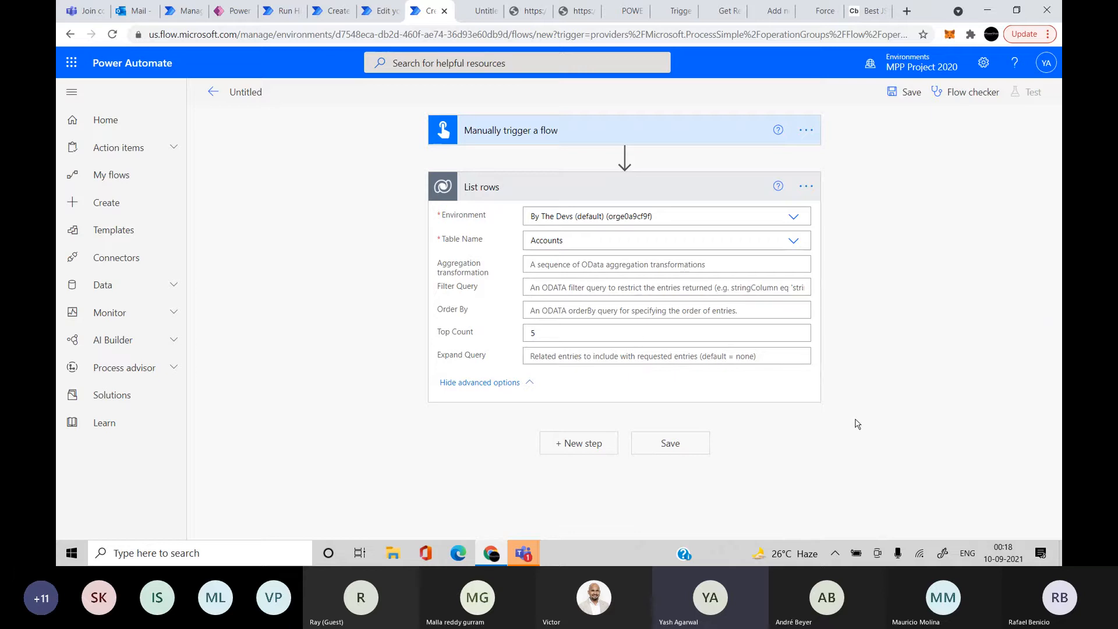
left_click(662, 308)
left_click(844, 272)
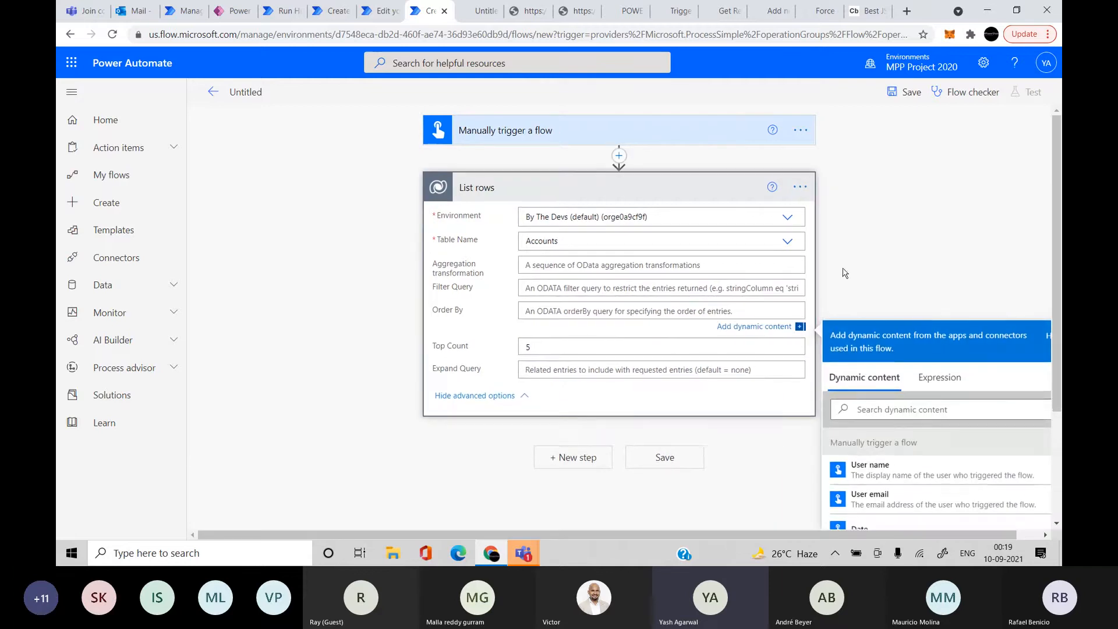
left_click(894, 92)
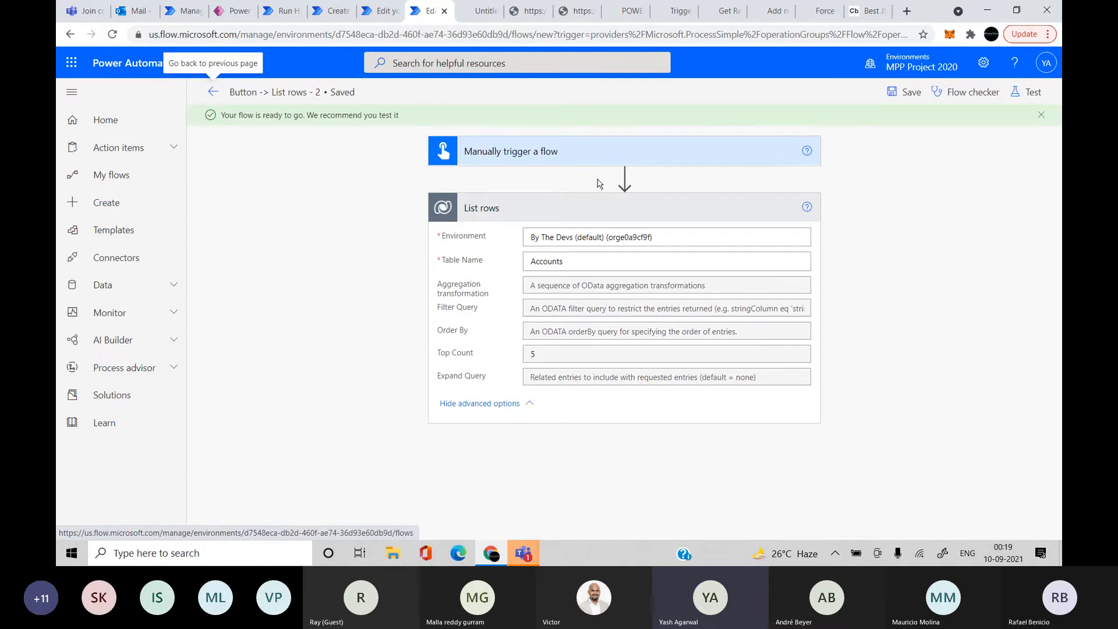
Add an Apply to each loop iterating over the List rows value output
left_click(588, 464)
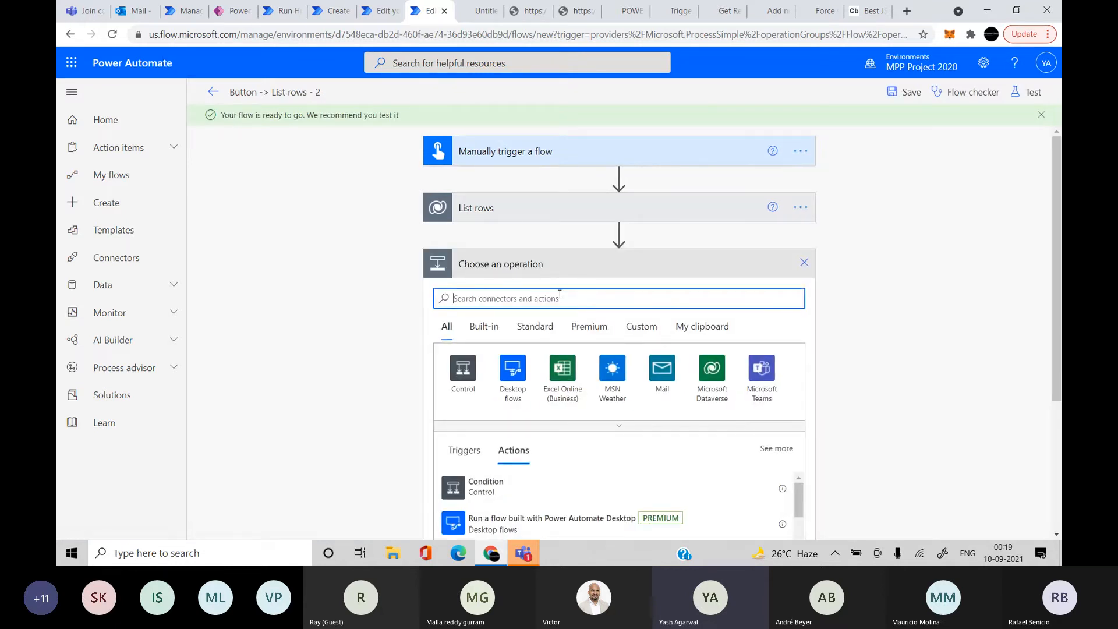
type("apply to ea")
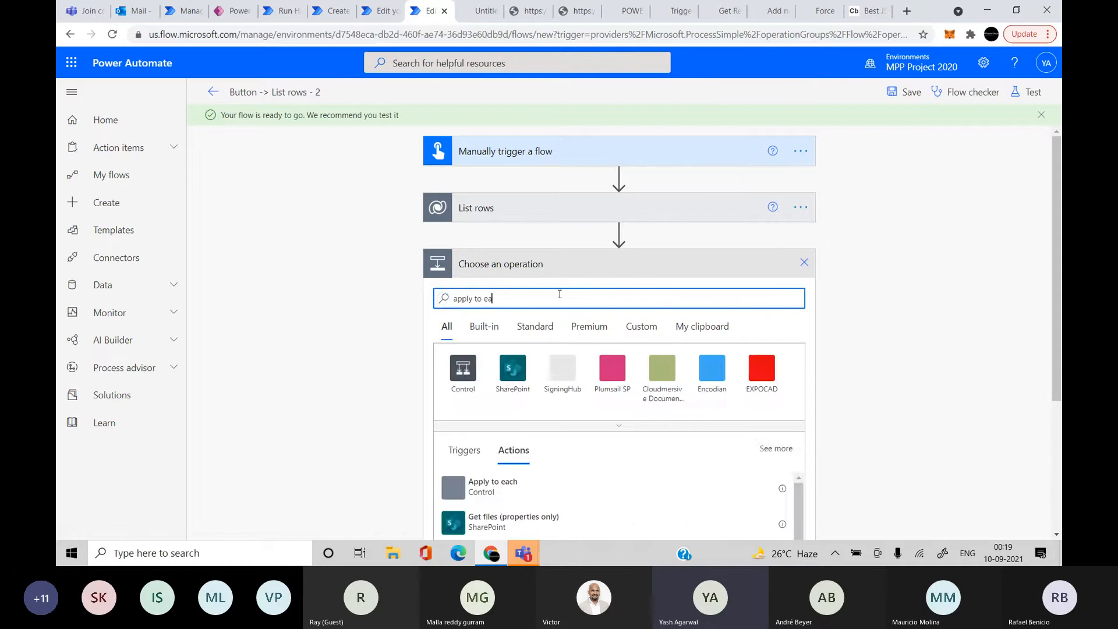
type("ch")
scroll(559, 293, "down", 1)
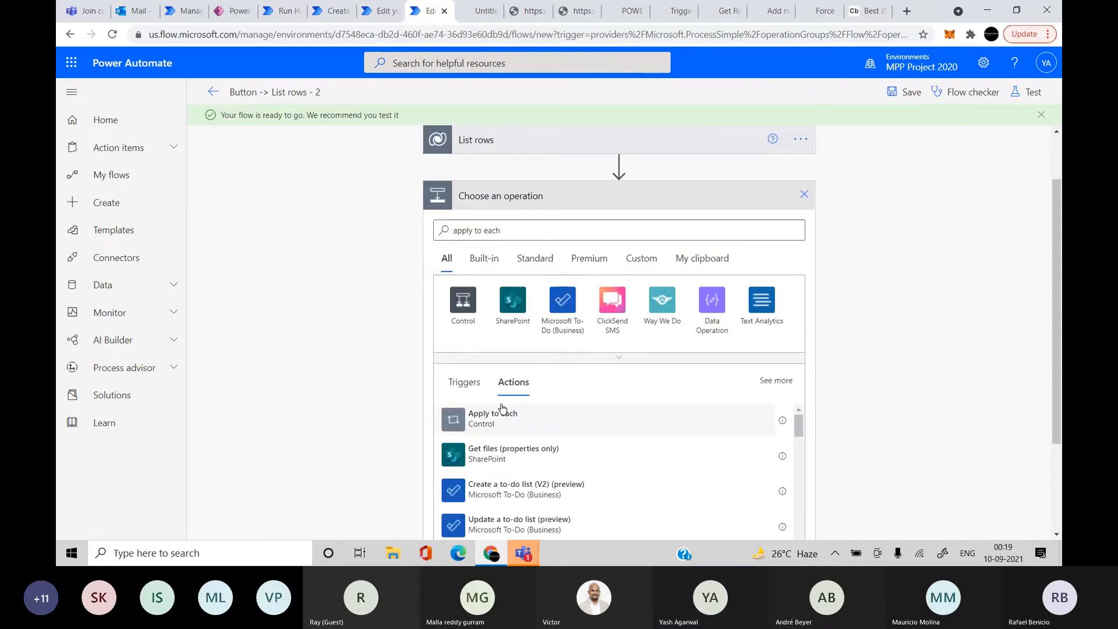
left_click(502, 413)
left_click(569, 307)
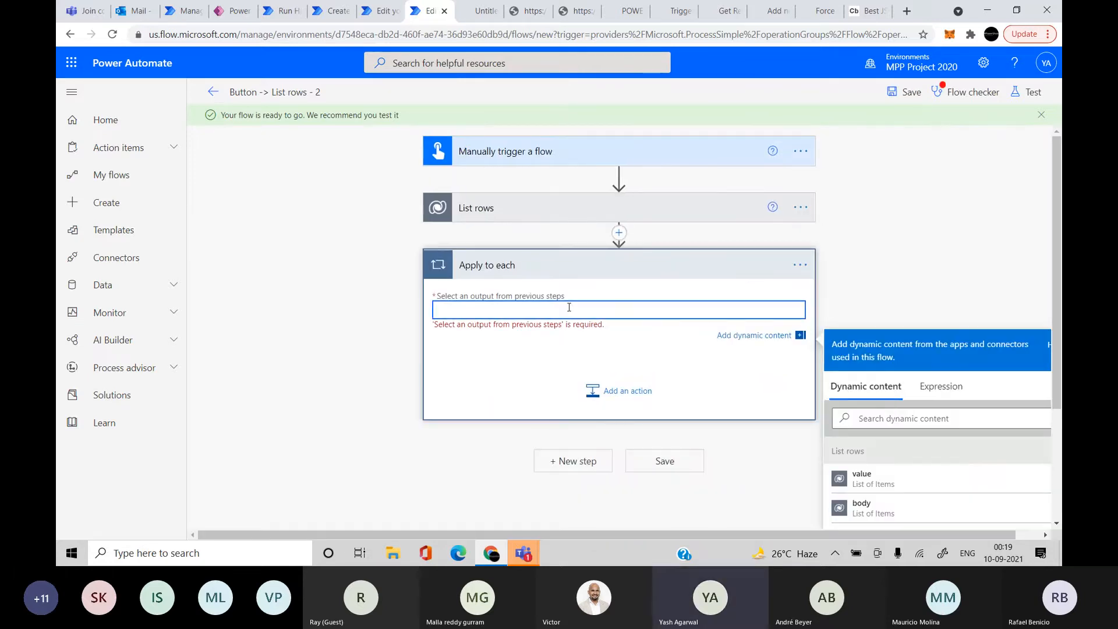
left_click(876, 482)
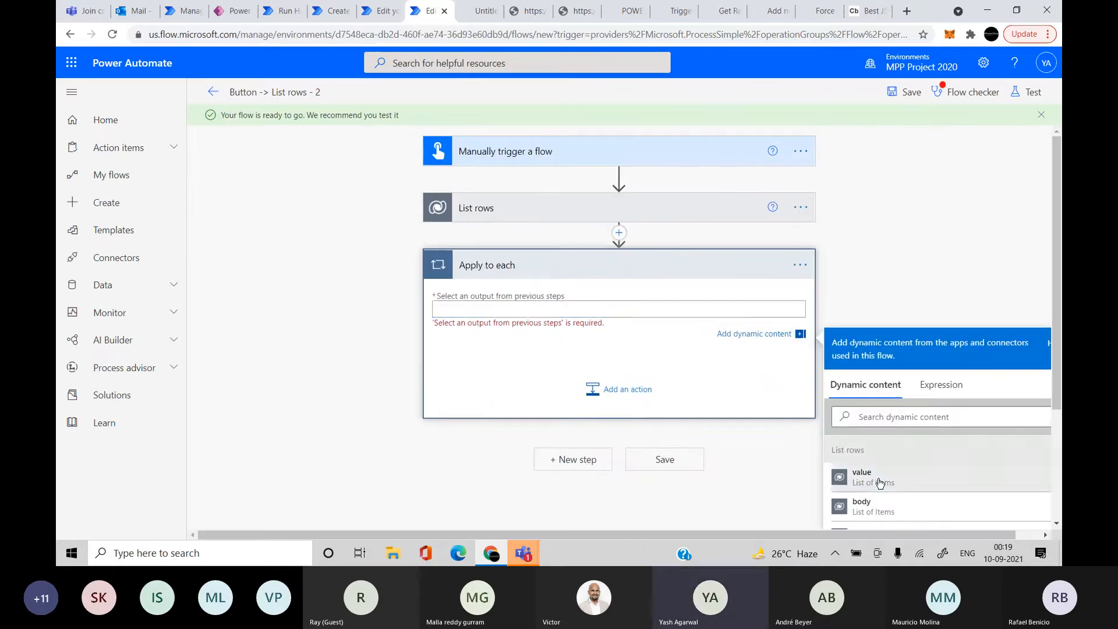
Add a Compose action inside the loop with Current item as its input
left_click(609, 396)
type("compo")
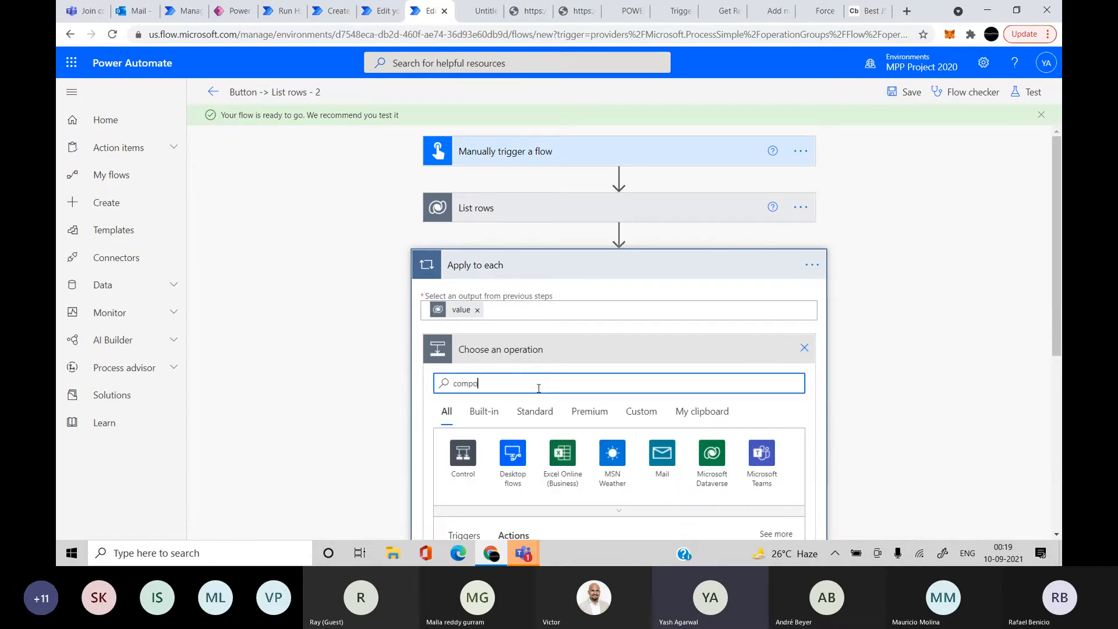
type("se")
scroll(539, 388, "down", 3)
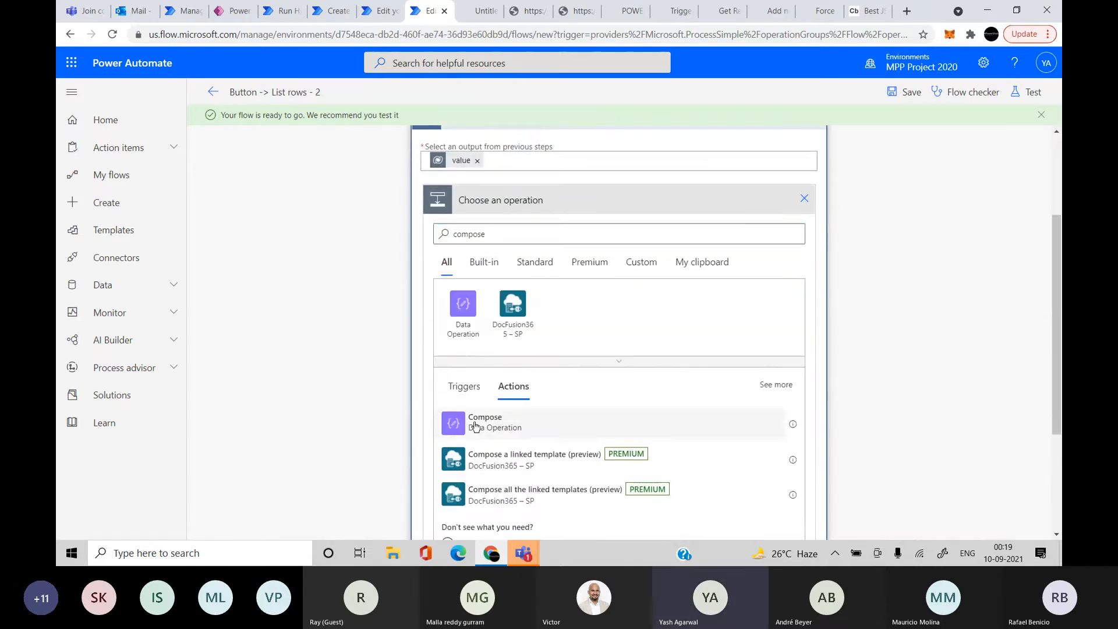
left_click(475, 427)
left_click(572, 379)
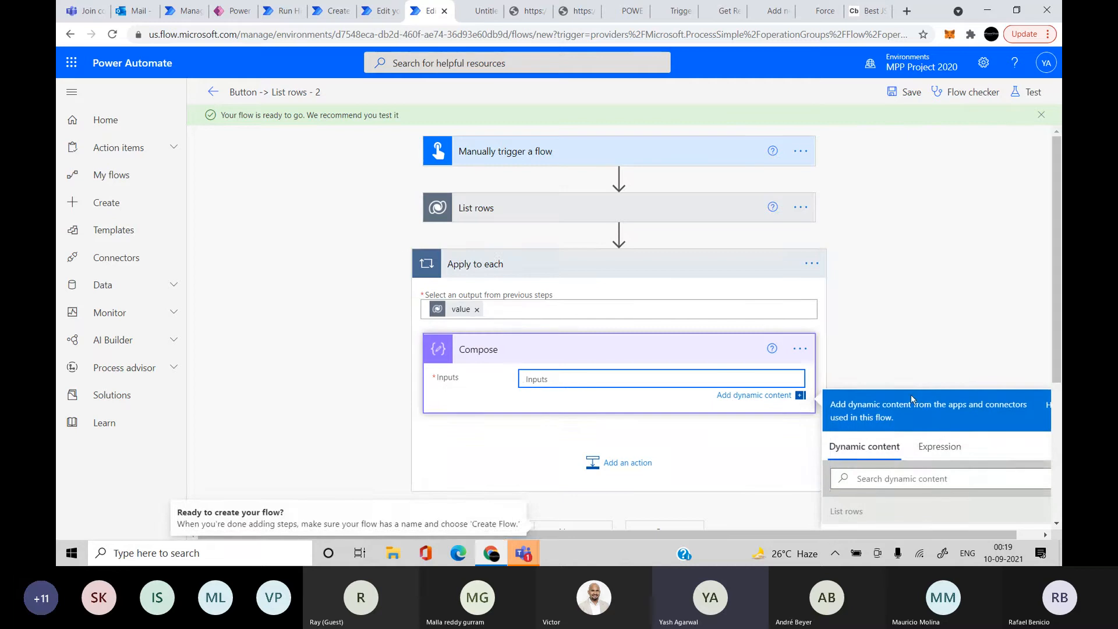
left_click(908, 313)
type("current")
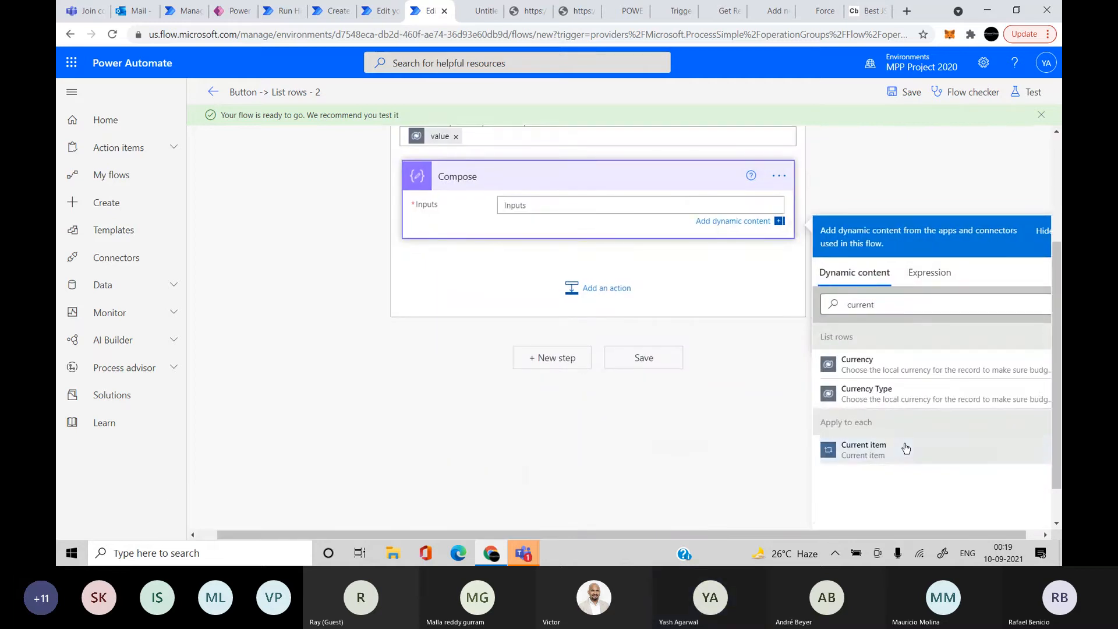
left_click(836, 449)
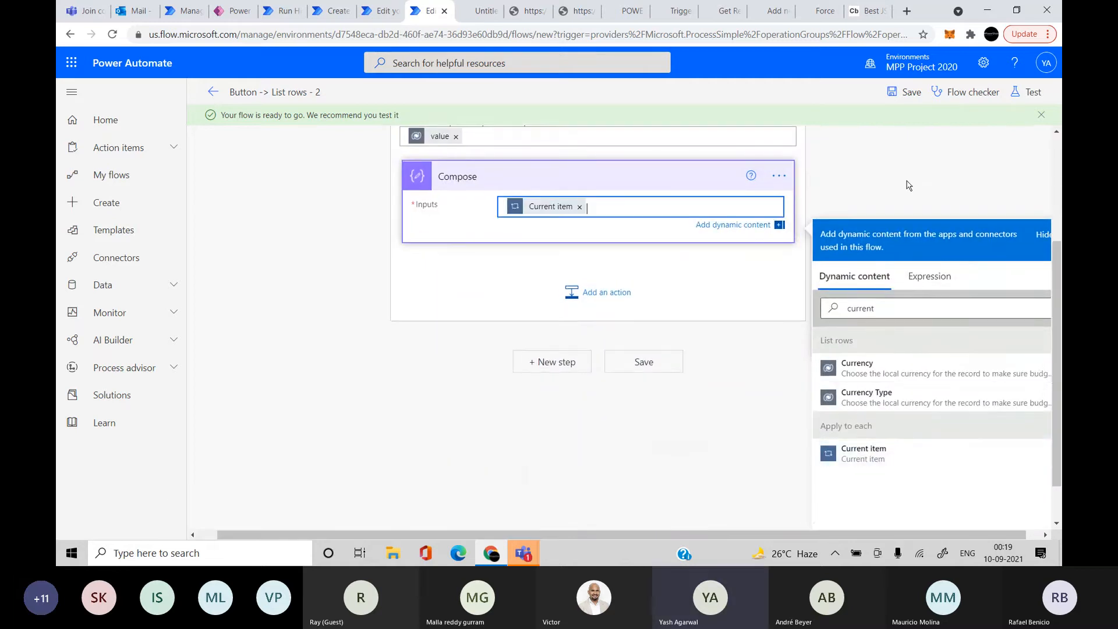
scroll(943, 167, "up", 3)
Save the flow and run a manual test, continuing past the connection check to the run view
left_click(1028, 99)
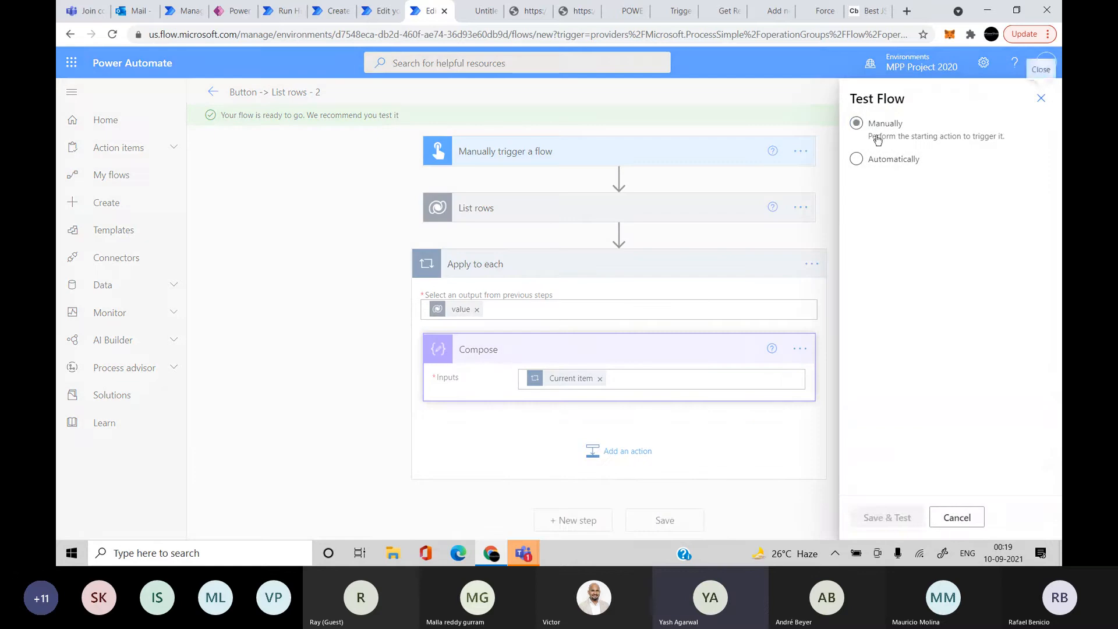
left_click(876, 138)
left_click(909, 524)
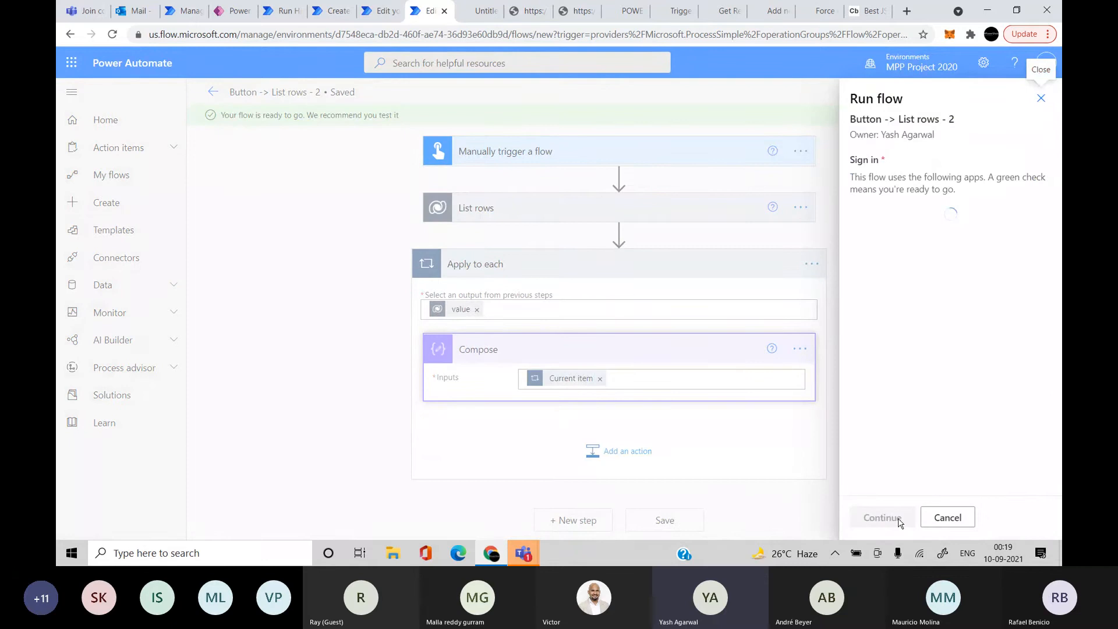
left_click(899, 520)
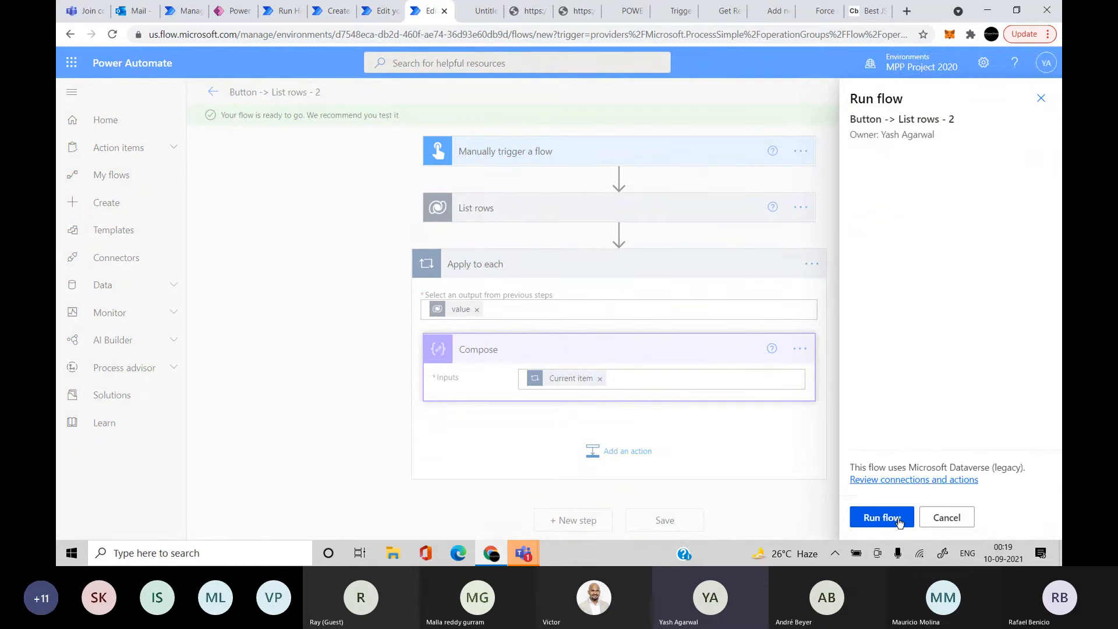
left_click(899, 520)
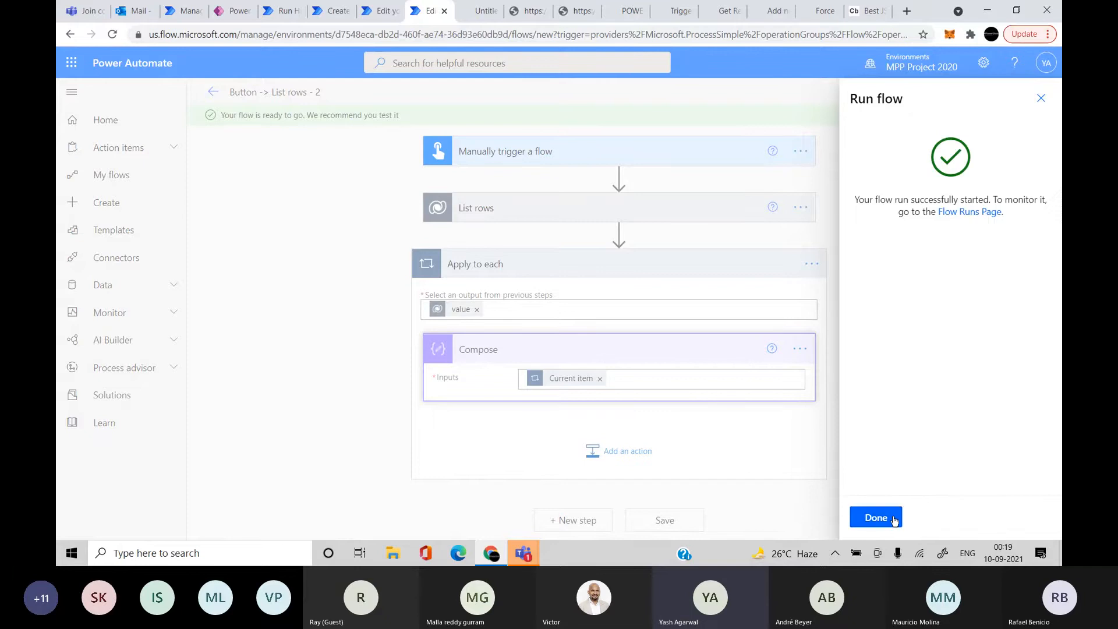
left_click(893, 519)
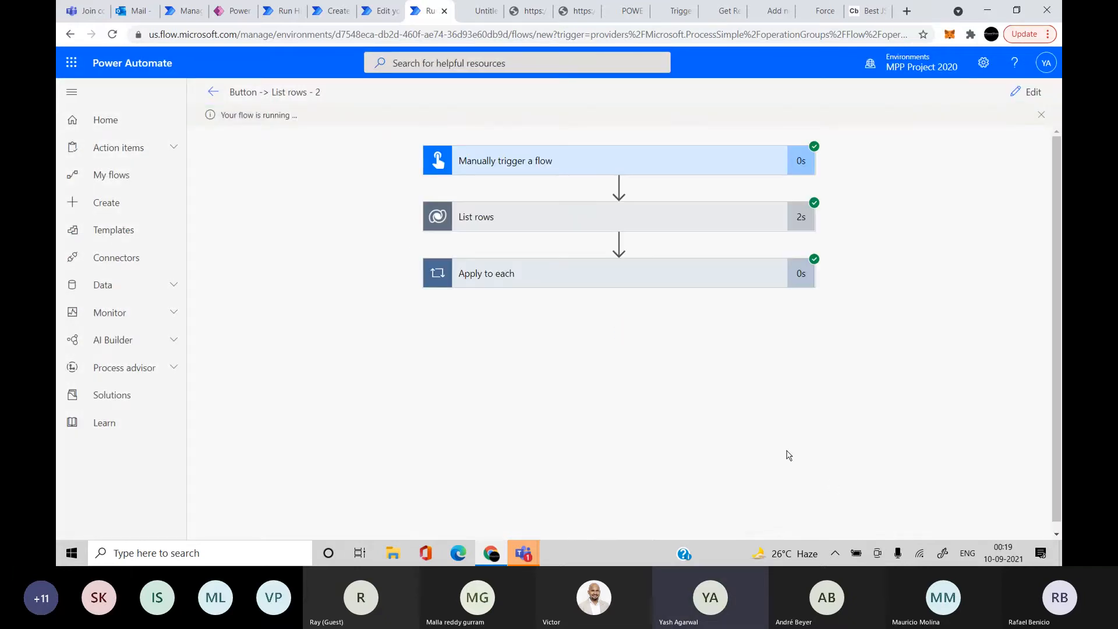
Expand the Apply to each and List rows run details, showing Accounts input and status 200 output
left_click(653, 281)
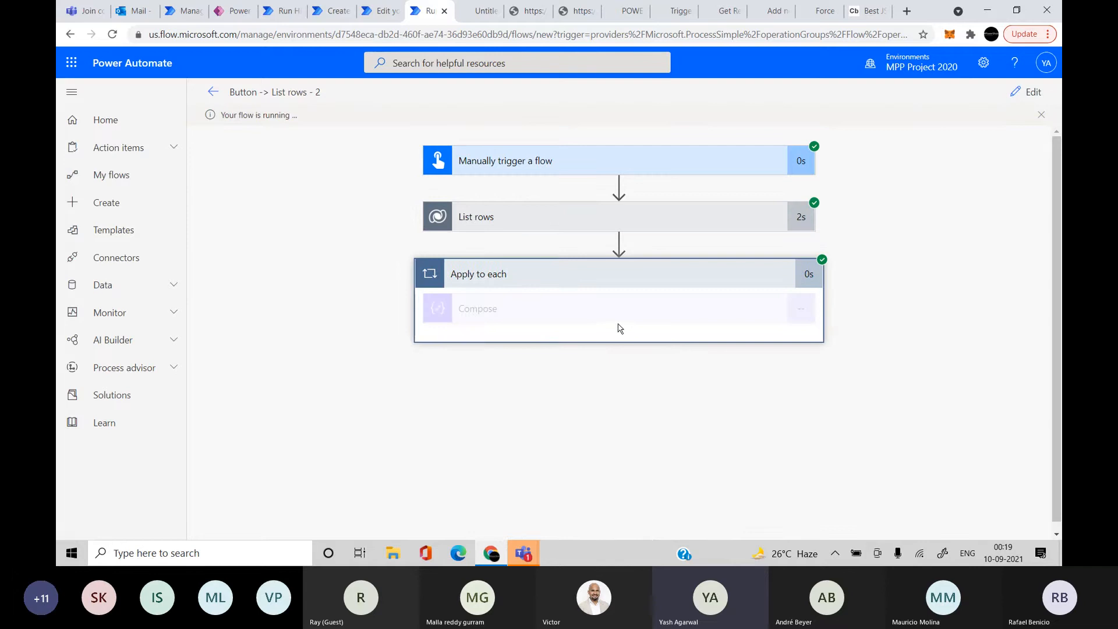
left_click(652, 220)
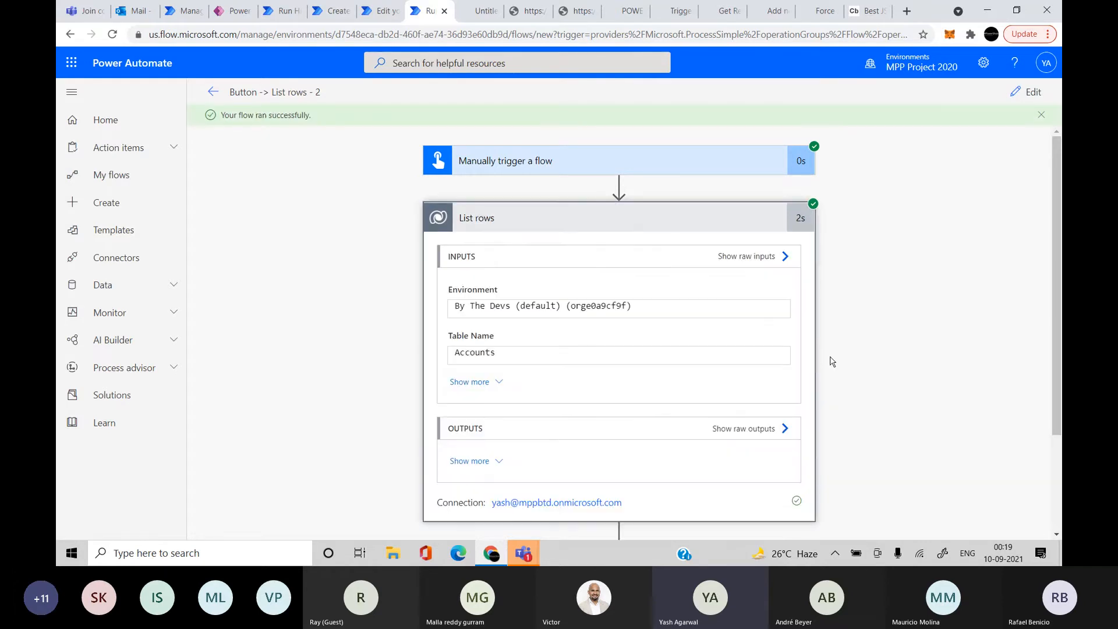
left_click(493, 459)
scroll(492, 459, "down", 3)
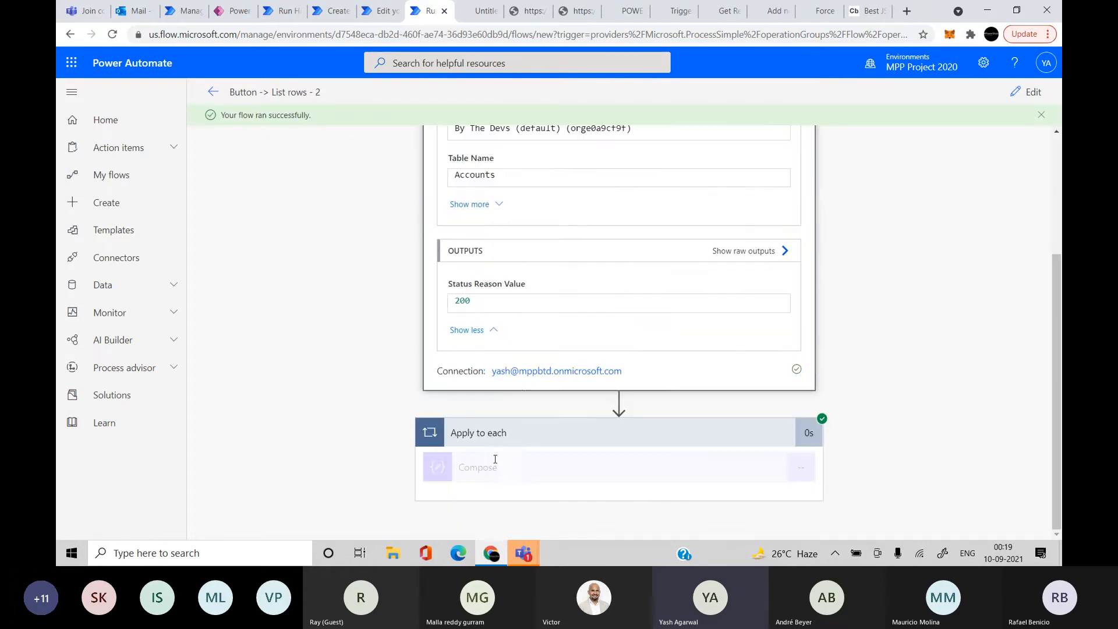
scroll(521, 392, "up", 2)
scroll(521, 391, "up", 1)
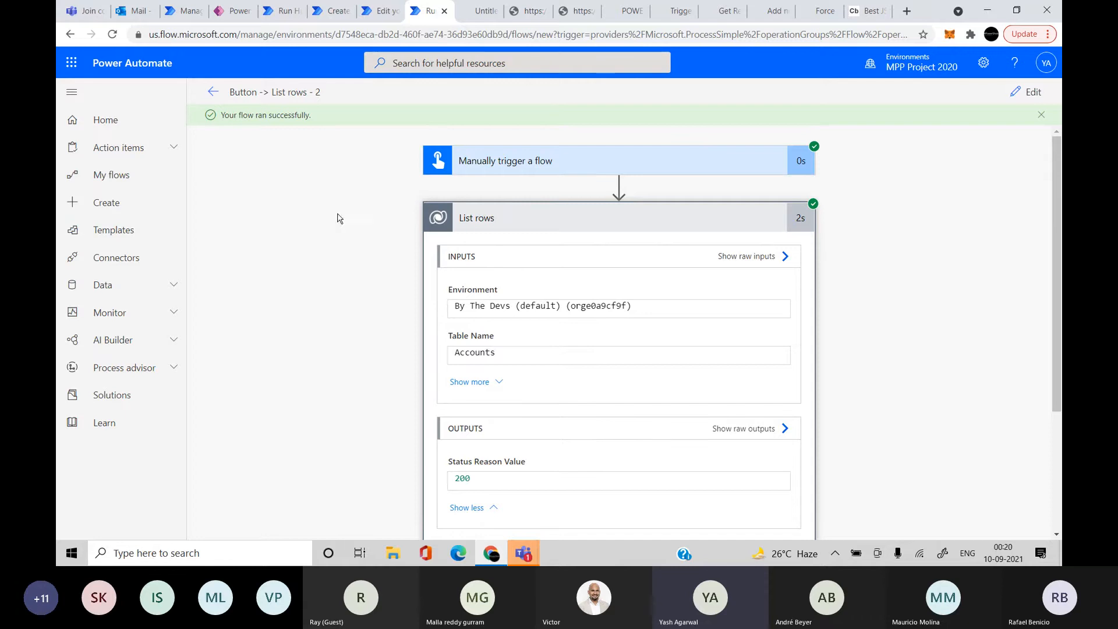
Go back through the editor and run history to the My flows list
left_click(213, 93)
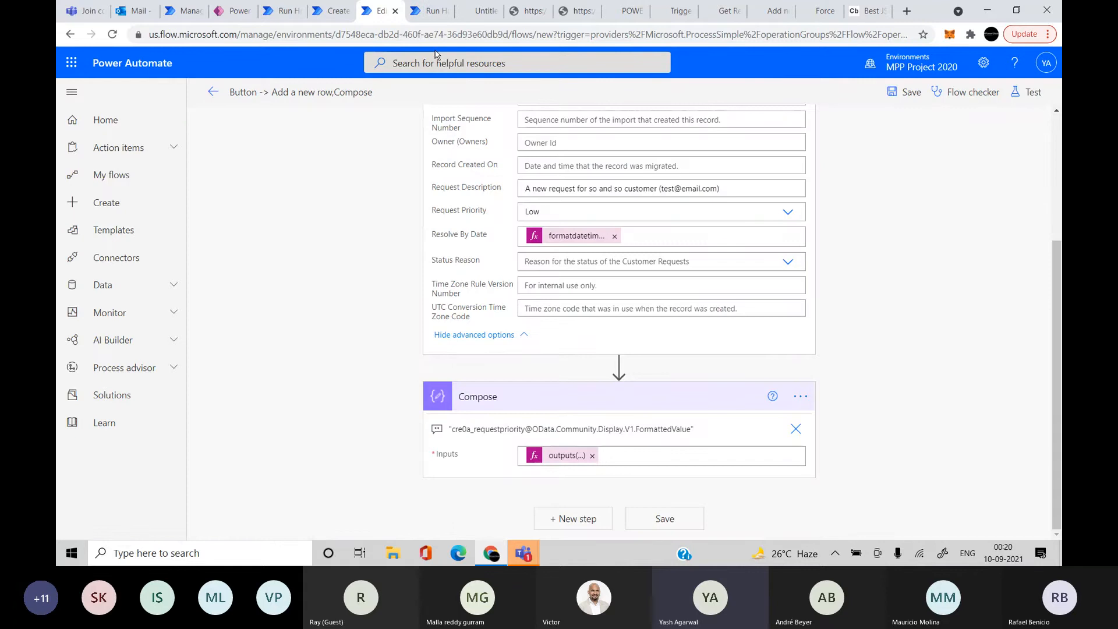
scroll(386, 183, "up", 3)
left_click(431, 5)
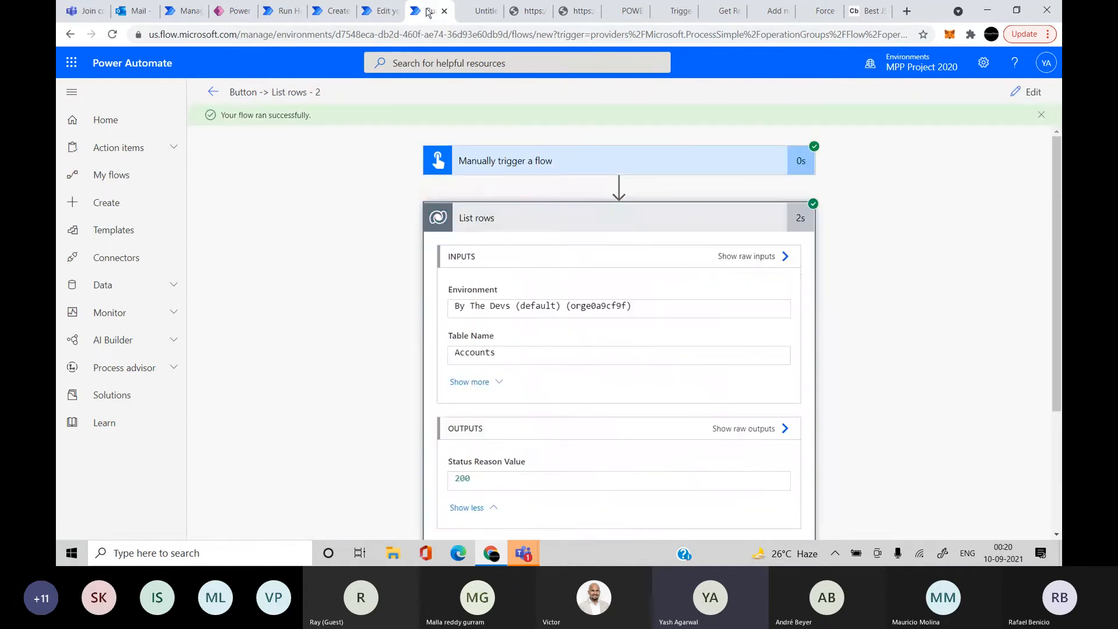
left_click(138, 177)
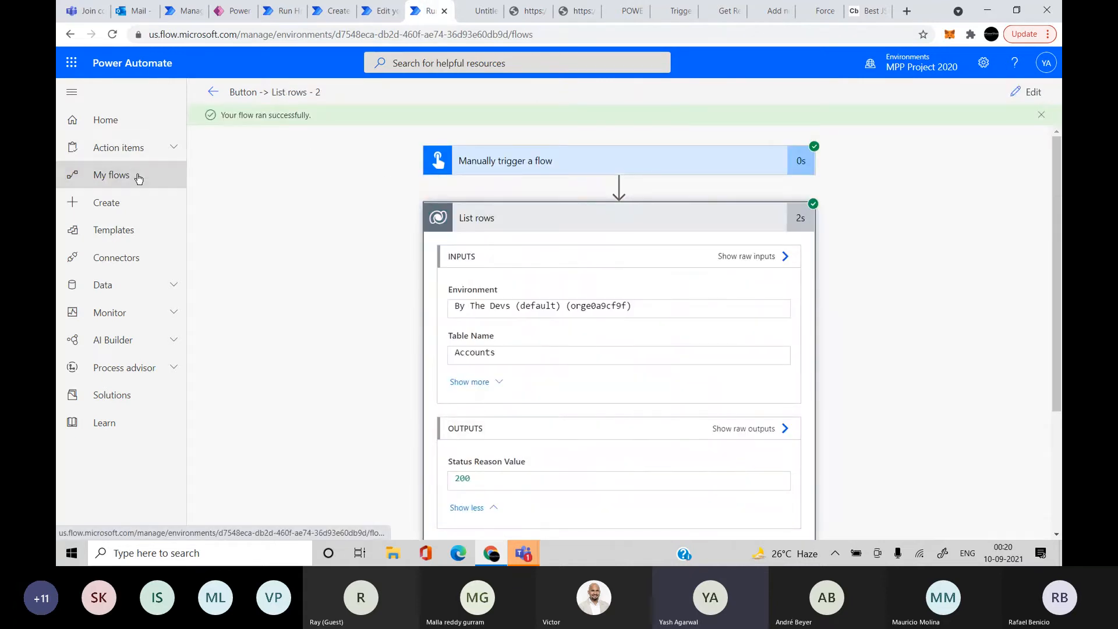
Create a blank instant cloud flow using the Dataverse 'When a row is added, modified or deleted' trigger
left_click(251, 95)
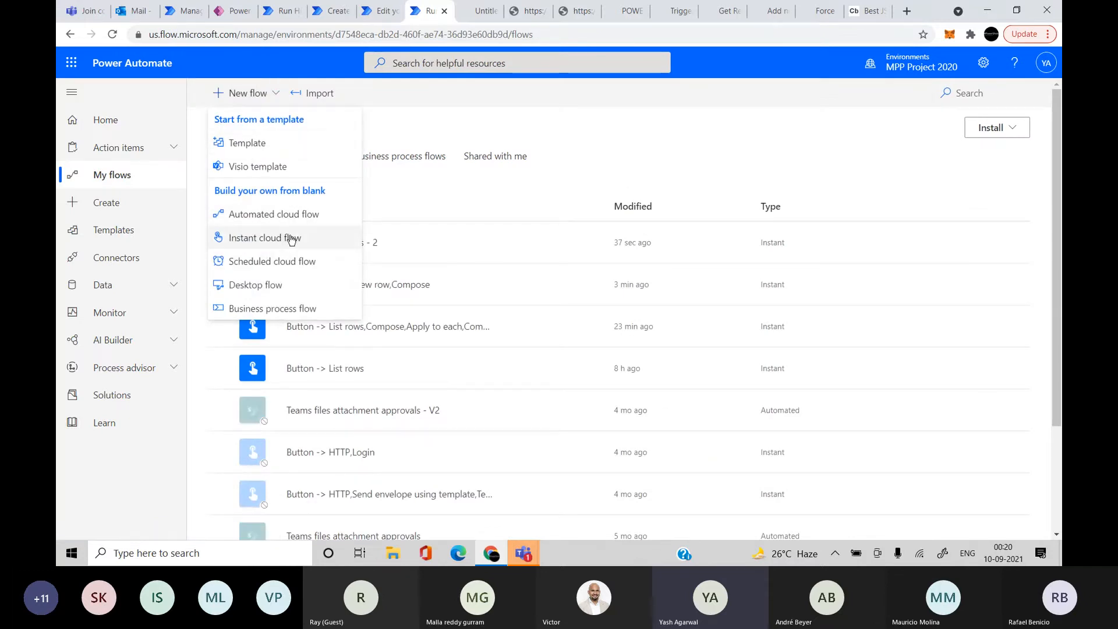
left_click(284, 235)
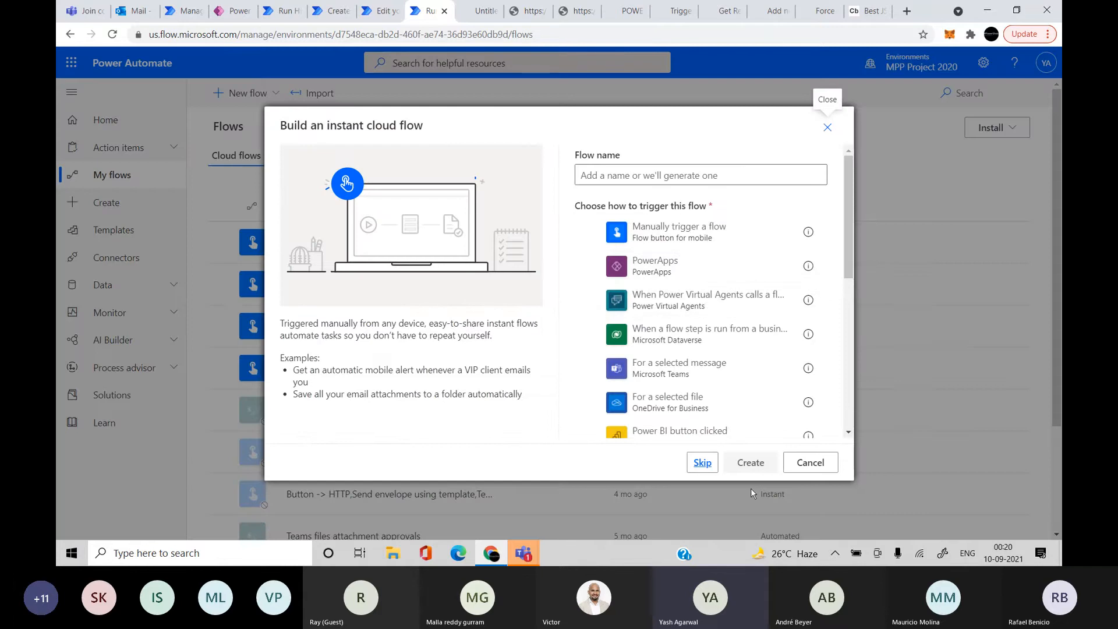
left_click(702, 463)
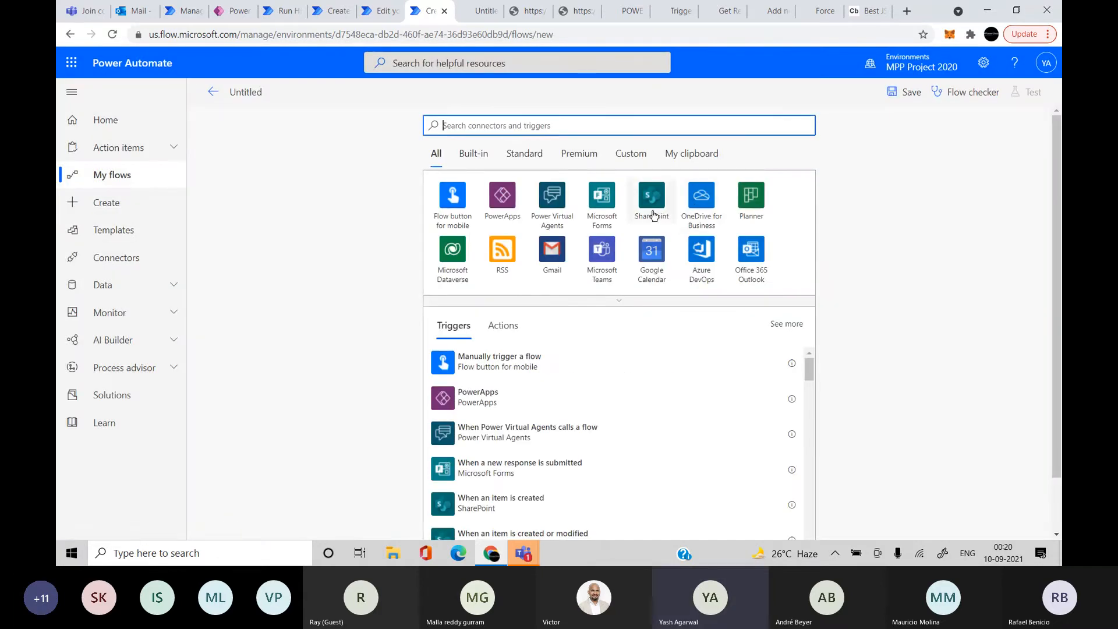
left_click(461, 264)
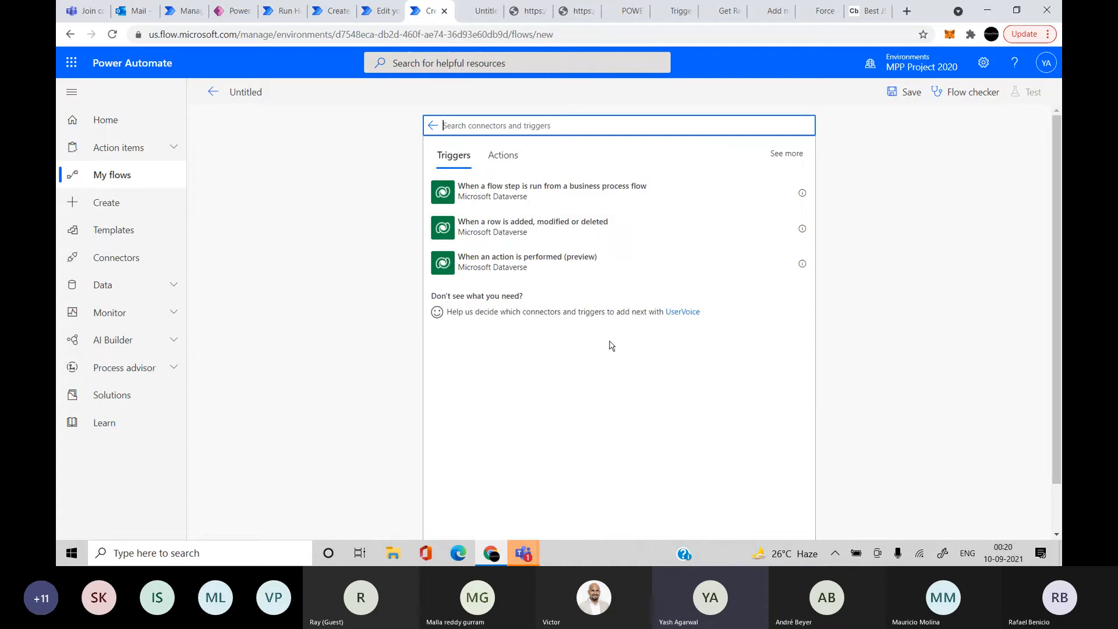
left_click(641, 233)
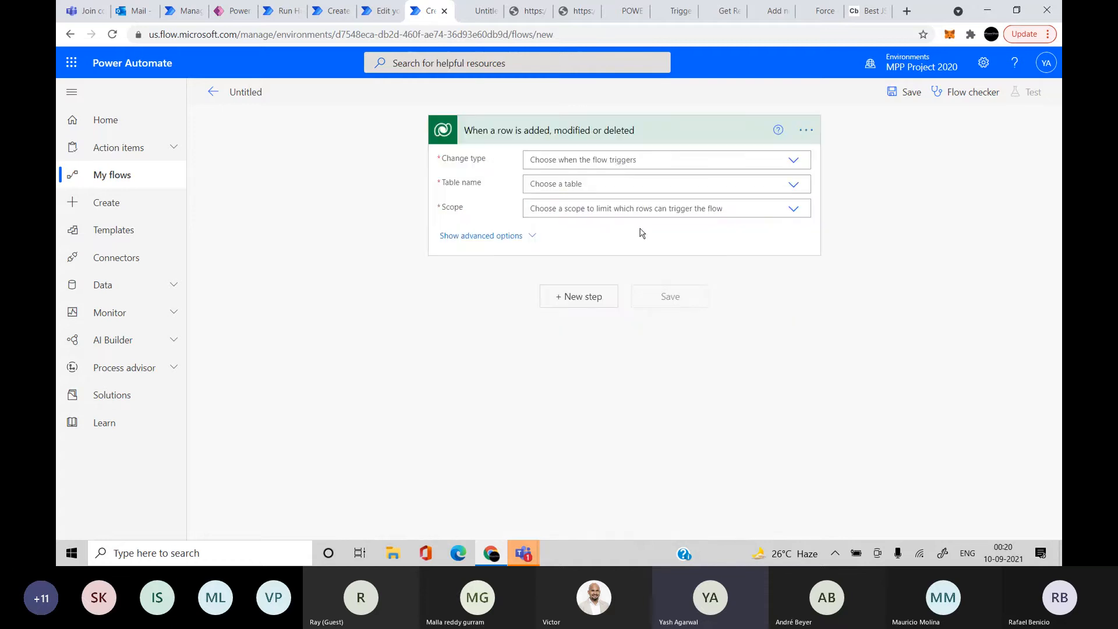
Set the trigger to Change type Create, table Customer Requests, scope Organization, Run as Process Owner
left_click(614, 161)
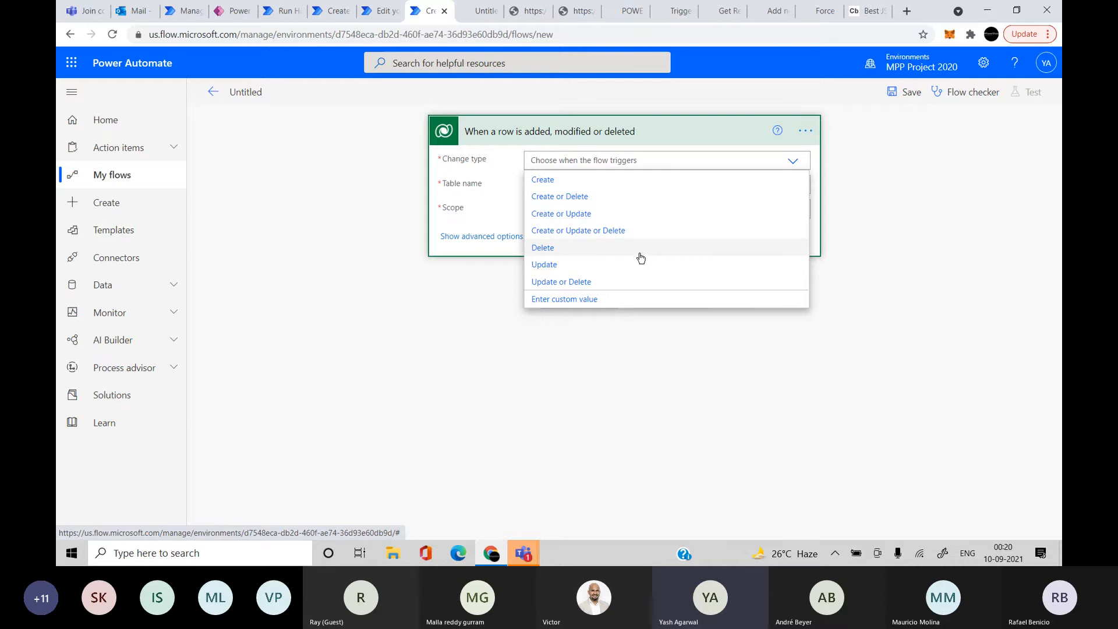
left_click(576, 179)
left_click(591, 187)
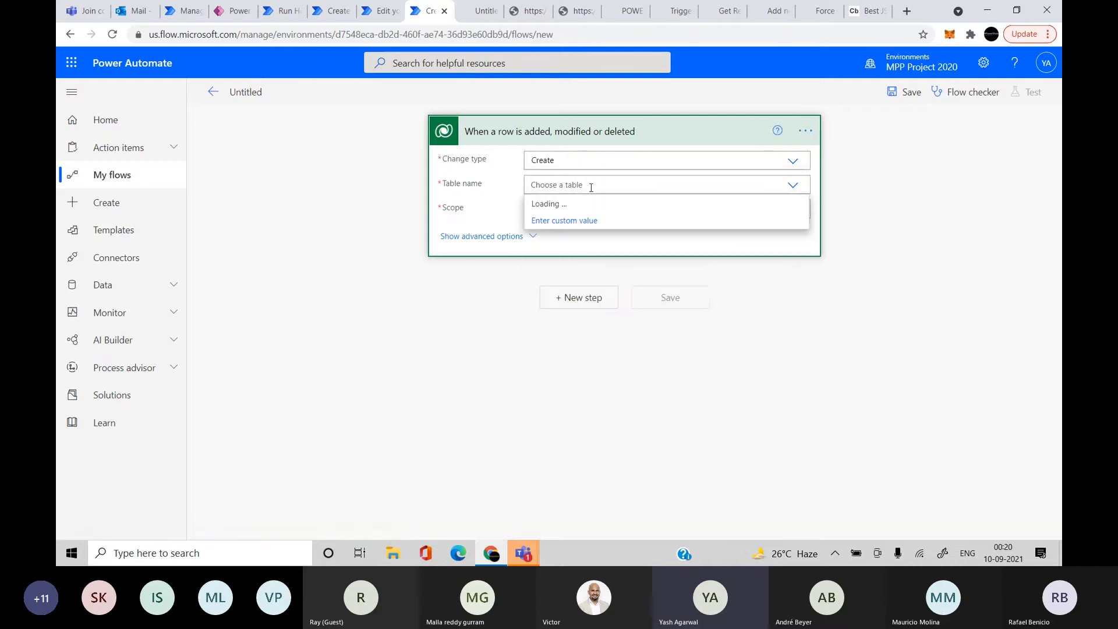
type("customer")
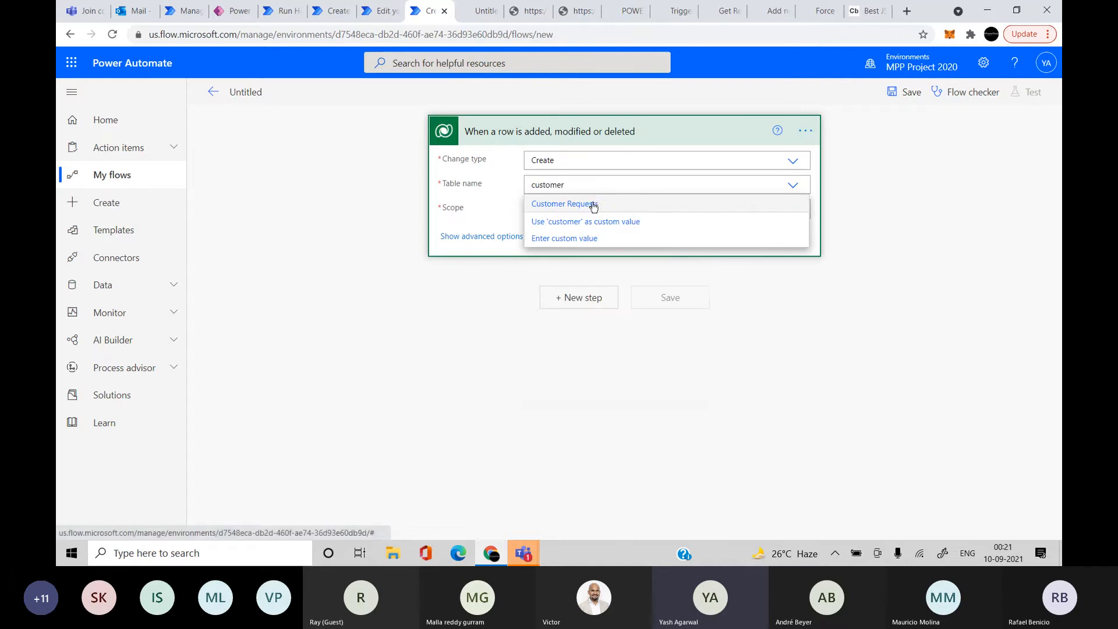
left_click(593, 207)
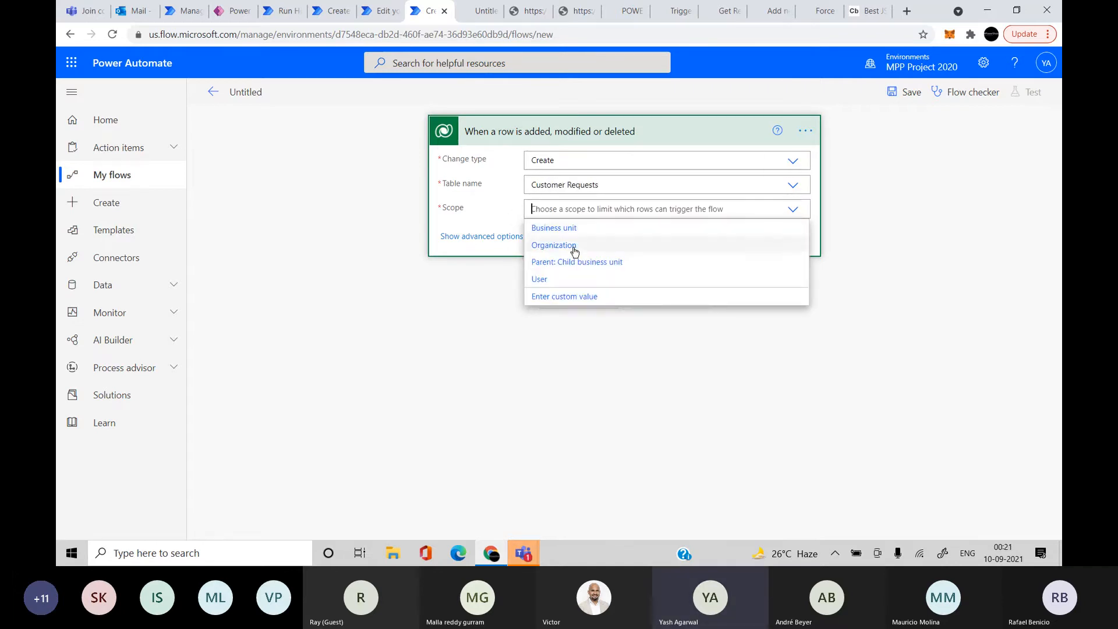
left_click(574, 250)
left_click(522, 240)
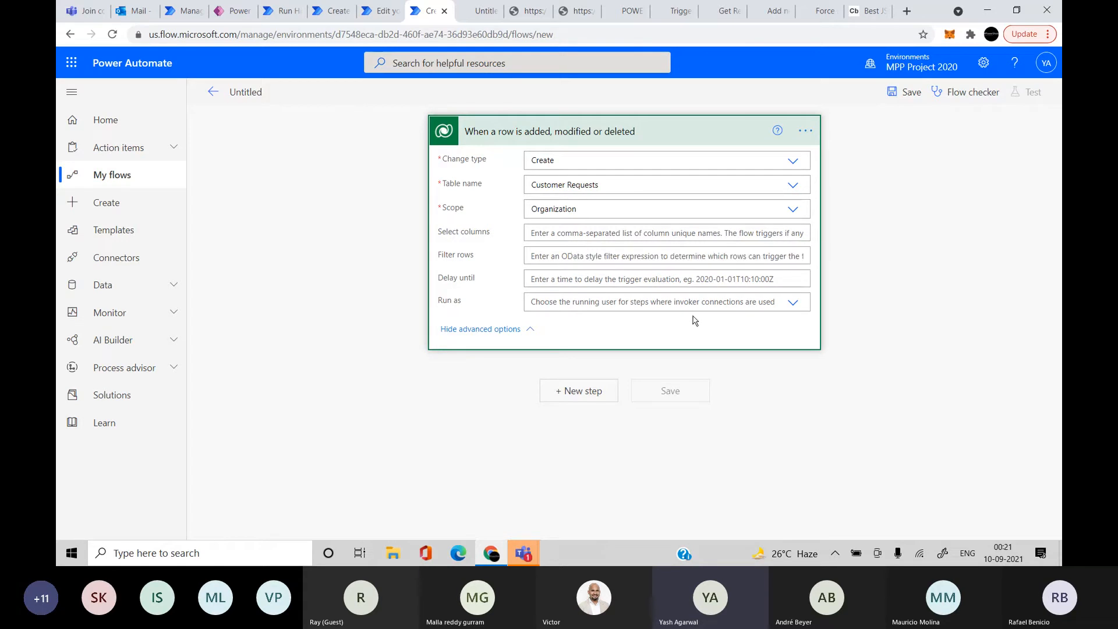
left_click(669, 302)
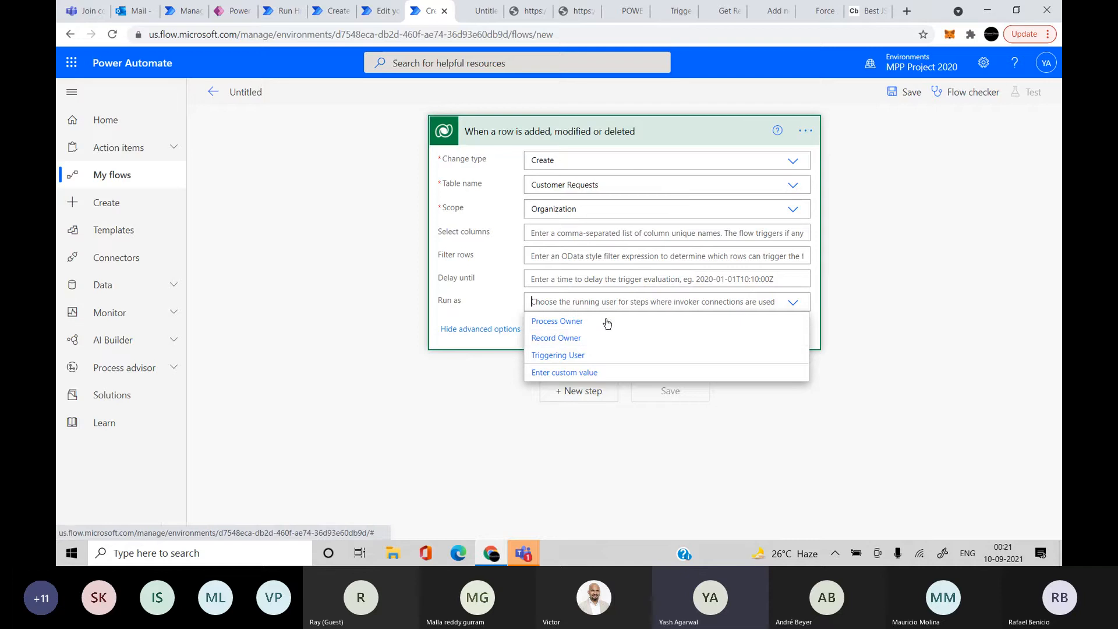
left_click(607, 323)
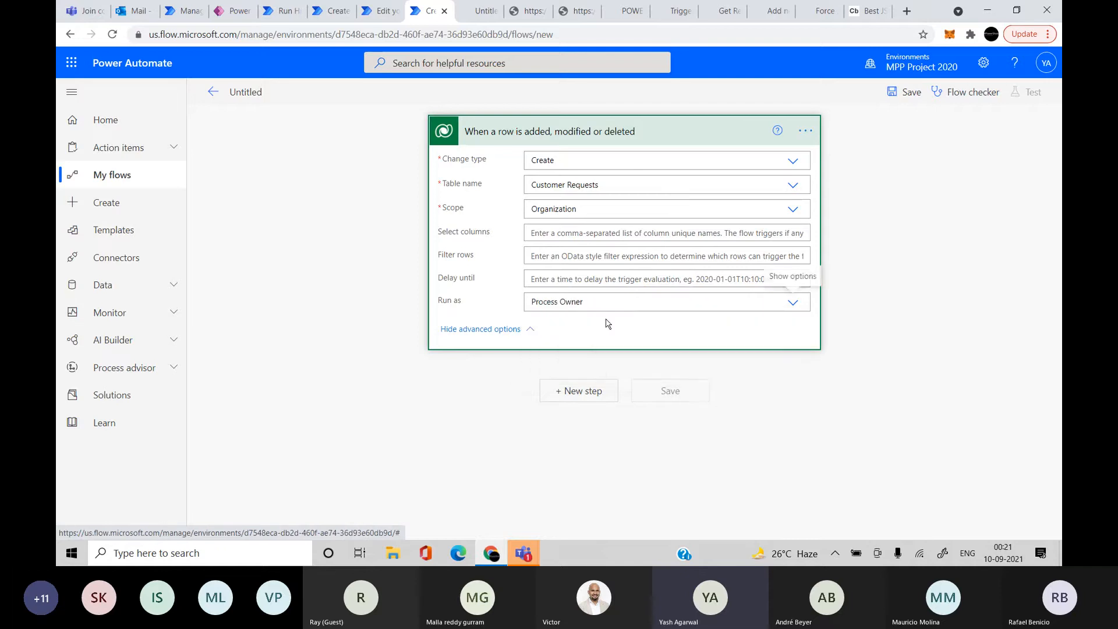
left_click(583, 406)
Add a Compose action whose Inputs hold the trigger's body token, then save the flow
left_click(522, 217)
type("dompose")
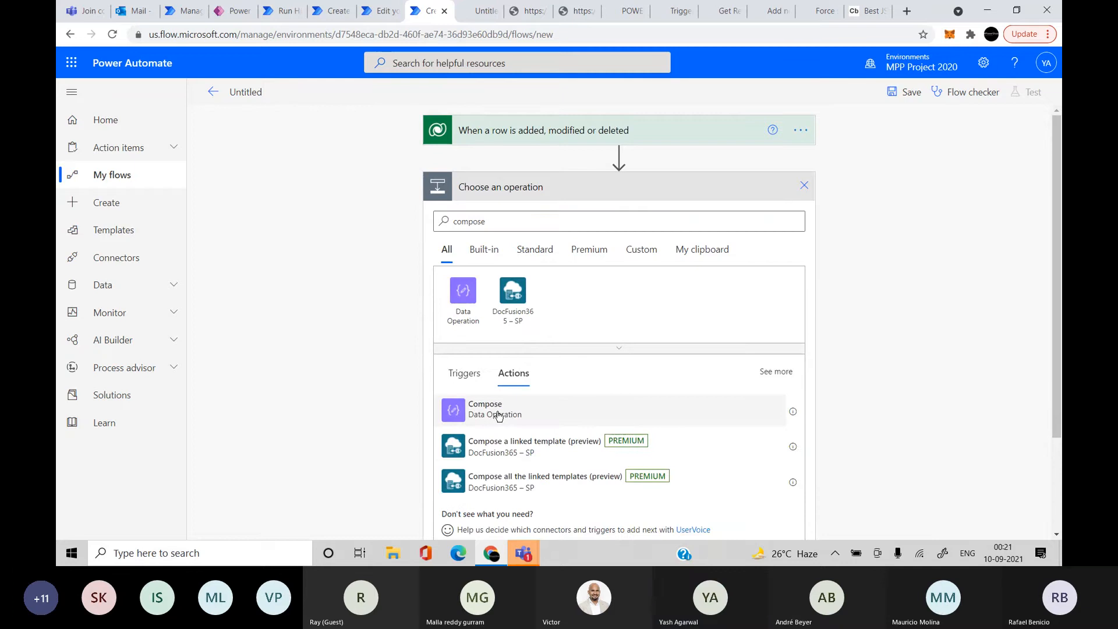
left_click(498, 410)
left_click(536, 216)
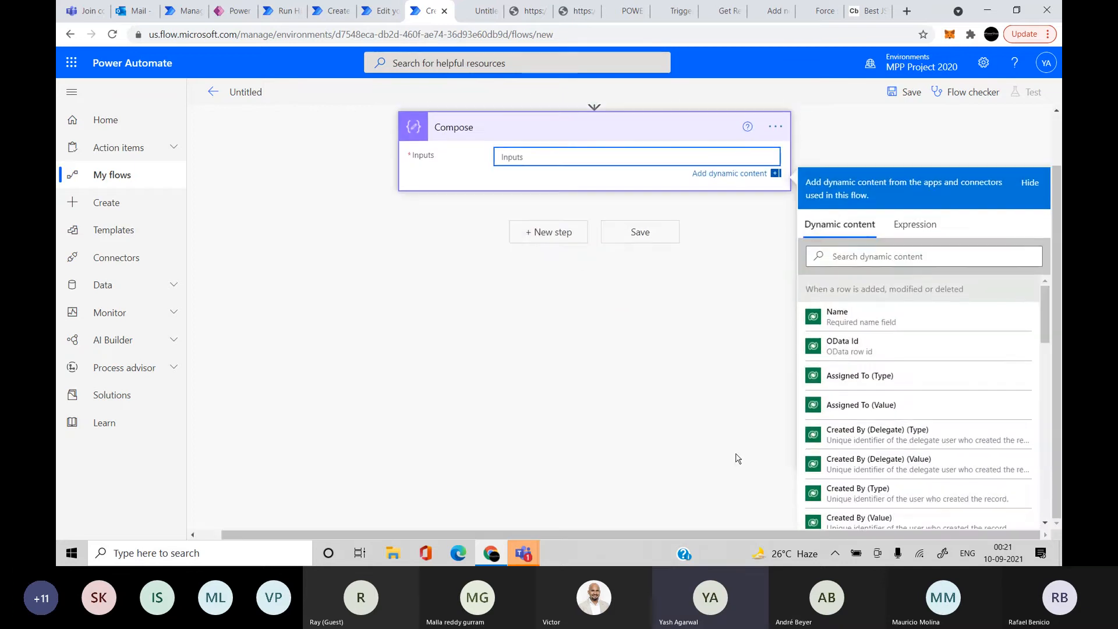
left_click(946, 259)
type("body")
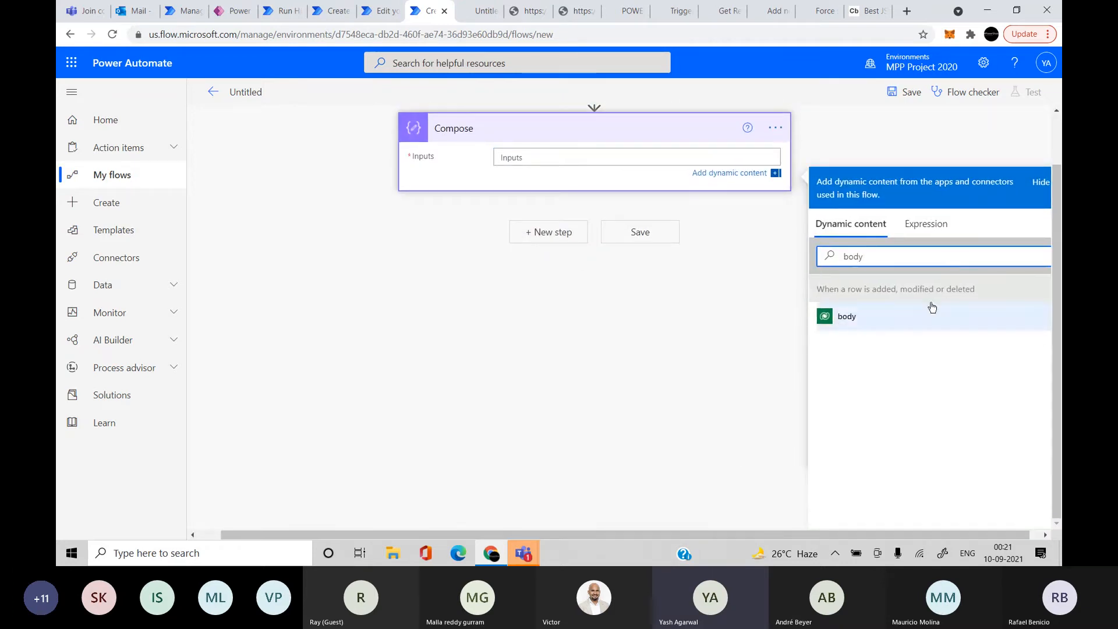
left_click(815, 309)
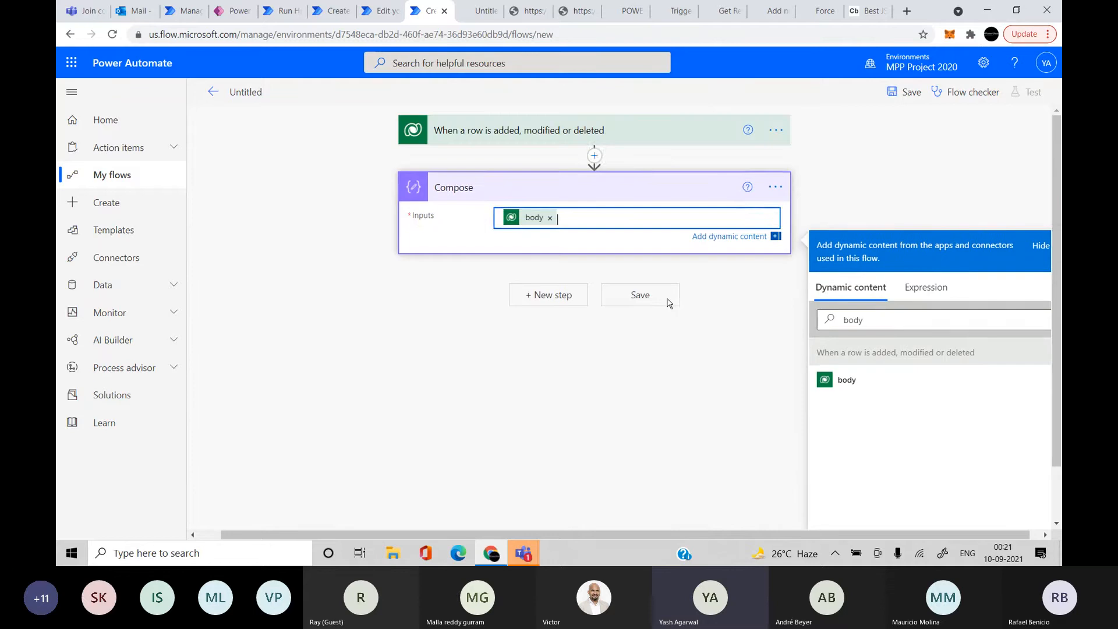
left_click(655, 299)
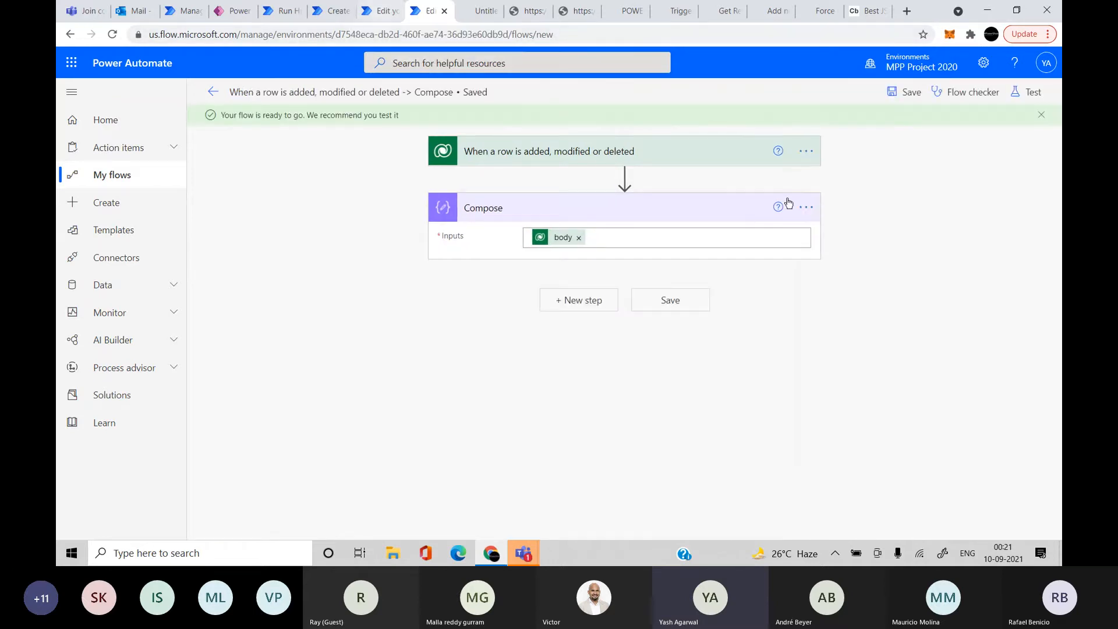
Start a manual test of the Dataverse-triggered flow so it waits for a row change
left_click(1016, 93)
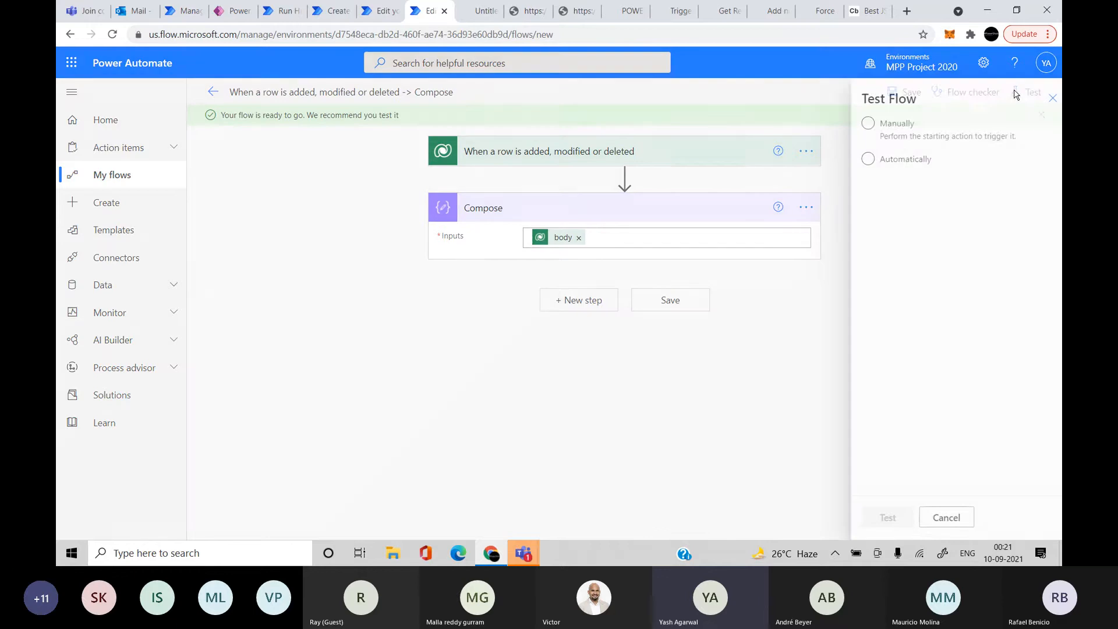
left_click(868, 123)
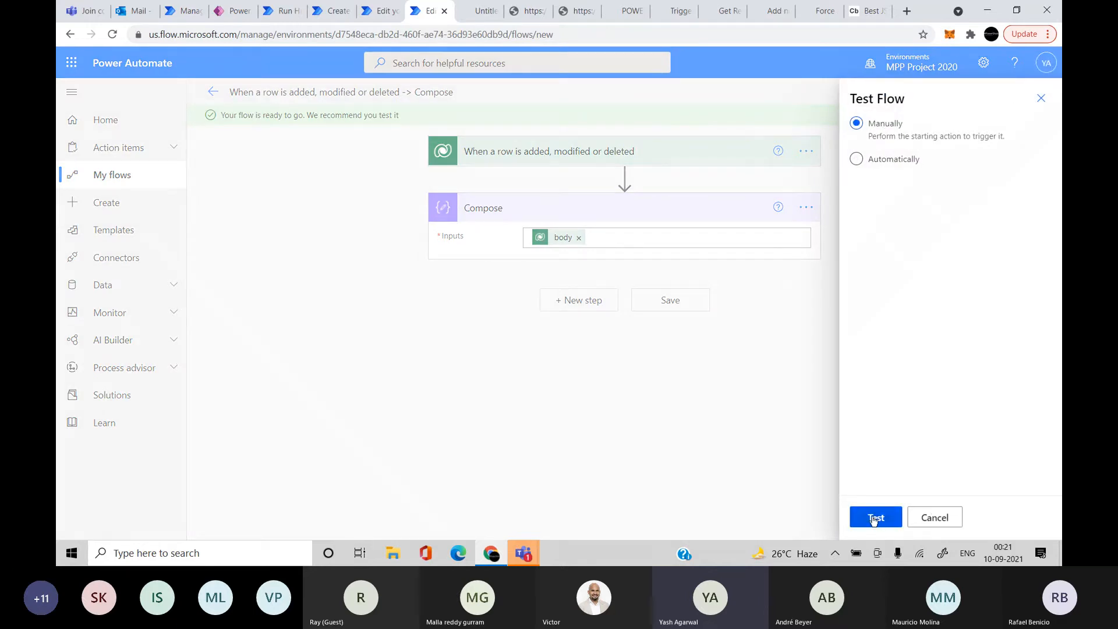
left_click(875, 517)
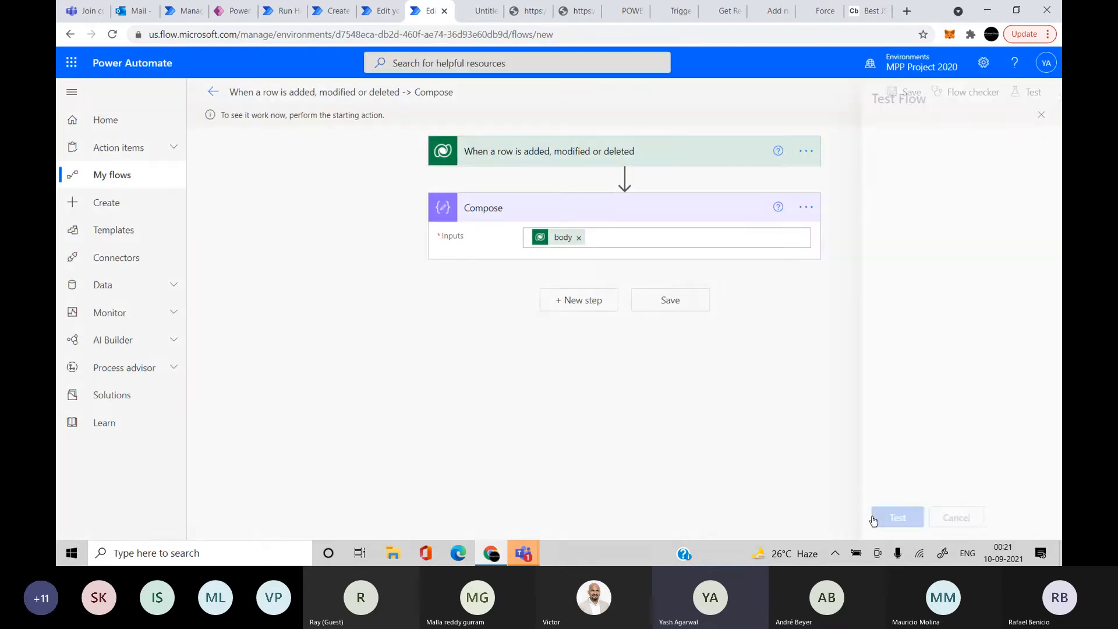
In the add-row flow, set the new row's Name to 'Package not received35'
left_click(378, 12)
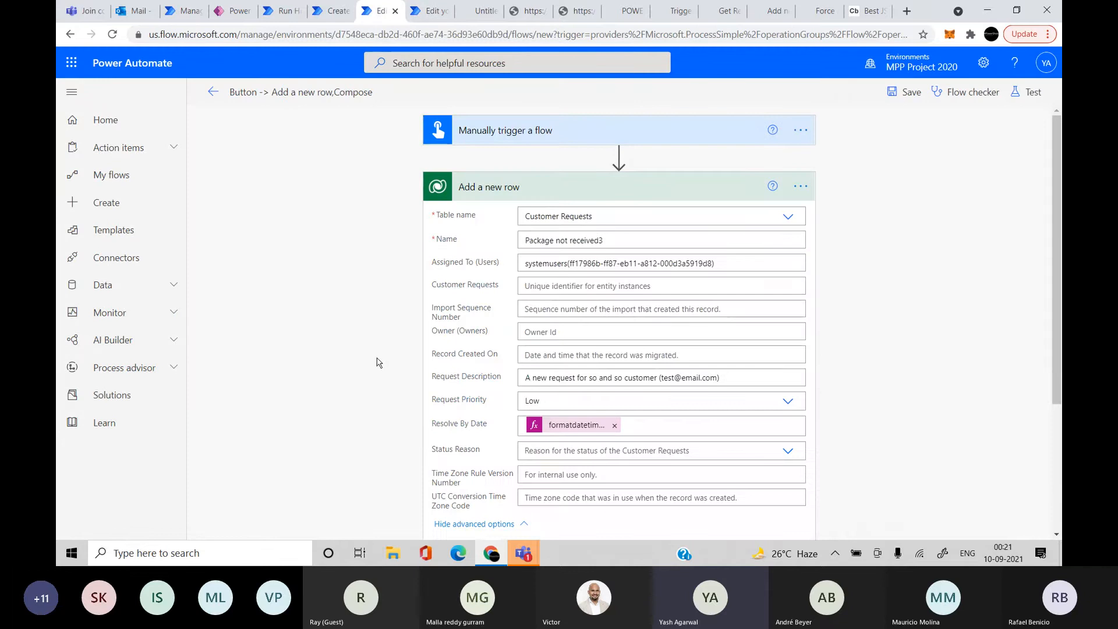
scroll(376, 362, "down", 3)
scroll(709, 385, "up", 1)
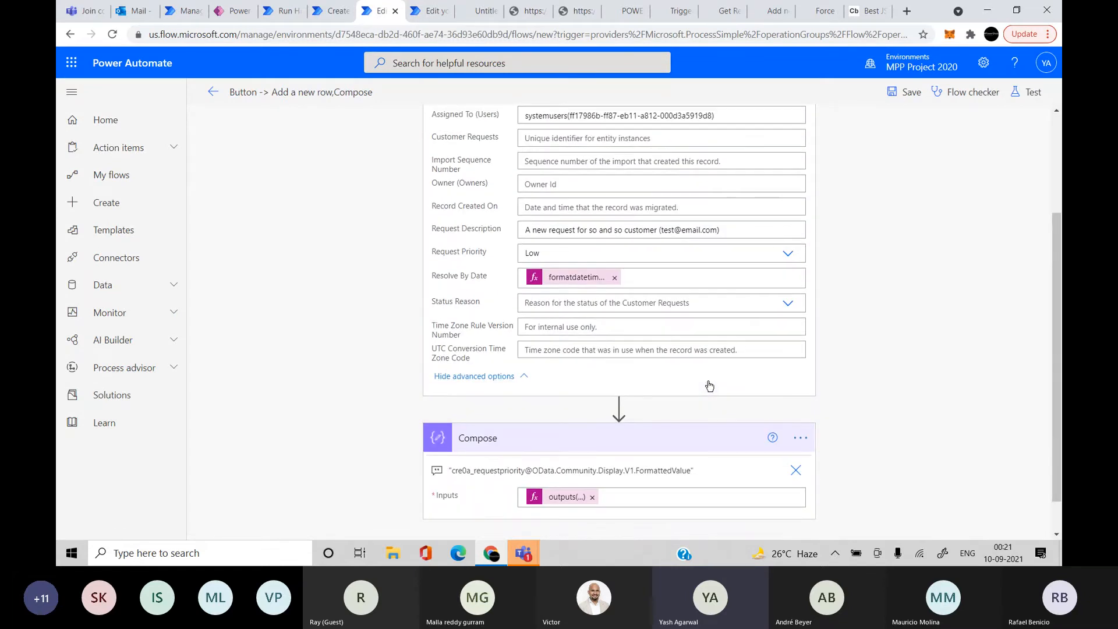
scroll(716, 268, "up", 2)
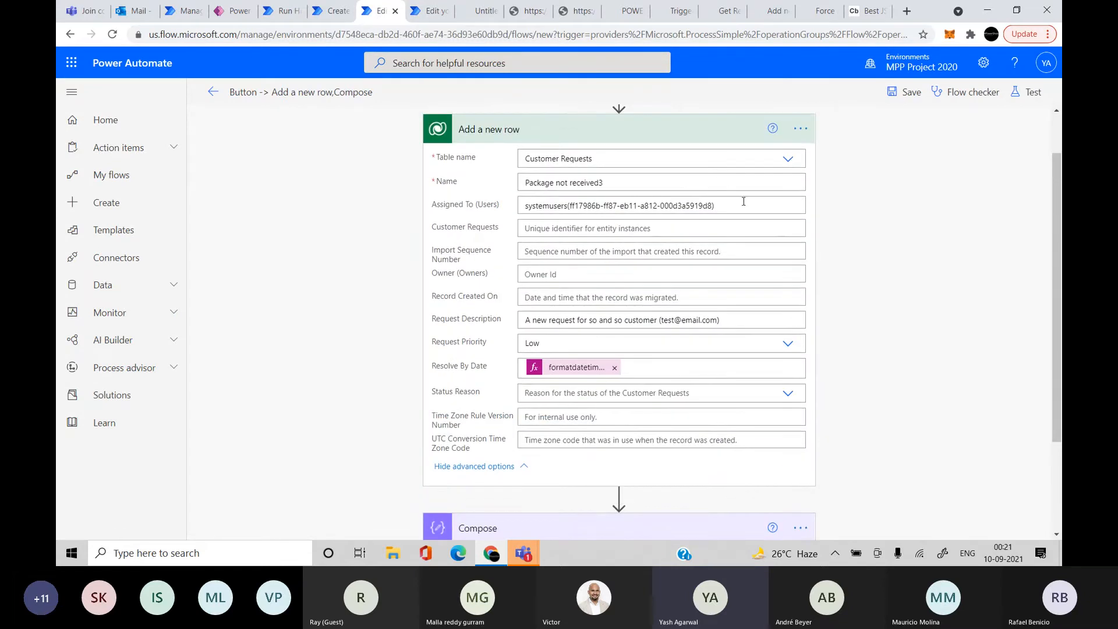
left_click(678, 188)
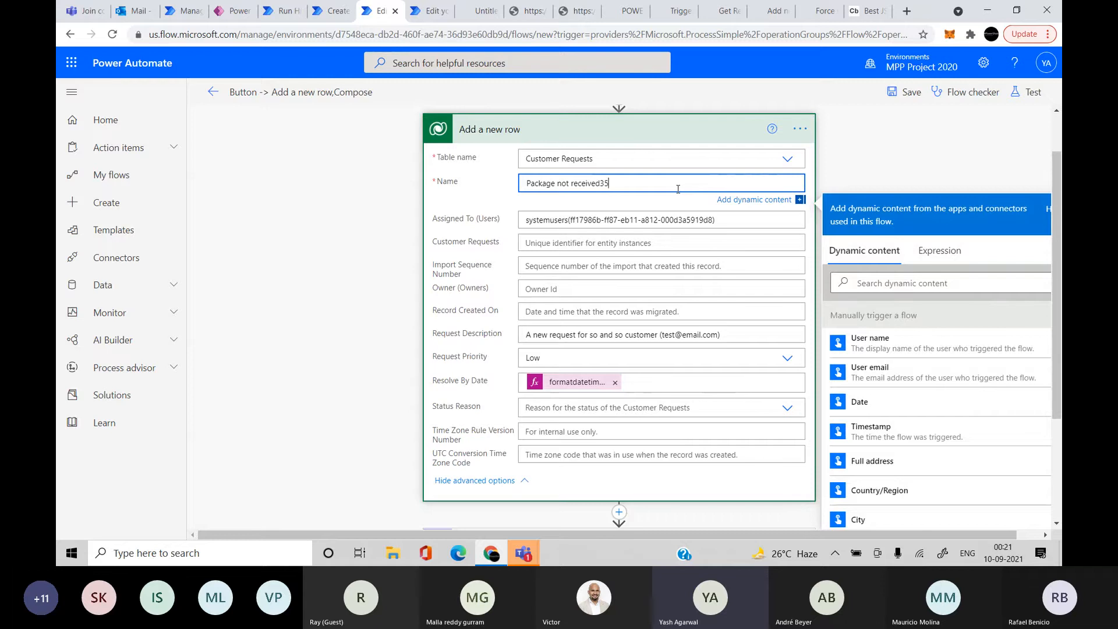
left_click(514, 313)
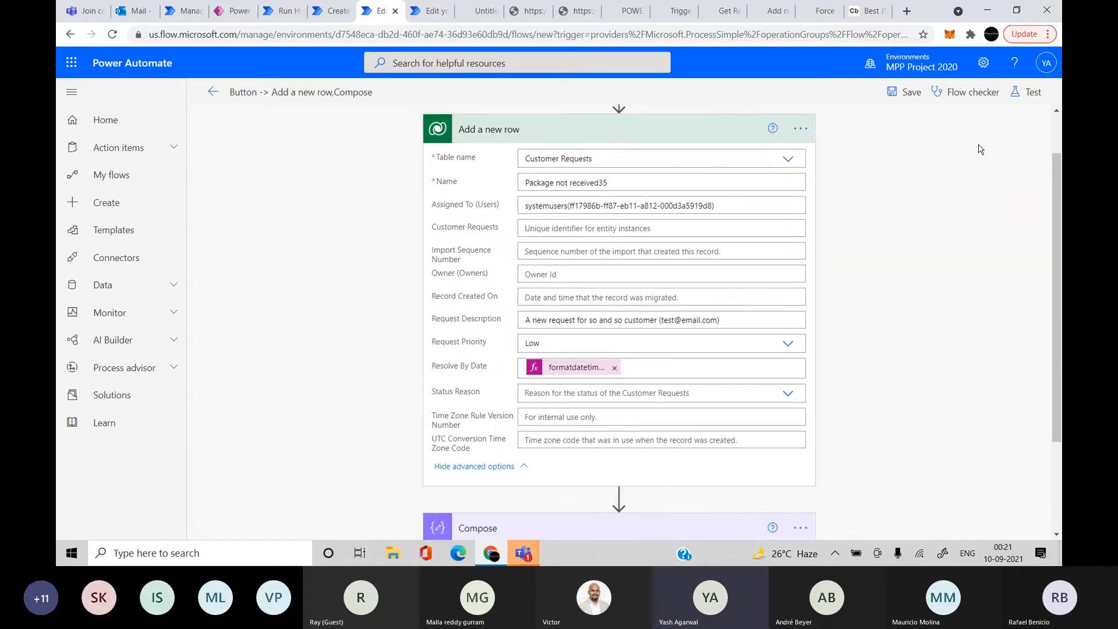
Save and run the add-row flow to create the row, then return to the triggered run
left_click(1028, 91)
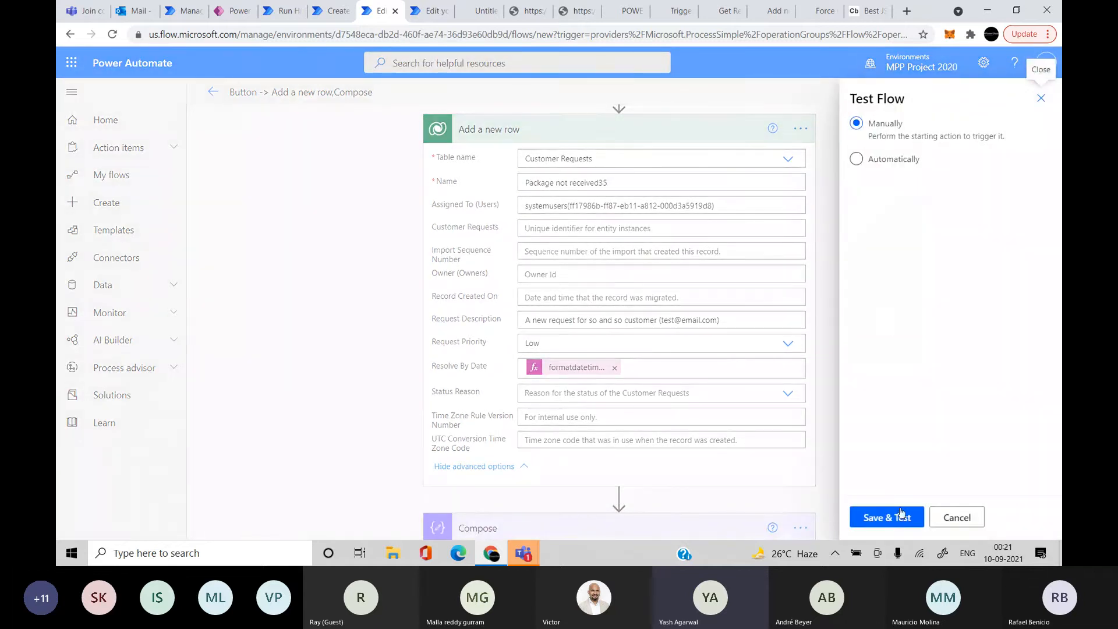
left_click(879, 513)
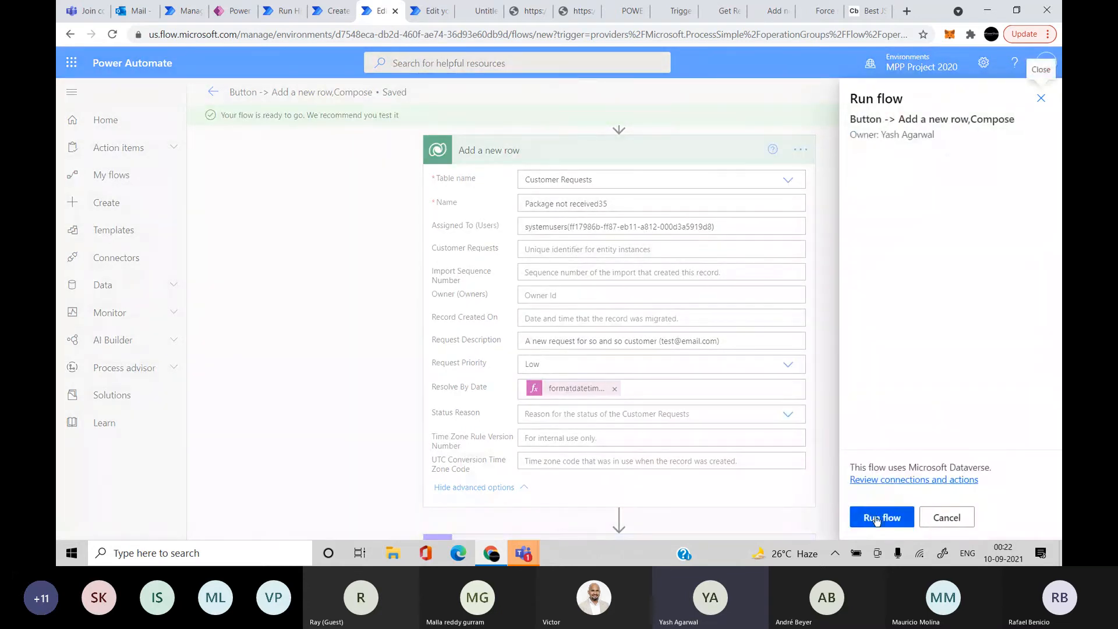
left_click(876, 519)
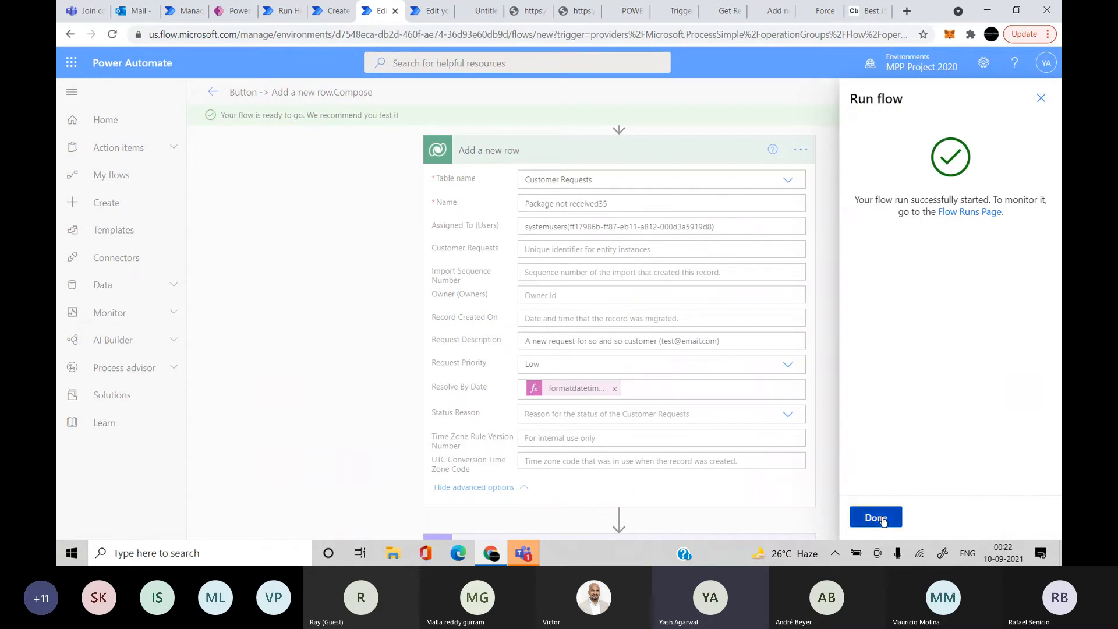
left_click(876, 517)
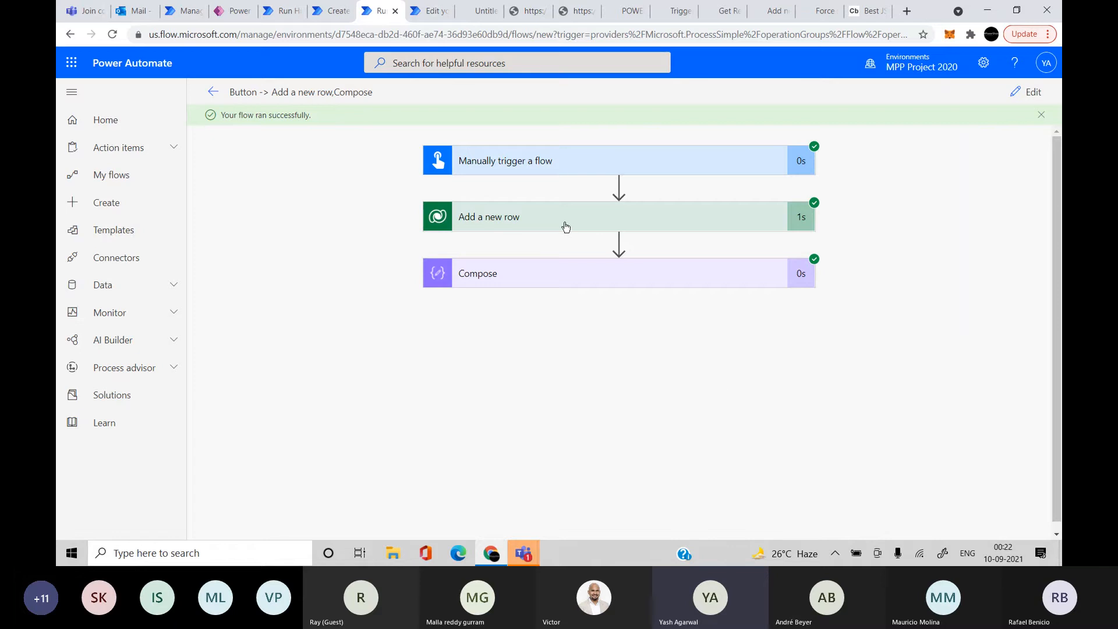
key("ctrl+Tab")
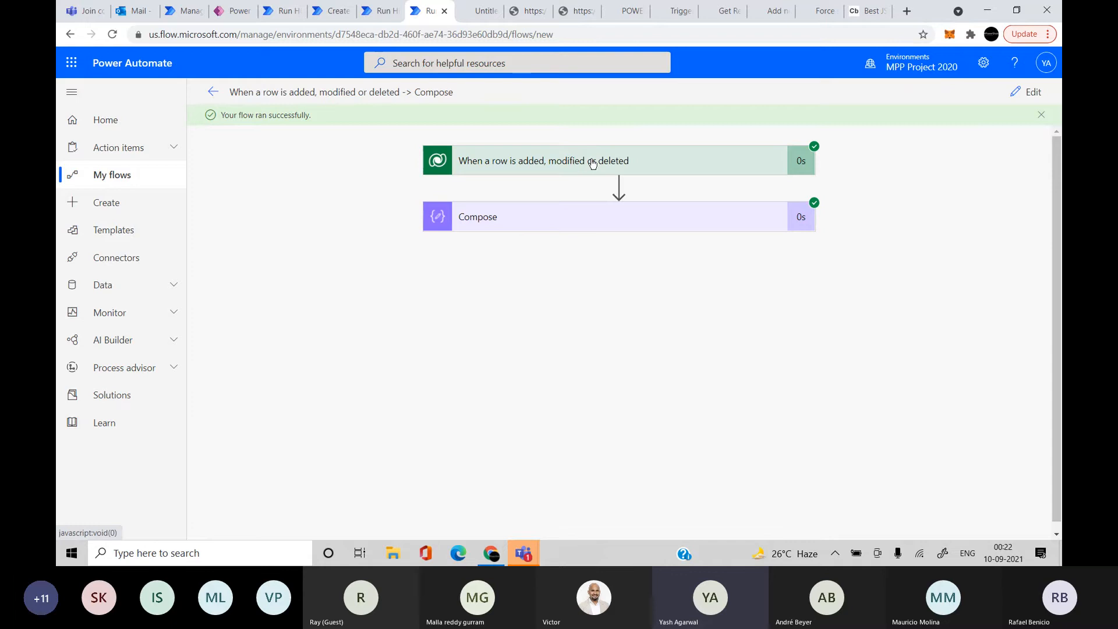
Expand the Compose and trigger steps' inputs and outputs in the successful run
left_click(582, 209)
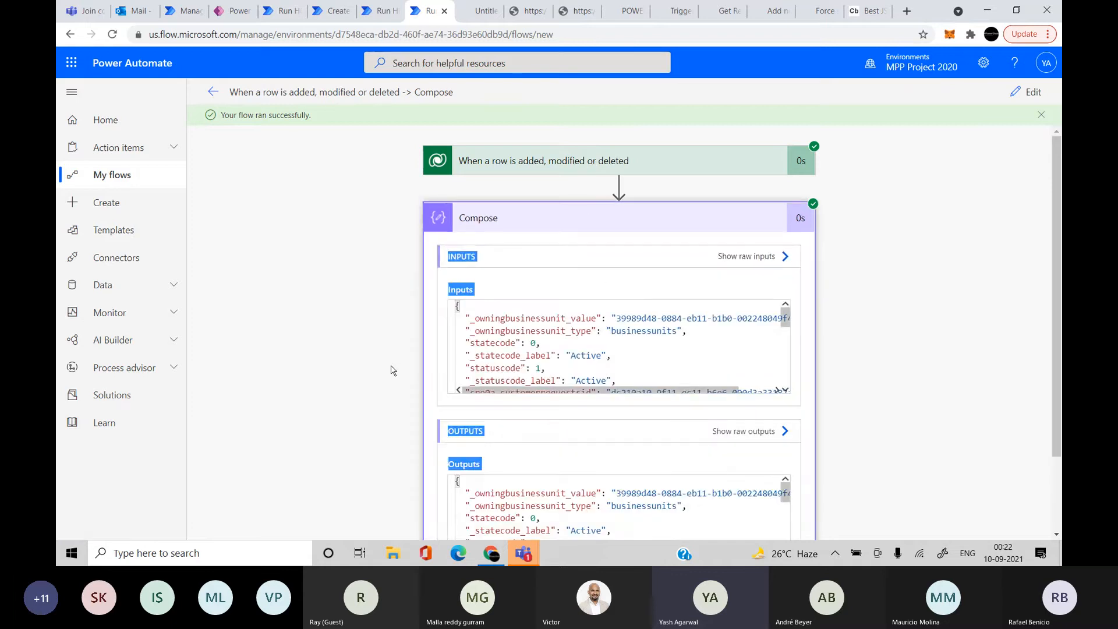
scroll(564, 350, "down", 3)
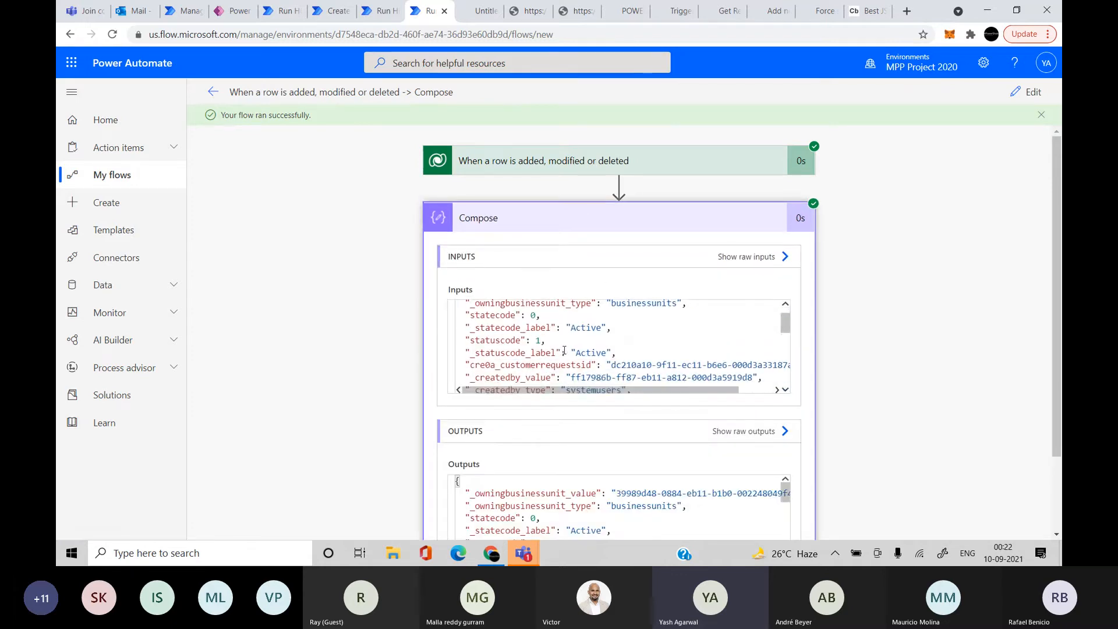
left_click(587, 171)
scroll(374, 406, "down", 4)
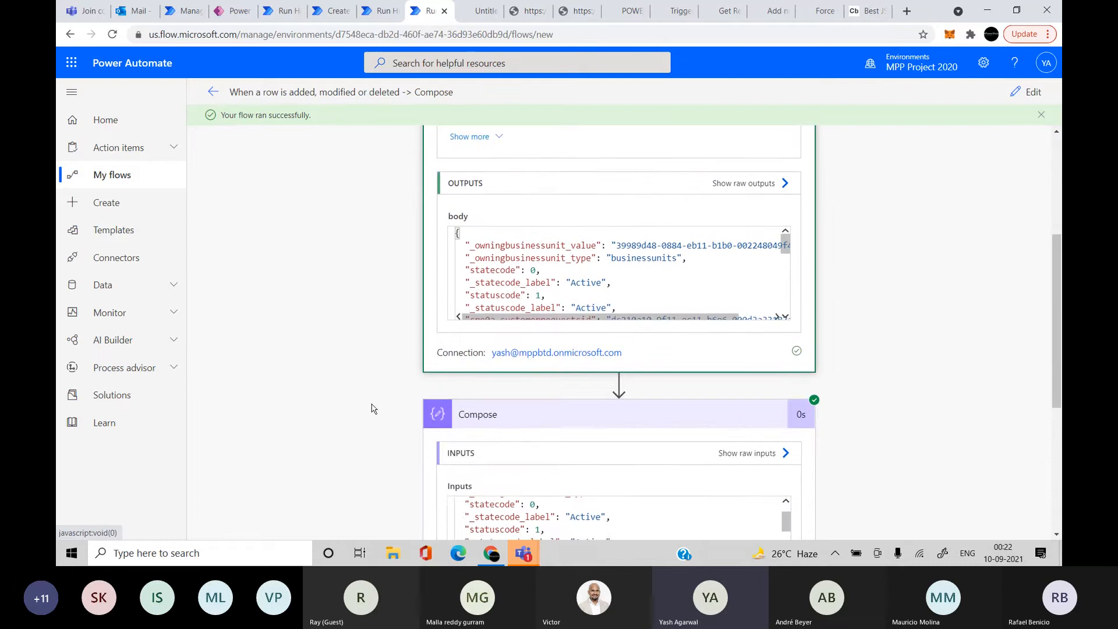
scroll(401, 438, "up", 3)
scroll(468, 254, "up", 1)
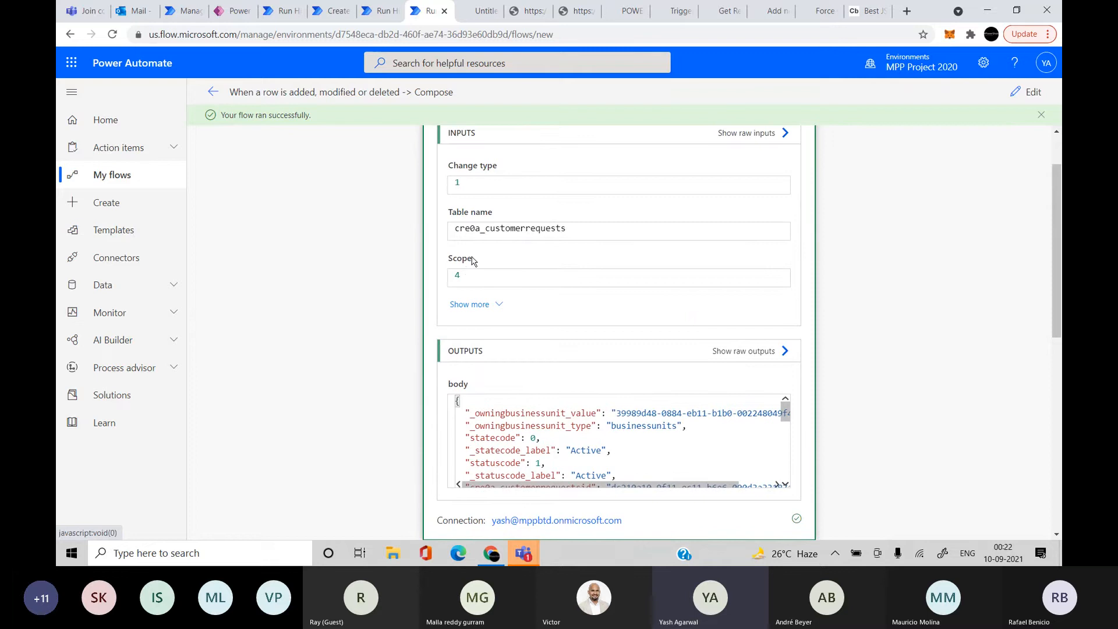
scroll(473, 261, "up", 1)
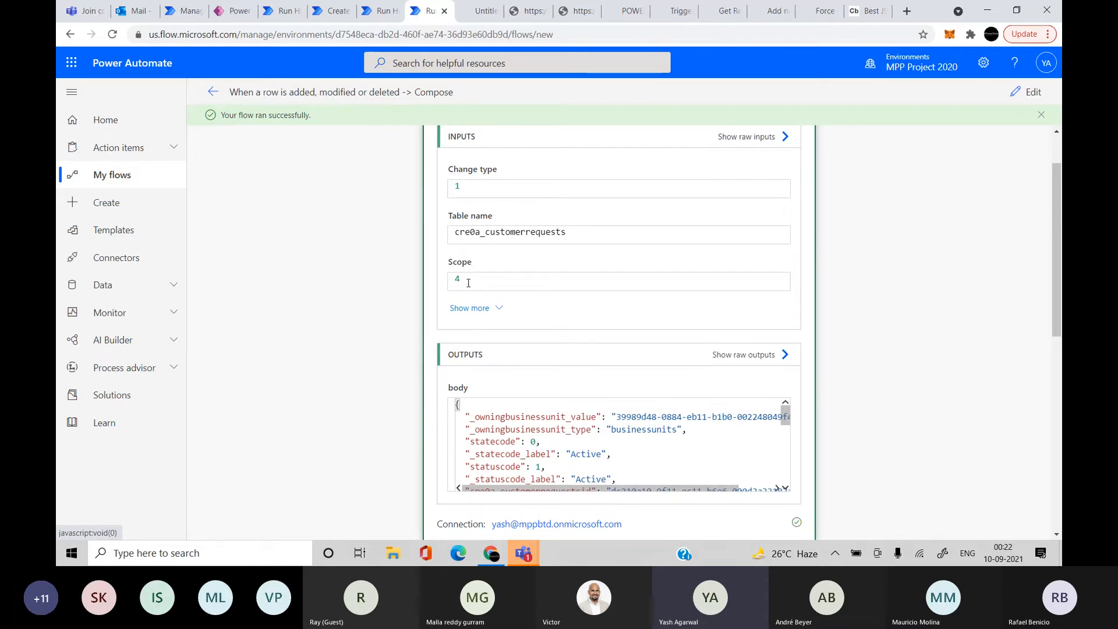
scroll(454, 286, "down", 3)
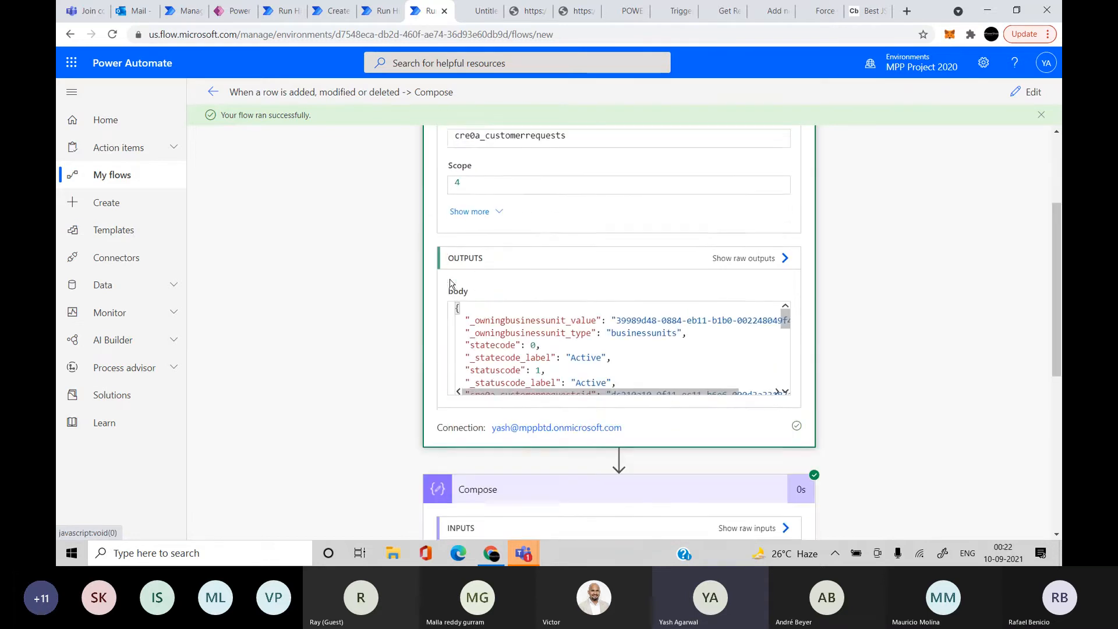
scroll(536, 298, "down", 3)
Search the trigger output body for 'sd' and highlight the SdkMessage: Create line
double_click(536, 302)
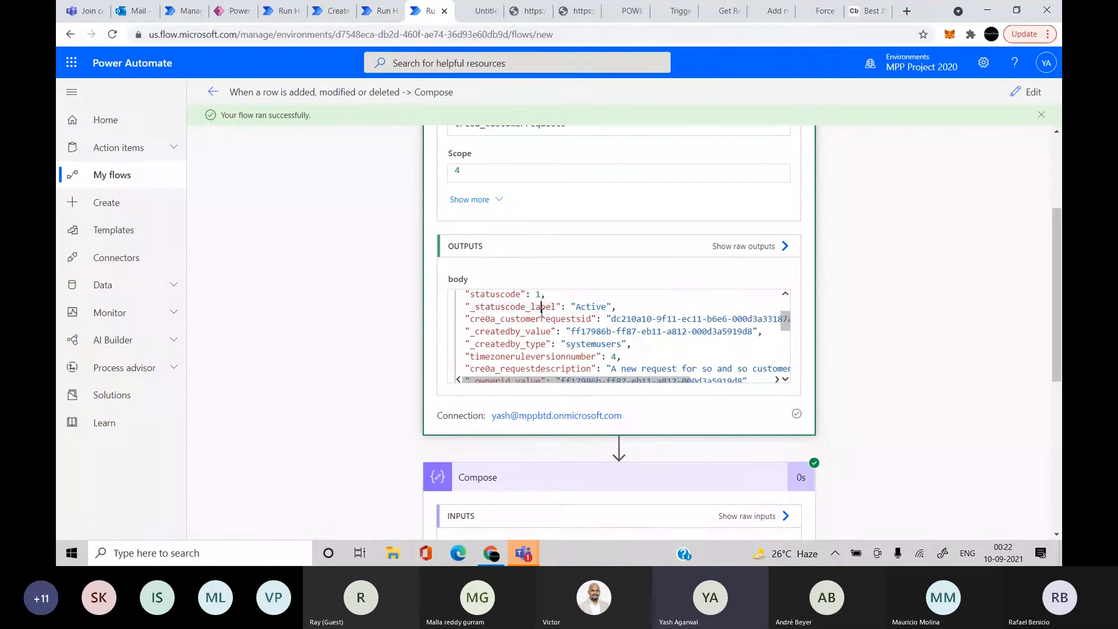
key("ctrl+f")
type("sd")
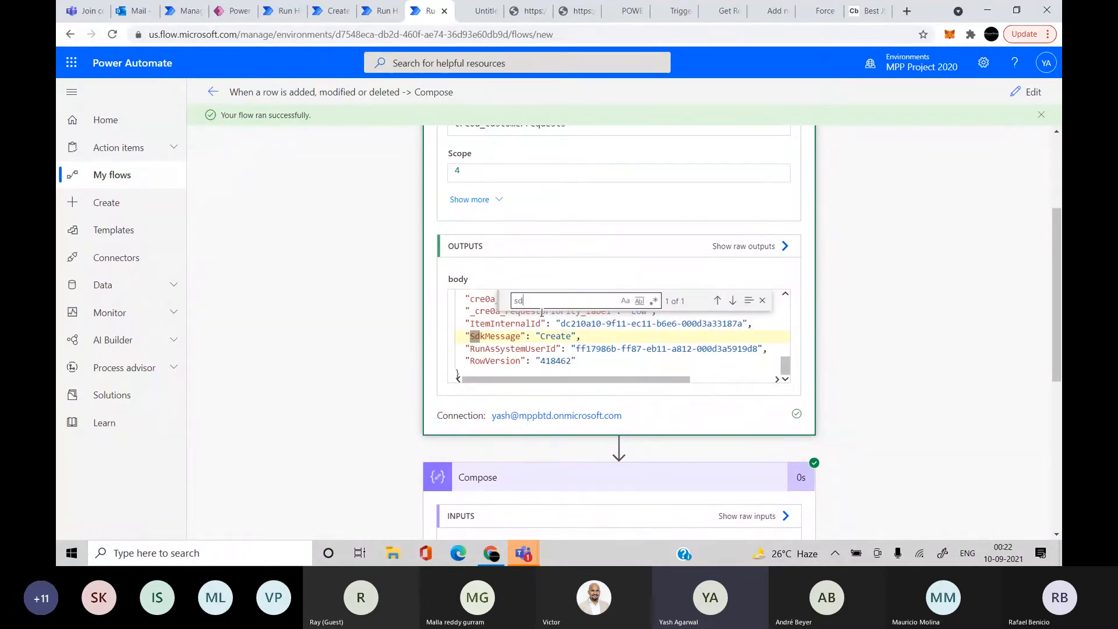
left_click_drag(575, 337, 460, 336)
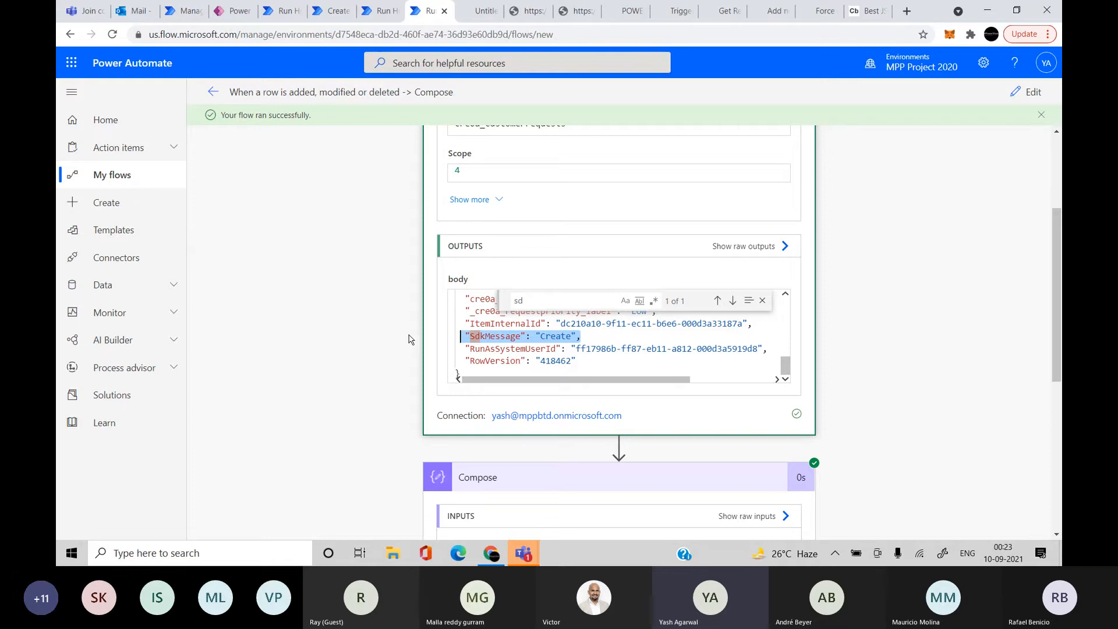
double_click(493, 332)
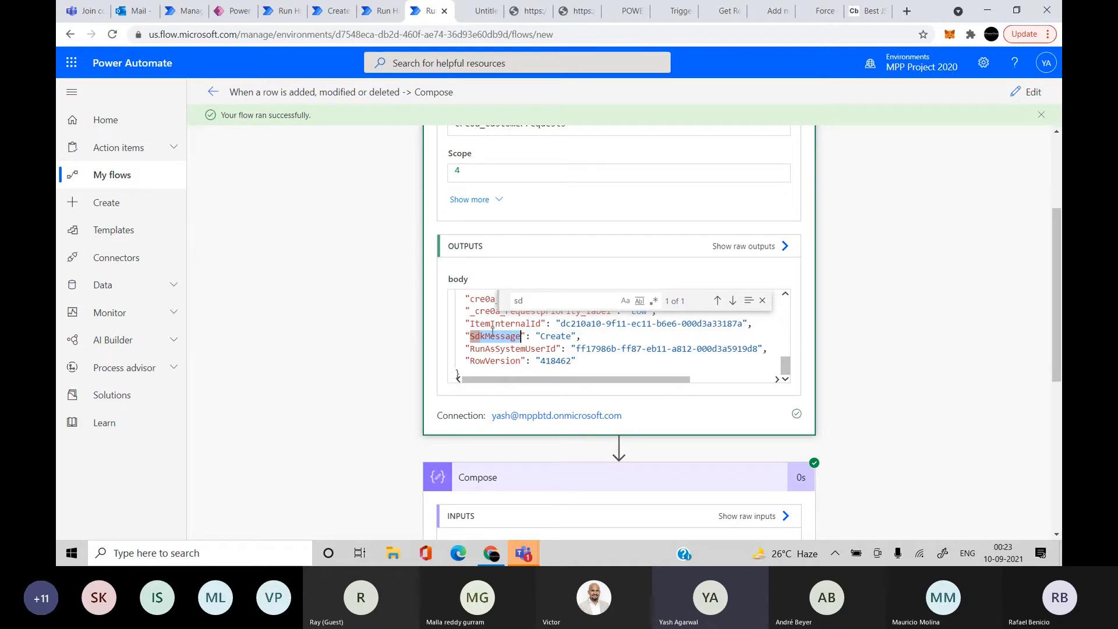
scroll(766, 372, "right", 1)
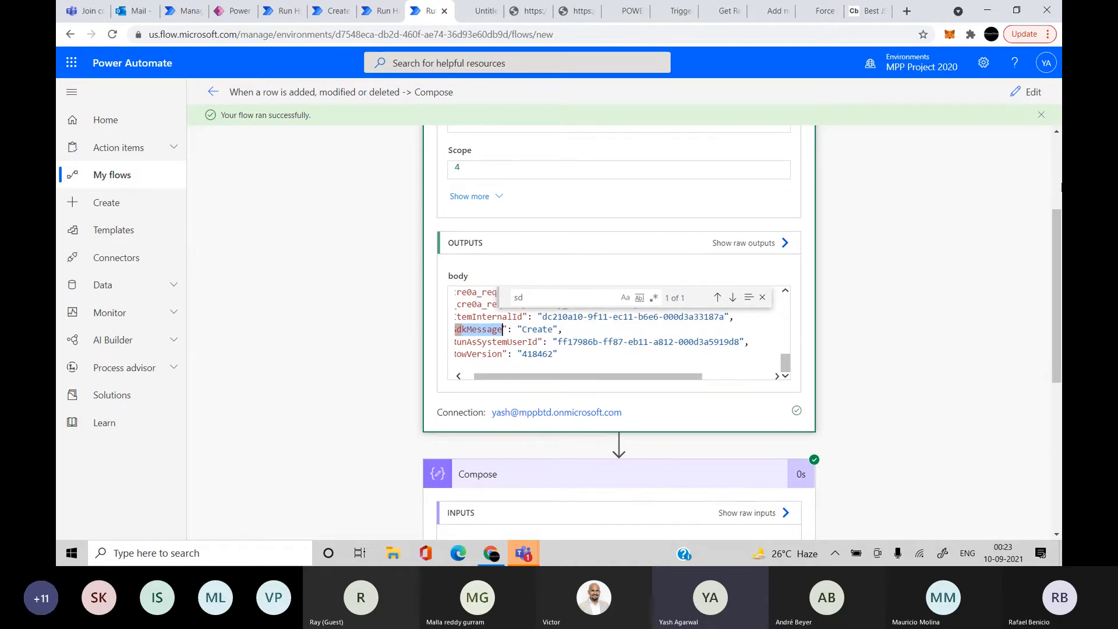
scroll(693, 381, "down", 4)
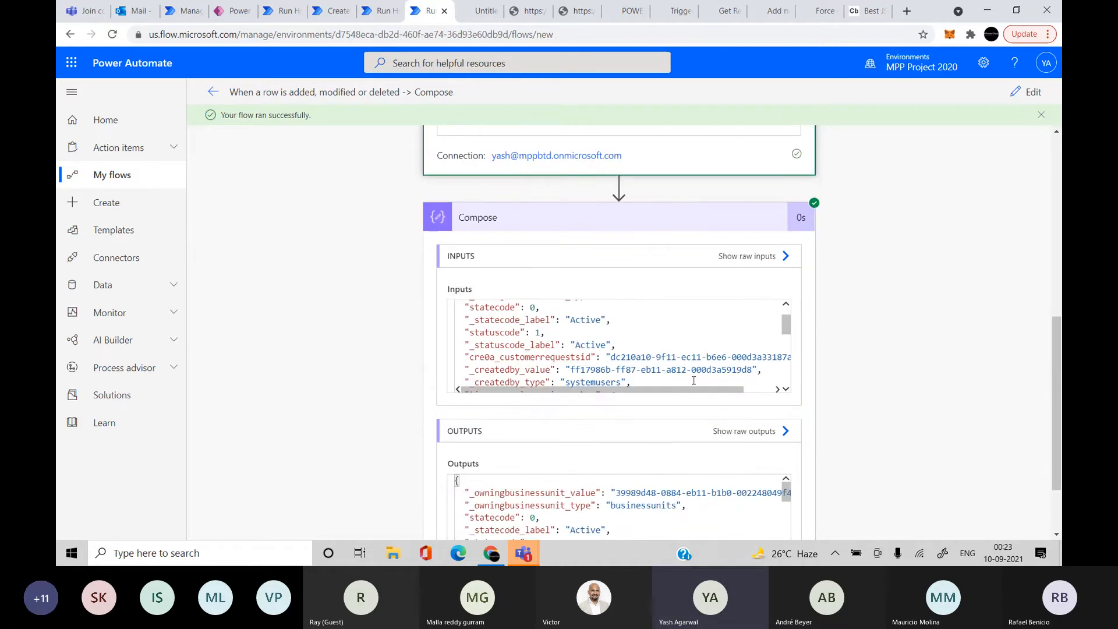
Insert a Switch control step between the trigger and Compose
left_click(1028, 92)
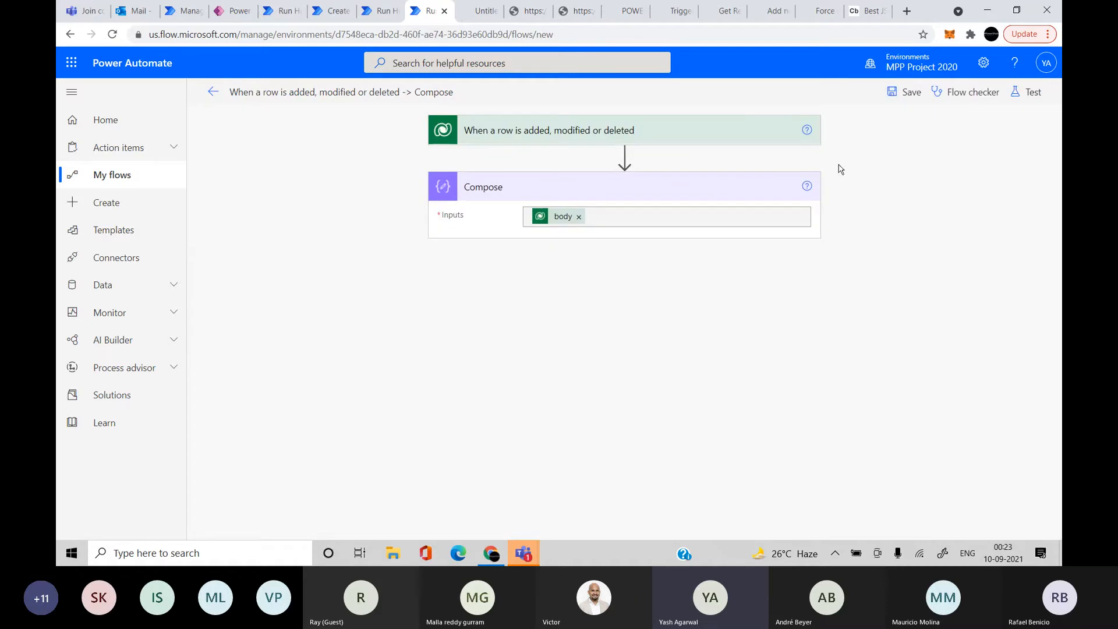
left_click(623, 156)
left_click(588, 175)
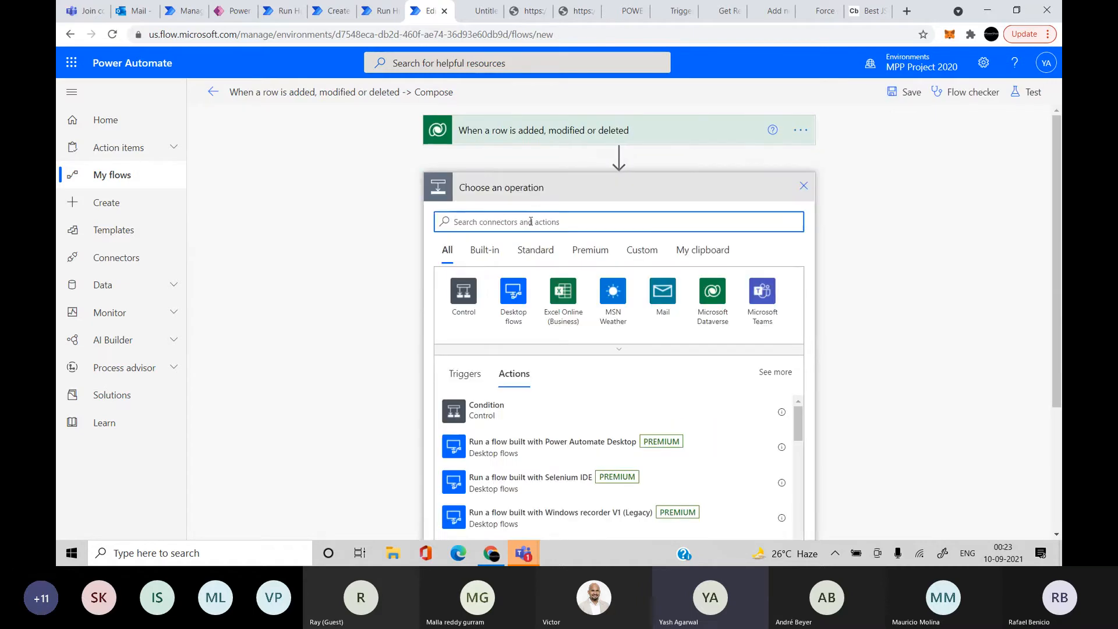
left_click(462, 290)
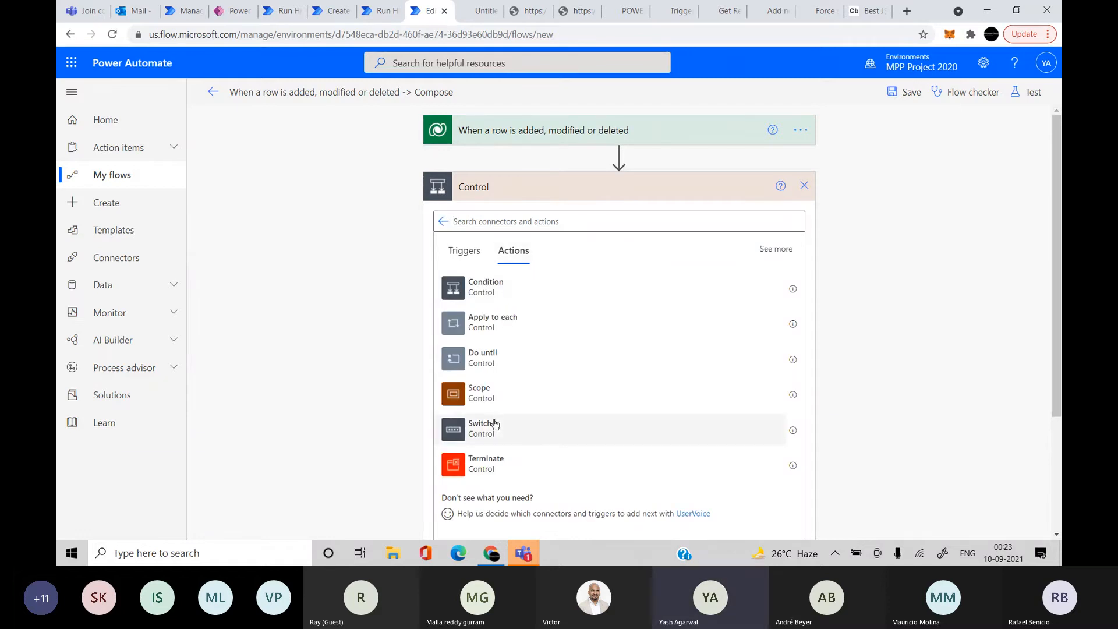
left_click(491, 424)
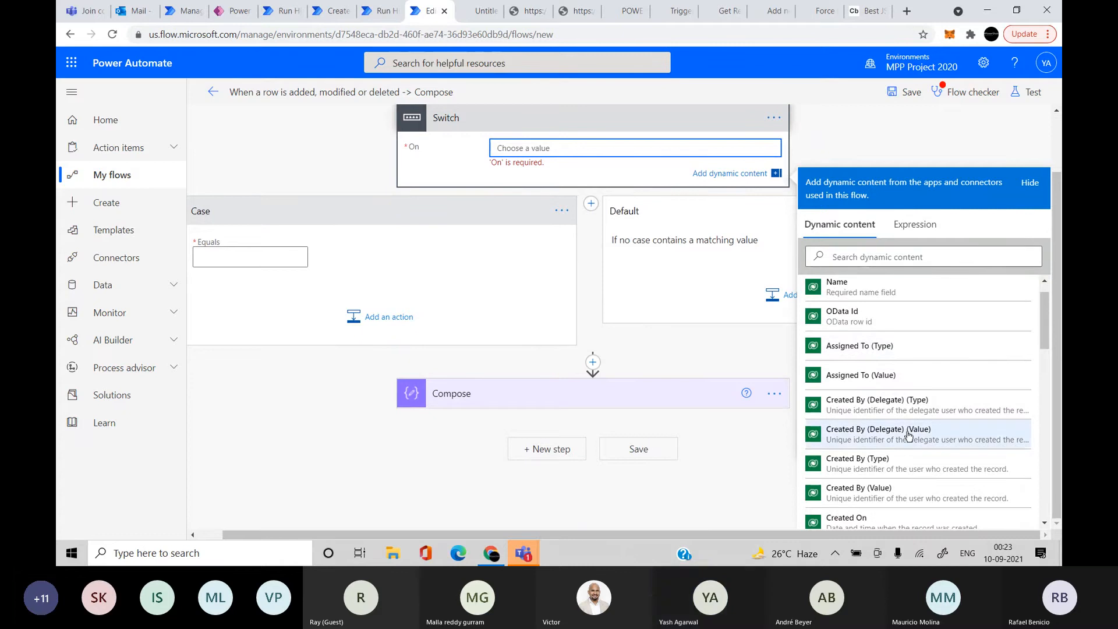
Put the row's Name dynamic token into the Switch's On value
scroll(912, 454, "down", 10)
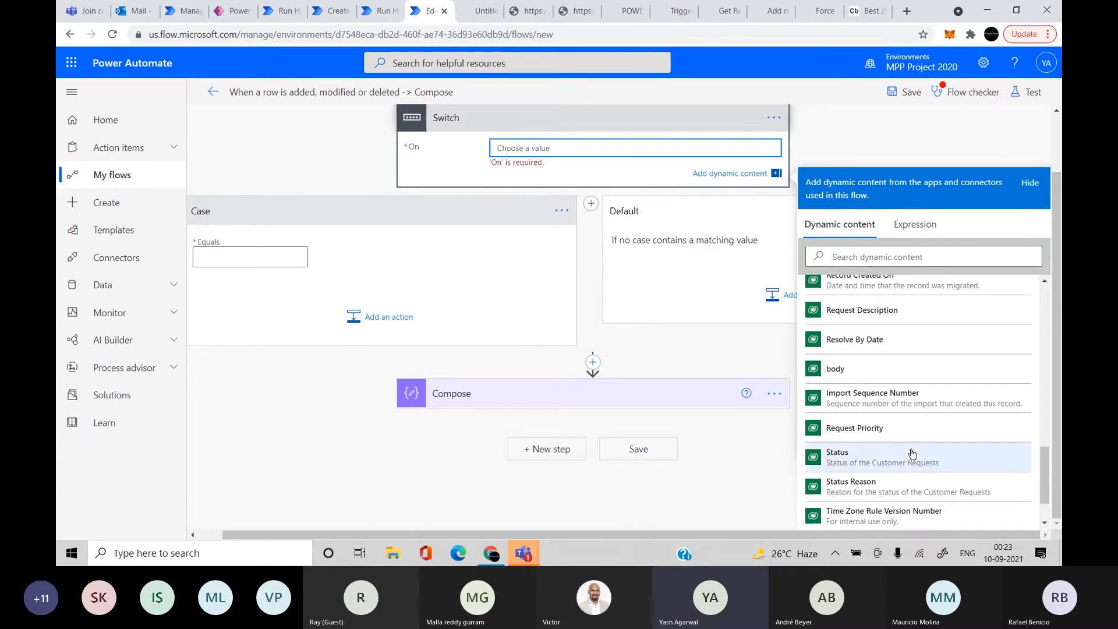
scroll(912, 454, "down", 2)
scroll(908, 357, "up", 5)
scroll(908, 357, "up", 6)
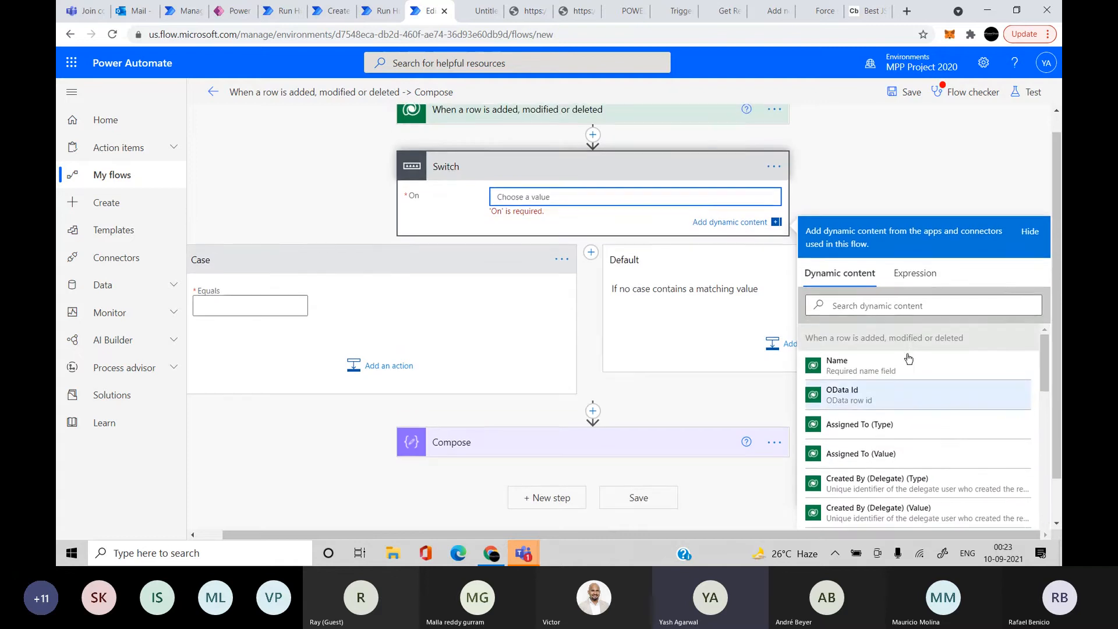
left_click(885, 364)
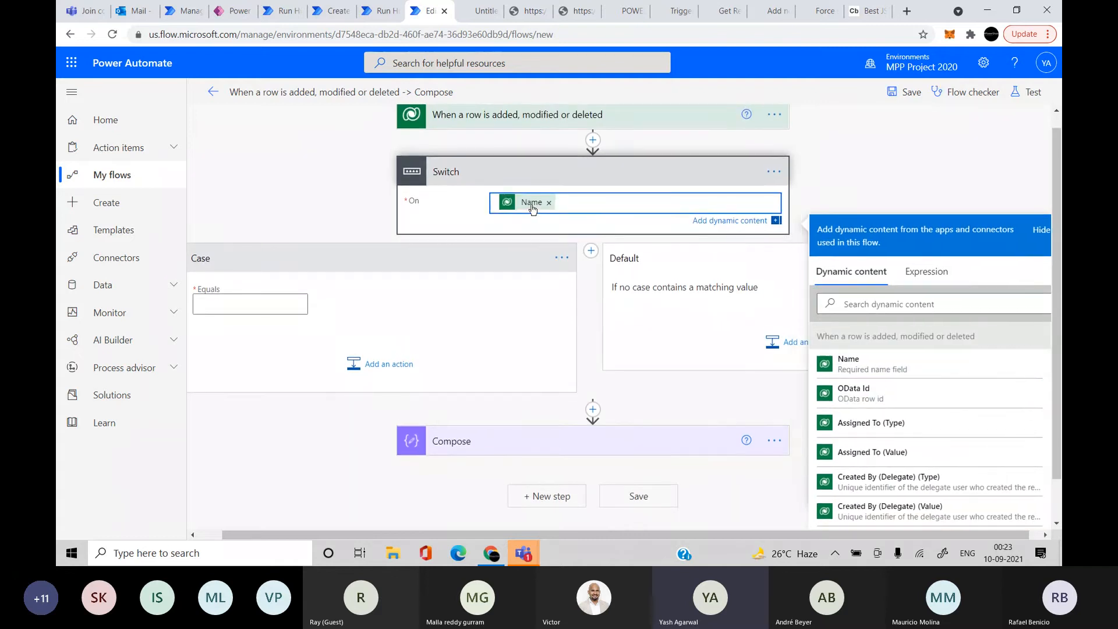
left_click(532, 204)
Replace the On value with the expression triggerOutputs()?['body/sdkmessage']
left_click(932, 277)
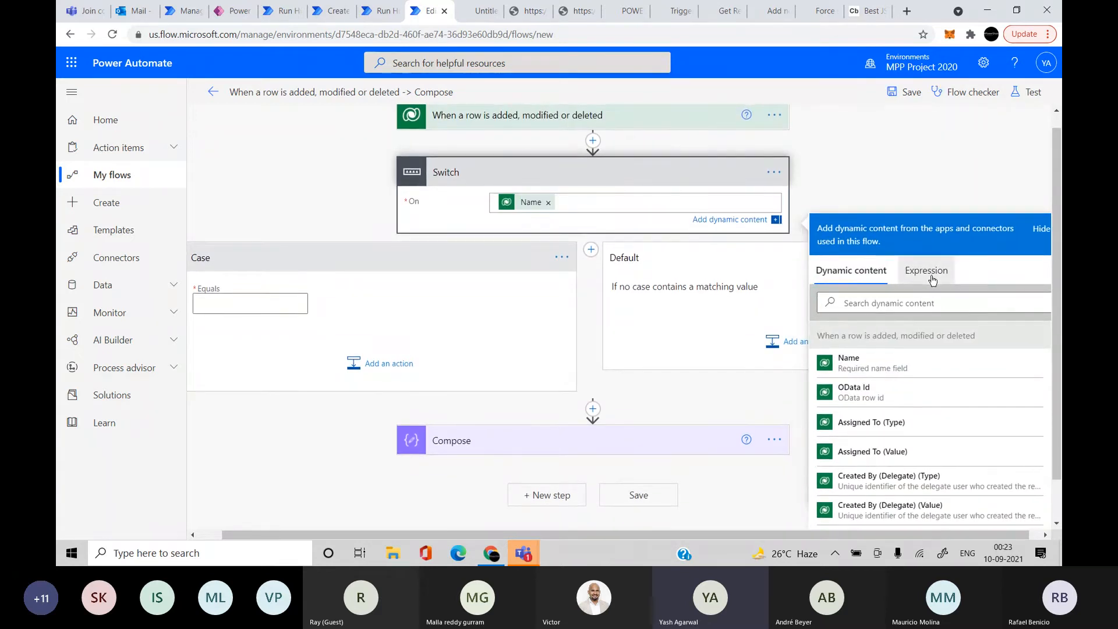
left_click(910, 304)
left_click(934, 274)
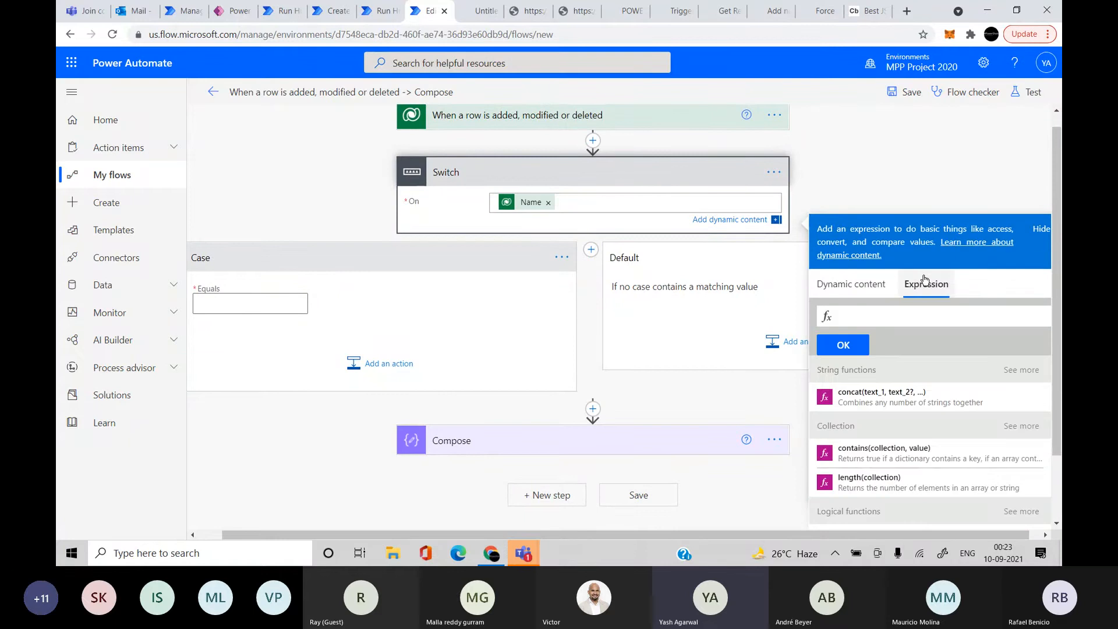
type("{triggerOutputs()?['body/cre0a_name']}")
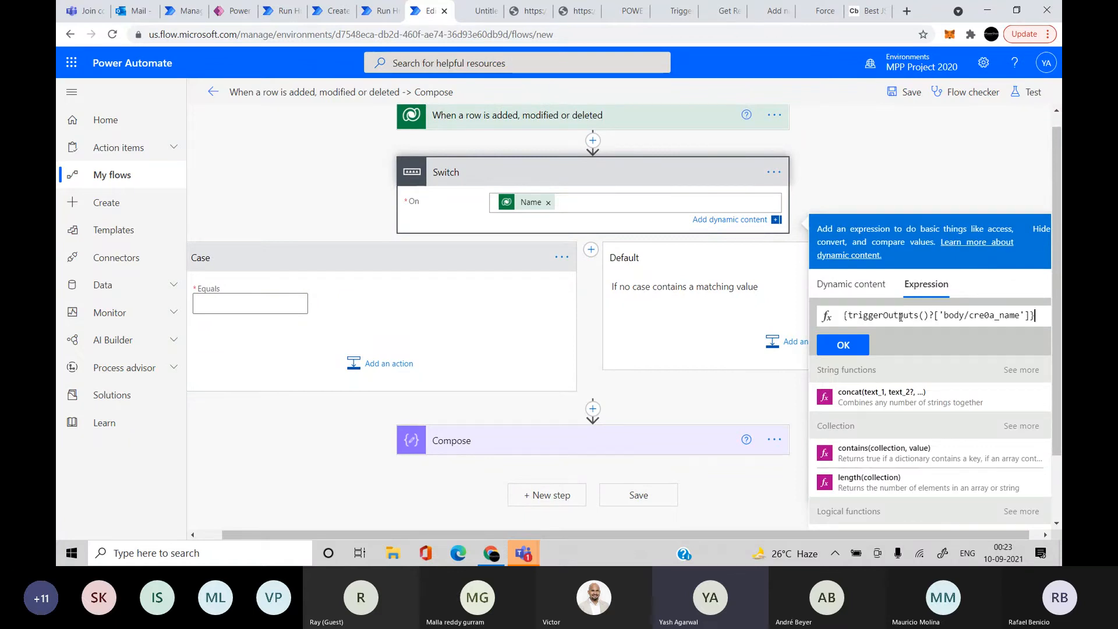
key("Home")
type("@")
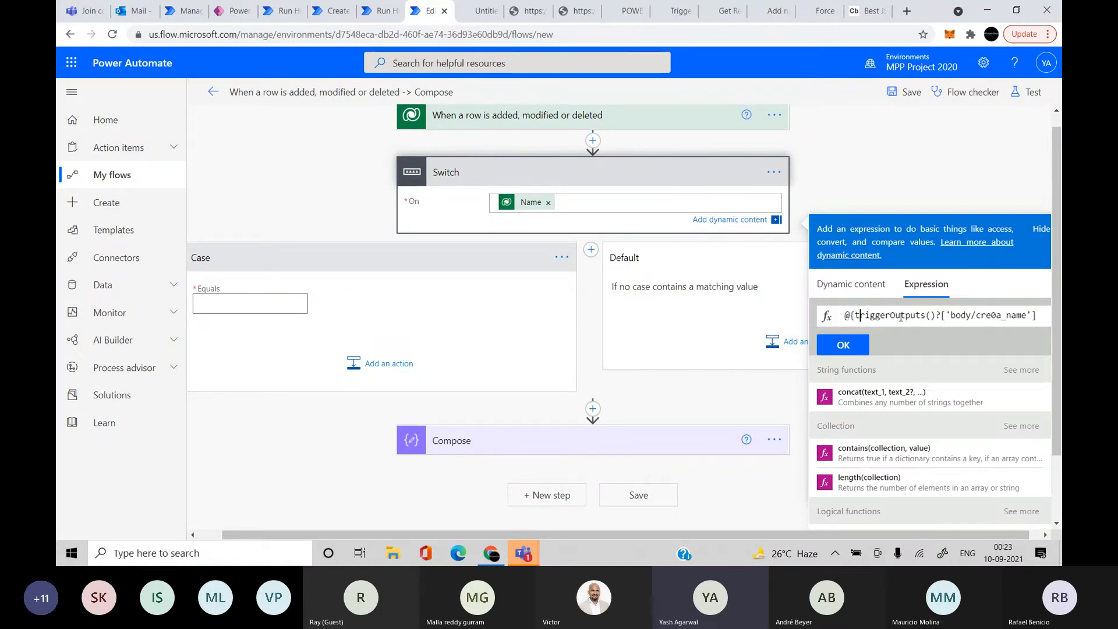
key("BackSpace")
key("BackSpace")
key("Right")
key("Right")
key("Right")
key("Right")
key("Right")
key("Right")
key("Right")
key("Right")
key("Right")
key("Right")
key("Right")
key("Right")
key("Right")
key("Right")
key("Right")
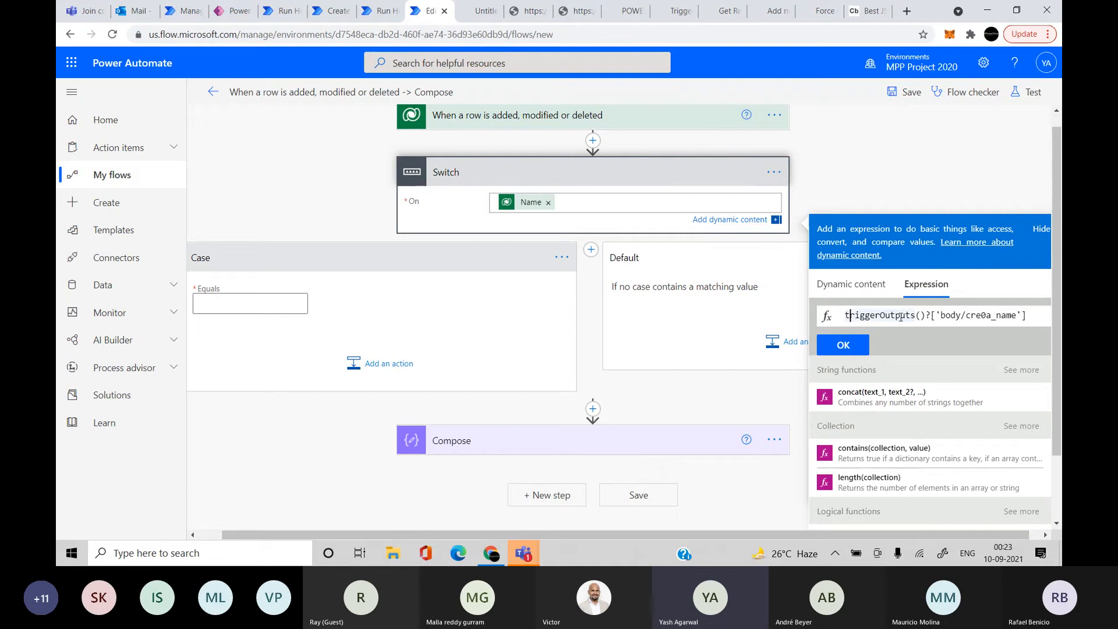
key("Right")
key("Right")
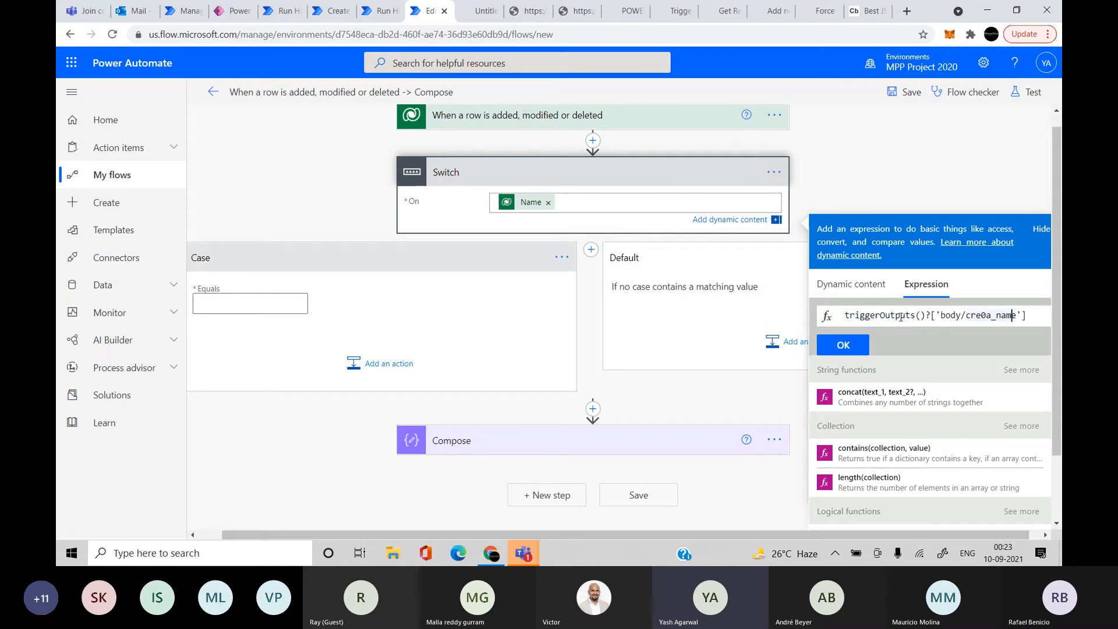
key("BackSpace")
key("BackSpace")
key("BackSpace")
key("BackSpace")
key("BackSpace")
key("BackSpace")
key("BackSpace")
key("BackSpace")
key("BackSpace")
type("sdkmessage")
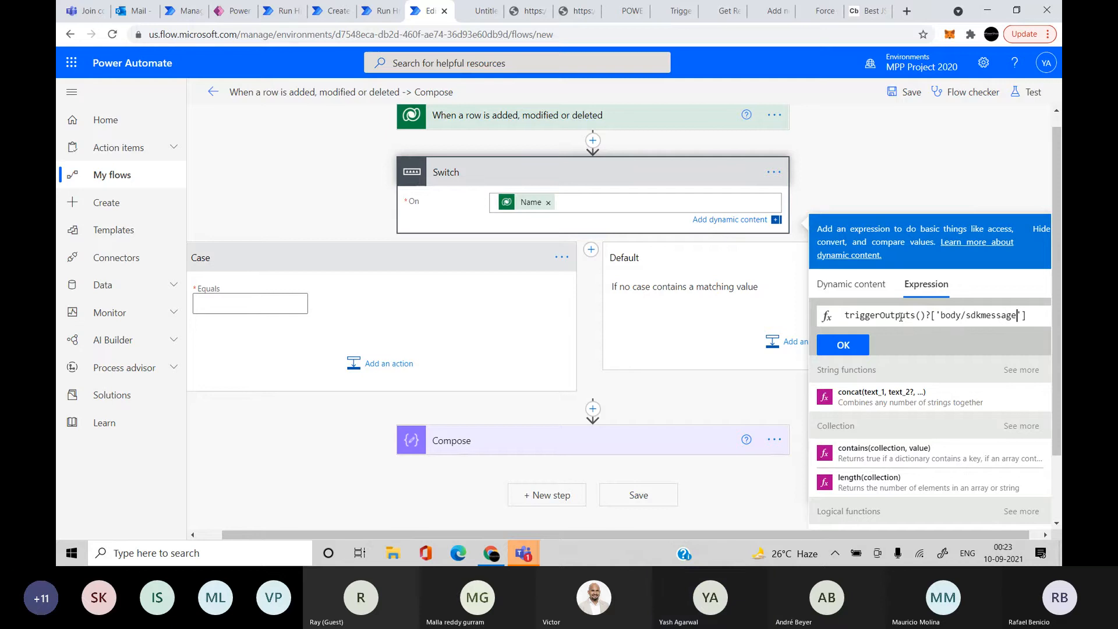
left_click(843, 345)
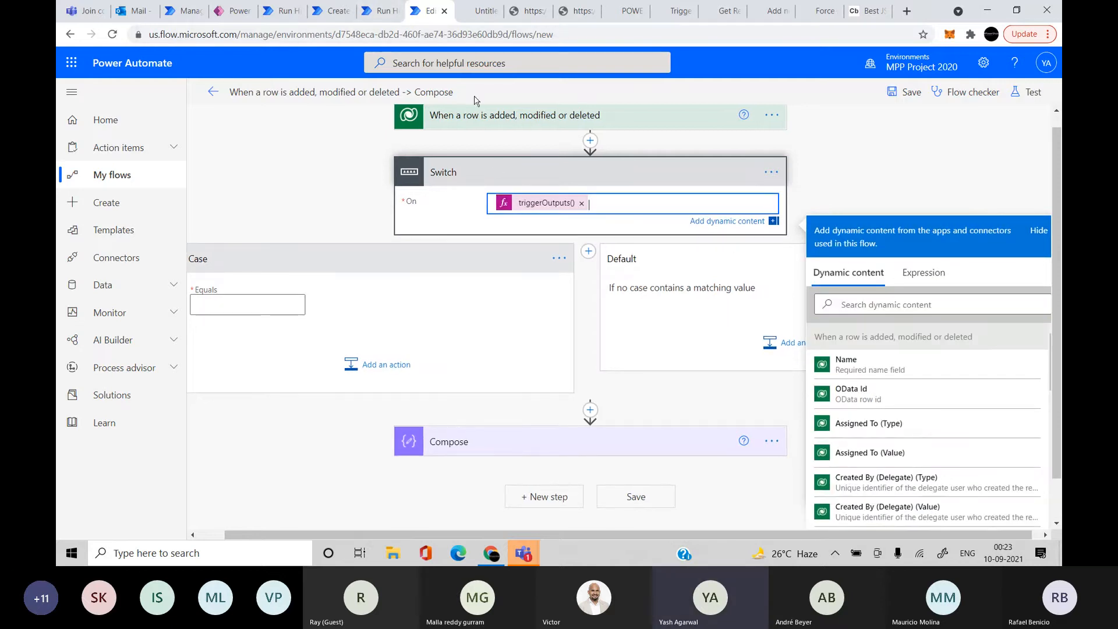
Duplicate the editor tab and open the latest run of the row added, modified or deleted flow
right_click(424, 12)
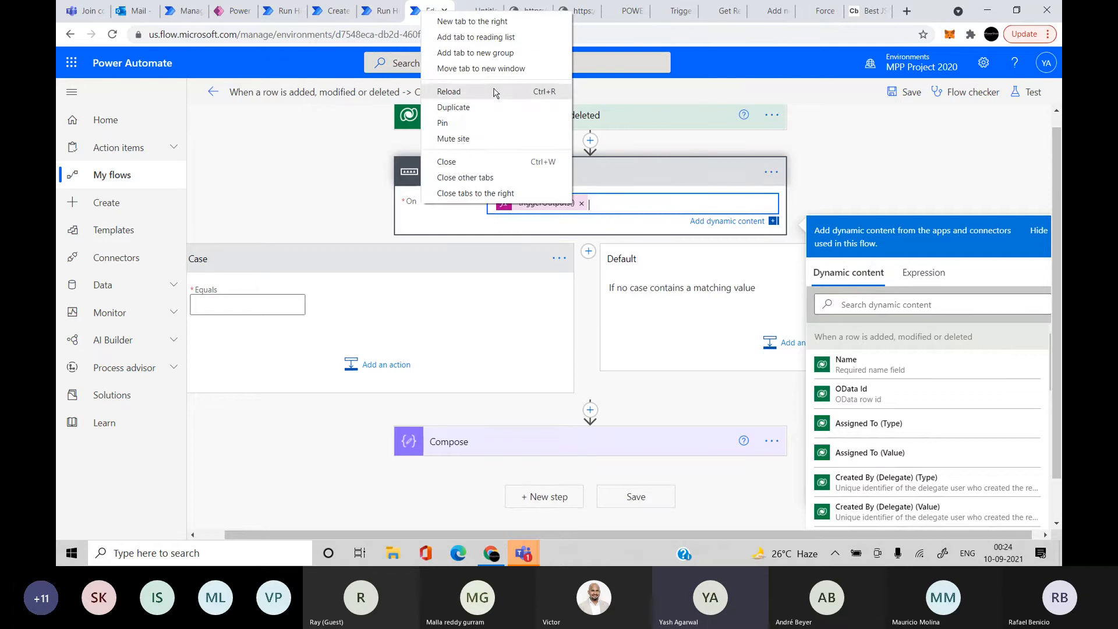
left_click(474, 107)
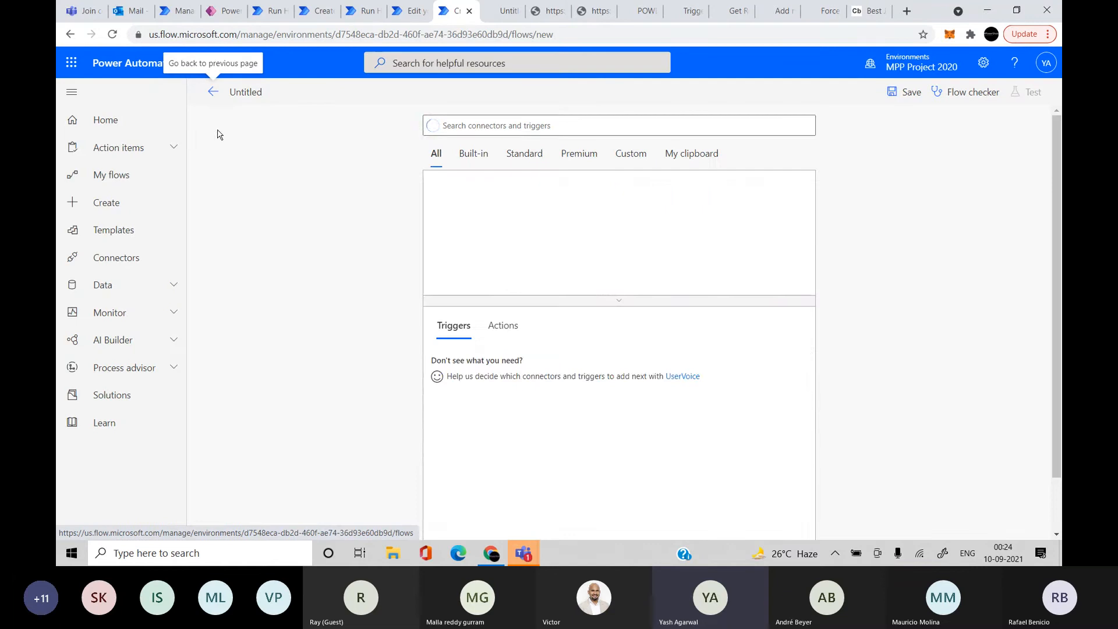
left_click(139, 173)
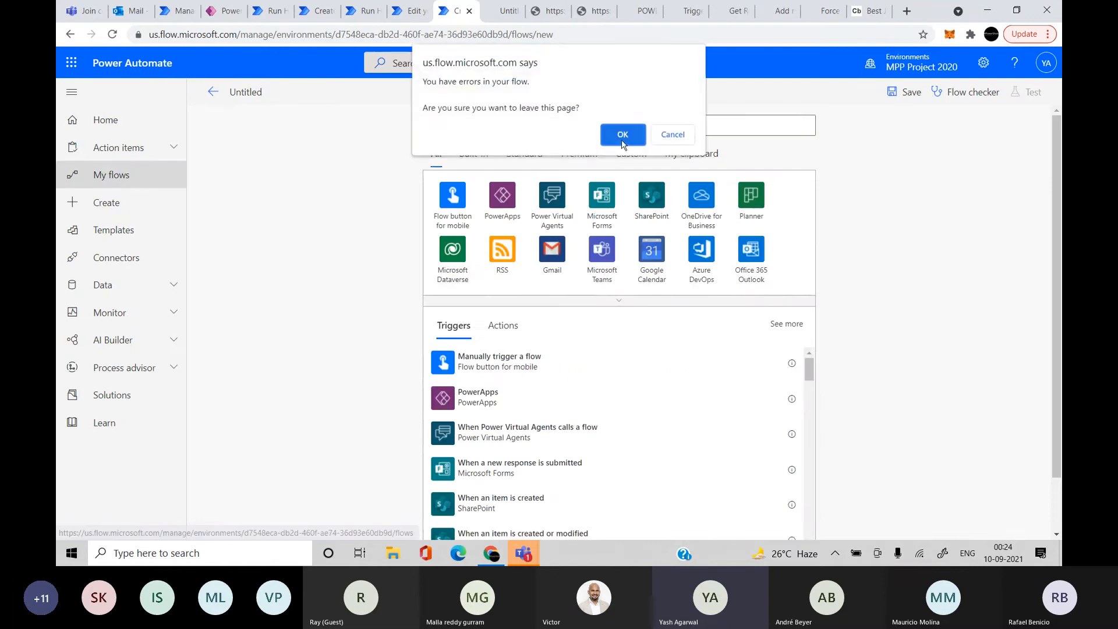
left_click(622, 134)
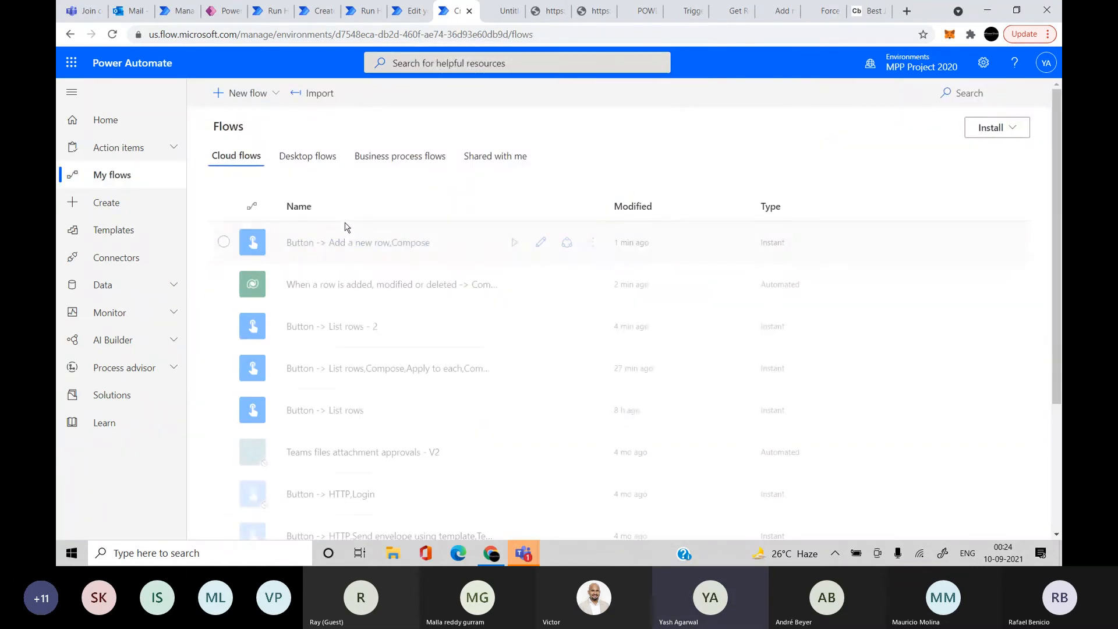
left_click(361, 285)
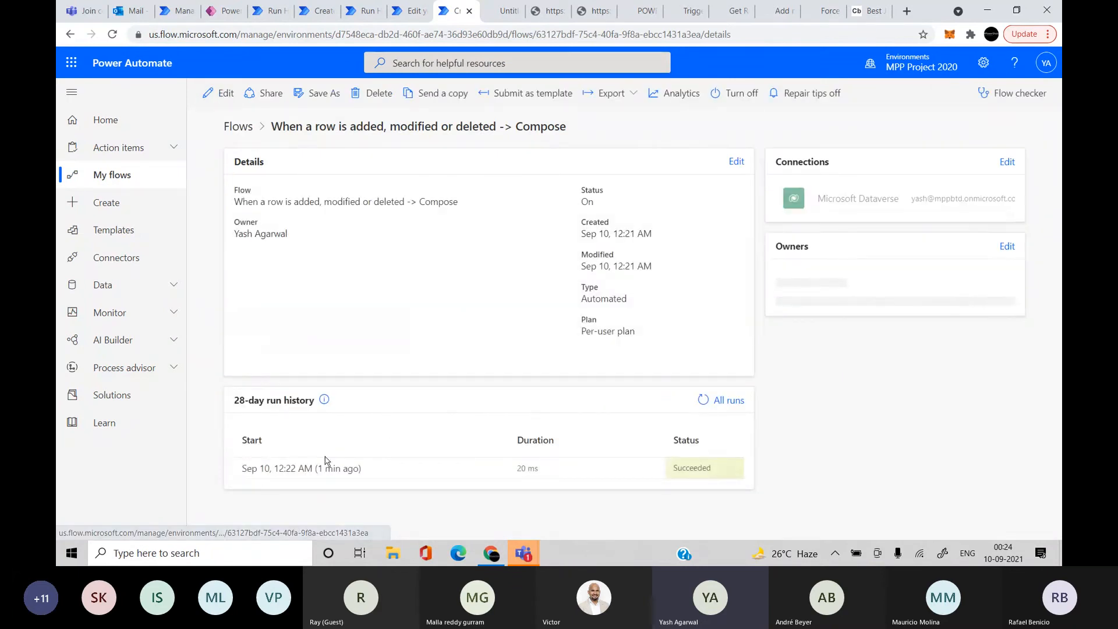
left_click(319, 470)
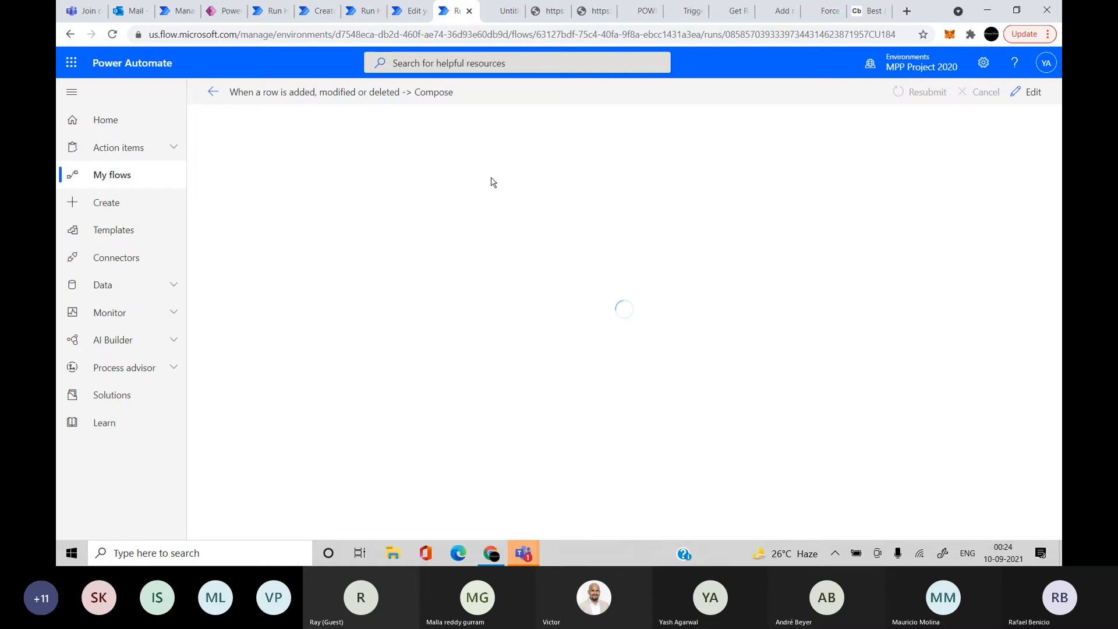
Reopen the succeeded run, find SdkMessage in the trigger's output body, and go back to the editor
left_click(211, 91)
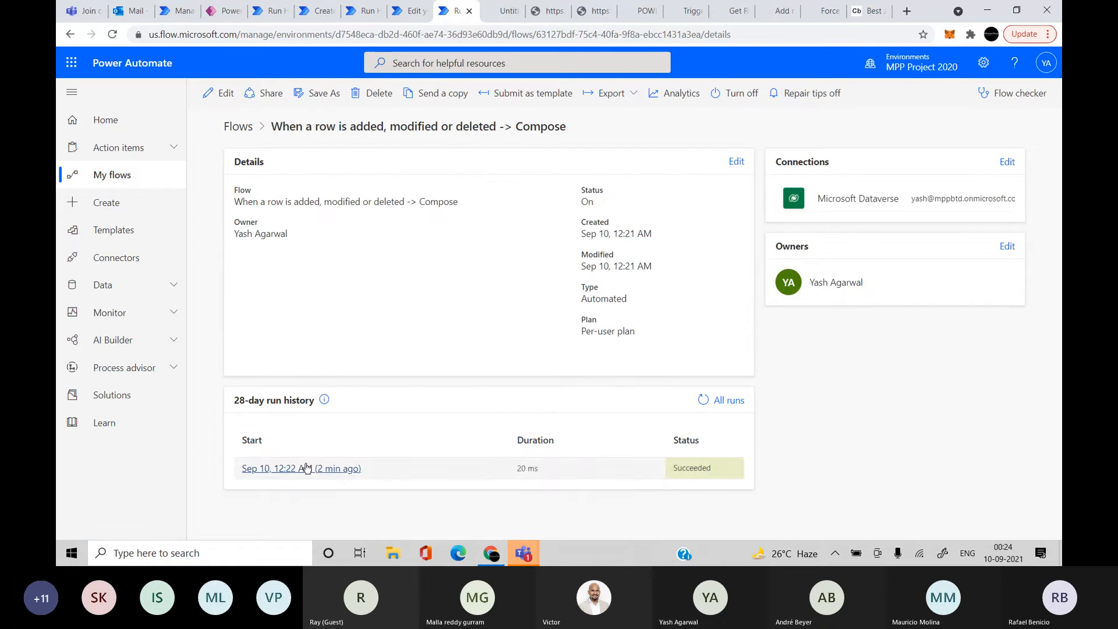
left_click(306, 466)
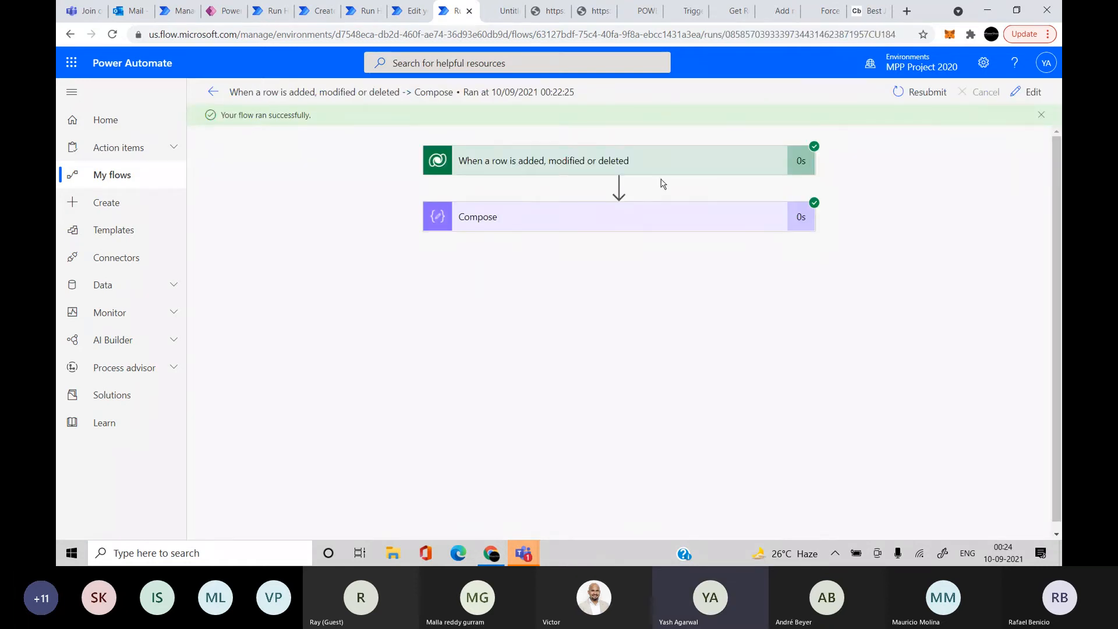
left_click(652, 167)
scroll(654, 419, "down", 3)
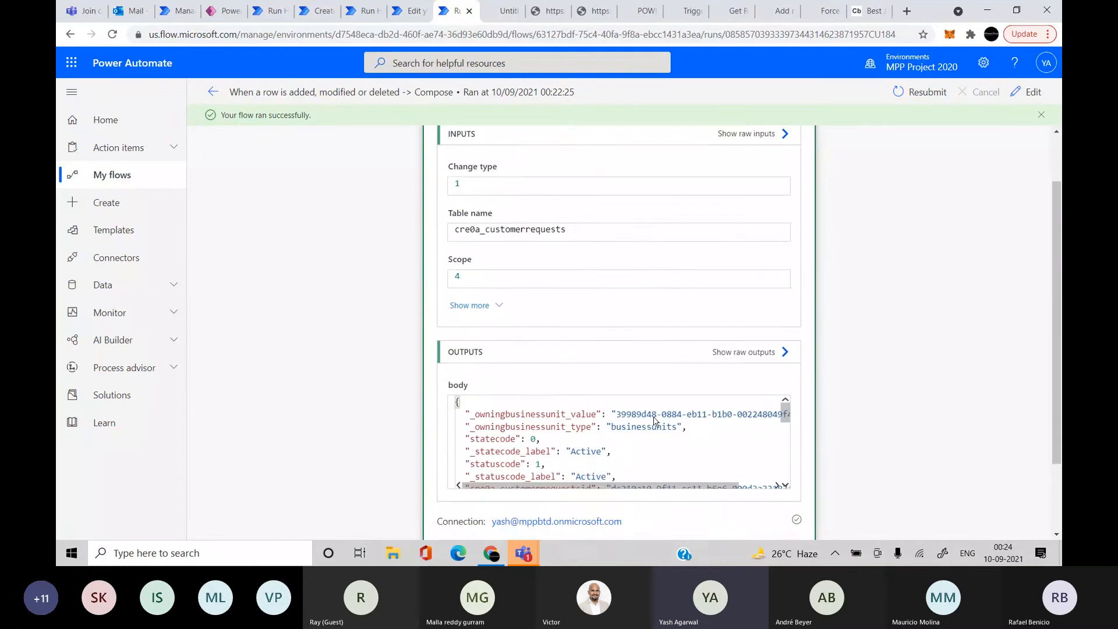
scroll(625, 356, "down", 1)
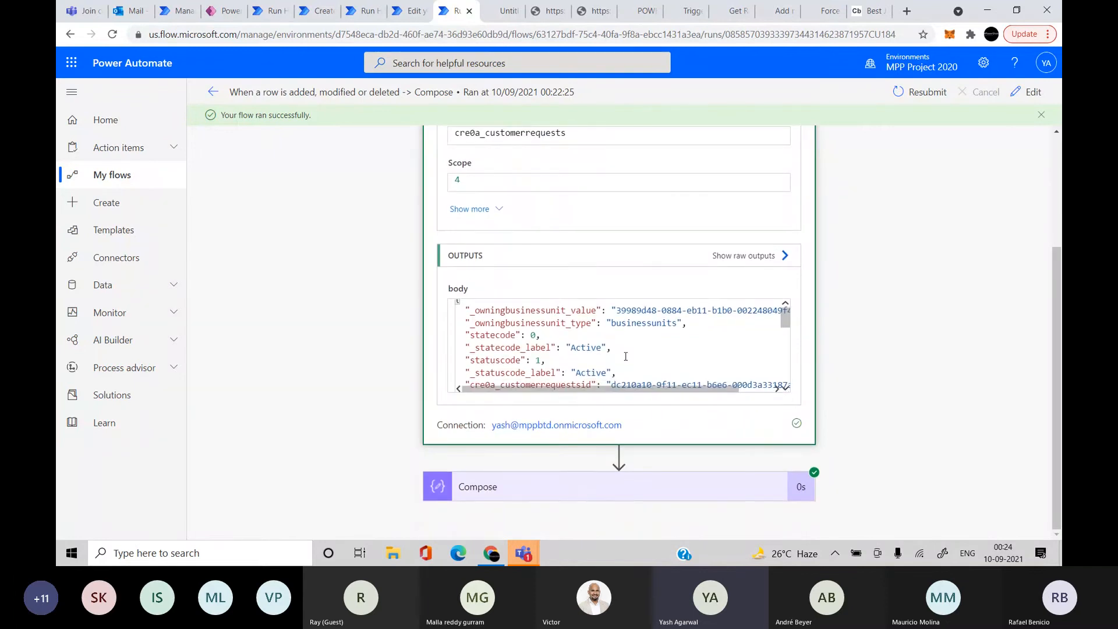
key("ctrl+f")
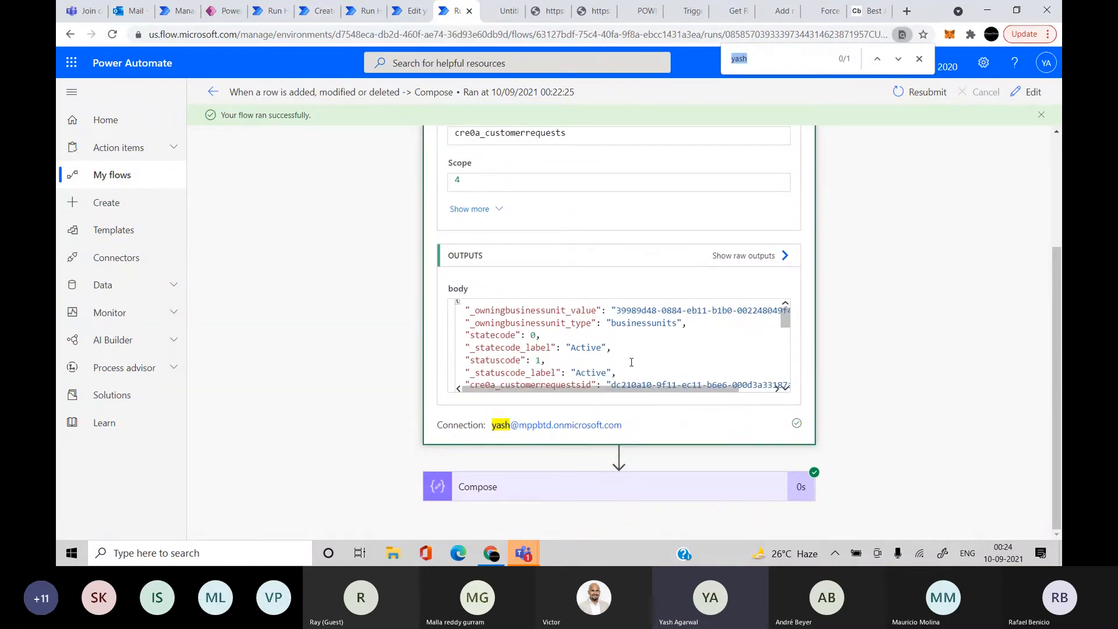
left_click(632, 362)
key("ctrl+f")
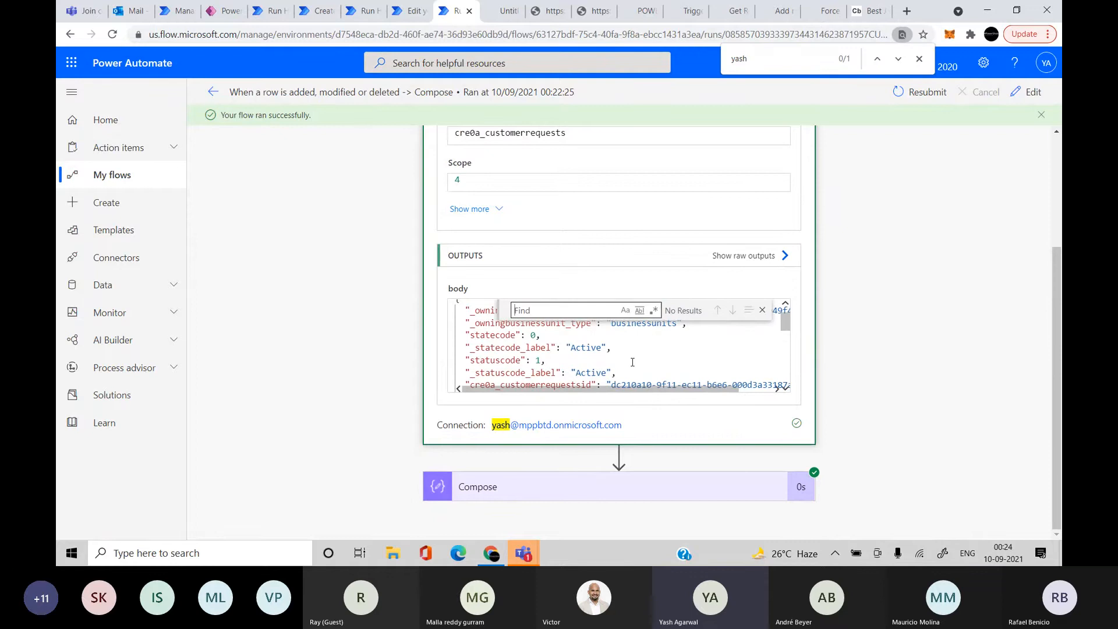
type("sd")
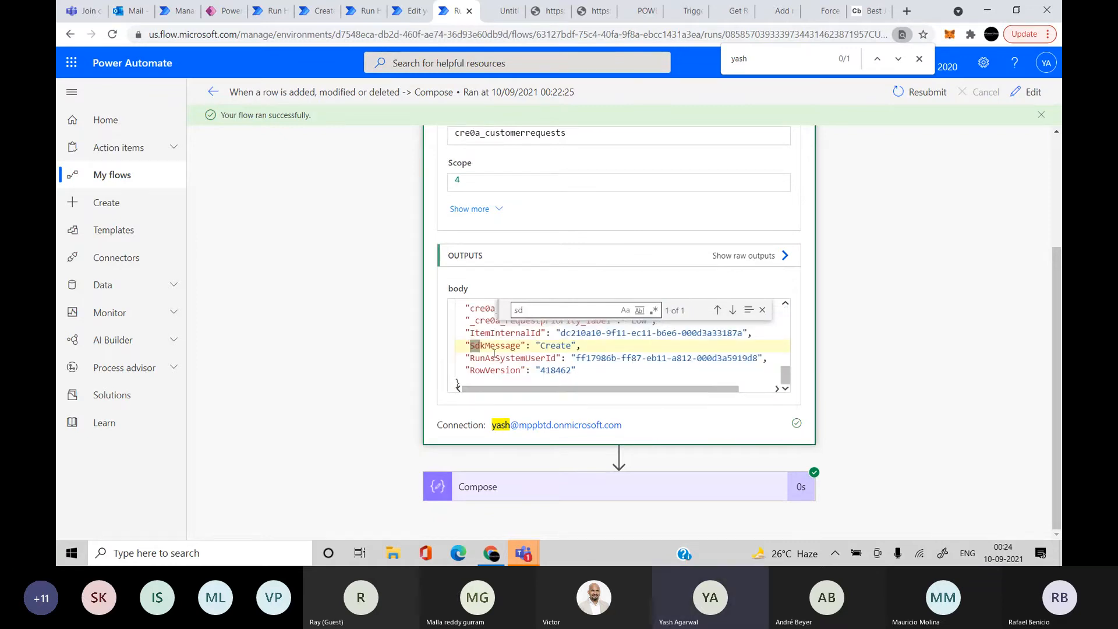
double_click(493, 344)
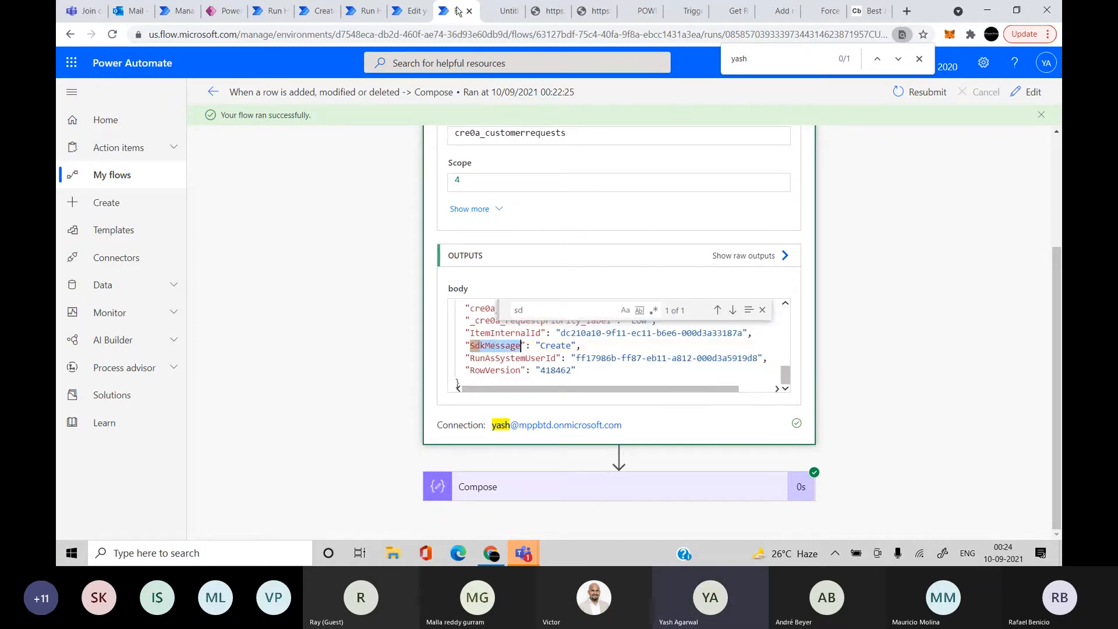
left_click(418, 11)
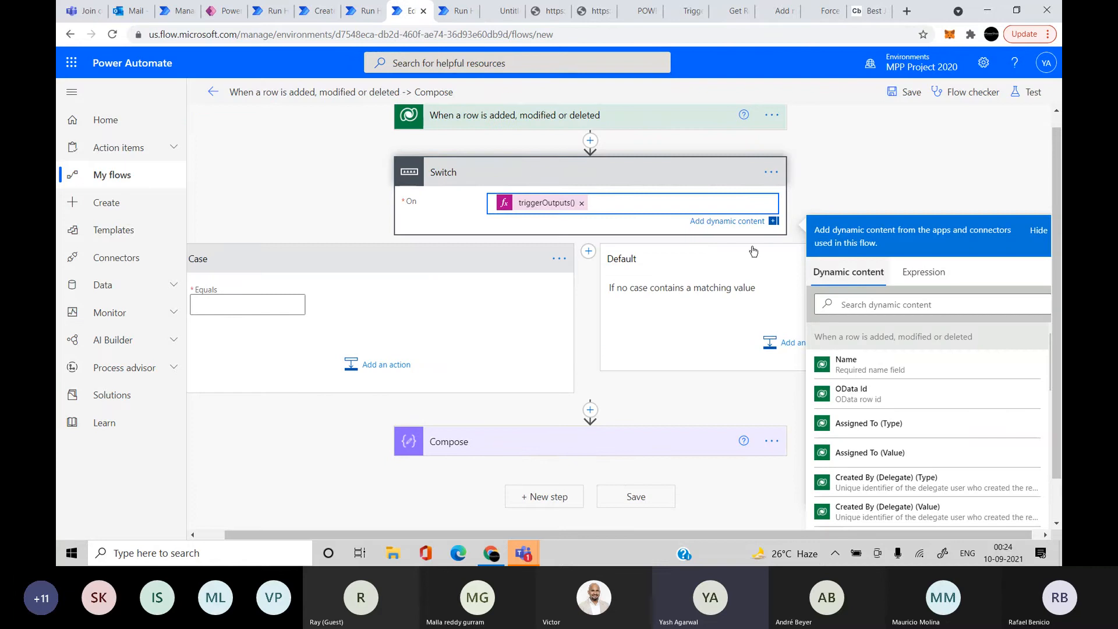
Reapply the Switch's sdkmessage expression in its On value
left_click(546, 202)
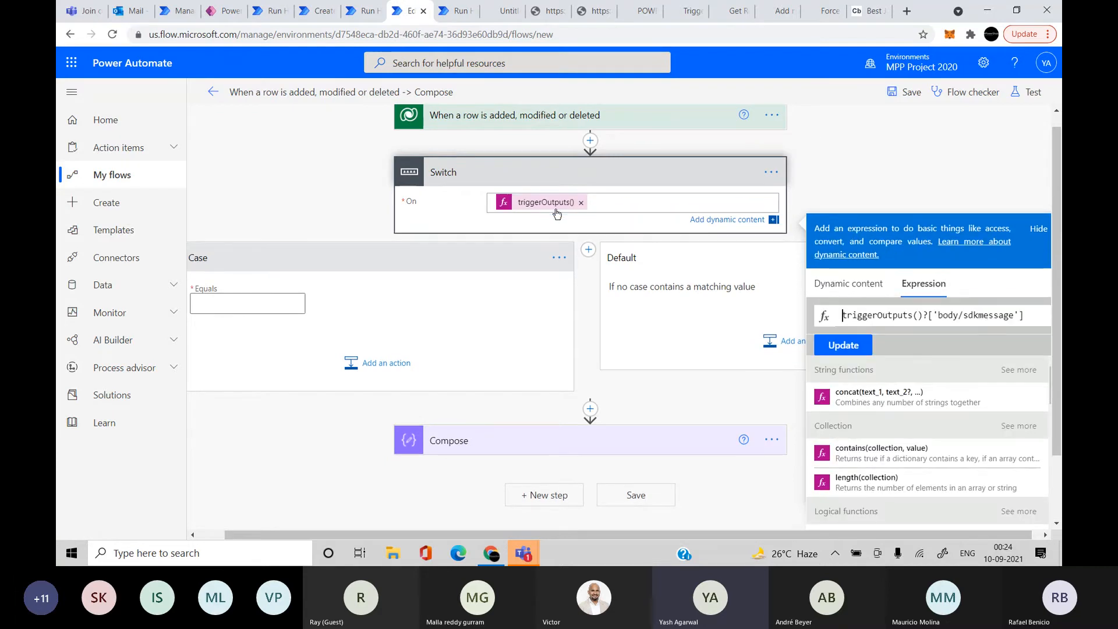
double_click(989, 315)
left_click(990, 315)
left_click(843, 345)
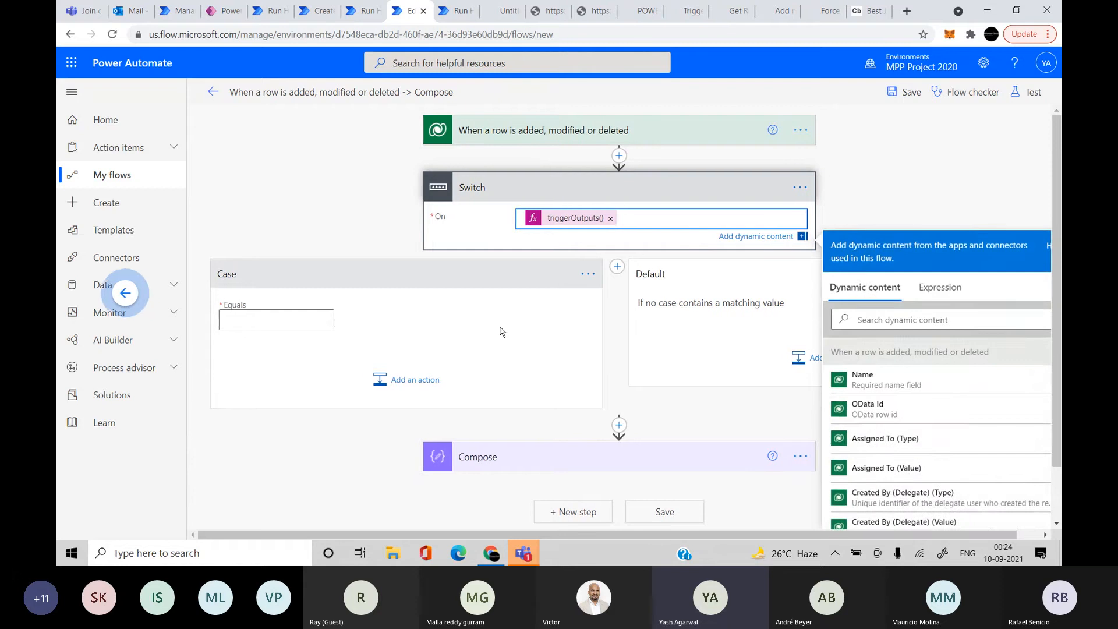
Give the Switch three cases matching Create, Update and Delete
left_click(307, 319)
type("Create")
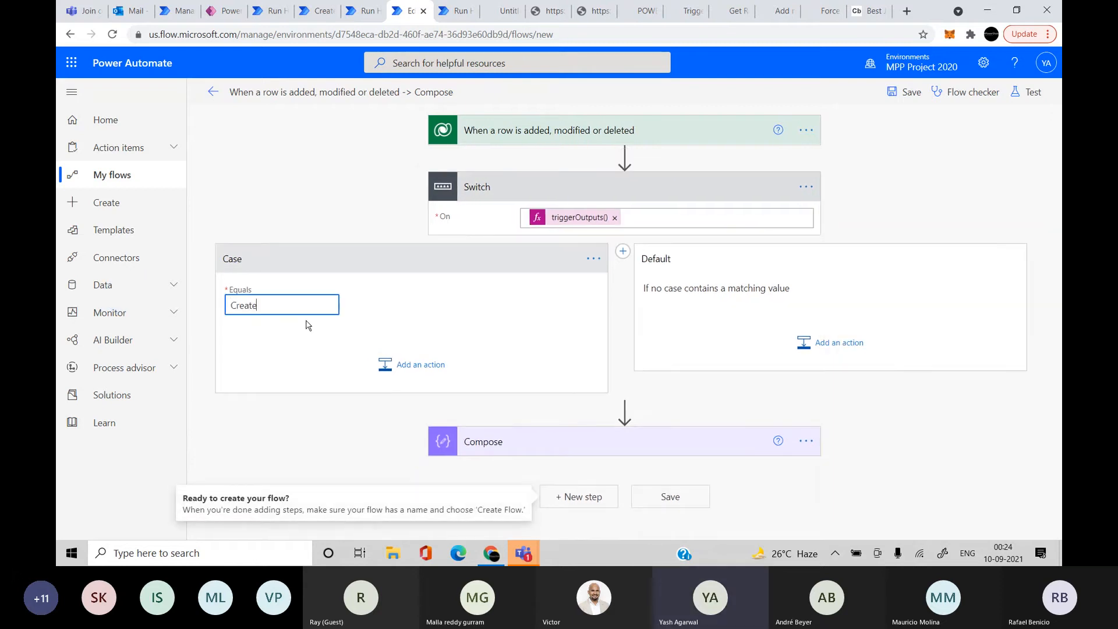
left_click(622, 251)
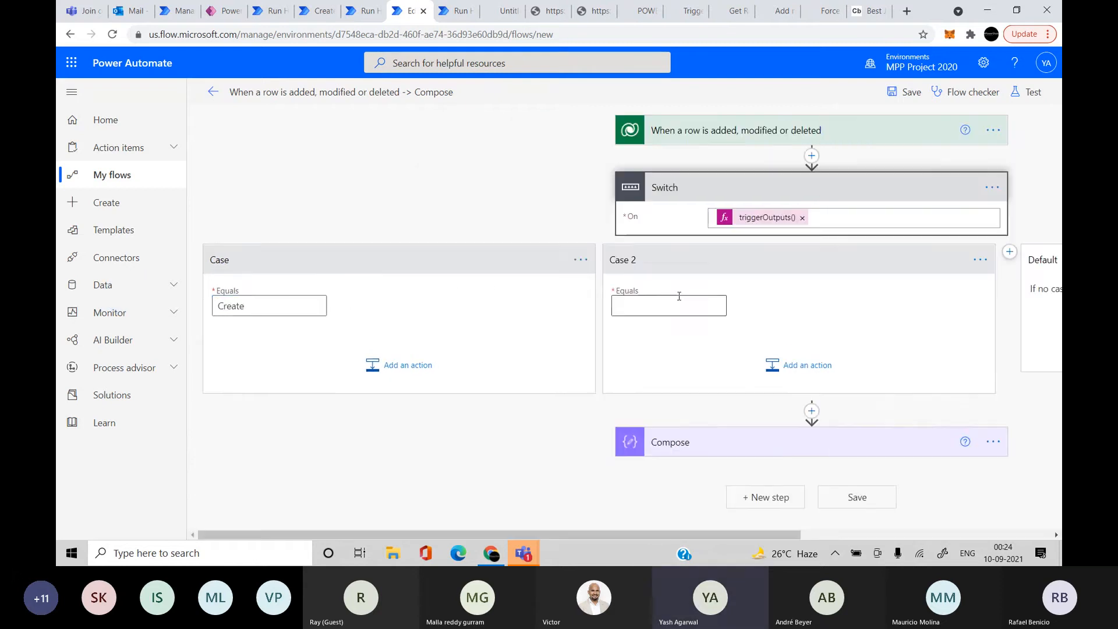
left_click(664, 301)
type("Update")
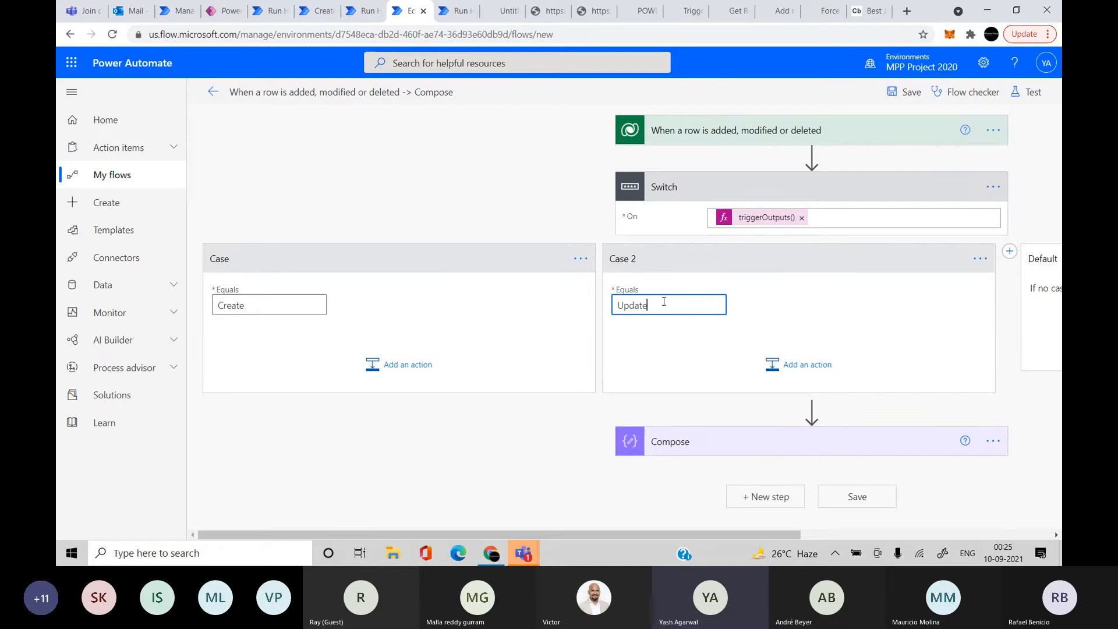
scroll(664, 301, "right", 5)
left_click(711, 251)
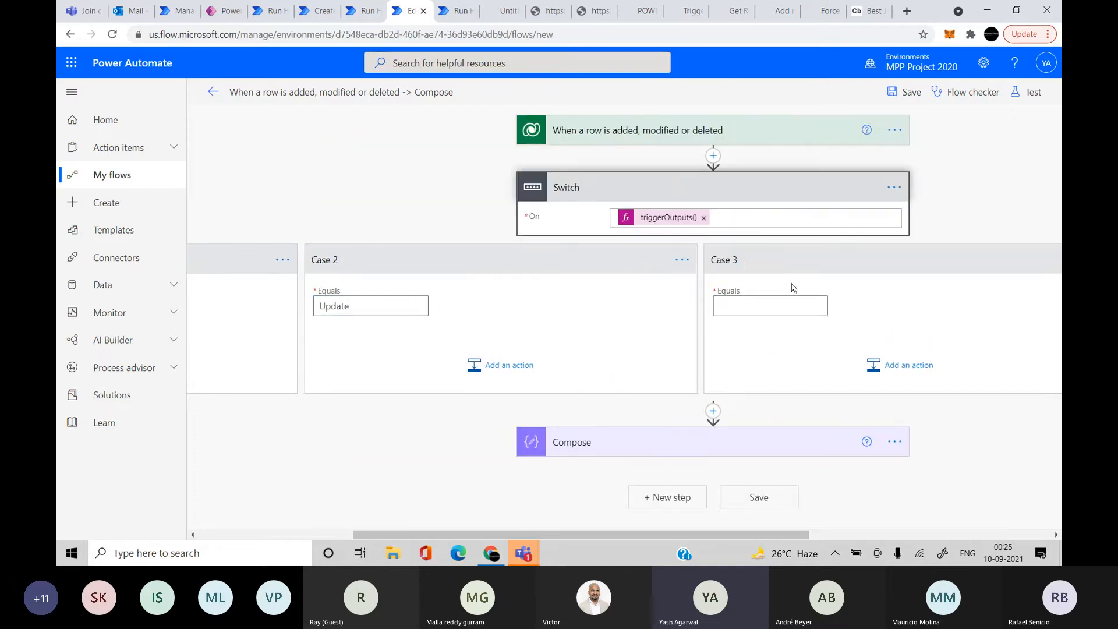
left_click(765, 301)
type("Delete")
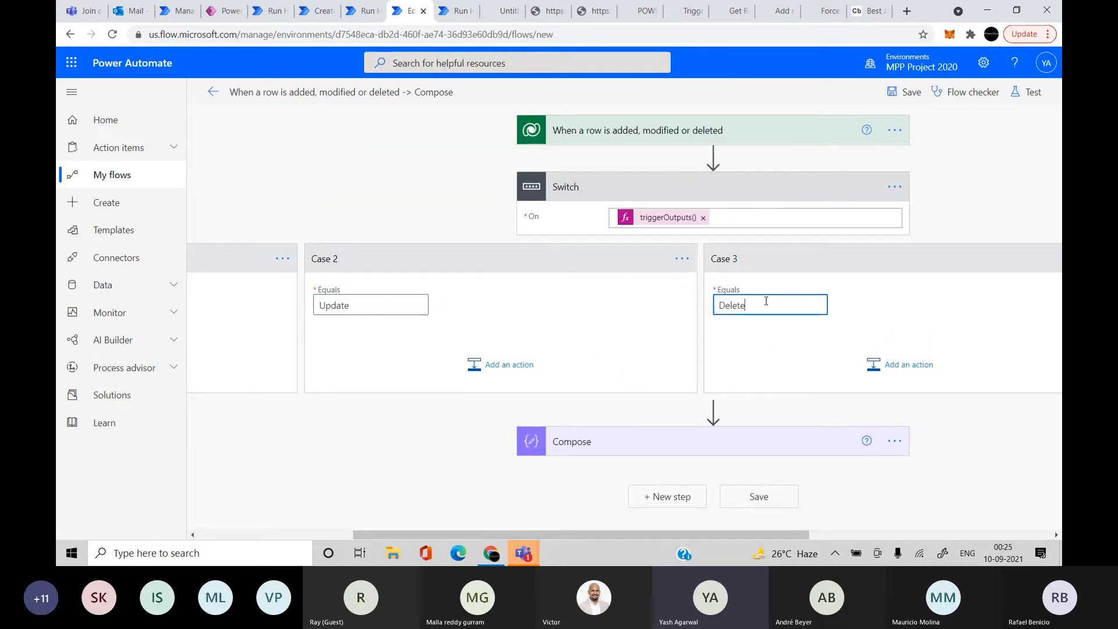
Save the flow with its three Switch cases
scroll(732, 318, "left", 5)
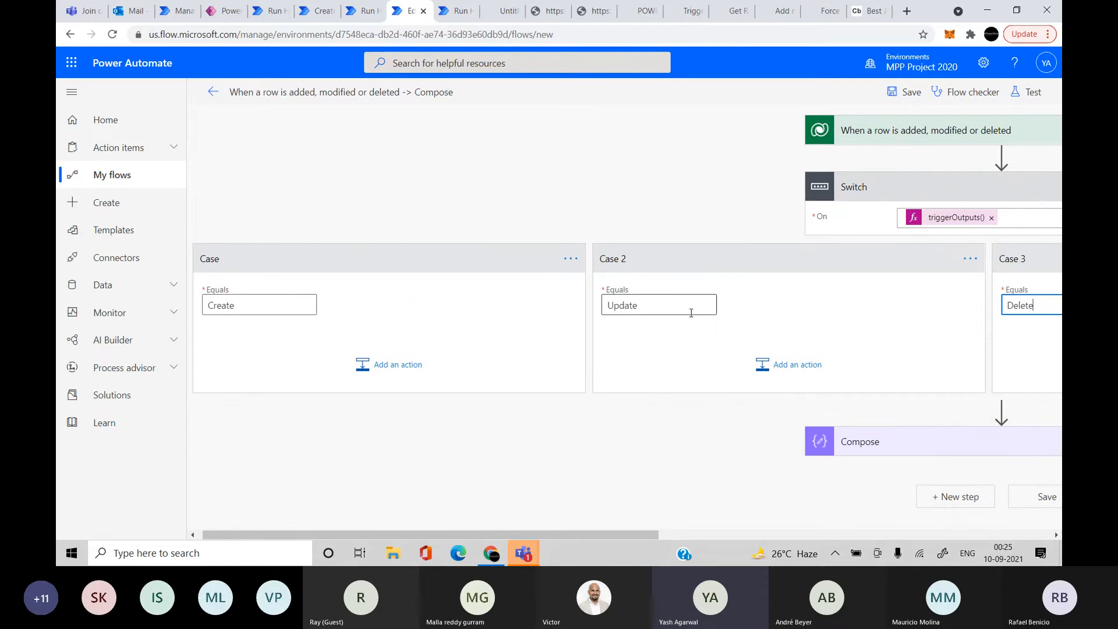
scroll(699, 314, "right", 5)
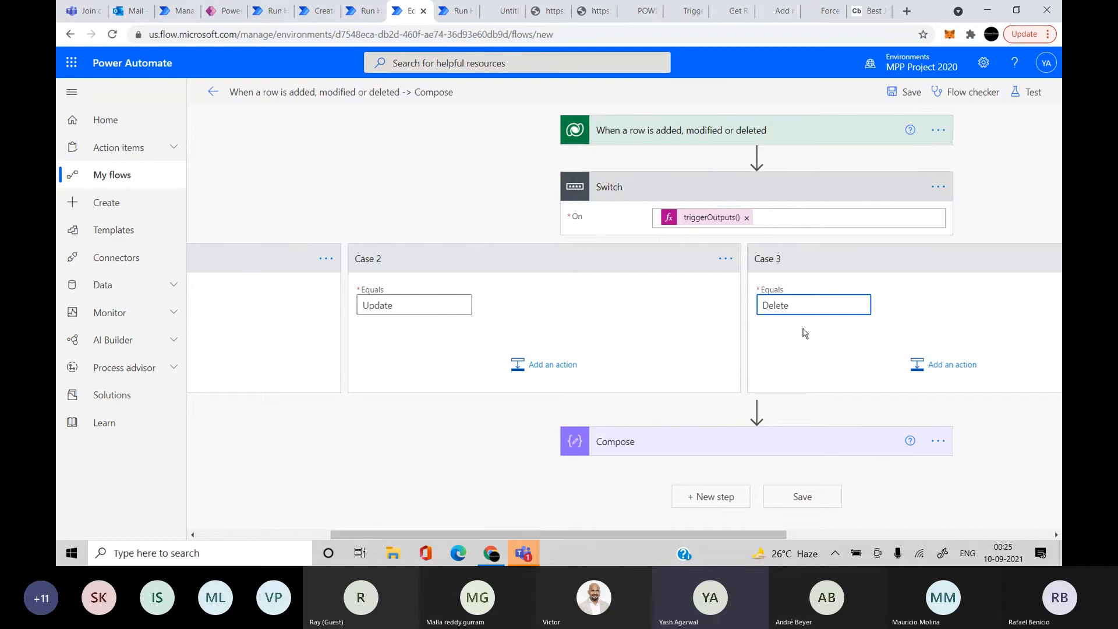
scroll(804, 333, "right", 6)
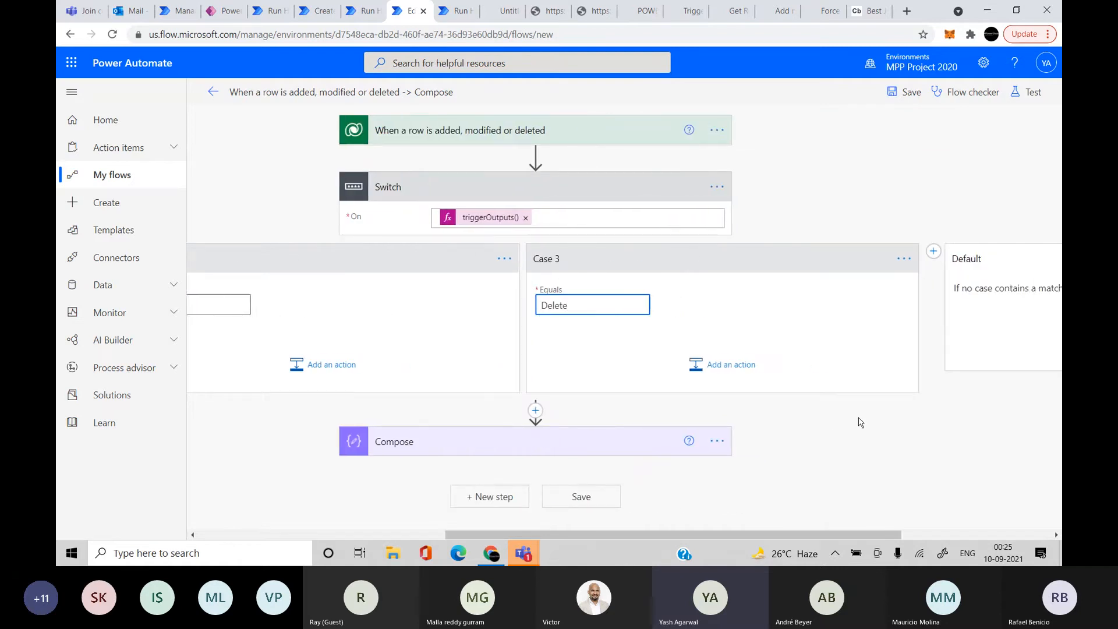
scroll(756, 419, "left", 6)
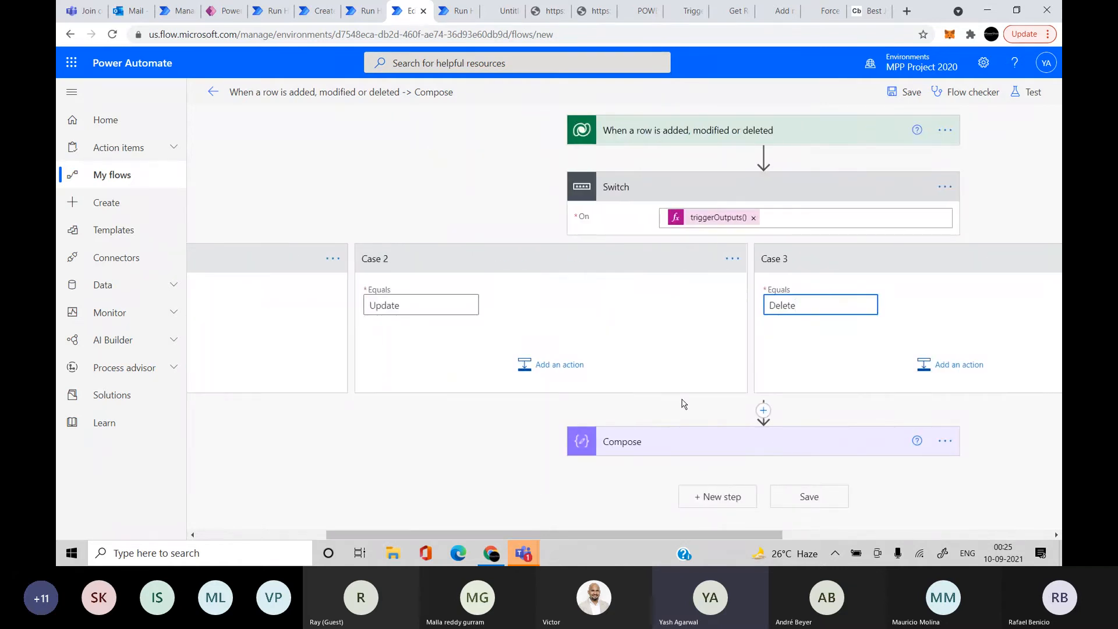
left_click(903, 92)
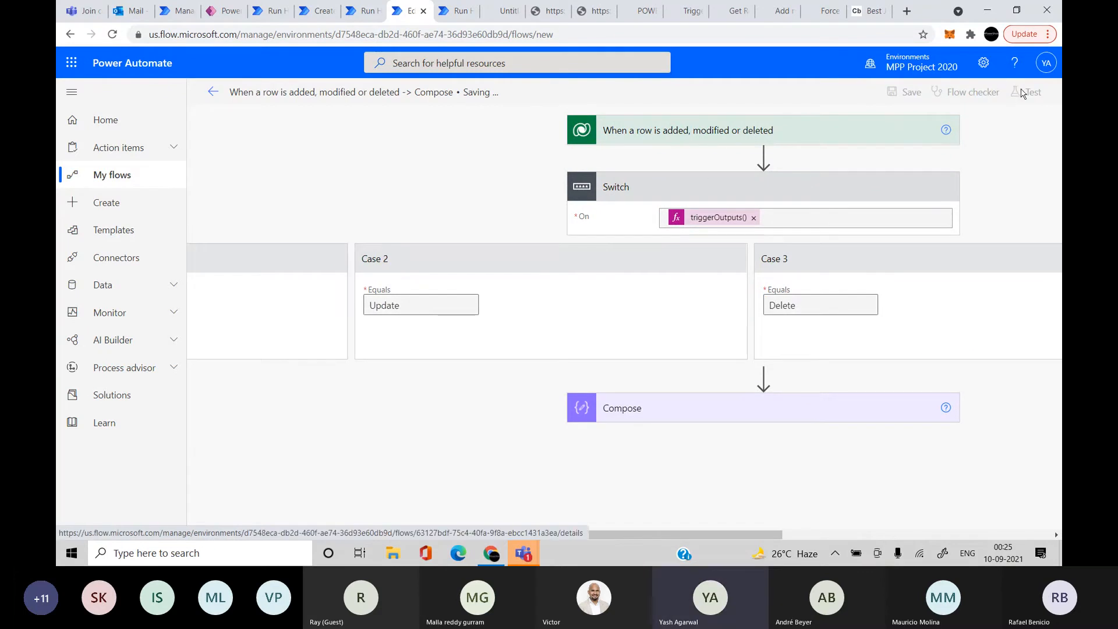
Test the flow automatically using the recent succeeded trigger run
left_click(1019, 92)
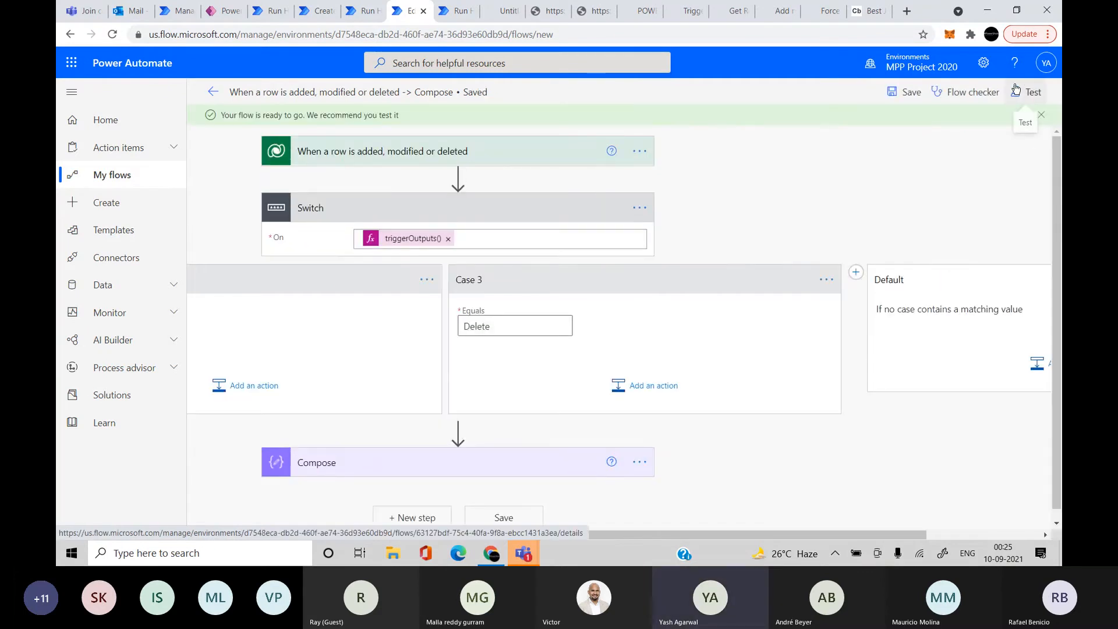
left_click(855, 157)
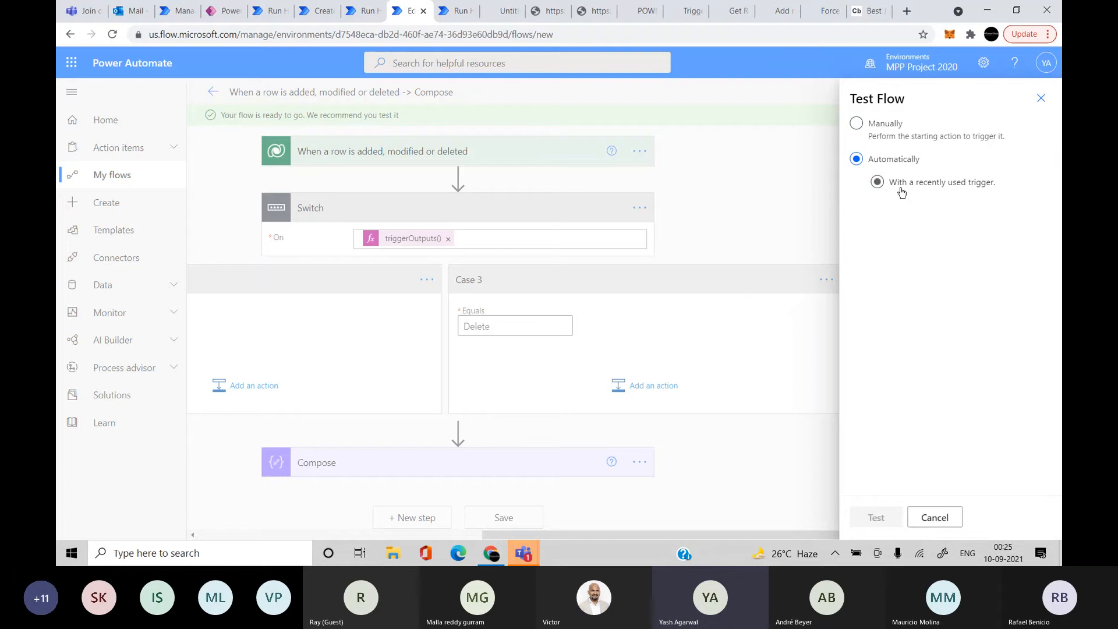
left_click(872, 210)
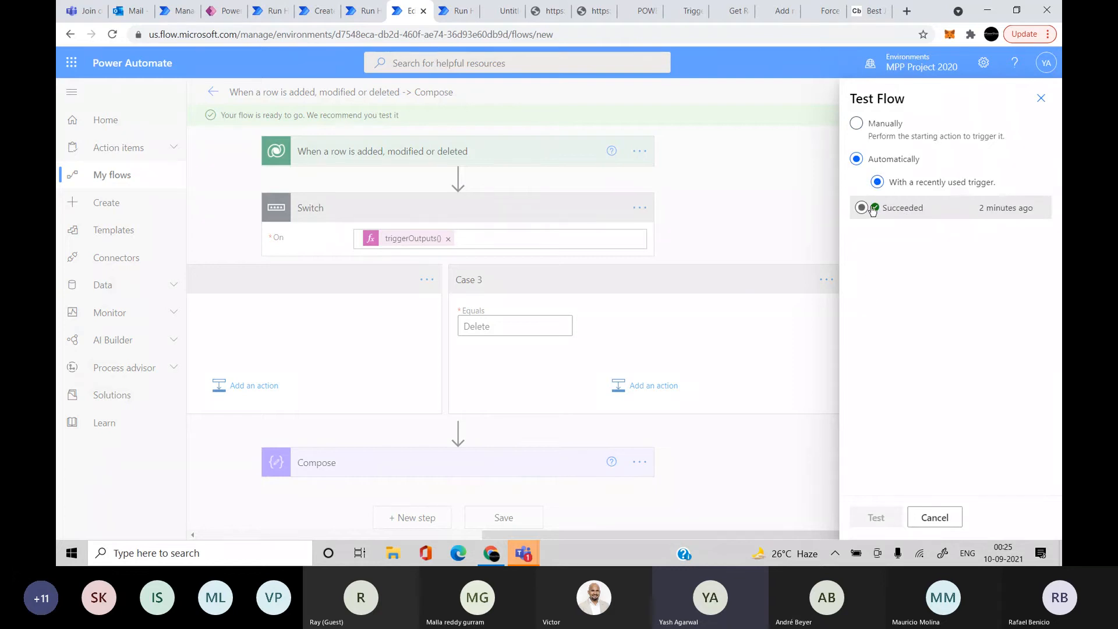
left_click(878, 517)
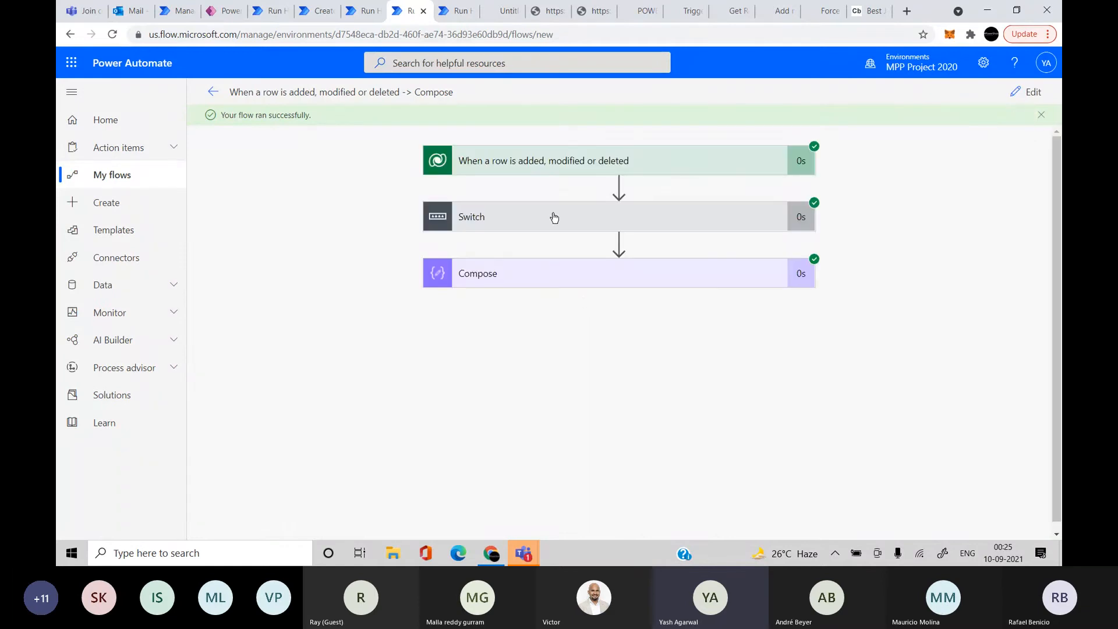
Expand the Switch and its Case to confirm it evaluated to Create
left_click(552, 218)
left_click(462, 355)
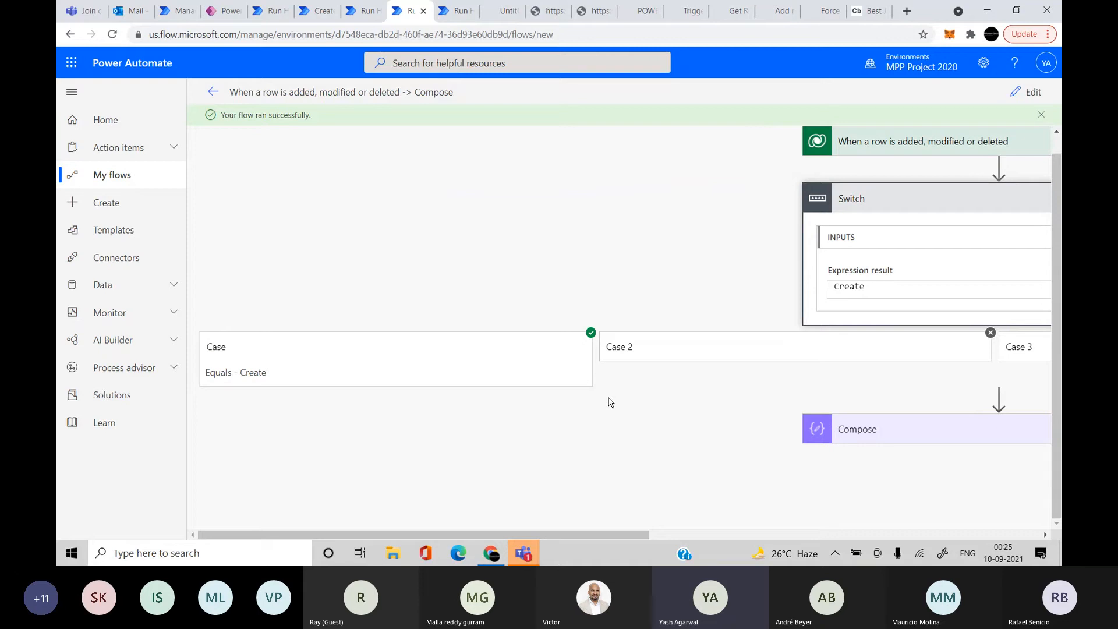
scroll(610, 401, "right", 5)
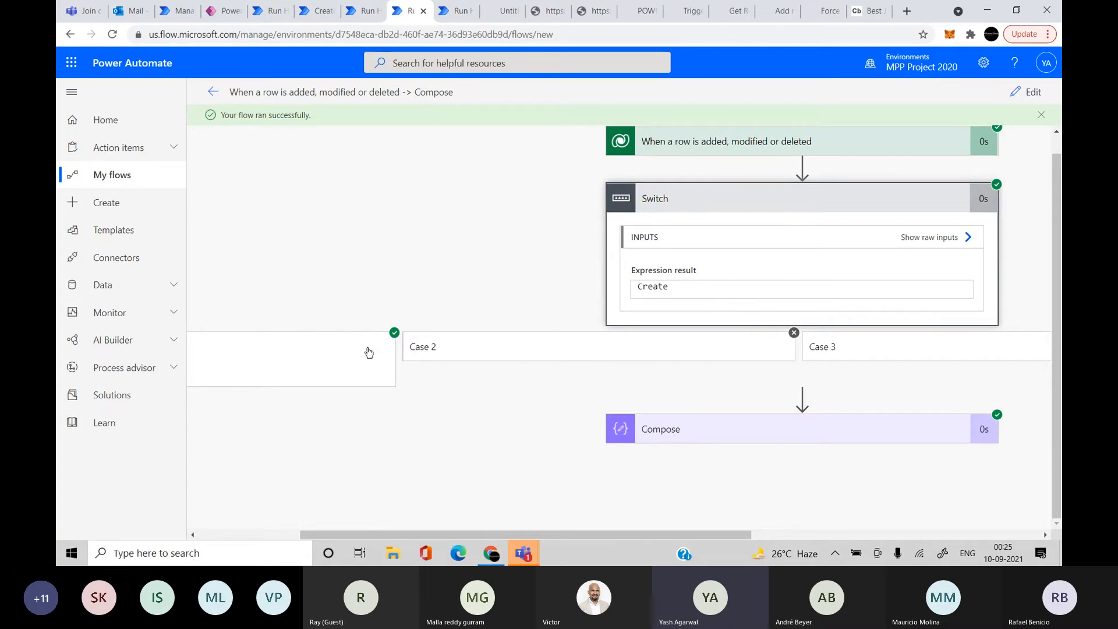
mouse_move(534, 555)
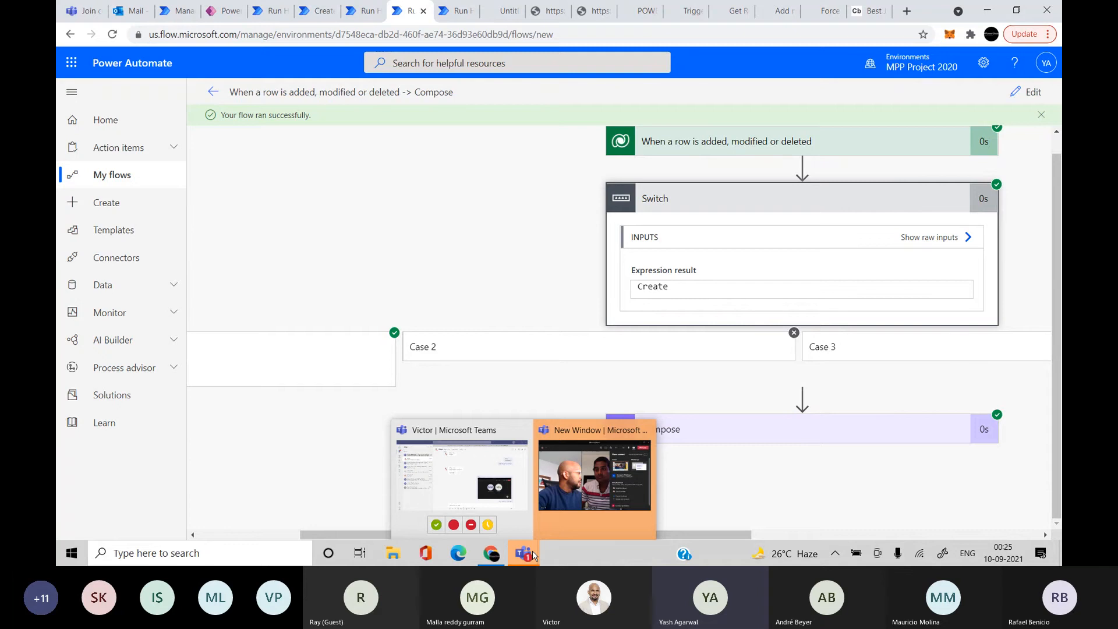
mouse_move(574, 489)
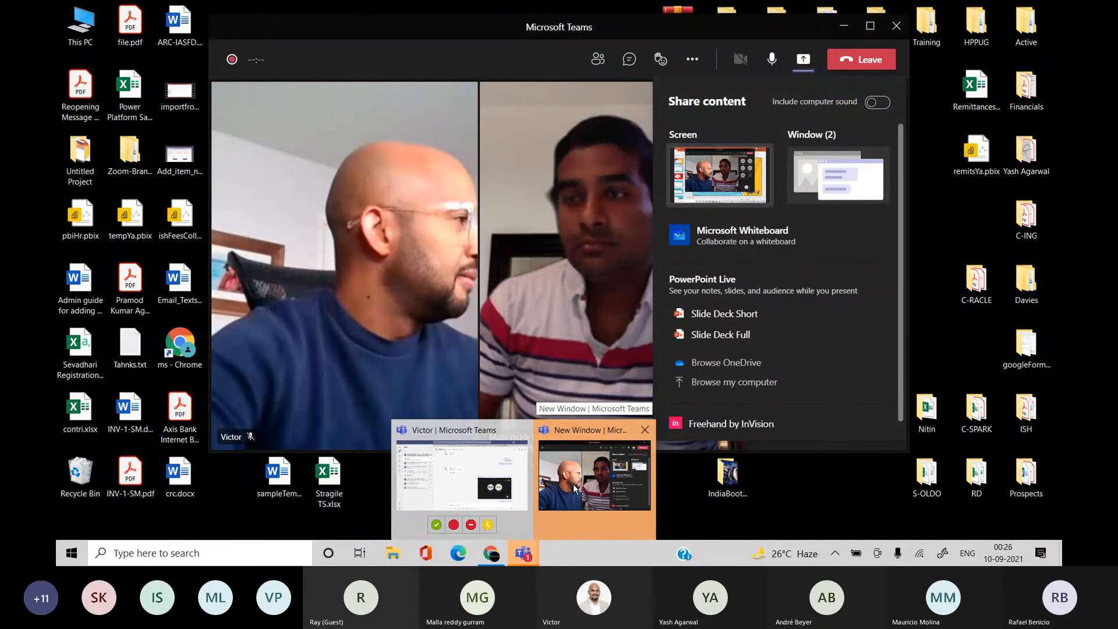
left_click(574, 489)
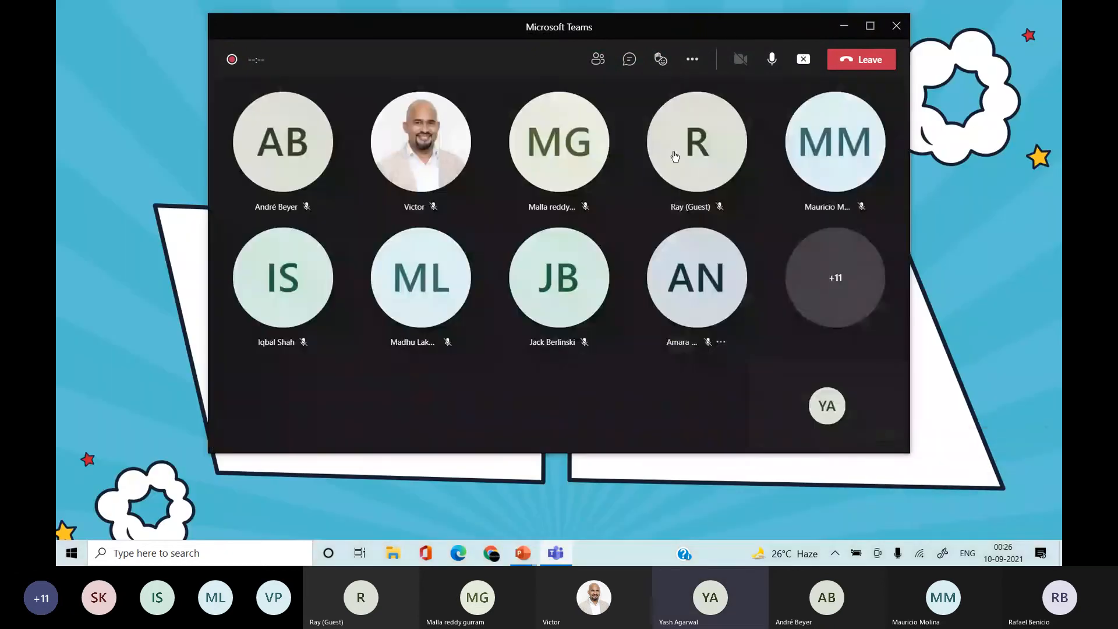
left_click(630, 60)
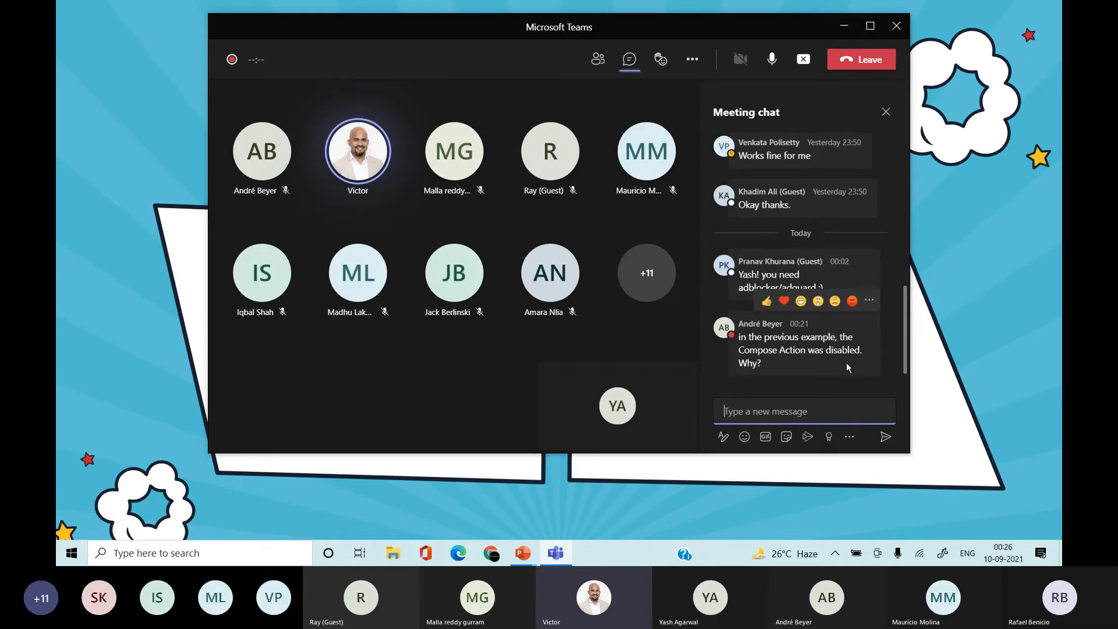
left_click(784, 378)
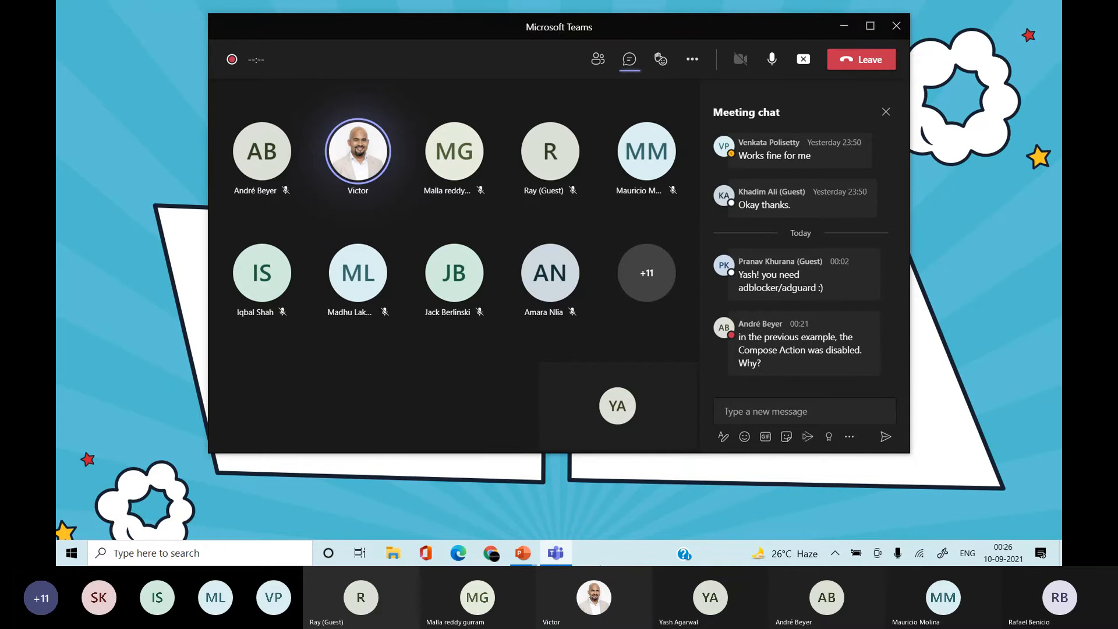
left_click(492, 560)
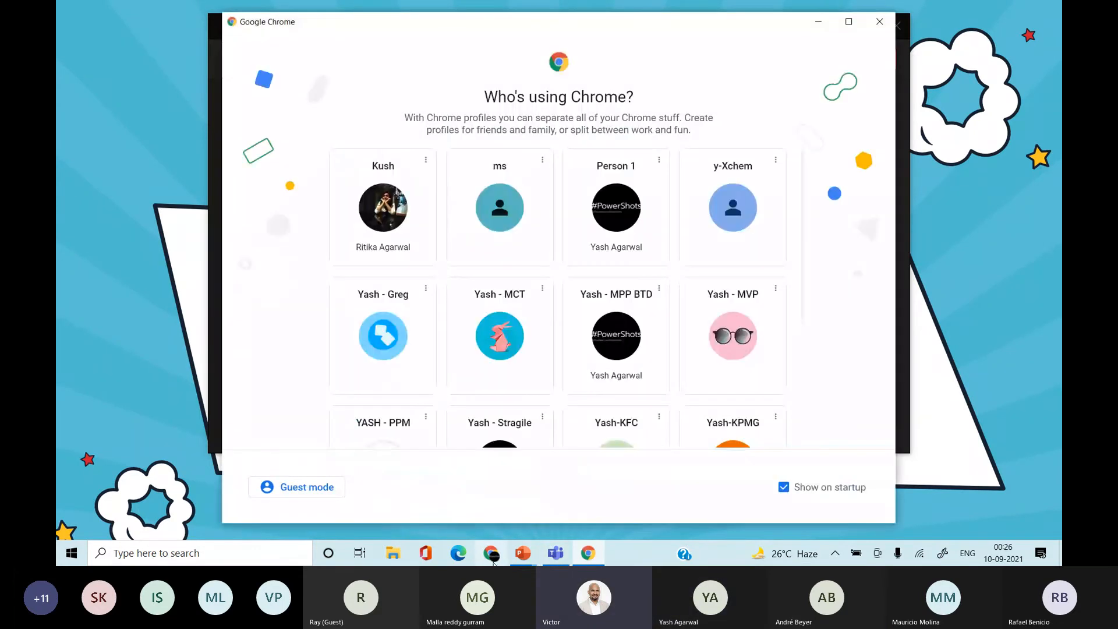
left_click(879, 22)
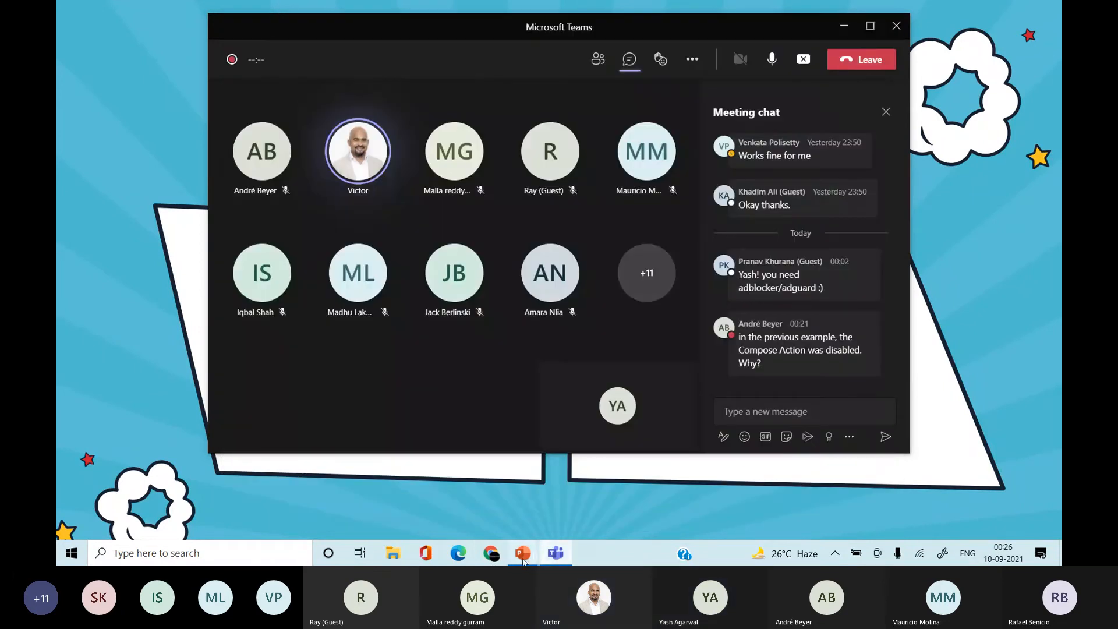
key("ctrl+super+Left")
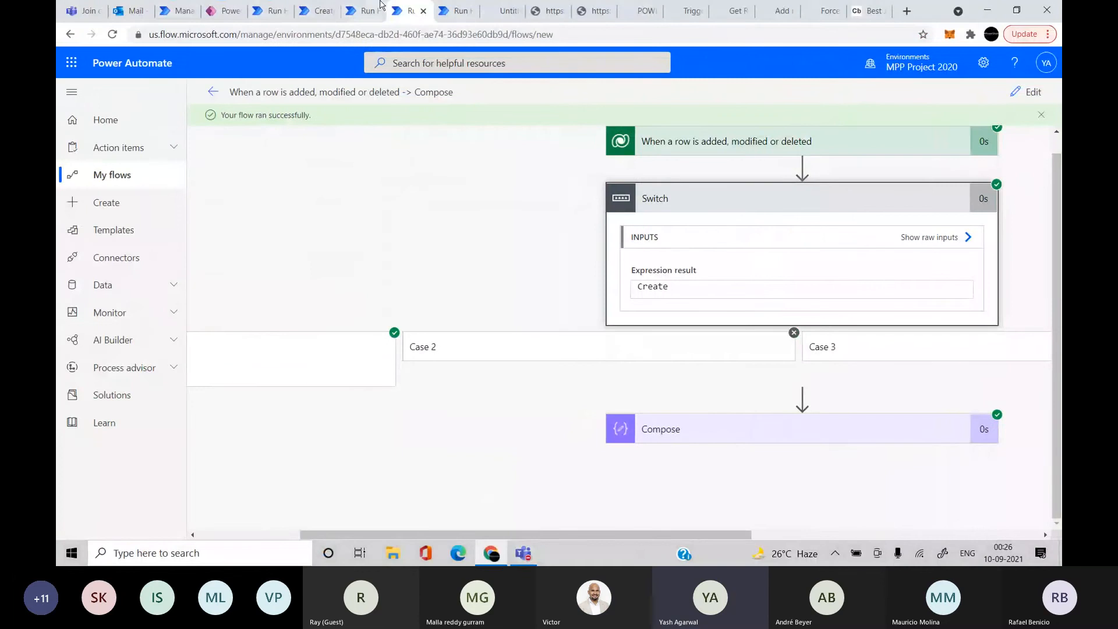
Open the Button -> Add a new row,Compose flow's details and view its 28-day run history
left_click(308, 12)
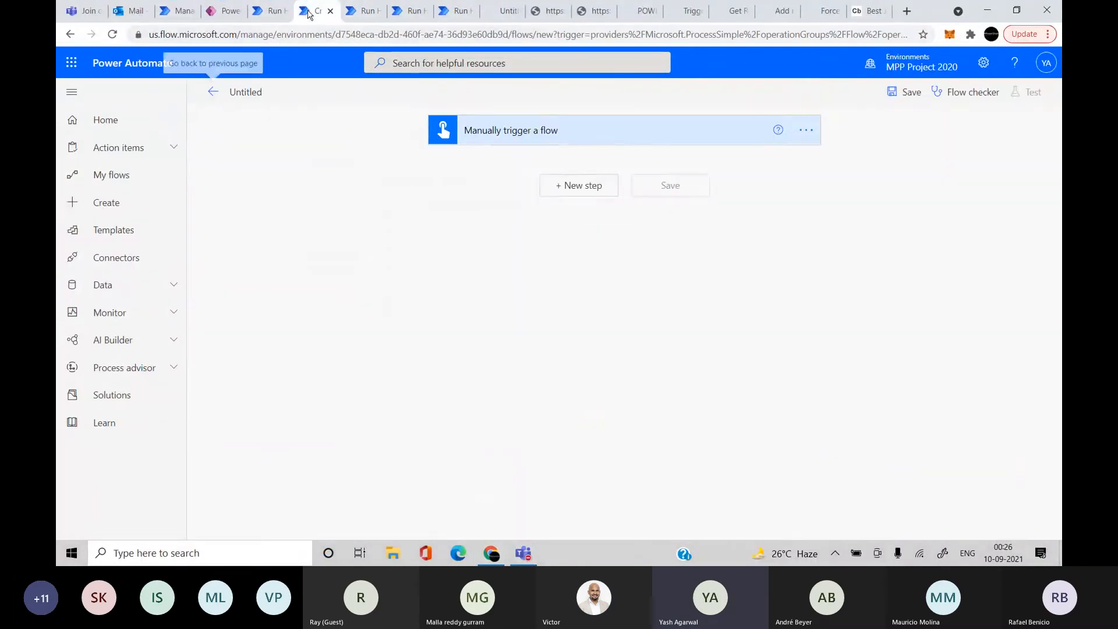
left_click(364, 11)
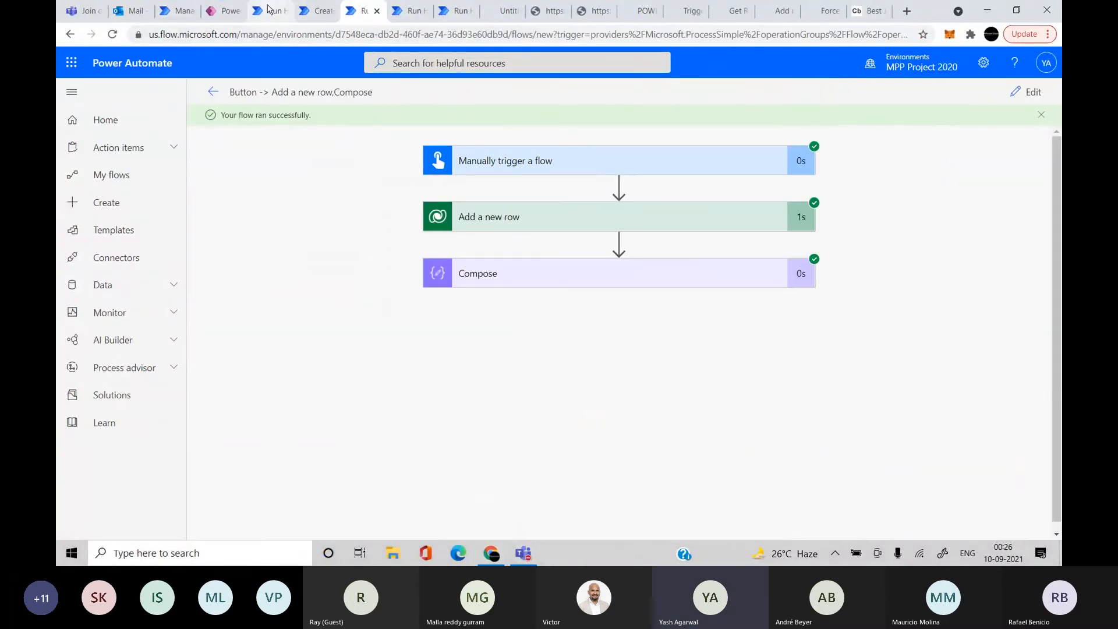
left_click(268, 9)
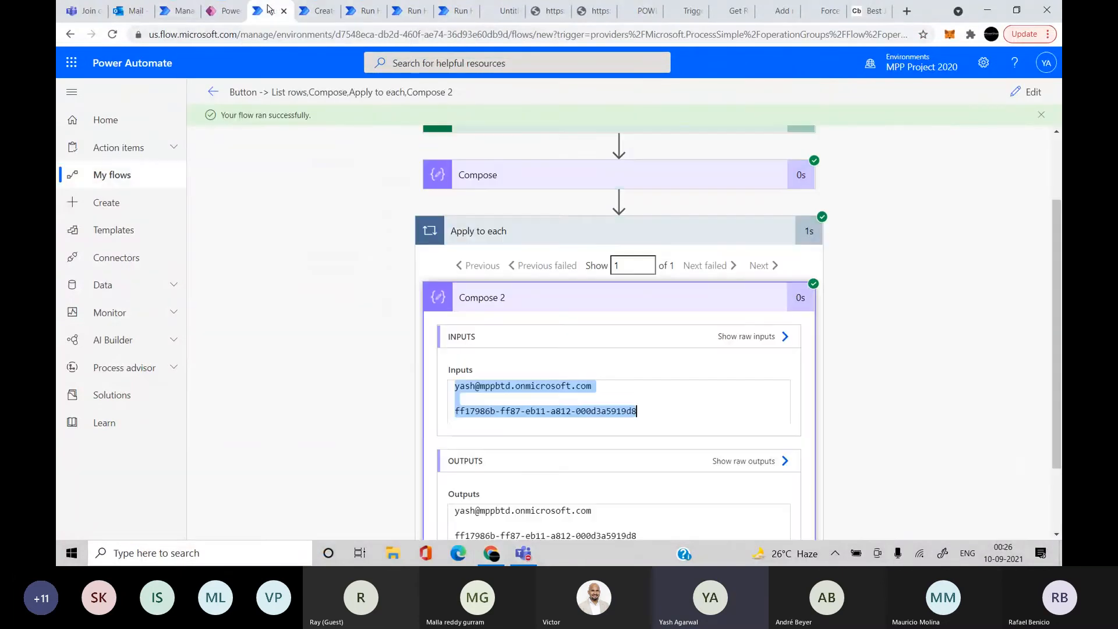
left_click(353, 12)
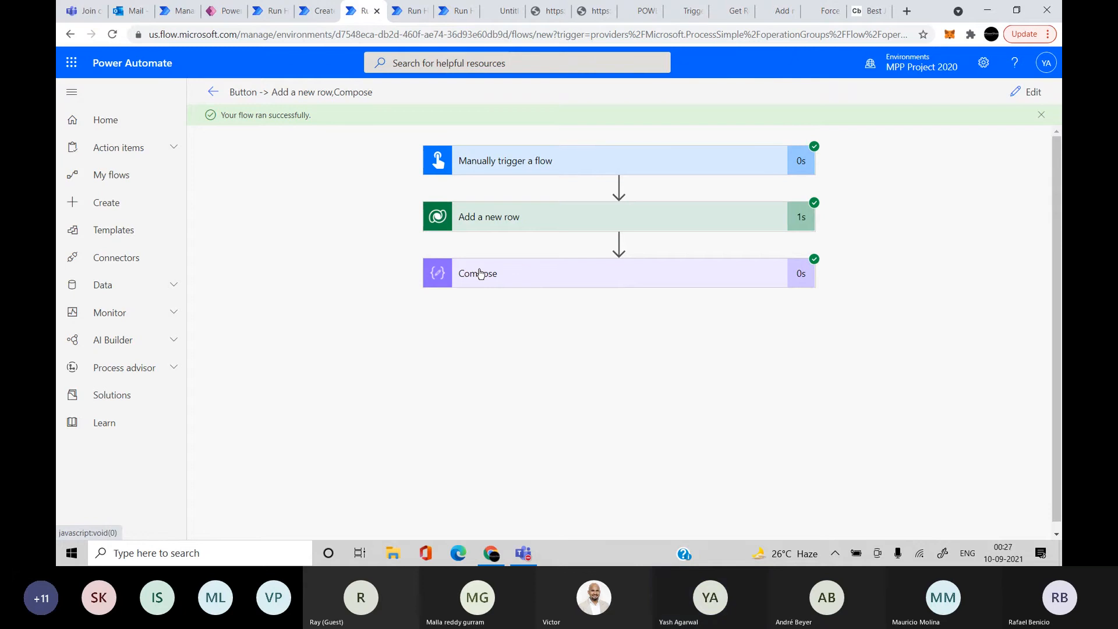
left_click(210, 92)
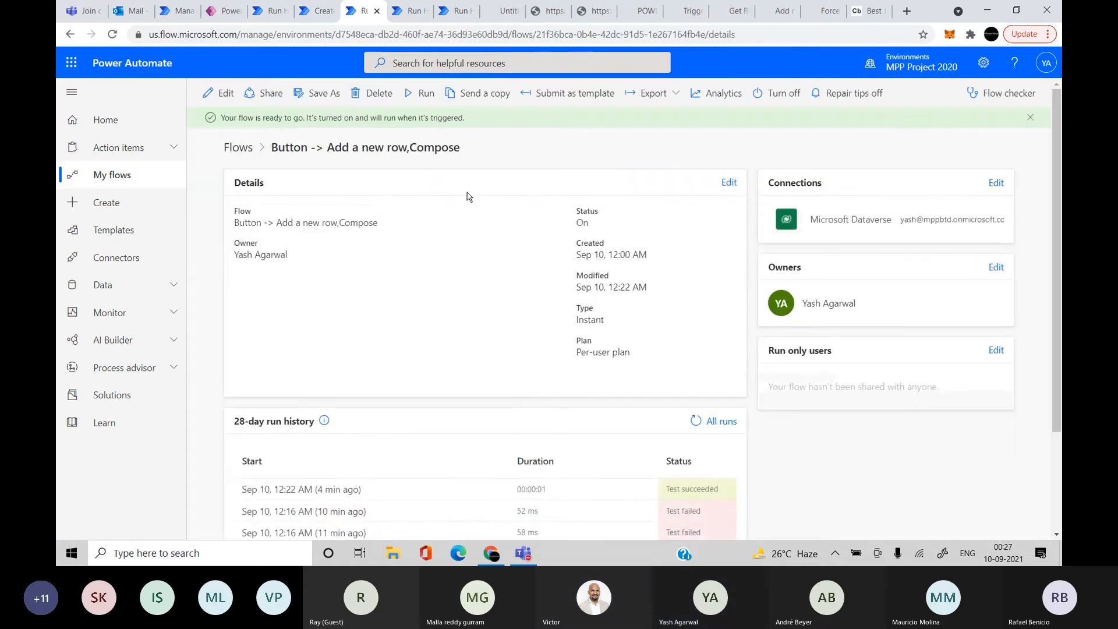
scroll(521, 317, "down", 2)
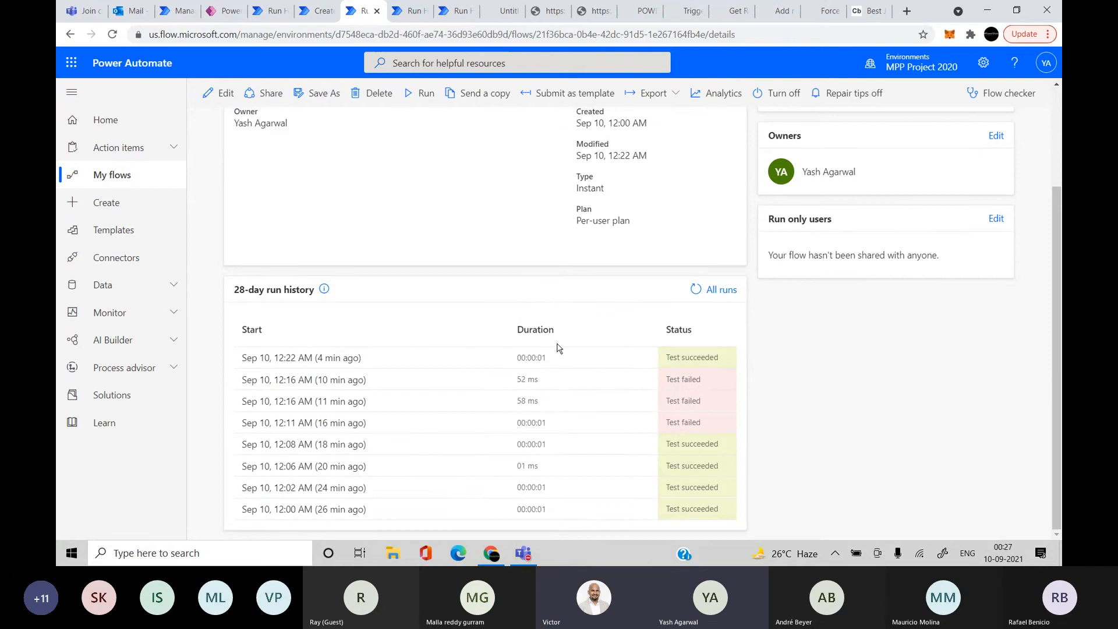
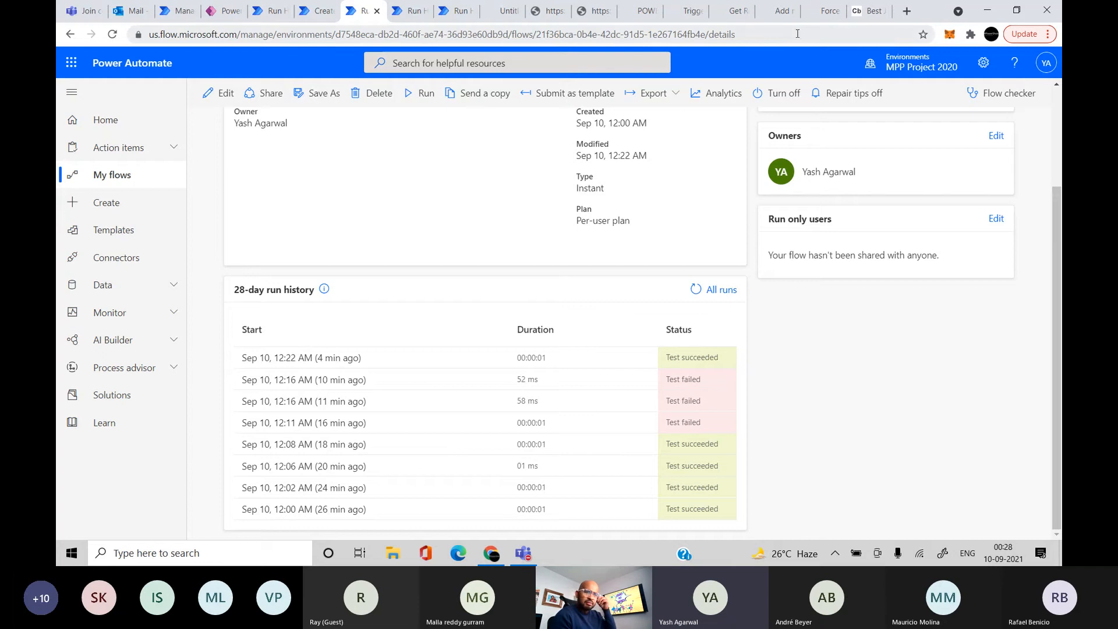
Switch to the 'Force sync team members to Dataverse for Teams Users table' article and scroll through it
left_click(828, 13)
scroll(714, 275, "down", 4)
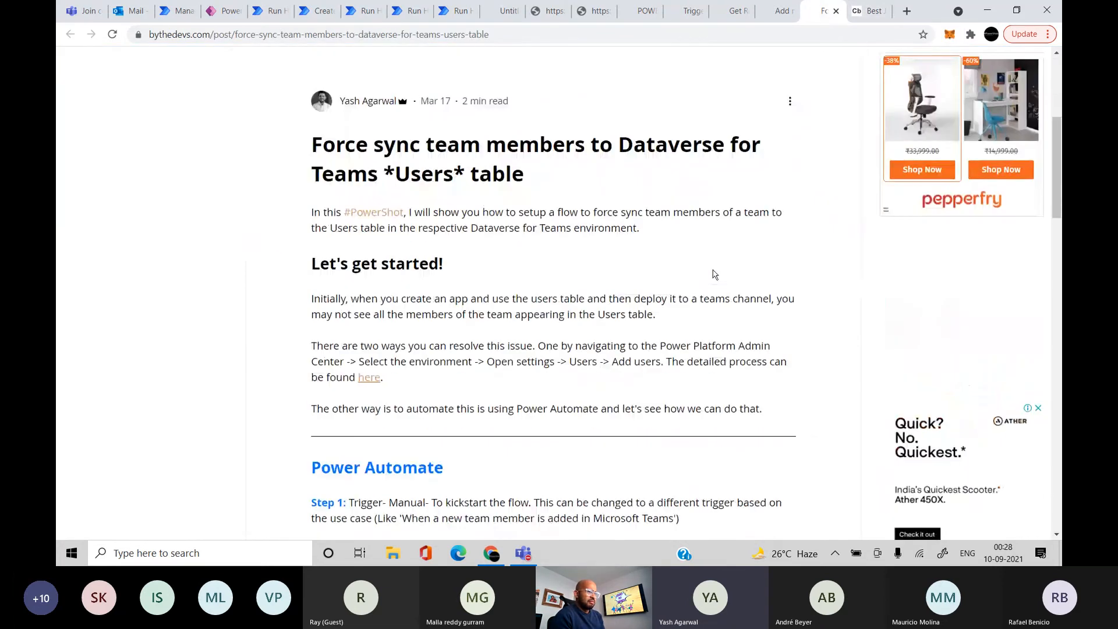
Skim the option-set and record-history articles, ending on the N:N relationship trigger article
left_click(776, 12)
scroll(804, 332, "down", 3)
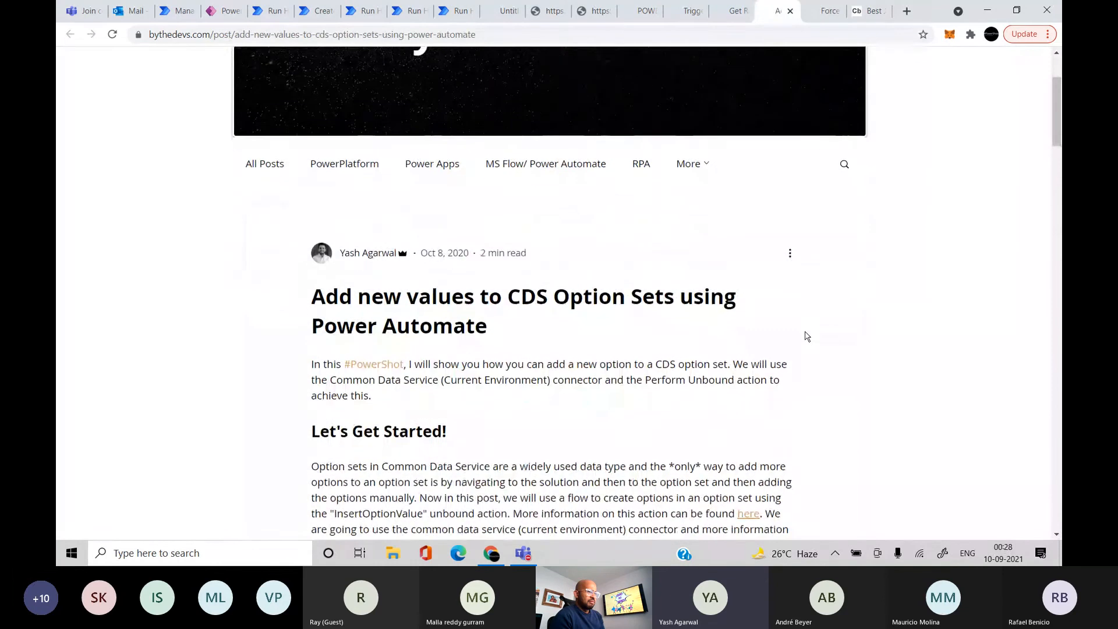
left_click(732, 11)
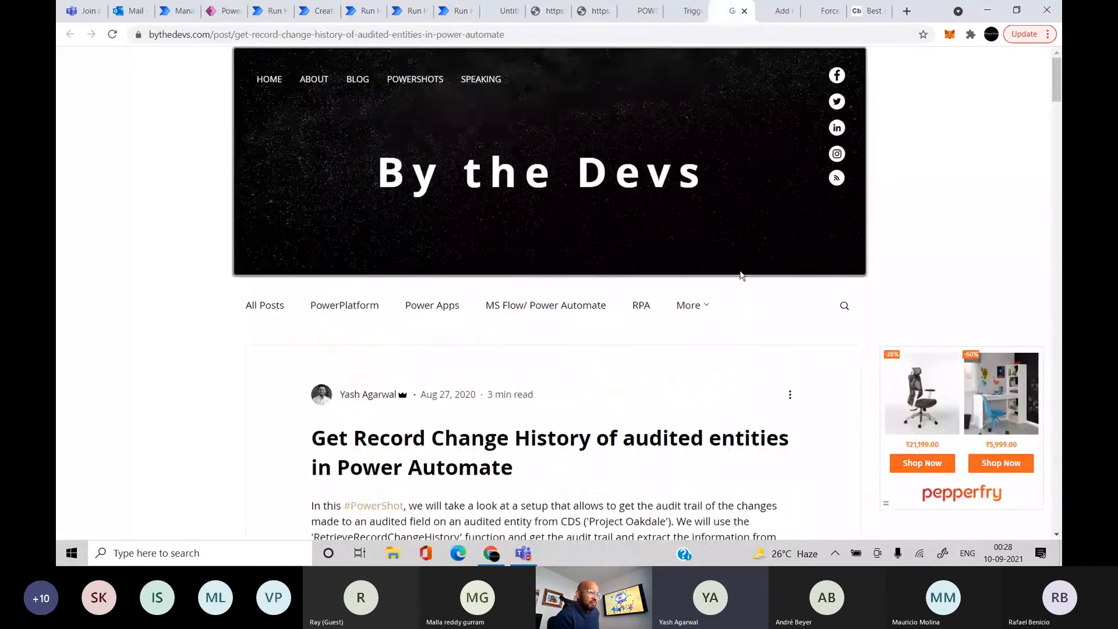
scroll(734, 245, "down", 3)
left_click(691, 12)
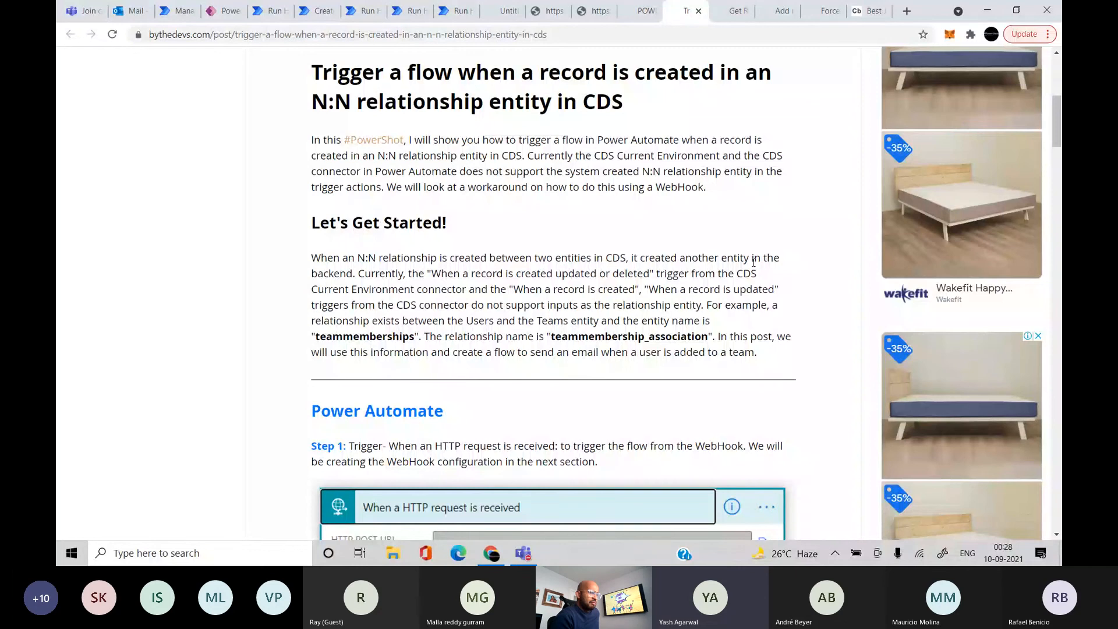
scroll(753, 262, "up", 1)
scroll(716, 134, "down", 2)
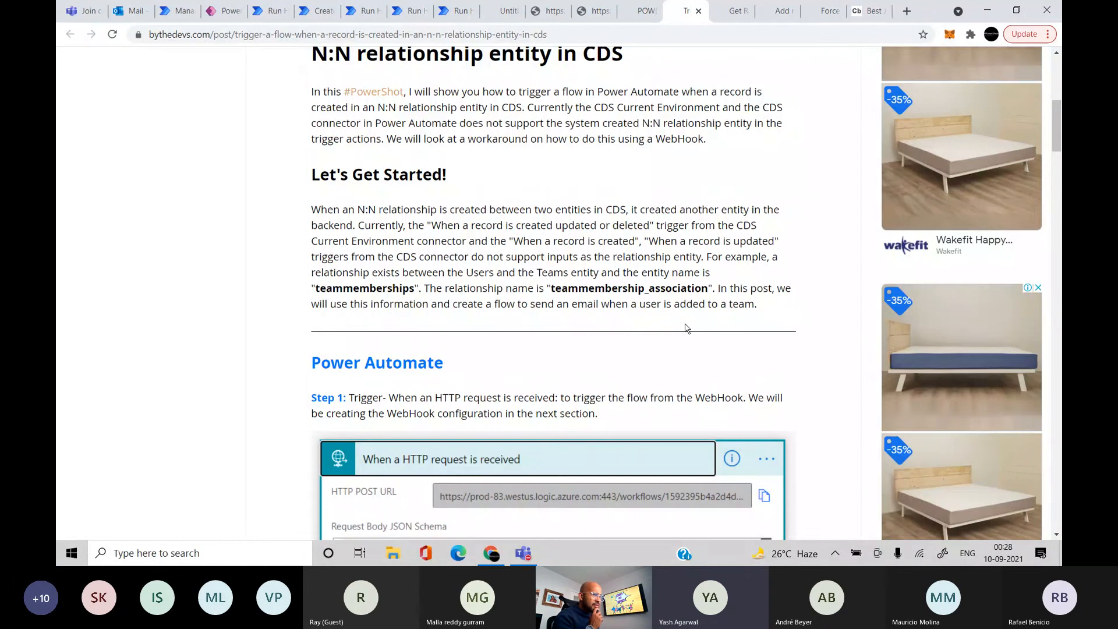
scroll(508, 209, "up", 1)
scroll(507, 209, "up", 2)
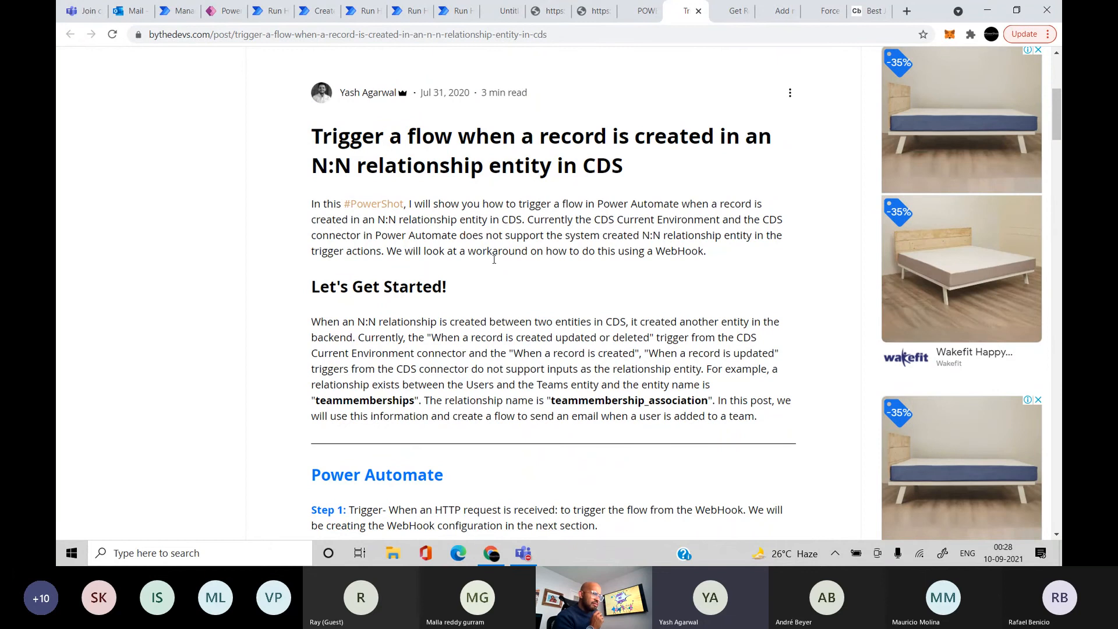
Scroll the N:N trigger article down to Step 2's WebHook registration with HttpQueryString authentication
scroll(524, 291, "down", 6)
scroll(526, 292, "down", 2)
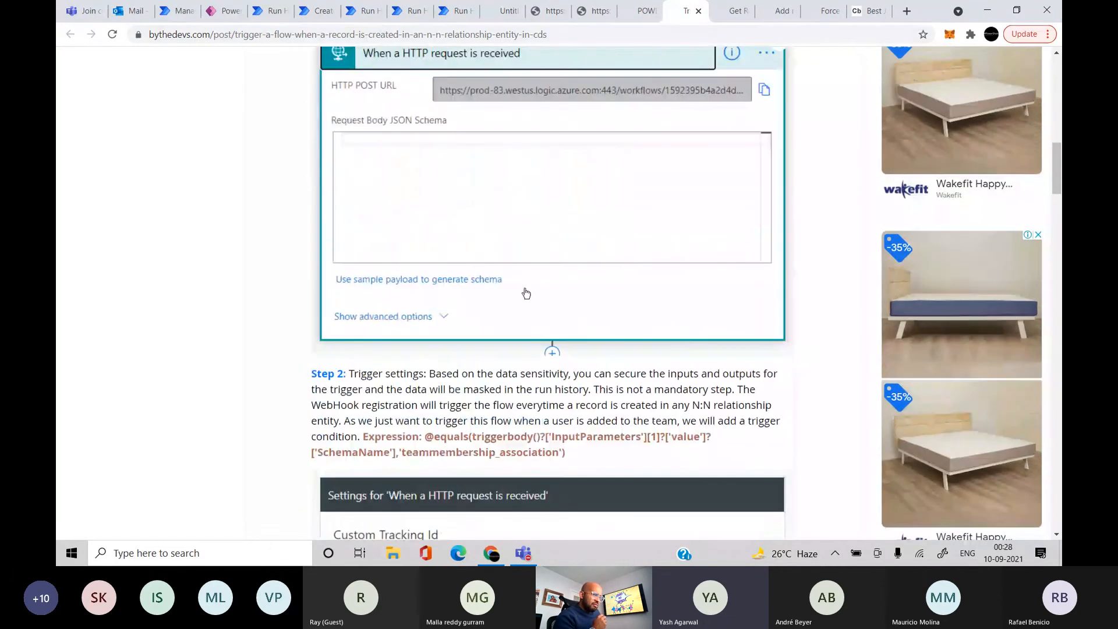
scroll(554, 172, "down", 11)
scroll(602, 317, "up", 3)
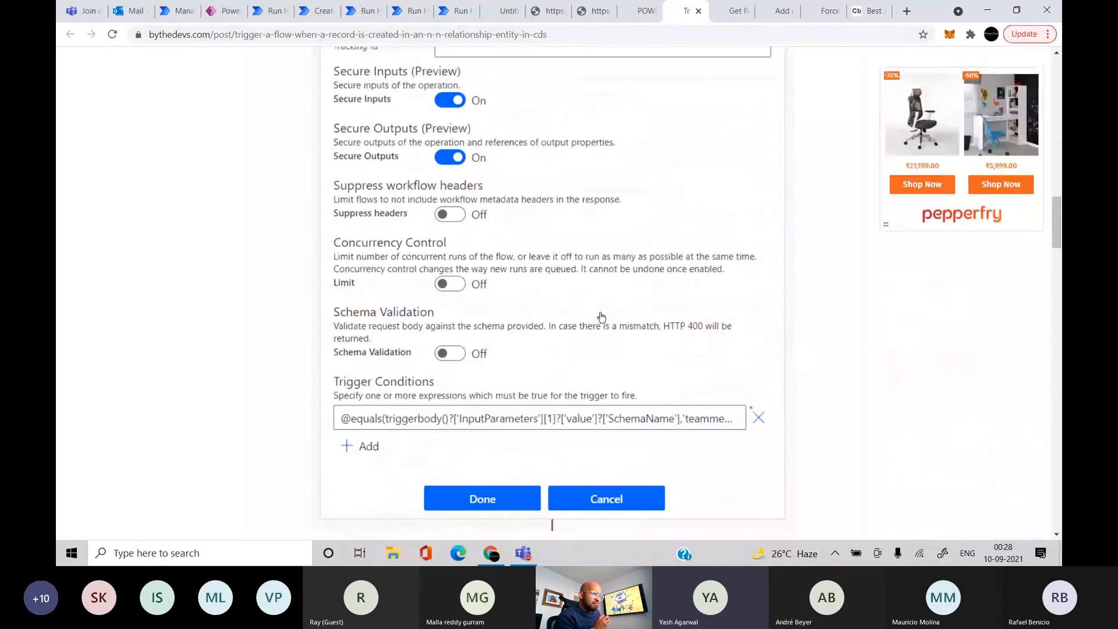
scroll(599, 316, "down", 3)
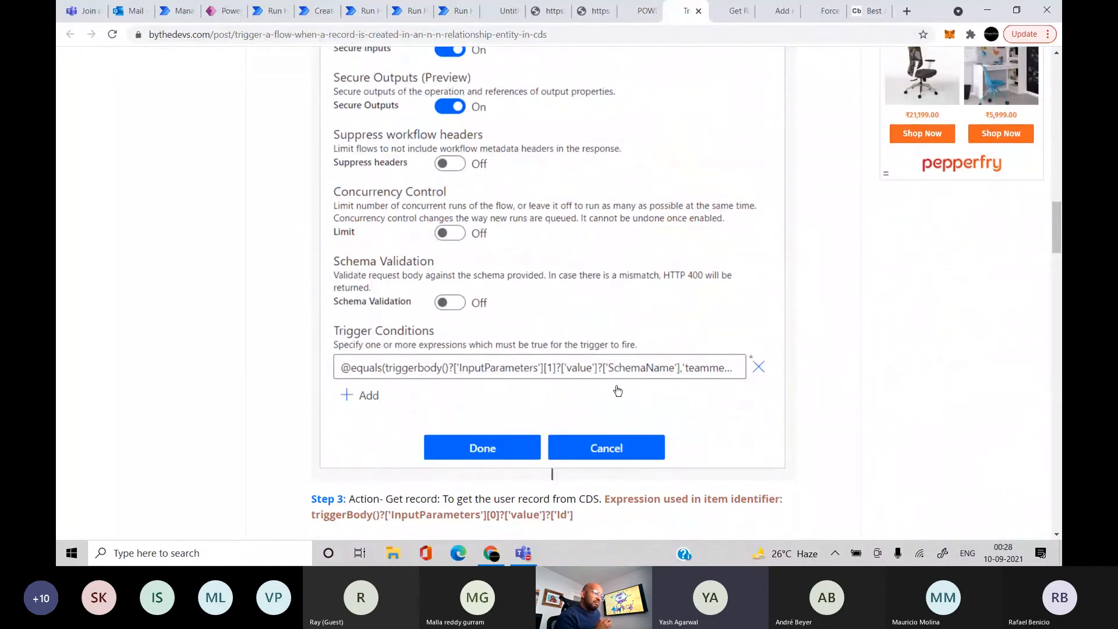
scroll(617, 390, "down", 7)
scroll(618, 390, "down", 3)
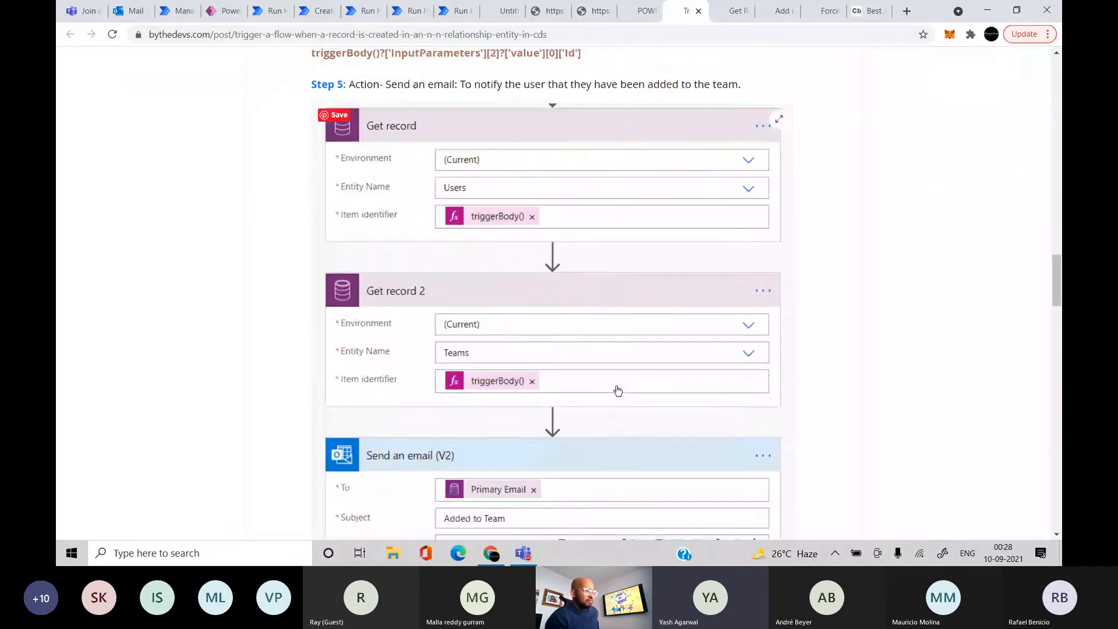
scroll(554, 357, "down", 6)
scroll(557, 352, "down", 7)
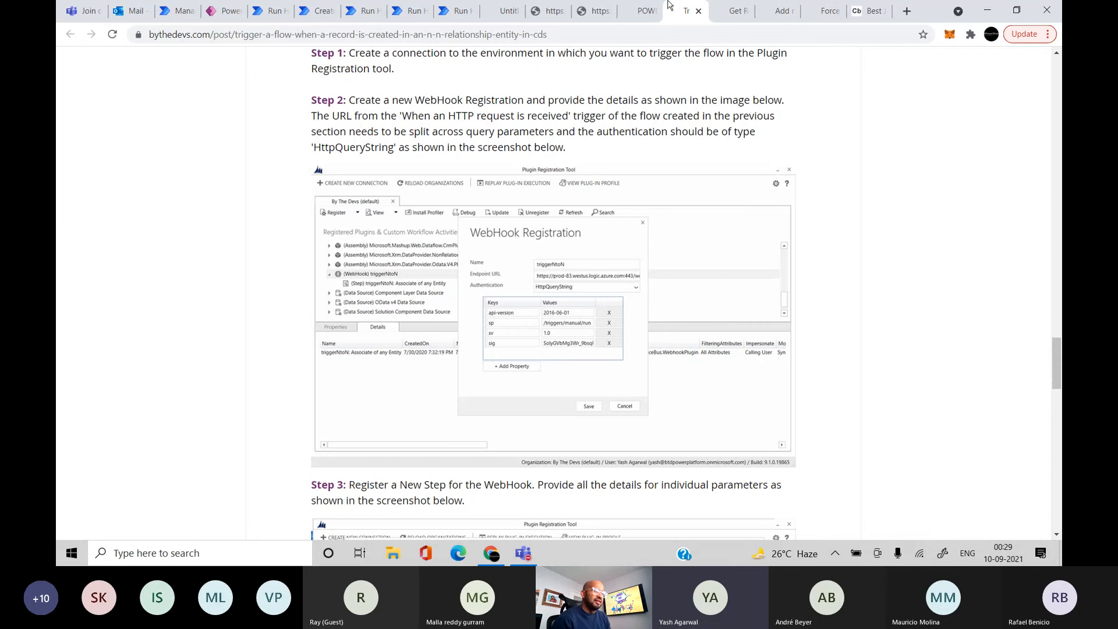
Switch to Code Beautify's JSON Viewer showing the customer request record's JSON
left_click(856, 7)
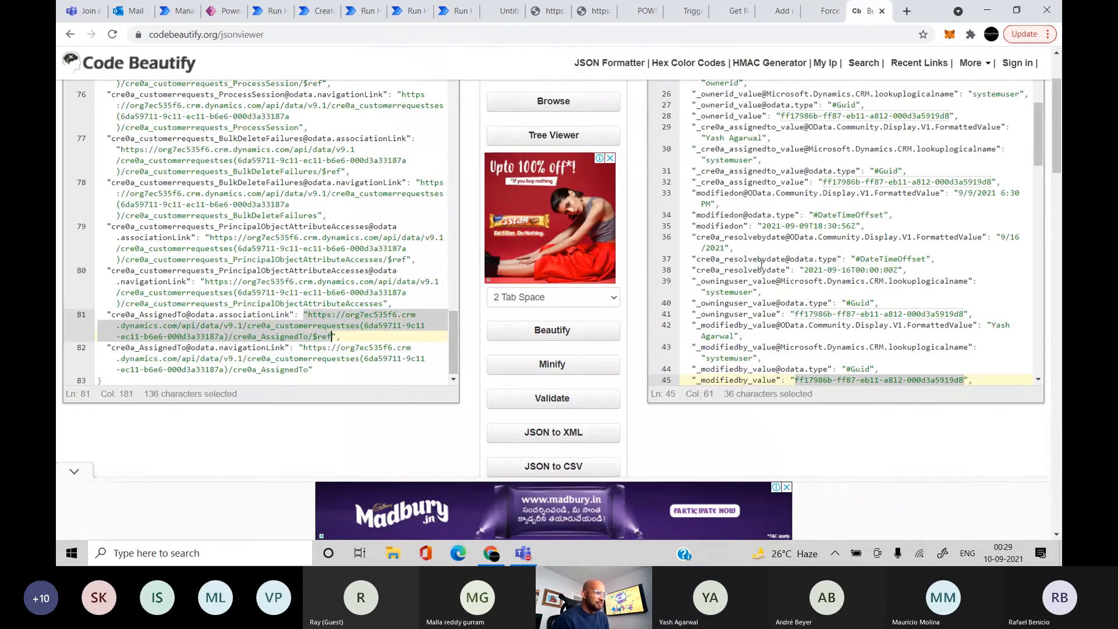
scroll(762, 264, "up", 3)
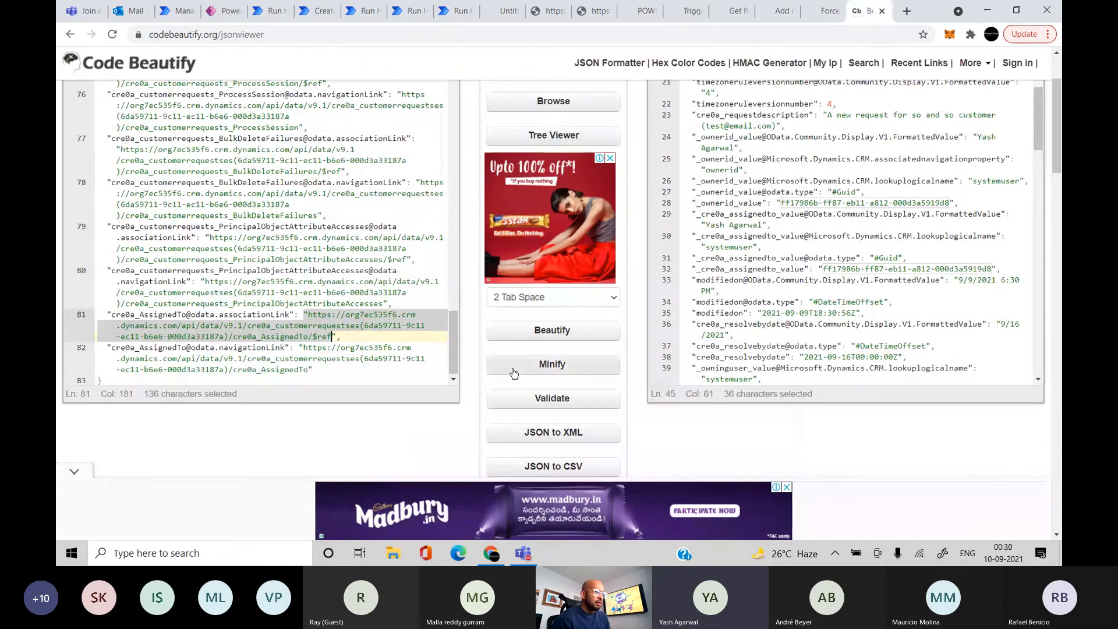
scroll(513, 372, "up", 2)
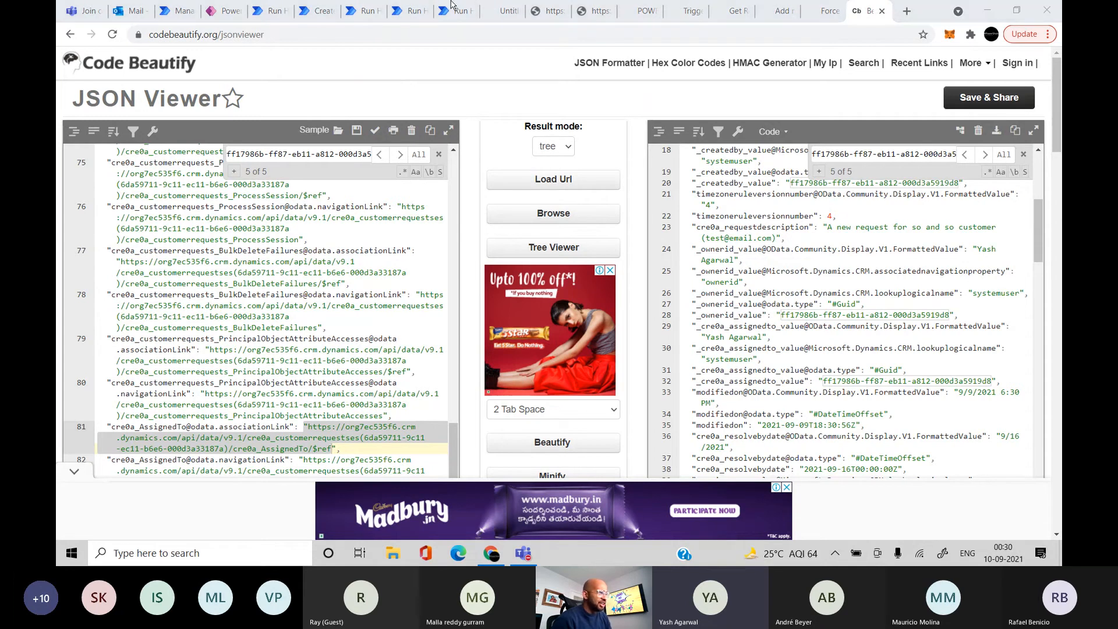
Cycle through the open tabs back to the Button -> Add a new row,Compose flow details page
left_click(324, 14)
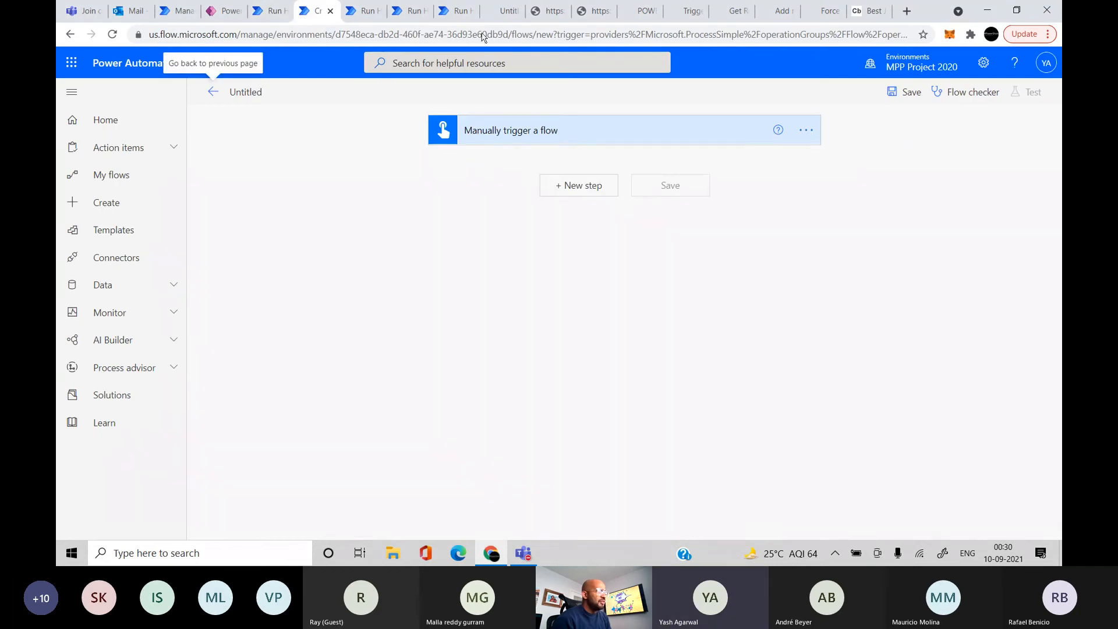
left_click(780, 13)
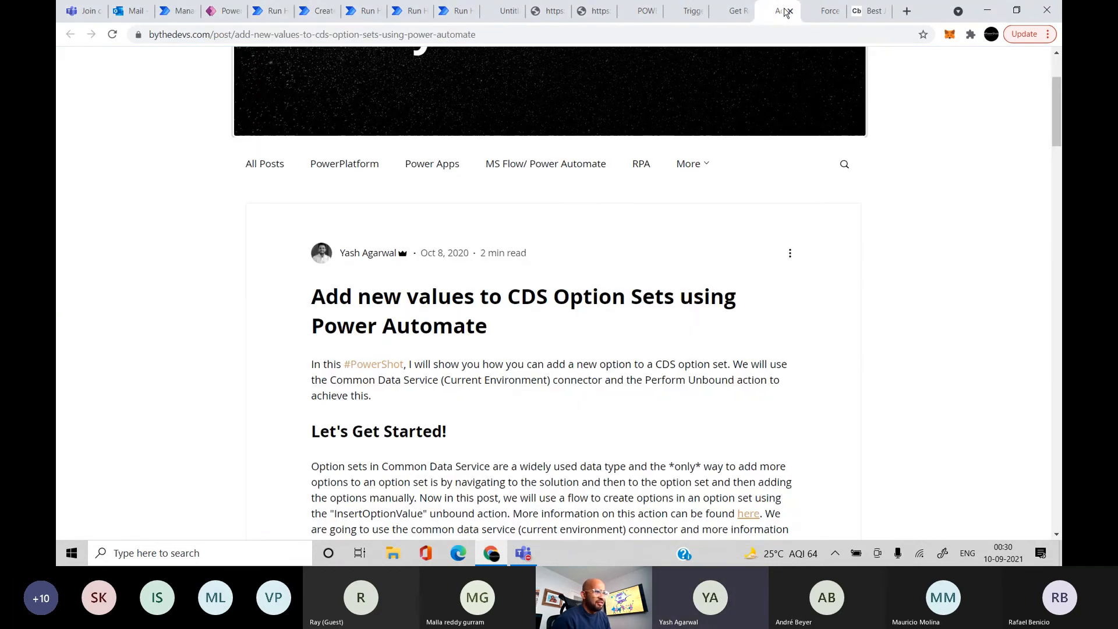
left_click(362, 13)
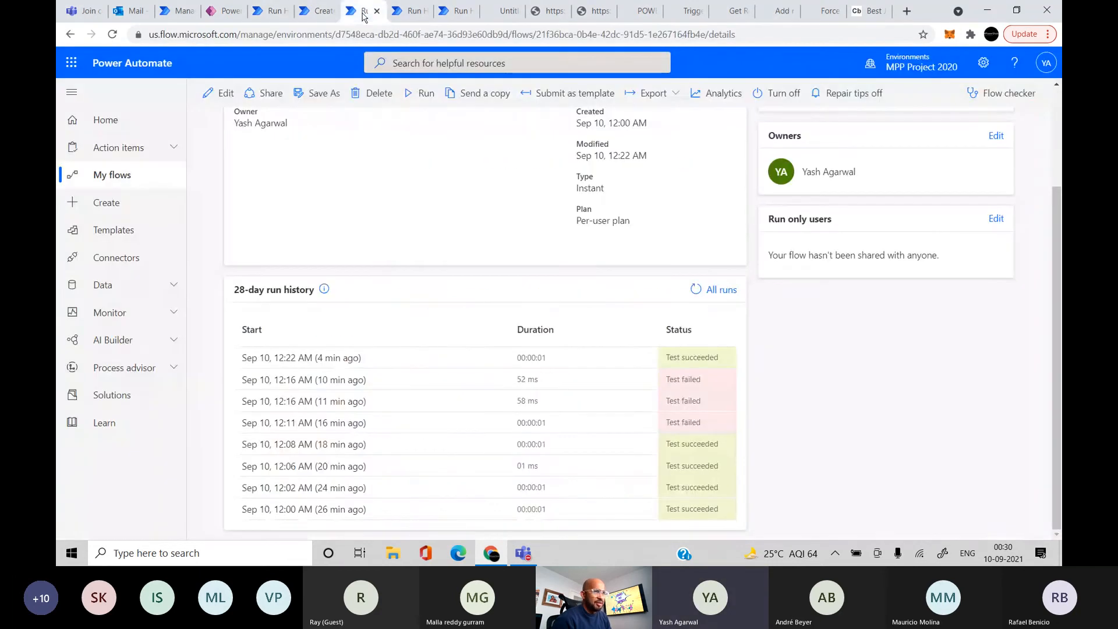
left_click(404, 13)
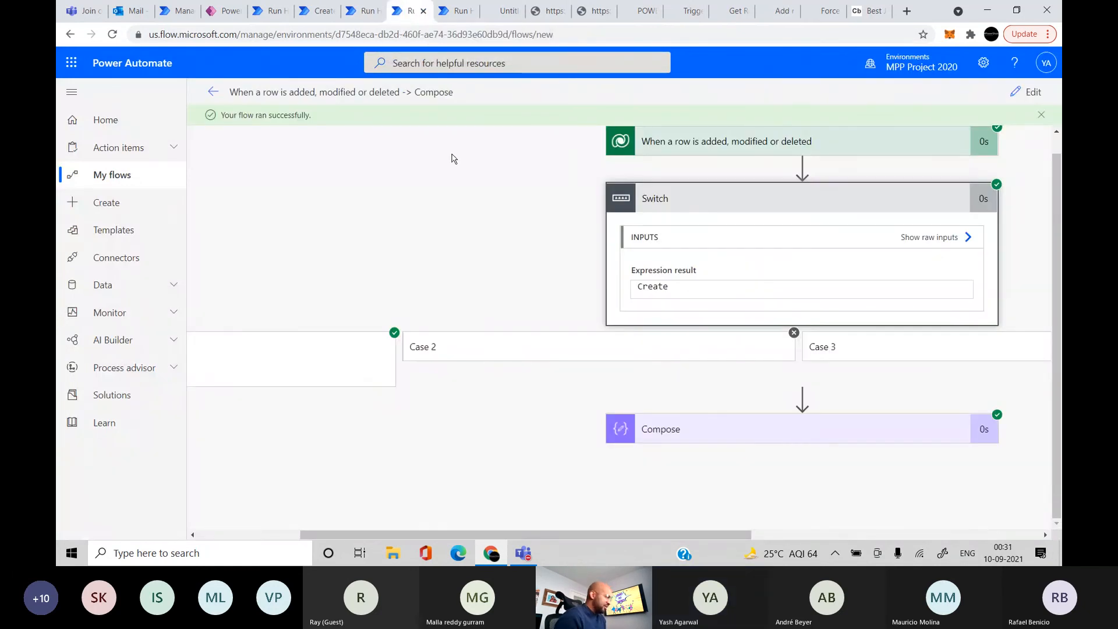
left_click(371, 8)
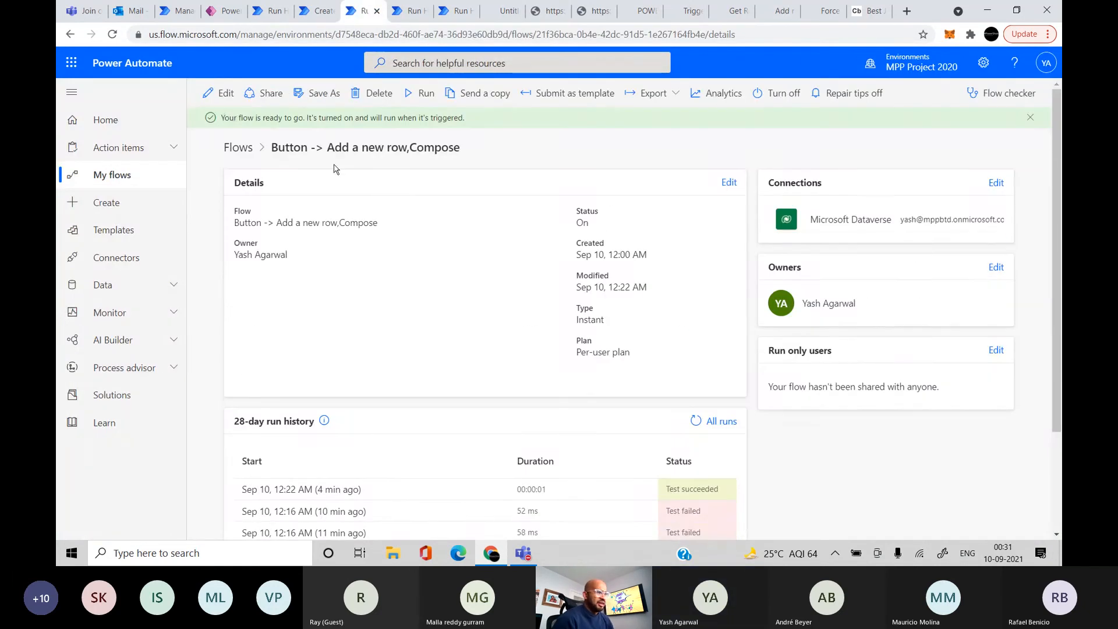
Edit the flow and add a Dataverse 'List rows' action after Compose
left_click(220, 94)
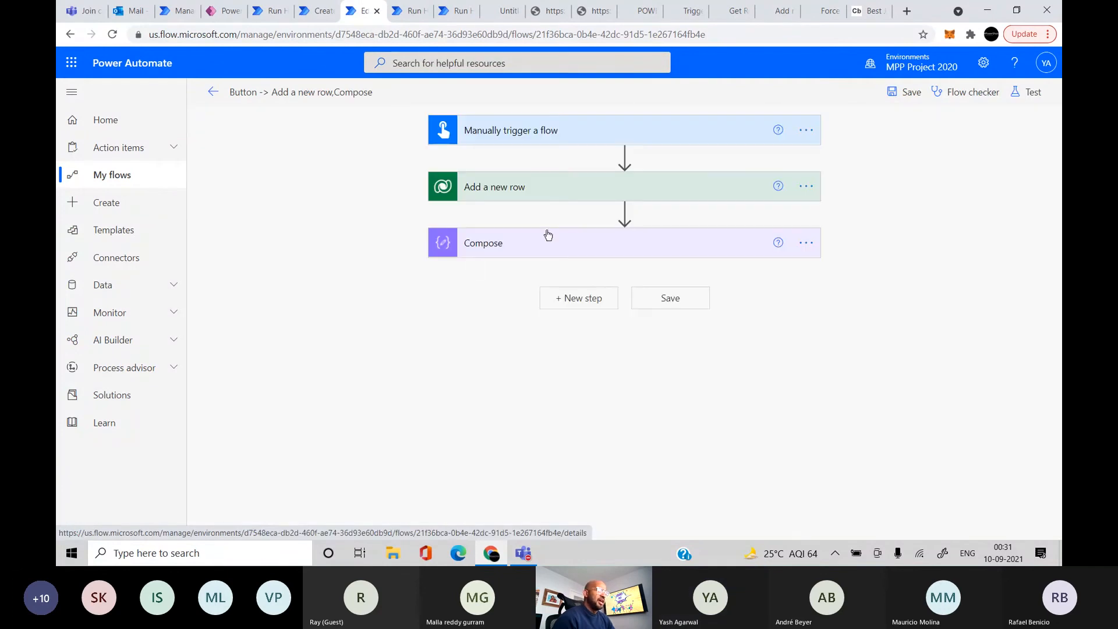
left_click(589, 298)
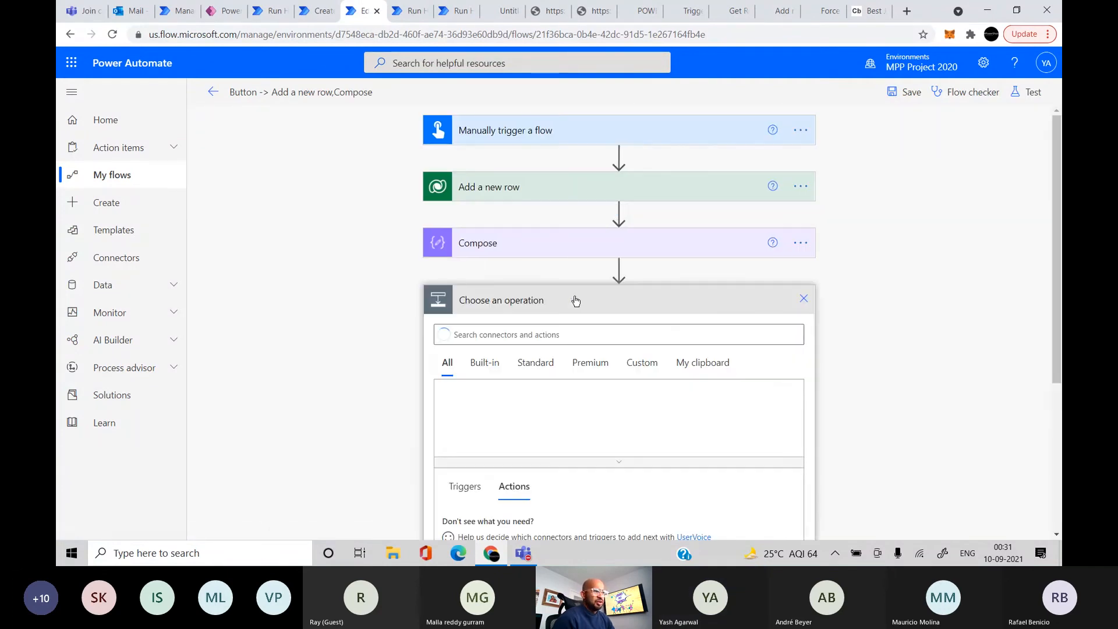
type("list rows")
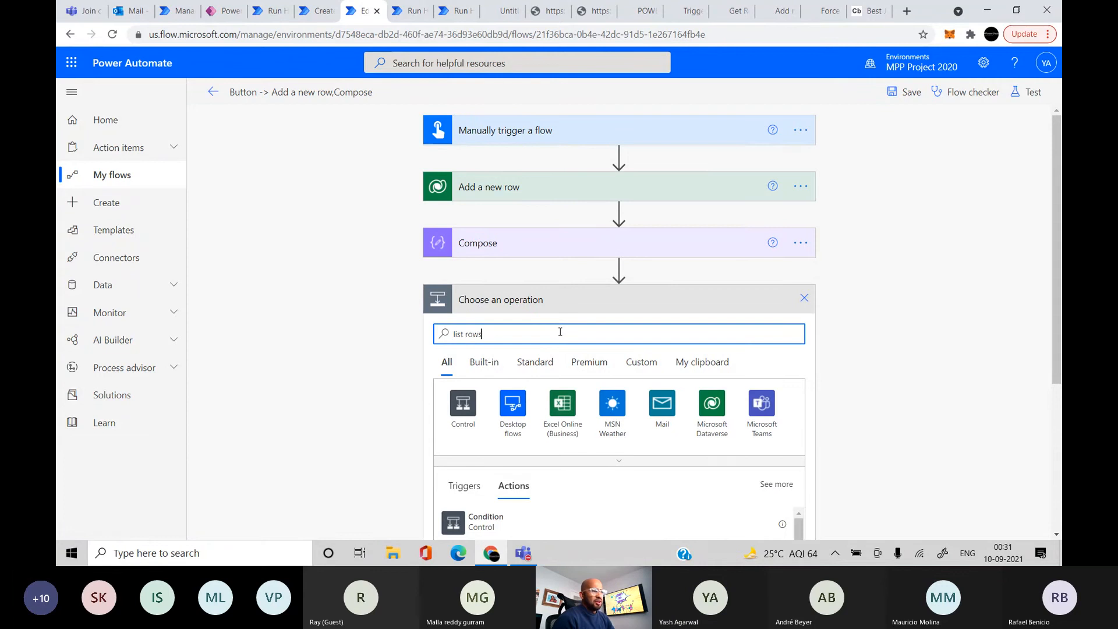
scroll(560, 332, "down", 3)
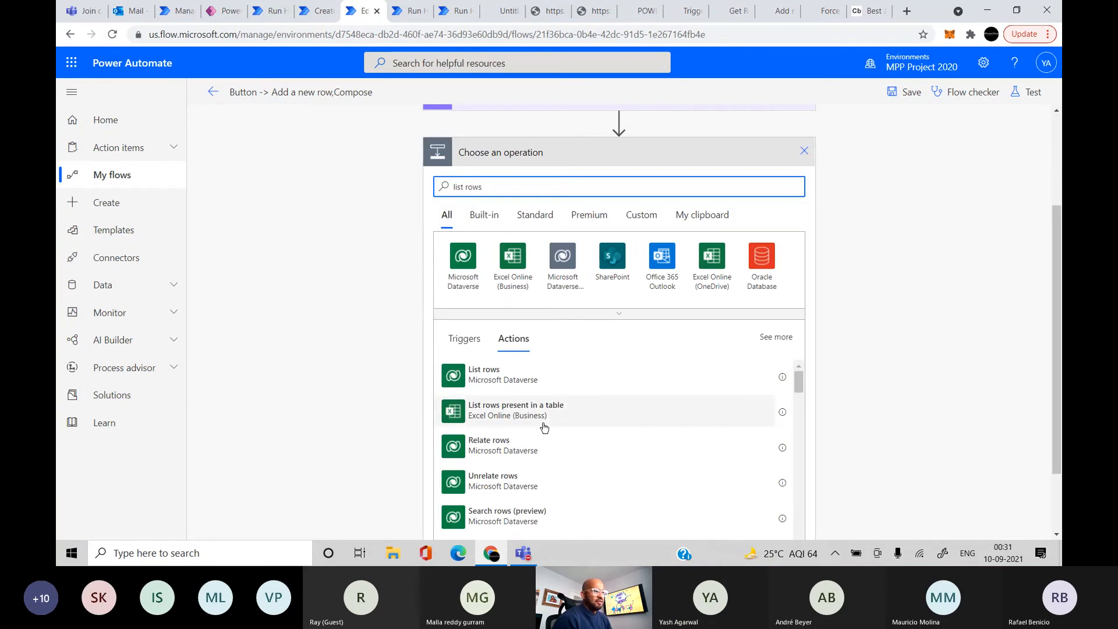
scroll(550, 418, "up", 1)
left_click(505, 382)
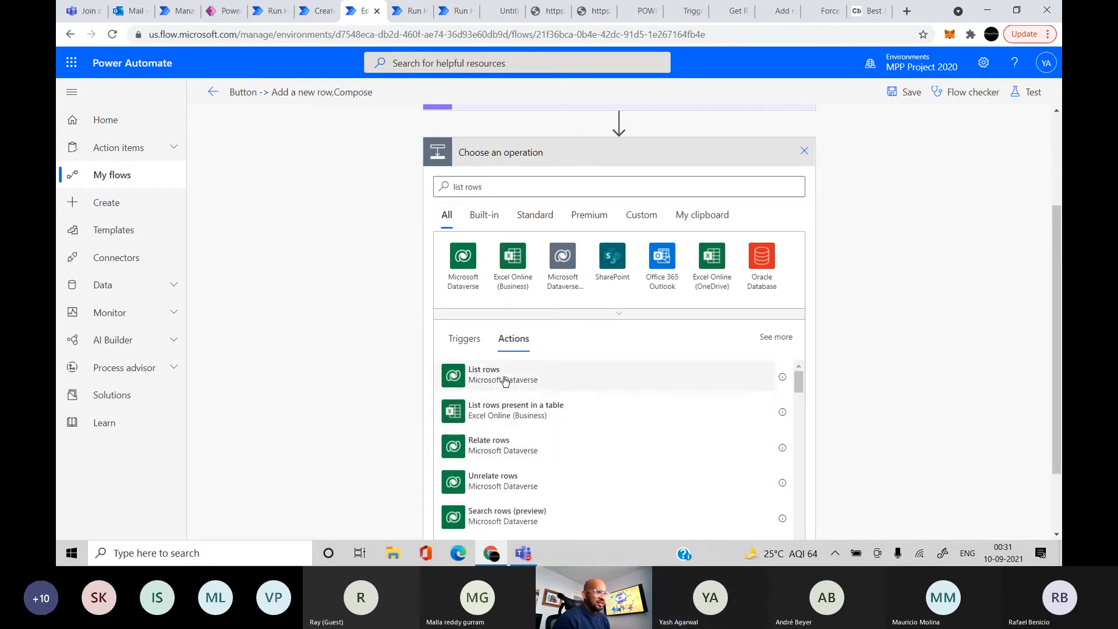
Set List rows to the Customer Requests table and show its advanced options
left_click(616, 328)
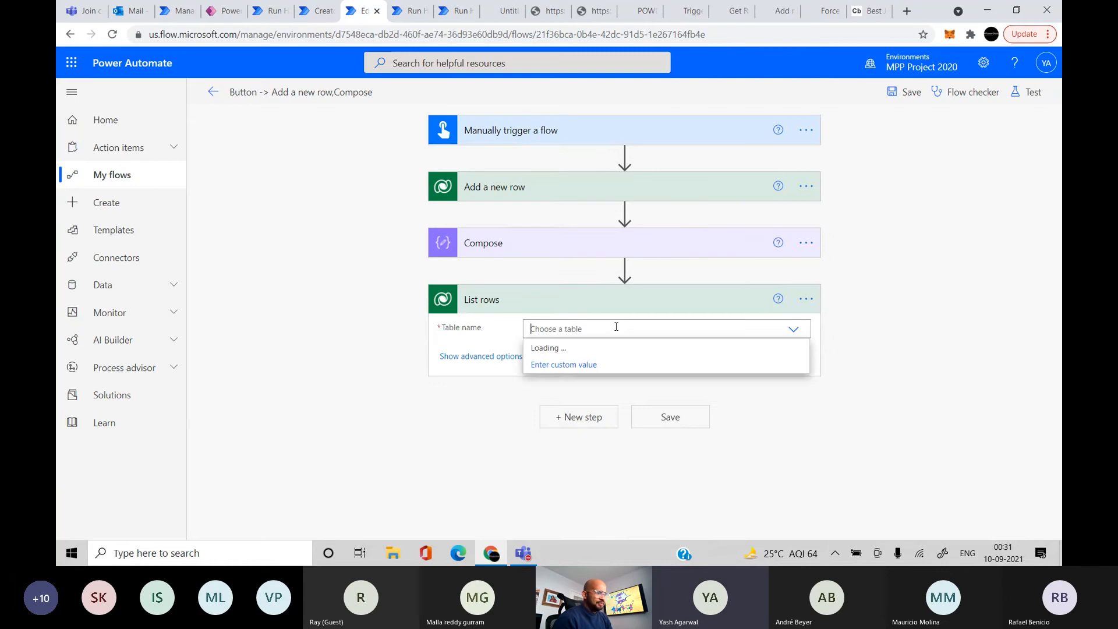
type("cust")
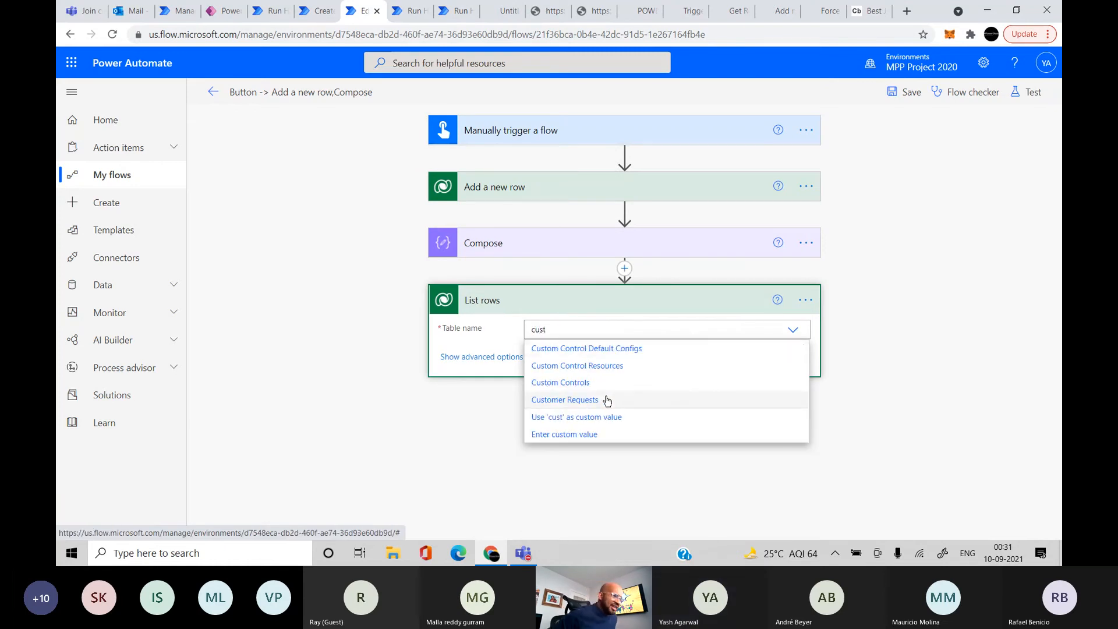
left_click(604, 400)
left_click(519, 356)
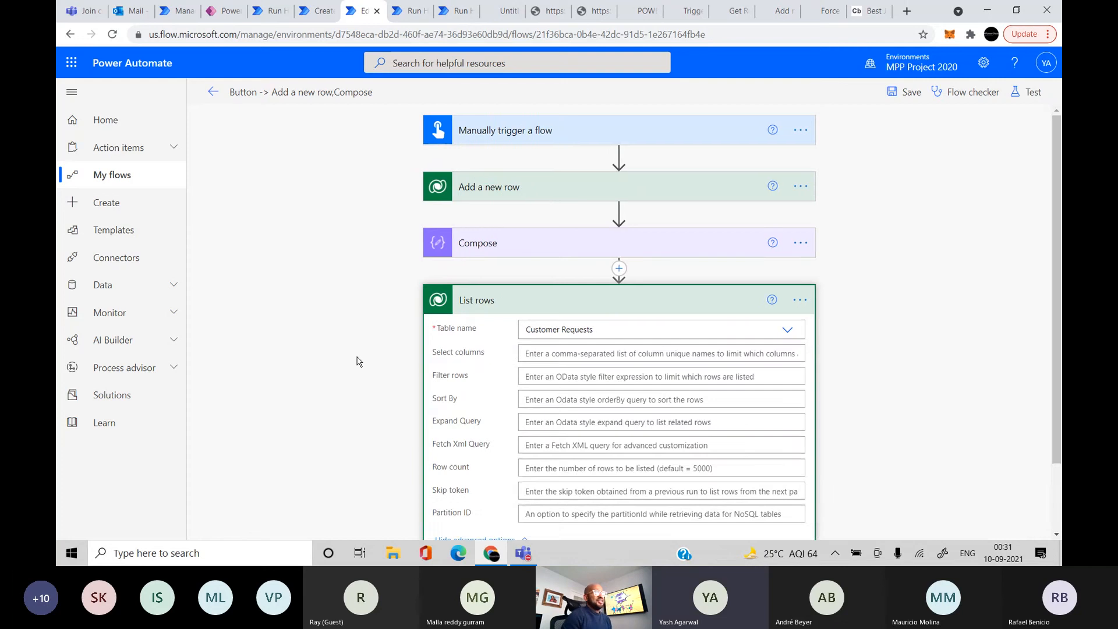
scroll(357, 360, "down", 1)
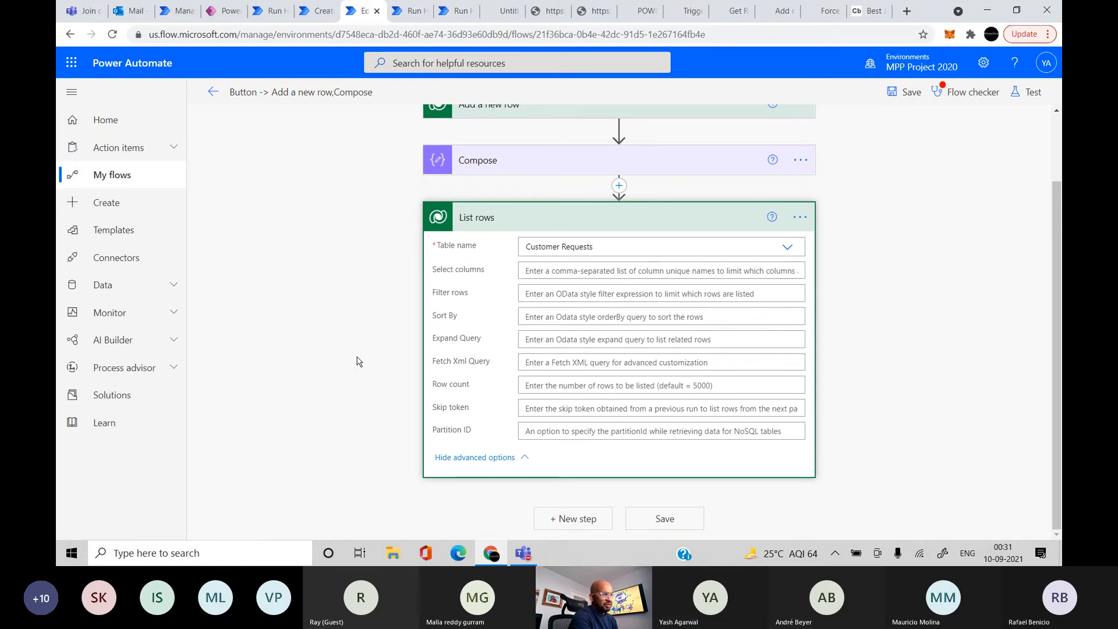
Set Filter rows to ownerid eq '' and Sort By to createdon asc
left_click(607, 299)
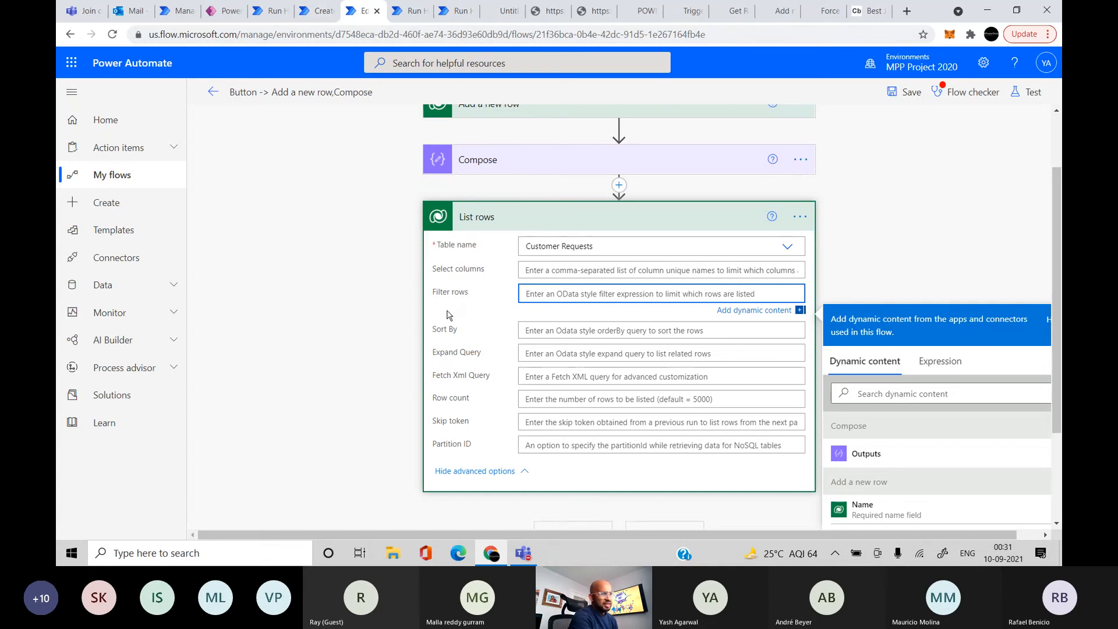
type("owne")
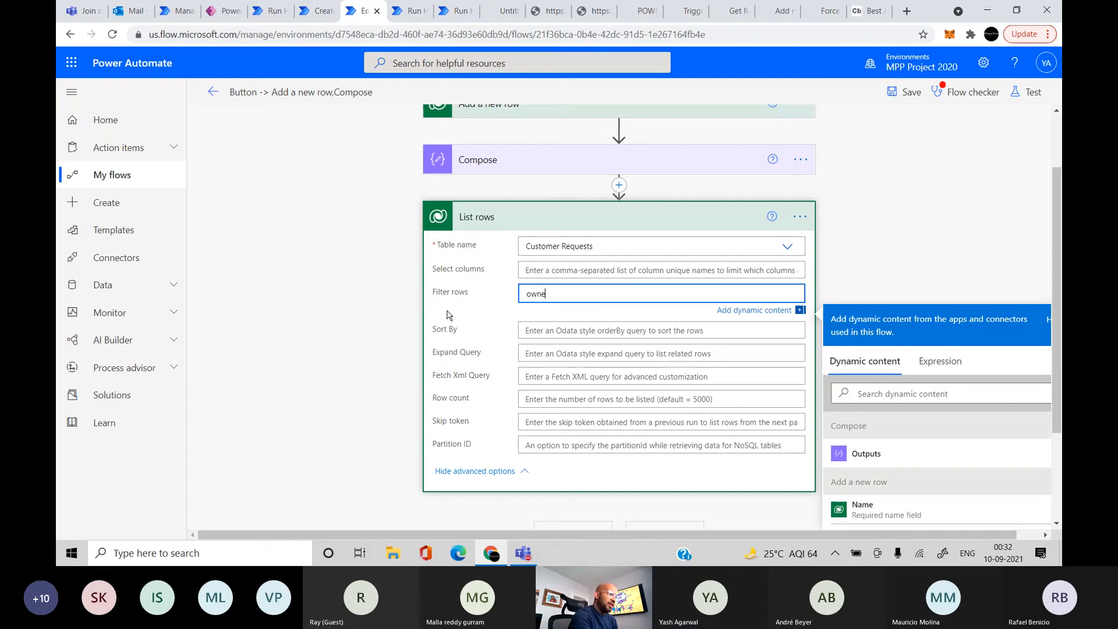
type("rid eq ")
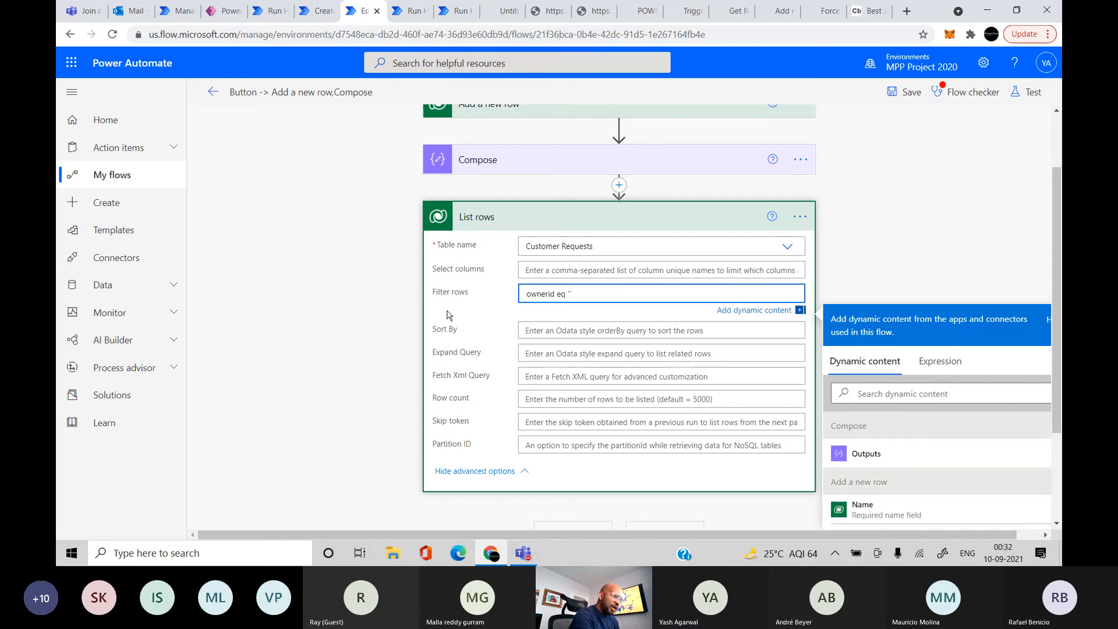
type("''")
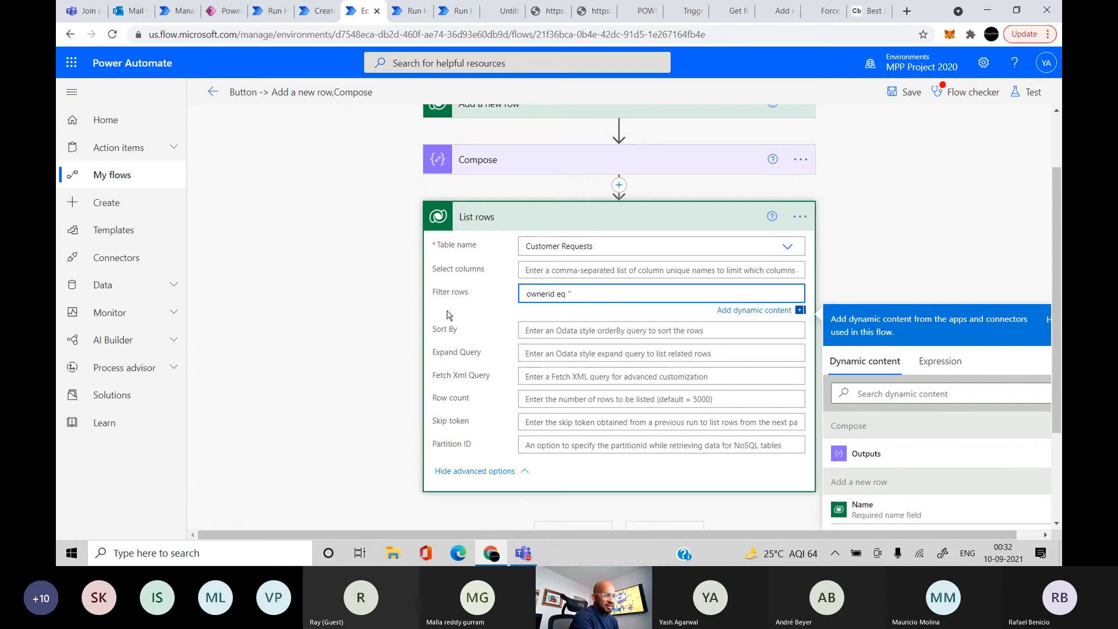
left_click(580, 332)
type("c")
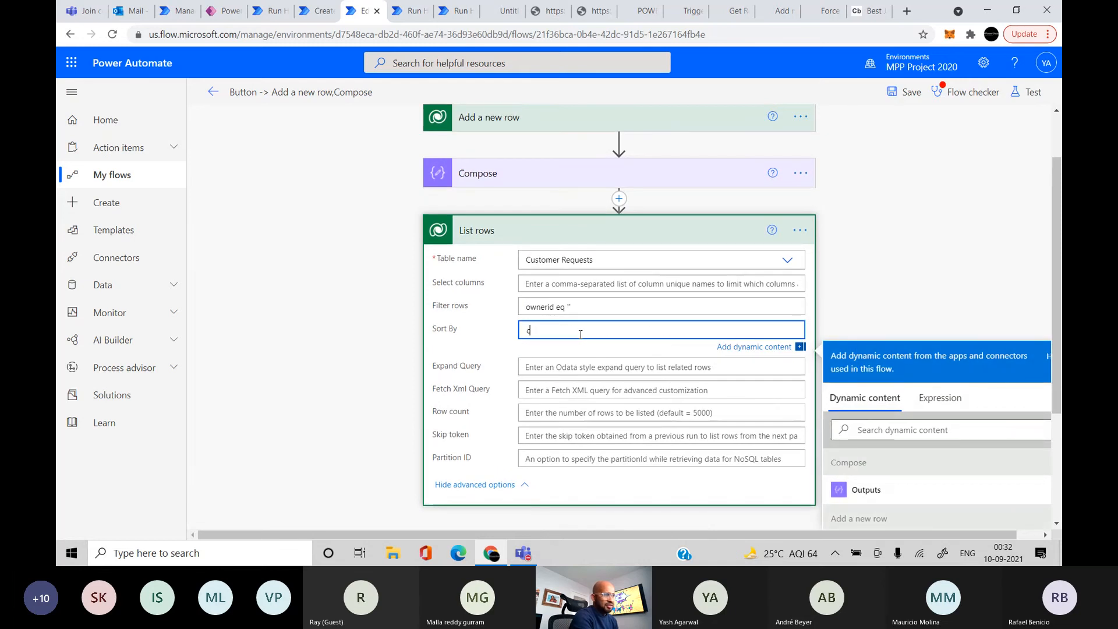
type("reatedon asc")
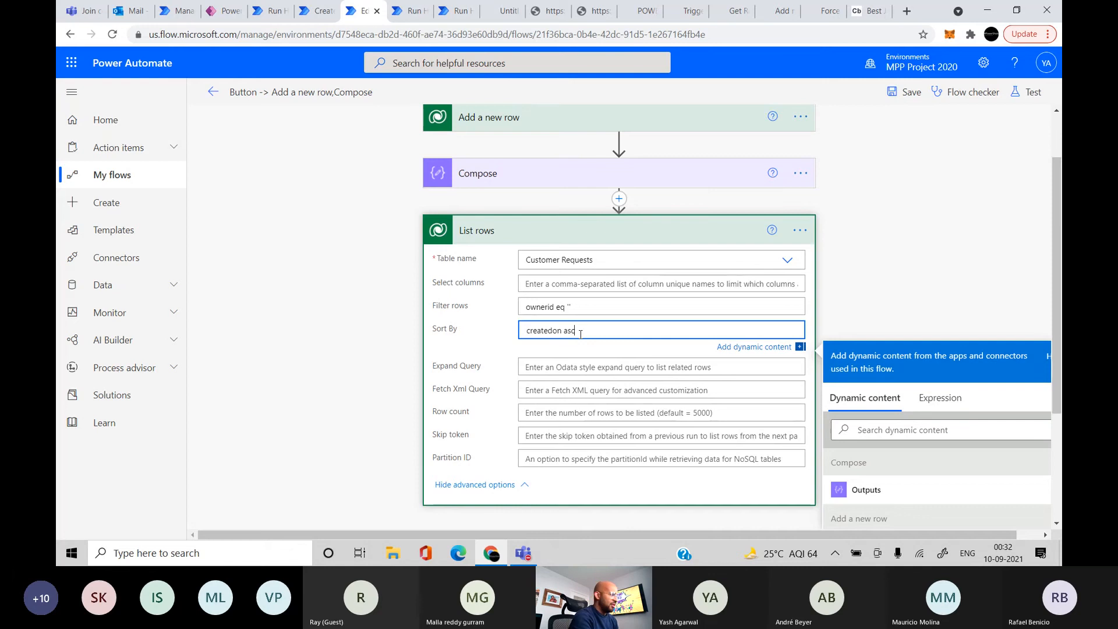
left_click(584, 367)
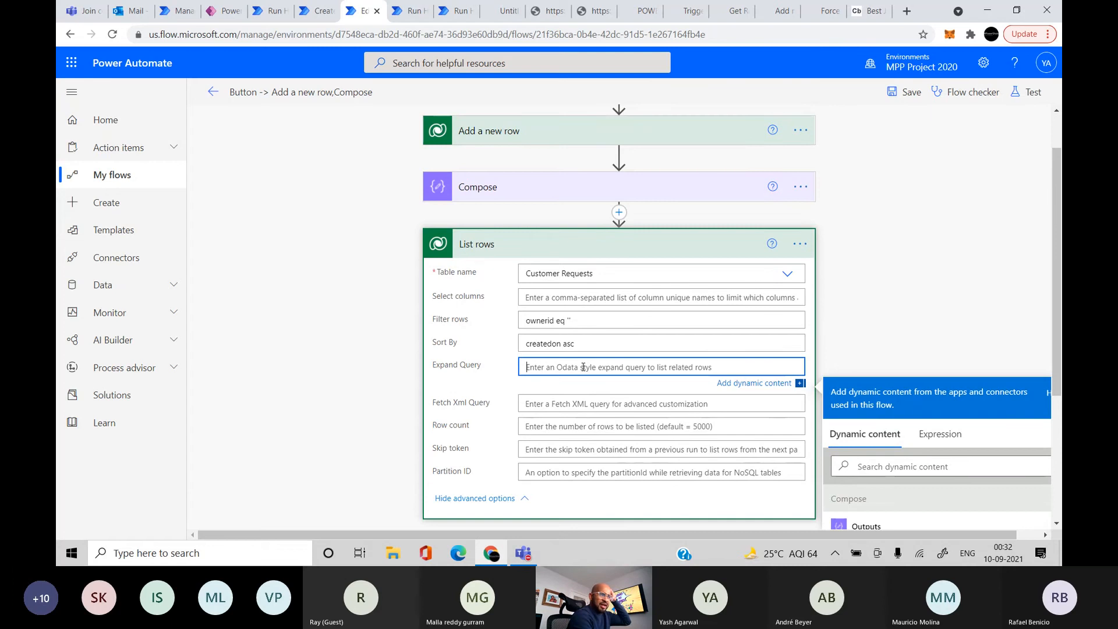
Enter ownerid($select=internalemailaddress) as the List rows Expand Query
type("o")
key("BackSpace")
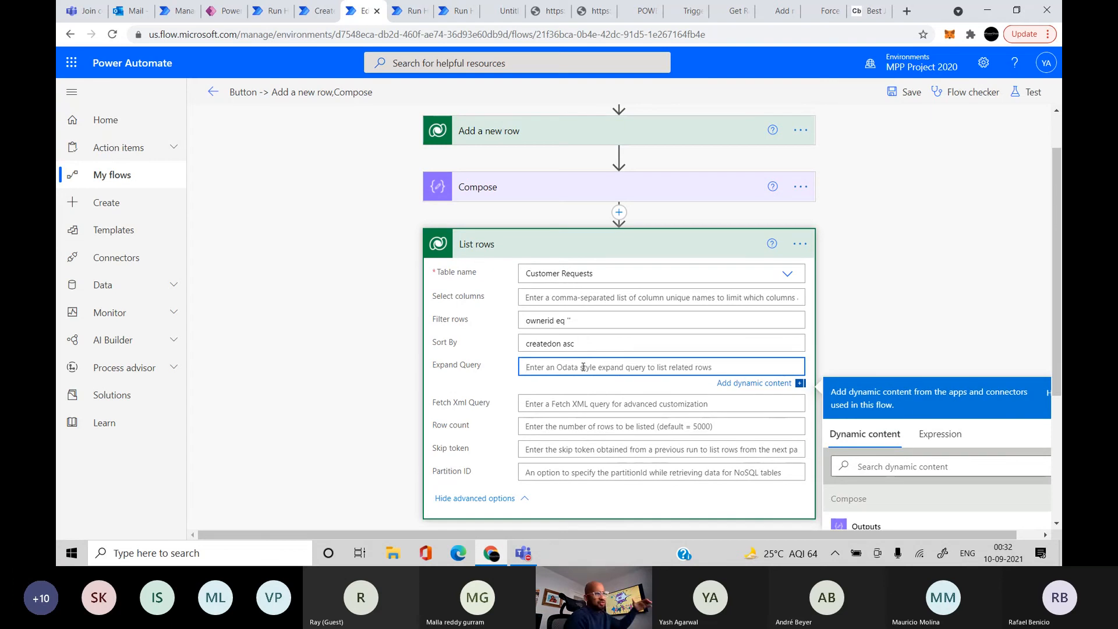
type("ownerid")
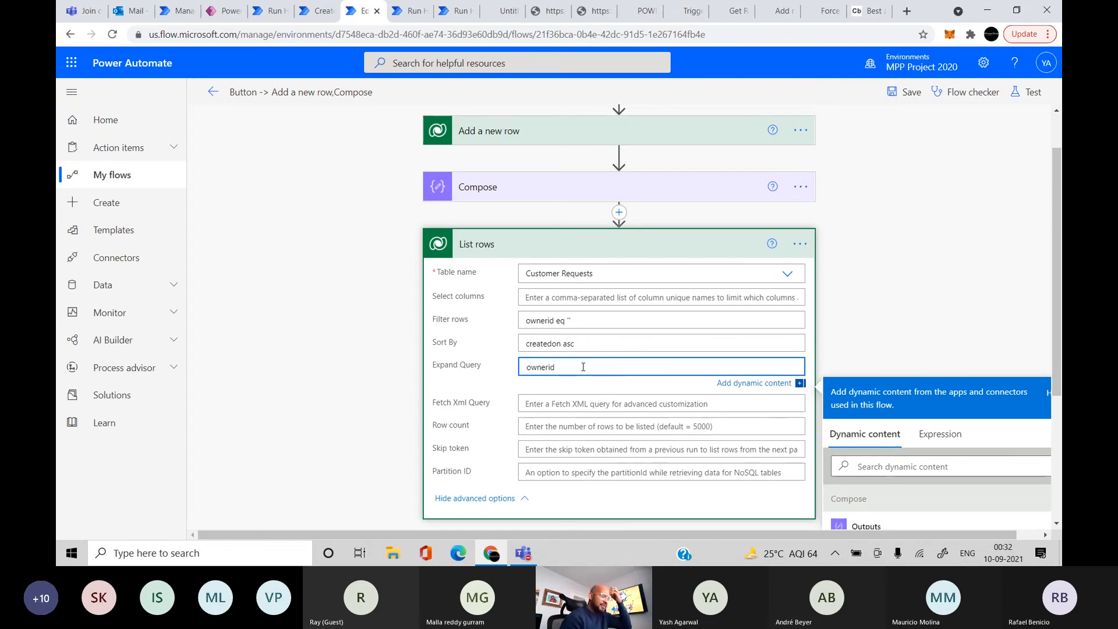
type("(")
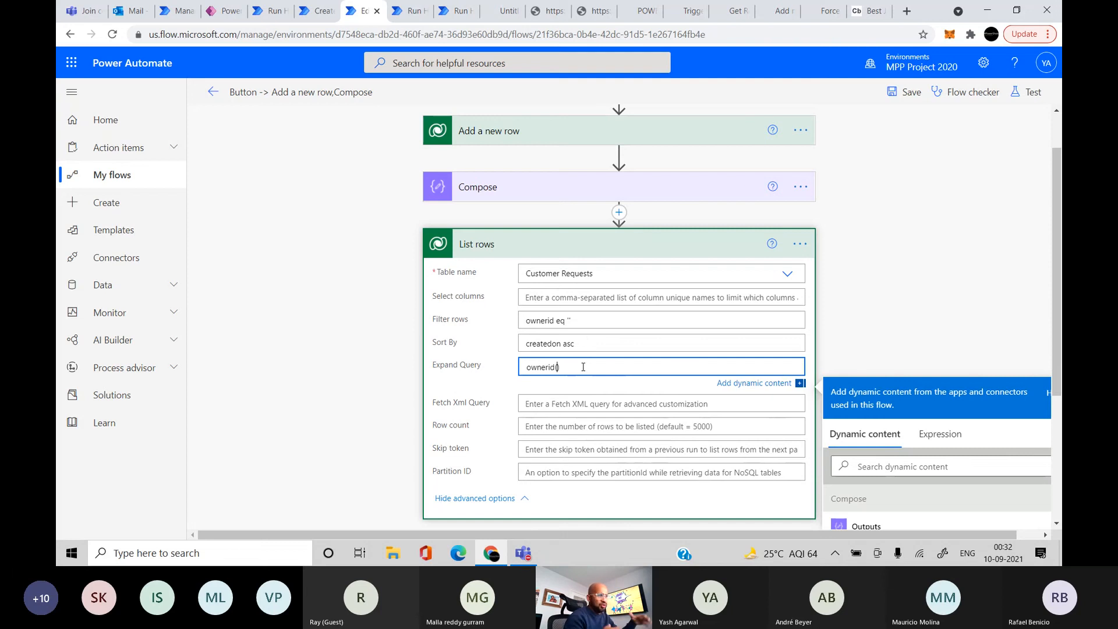
type(")")
type("$select")
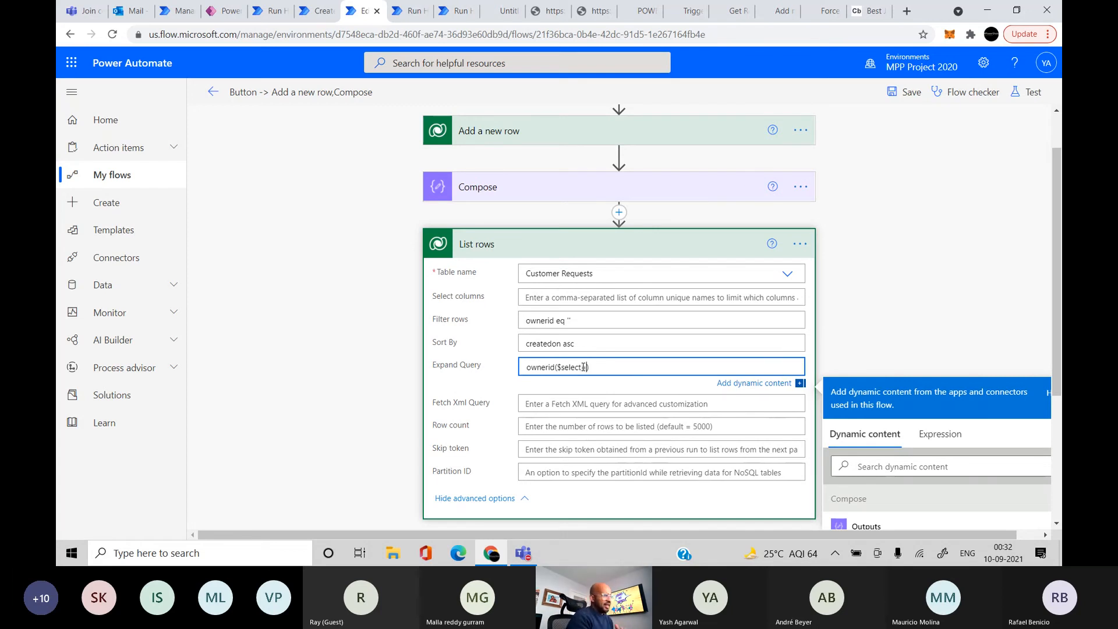
type("=")
type("internalemail")
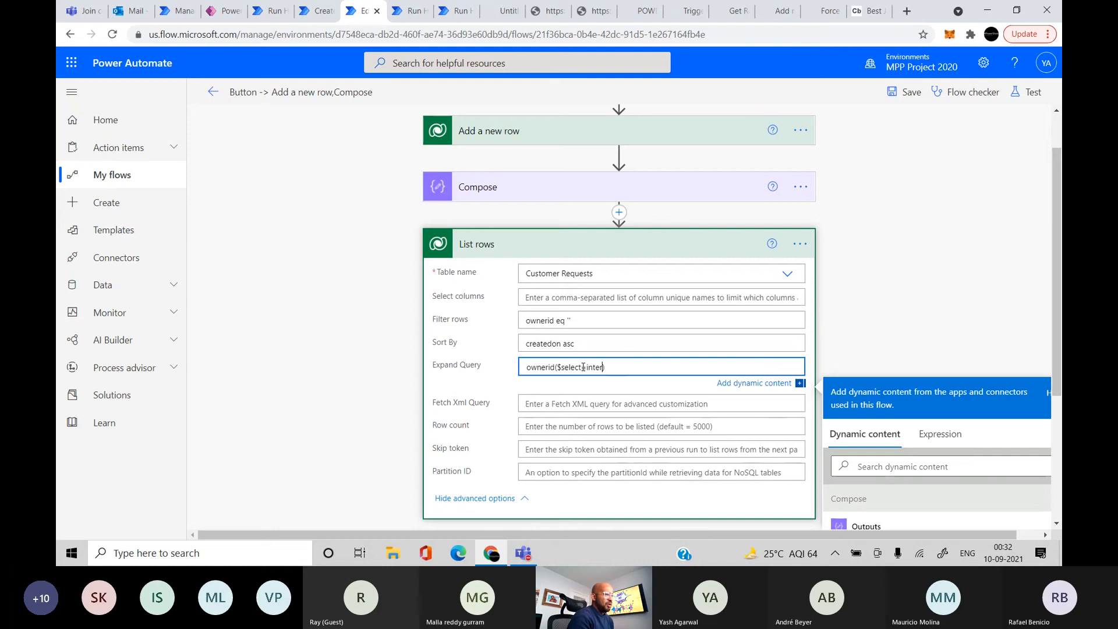
type("address")
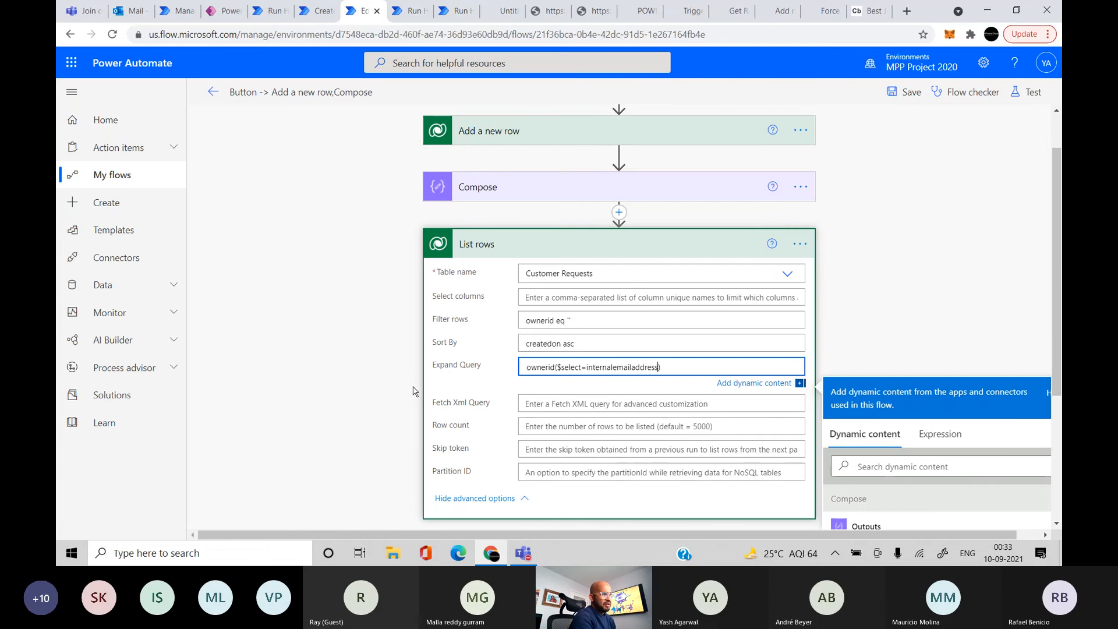
scroll(413, 387, "up", 5)
scroll(413, 388, "right", 1)
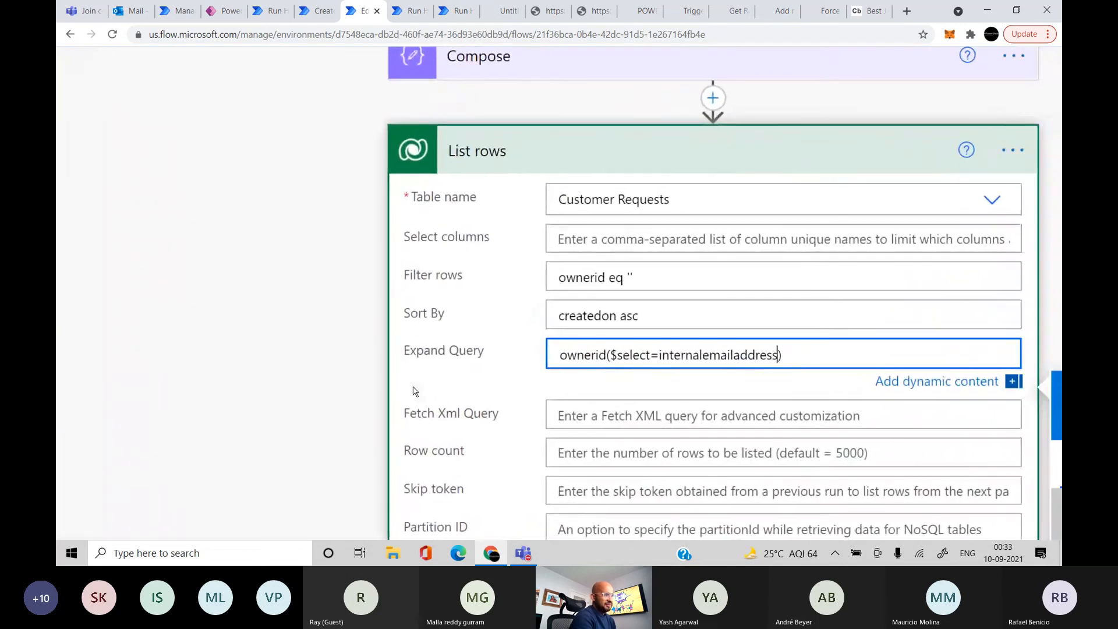
scroll(413, 387, "down", 2)
scroll(413, 387, "down", 1)
scroll(413, 387, "right", 1)
scroll(413, 387, "up", 1)
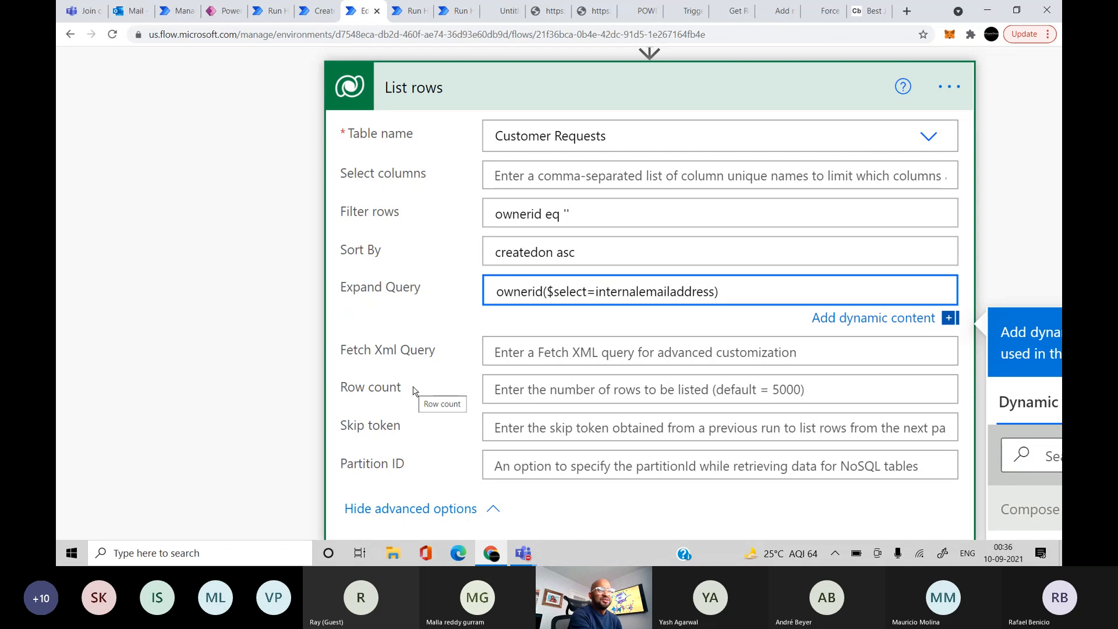
Move to the Teams meeting desktop and stop sharing the screen
key("ctrl+super+Right")
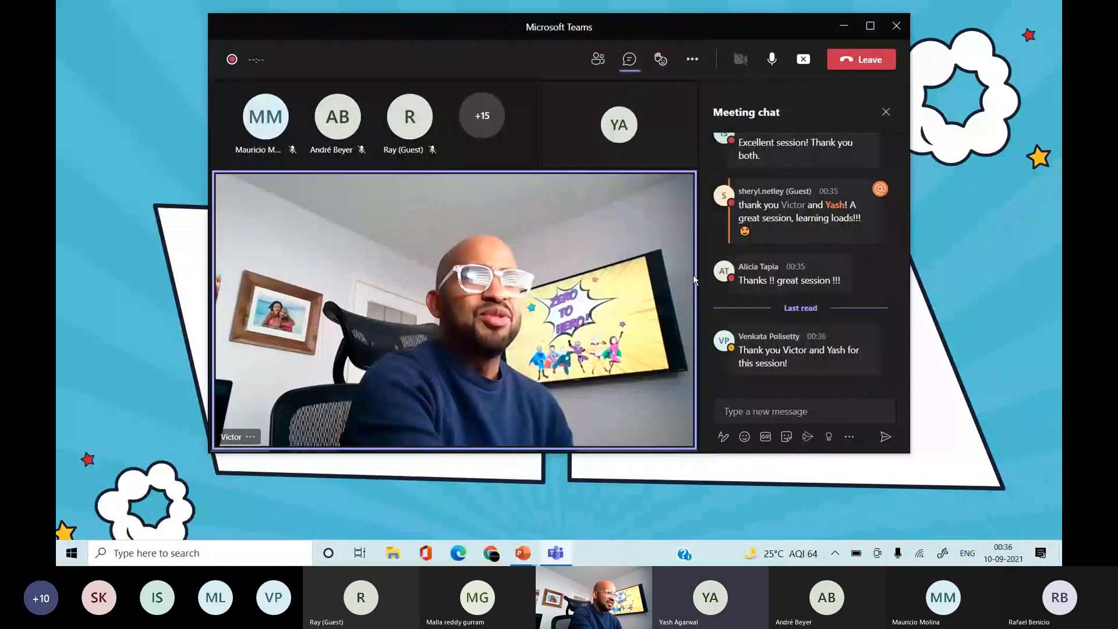
left_click(804, 59)
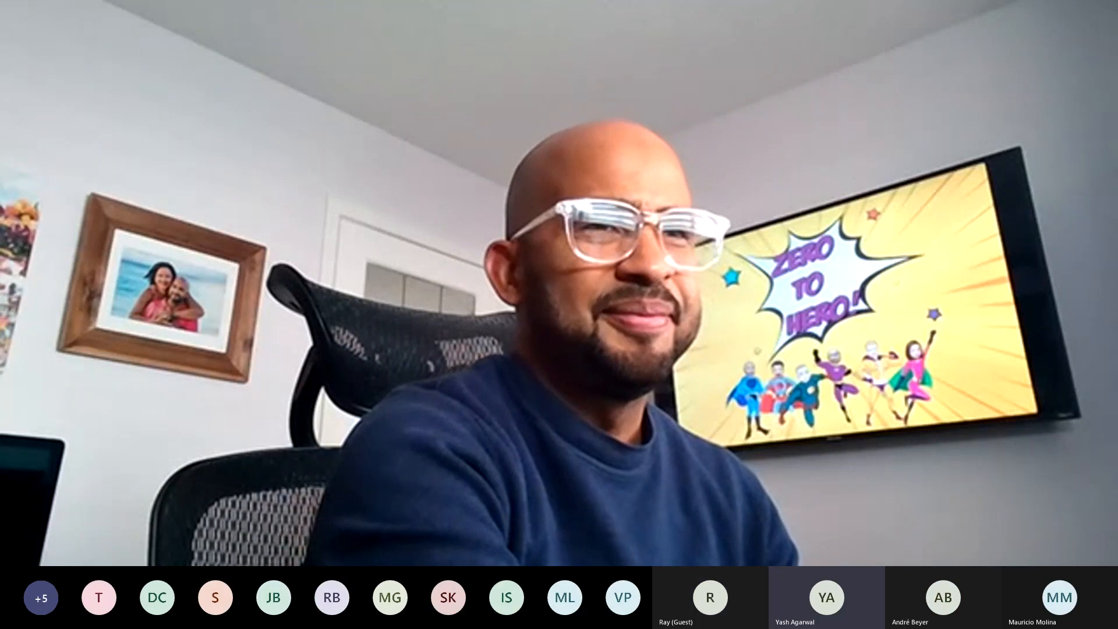